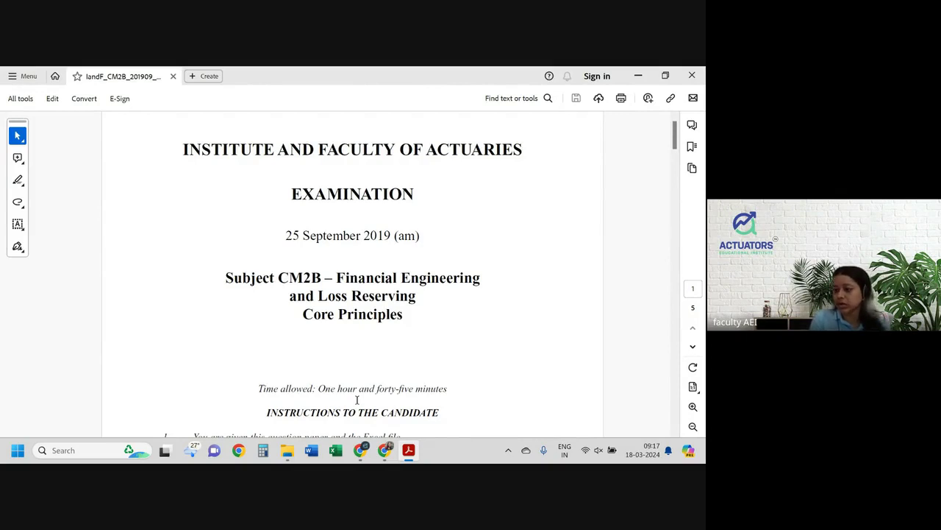
# Scroll through the CM2B paper and settle on question 1 on page 2, zoomed to about 127%
pyautogui.scroll(-15, 447, 340)
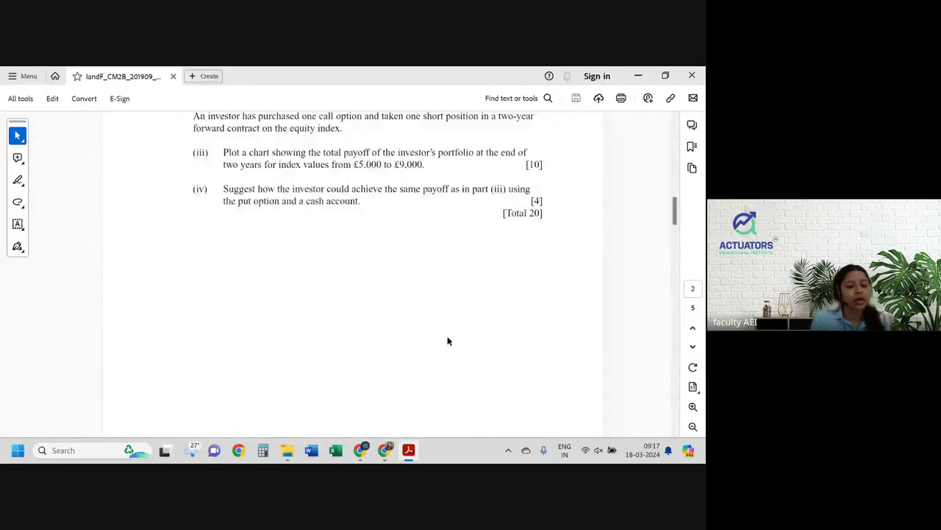
pyautogui.scroll(5, 448, 340)
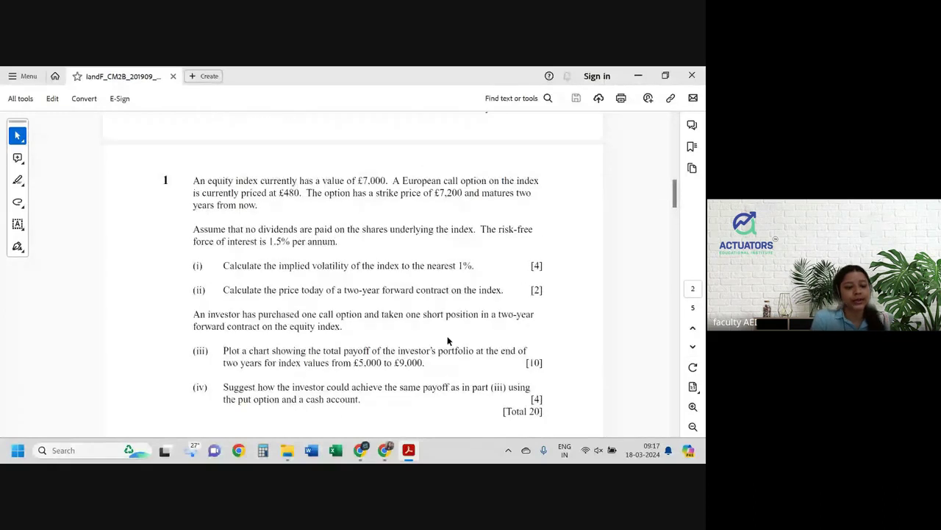
pyautogui.scroll(-20, 447, 340)
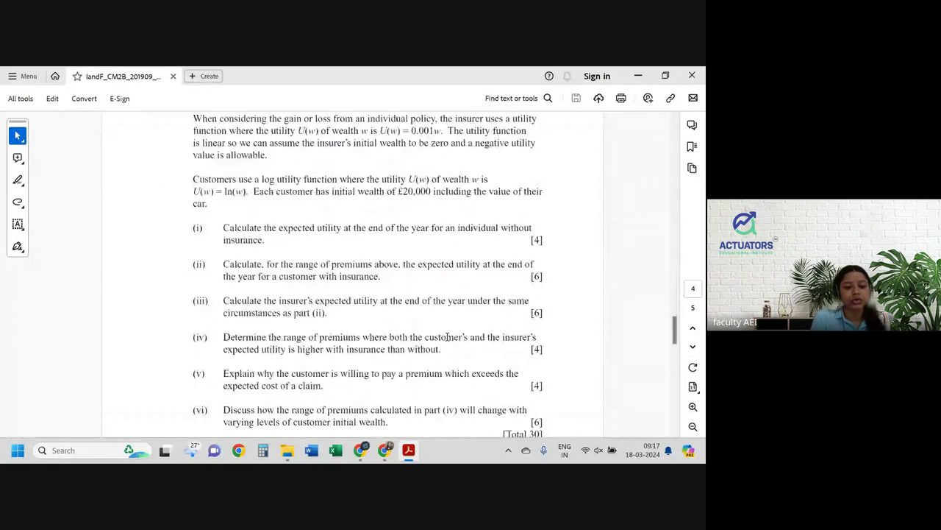
pyautogui.scroll(-12, 447, 337)
pyautogui.scroll(10, 448, 340)
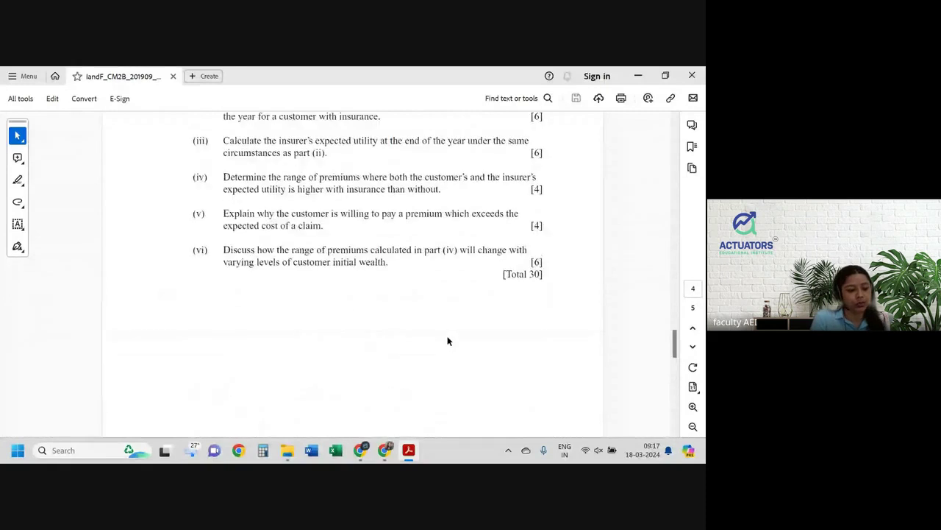
pyautogui.scroll(10, 447, 340)
pyautogui.scroll(10, 447, 341)
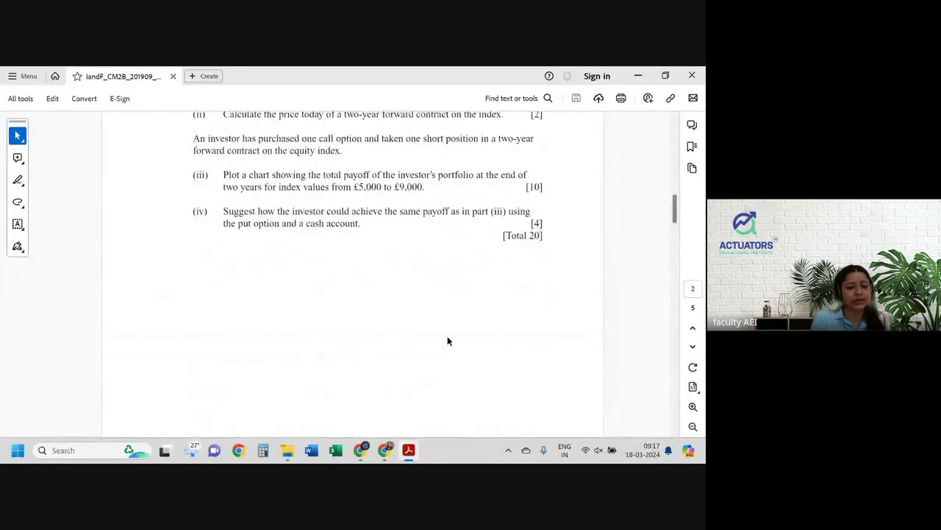
pyautogui.scroll(-2, 447, 338)
pyautogui.scroll(1, 447, 336)
pyautogui.scroll(3, 449, 337)
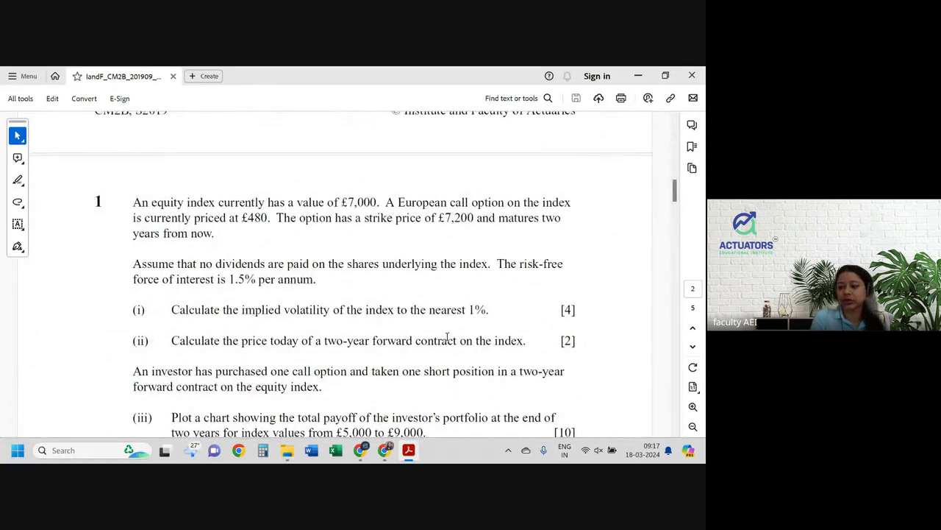
pyautogui.scroll(-3, 447, 336)
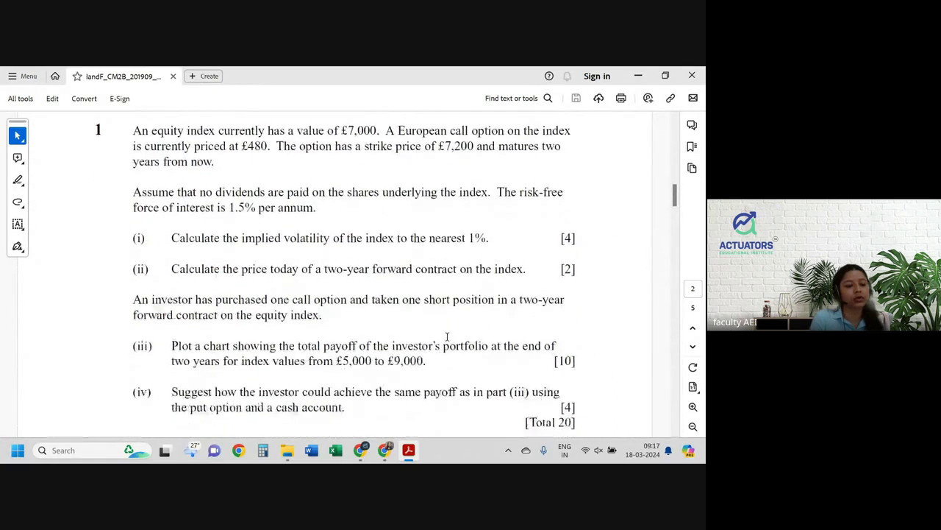
pyautogui.scroll(2, 446, 336)
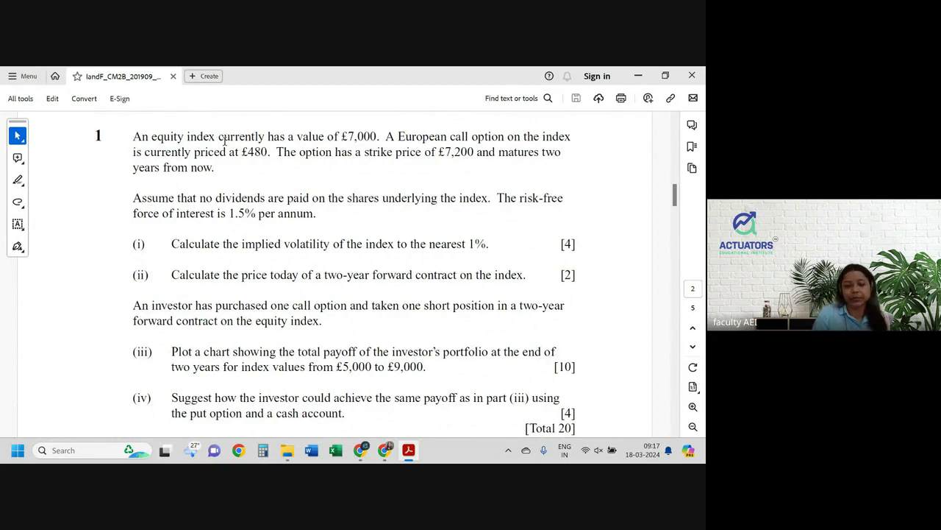
# Mark question 1's key figures: £7,000 index, £480 call price, £7,200 strike, 1.5% risk-free rate
pyautogui.moveTo(348, 135); pyautogui.dragTo(377, 138)
pyautogui.click(555, 129)
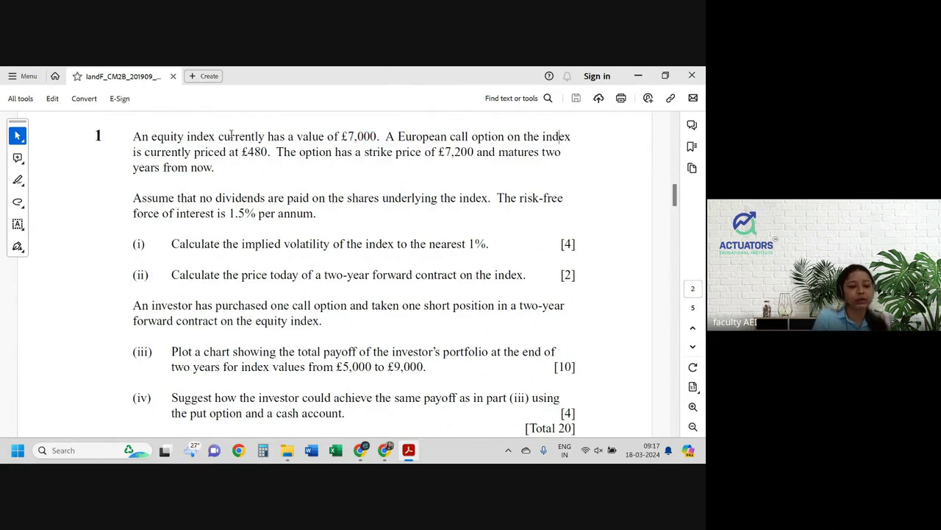
pyautogui.moveTo(239, 151); pyautogui.dragTo(267, 150)
pyautogui.moveTo(438, 151); pyautogui.dragTo(475, 153)
pyautogui.scroll(-2, 286, 236)
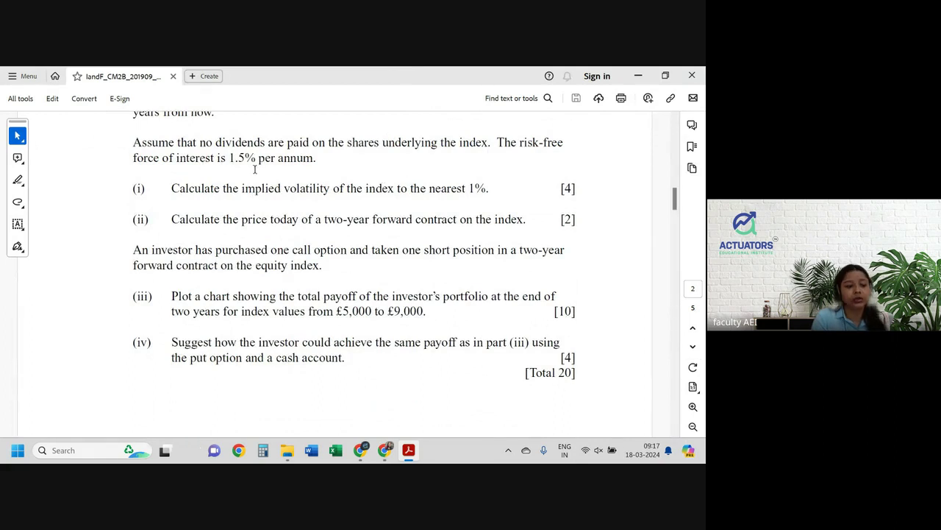
pyautogui.moveTo(218, 160); pyautogui.dragTo(269, 159)
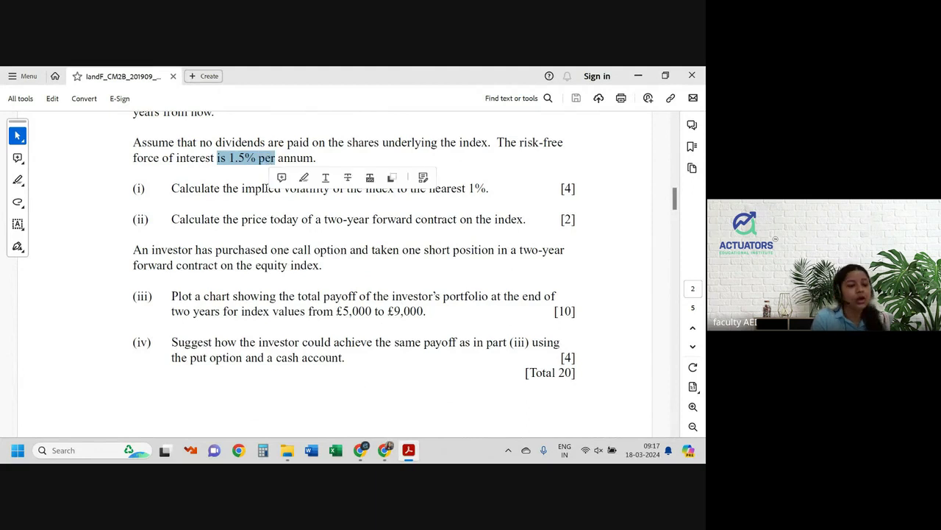
# Highlight the phrase 'nearest 1%.' in part (i) in pink
pyautogui.moveTo(241, 189); pyautogui.dragTo(473, 187)
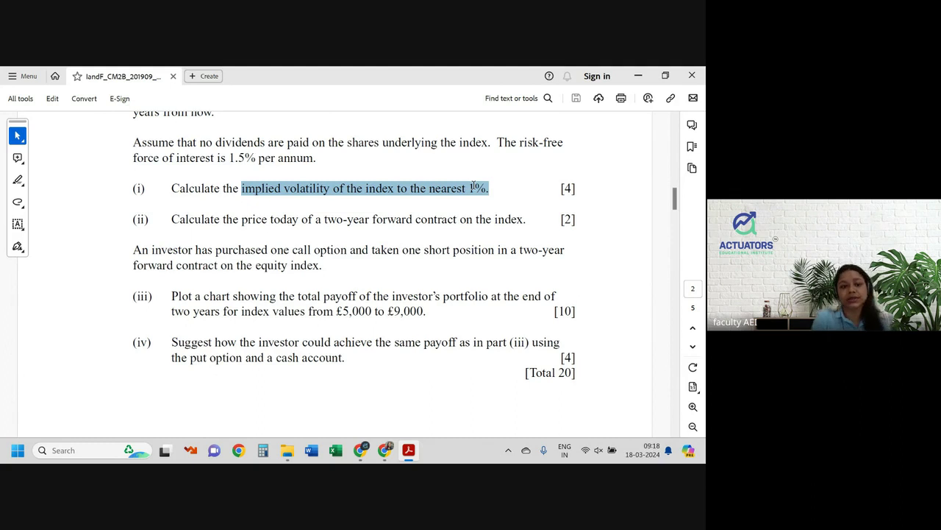
pyautogui.moveTo(474, 186); pyautogui.dragTo(480, 190)
pyautogui.click(480, 189)
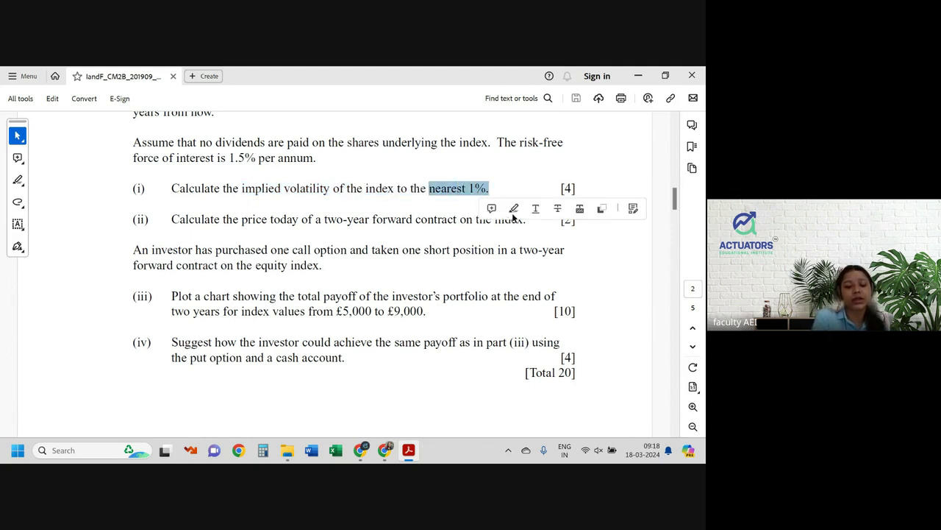
pyautogui.click(512, 210)
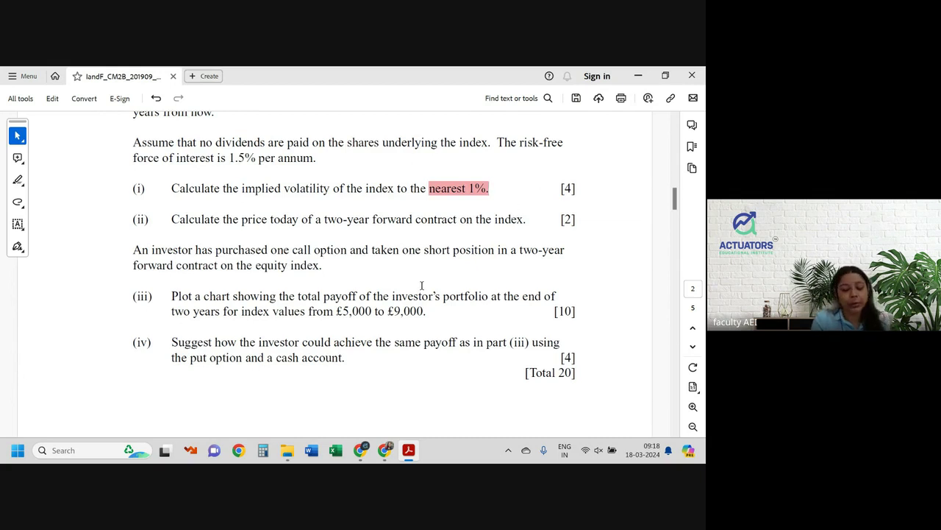
# Open the 'CM2B September 2019 Q1 (solution)' workbook from the exam files folder
pyautogui.click(287, 450)
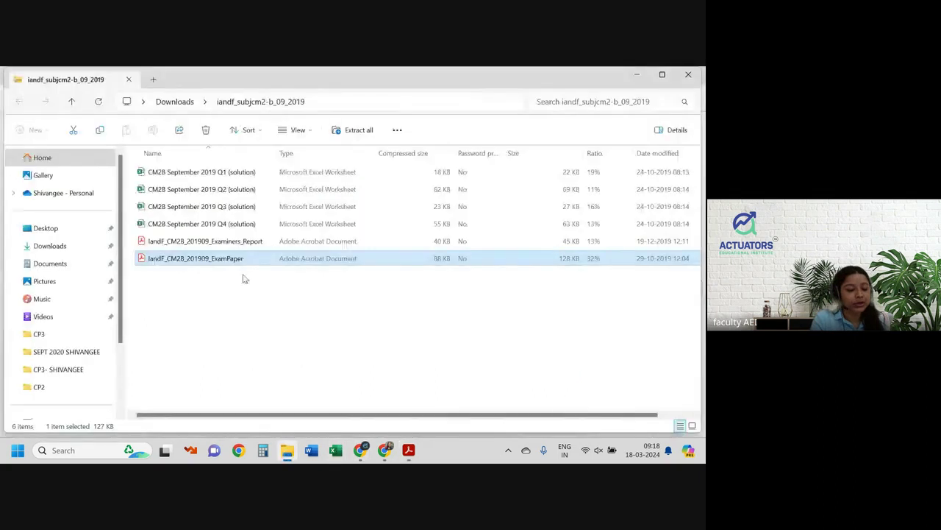
pyautogui.click(214, 172)
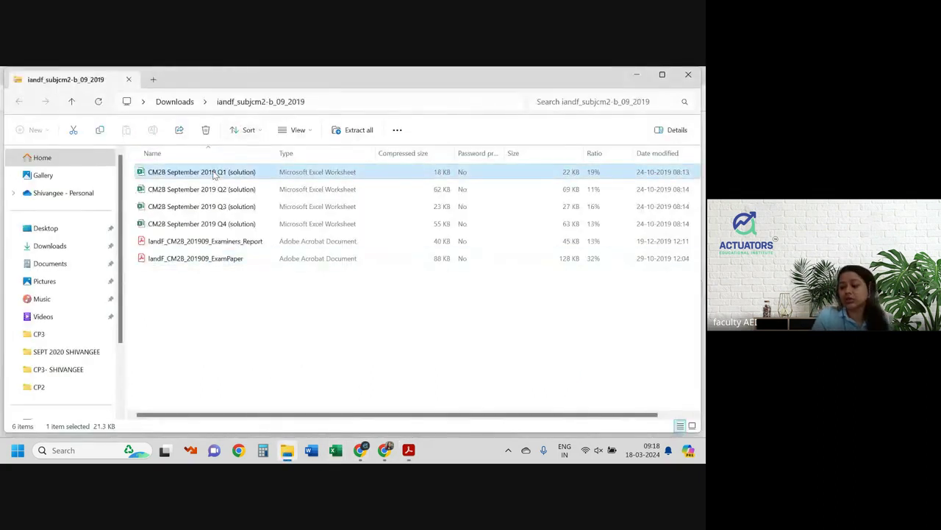
pyautogui.doubleClick(214, 172)
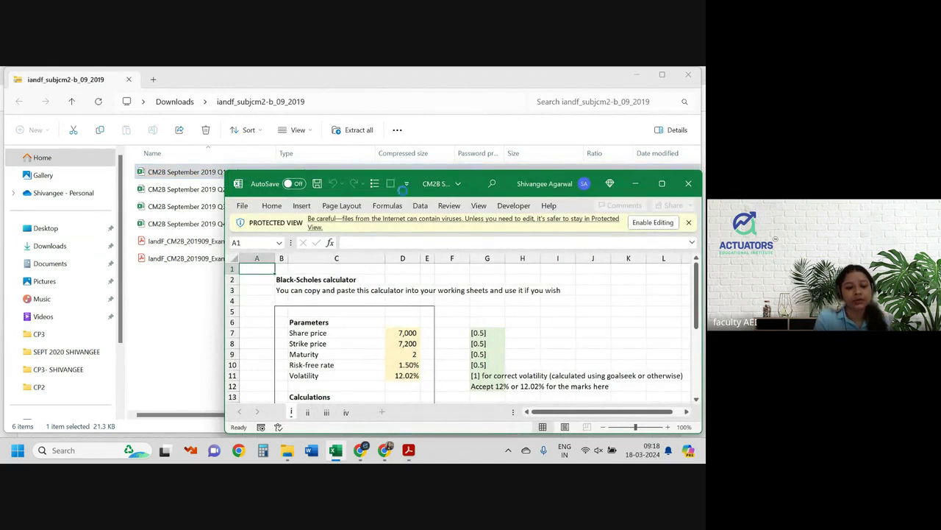
# Maximize the workbook, enable editing and clear the parameter values in D7:D11
pyautogui.click(662, 183)
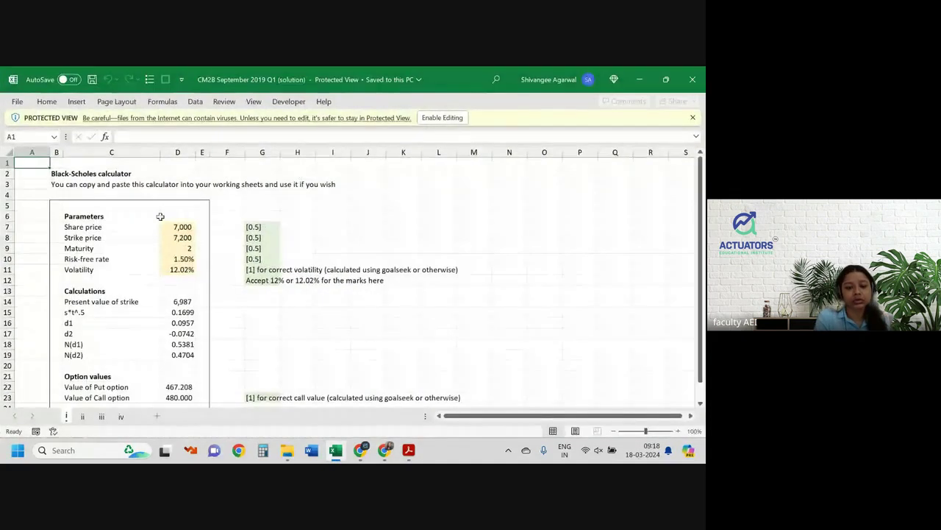
pyautogui.click(456, 120)
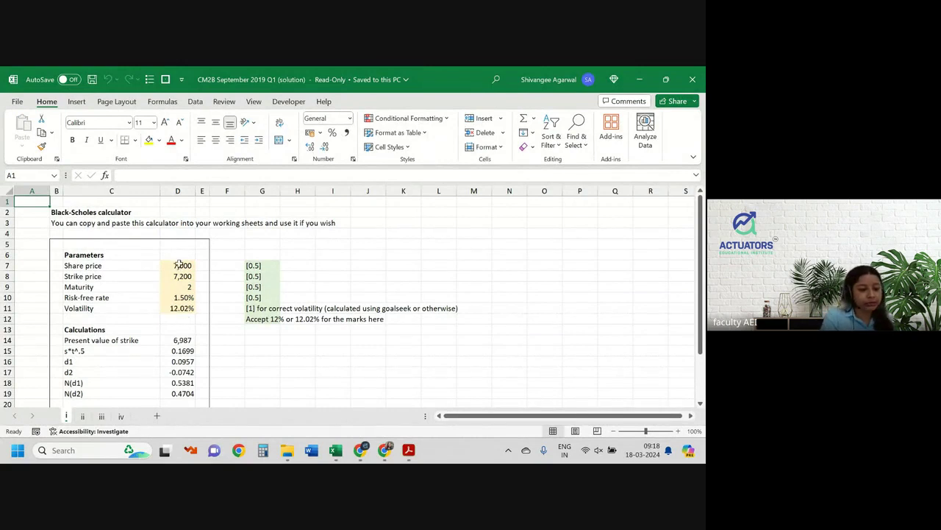
pyautogui.moveTo(179, 266); pyautogui.dragTo(185, 316)
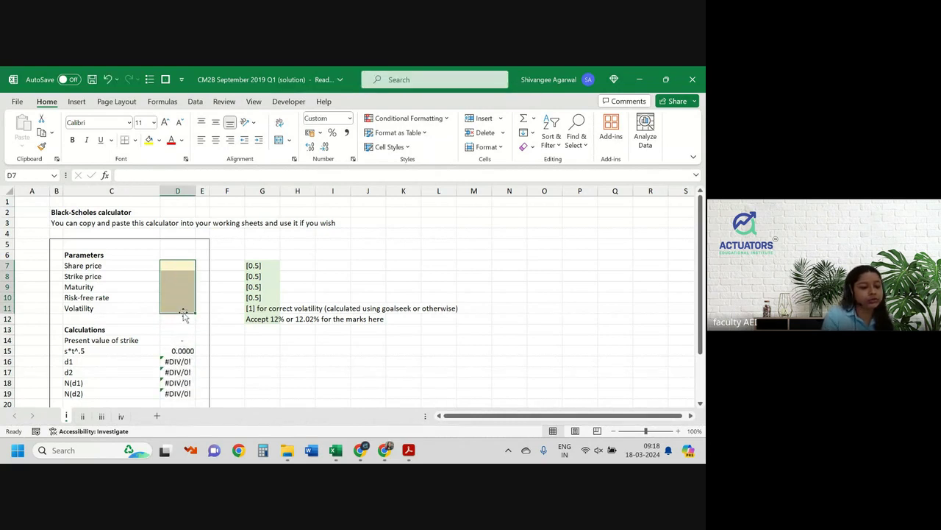
pyautogui.click(140, 309)
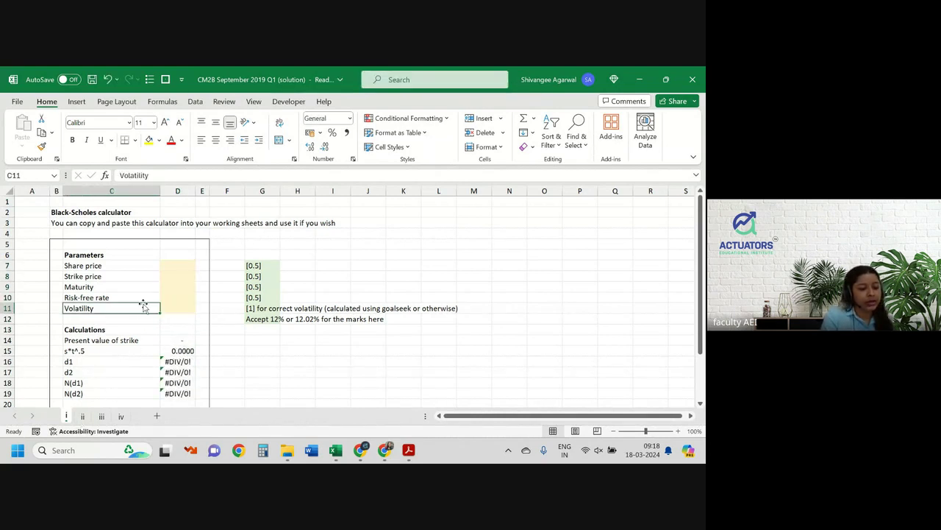
# Look over the cleared calculator and switch back to the exam paper PDF
pyautogui.scroll(-1, 104, 412)
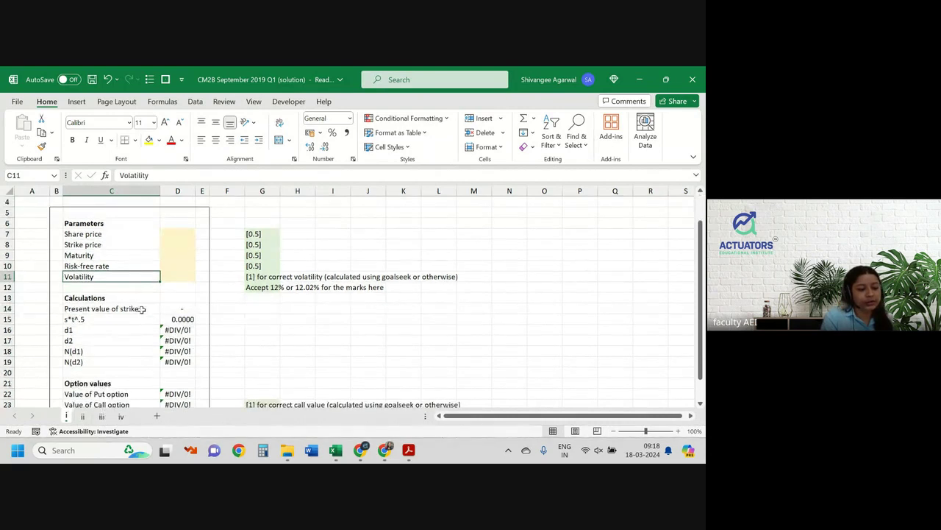
pyautogui.scroll(-1, 141, 309)
pyautogui.scroll(1, 141, 310)
pyautogui.scroll(2, 141, 310)
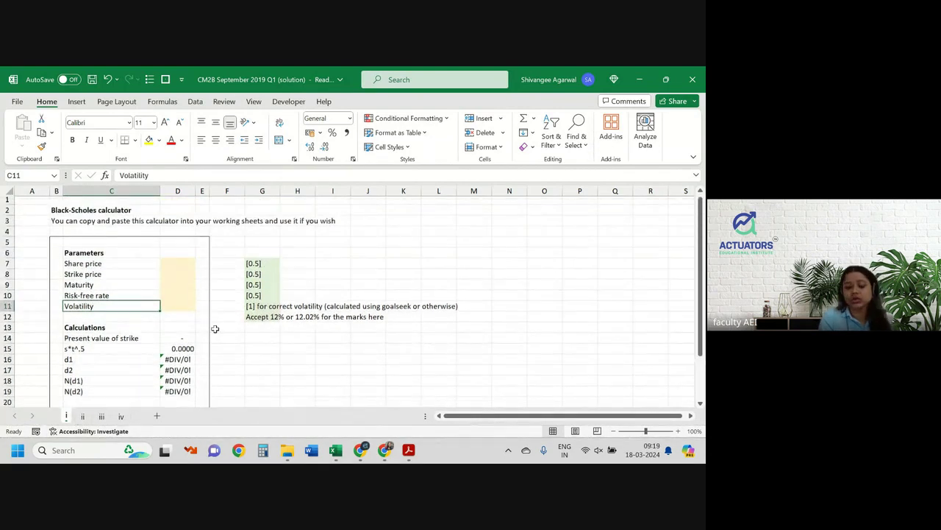
pyautogui.hotkey('alt', 'Tab')
pyautogui.hotkey('alt', 'Tab')
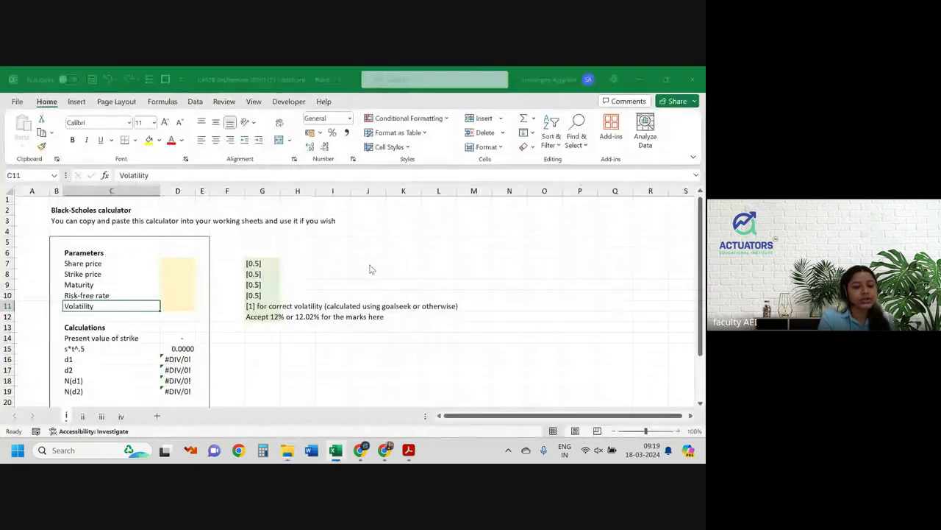
pyautogui.hotkey('alt', 'Tab')
pyautogui.hotkey('alt', 'Tab')
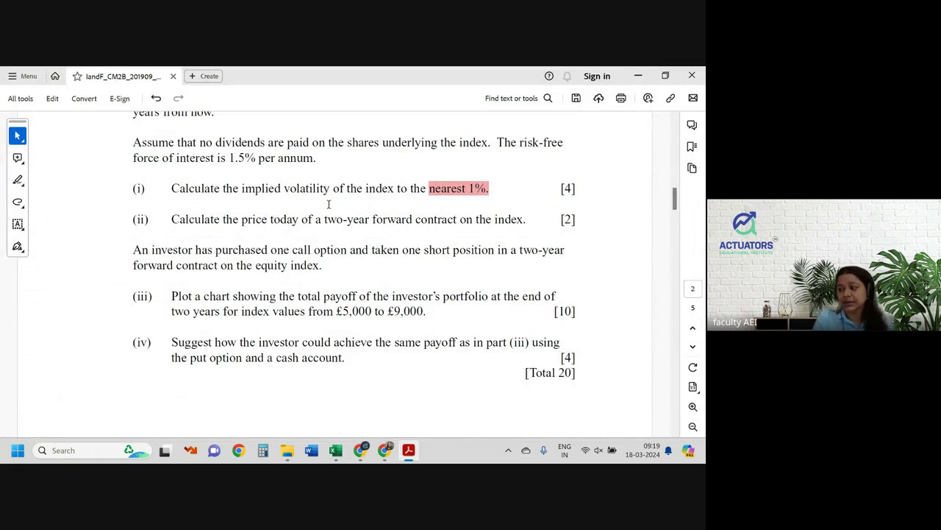
# Enter the share price 7000 in D7, checking the figure against the question paper
pyautogui.hotkey('alt', 'Tab')
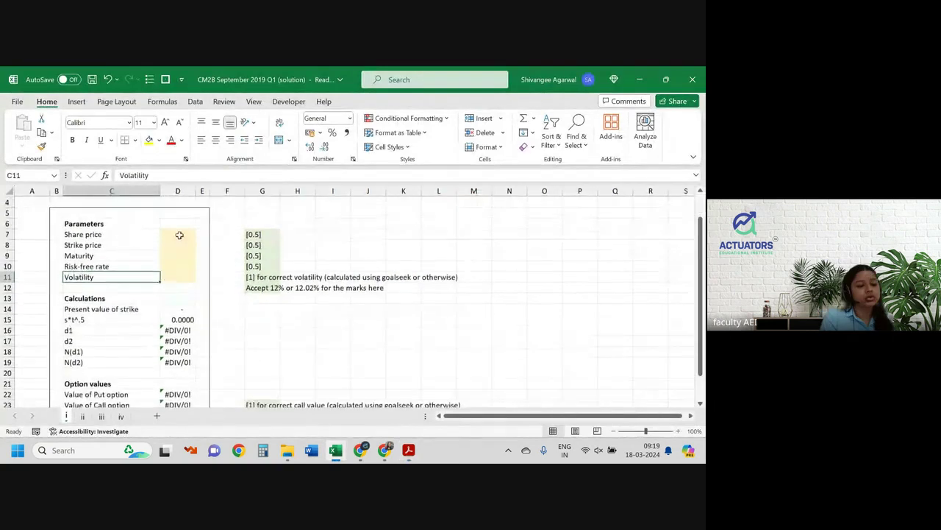
pyautogui.keyDown('ctrl'); pyautogui.scroll(1, 180, 231); pyautogui.keyUp('ctrl')
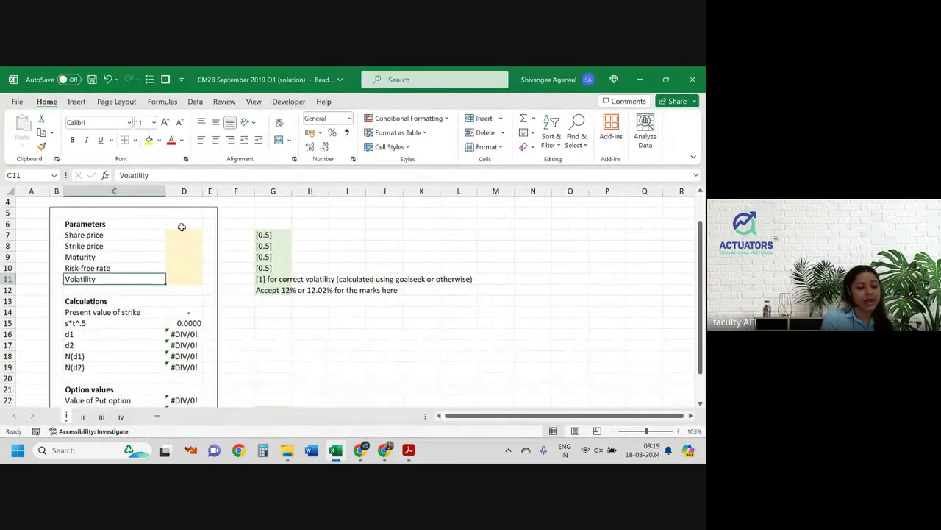
pyautogui.hotkey('alt', 'Tab')
pyautogui.scroll(3, 252, 211)
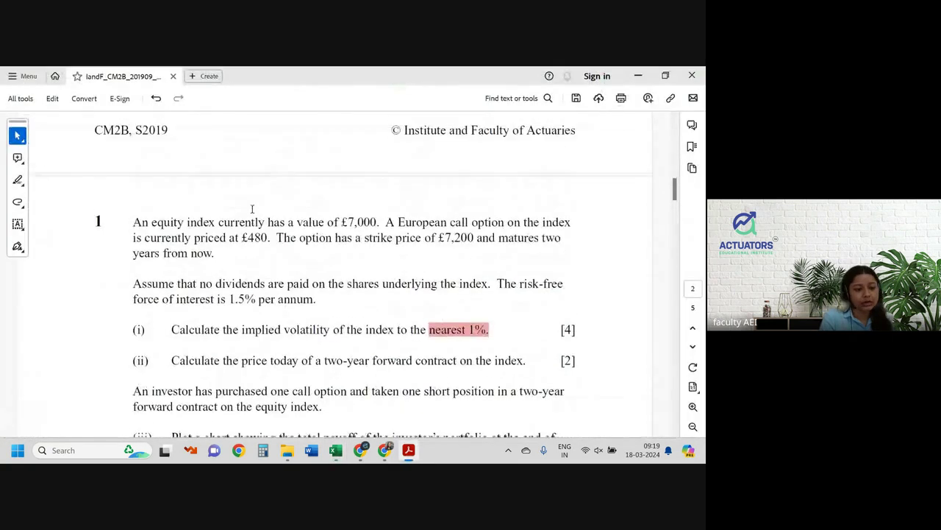
pyautogui.hotkey('alt', 'Tab')
pyautogui.click(188, 237)
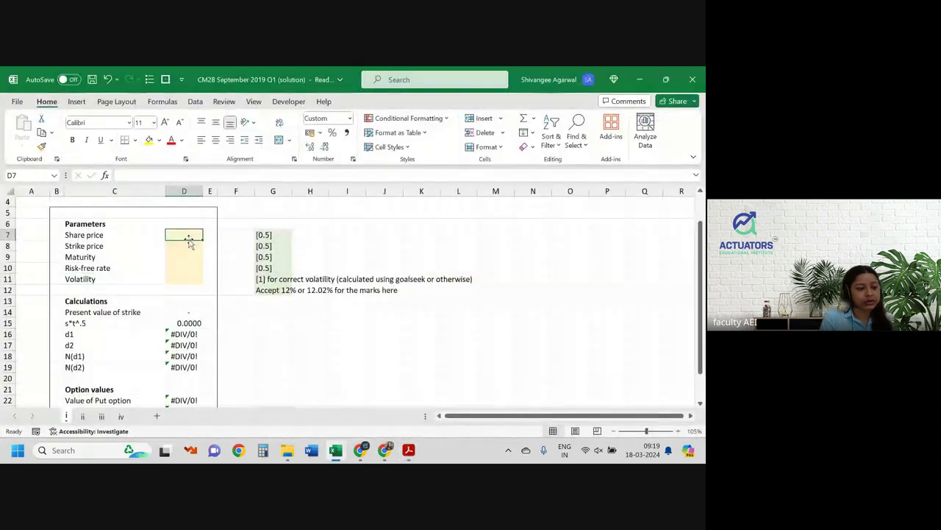
pyautogui.write('7000')
pyautogui.press('Return')
# Enter strike 7200, maturity 2 and risk-free rate 1.5% in D8:D10
pyautogui.hotkey('alt', 'Tab')
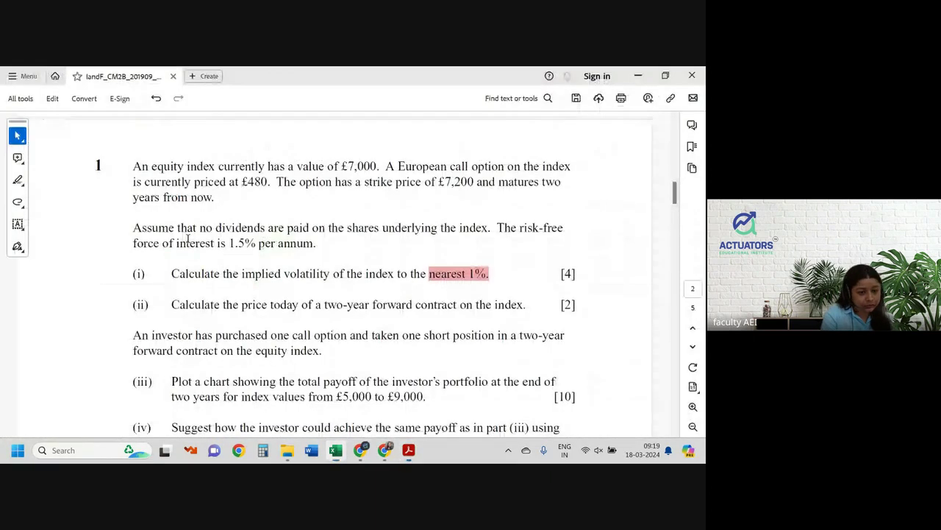
pyautogui.hotkey('alt', 'Tab')
pyautogui.hotkey('alt', 'Tab')
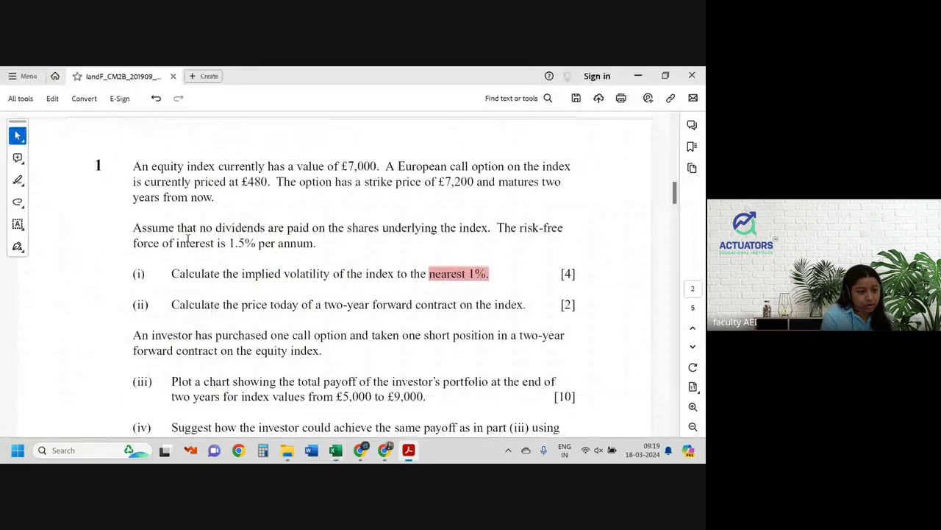
pyautogui.hotkey('alt', 'Tab')
pyautogui.write('7200')
pyautogui.press('Return')
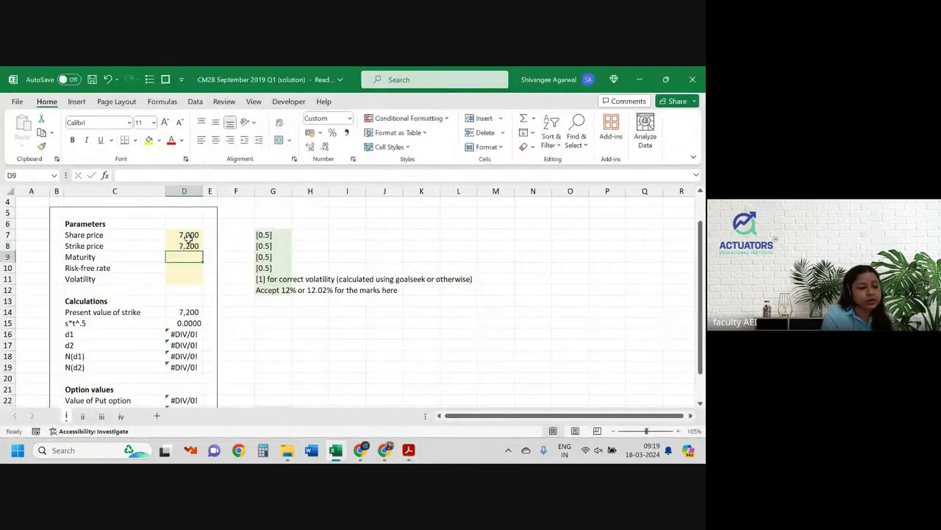
pyautogui.hotkey('alt', 'Tab')
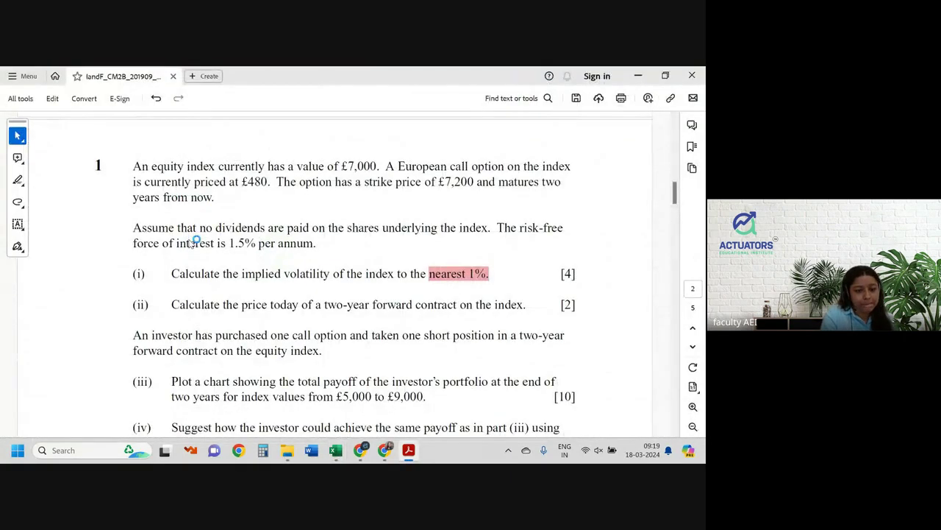
pyautogui.hotkey('alt', 'Tab')
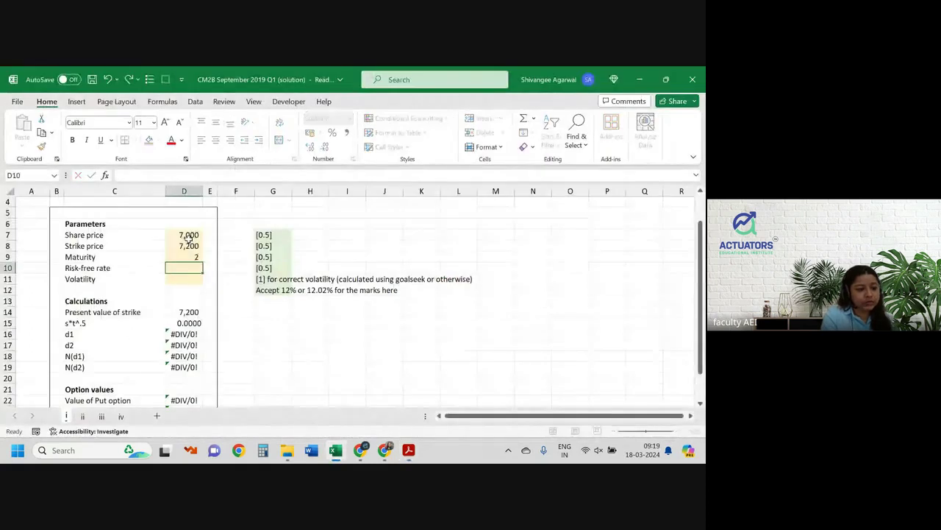
pyautogui.hotkey('alt', 'Tab')
pyautogui.hotkey('alt', 'Tab')
pyautogui.write('1.5%')
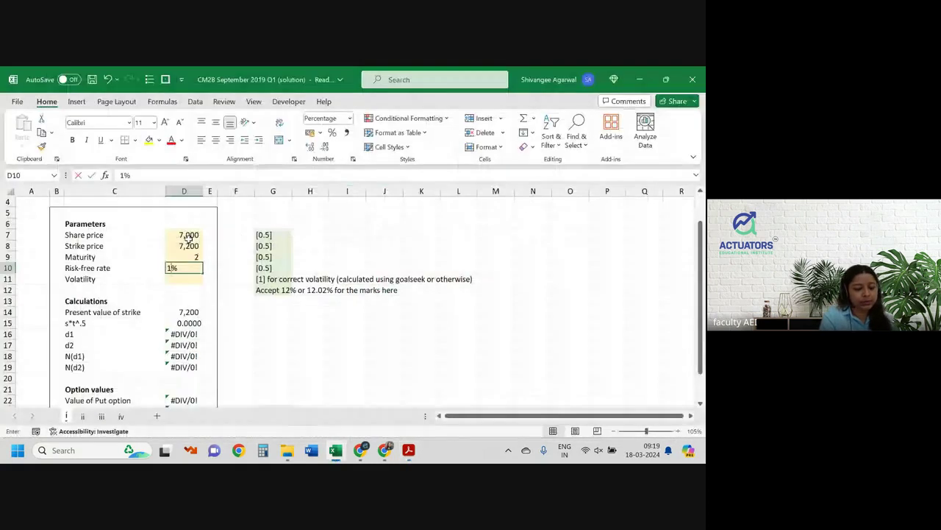
pyautogui.press('Return')
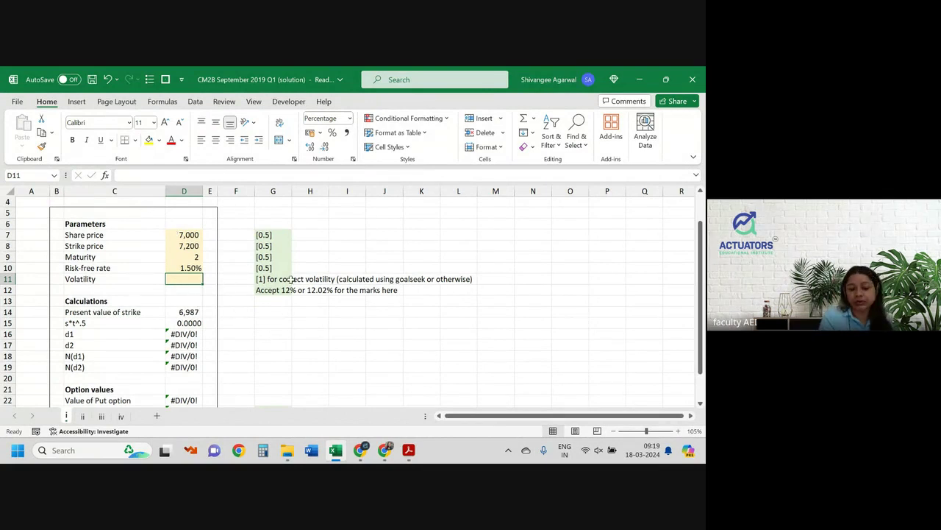
# Set volatility D11 to 5% and compare the call value in D23 with the quoted £480
pyautogui.scroll(-1, 193, 276)
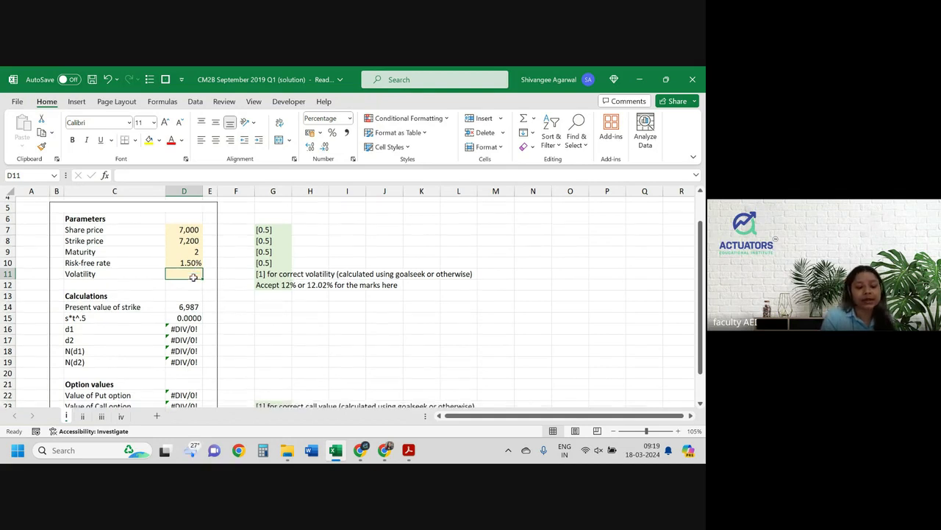
pyautogui.write('5')
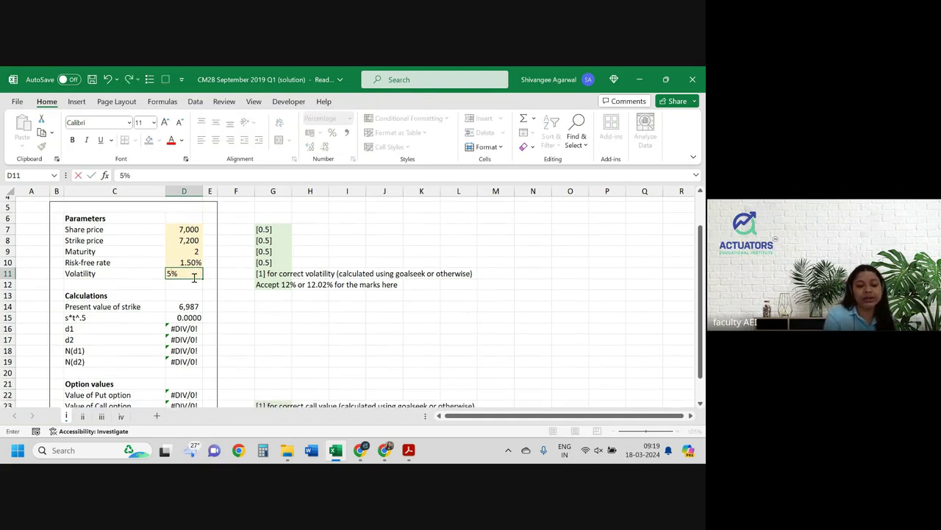
pyautogui.press('Return')
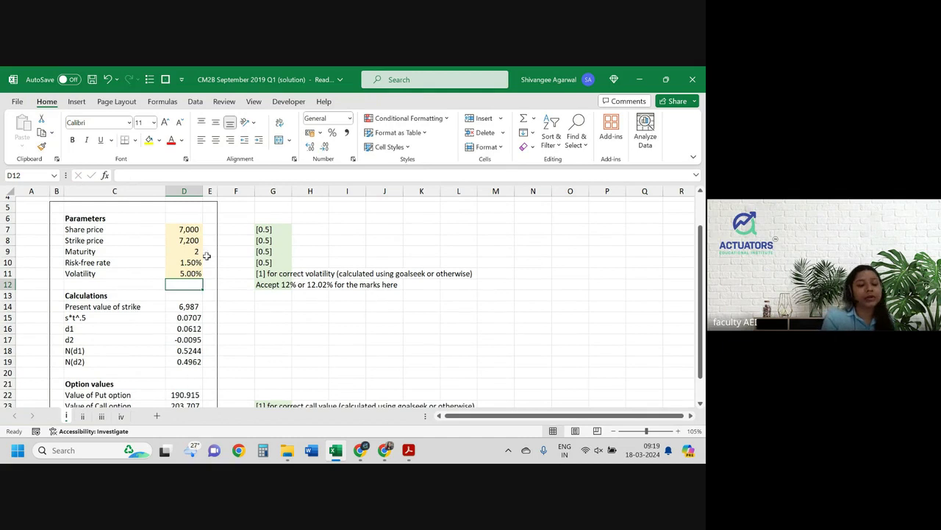
pyautogui.scroll(-3, 193, 282)
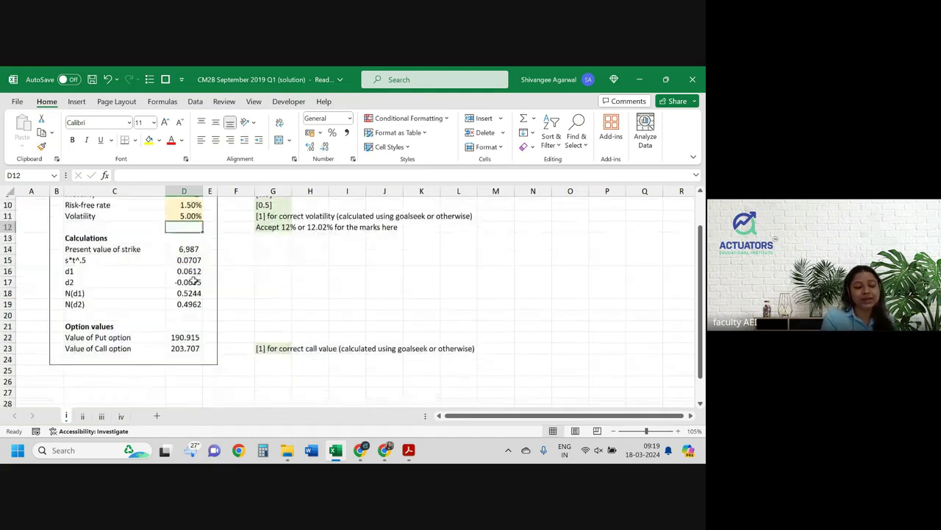
pyautogui.click(174, 349)
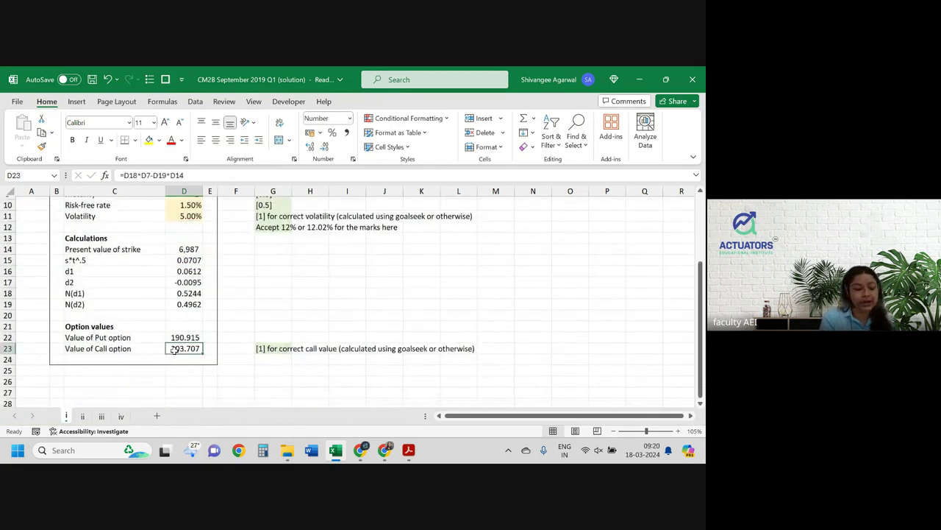
pyautogui.hotkey('alt', 'Tab')
pyautogui.moveTo(229, 184); pyautogui.dragTo(263, 189)
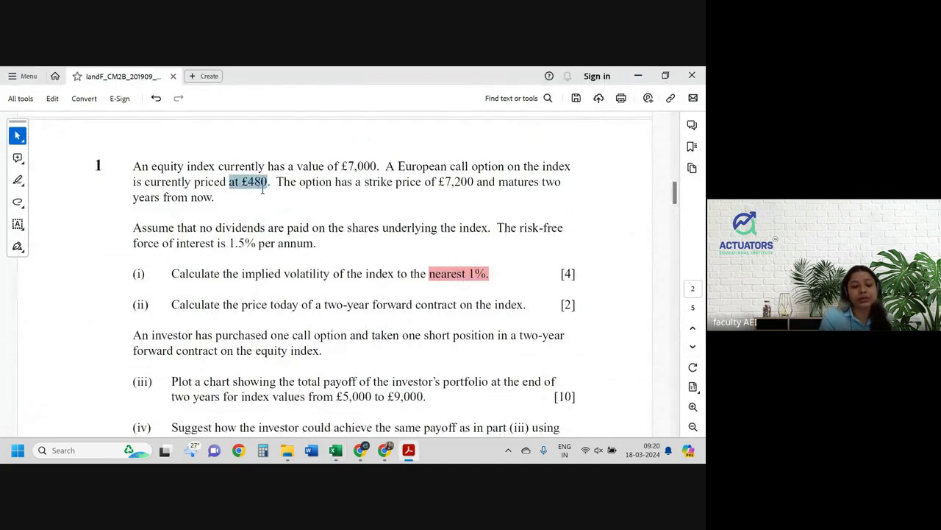
pyautogui.hotkey('alt', 'Tab')
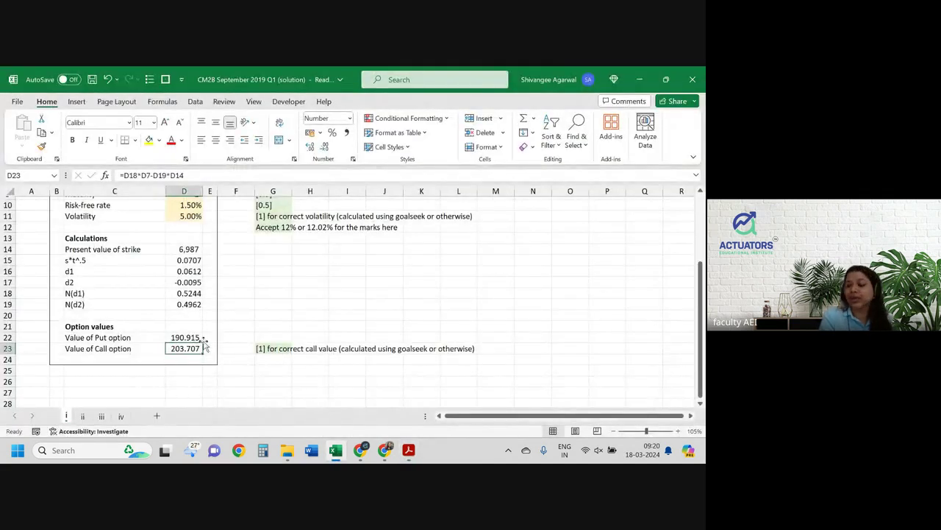
# Clear column G's marking notes and type '<< using goal seek' into G11
pyautogui.scroll(1, 300, 279)
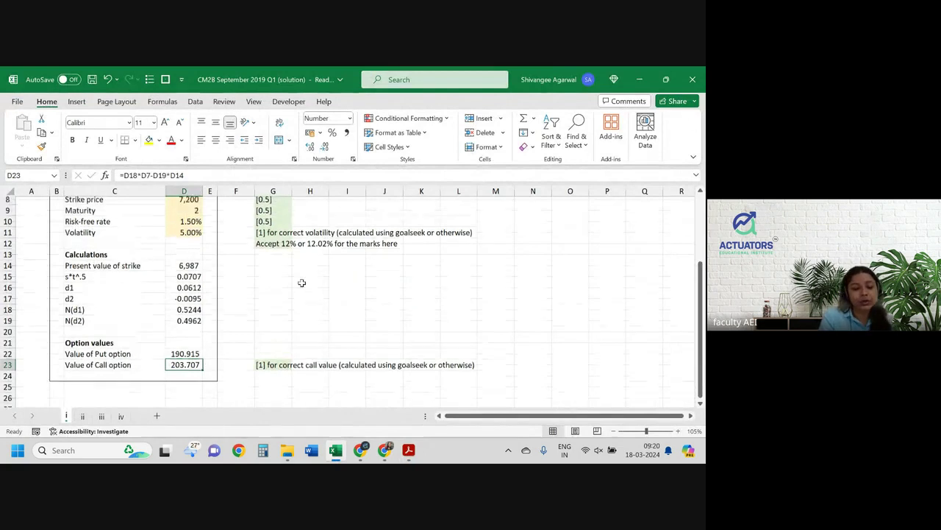
pyautogui.click(286, 188)
pyautogui.press('Delete')
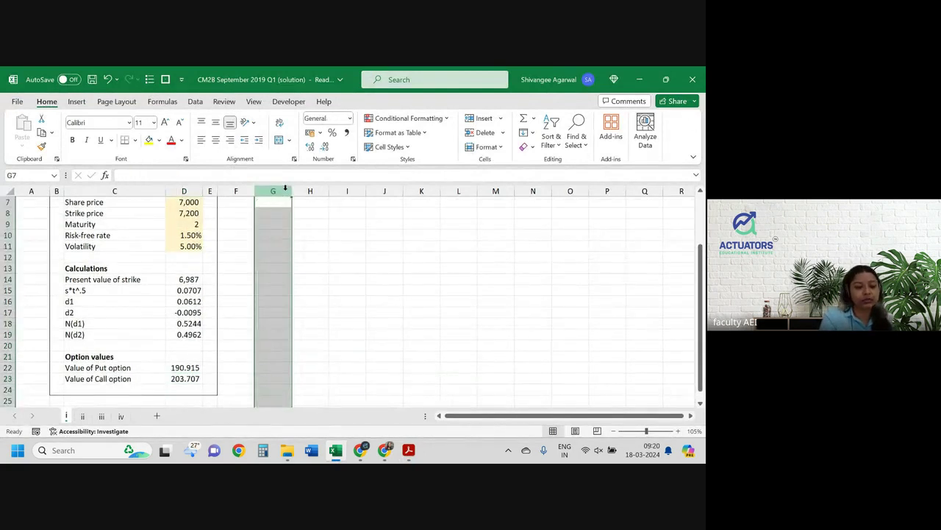
pyautogui.click(269, 247)
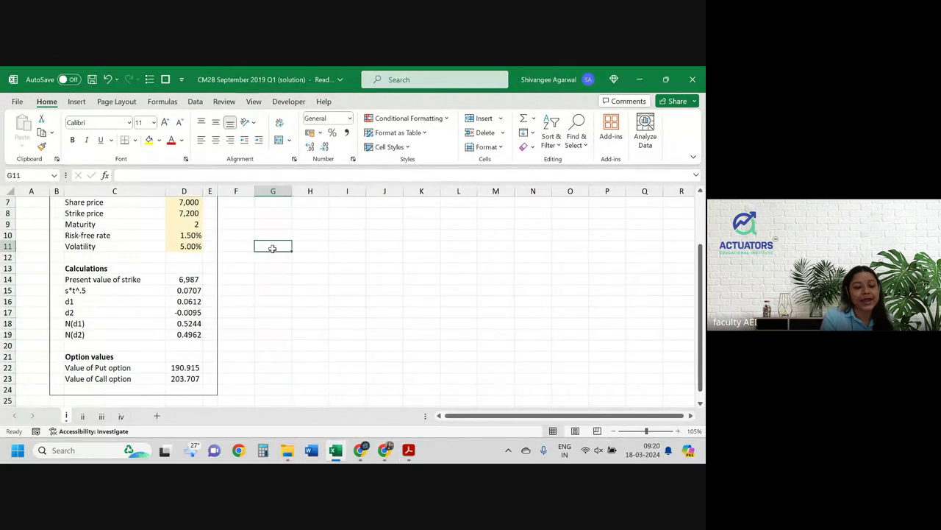
pyautogui.write('<< using goa')
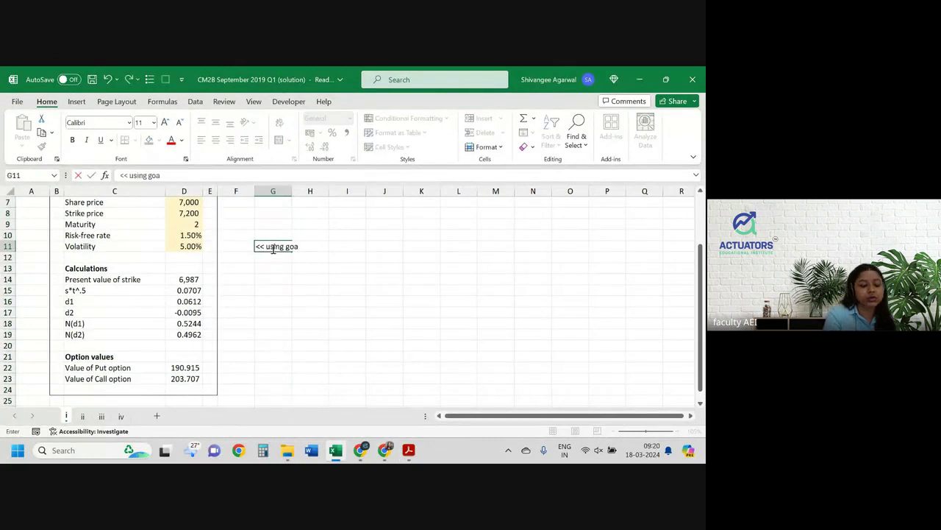
pyautogui.write('l seek')
# Commit the '<< using goal seek' note in G11 and discard a stray entry in G13
pyautogui.press('Return')
pyautogui.press('Return')
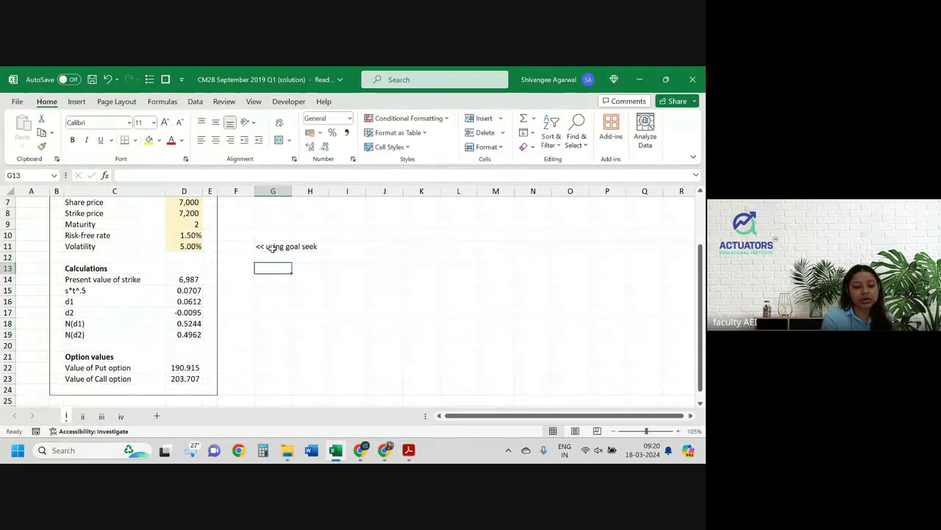
pyautogui.write('et')
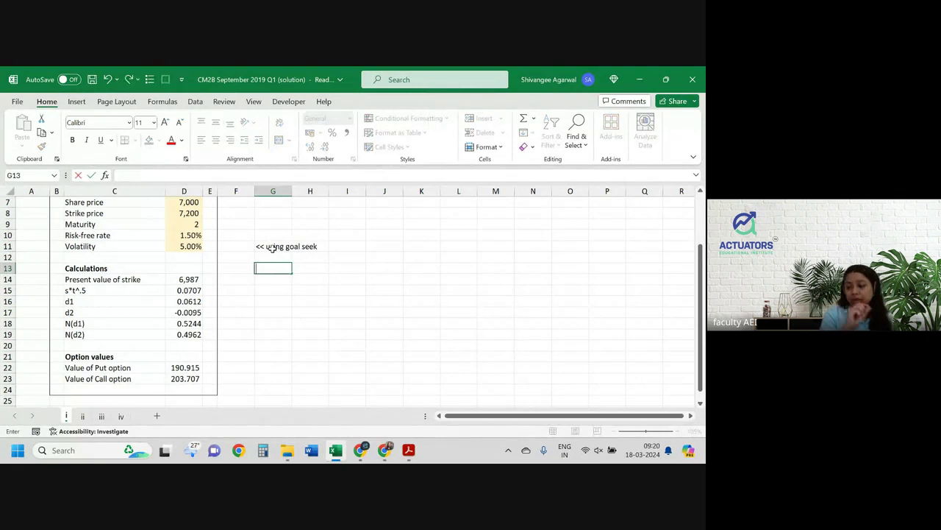
pyautogui.press('Return')
# Shade volatility cell D11 green, then select call value D23 for What-If Analysis
pyautogui.click(188, 246)
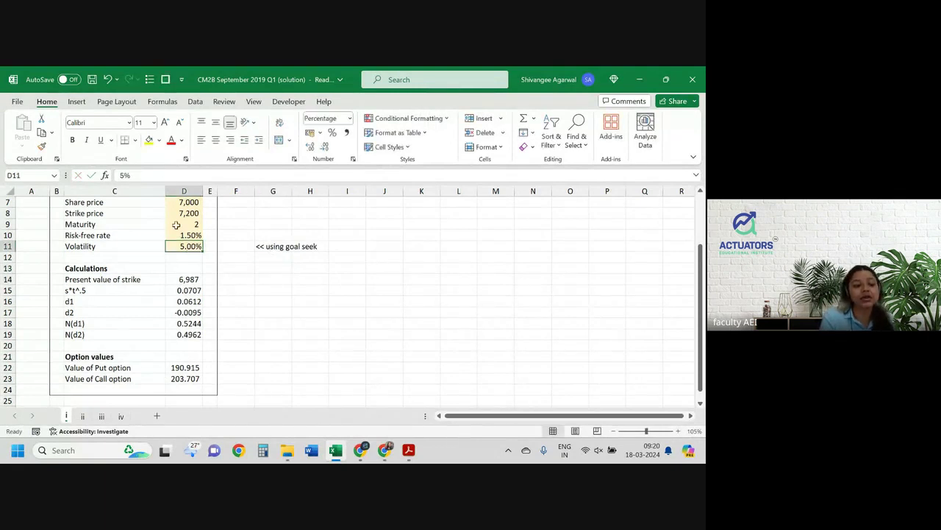
pyautogui.click(159, 140)
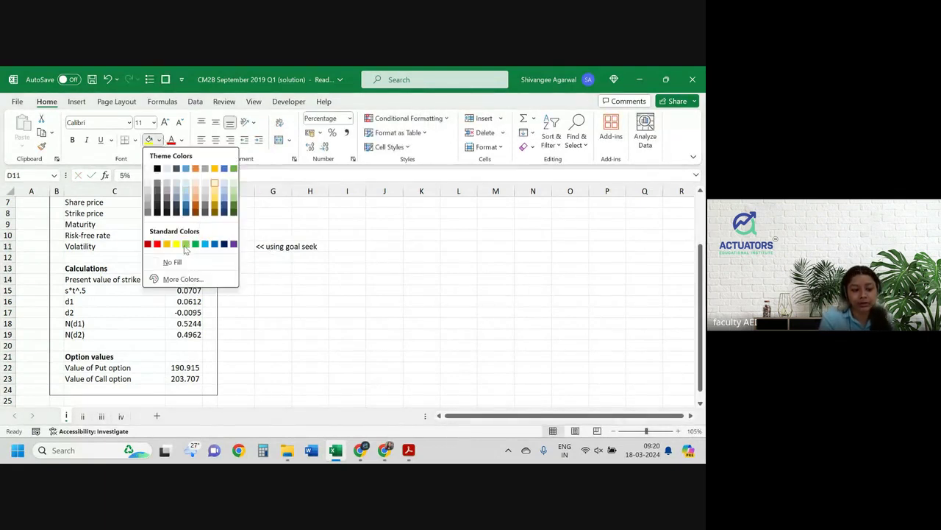
pyautogui.click(186, 243)
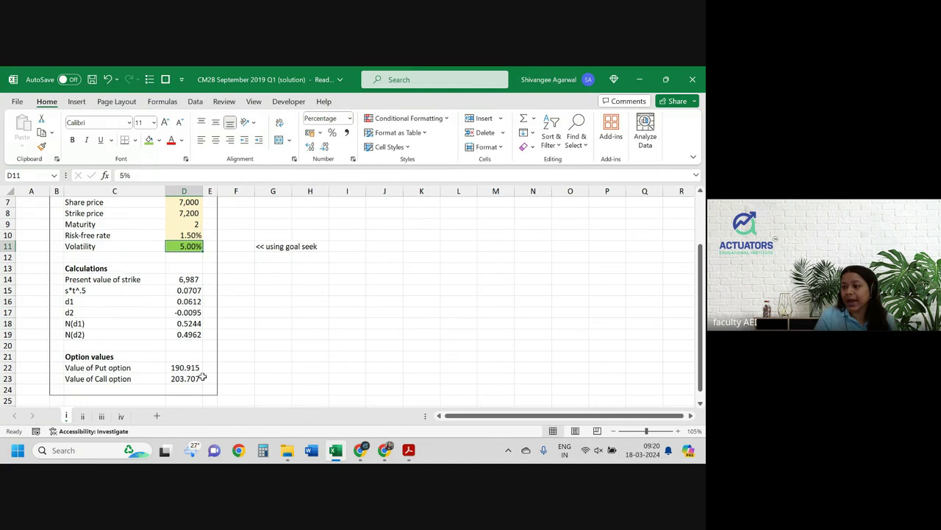
pyautogui.click(173, 381)
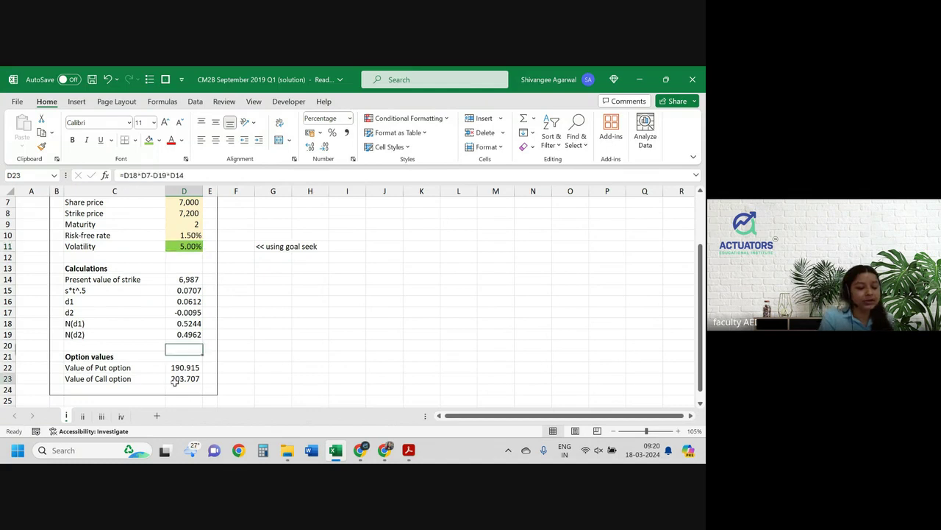
pyautogui.click(195, 102)
pyautogui.click(519, 136)
# Goal Seek D23 to 480 by changing D11, giving a 12.02% volatility
pyautogui.click(542, 179)
pyautogui.click(529, 186)
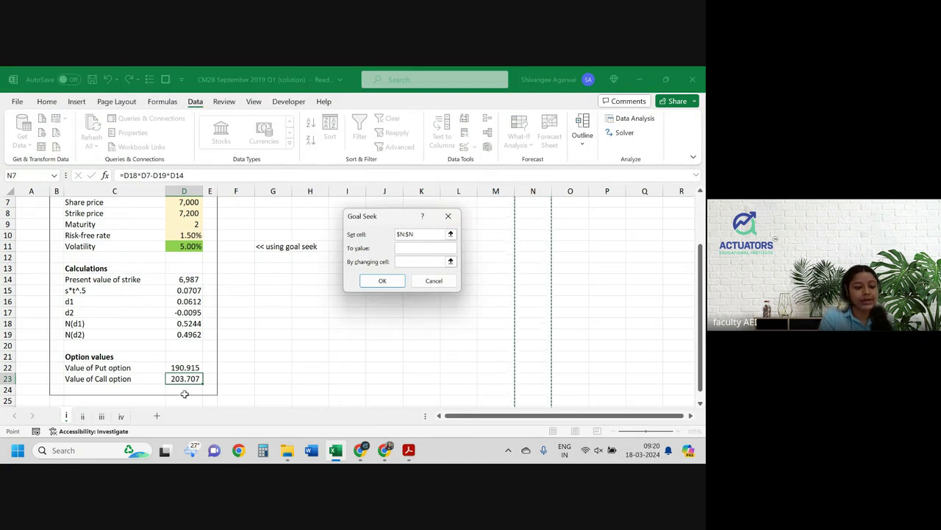
pyautogui.click(191, 378)
pyautogui.click(419, 248)
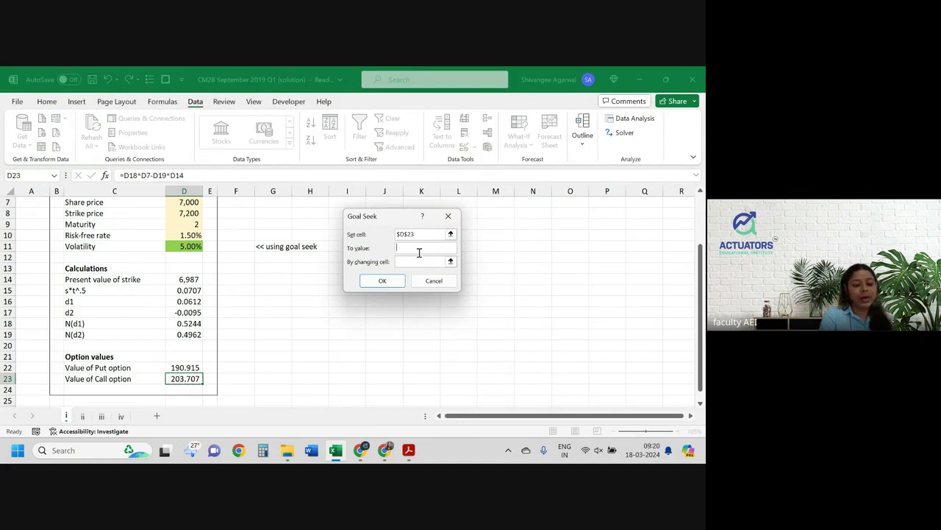
pyautogui.write('480')
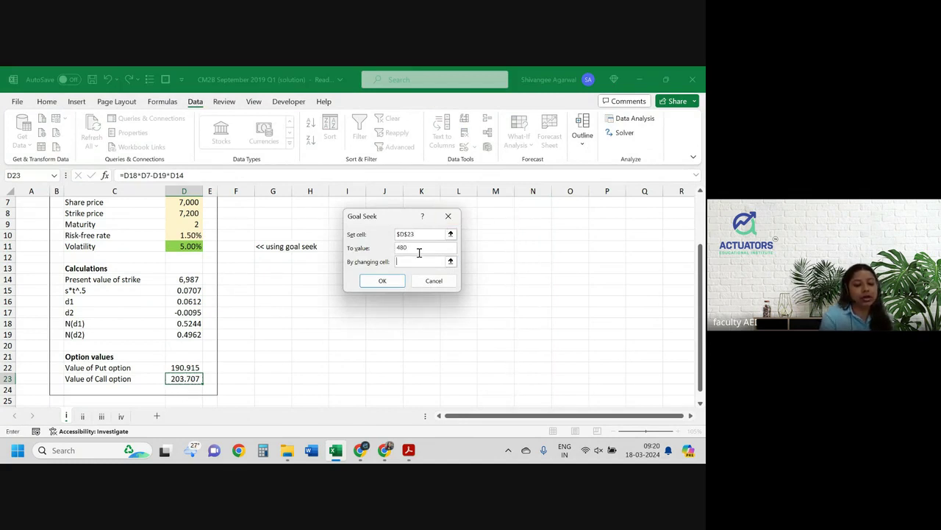
pyautogui.press('Tab')
pyautogui.click(190, 245)
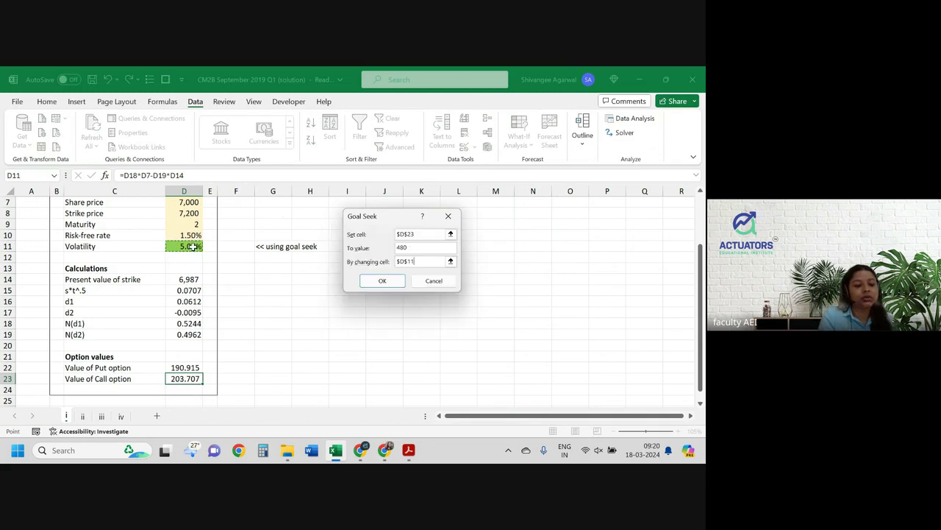
pyautogui.click(383, 280)
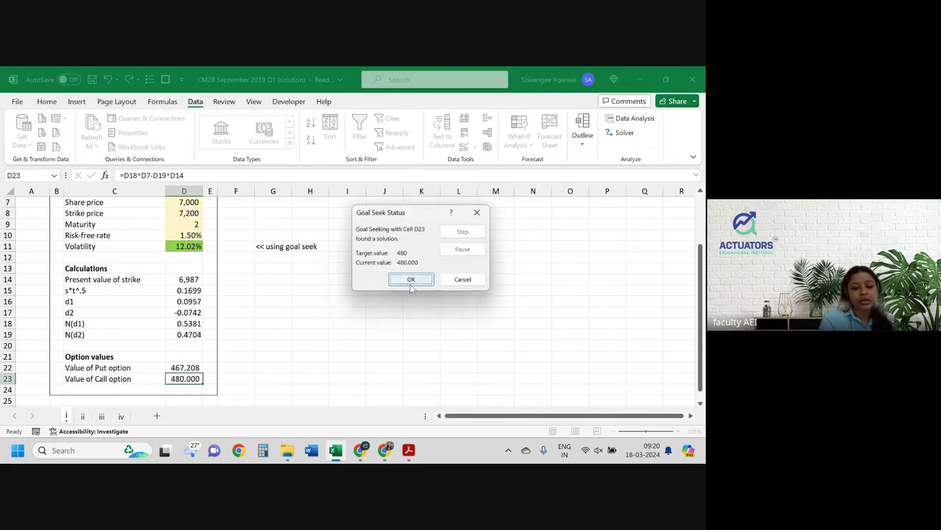
pyautogui.click(410, 281)
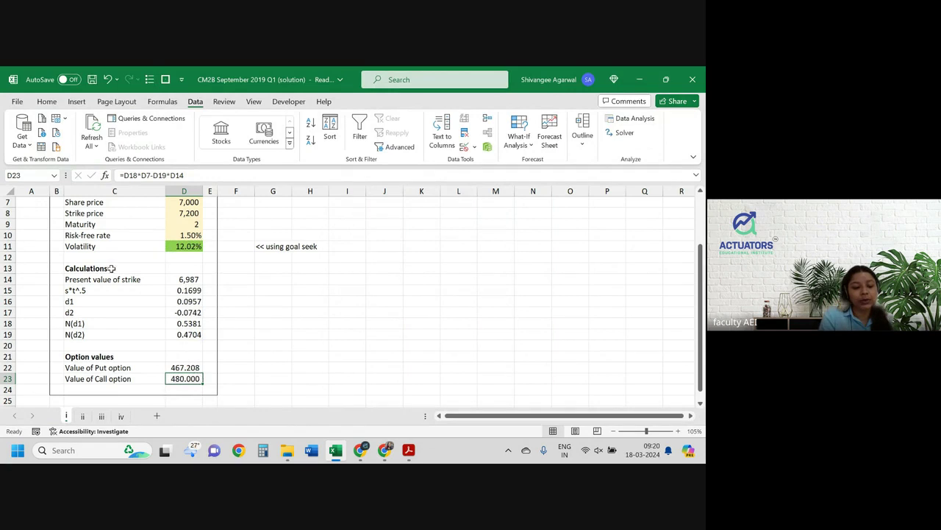
pyautogui.click(180, 246)
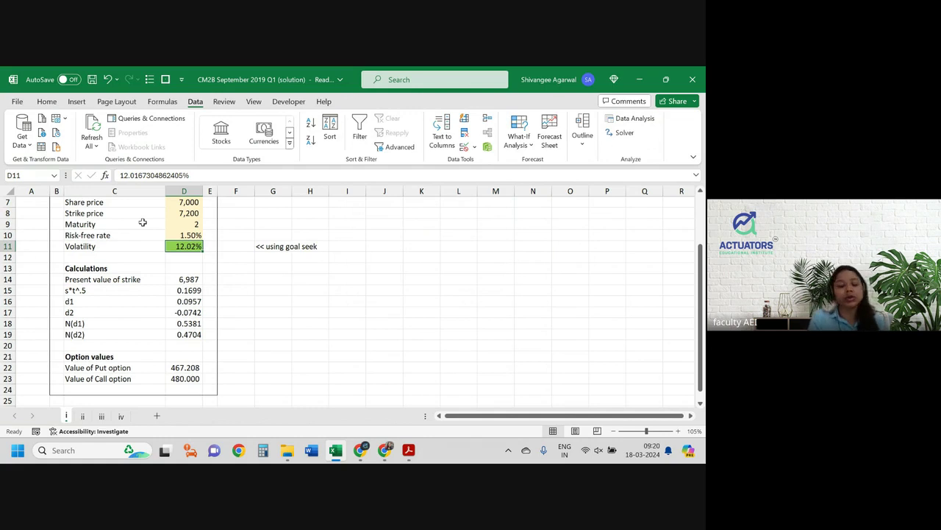
# Adjust the volatility's decimal places so D11 displays as 12%
pyautogui.click(49, 103)
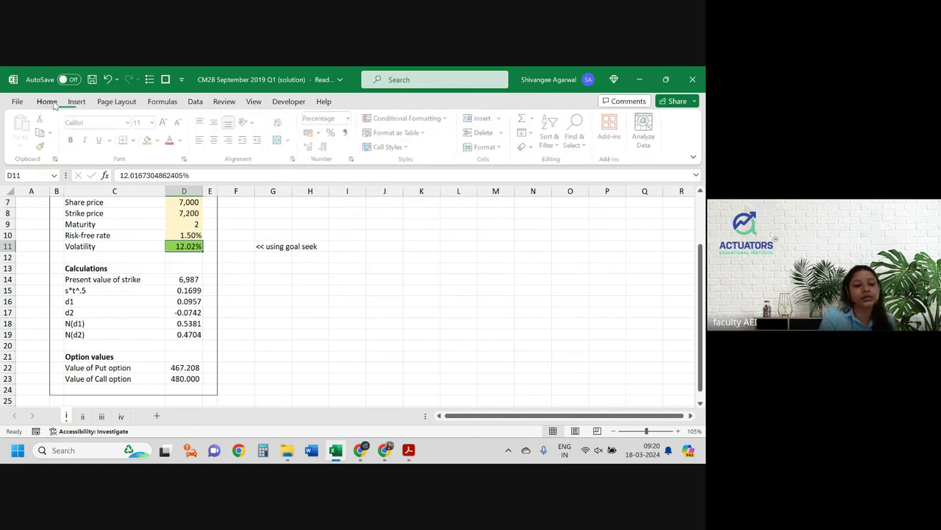
pyautogui.click(310, 146)
pyautogui.click(310, 147)
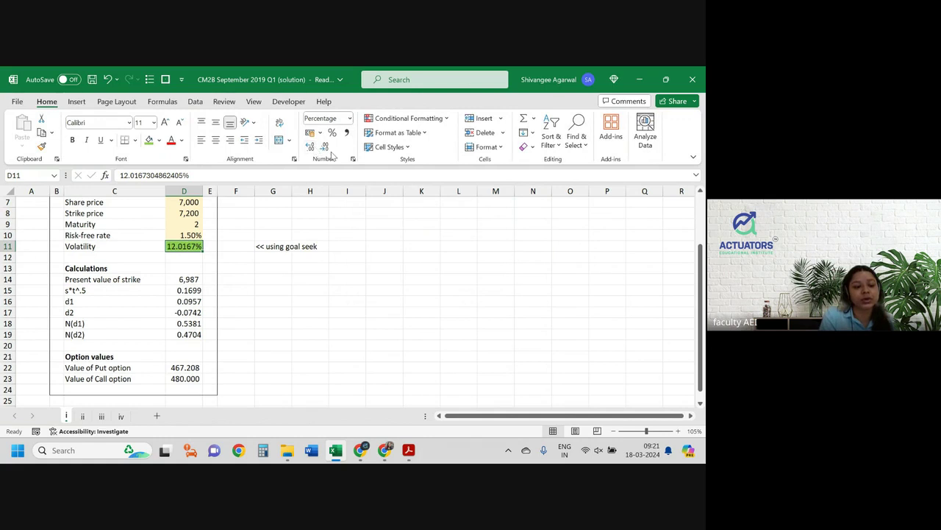
pyautogui.click(325, 147)
pyautogui.click(325, 147)
pyautogui.click(325, 147)
pyautogui.click(325, 147)
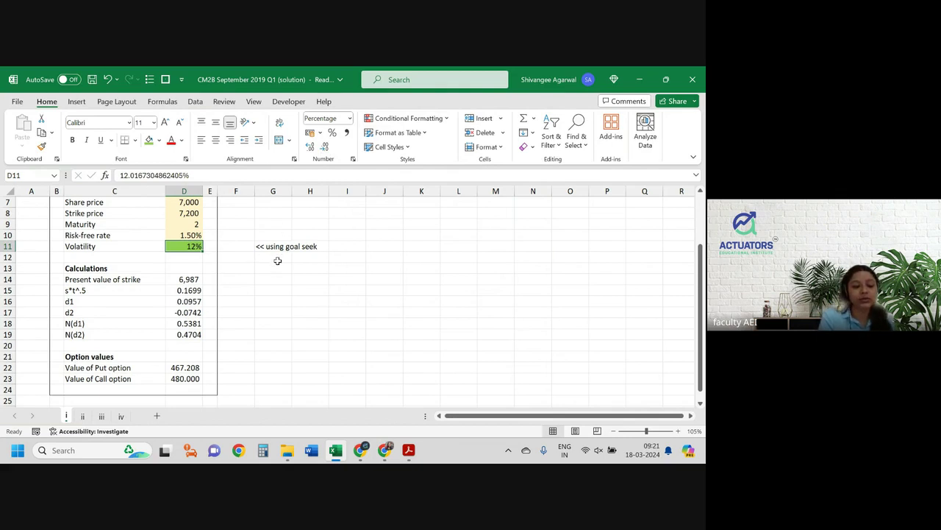
# Type 'set cell' / D23 and 'to value' / 480 into the note block beside the inputs
pyautogui.click(350, 247)
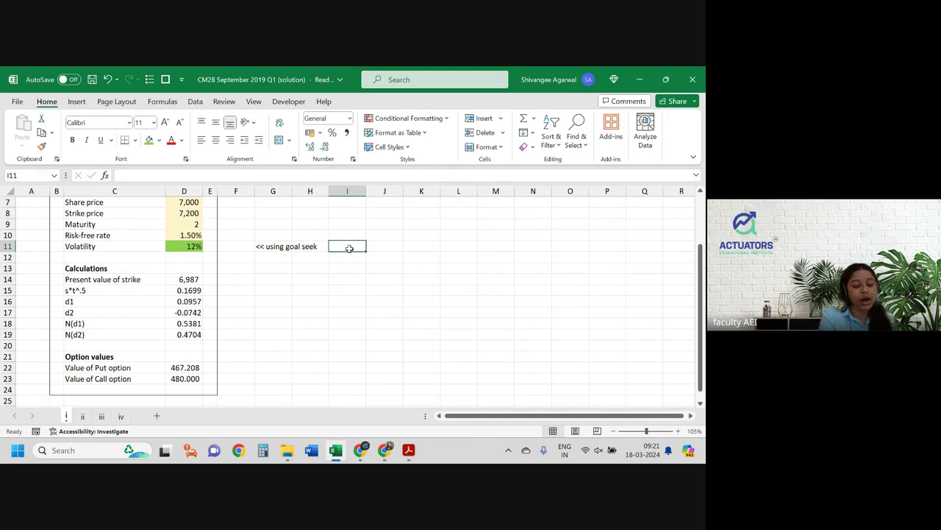
pyautogui.press('Down')
pyautogui.press('Left')
pyautogui.press('Left')
pyautogui.press('Down')
pyautogui.write('s')
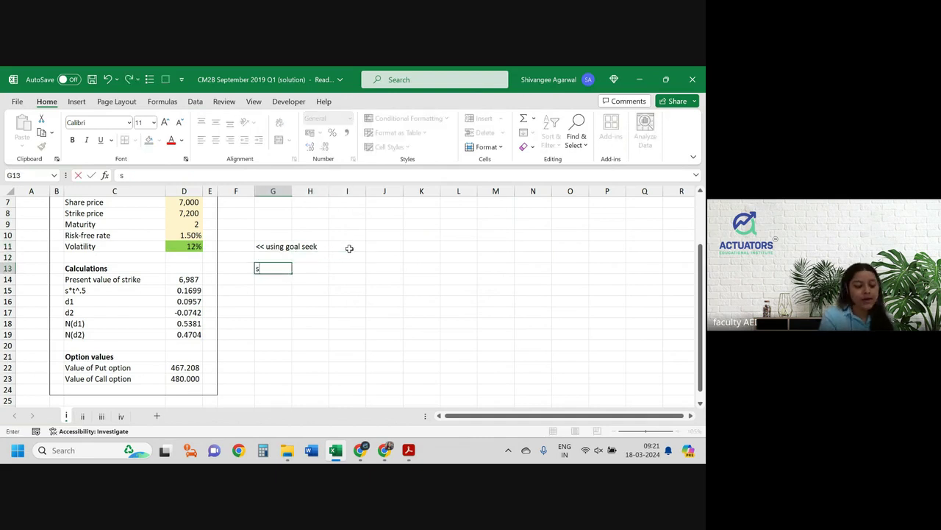
pyautogui.write('et cell')
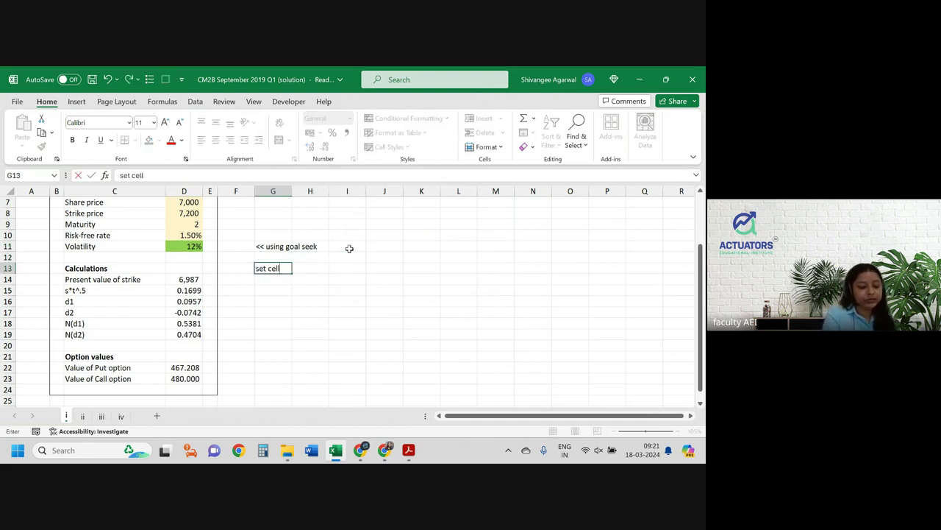
pyautogui.press('Tab')
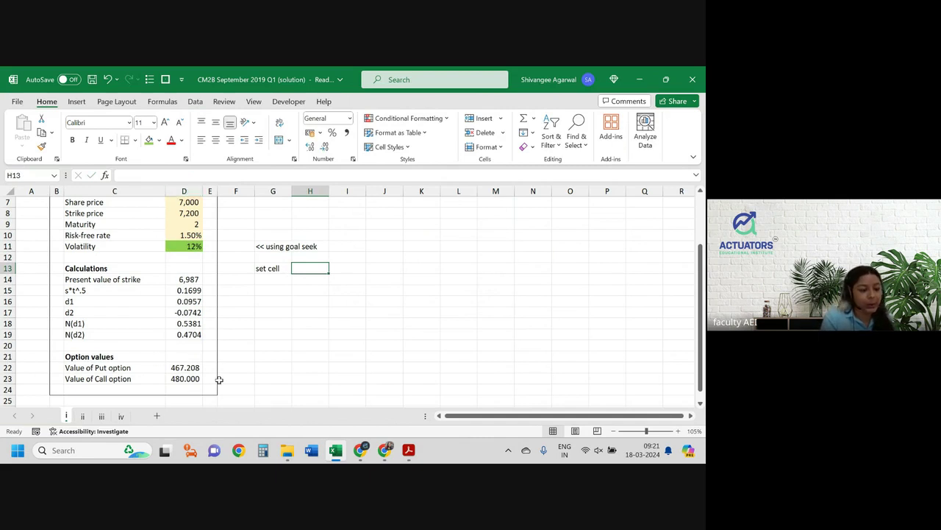
pyautogui.write('D23')
pyautogui.press('Return')
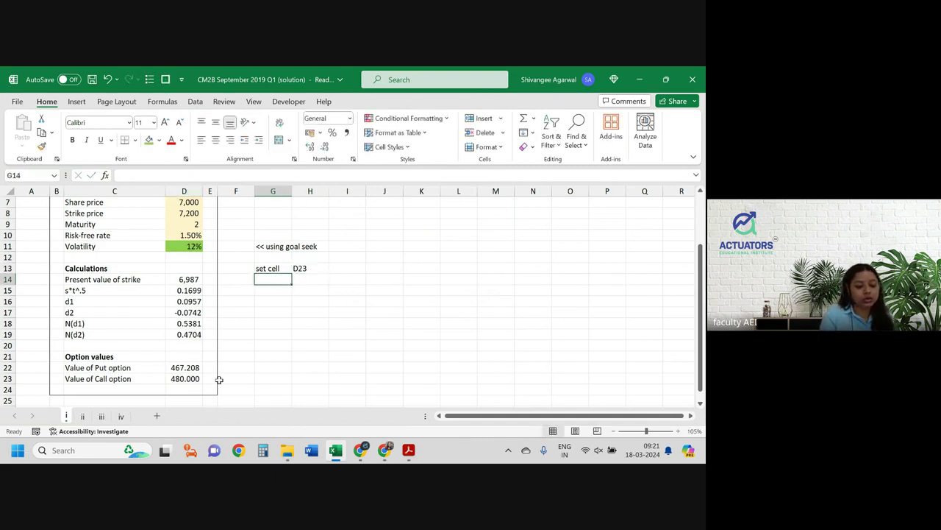
pyautogui.write('to value')
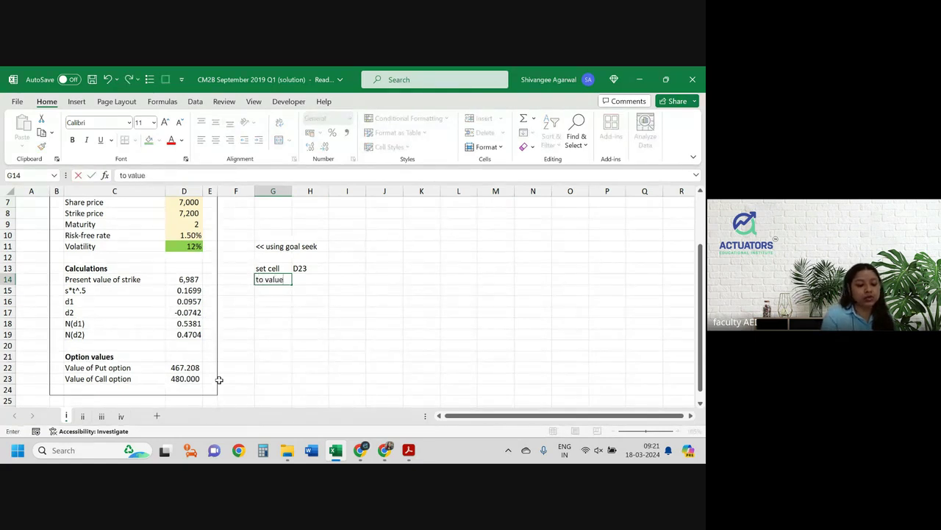
pyautogui.press('Tab')
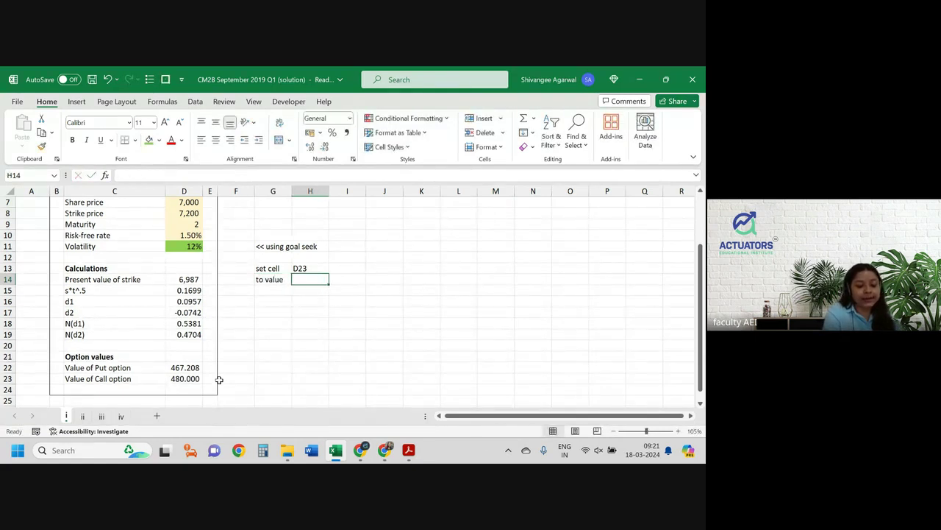
pyautogui.write('480')
pyautogui.press('Return')
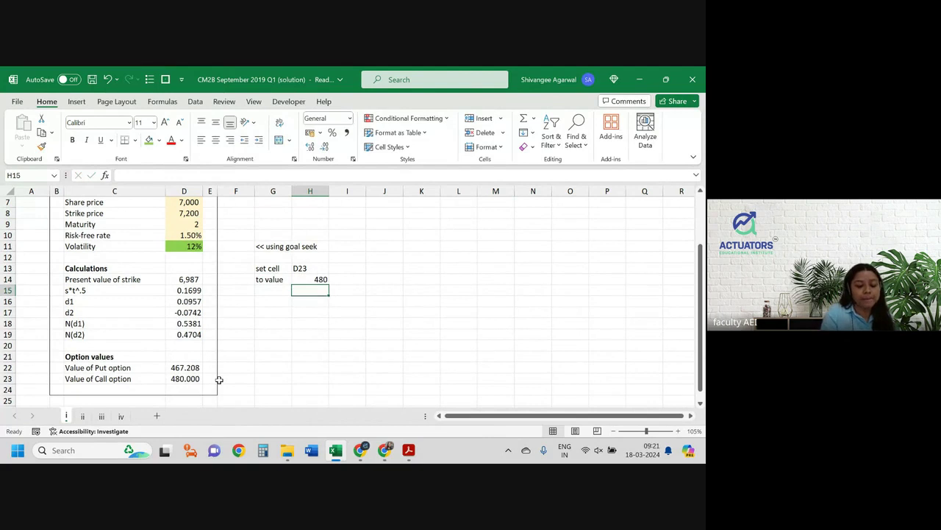
# Add 'by changing' / D11, widen column G and border the goal seek settings block
pyautogui.press('Left')
pyautogui.write('by ch')
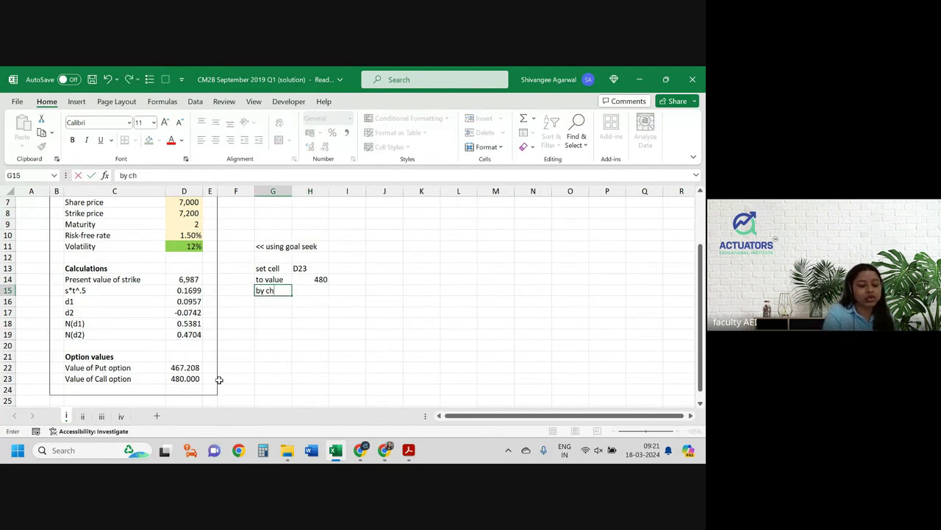
pyautogui.write('anging')
pyautogui.press('Tab')
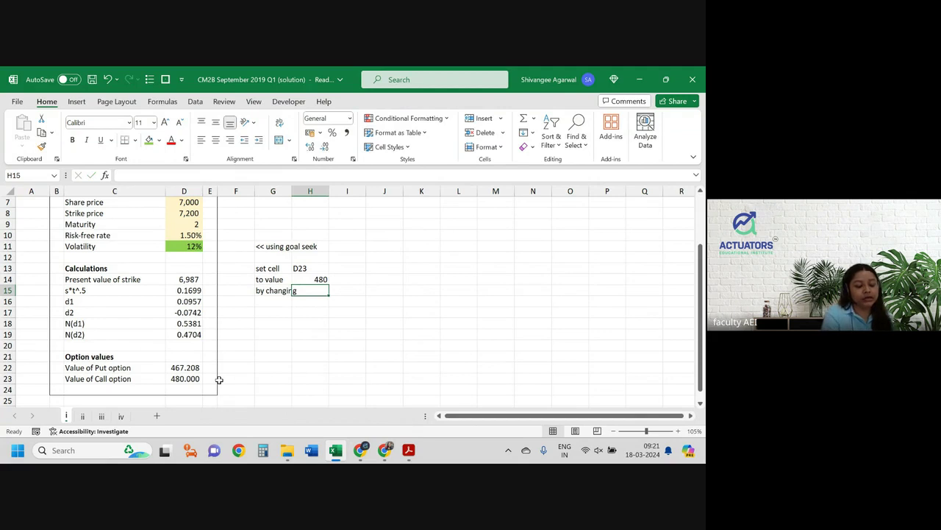
pyautogui.write('D11')
pyautogui.press('Up')
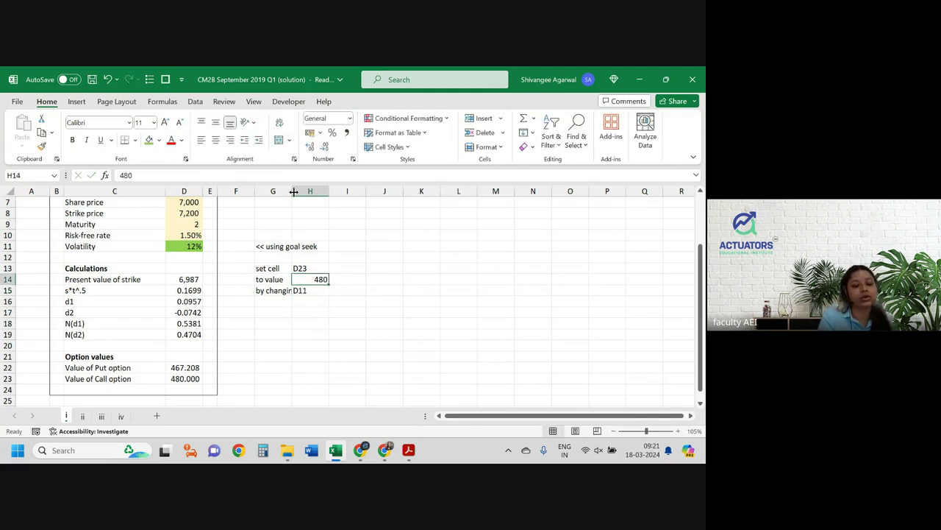
pyautogui.moveTo(293, 191); pyautogui.dragTo(297, 192)
pyautogui.moveTo(268, 268); pyautogui.dragTo(322, 290)
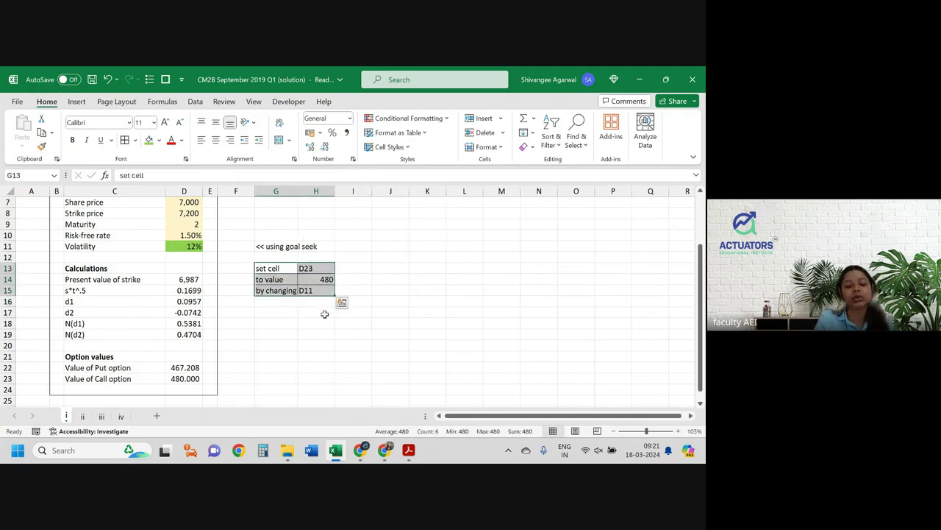
pyautogui.click(325, 314)
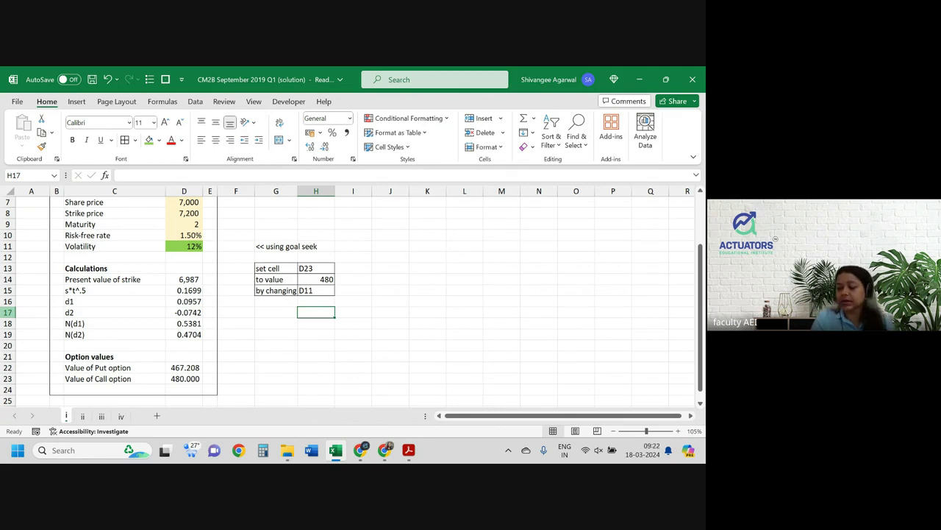
# Scroll the exam paper to part (ii) and mark the two-year forward contract wording
pyautogui.hotkey('alt', 'Tab')
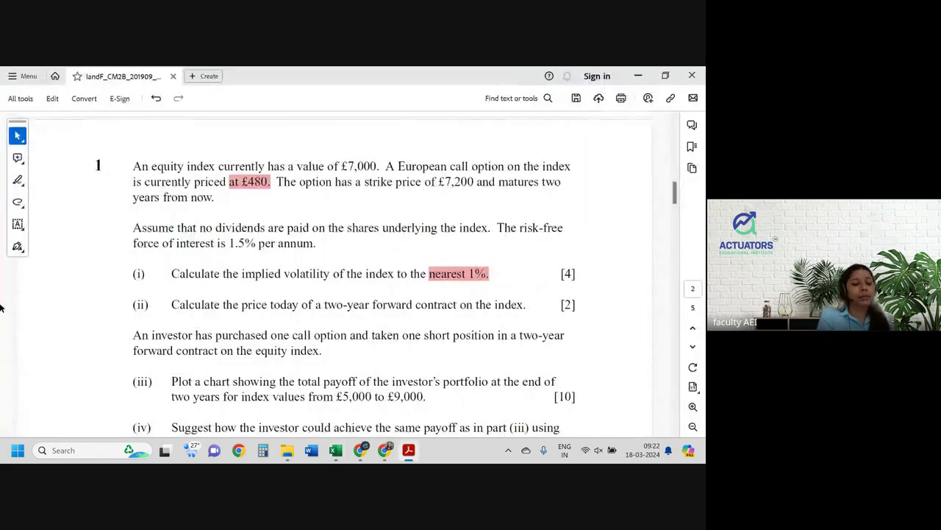
pyautogui.scroll(-5, 196, 294)
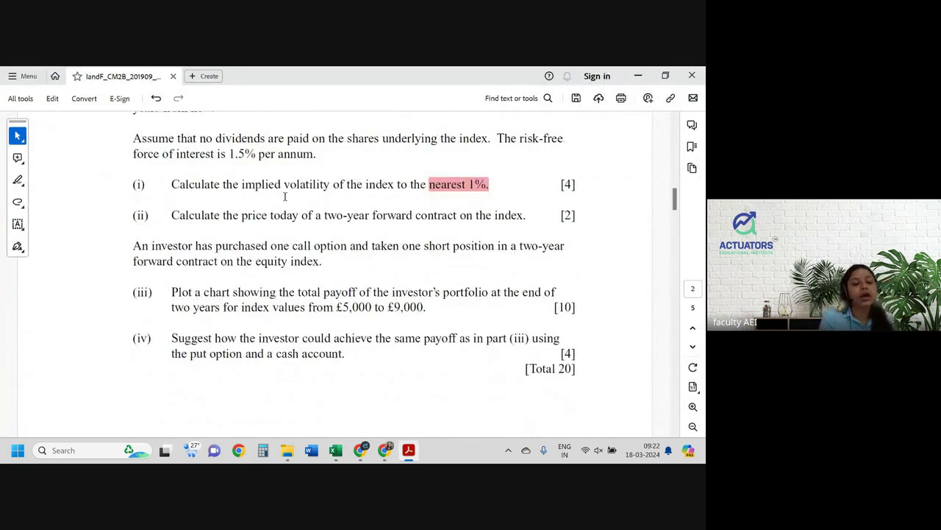
pyautogui.moveTo(223, 215); pyautogui.dragTo(520, 223)
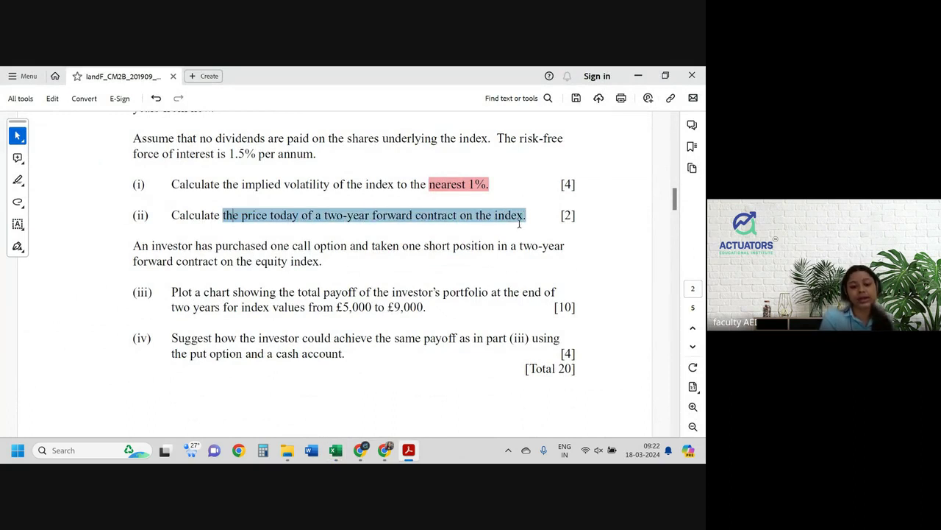
pyautogui.click(281, 221)
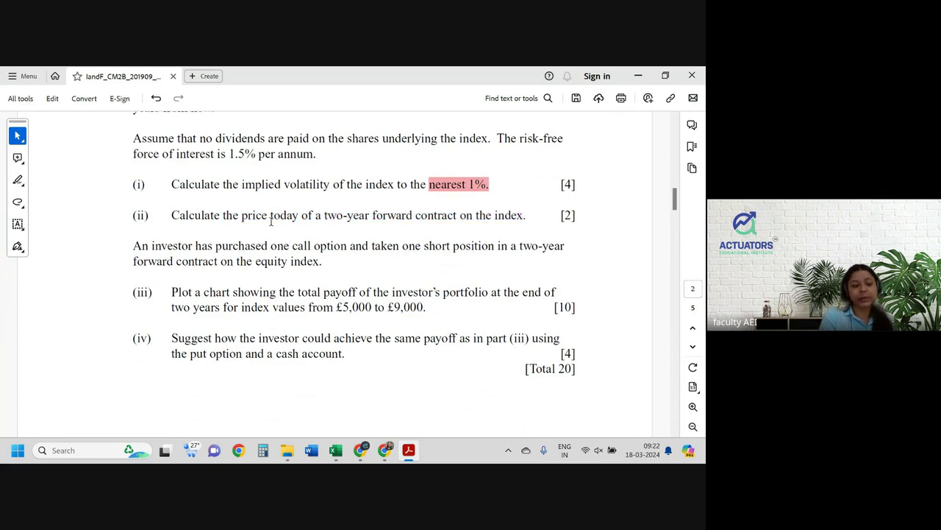
pyautogui.moveTo(233, 213); pyautogui.dragTo(371, 236)
pyautogui.click(292, 233)
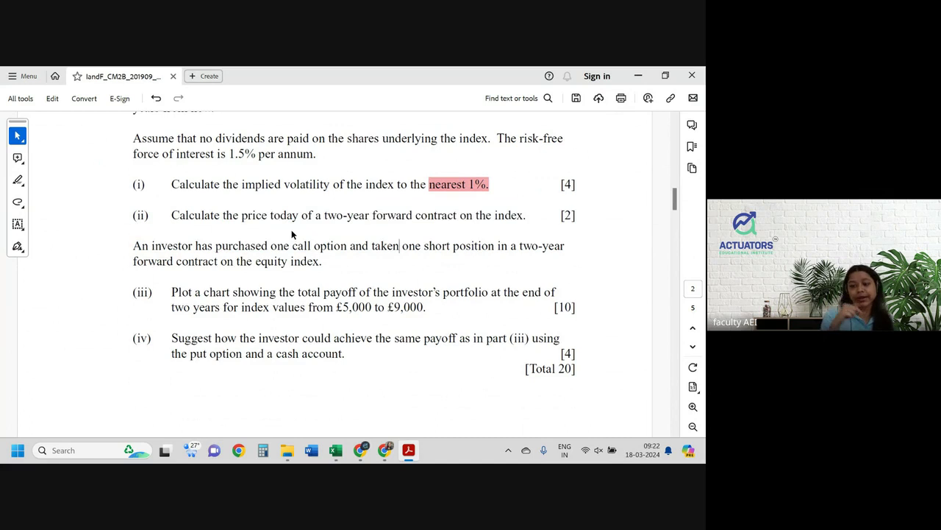
pyautogui.moveTo(324, 215); pyautogui.dragTo(456, 216)
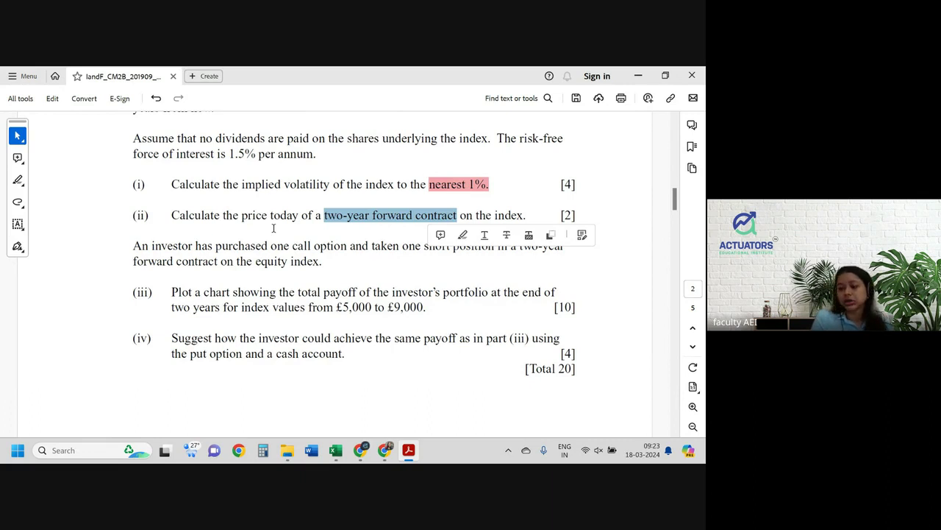
pyautogui.hotkey('alt', 'Tab')
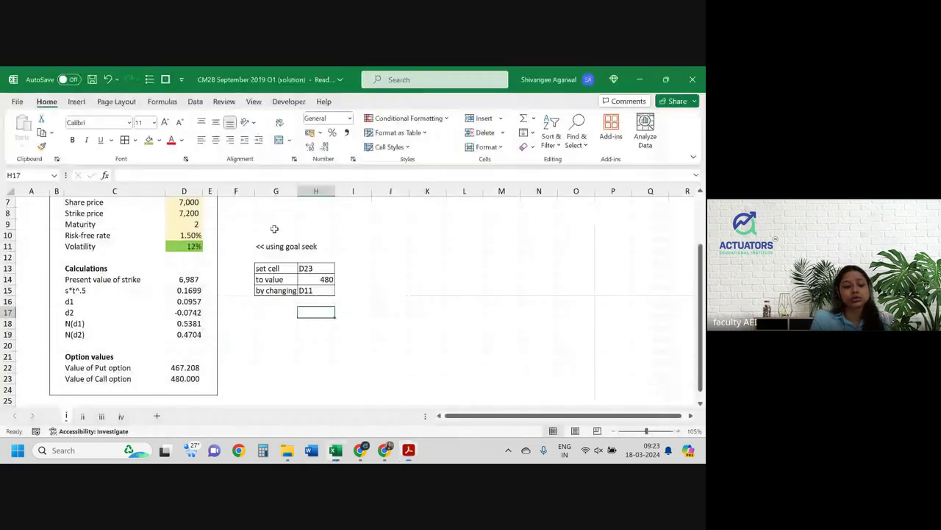
pyautogui.hotkey('alt', 'Tab')
pyautogui.hotkey('alt', 'Tab')
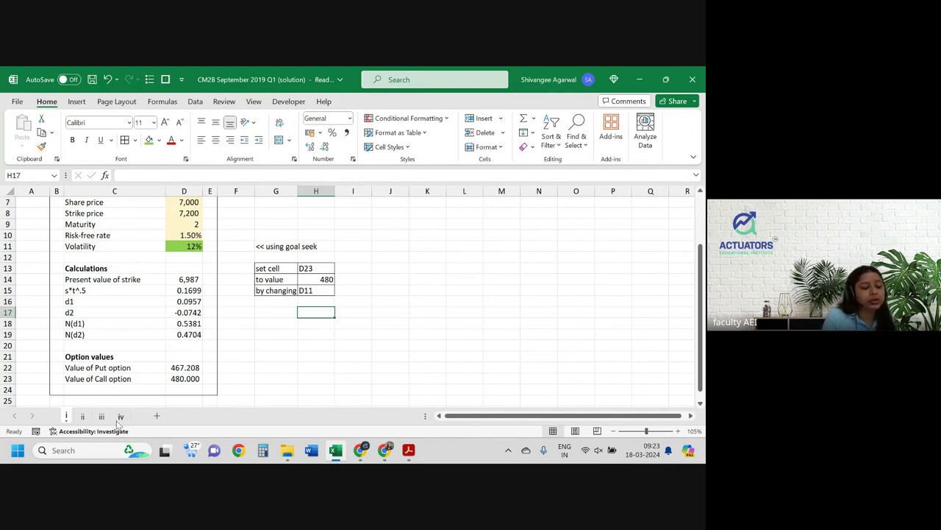
# Add a new worksheet with a 'Risk free rate' label in B2, fitting column B
pyautogui.click(157, 415)
pyautogui.keyDown('ctrl'); pyautogui.scroll(5, 68, 223); pyautogui.keyUp('ctrl')
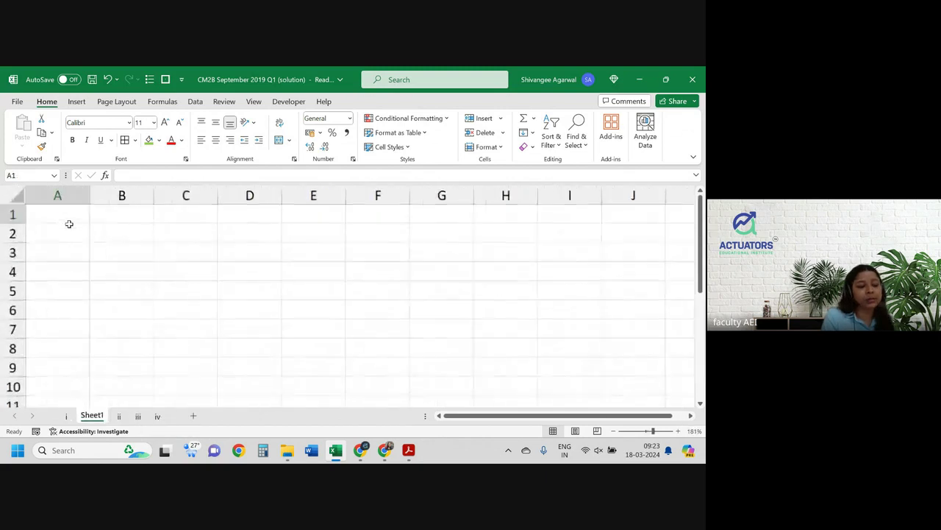
pyautogui.click(115, 247)
pyautogui.click(113, 239)
pyautogui.keyDown('ctrl'); pyautogui.scroll(-2, 114, 239); pyautogui.keyUp('ctrl')
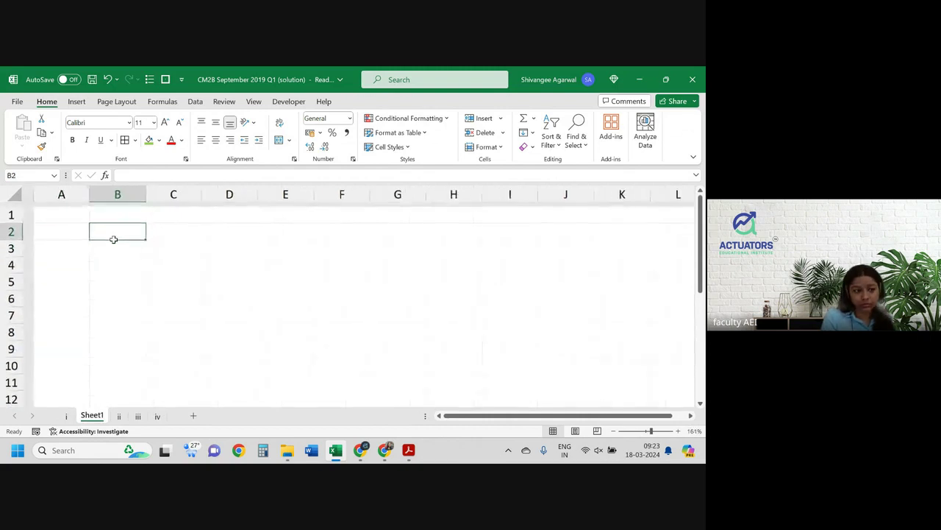
pyautogui.write('Risk')
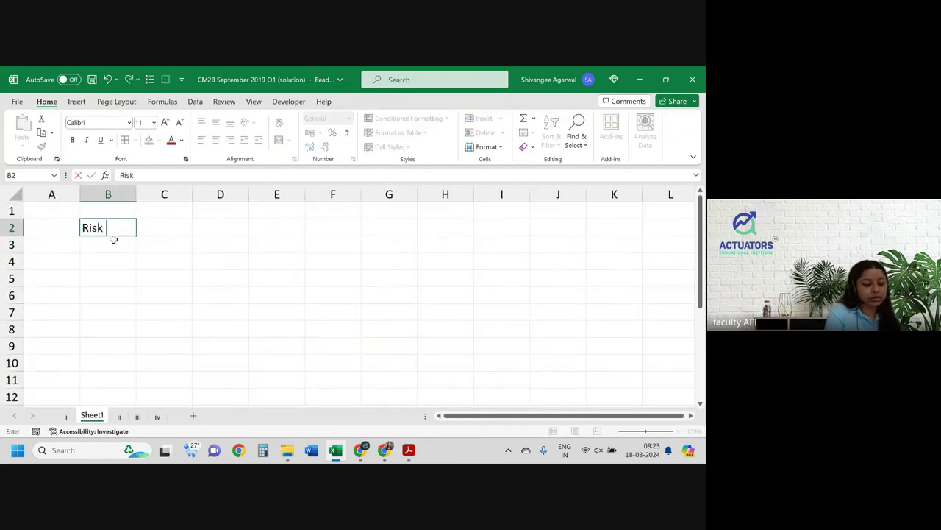
pyautogui.write(' free rate')
pyautogui.press('Tab')
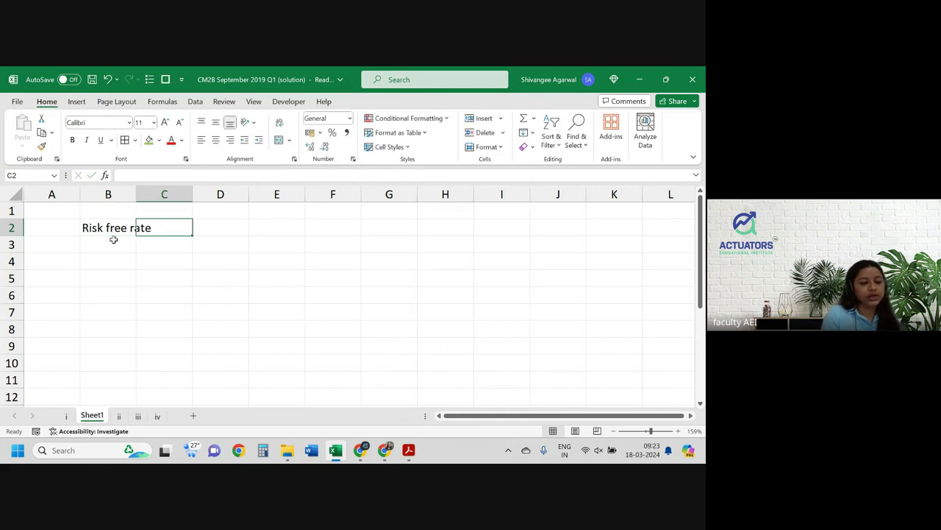
pyautogui.doubleClick(136, 194)
pyautogui.press('Return')
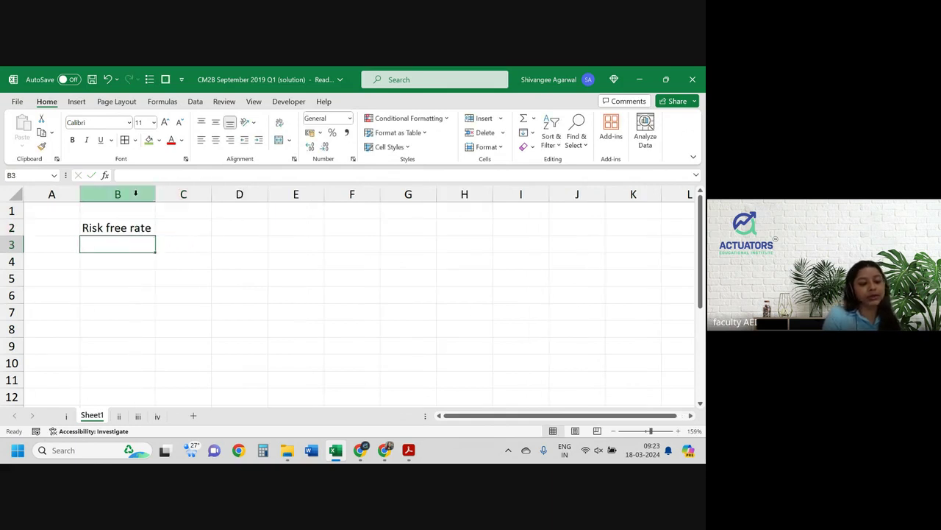
# Add the 'Term' and 'Index value' labels below it in B3 and B4
pyautogui.write('T')
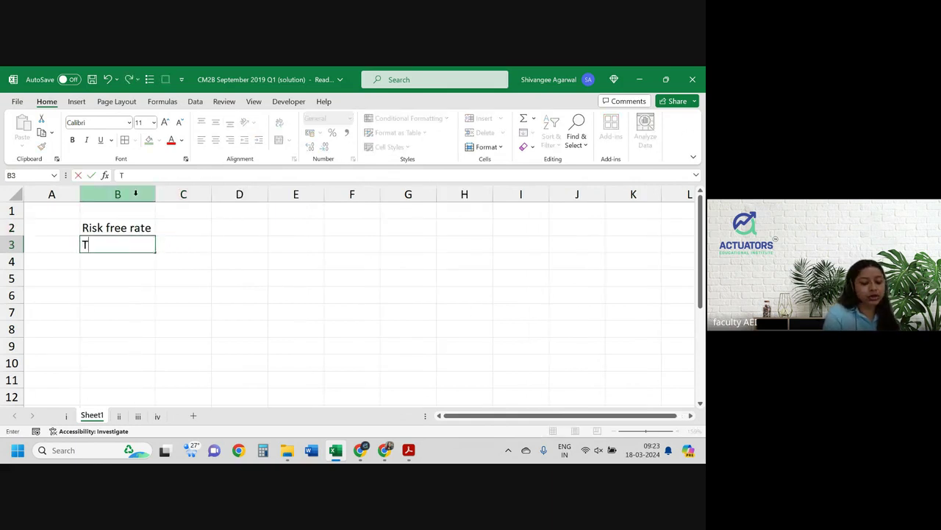
pyautogui.write('ierm')
pyautogui.press('Tab')
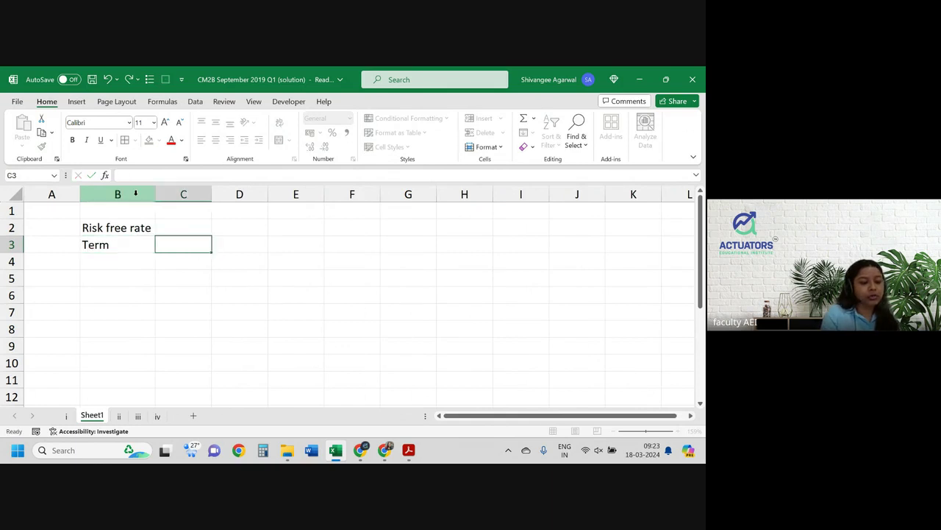
pyautogui.press('Down')
pyautogui.press('Left')
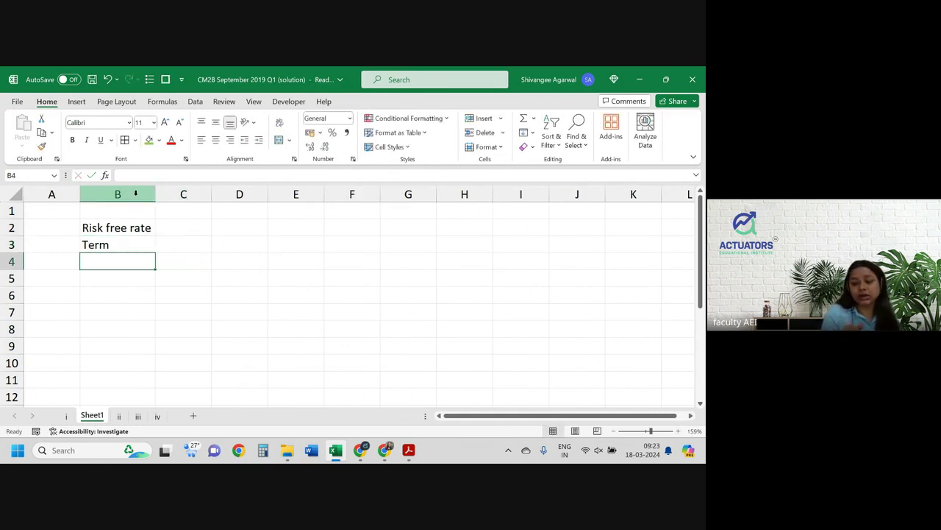
pyautogui.write('Ind')
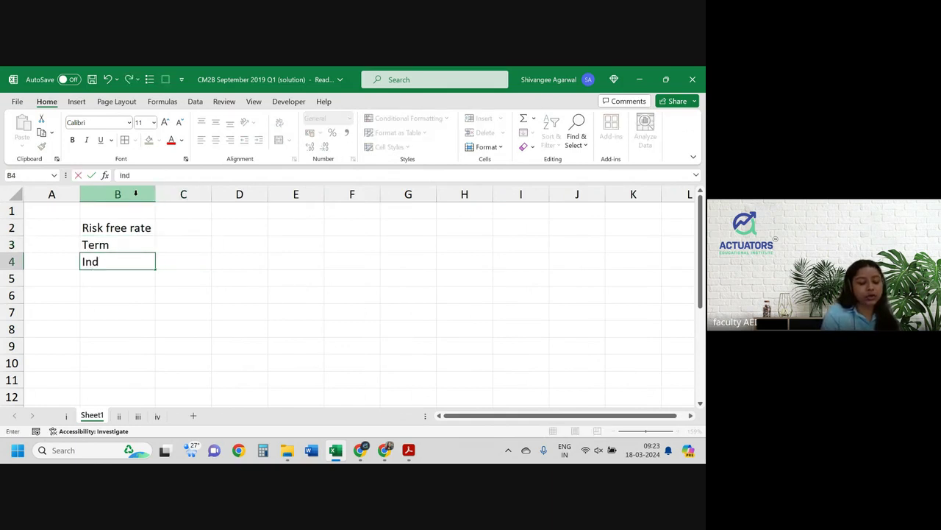
pyautogui.write('ex value')
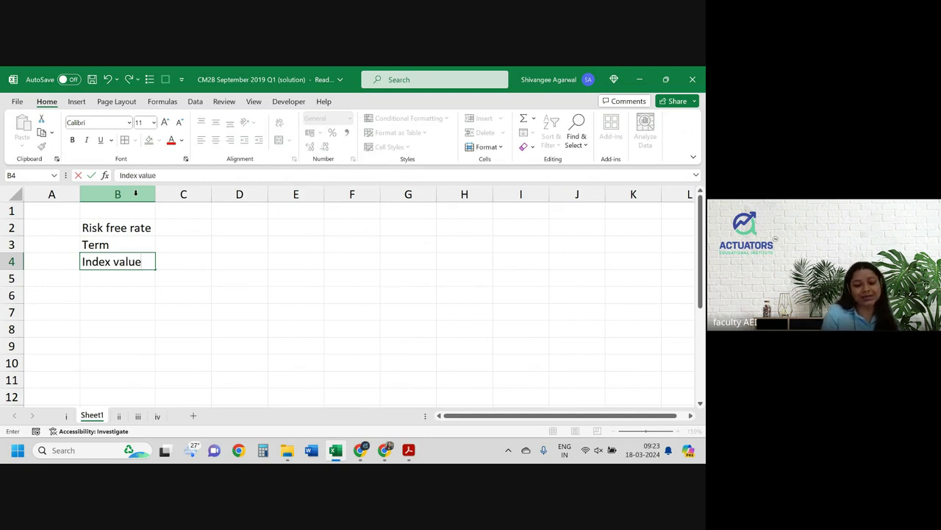
pyautogui.press('Tab')
# Enter the index value 7000 in C4
pyautogui.hotkey('alt', 'Tab')
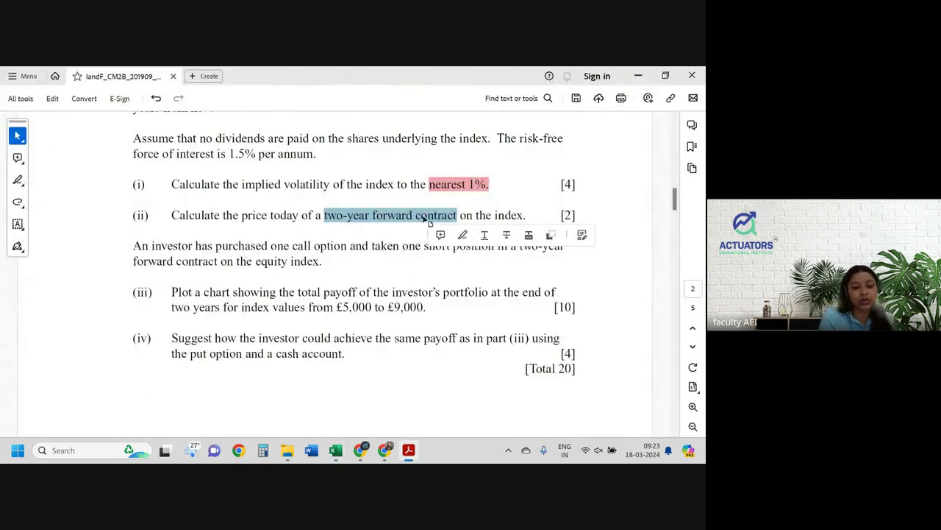
pyautogui.hotkey('alt', 'Tab')
pyautogui.press('Left')
pyautogui.press('Left')
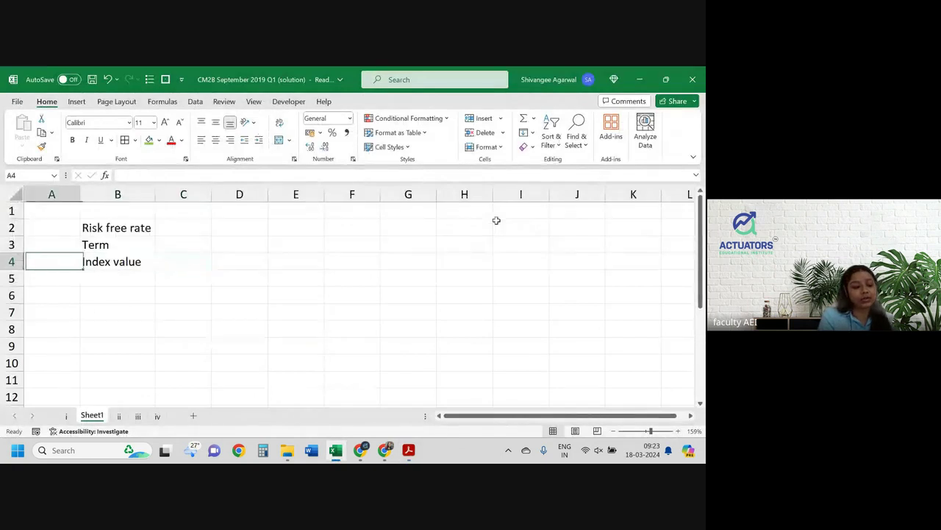
pyautogui.write('B')
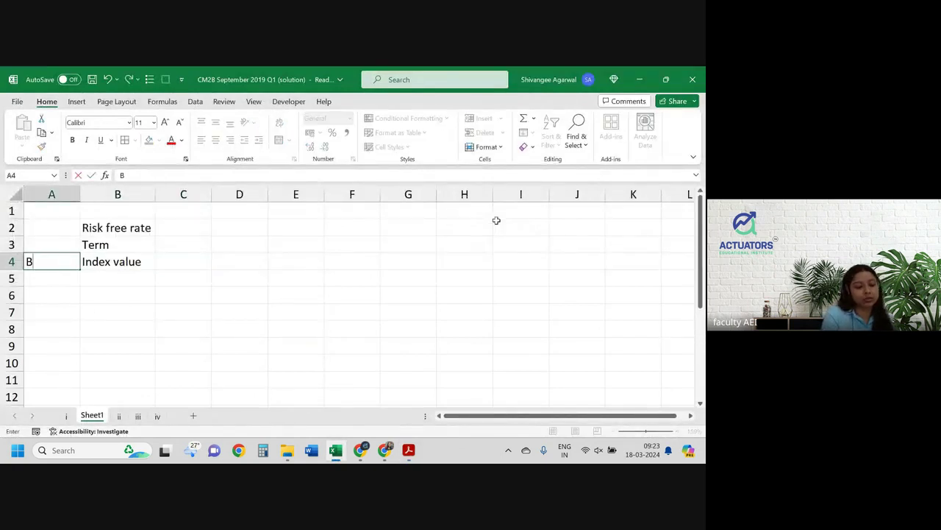
pyautogui.press('BackSpace')
pyautogui.press('Right')
pyautogui.press('Right')
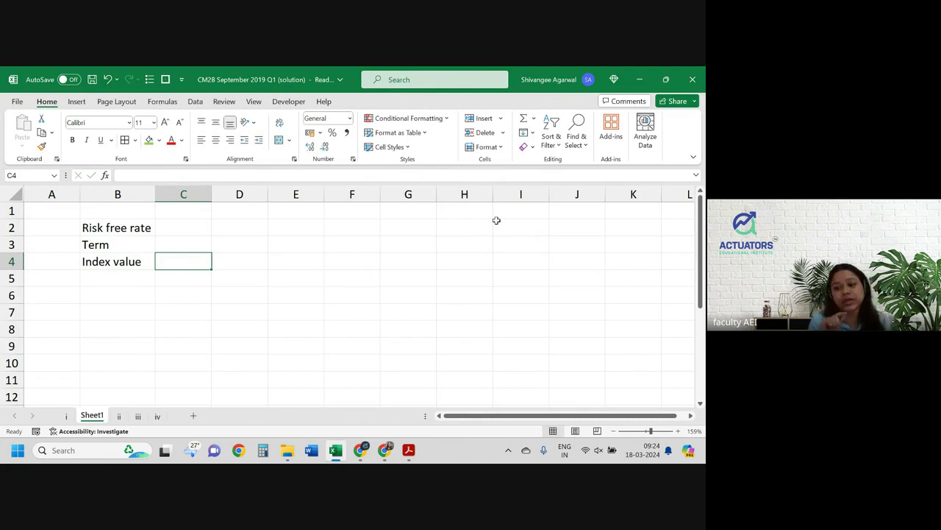
pyautogui.write('7000')
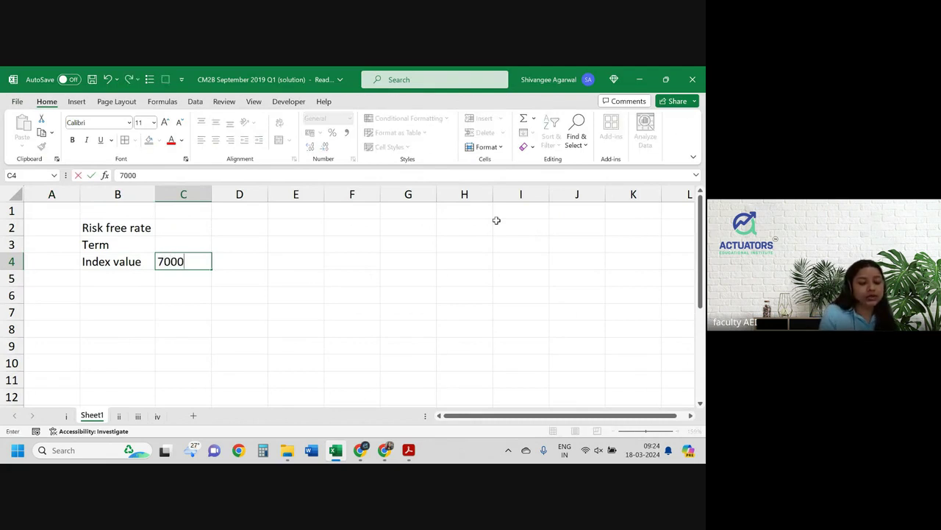
pyautogui.press('Up')
# Enter term 2 in C3 and risk free rate 1.50% in C2
pyautogui.write('2')
pyautogui.press('Up')
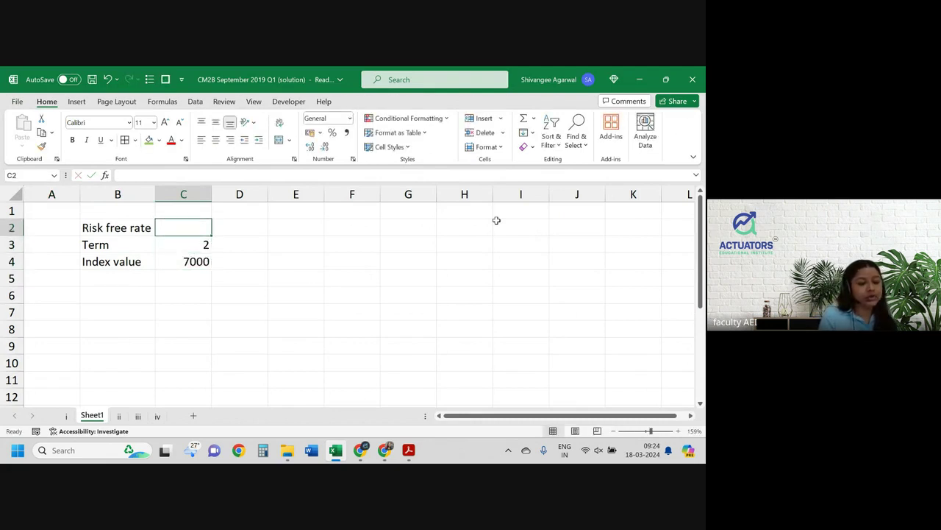
pyautogui.write('1.5')
pyautogui.press('Return')
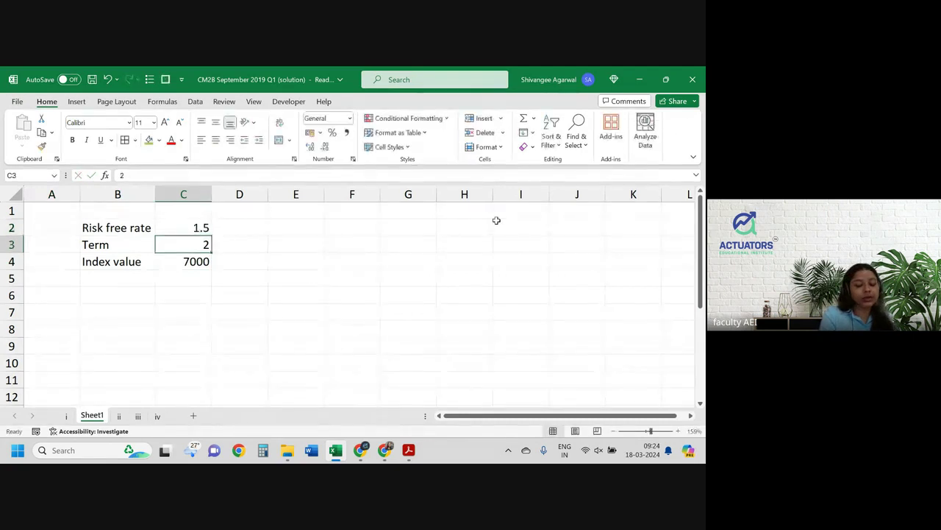
pyautogui.press('Up')
pyautogui.write('1.')
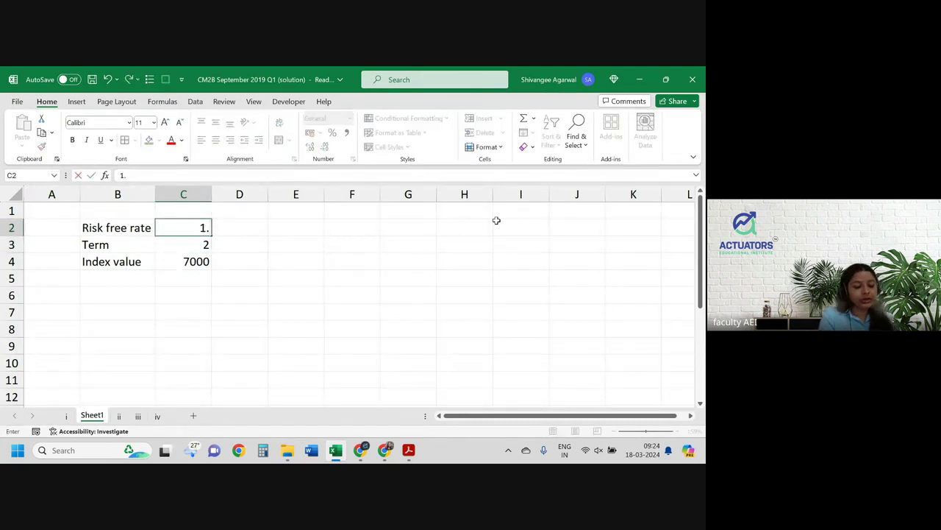
pyautogui.write('50%')
pyautogui.press('Return')
pyautogui.press('Return')
# Add a 'Forward price' label in B6
pyautogui.press('Down')
pyautogui.press('Down')
pyautogui.press('Left')
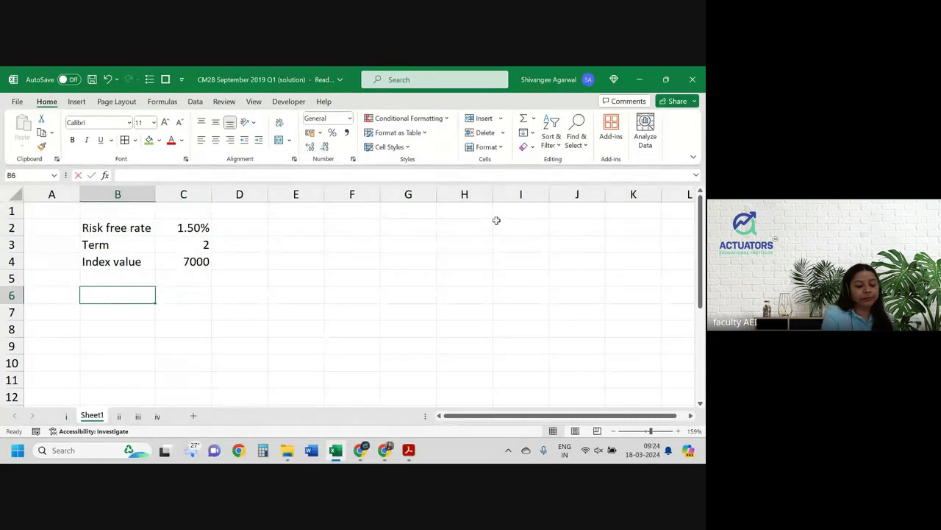
pyautogui.write('Forward')
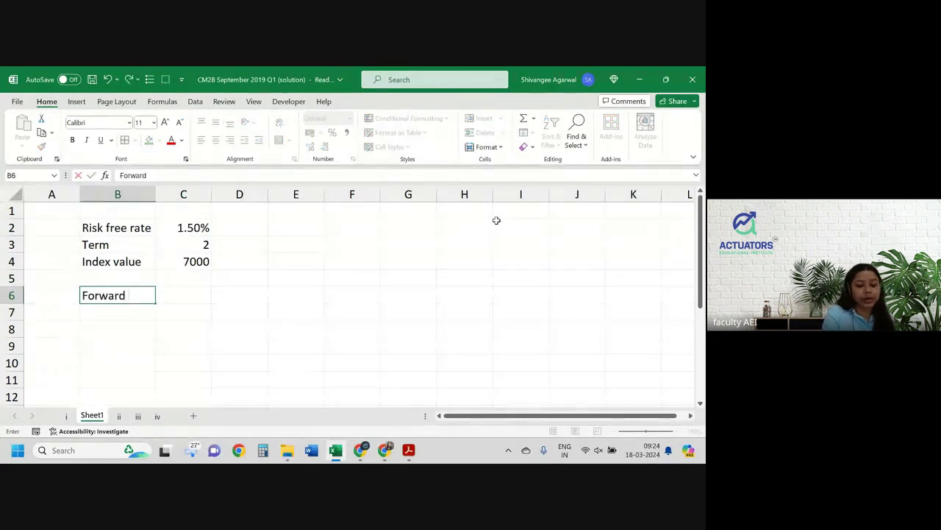
pyautogui.write(' price')
pyautogui.press('Return')
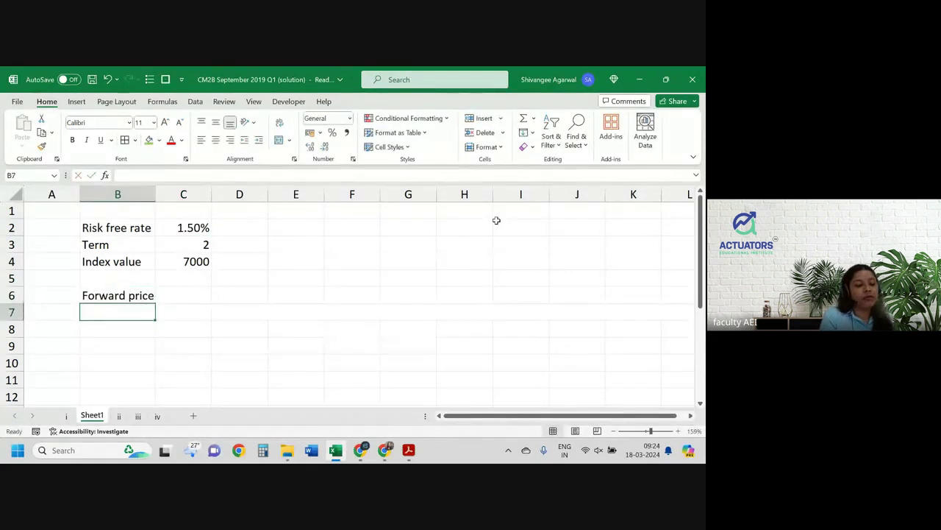
pyautogui.press('Up')
# Enter =C4*EXP(C2*C3) in C6 to compute the forward price 7213.18
pyautogui.press('Right')
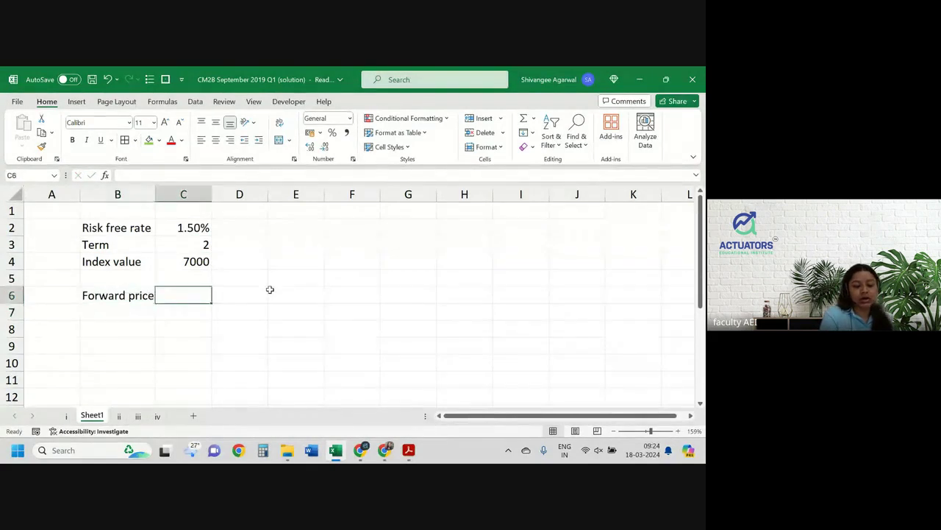
pyautogui.write('=')
pyautogui.press('Up')
pyautogui.press('Up')
pyautogui.write('*')
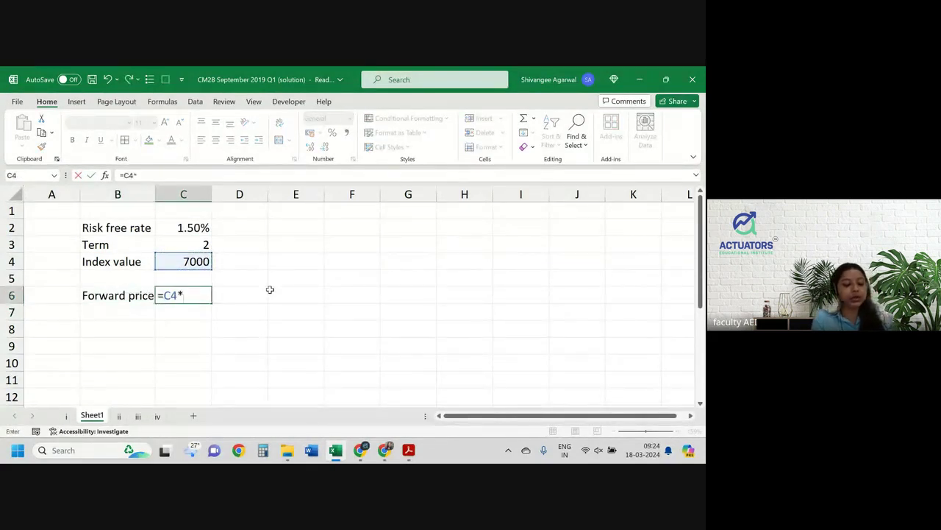
pyautogui.write('exp(')
pyautogui.press('Up')
pyautogui.press('Up')
pyautogui.press('Up')
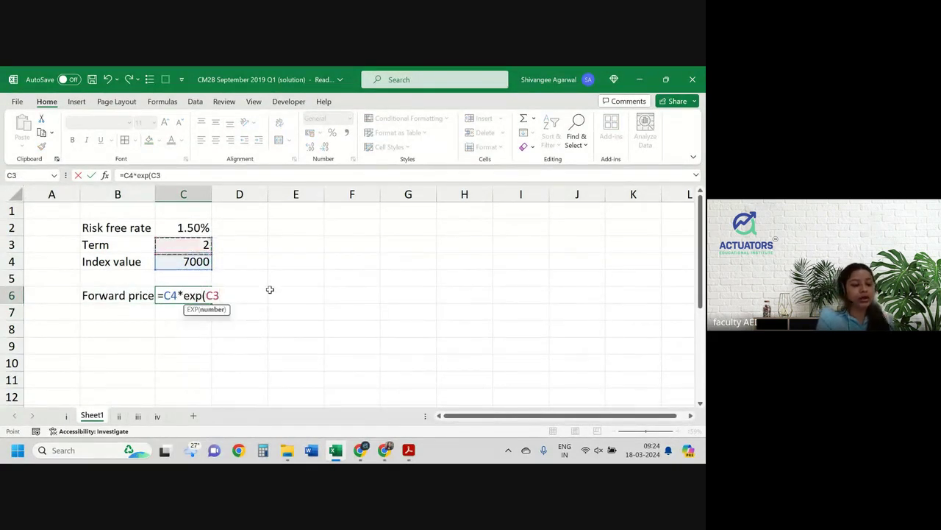
pyautogui.press('Up')
pyautogui.write('*')
pyautogui.press('Up')
pyautogui.press('Up')
pyautogui.press('Up')
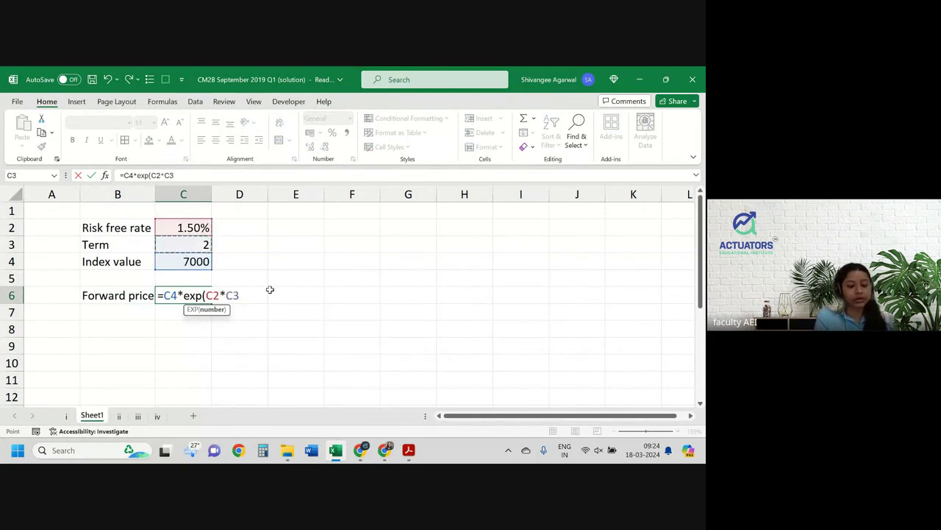
pyautogui.write(')')
pyautogui.hotkey('ctrl', 'Return')
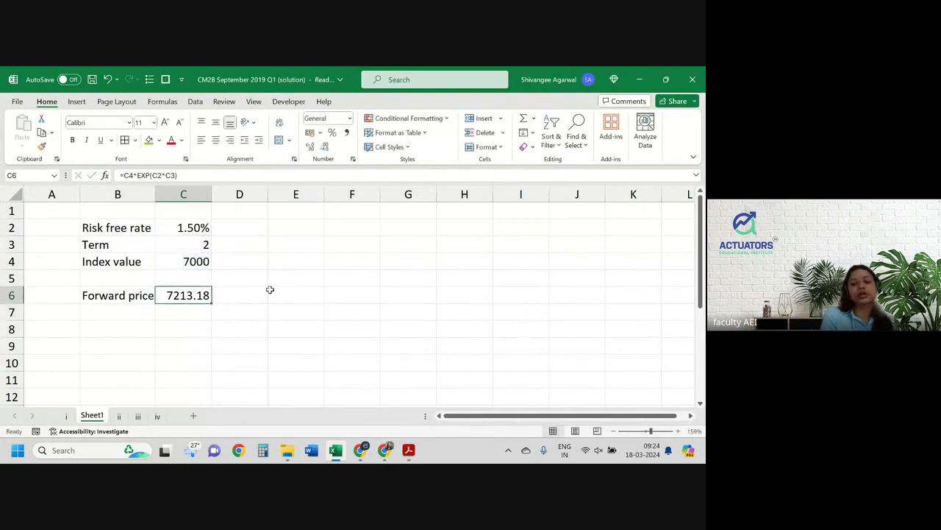
# Fill the forward price cell green, keeping two decimal places
pyautogui.click(326, 147)
pyautogui.click(326, 147)
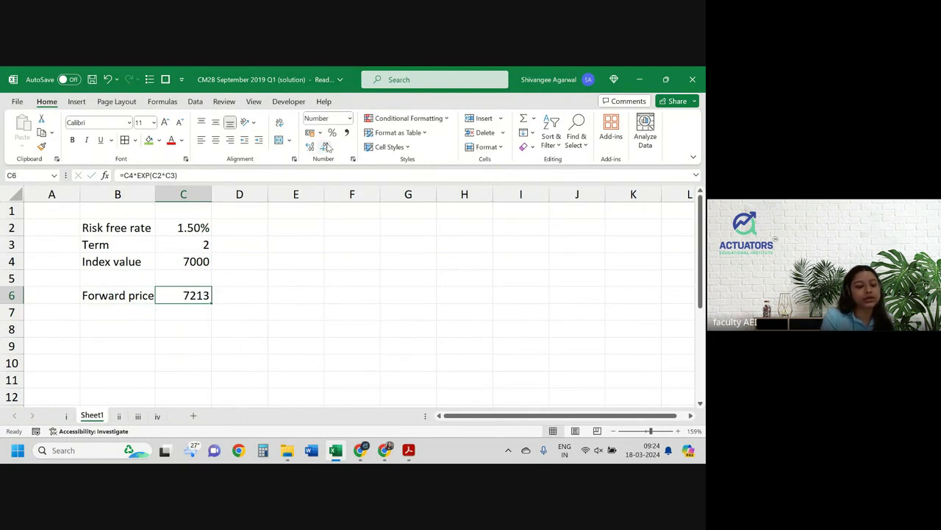
pyautogui.click(150, 139)
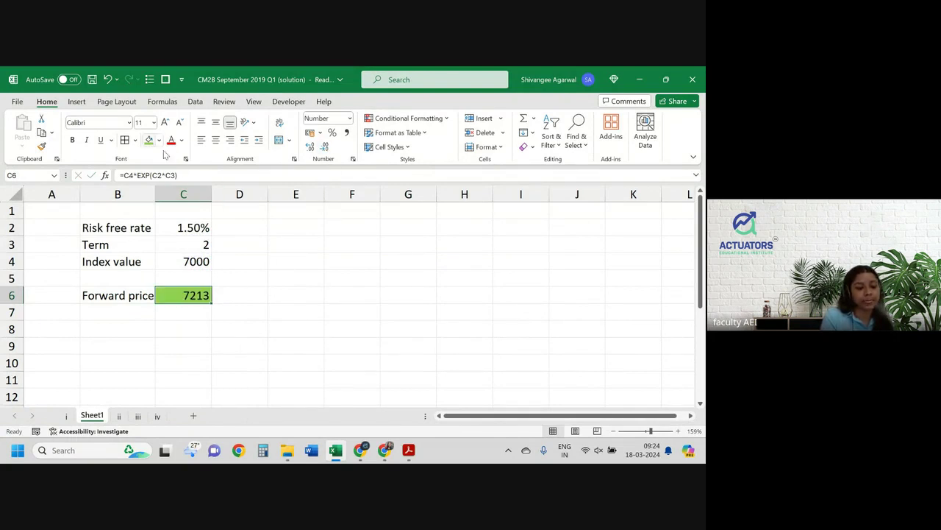
pyautogui.click(310, 147)
pyautogui.click(310, 148)
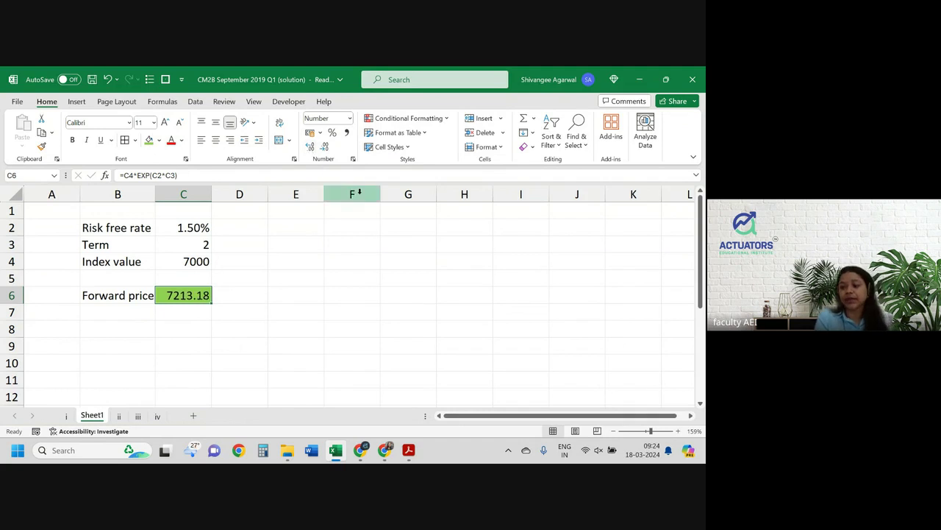
pyautogui.hotkey('alt', 'Tab')
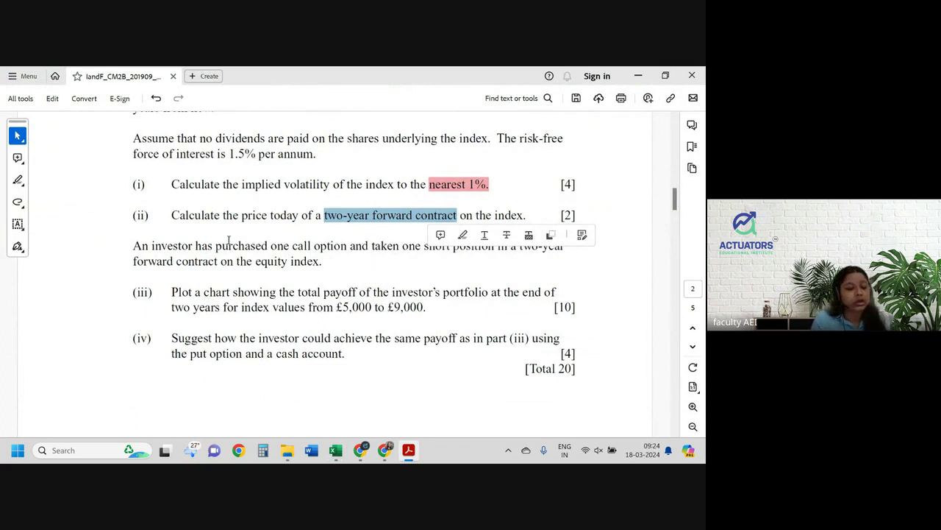
# Highlight 'one call option' in the question, then select part (iii)'s chart phrase
pyautogui.moveTo(152, 249); pyautogui.dragTo(303, 249)
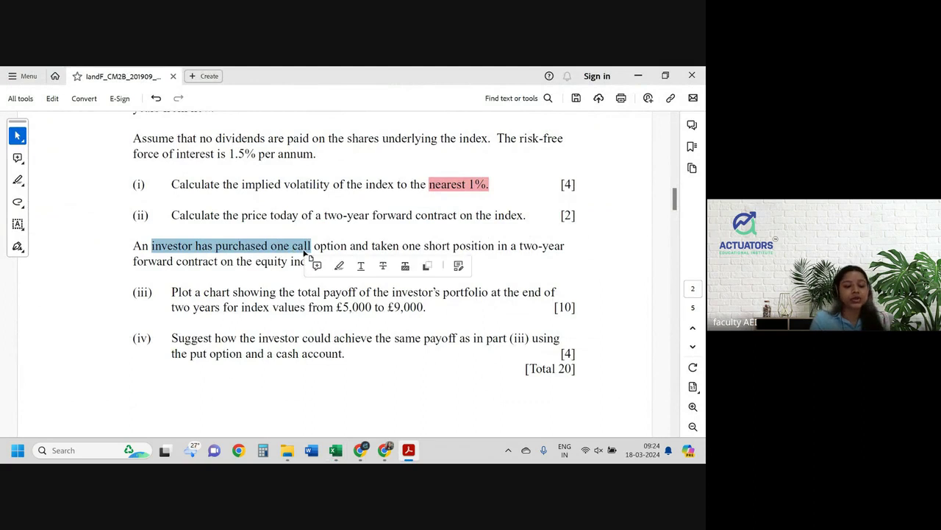
pyautogui.hotkey('alt', 'Tab')
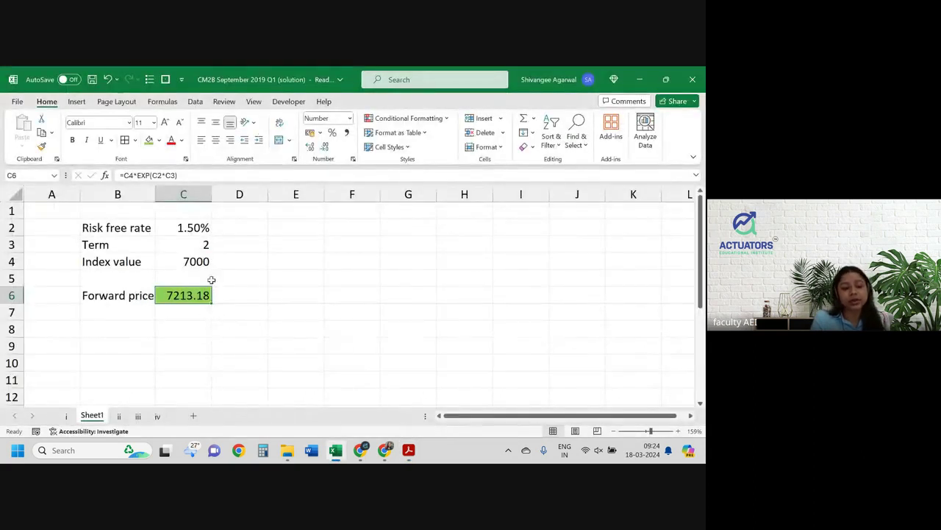
pyautogui.hotkey('alt', 'Tab')
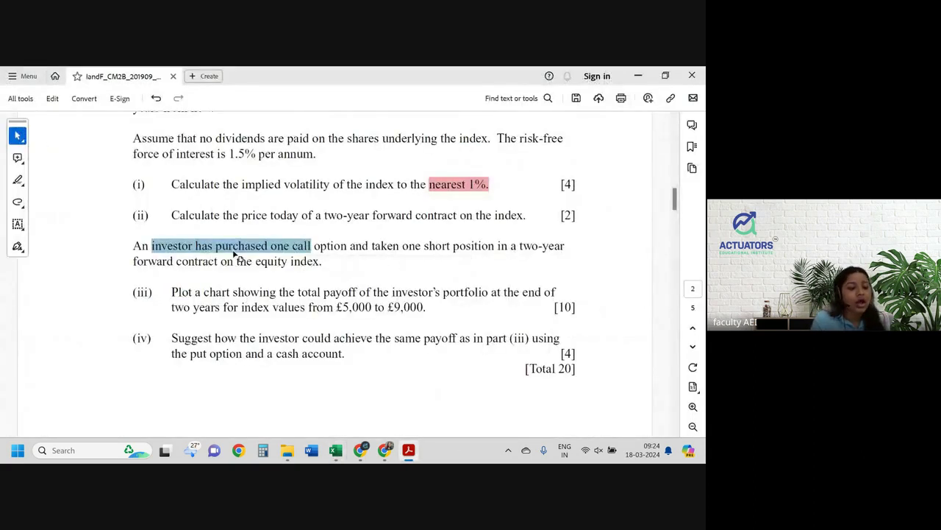
pyautogui.click(236, 254)
pyautogui.moveTo(147, 248); pyautogui.dragTo(348, 248)
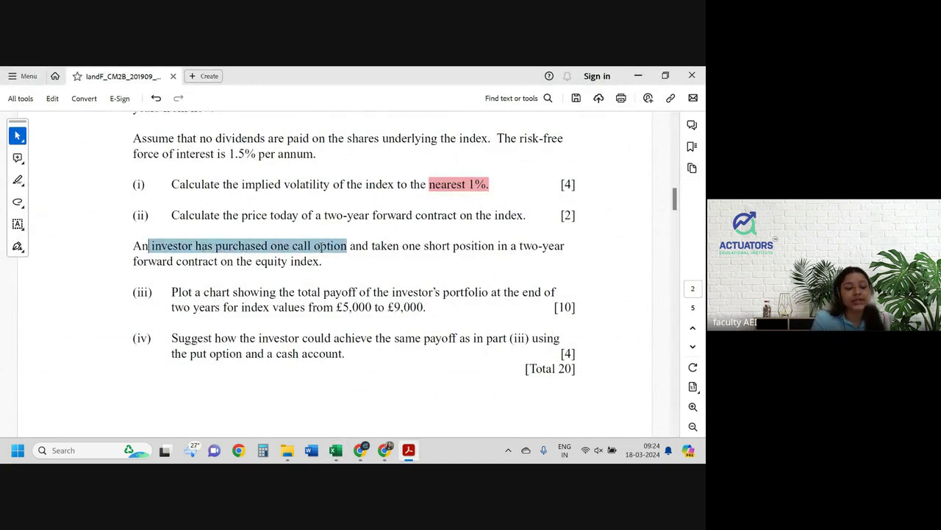
pyautogui.click(289, 250)
pyautogui.moveTo(270, 247); pyautogui.dragTo(470, 250)
pyautogui.click(360, 269)
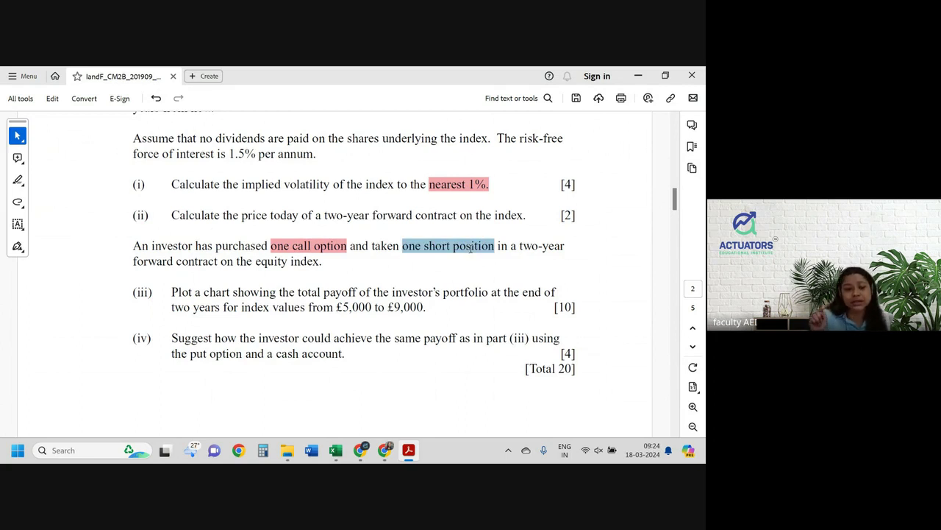
pyautogui.moveTo(471, 249); pyautogui.dragTo(475, 253)
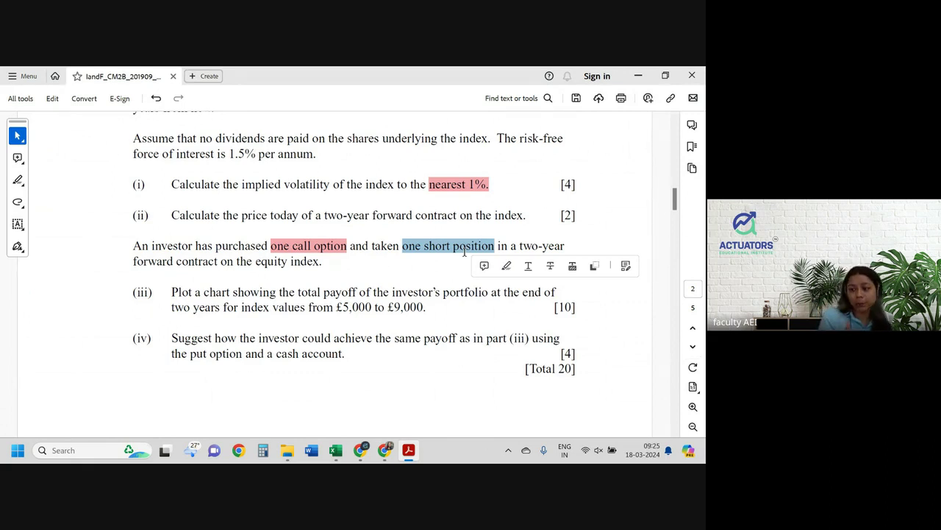
pyautogui.moveTo(195, 294); pyautogui.dragTo(357, 292)
# Highlight 'a chart showing the total payoff' in part (iii)
pyautogui.click(388, 311)
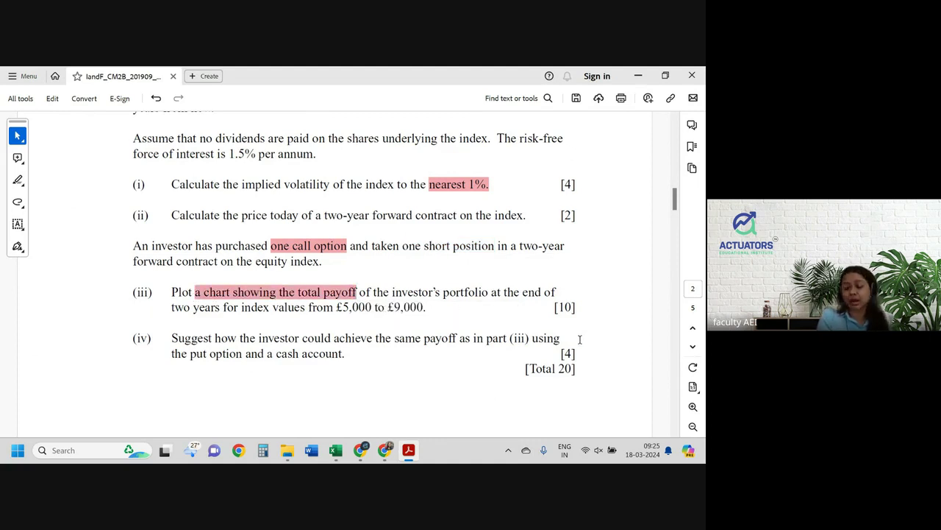
pyautogui.scroll(-3, 579, 339)
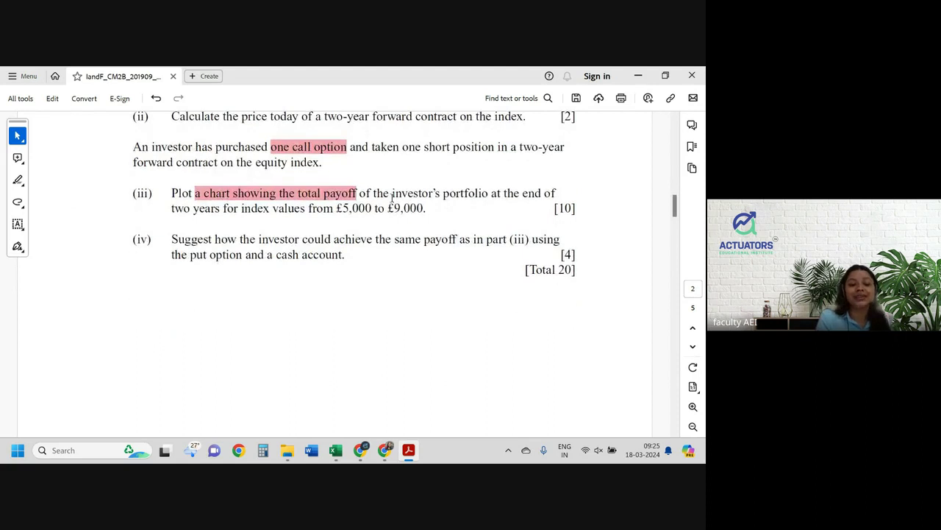
pyautogui.moveTo(392, 197); pyautogui.dragTo(493, 195)
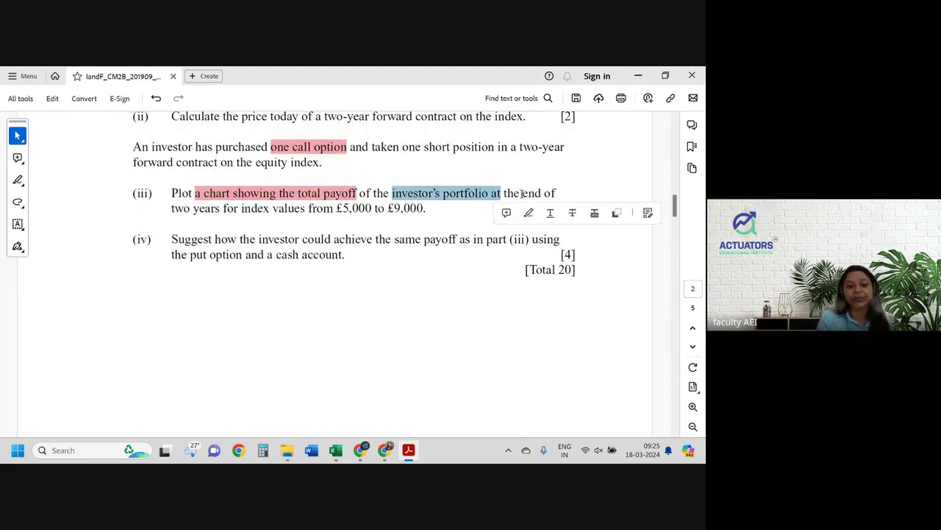
pyautogui.click(171, 209)
pyautogui.moveTo(172, 210); pyautogui.dragTo(212, 213)
# Select the £5,000 to £9,000 index range in the question text
pyautogui.click(244, 197)
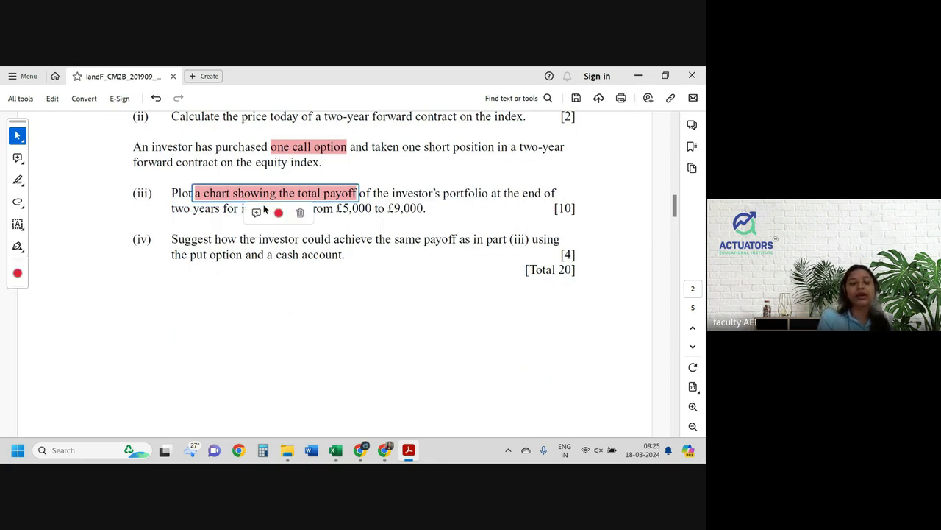
pyautogui.click(373, 241)
pyautogui.doubleClick(371, 239)
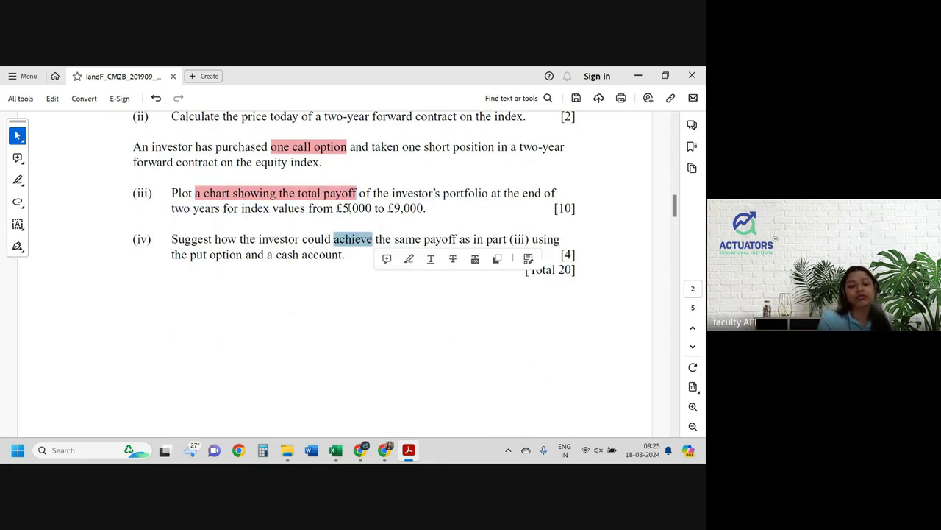
pyautogui.moveTo(337, 208); pyautogui.dragTo(429, 213)
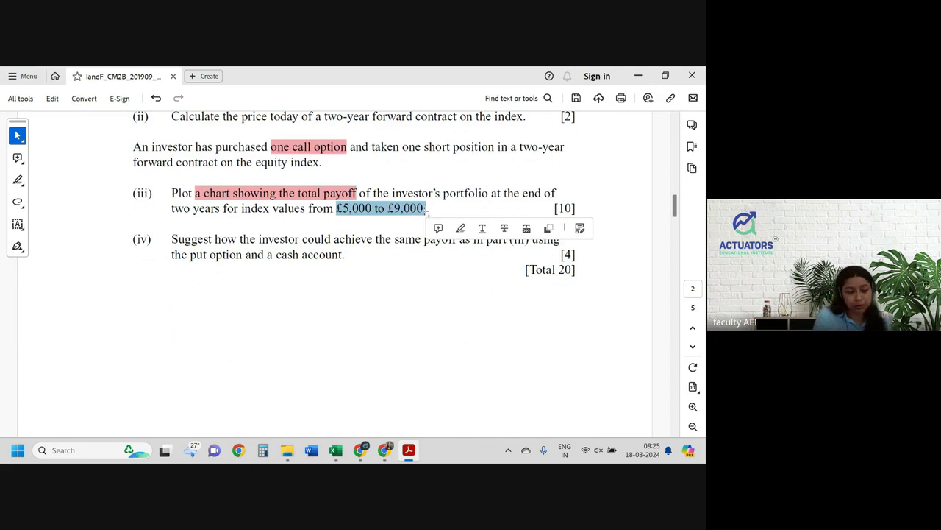
pyautogui.hotkey('alt', 'Tab')
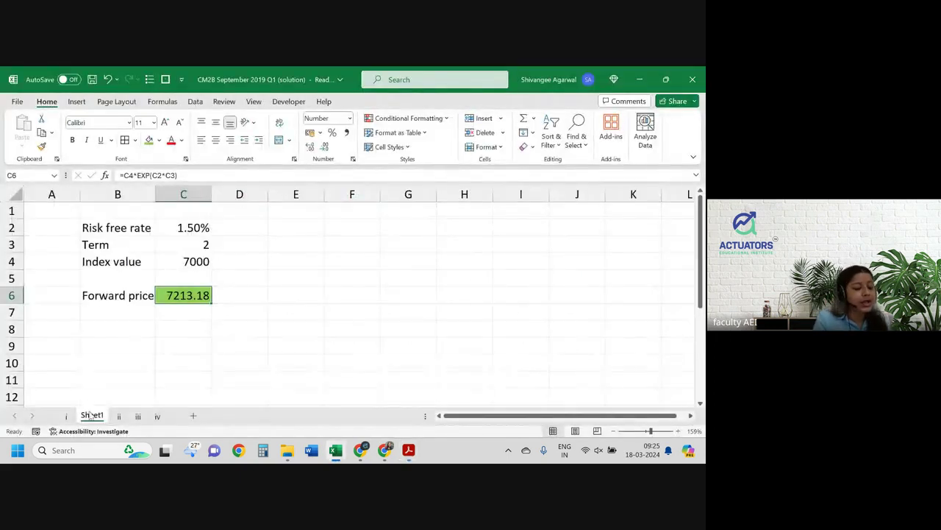
# Add a new Sheet2 with an 'Index value' heading in B3
pyautogui.click(193, 415)
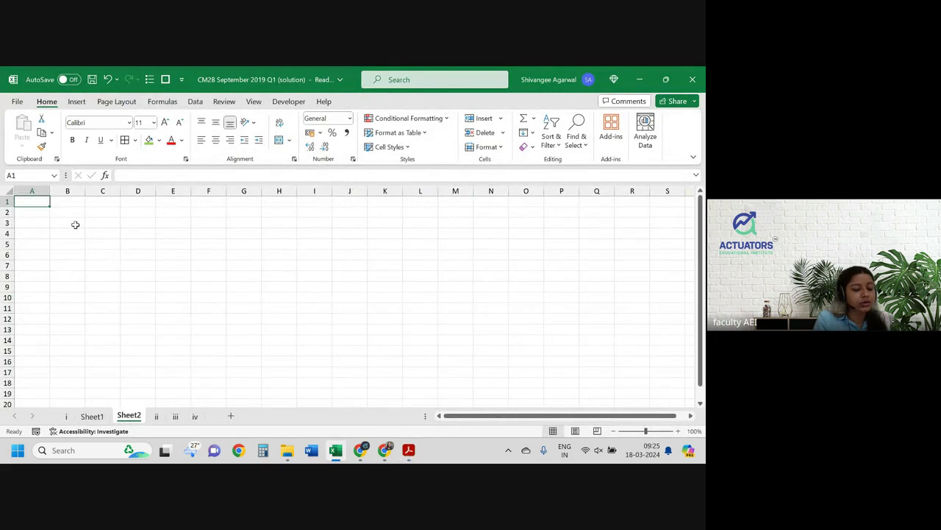
pyautogui.scroll(4, 73, 223)
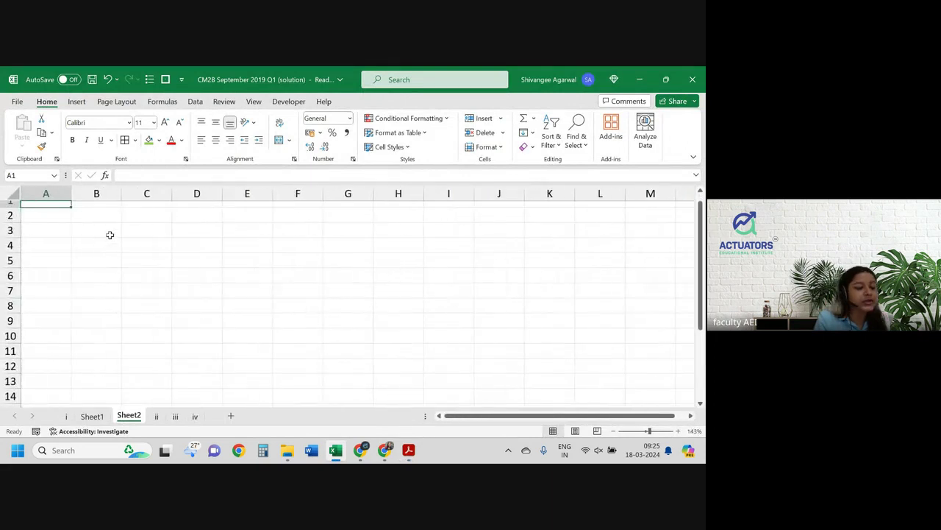
pyautogui.click(109, 232)
pyautogui.write('Ind')
pyautogui.press('BackSpace')
pyautogui.press('BackSpace')
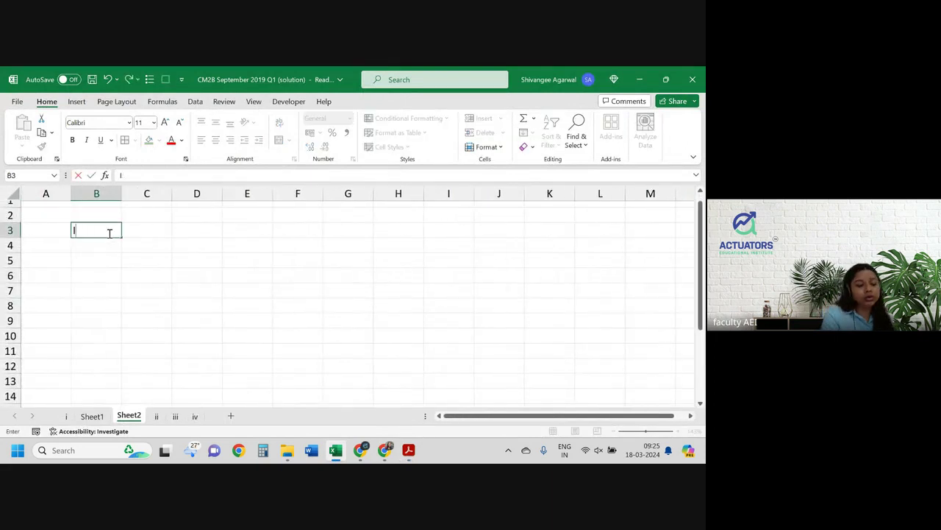
pyautogui.write('ndex a')
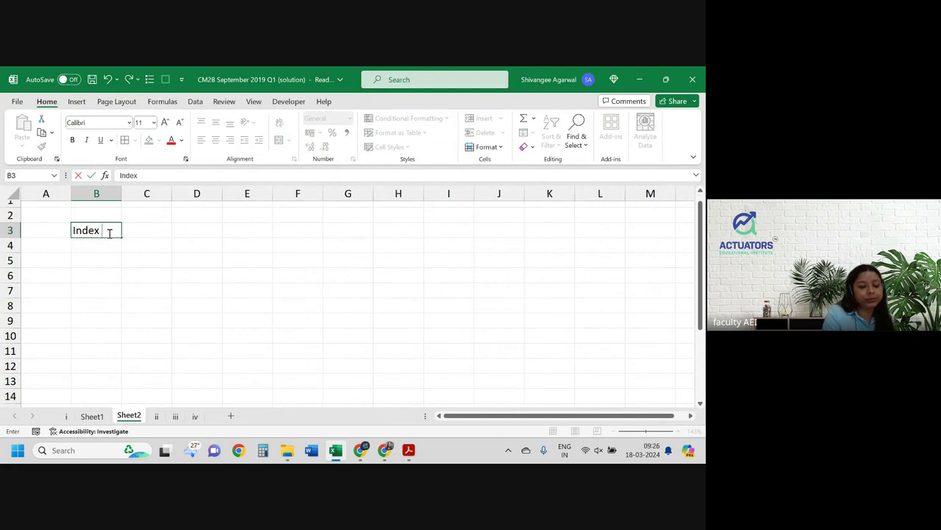
pyautogui.write('val')
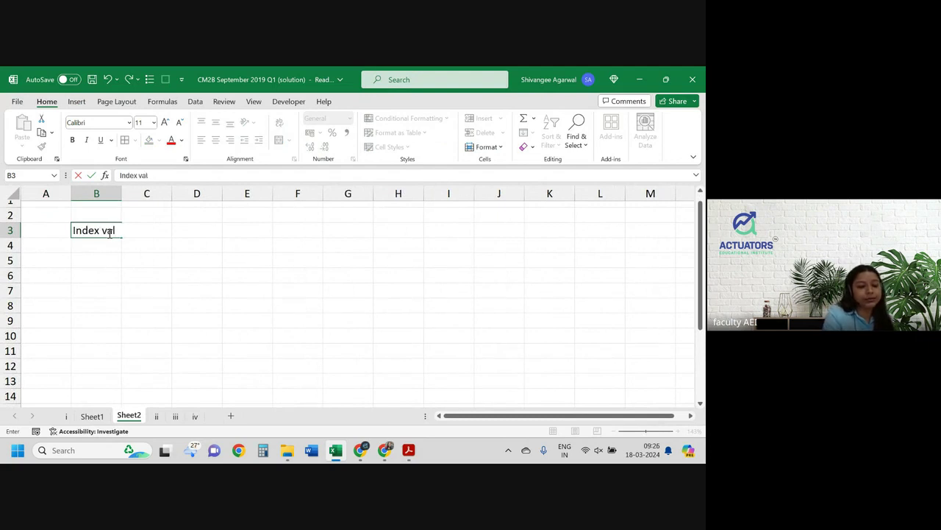
pyautogui.write('ue')
pyautogui.press('Return')
# Check the question, then view worksheet iii with the worked solution
pyautogui.hotkey('alt', 'Tab')
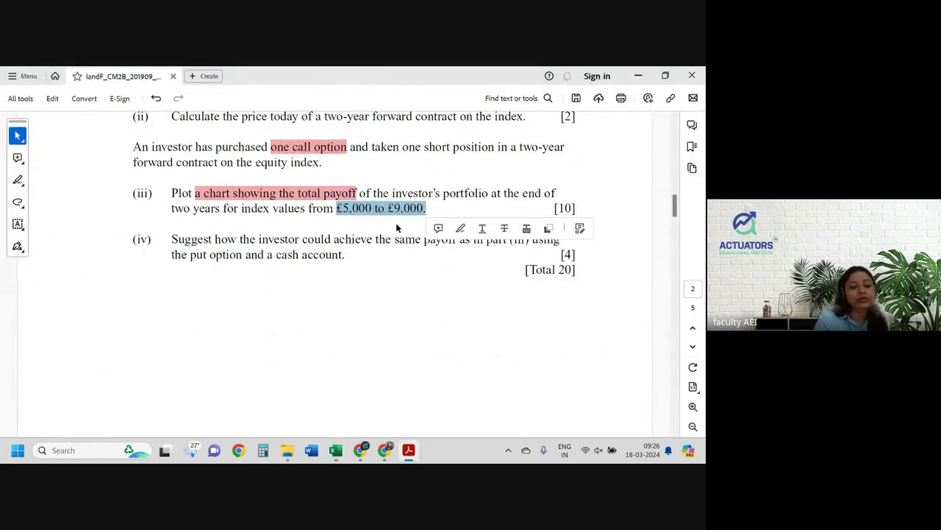
pyautogui.hotkey('alt', 'Tab')
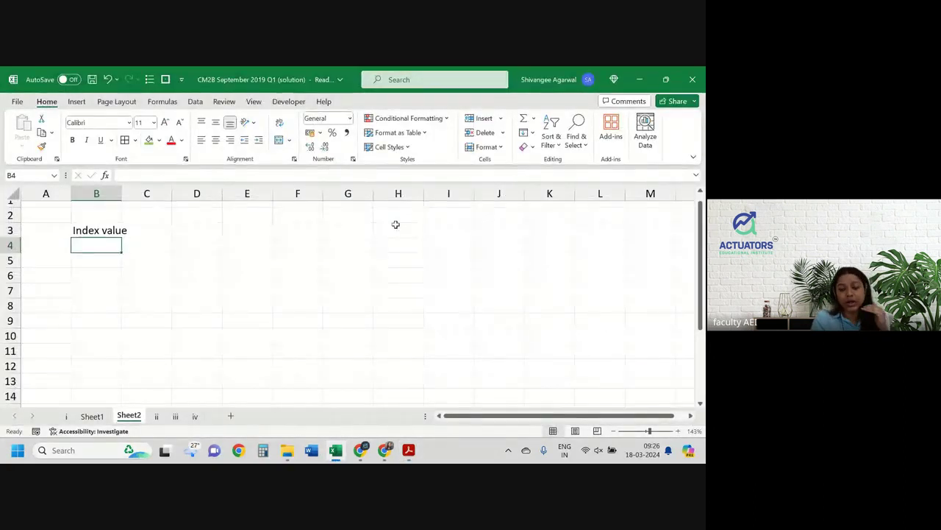
pyautogui.click(174, 416)
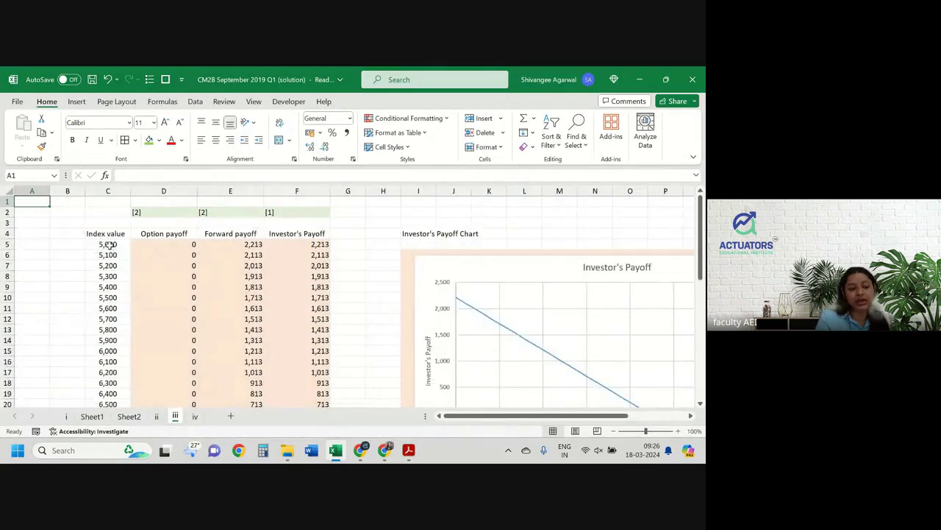
# Copy index values 5,000–9,000 from sheet iii into Sheet2 from B4, widening column B
pyautogui.moveTo(108, 244); pyautogui.dragTo(109, 246)
pyautogui.scroll(-4, 109, 244)
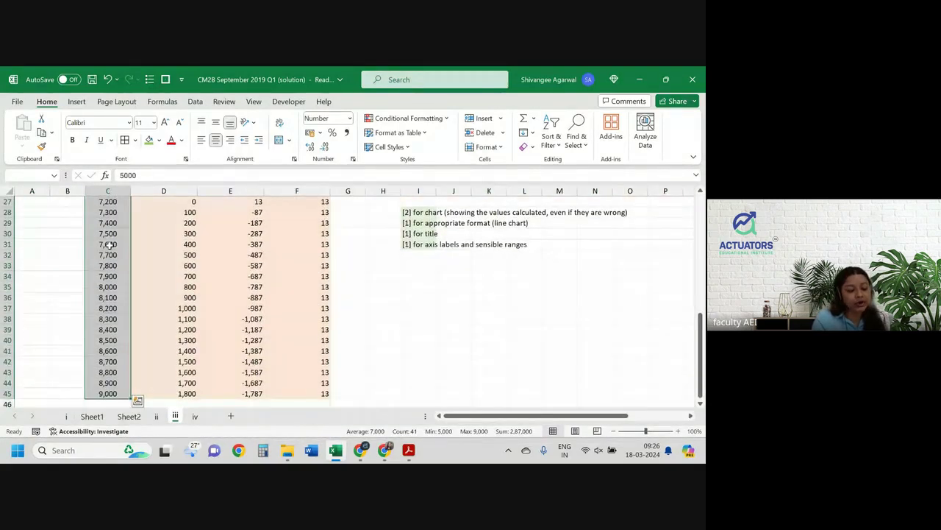
pyautogui.hotkey('ctrl', 'c')
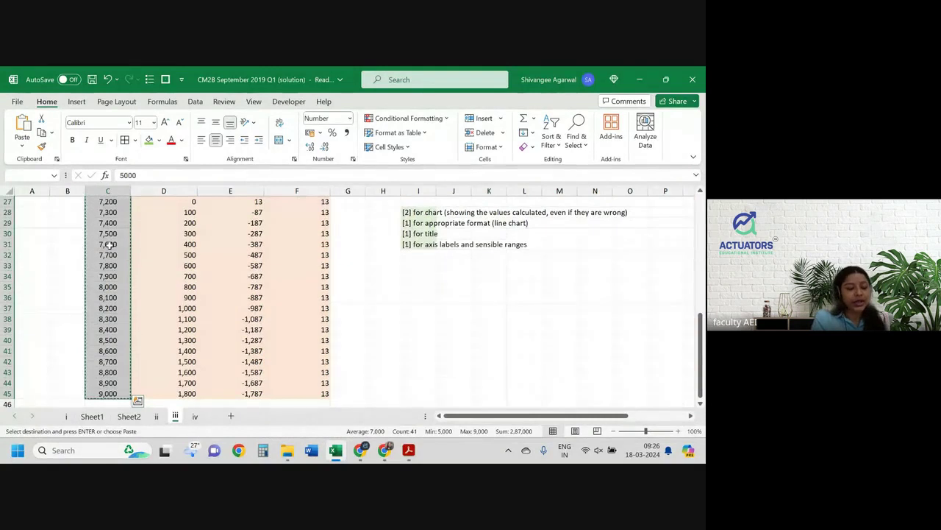
pyautogui.hotkey('ctrl', 'pageup')
pyautogui.hotkey('ctrl', 'pageup')
pyautogui.hotkey('ctrl', 'v')
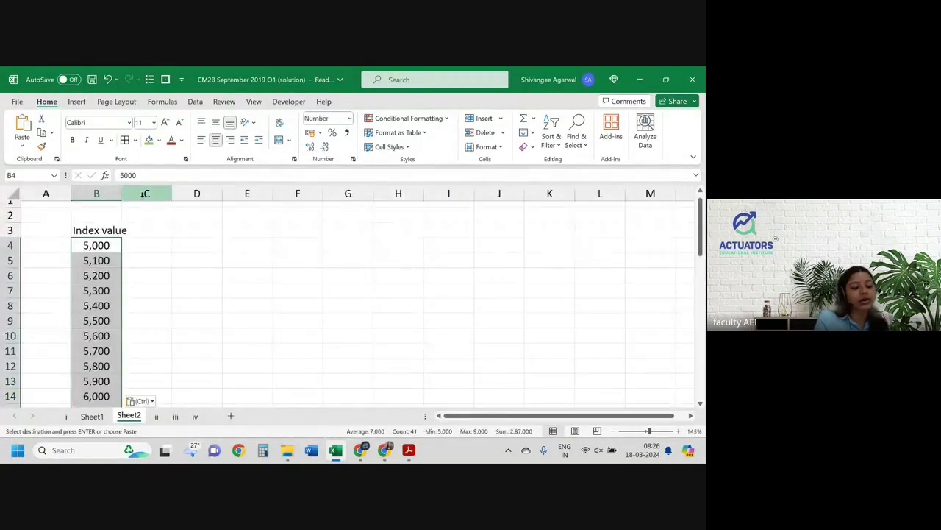
pyautogui.moveTo(122, 193); pyautogui.dragTo(130, 212)
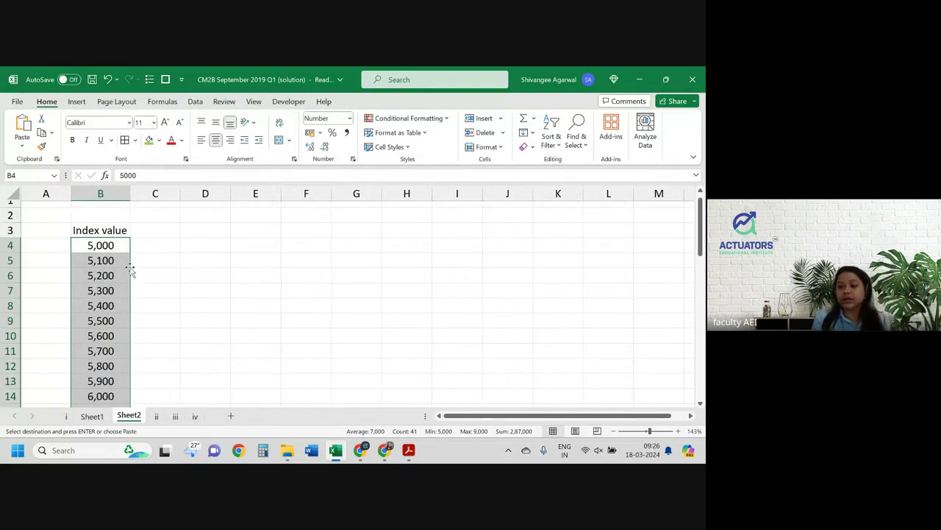
# Type a 'Call option' heading in C3
pyautogui.click(154, 225)
pyautogui.write('Op')
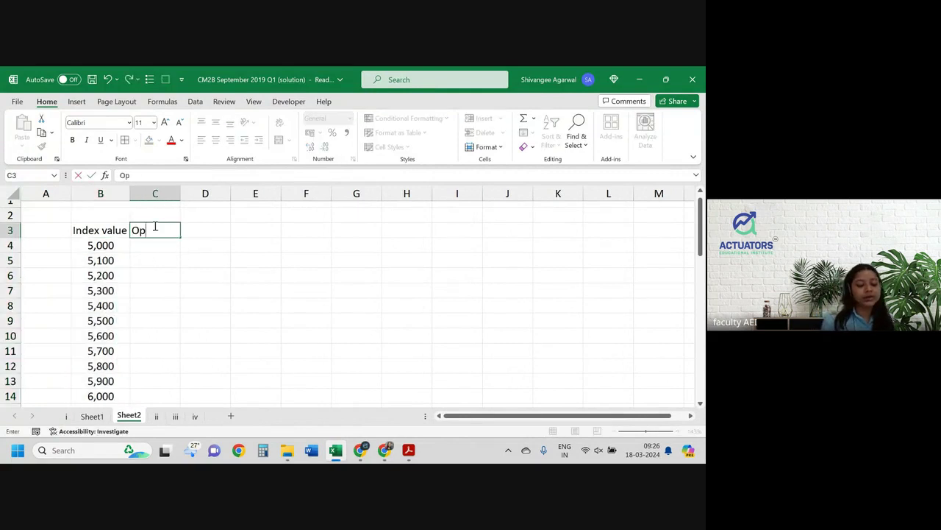
pyautogui.press('BackSpace')
pyautogui.press('BackSpace')
pyautogui.write('Call')
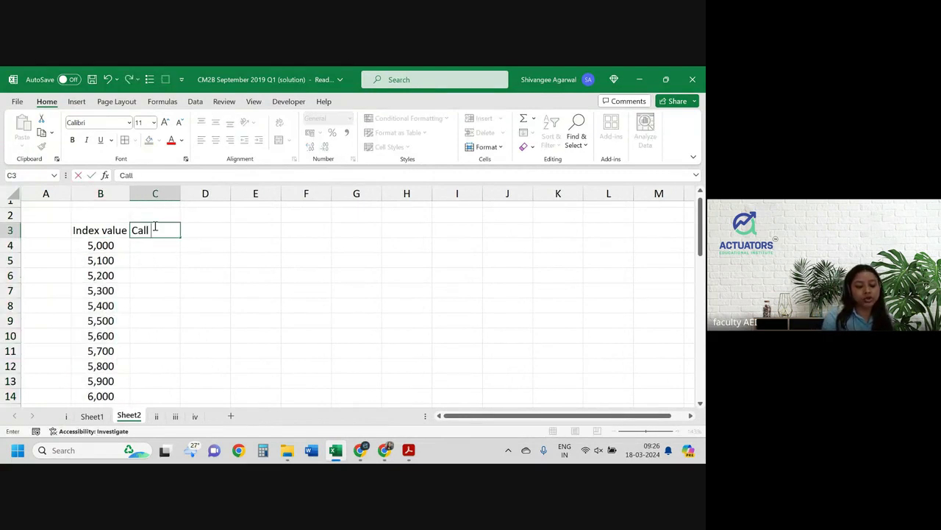
pyautogui.write(' option')
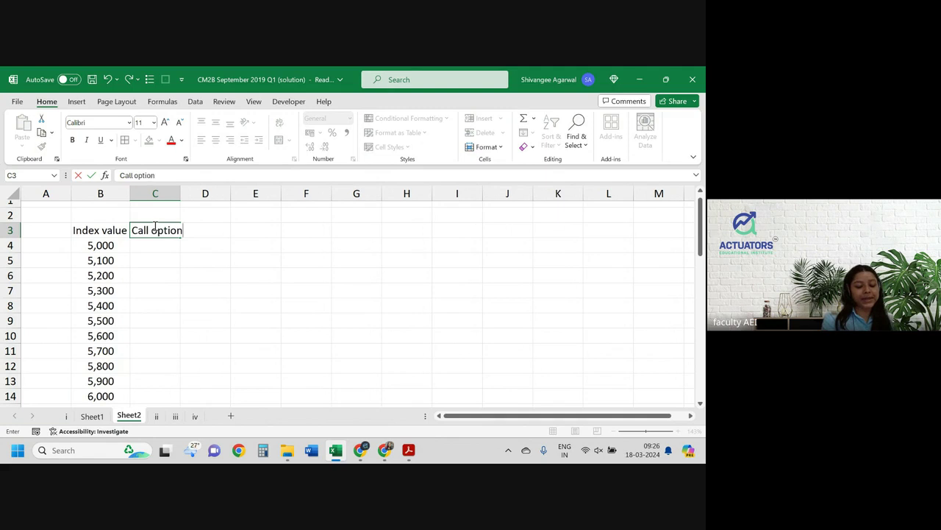
# Merge C2:D2 into a 'Payoffs' title and fit column C to 'Call option'
pyautogui.press('Return')
pyautogui.click(155, 226)
pyautogui.moveTo(154, 215); pyautogui.dragTo(211, 219)
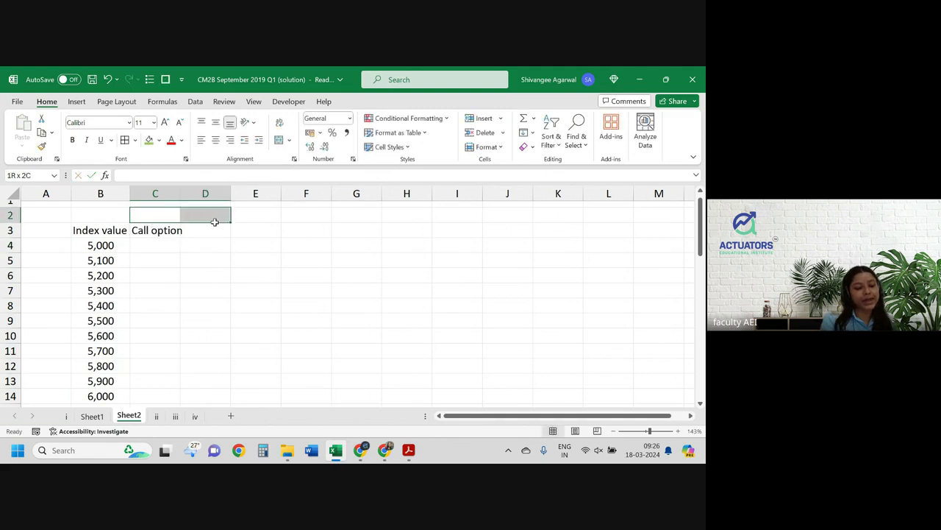
pyautogui.click(280, 140)
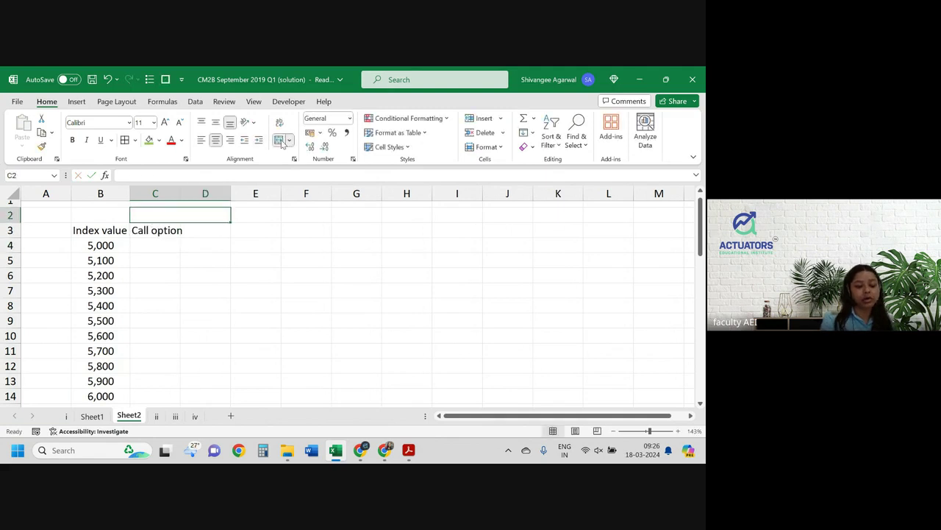
pyautogui.write('Payoffs')
pyautogui.press('Return')
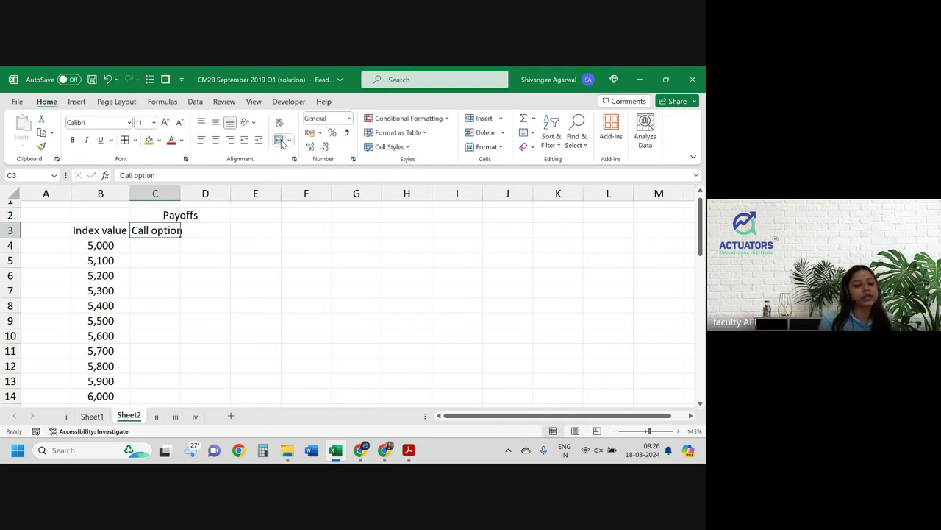
pyautogui.click(179, 194)
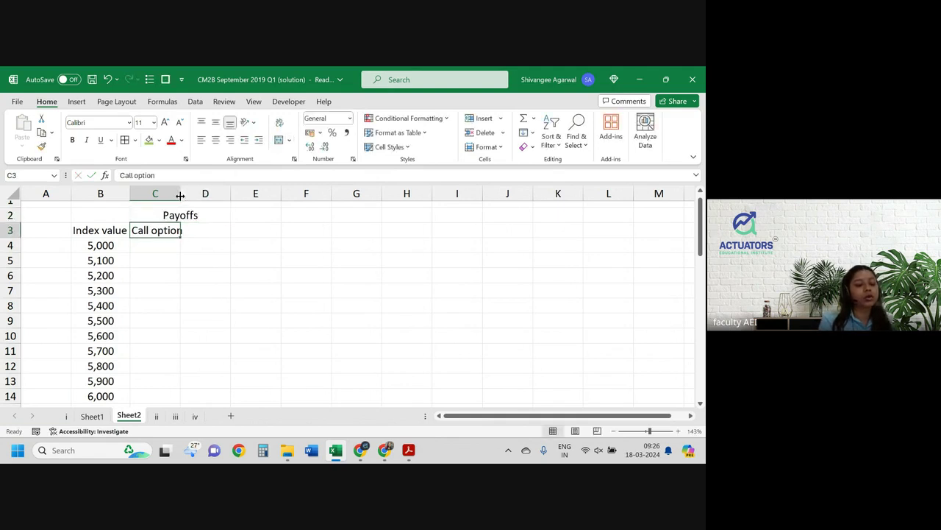
pyautogui.doubleClick(179, 195)
# Enter =MAX(B4-7200,0) in C4 for the first call payoff
pyautogui.click(164, 248)
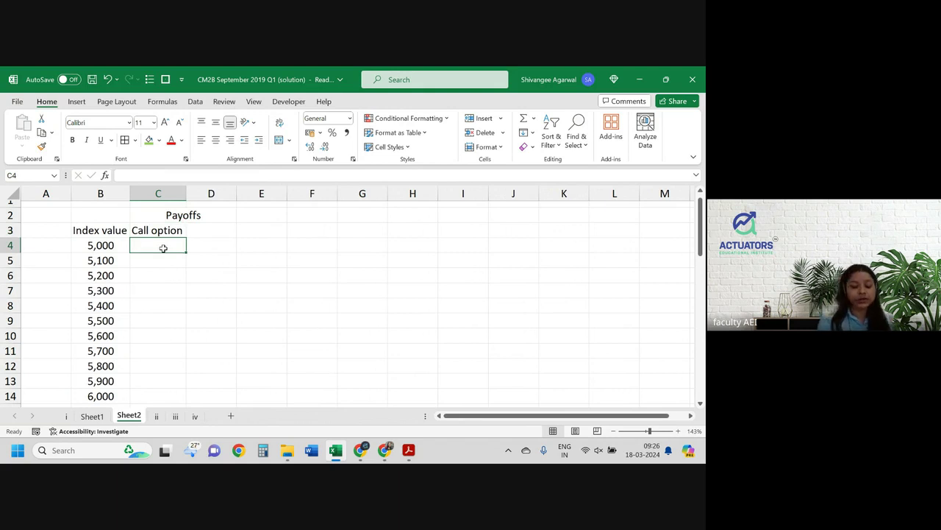
pyautogui.write('=max')
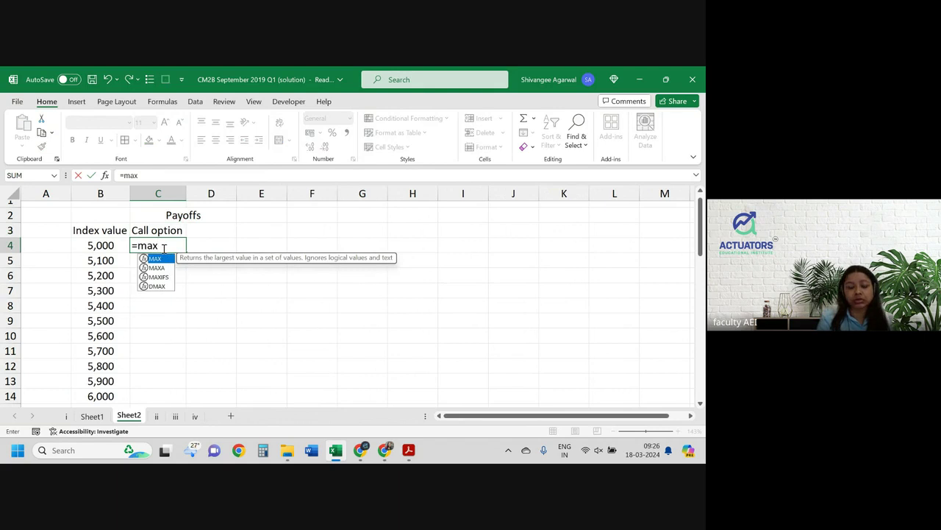
pyautogui.write('(')
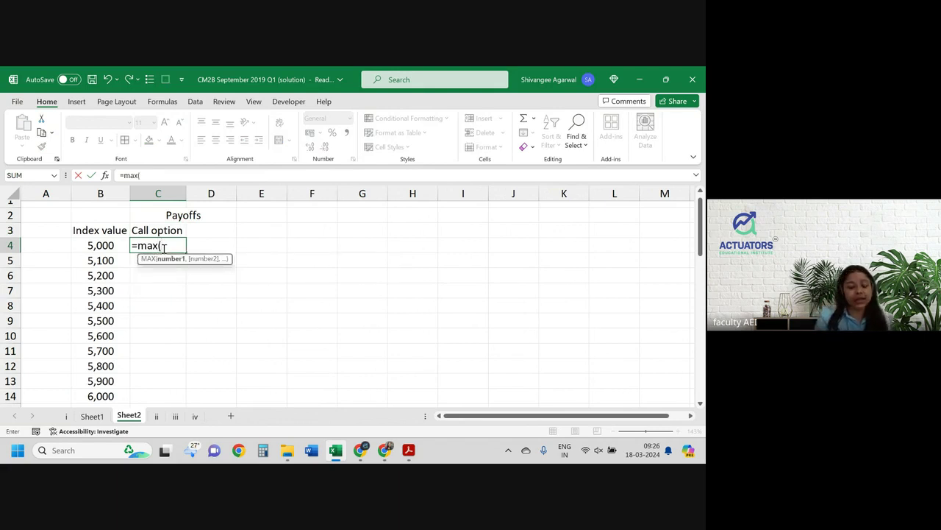
pyautogui.press('Left')
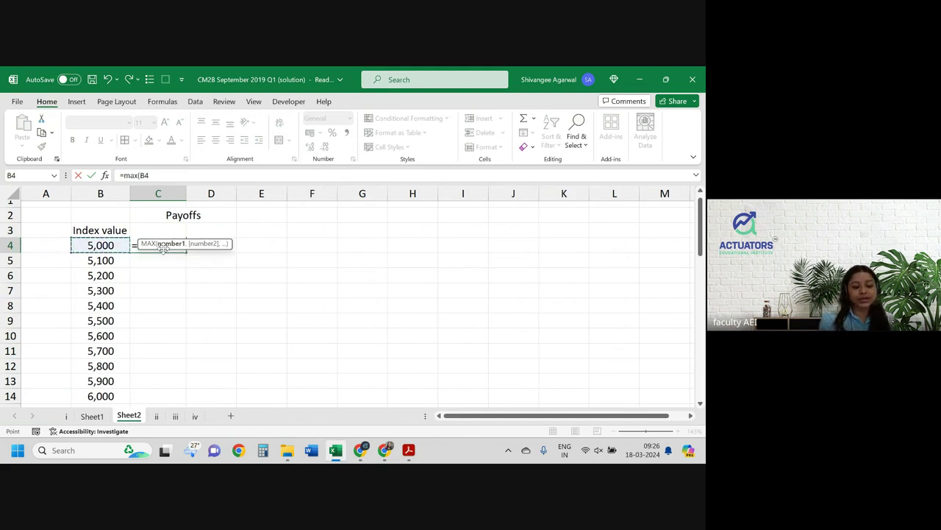
pyautogui.write('-')
pyautogui.hotkey('alt', 'Tab')
pyautogui.scroll(3, 309, 226)
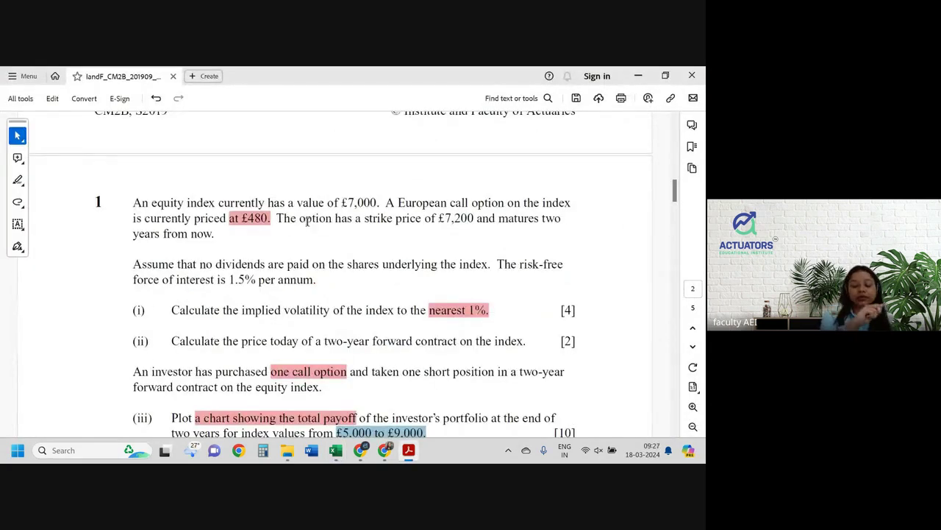
pyautogui.hotkey('alt', 'Tab')
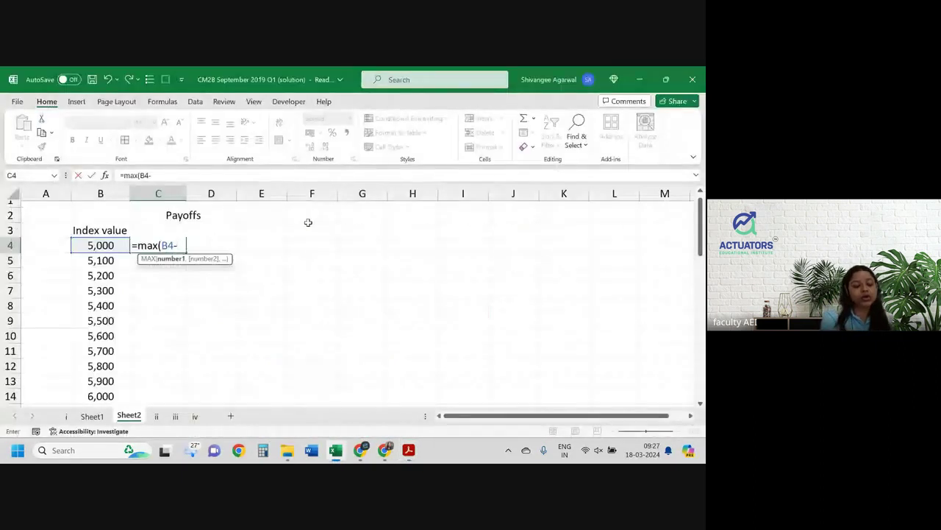
pyautogui.write('7200,')
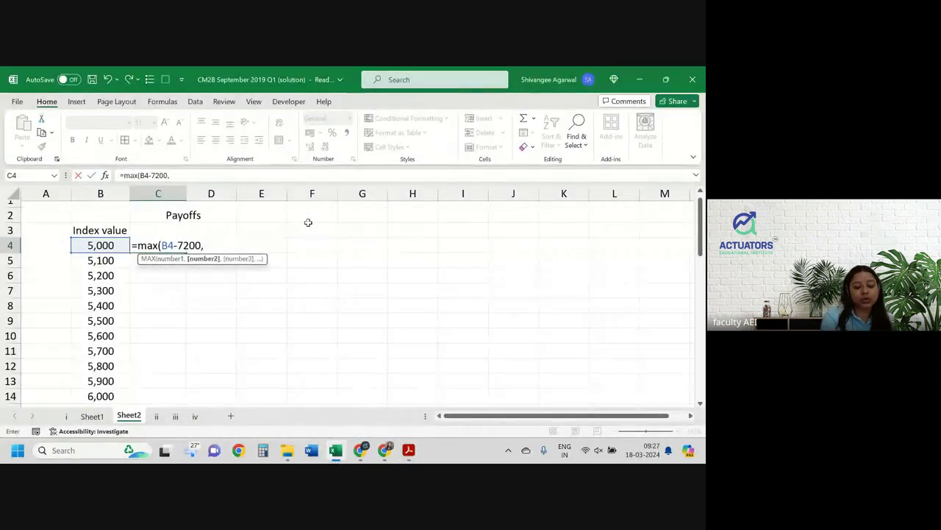
pyautogui.write('0')
pyautogui.press('Return')
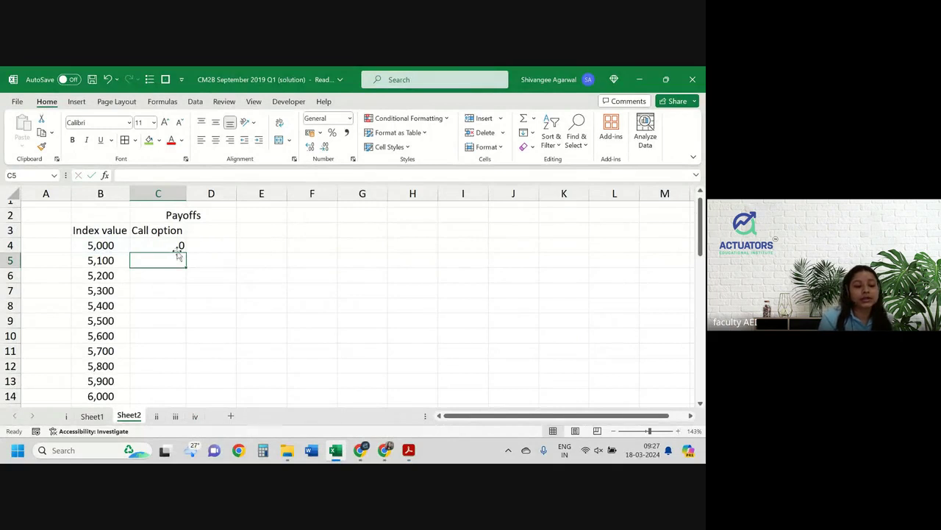
# Fill the call payoff formula down beside every index value
pyautogui.moveTo(177, 255); pyautogui.dragTo(178, 247)
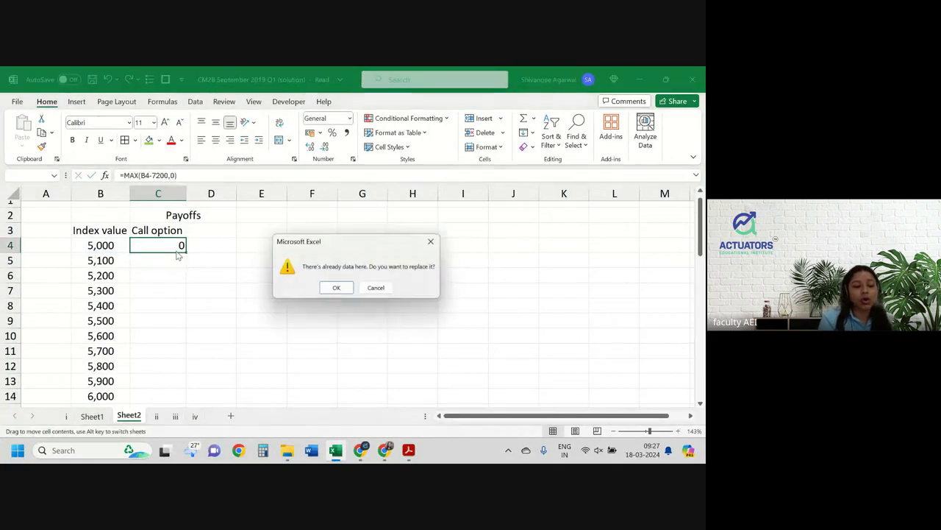
pyautogui.click(375, 288)
pyautogui.click(179, 245)
pyautogui.moveTo(187, 252); pyautogui.dragTo(186, 254)
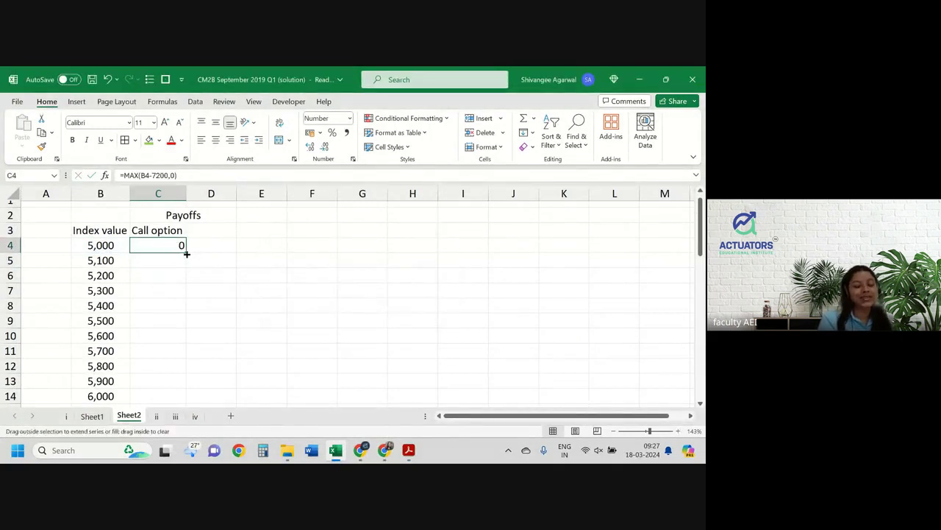
pyautogui.doubleClick(186, 253)
pyautogui.scroll(-8, 188, 257)
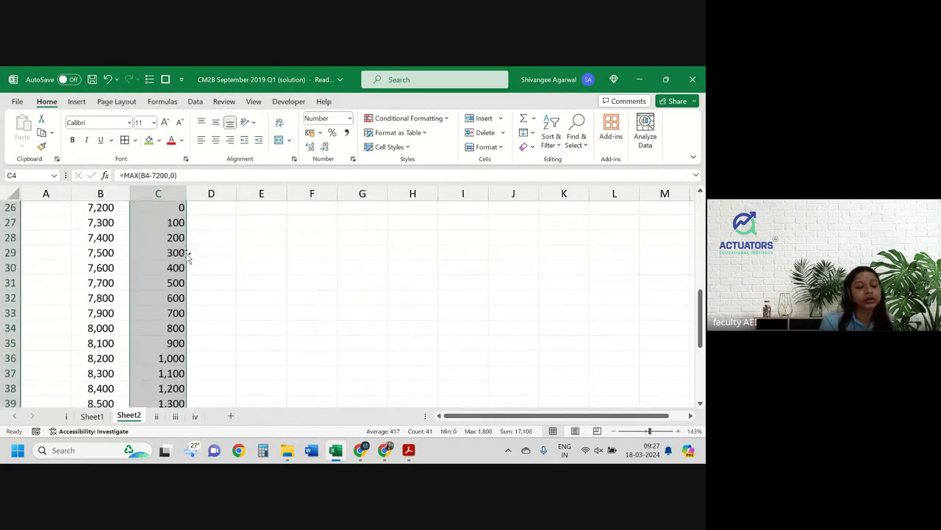
pyautogui.scroll(2, 161, 226)
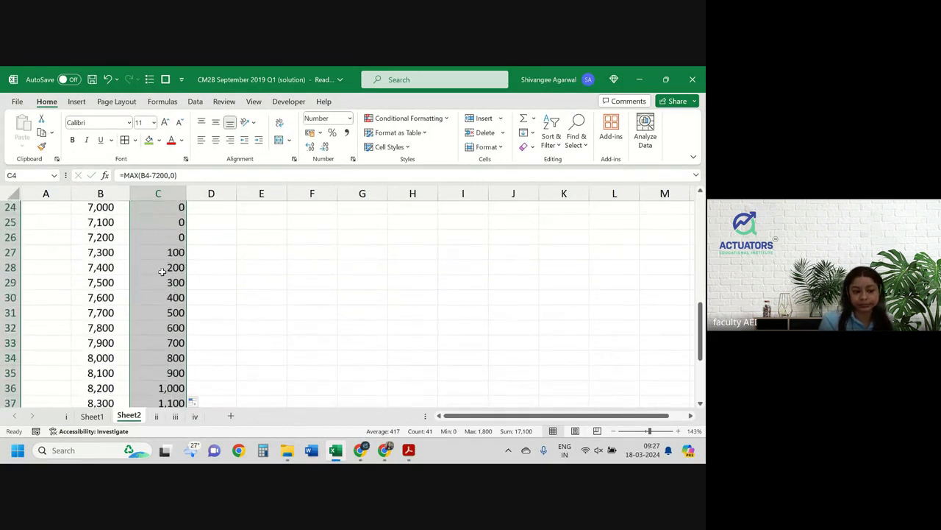
pyautogui.scroll(7, 179, 279)
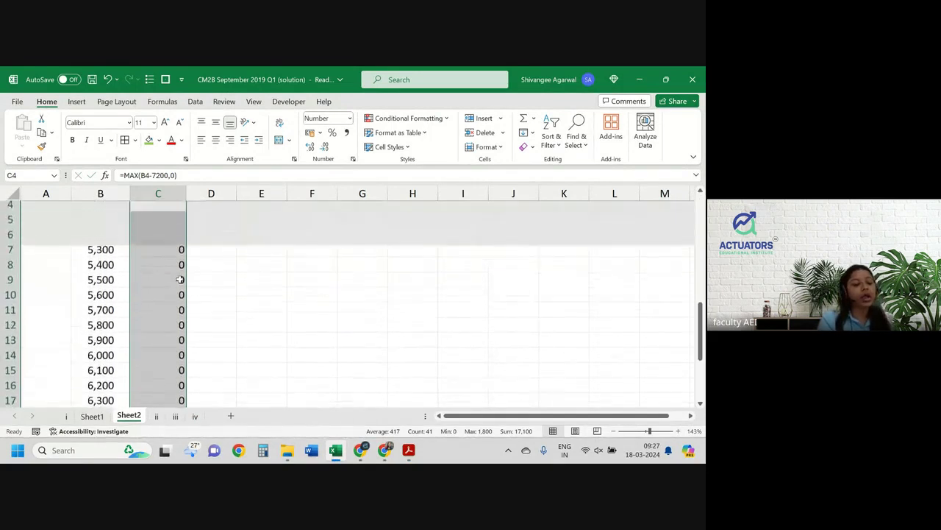
pyautogui.scroll(1, 180, 280)
pyautogui.click(217, 219)
# Add a 'Forward' heading in D3 and centre the row 3 headings
pyautogui.write('F')
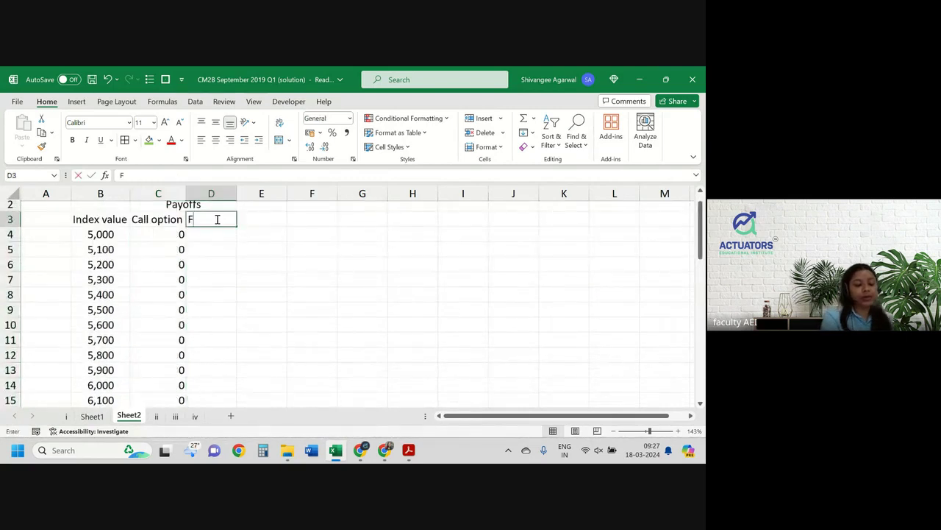
pyautogui.write('orw')
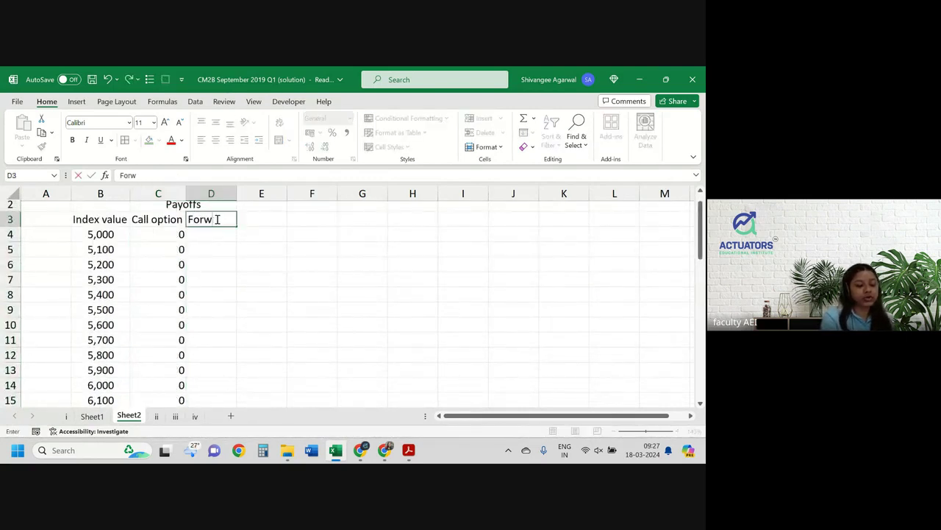
pyautogui.write('ard')
pyautogui.press('Return')
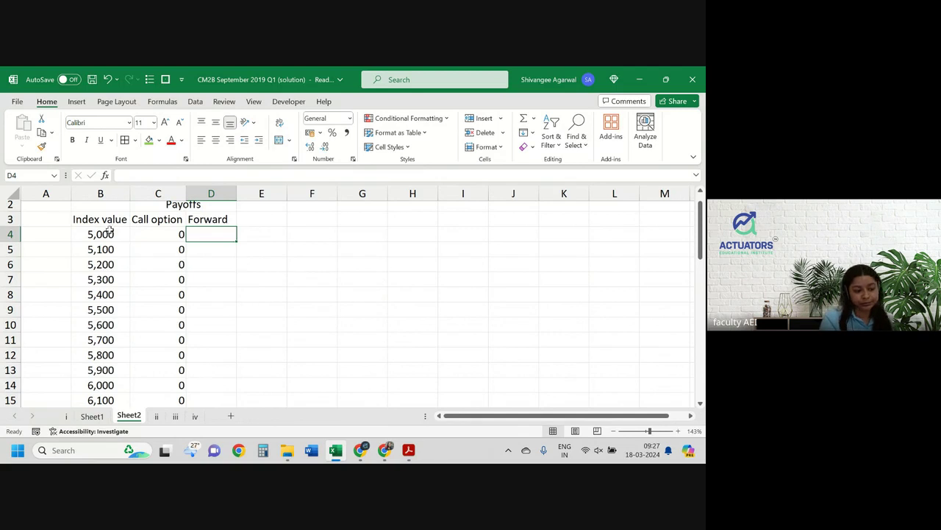
pyautogui.click(9, 220)
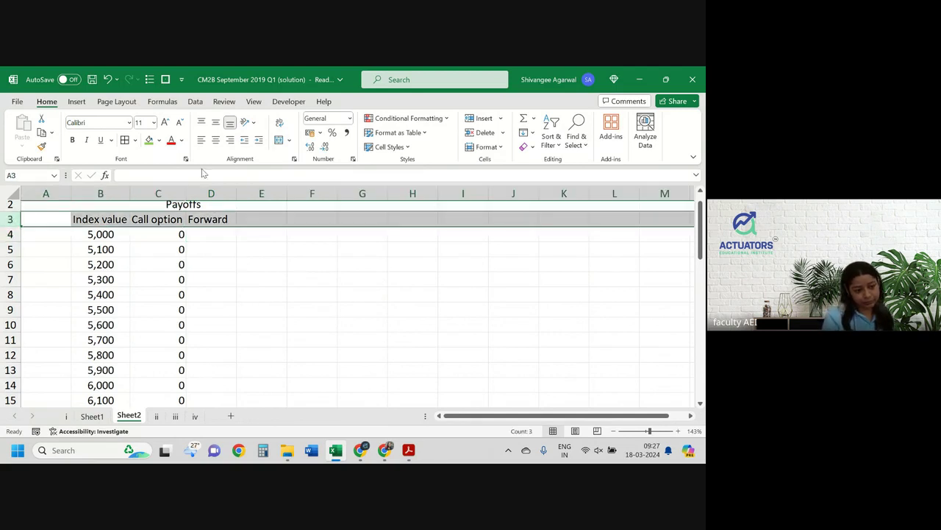
pyautogui.click(215, 140)
pyautogui.click(228, 234)
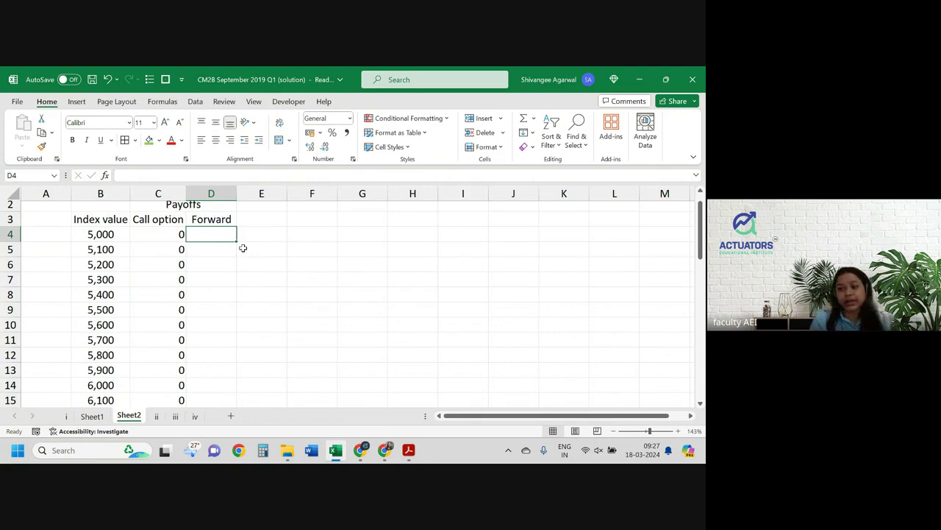
# Add a 'Total Payoff' heading in E3 and fit column E to it
pyautogui.press('Up')
pyautogui.press('Right')
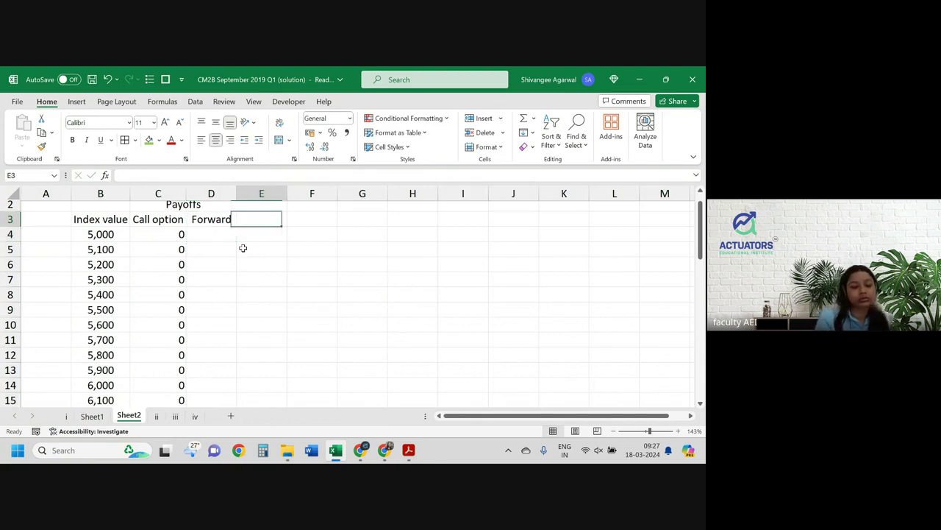
pyautogui.write('Total payoff')
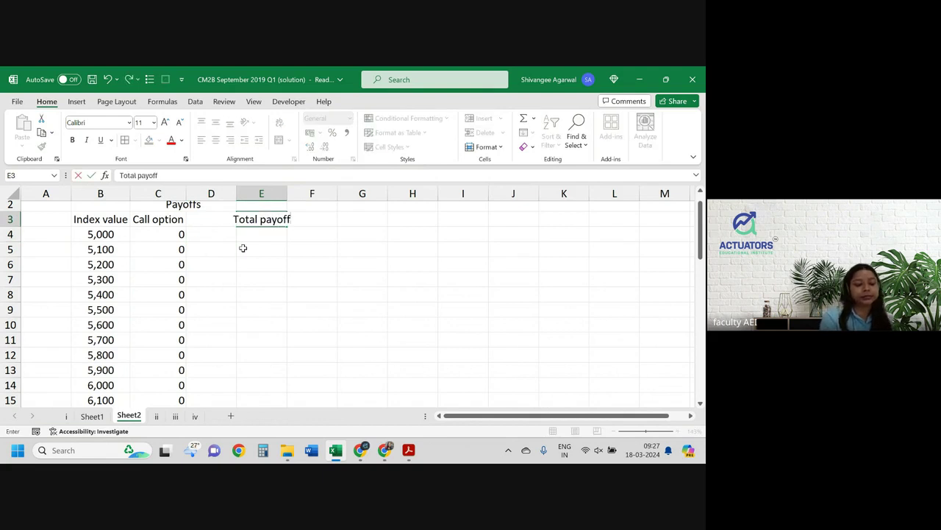
pyautogui.press('Return')
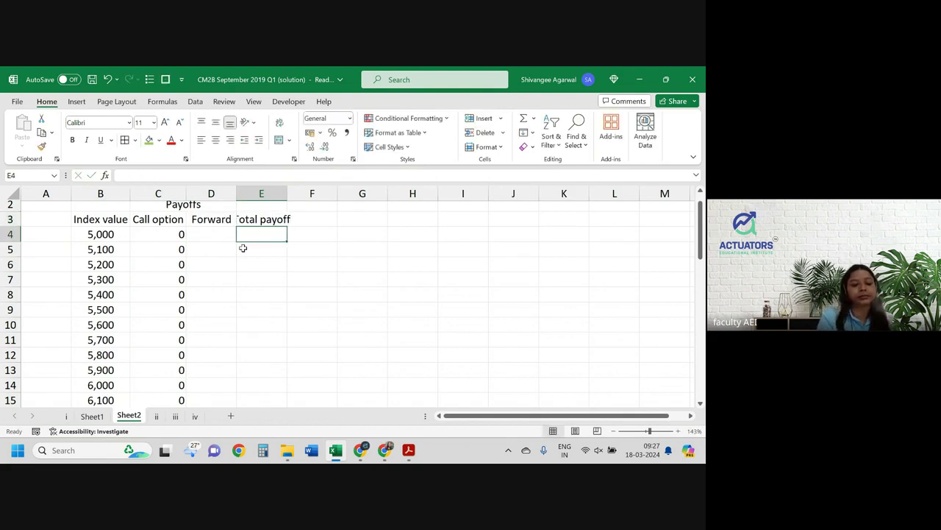
pyautogui.doubleClick(287, 192)
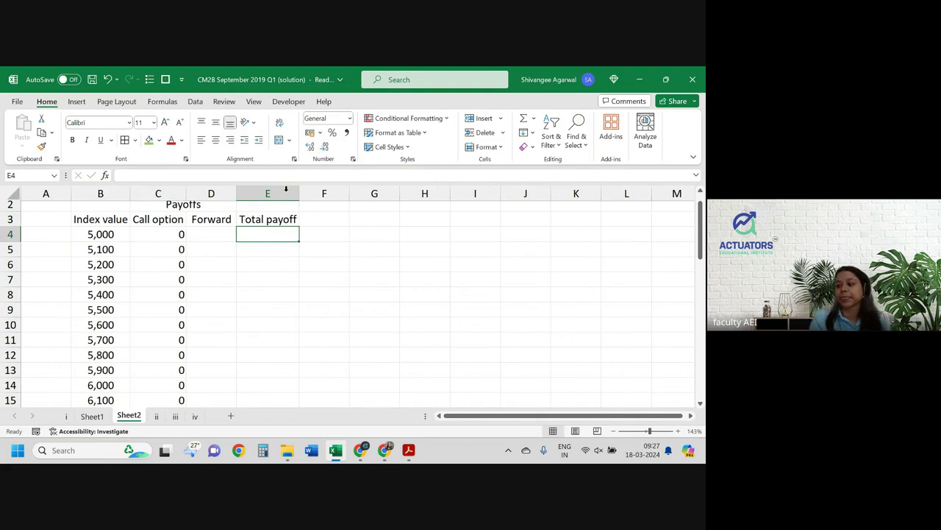
pyautogui.press('Up')
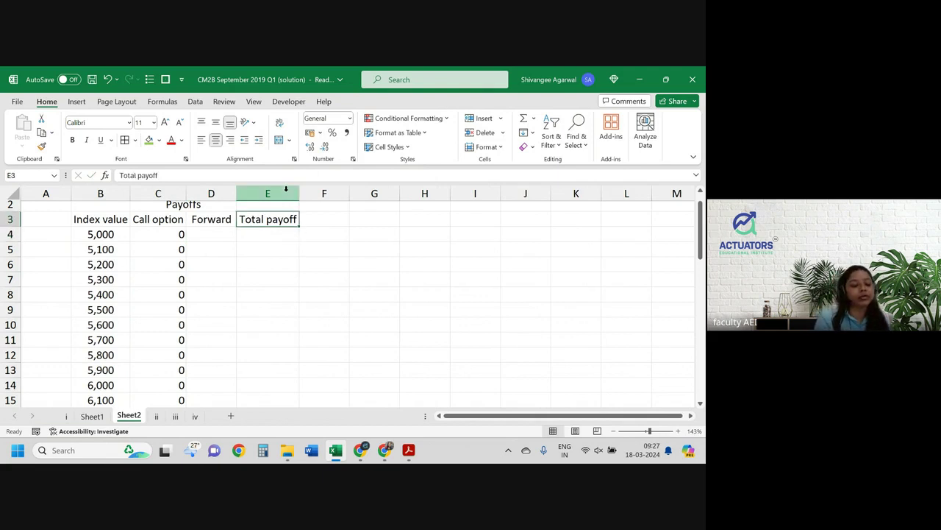
pyautogui.press('F2')
pyautogui.hotkey('ctrl', 'Left')
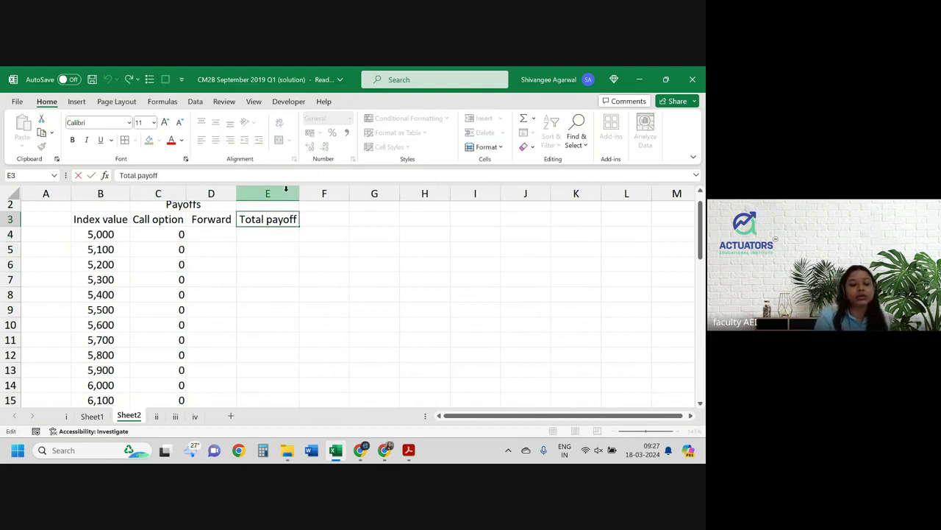
pyautogui.press('Delete')
pyautogui.write('P')
pyautogui.press('Return')
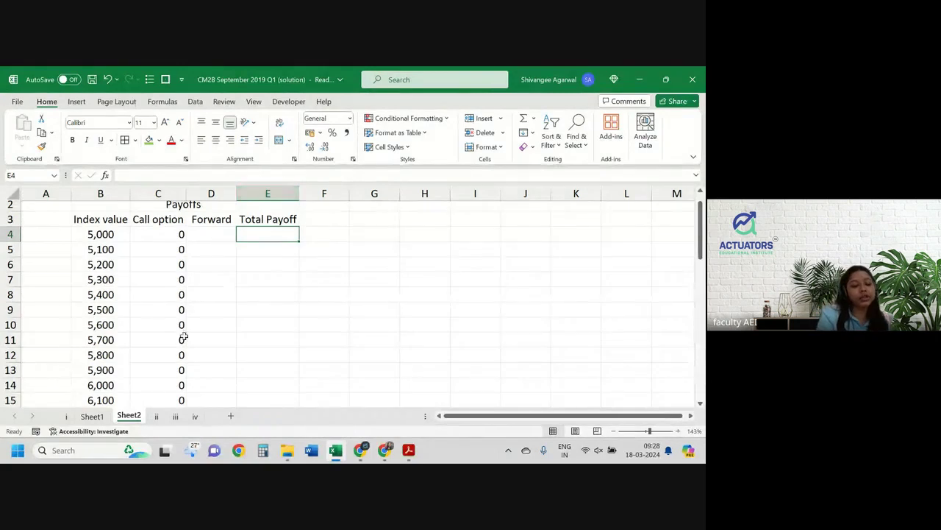
# View Sheet1's green forward price of 7213.18 in C6
pyautogui.click(92, 416)
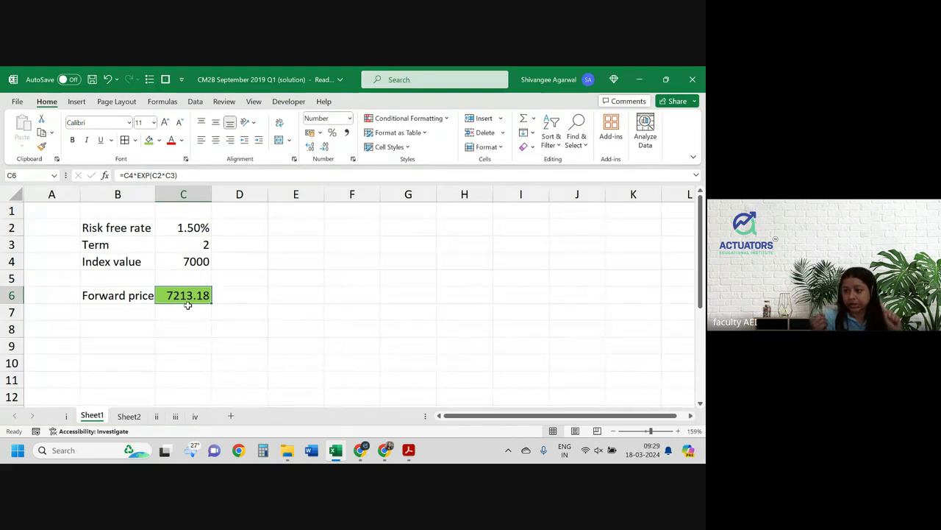
# Go to Sheet2 and scroll the payoffs table back up to its headings
pyautogui.hotkey('ctrl', 'pagedown')
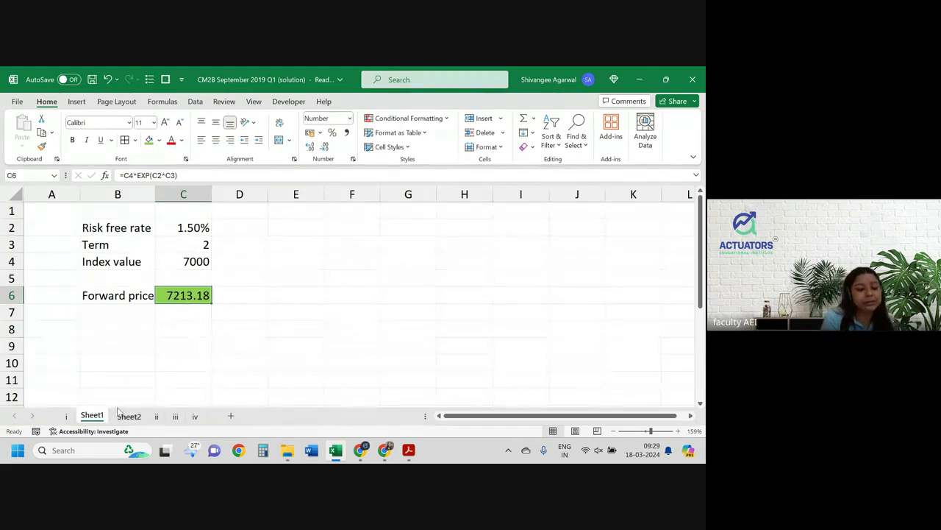
pyautogui.scroll(-4, 184, 302)
pyautogui.scroll(-3, 184, 303)
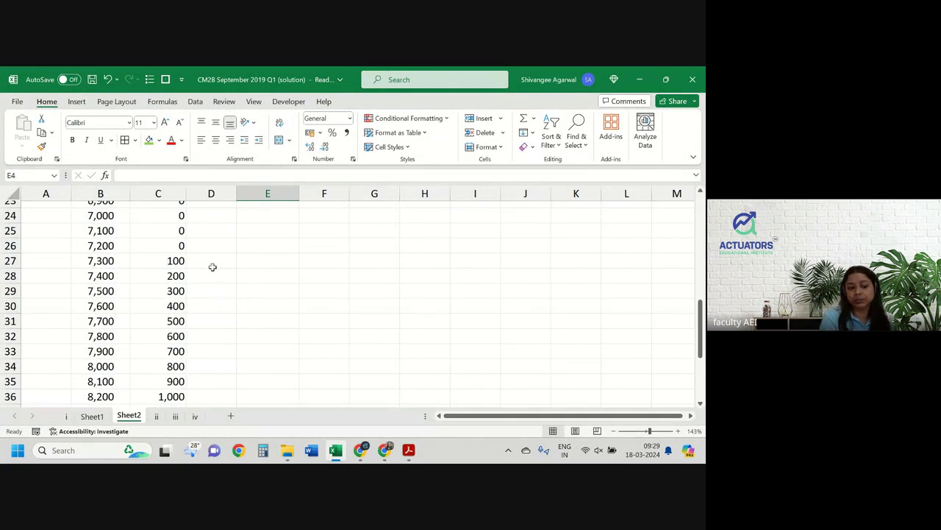
pyautogui.scroll(7, 211, 267)
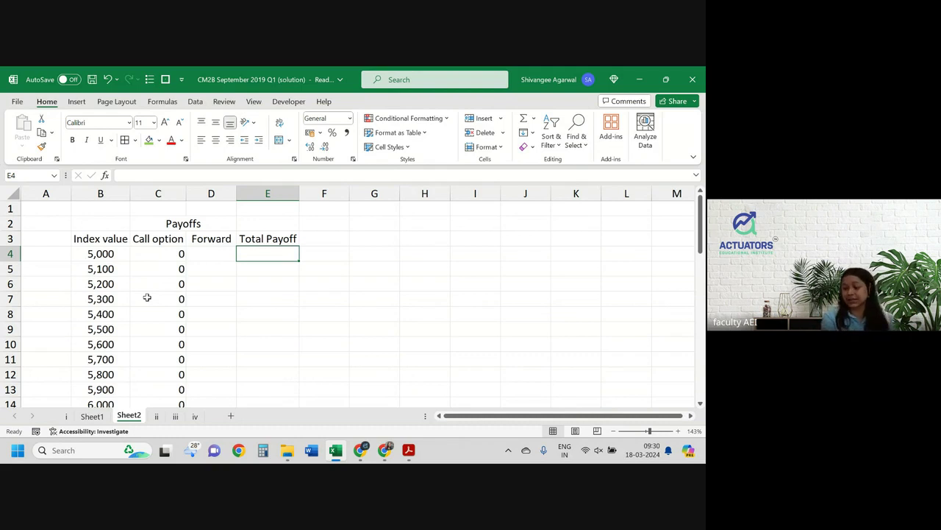
# Fill column D with forward payoffs: absolute Sheet1 C6 forward price (7213.18) minus each index value
pyautogui.press('Left')
pyautogui.write('=')
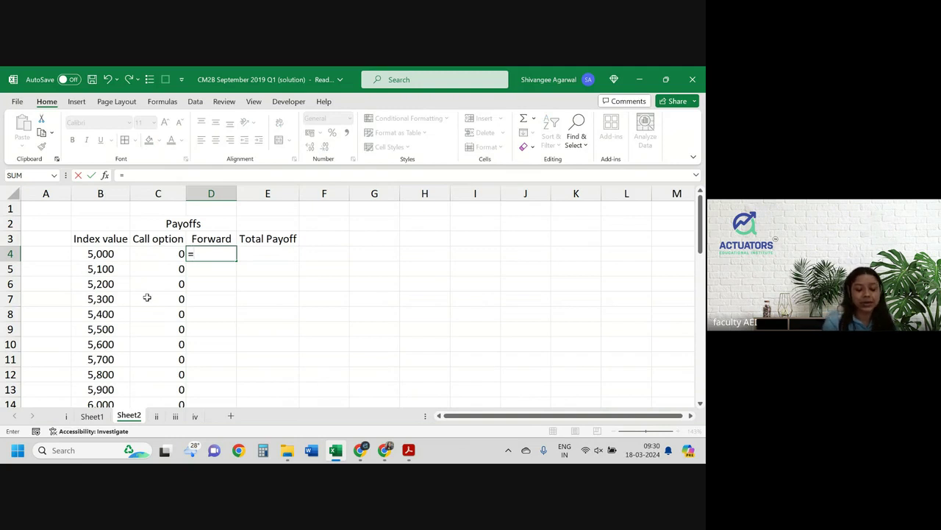
pyautogui.hotkey('ctrl', 'pageup')
pyautogui.click(183, 295)
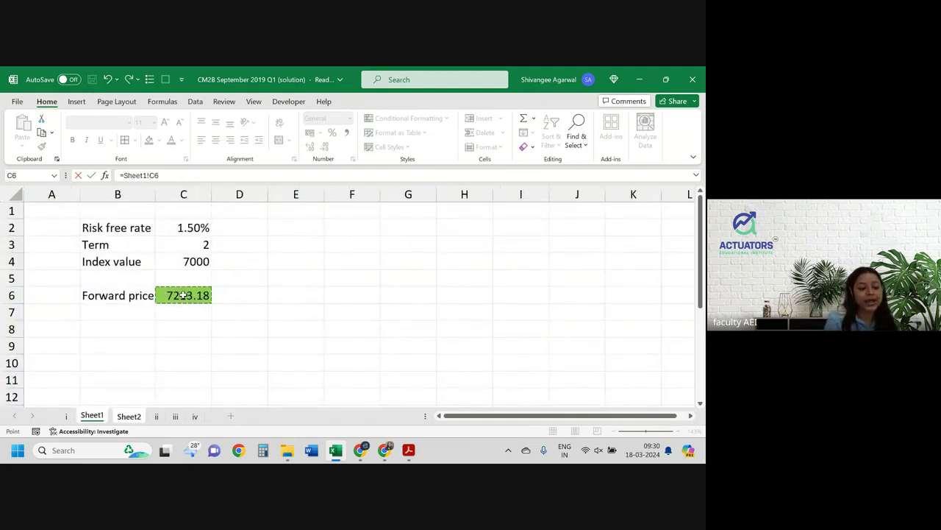
pyautogui.press('F4')
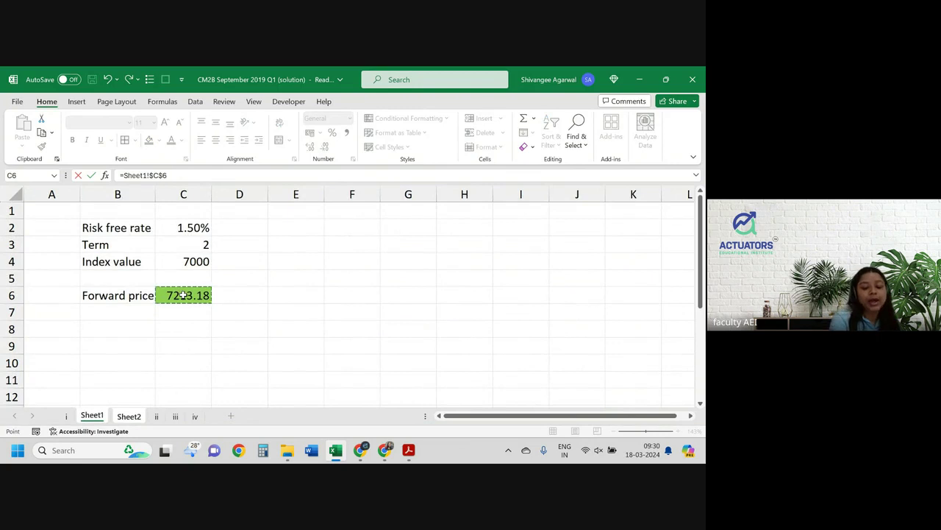
pyautogui.write('-')
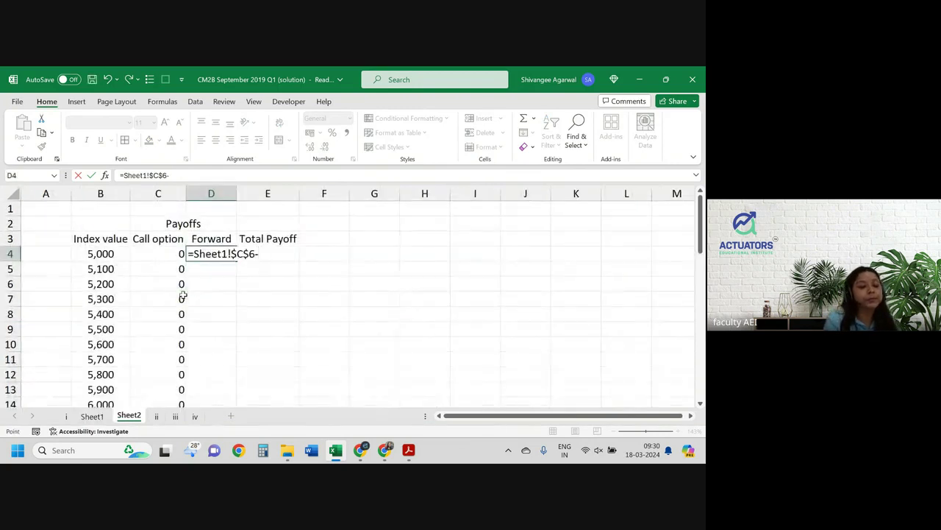
pyautogui.press('Left')
pyautogui.press('Left')
pyautogui.press('Return')
pyautogui.click(209, 254)
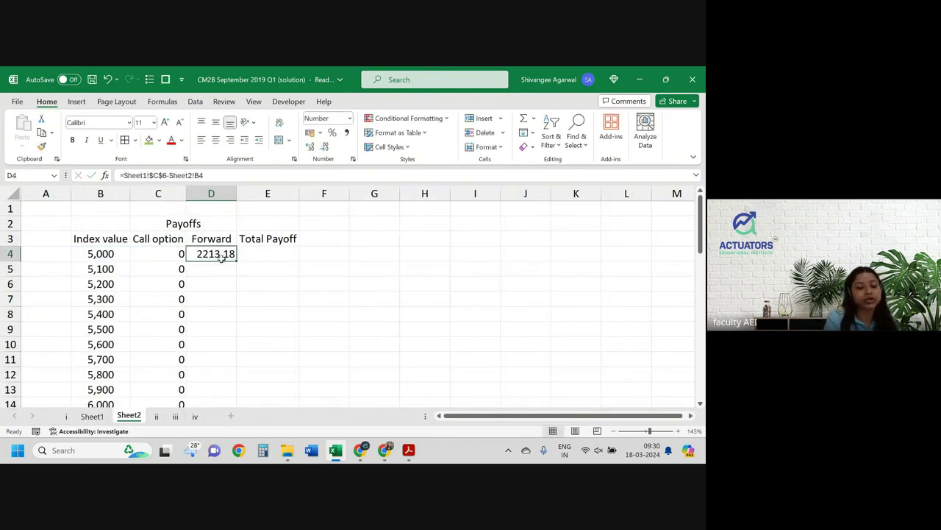
pyautogui.doubleClick(236, 261)
# Sum call and forward payoffs as Total Payoff in column E, shown to two decimals, and narrow column E
pyautogui.click(278, 253)
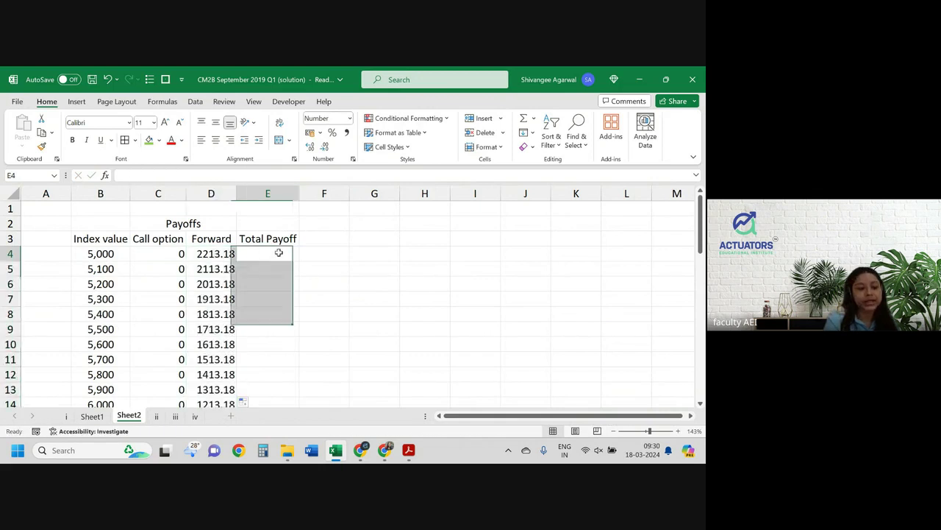
pyautogui.write('=')
pyautogui.press('Left')
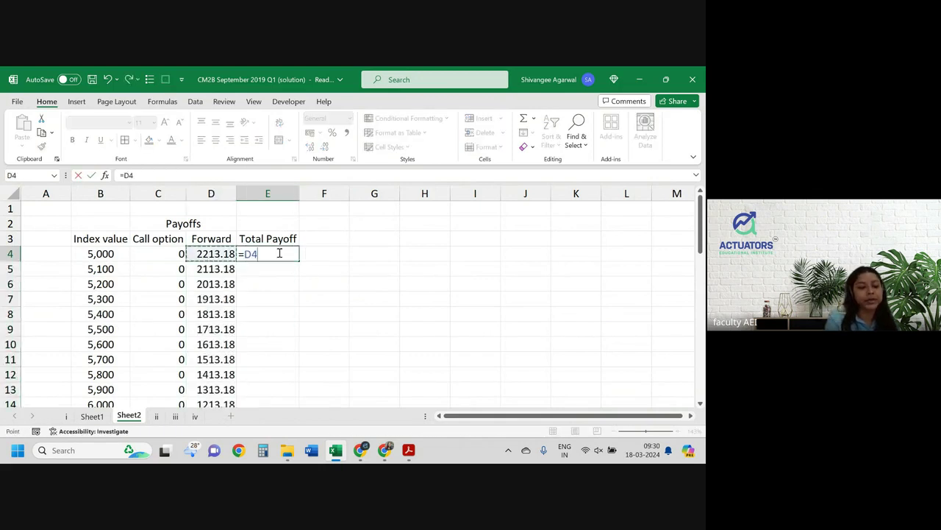
pyautogui.press('Left')
pyautogui.write('+')
pyautogui.press('Left')
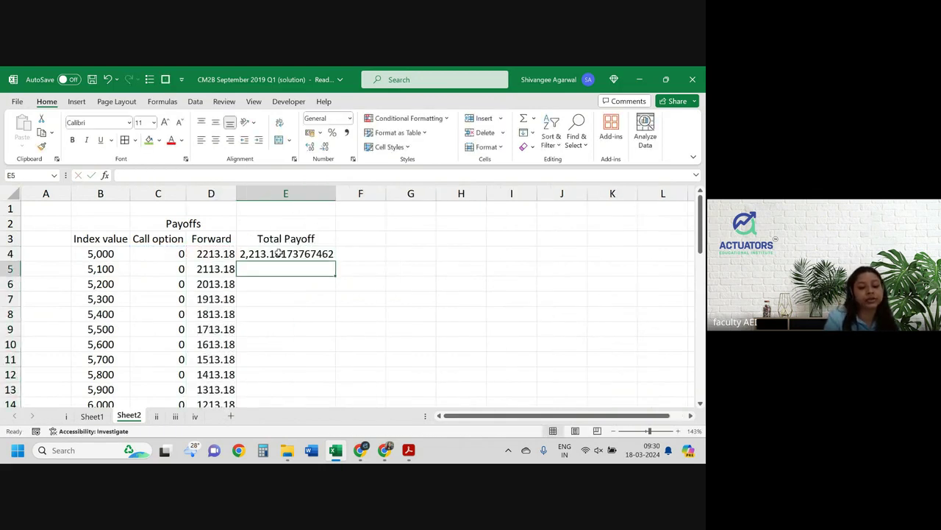
pyautogui.click(283, 253)
pyautogui.click(325, 146)
pyautogui.click(328, 144)
pyautogui.click(328, 144)
pyautogui.click(328, 144)
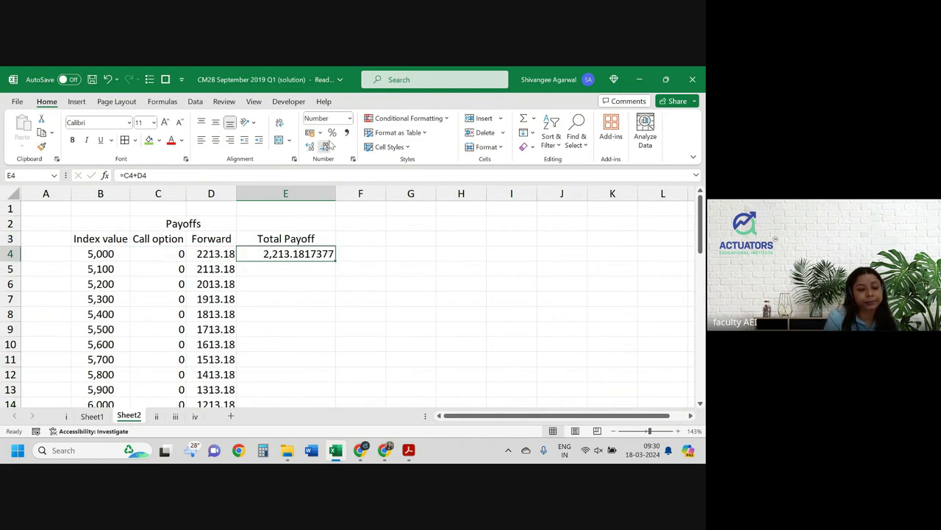
pyautogui.click(328, 145)
pyautogui.click(328, 144)
pyautogui.click(328, 144)
pyautogui.click(328, 144)
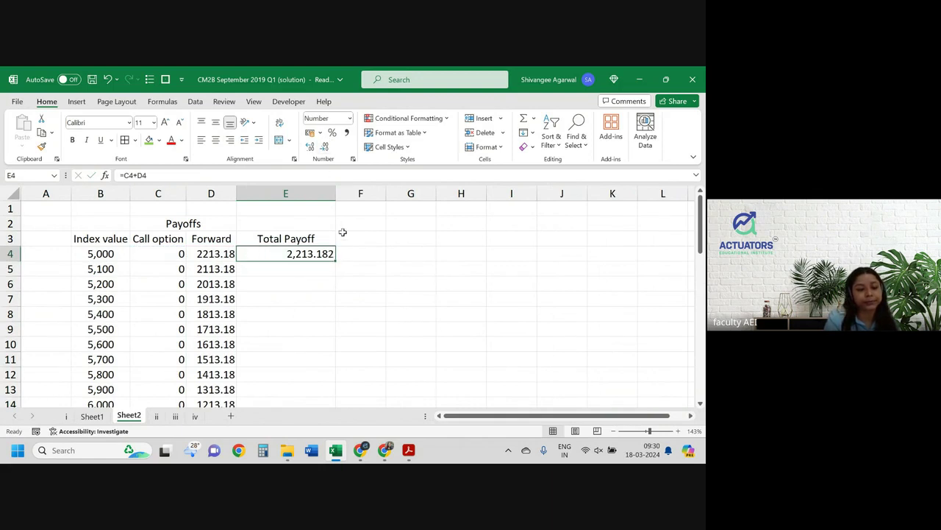
pyautogui.click(328, 144)
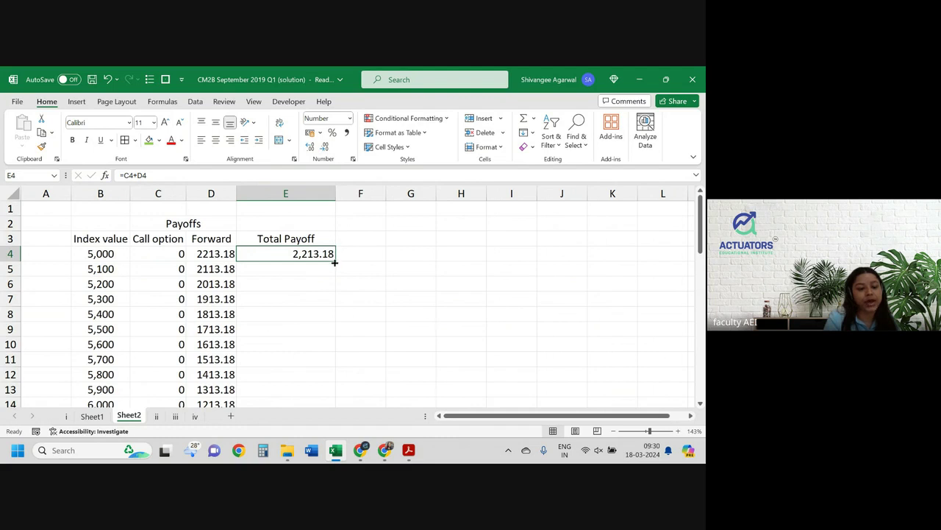
pyautogui.doubleClick(335, 261)
pyautogui.moveTo(336, 194); pyautogui.dragTo(306, 196)
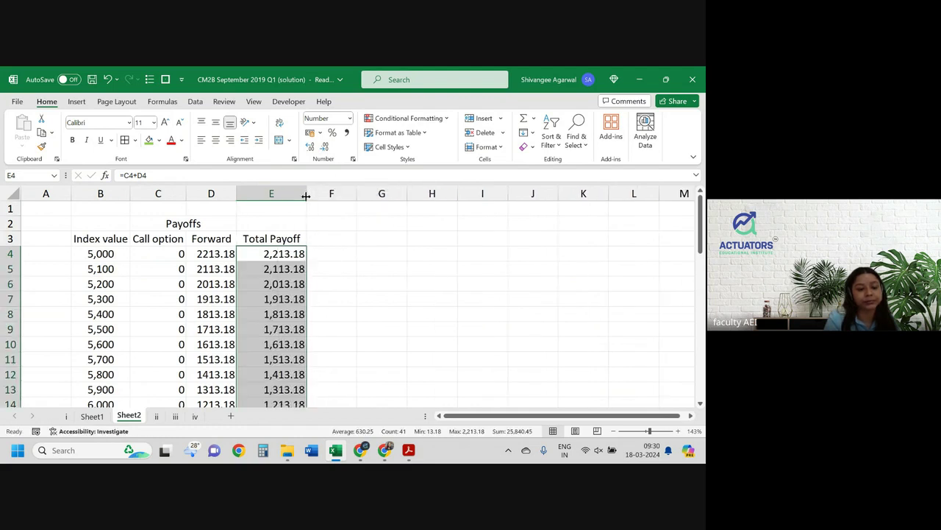
# Select index values B3:B44 together with Total Payoff E3:E44 for charting
pyautogui.scroll(-9, 301, 292)
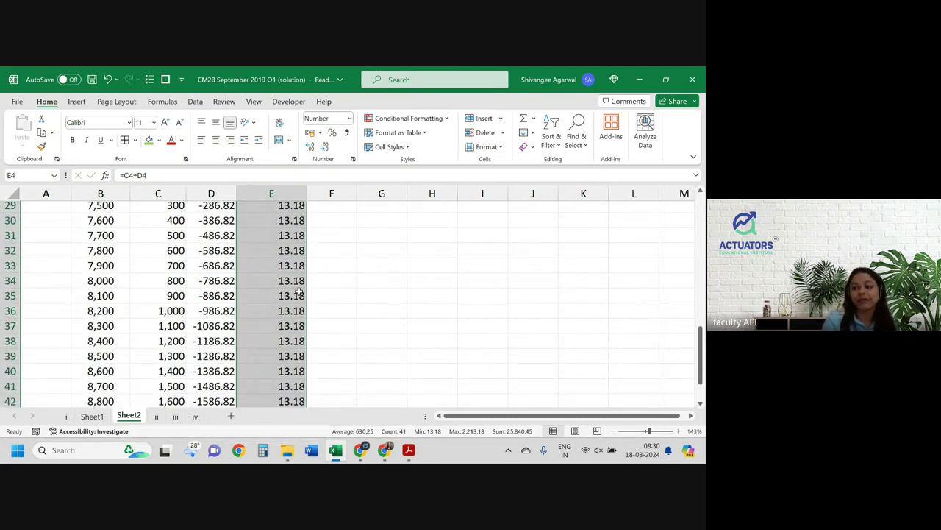
pyautogui.scroll(2, 228, 254)
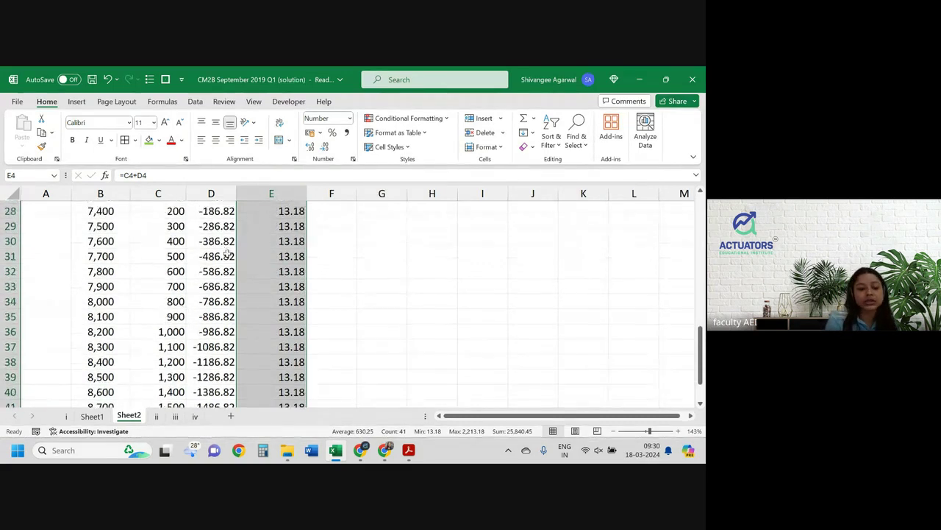
pyautogui.scroll(7, 228, 250)
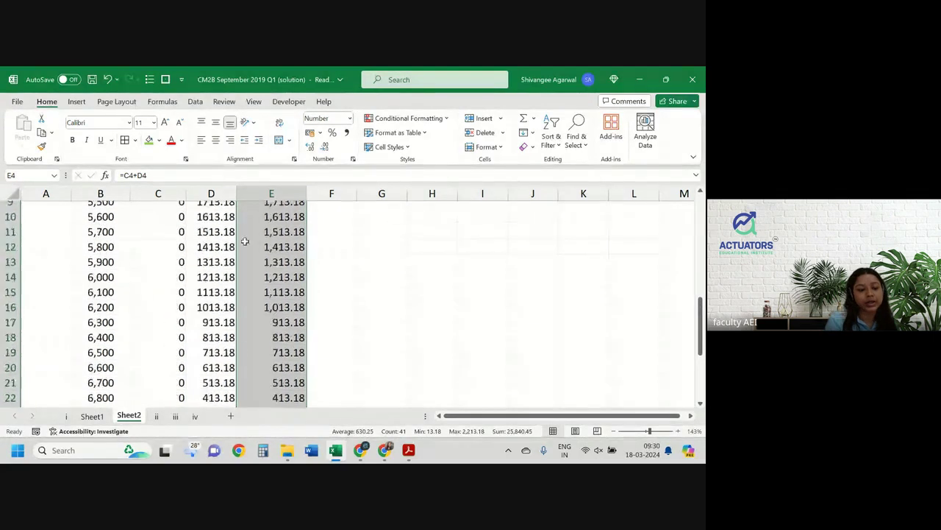
pyautogui.click(116, 242)
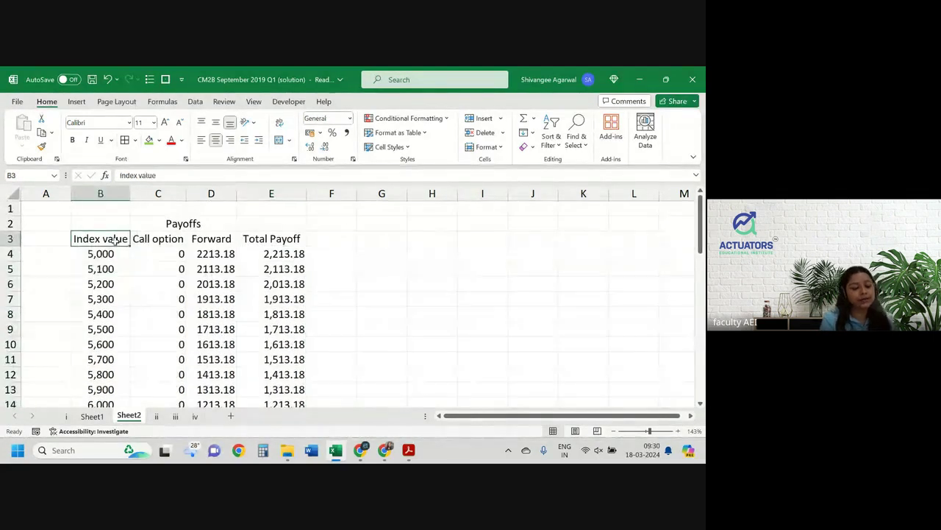
pyautogui.hotkey('ctrl', 'shift', 'Down')
pyautogui.keyDown('ctrl'); pyautogui.click(277, 390); pyautogui.keyUp('ctrl')
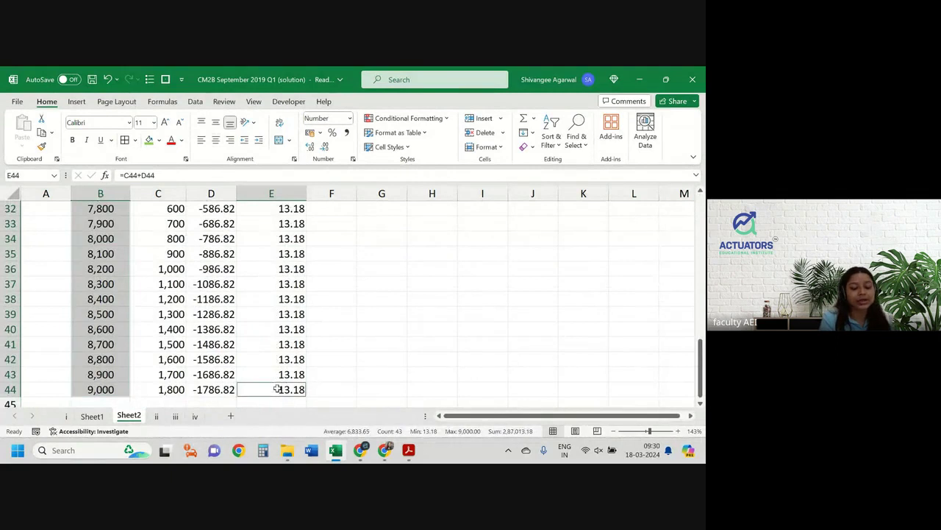
pyautogui.hotkey('ctrl', 'shift', 'Up')
pyautogui.scroll(1, 367, 374)
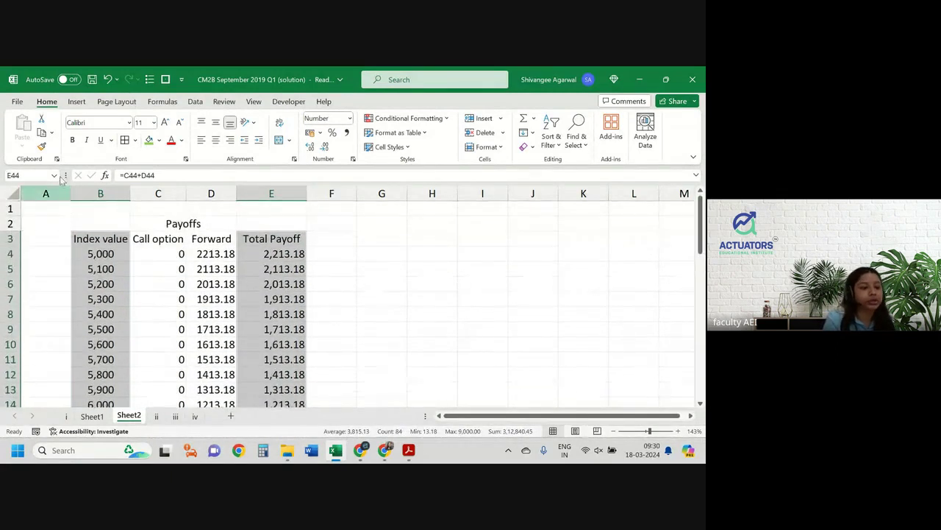
pyautogui.click(77, 101)
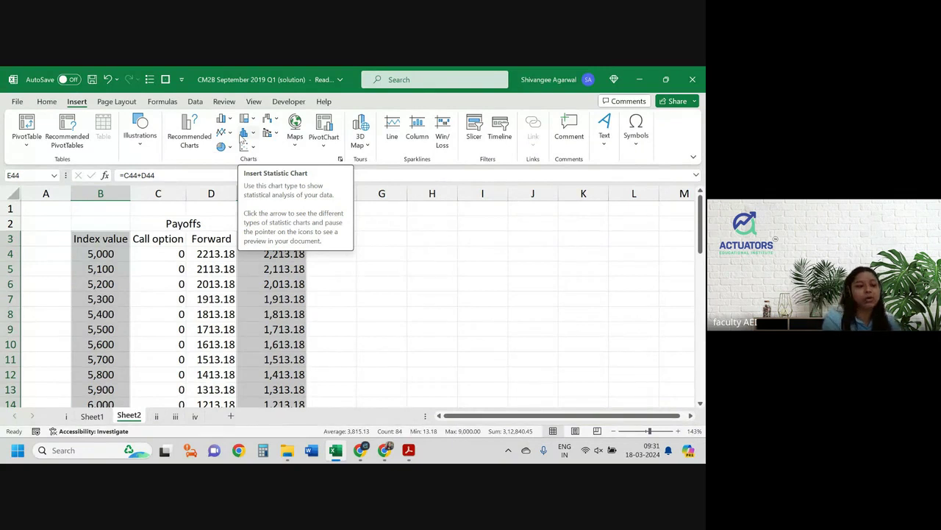
# Insert a 2-D line chart of the selected columns
pyautogui.click(225, 137)
pyautogui.click(238, 172)
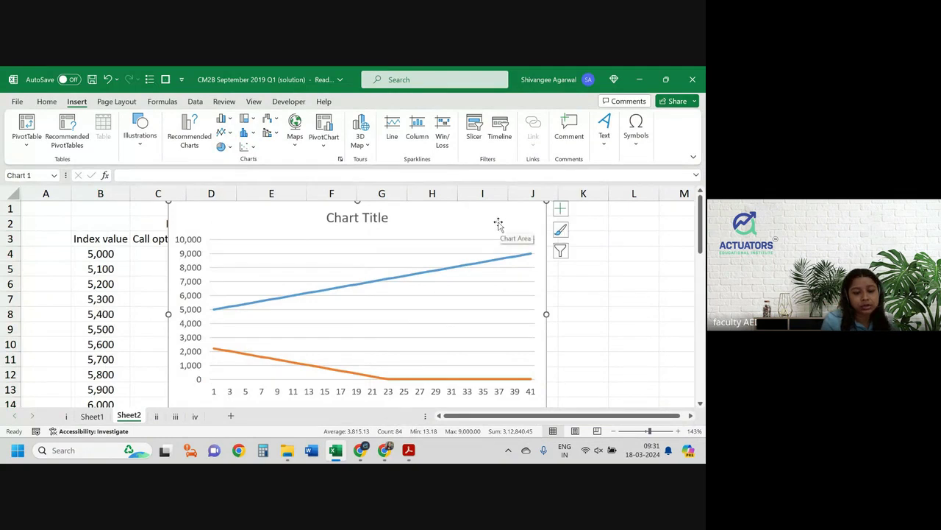
pyautogui.keyDown('ctrl'); pyautogui.scroll(-2, 499, 223); pyautogui.keyUp('ctrl')
# Remove the Index value series, use B4:B44 as axis labels, and move the chart beside the table
pyautogui.click(426, 217)
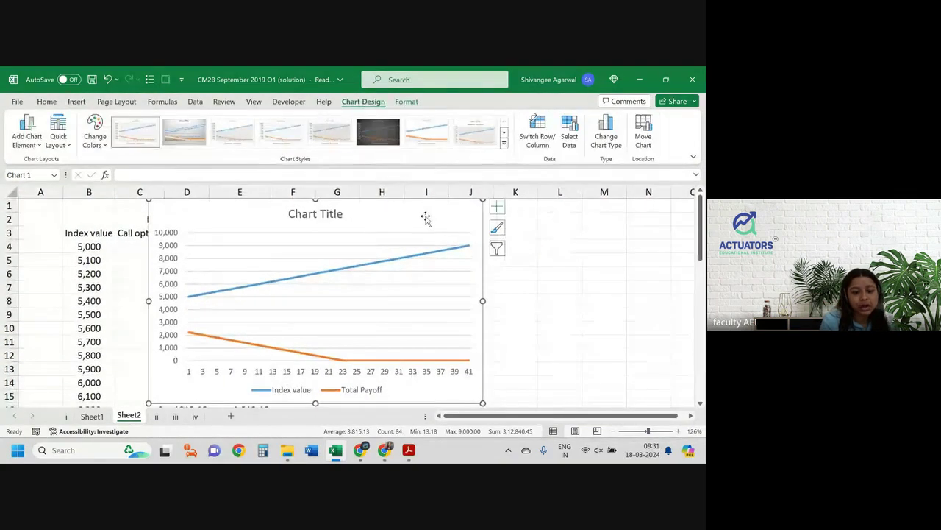
pyautogui.click(569, 136)
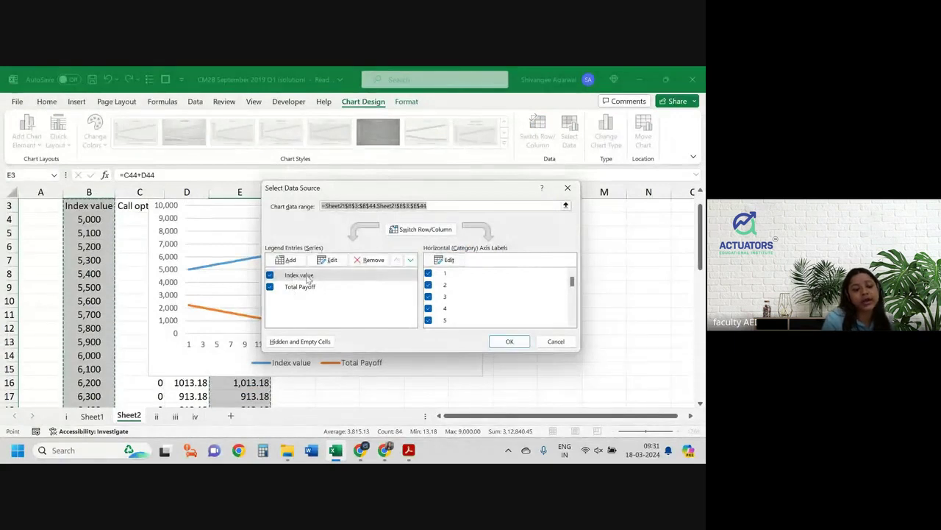
pyautogui.click(370, 259)
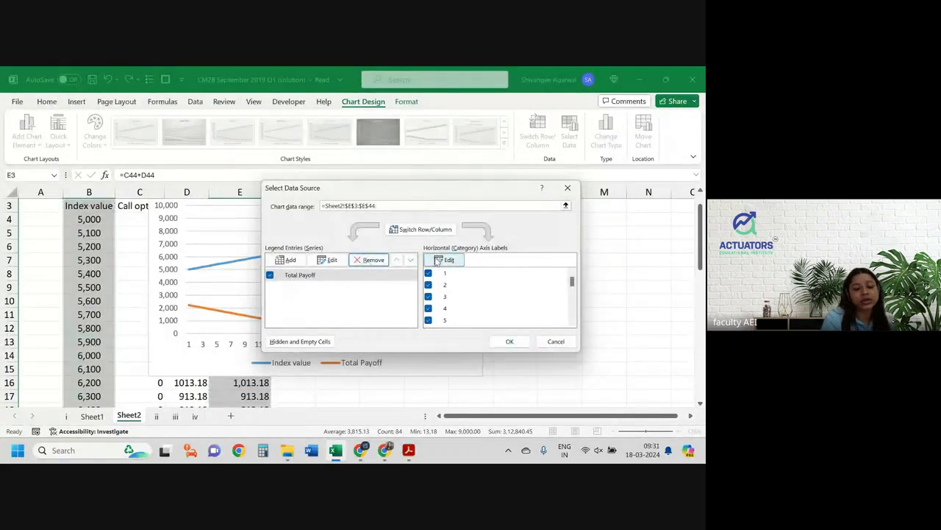
pyautogui.click(439, 261)
pyautogui.click(85, 217)
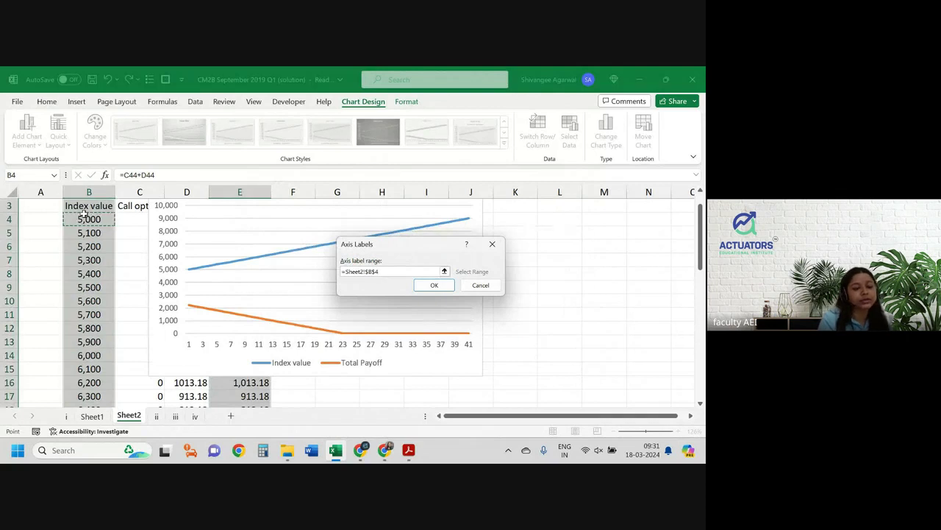
pyautogui.moveTo(86, 214); pyautogui.dragTo(89, 396)
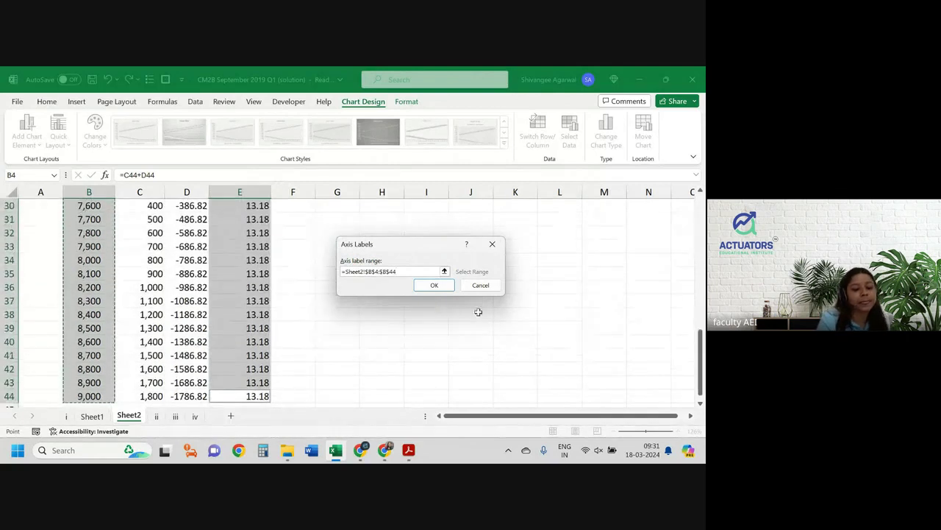
pyautogui.click(435, 286)
pyautogui.click(514, 344)
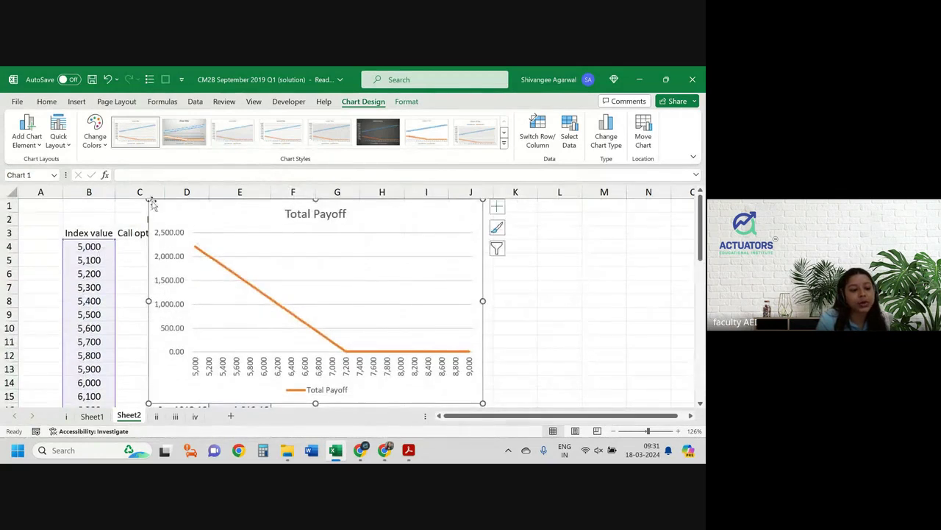
pyautogui.moveTo(457, 220); pyautogui.dragTo(574, 218)
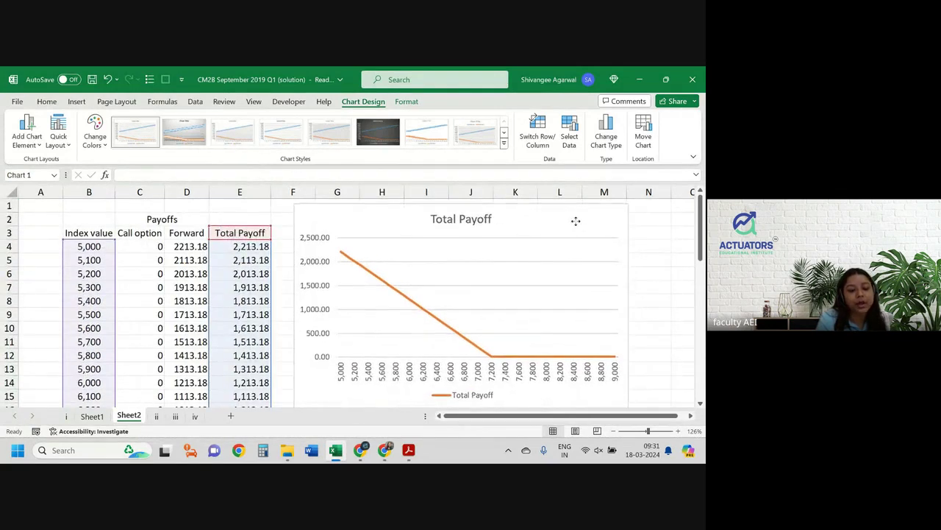
# Change the chart title to 'Investor's Total Payoff'
pyautogui.click(466, 219)
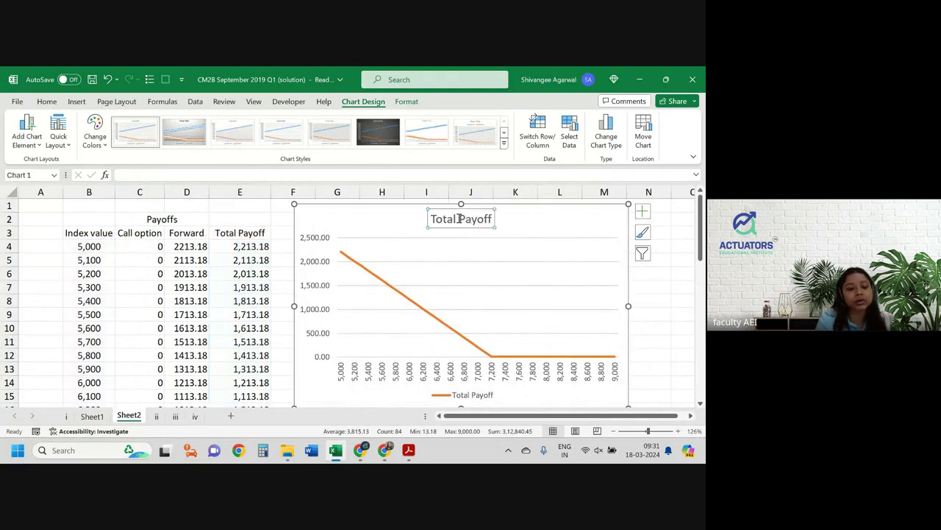
pyautogui.click(459, 218)
pyautogui.doubleClick(458, 219)
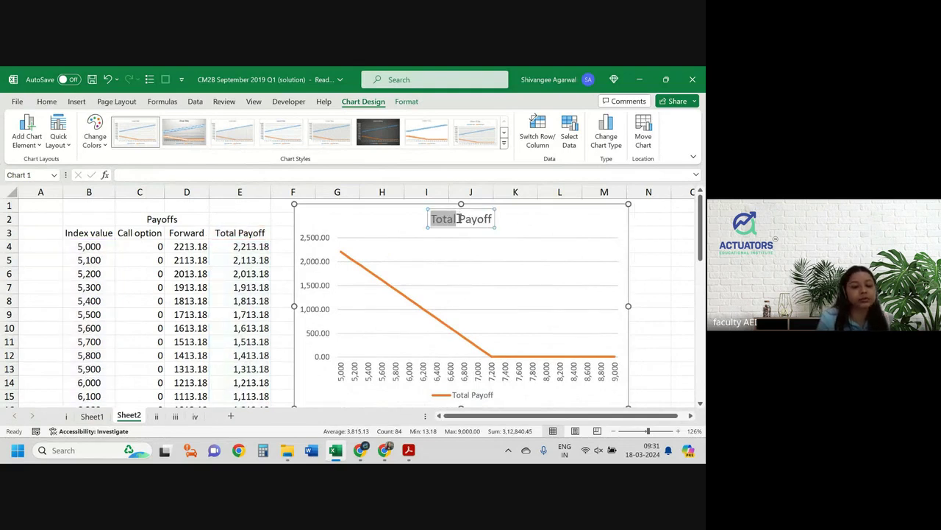
pyautogui.press('Left')
pyautogui.write('Investo')
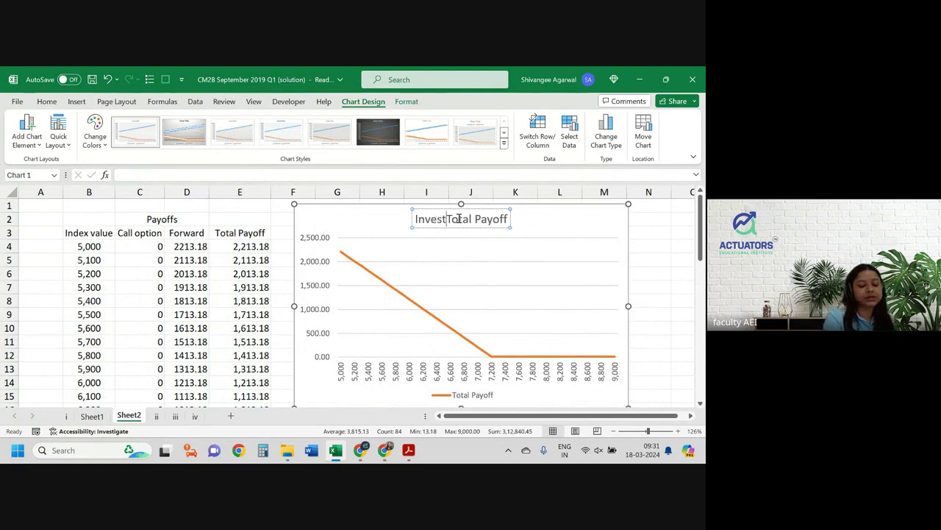
pyautogui.write("r's")
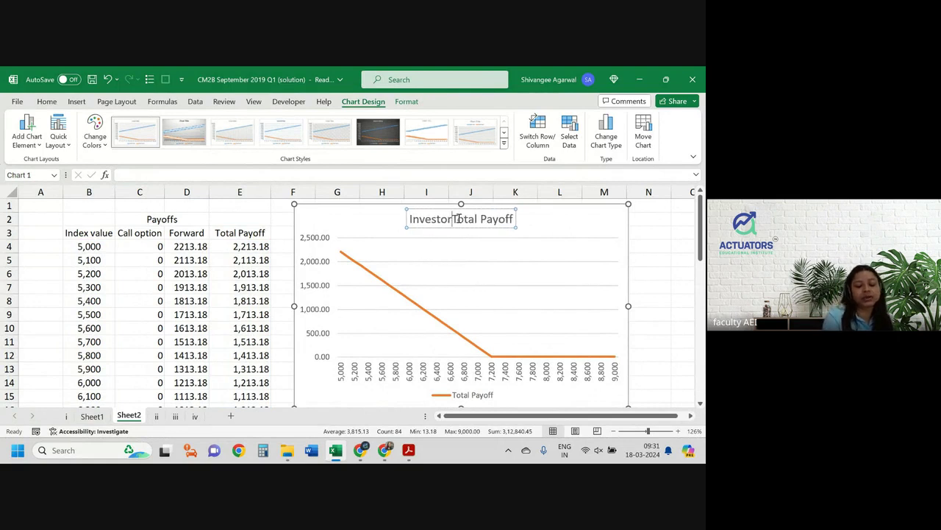
# Delete the chart legend and add axis titles
pyautogui.click(477, 395)
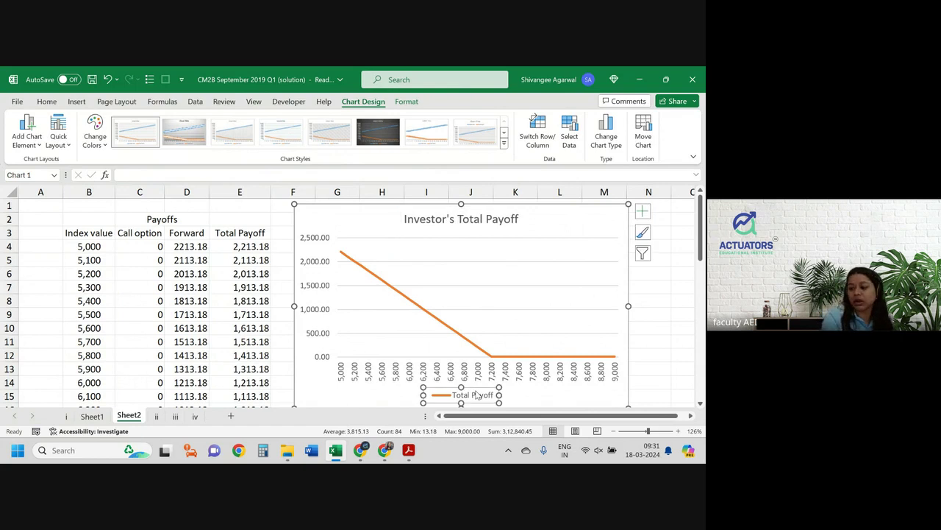
pyautogui.press('Delete')
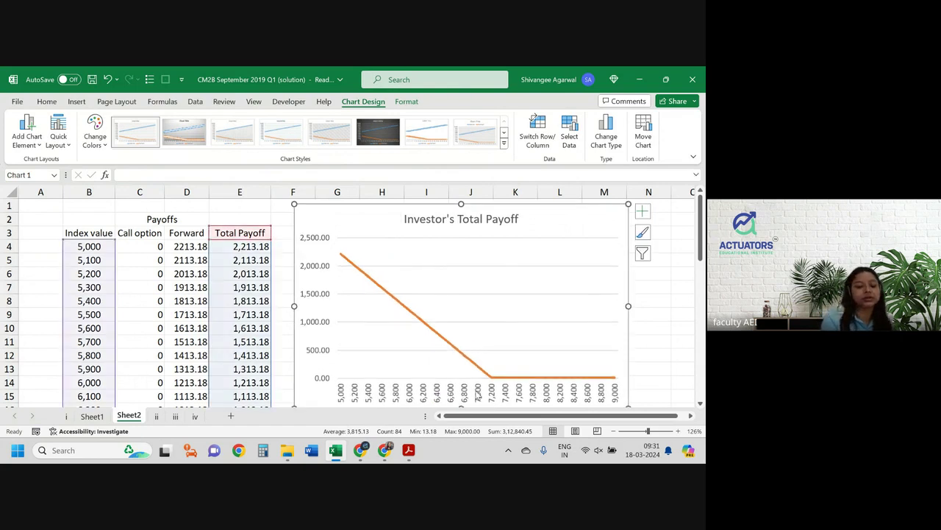
pyautogui.click(643, 211)
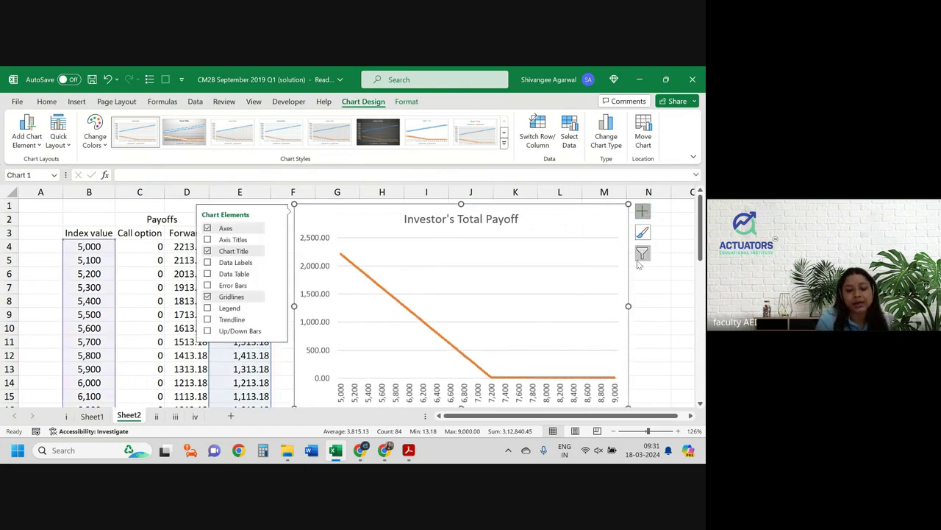
pyautogui.click(233, 240)
pyautogui.moveTo(293, 207); pyautogui.dragTo(328, 220)
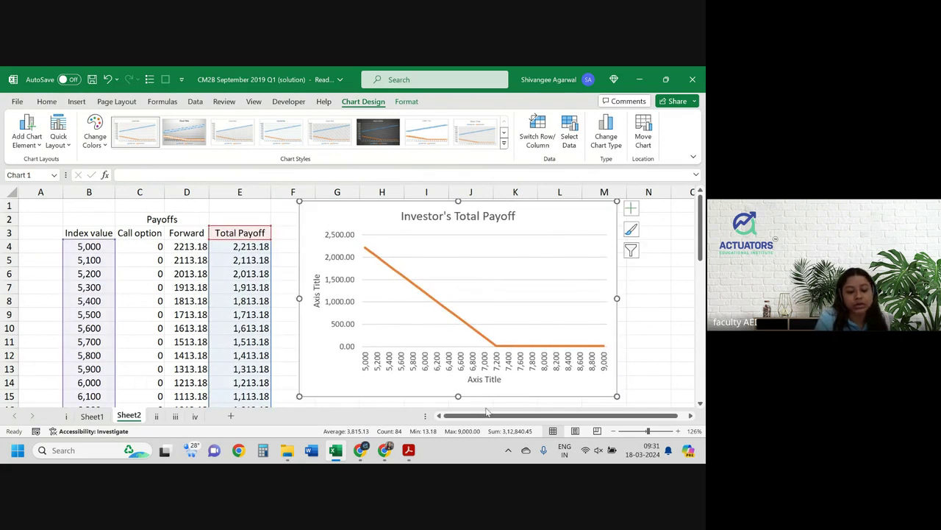
# Set the horizontal axis title to 'Index Value at Time 2' and widen the chart slightly
pyautogui.click(489, 380)
pyautogui.write('Index Value')
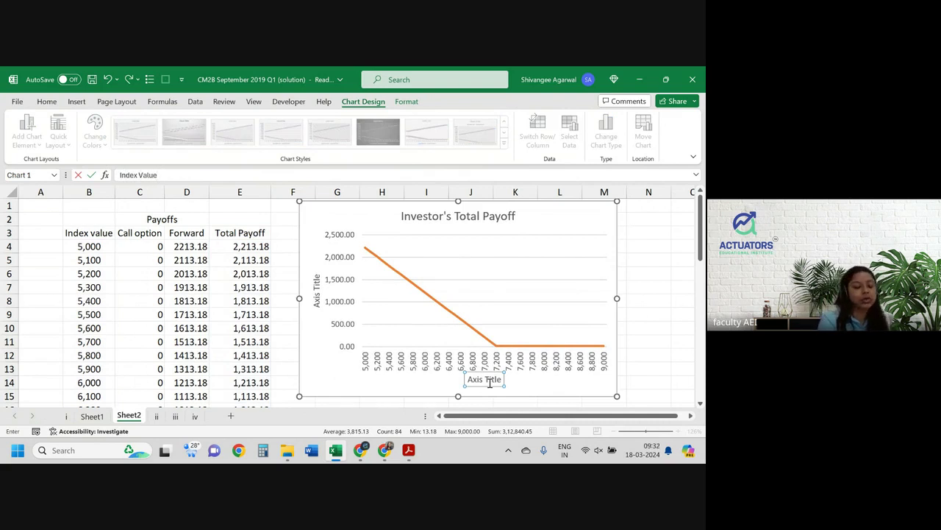
pyautogui.write('at time 2')
pyautogui.press('Return')
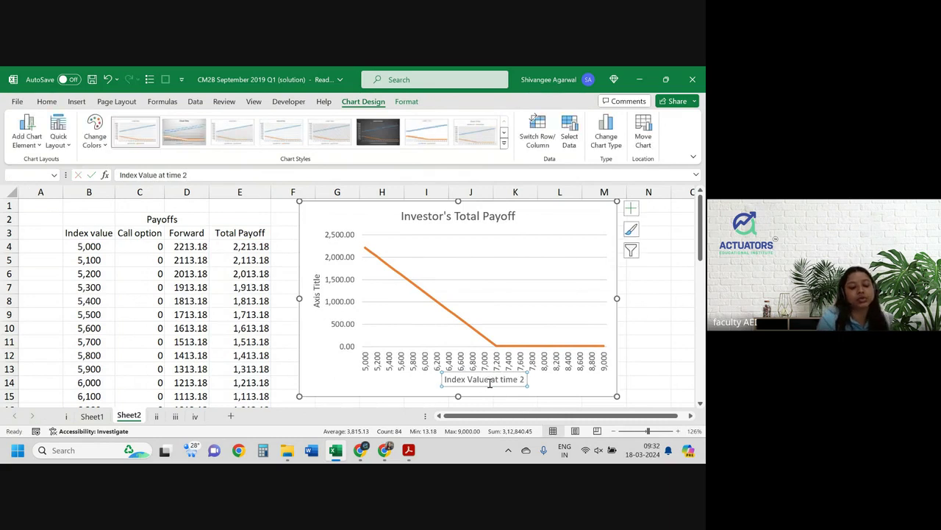
pyautogui.moveTo(617, 298); pyautogui.dragTo(648, 298)
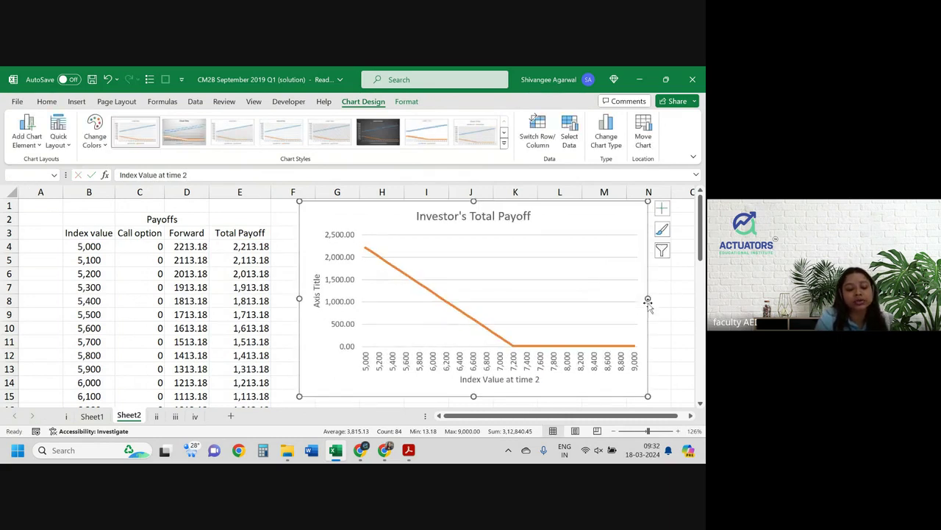
pyautogui.click(509, 380)
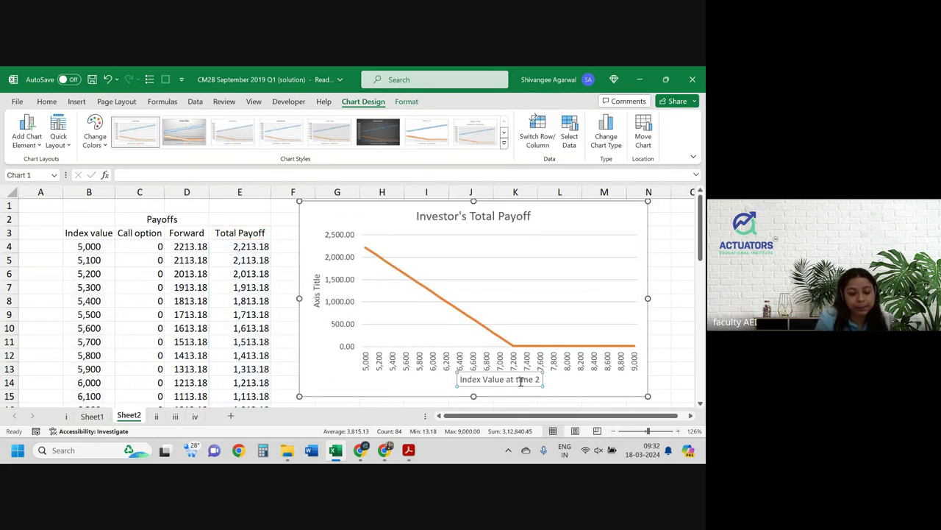
pyautogui.click(519, 381)
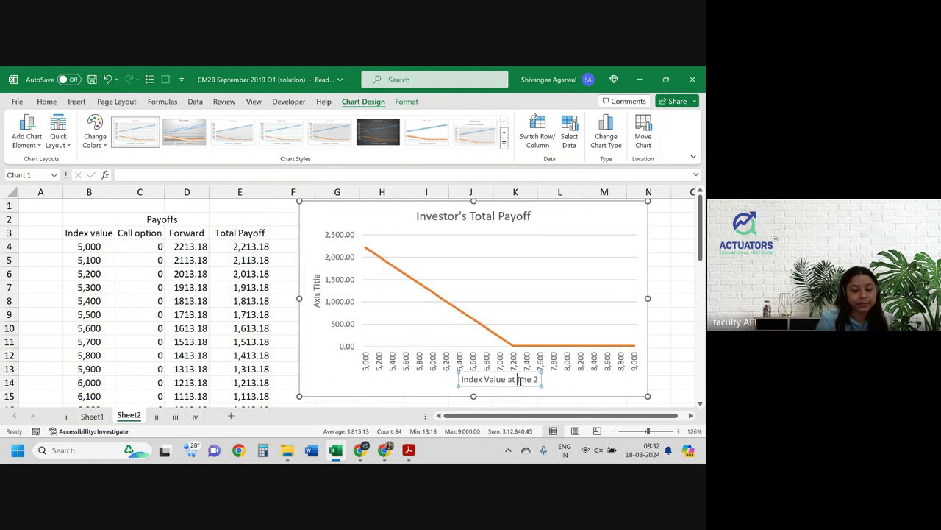
# Set the vertical axis title to 'Payoff'
pyautogui.click(317, 292)
pyautogui.write('P')
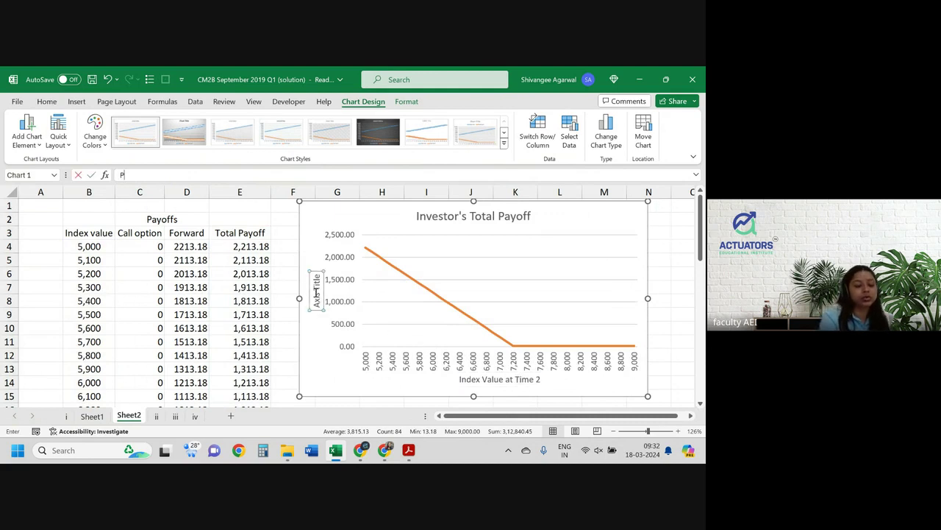
pyautogui.write('ayoff')
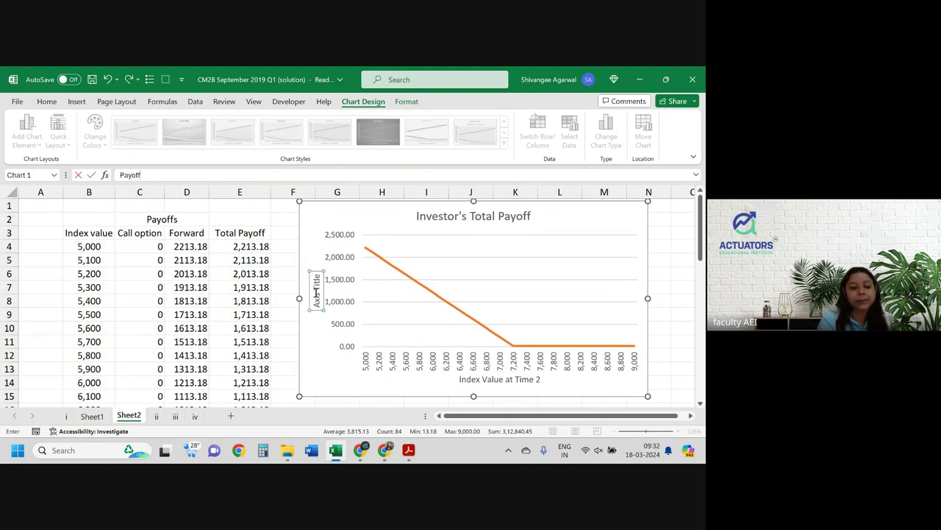
pyautogui.press('Return')
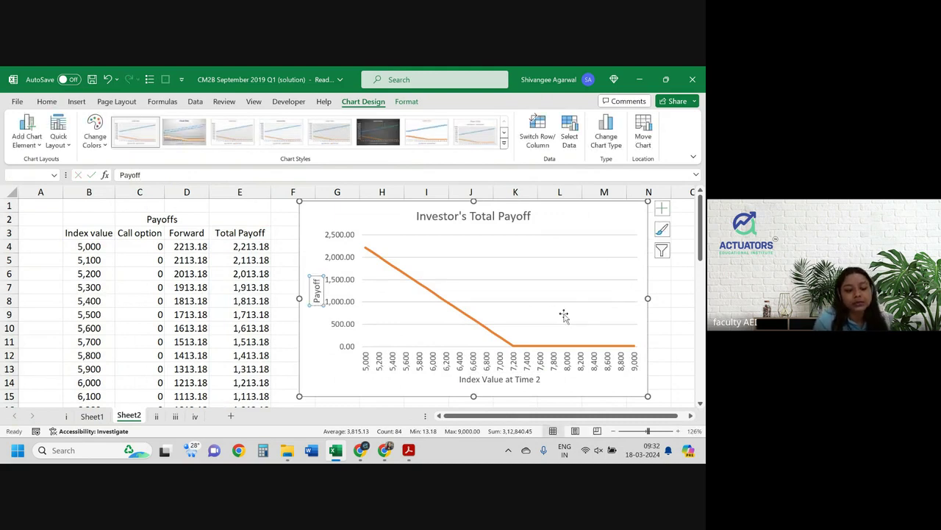
pyautogui.click(663, 316)
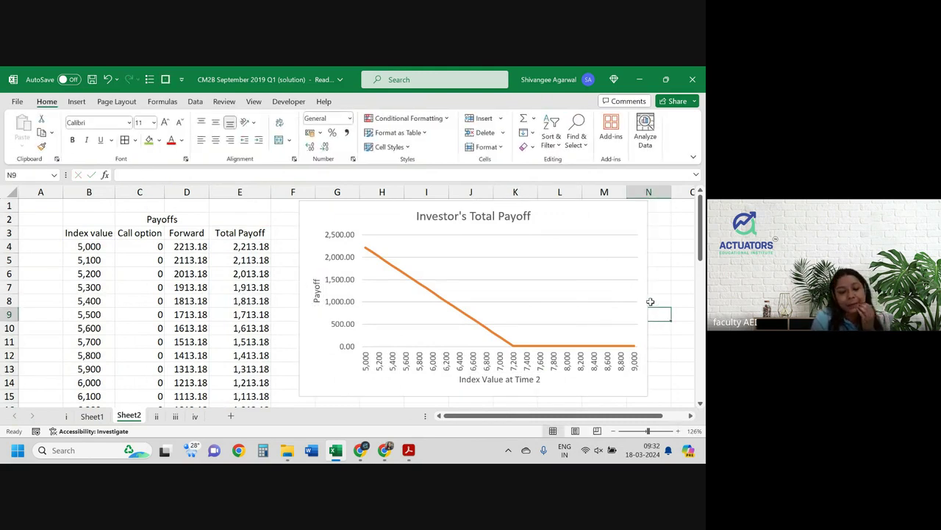
# Try vertical gridlines on the chart, then remove them, keeping only the horizontal gridlines
pyautogui.click(620, 207)
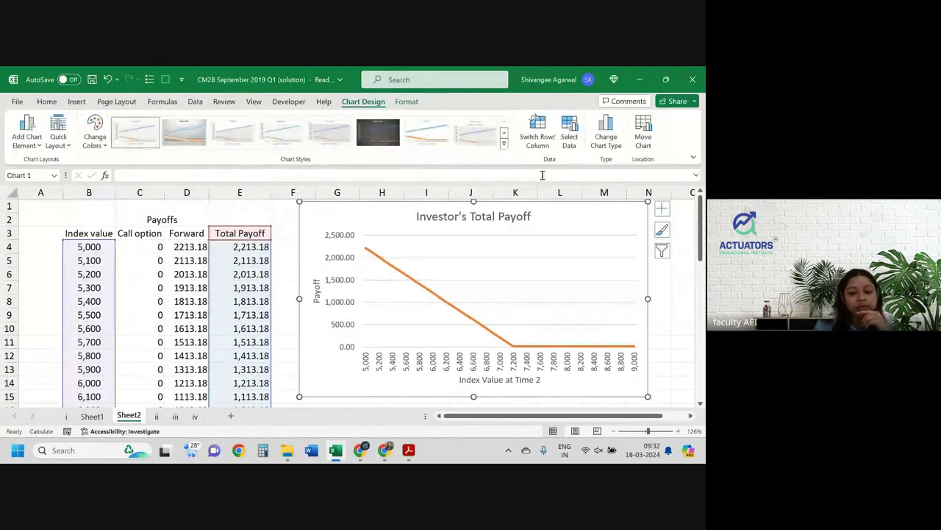
pyautogui.click(662, 209)
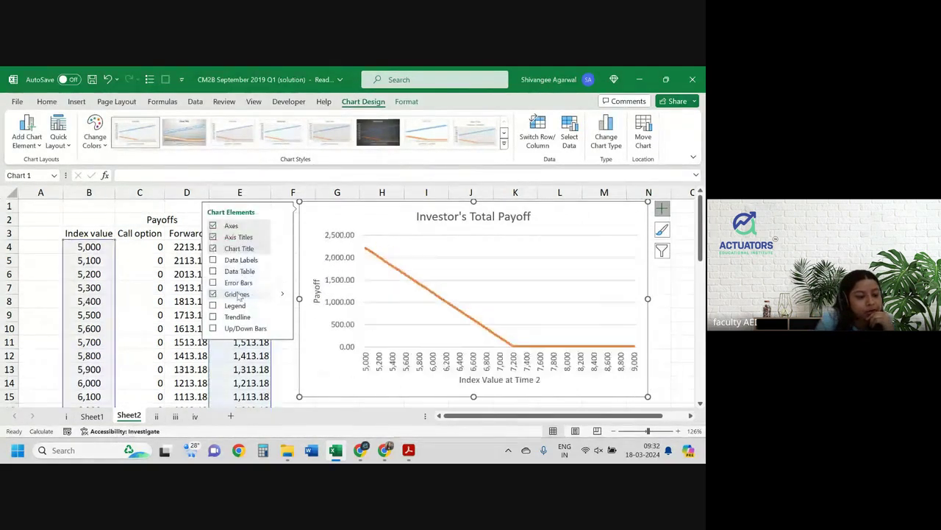
pyautogui.moveTo(282, 293)
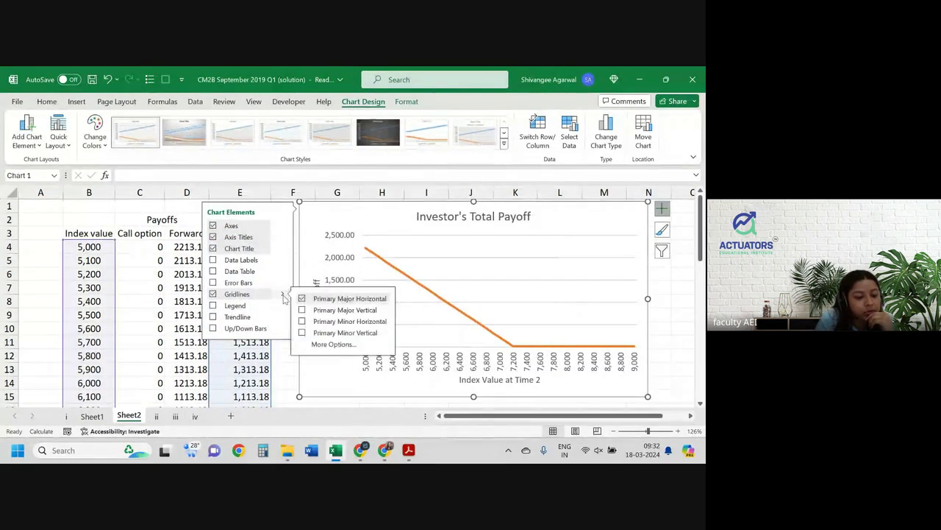
pyautogui.click(336, 312)
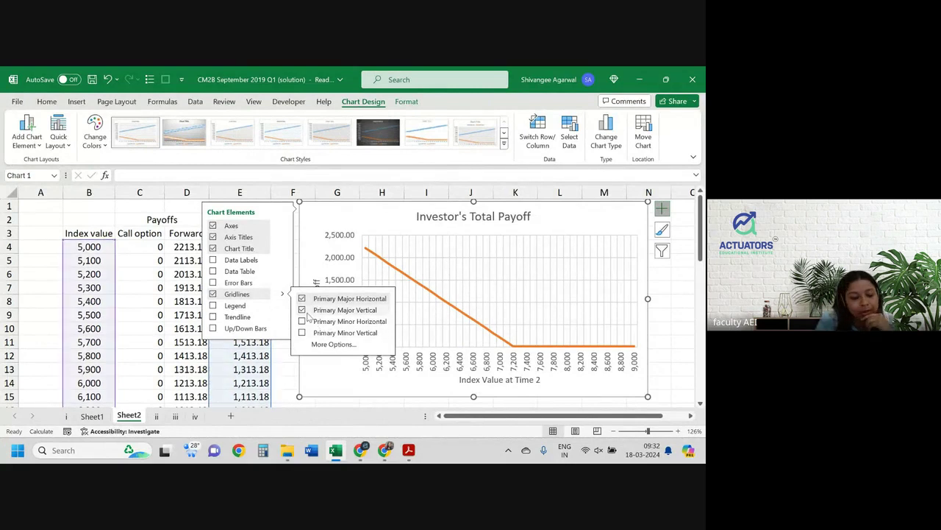
pyautogui.click(309, 310)
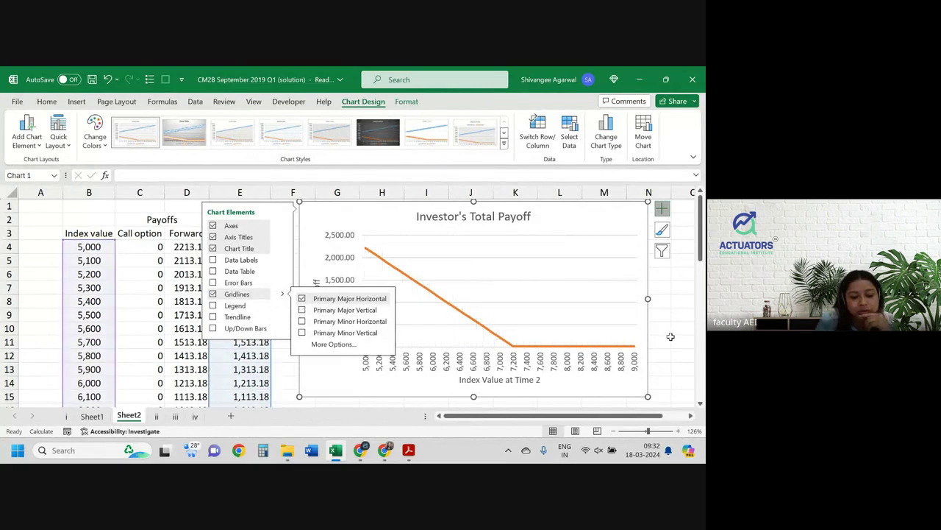
pyautogui.click(671, 337)
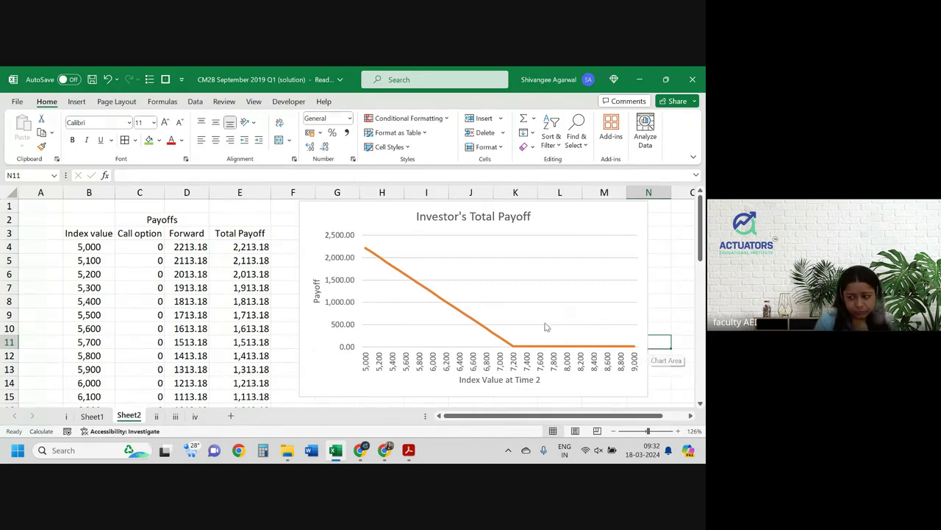
pyautogui.moveTo(482, 327)
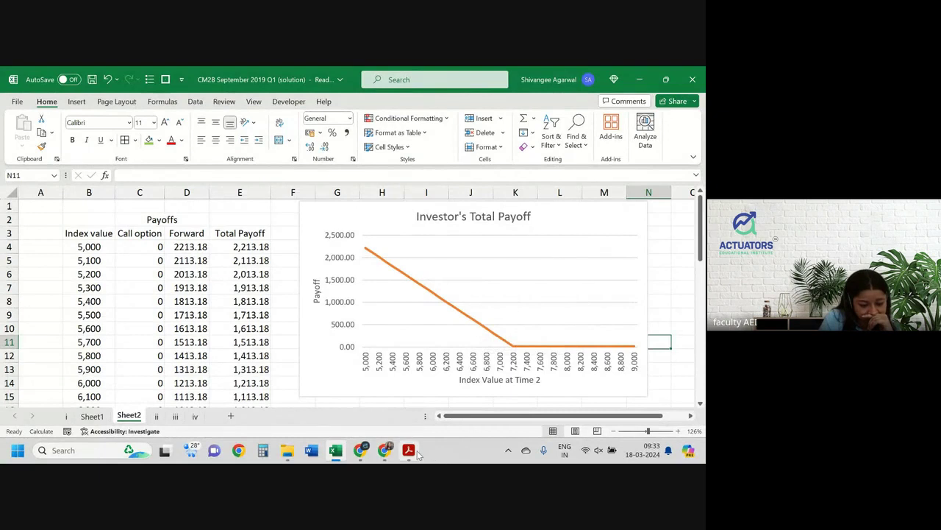
pyautogui.moveTo(417, 455)
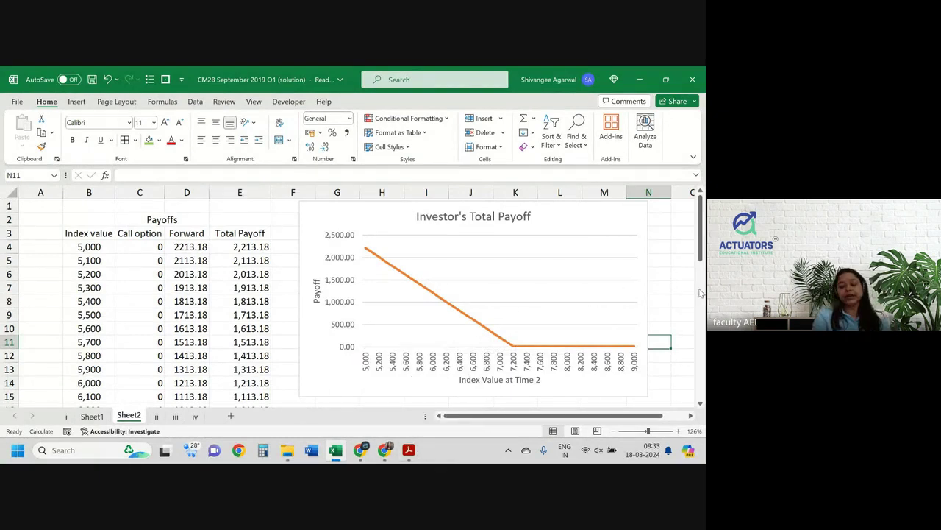
pyautogui.click(175, 416)
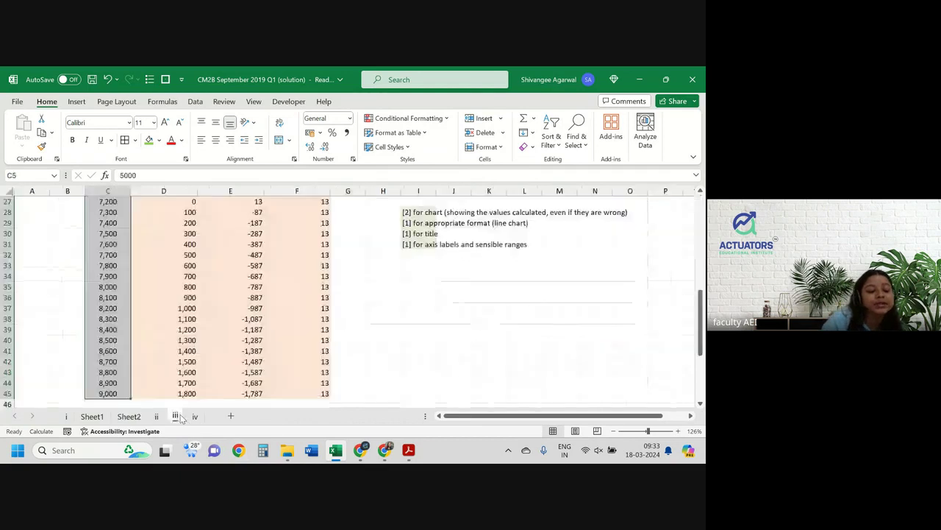
pyautogui.scroll(9, 198, 355)
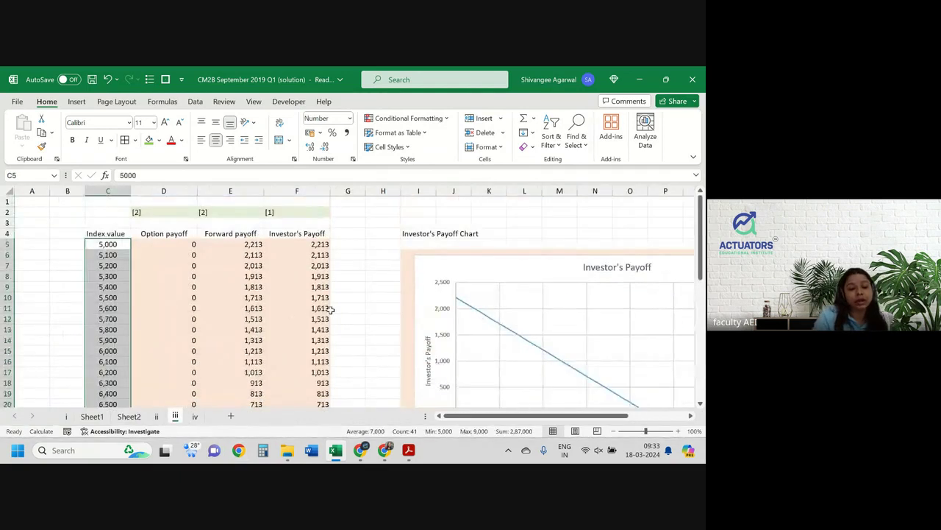
pyautogui.moveTo(333, 309); pyautogui.dragTo(312, 310)
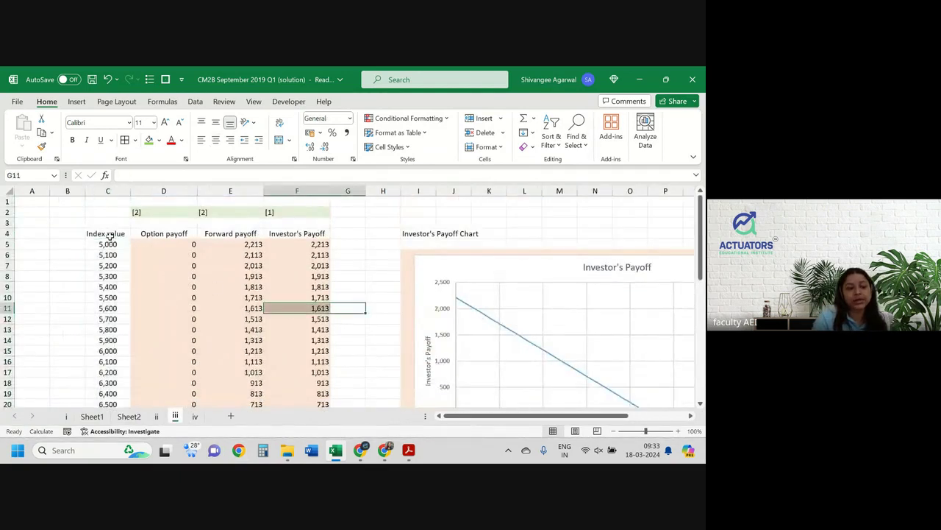
pyautogui.moveTo(108, 233); pyautogui.dragTo(109, 342)
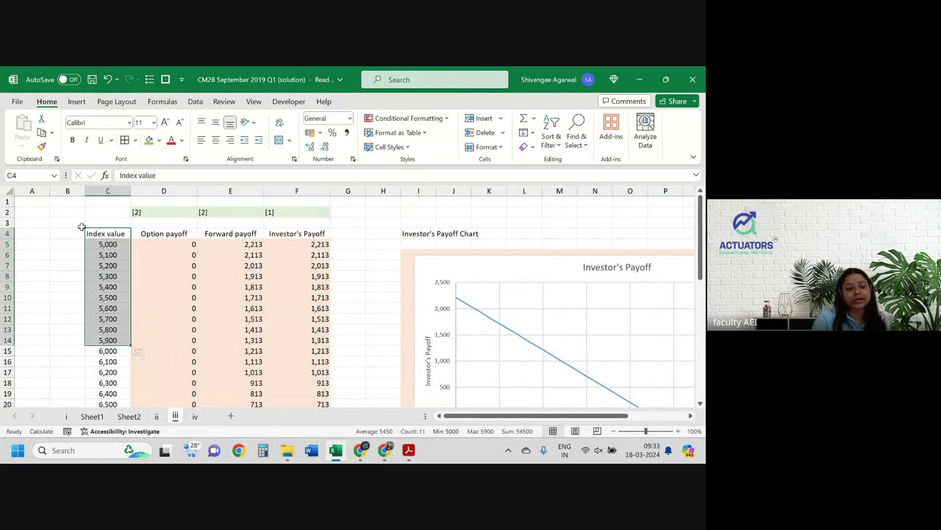
pyautogui.moveTo(152, 244); pyautogui.dragTo(292, 336)
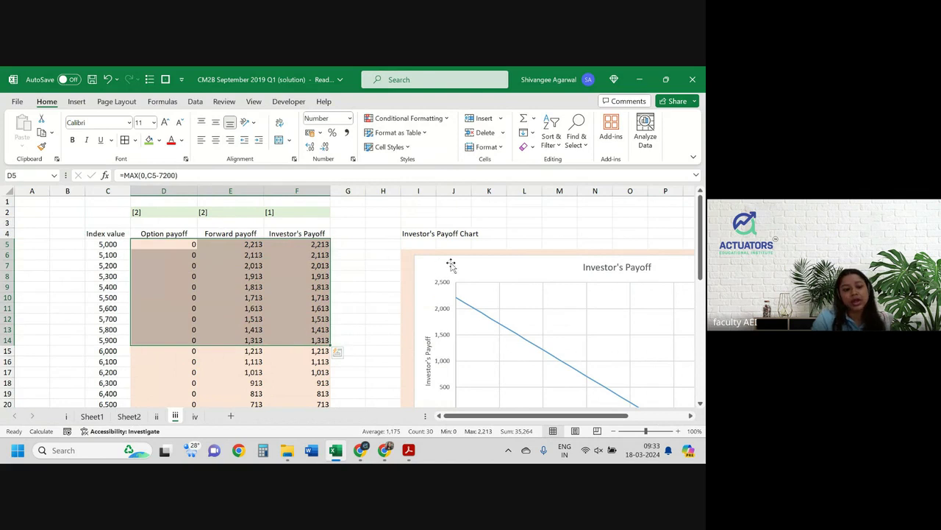
pyautogui.moveTo(451, 264); pyautogui.dragTo(429, 261)
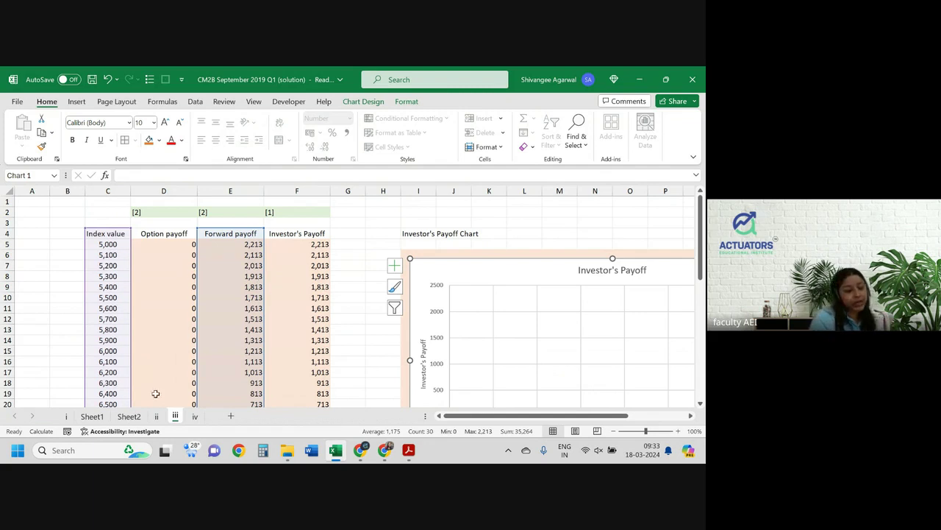
pyautogui.click(129, 416)
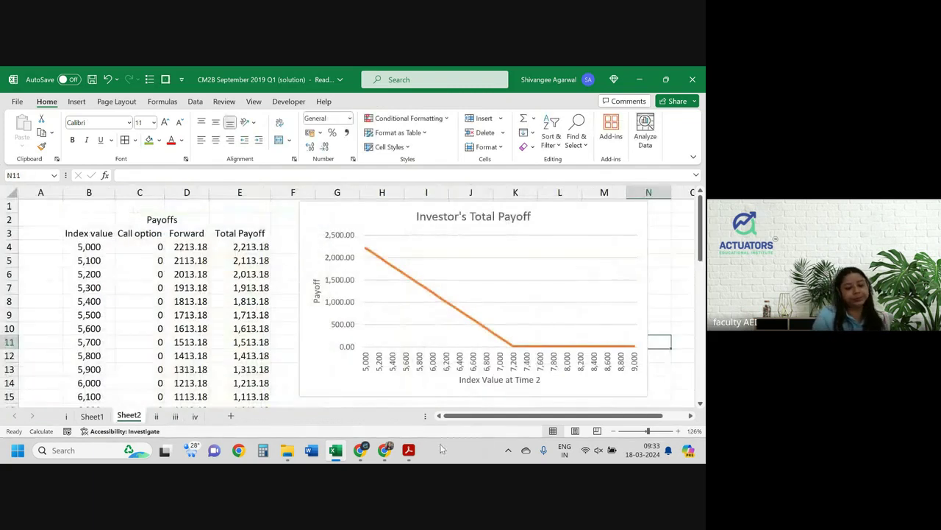
# Highlight 'put option and a cash account.' in part (iv) of the exam PDF in pink, then return to Excel
pyautogui.moveTo(409, 449)
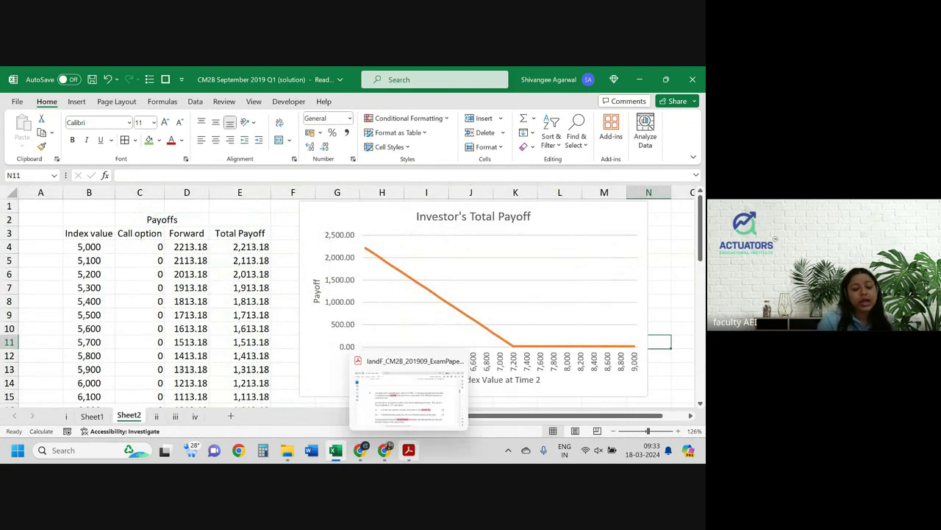
pyautogui.click(408, 389)
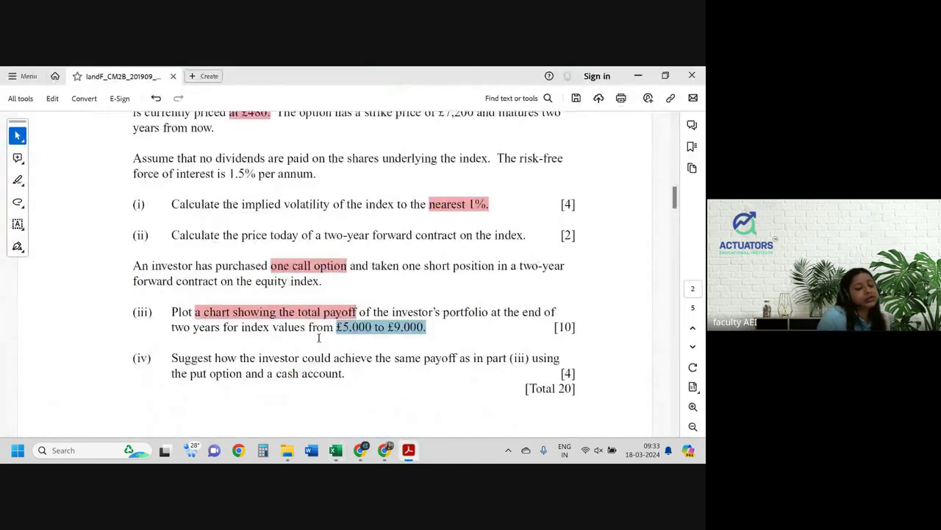
pyautogui.scroll(-1, 318, 337)
pyautogui.click(252, 346)
pyautogui.moveTo(257, 343); pyautogui.dragTo(511, 340)
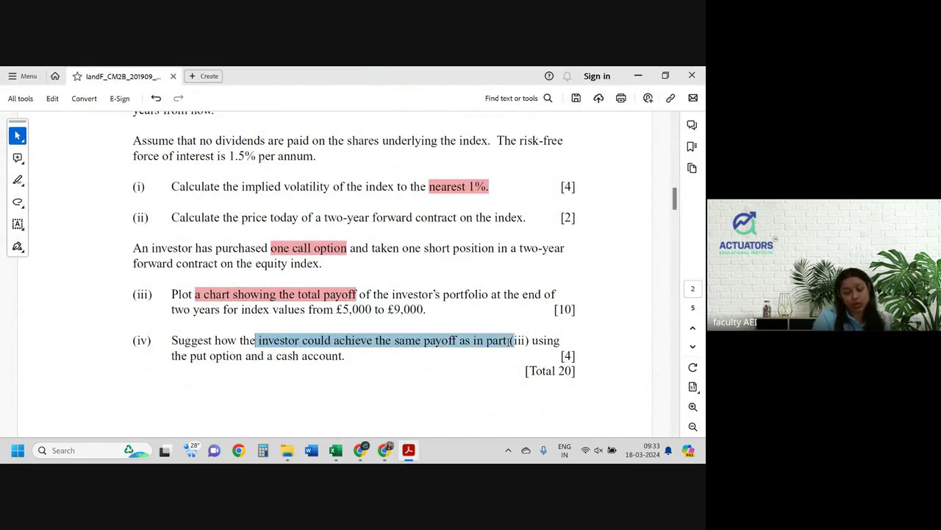
pyautogui.moveTo(190, 358); pyautogui.dragTo(343, 375)
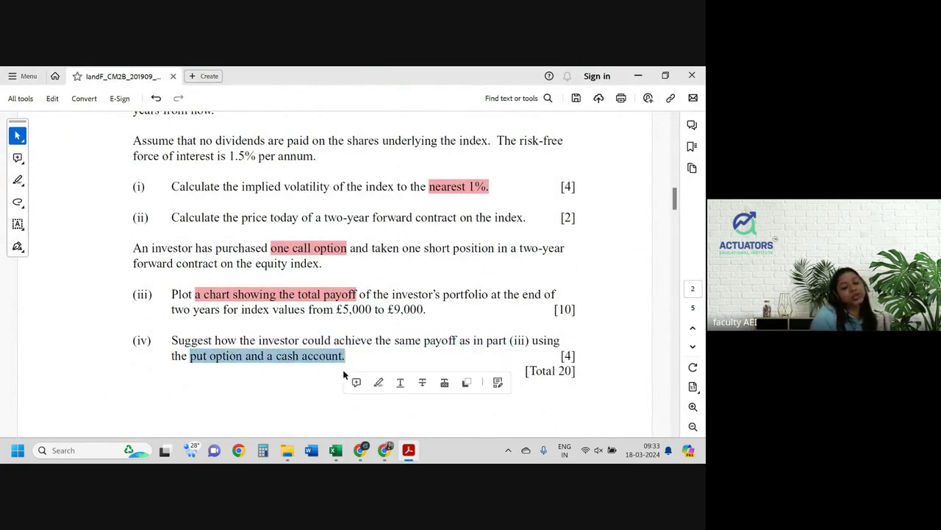
pyautogui.click(378, 383)
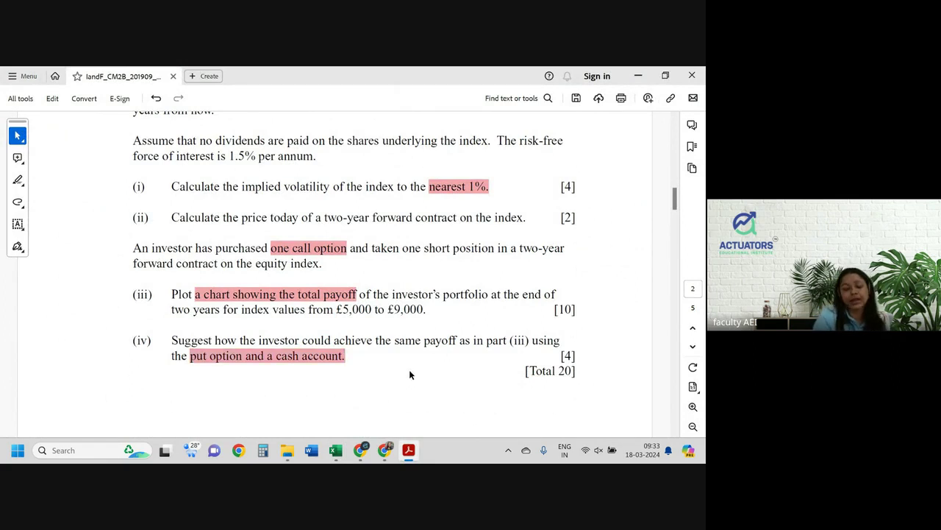
pyautogui.click(336, 448)
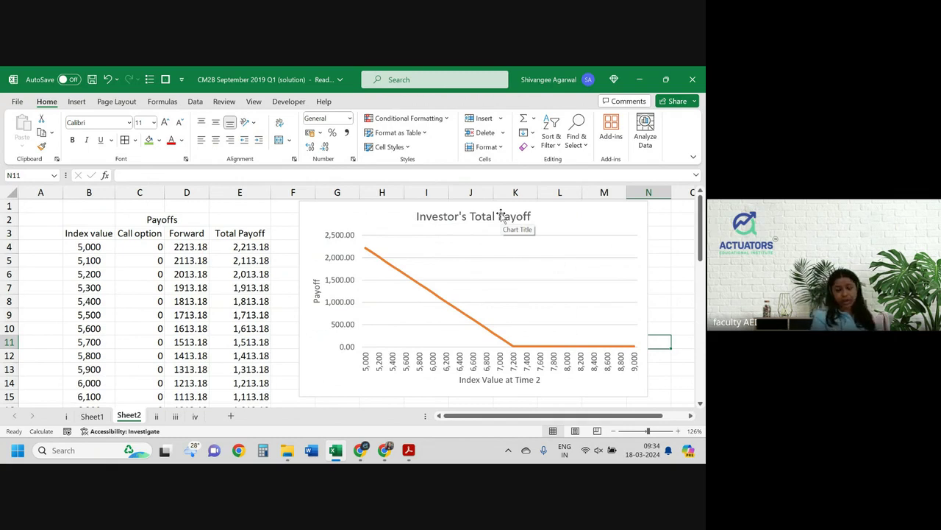
# Check the exam question, then drag the payoff chart further right, leaving blank columns beside the table
pyautogui.hotkey('alt', 'Tab')
pyautogui.hotkey('alt', 'Tab')
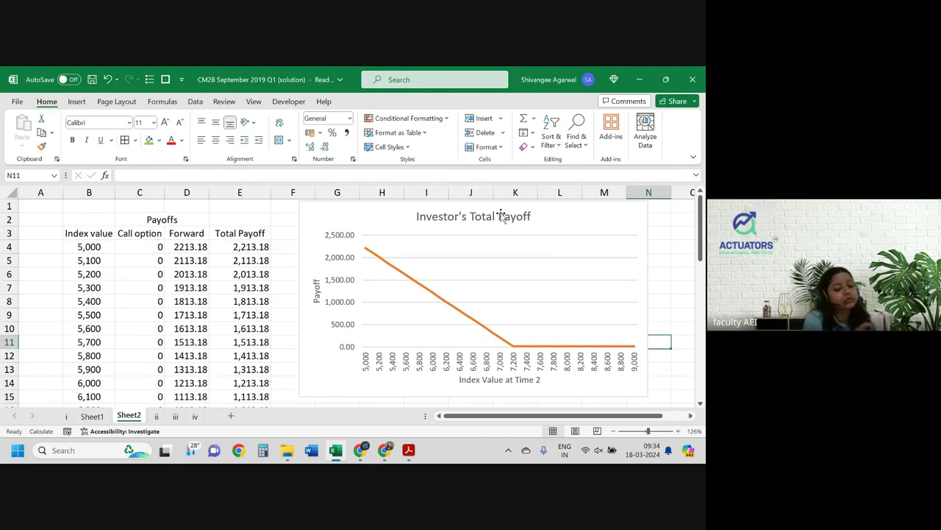
pyautogui.hotkey('alt', 'Tab')
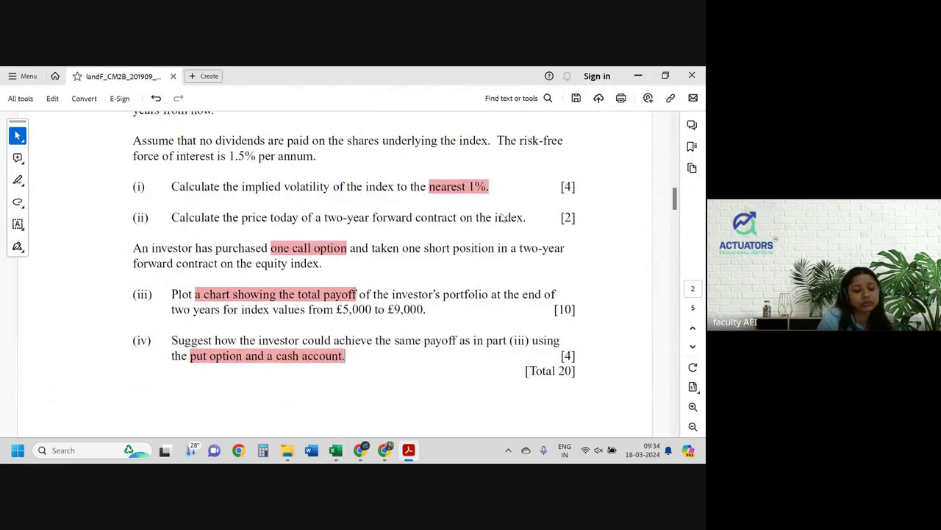
pyautogui.hotkey('alt', 'Tab')
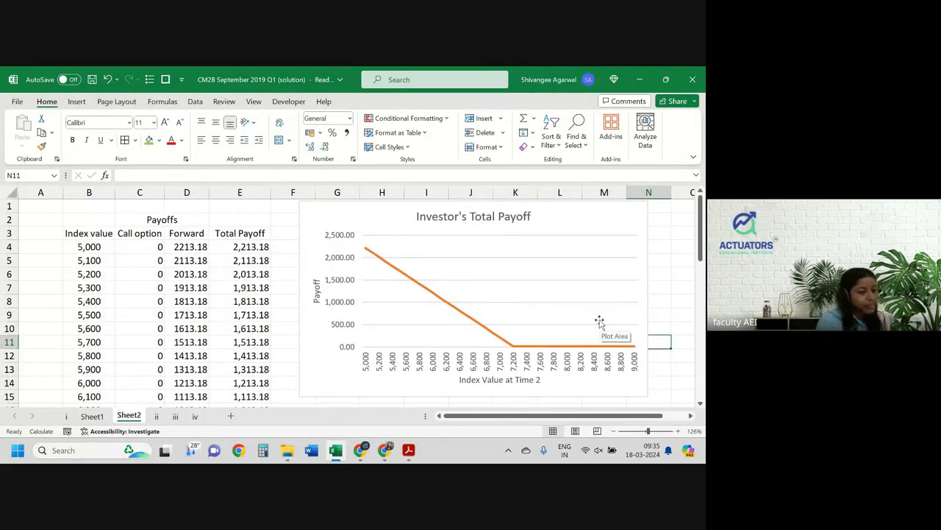
pyautogui.moveTo(306, 213); pyautogui.dragTo(367, 214)
pyautogui.click(294, 221)
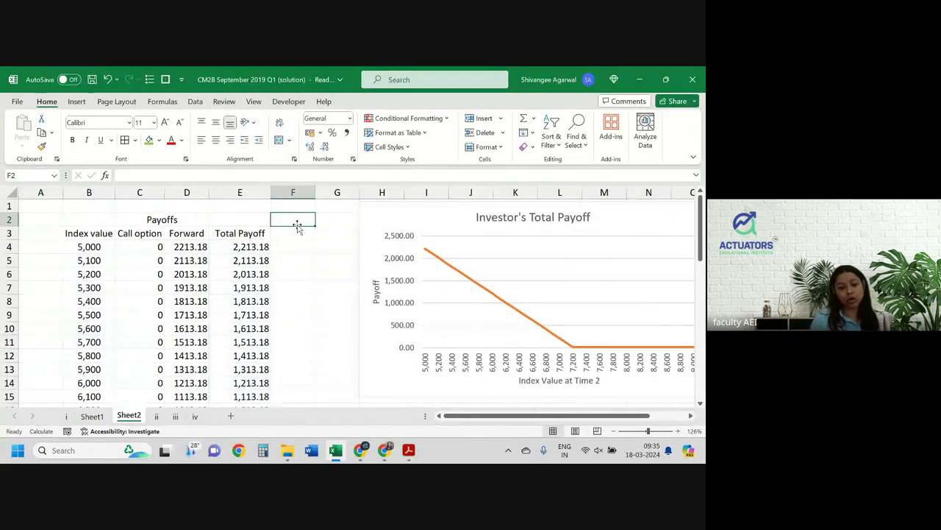
# Delete empty column A so the Payoffs table starts in column A, and nudge the chart right
pyautogui.click(44, 192)
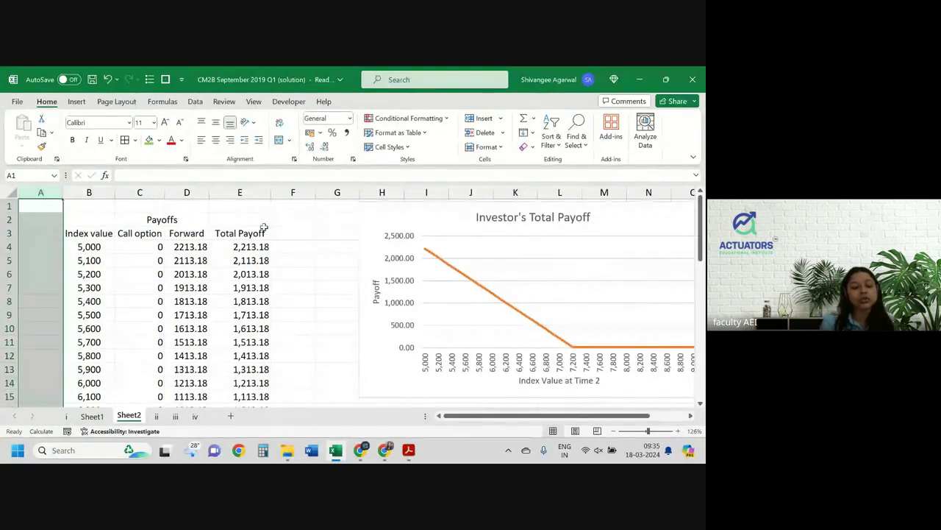
pyautogui.hotkey('ctrl', '-')
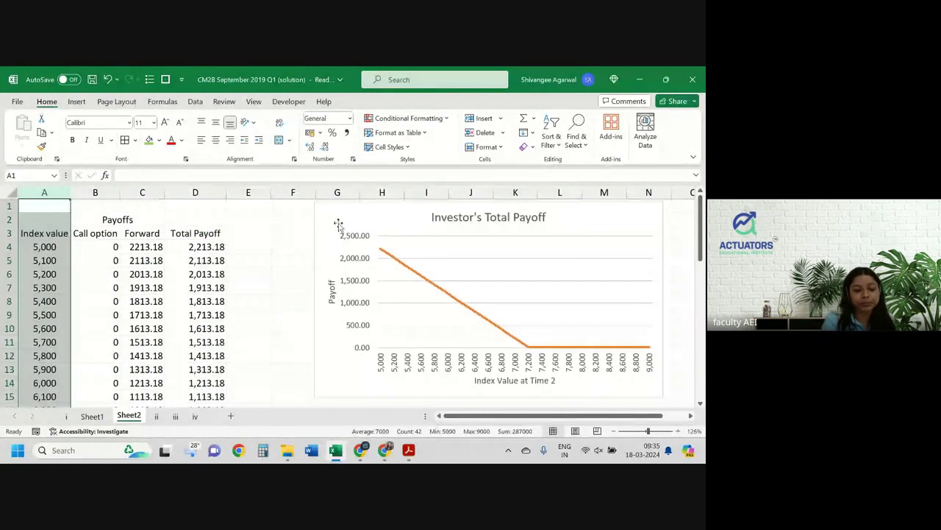
pyautogui.moveTo(339, 214); pyautogui.dragTo(370, 216)
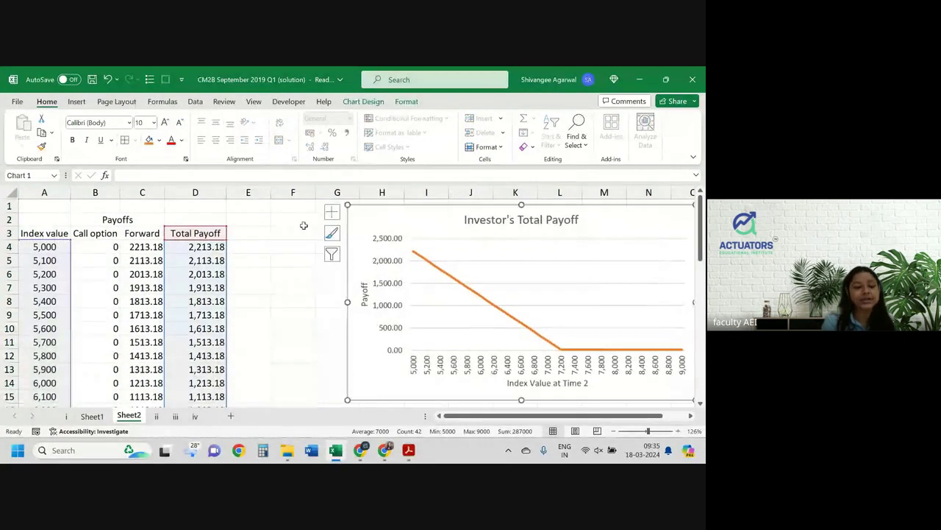
pyautogui.click(263, 219)
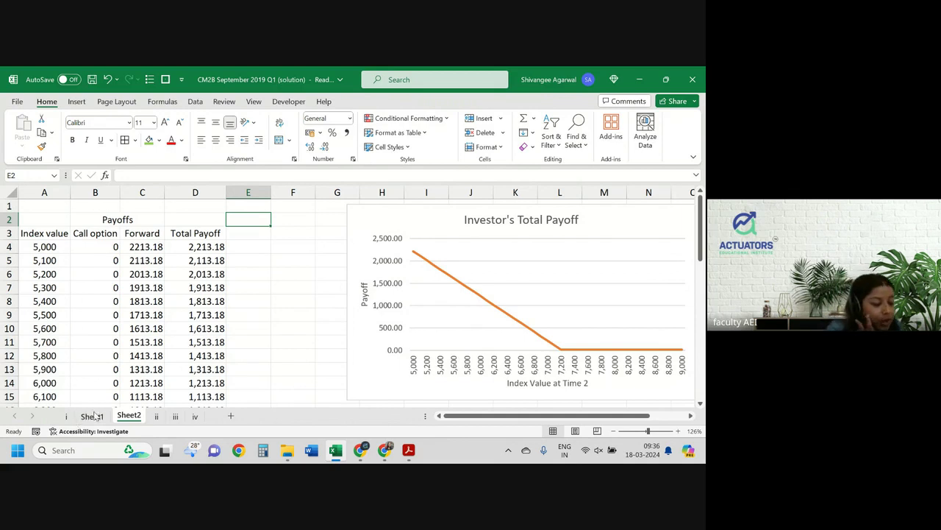
# Go to sheet i and inspect the put value formula in D22 (467.208)
pyautogui.click(92, 417)
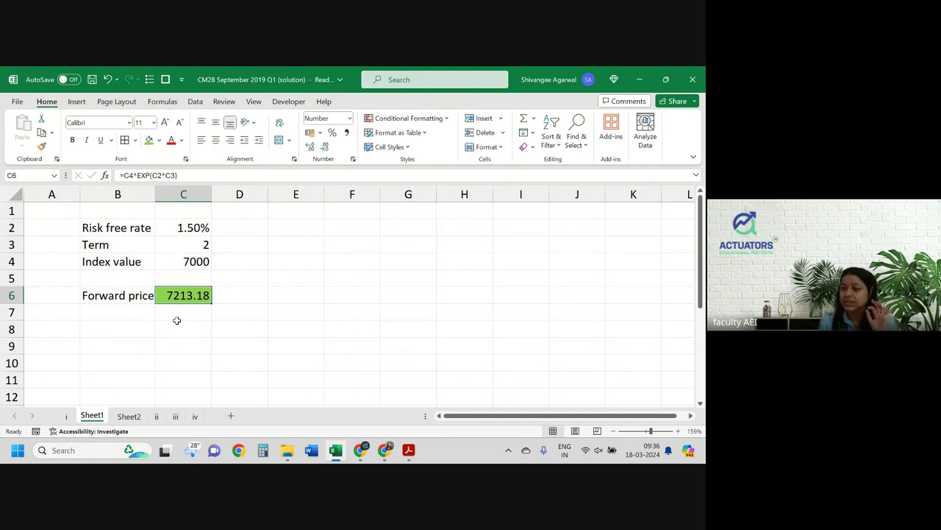
pyautogui.click(67, 417)
pyautogui.click(183, 366)
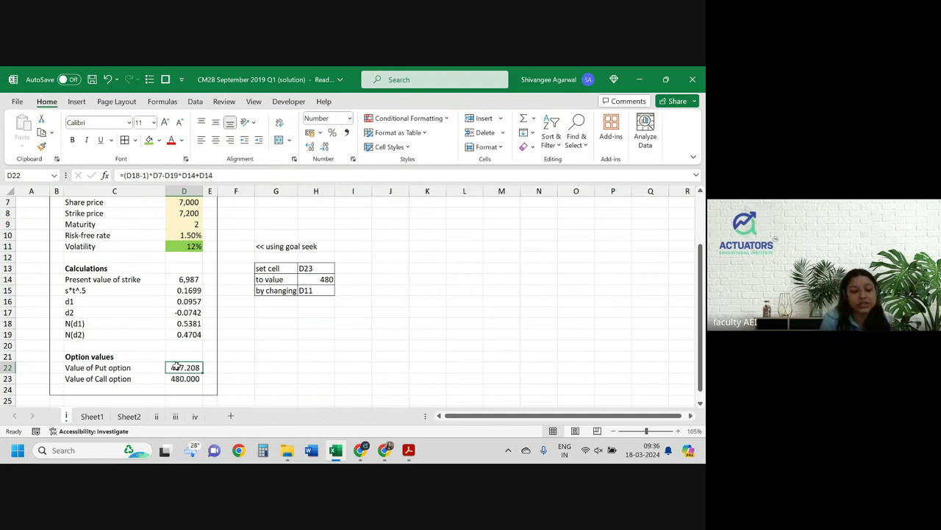
# Enter =D23-D22 in G22 of sheet i, giving the call-minus-put difference 12.792
pyautogui.click(269, 368)
pyautogui.press('Left')
pyautogui.press('Down')
pyautogui.press('Left')
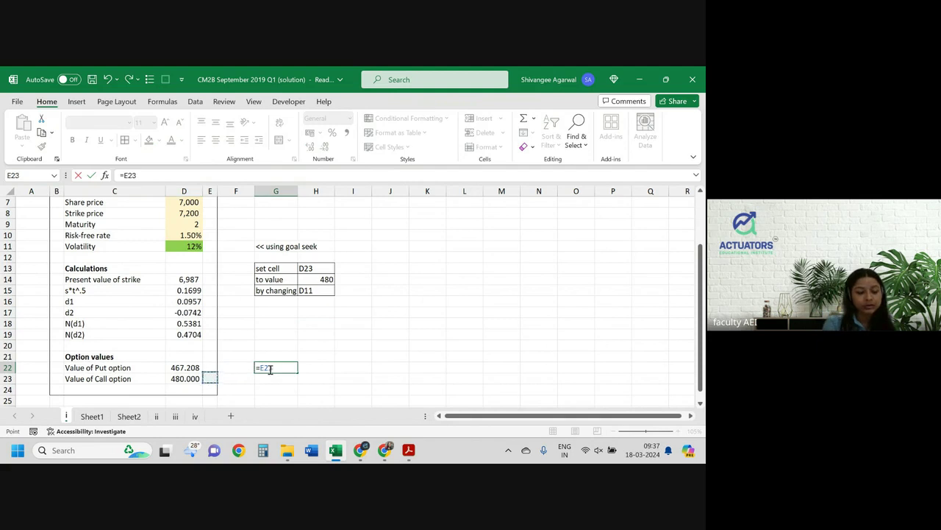
pyautogui.write('-')
pyautogui.press('Left')
pyautogui.press('Up')
pyautogui.press('Left')
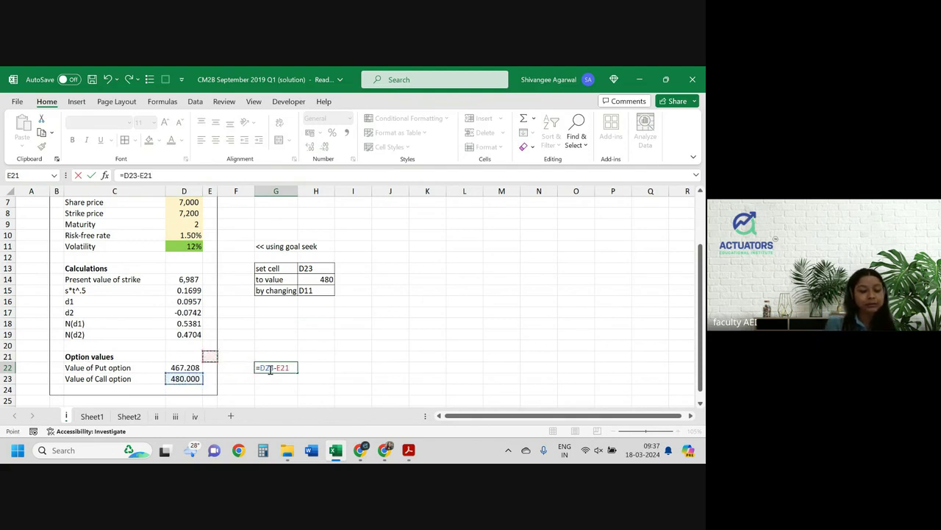
pyautogui.press('Down')
pyautogui.press('Left')
pyautogui.press('Return')
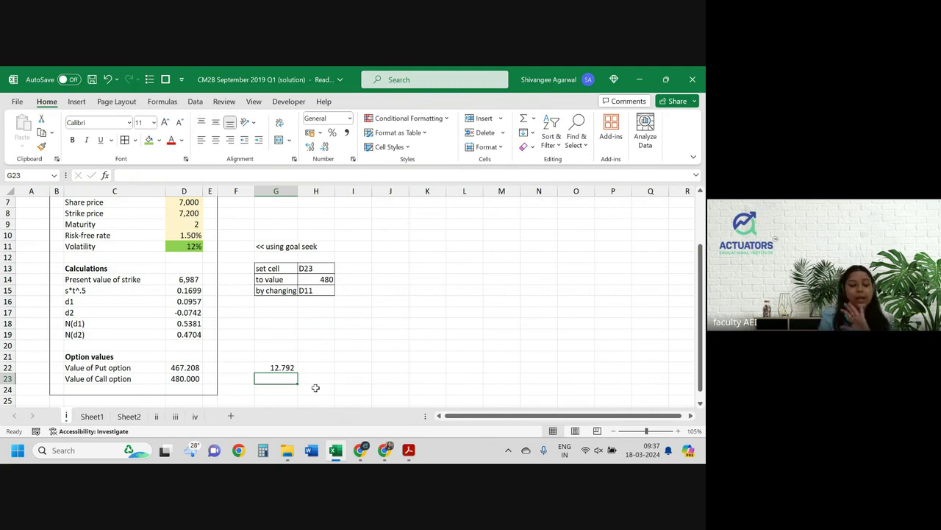
# Link Sheet2 cell E2 to =i!G22, showing the put-call difference 12.79216
pyautogui.rightClick(129, 416)
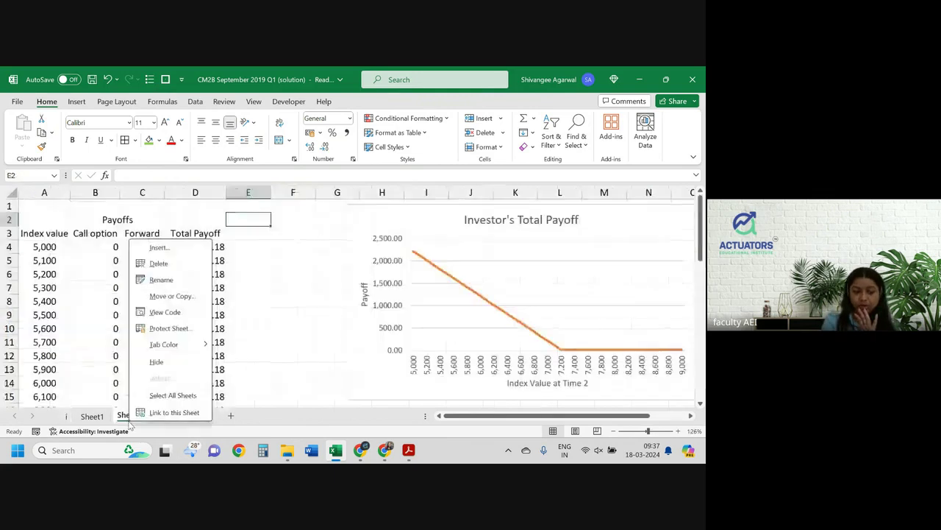
pyautogui.press('Escape')
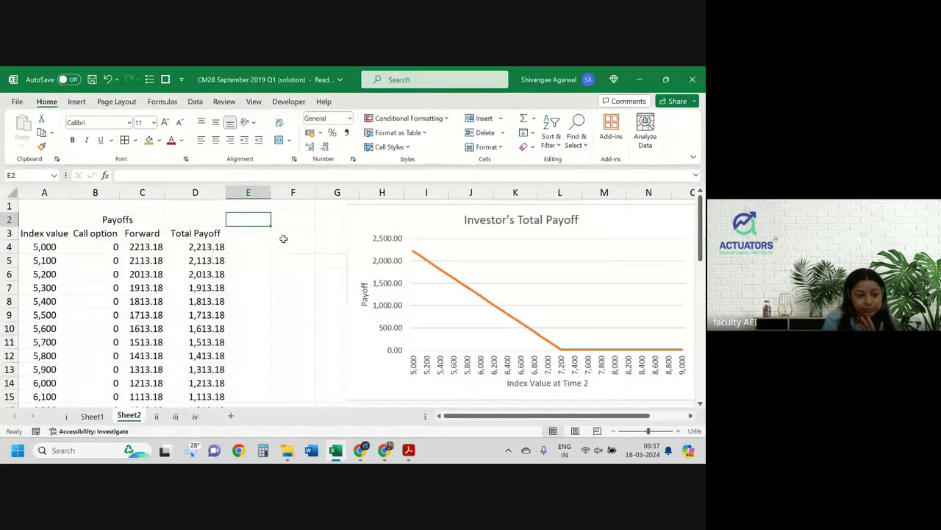
pyautogui.write('=')
pyautogui.hotkey('ctrl', 'pageup')
pyautogui.hotkey('ctrl', 'pageup')
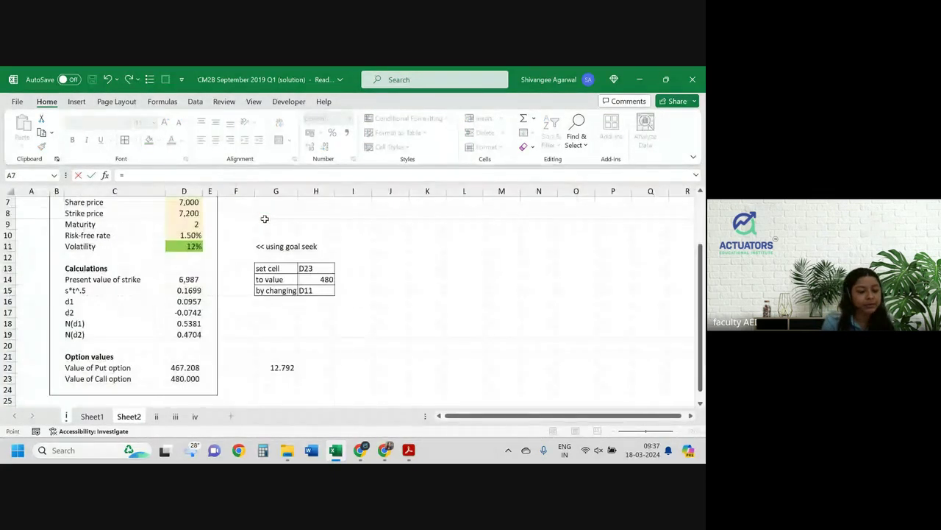
pyautogui.click(289, 366)
pyautogui.press('Return')
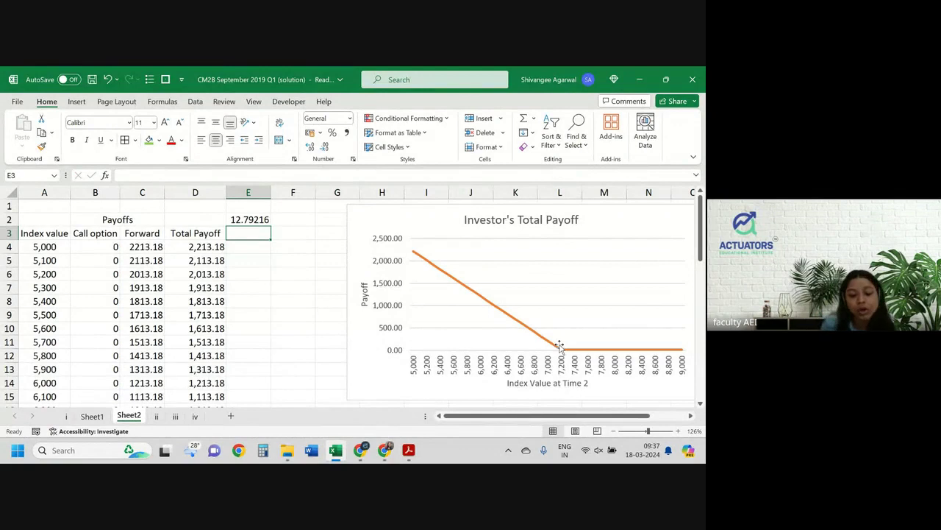
pyautogui.moveTo(561, 352)
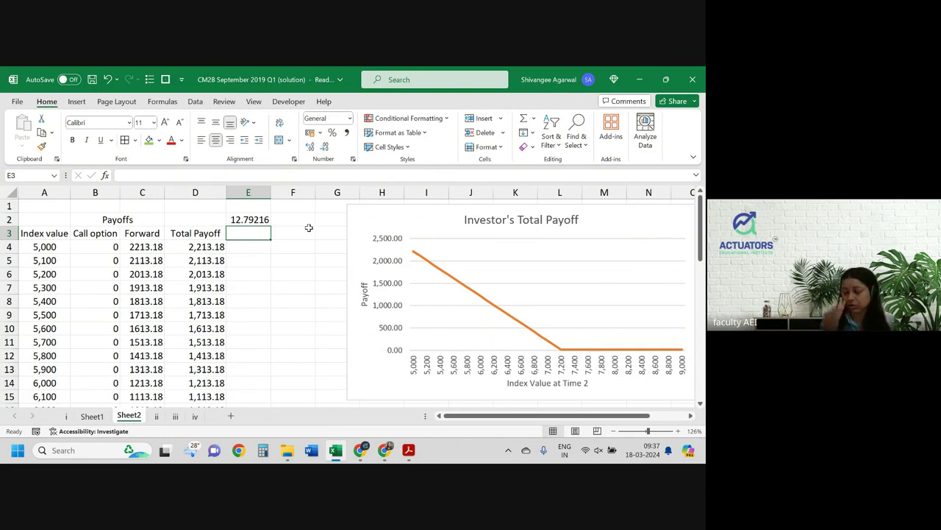
# Enter =E2*EXP(1.5*2) in F2 to accumulate the put-call difference over two years
pyautogui.press('Up')
pyautogui.press('Right')
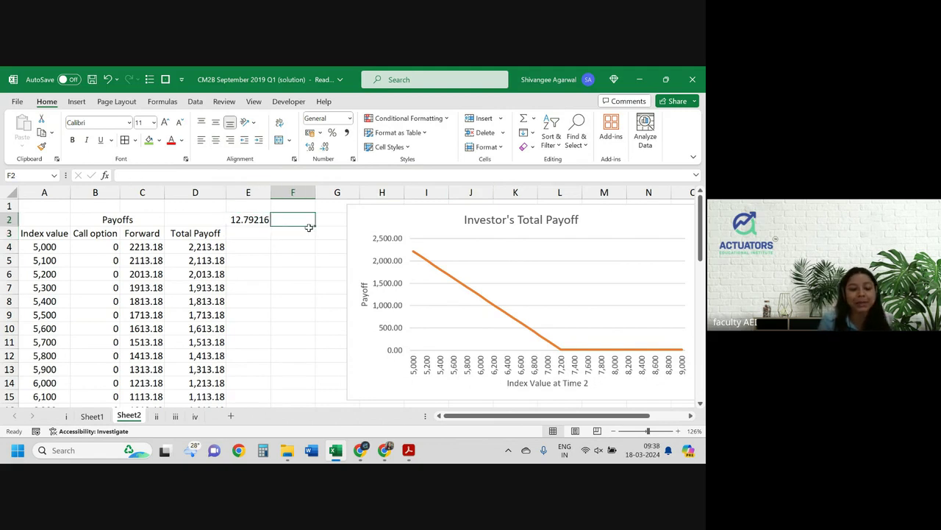
pyautogui.write('=')
pyautogui.press('Left')
pyautogui.write('*')
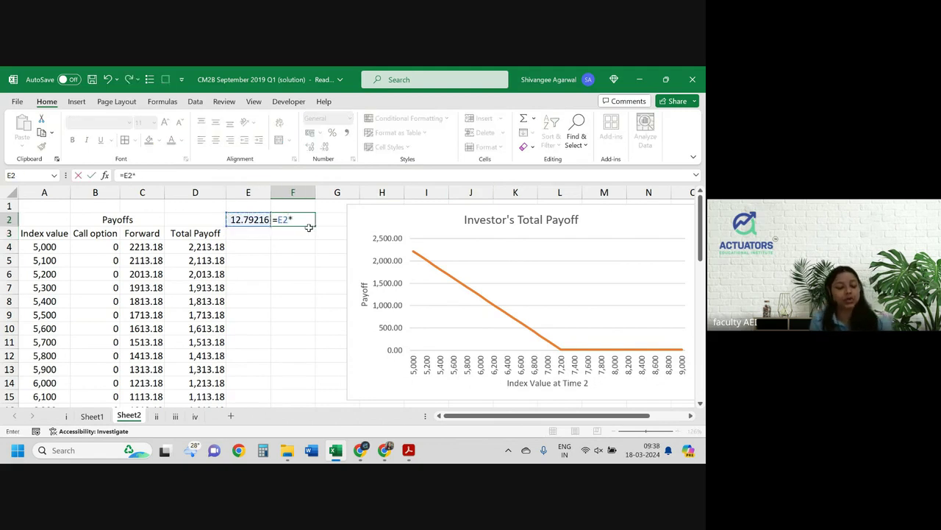
pyautogui.write('exp(')
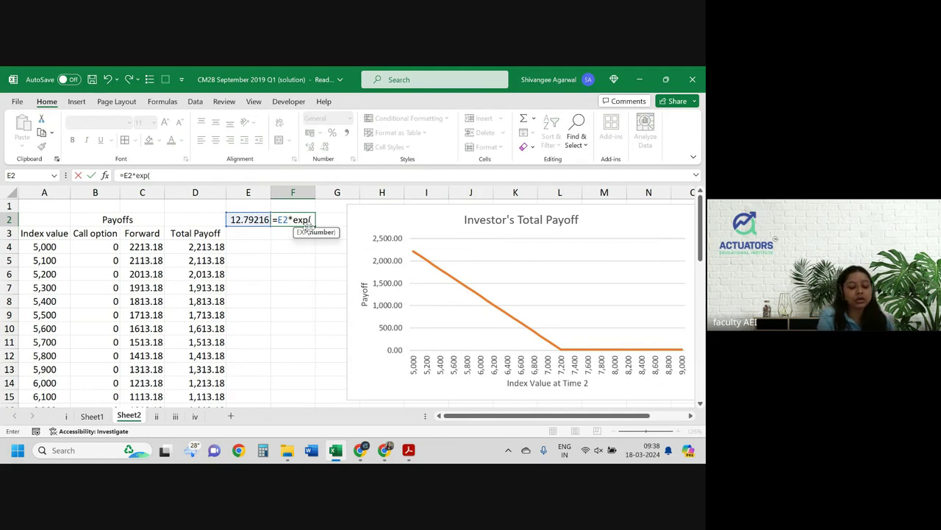
pyautogui.write('1.5*')
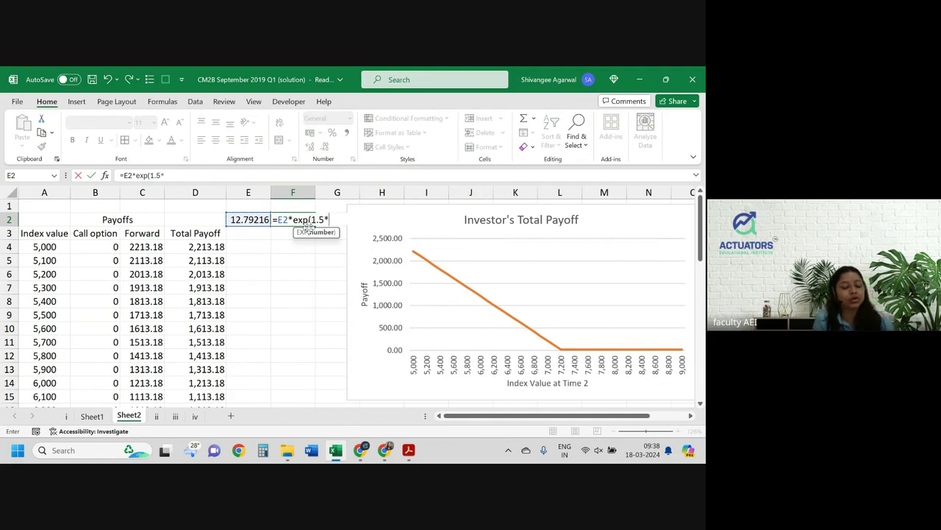
pyautogui.write('2)')
pyautogui.hotkey('ctrl', 'Return')
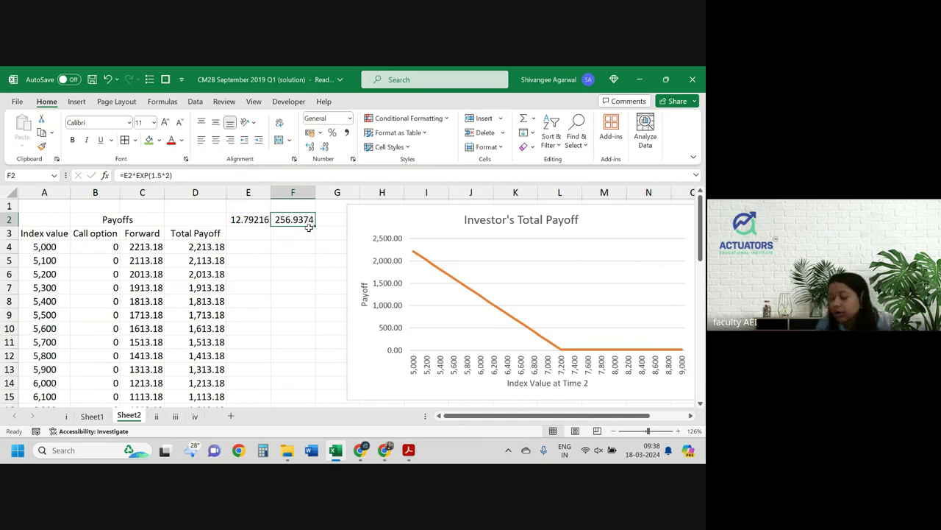
# Compare the F2 accumulation formula with the linked call-minus-put difference in E2
pyautogui.press('Left')
pyautogui.press('Right')
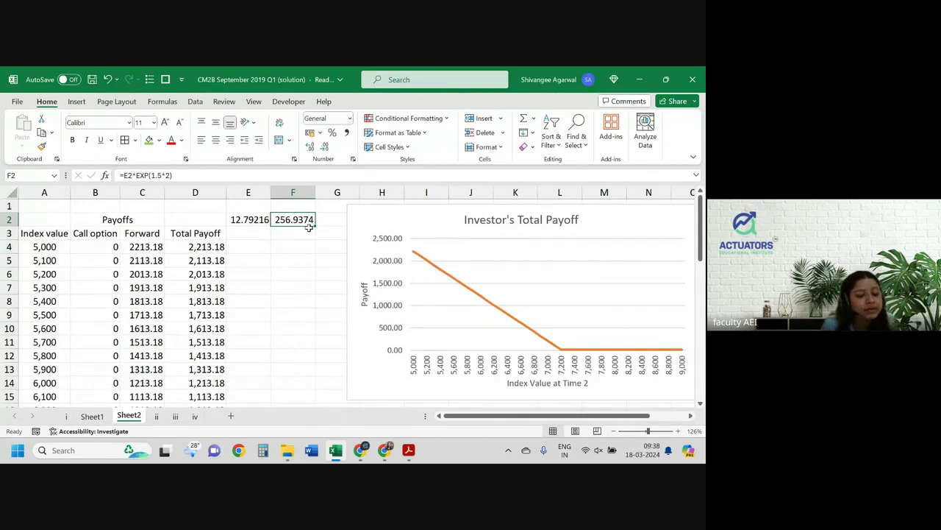
pyautogui.press('Left')
pyautogui.press('Down')
pyautogui.press('Up')
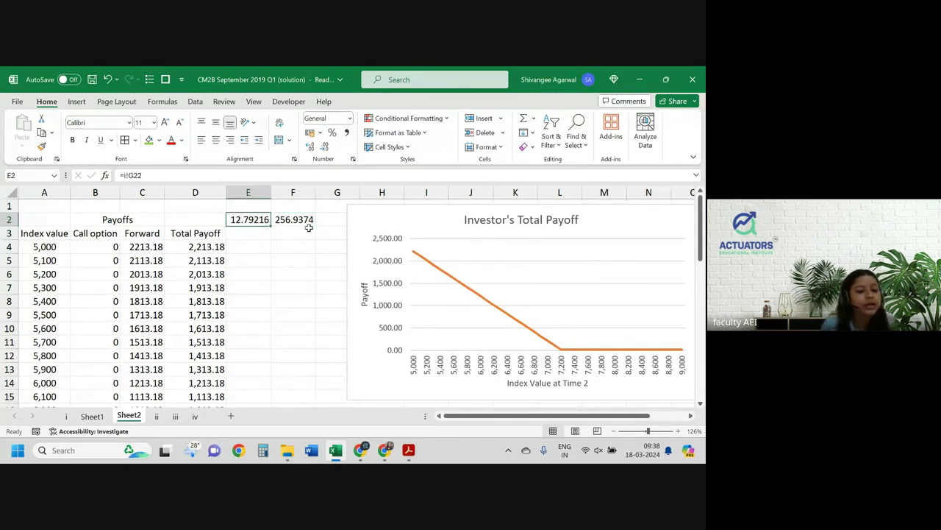
pyautogui.press('Right')
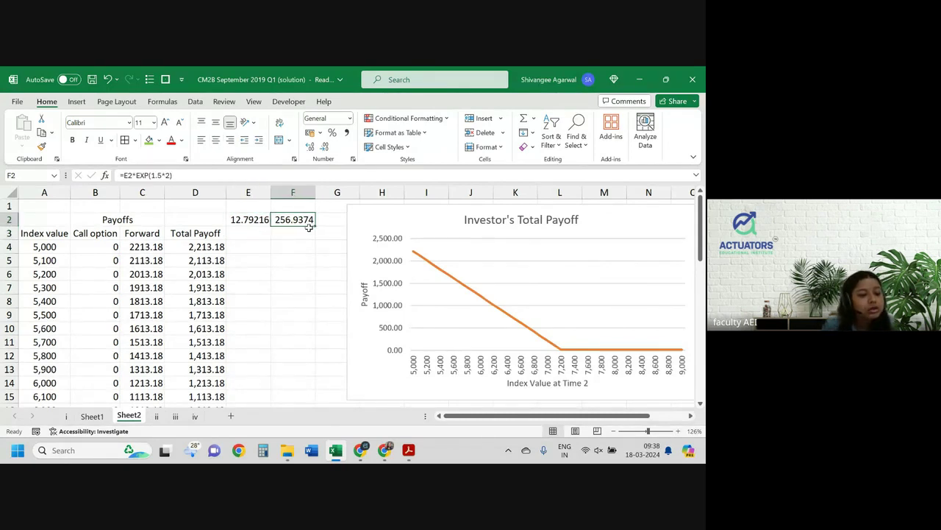
pyautogui.press('Left')
pyautogui.press('Right')
pyautogui.press('Left')
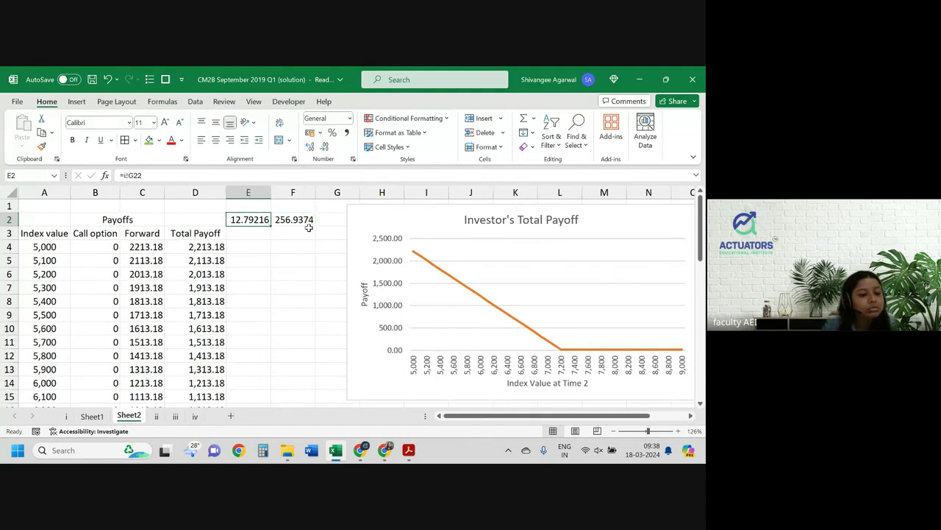
pyautogui.press('Right')
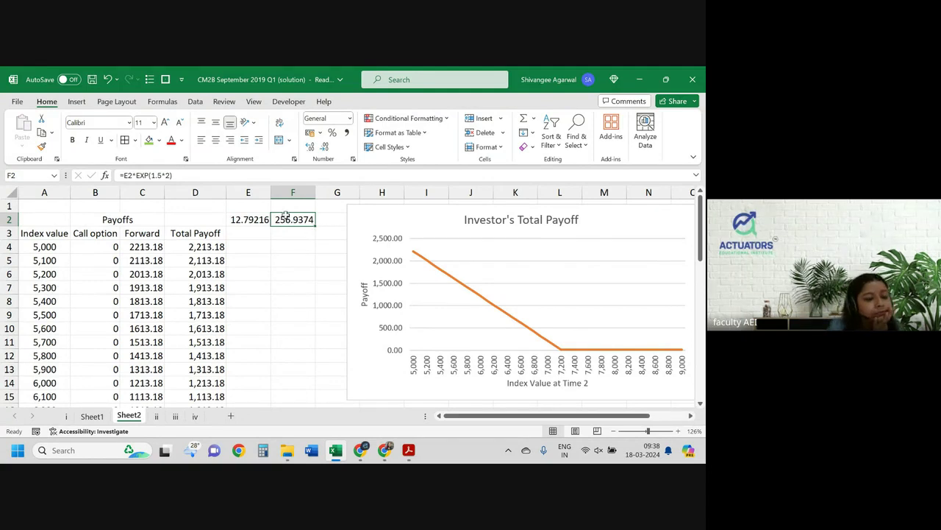
# Correct F2 to =E2*EXP(1.5%*2) so the rate is 1.5%, giving 13.18174
pyautogui.doubleClick(287, 216)
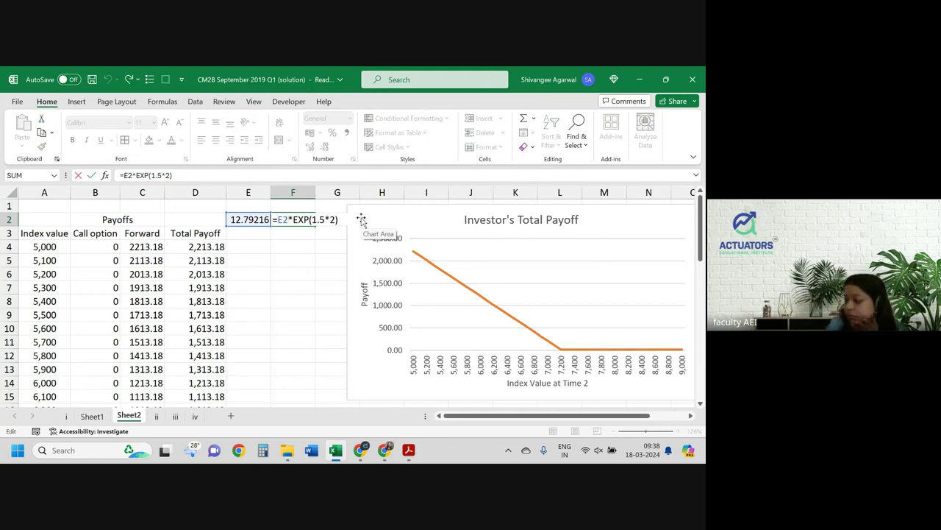
pyautogui.click(323, 219)
pyautogui.write('%')
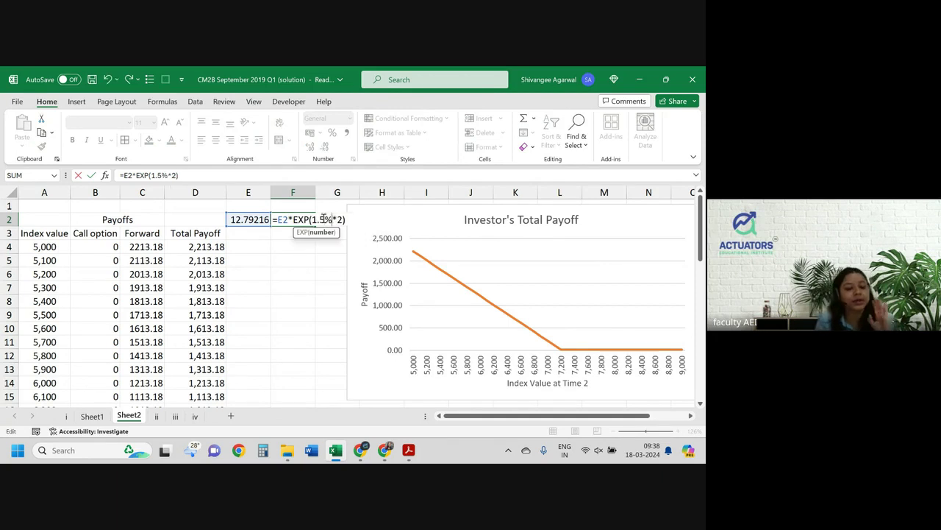
pyautogui.hotkey('ctrl', 'Return')
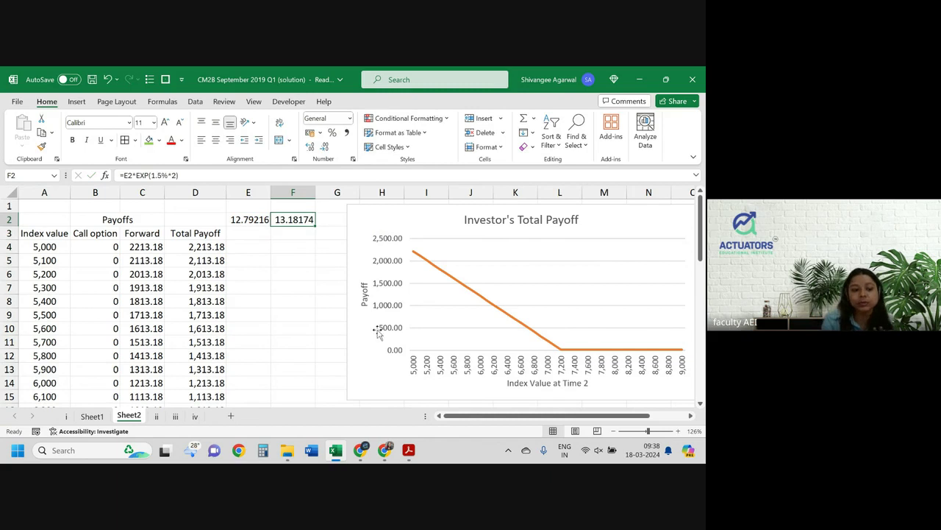
pyautogui.scroll(-7, 378, 333)
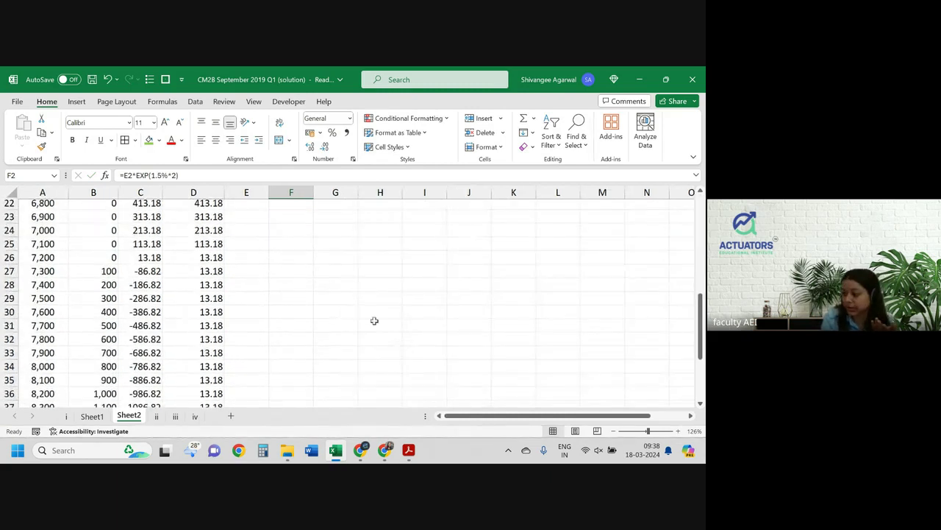
pyautogui.scroll(7, 376, 324)
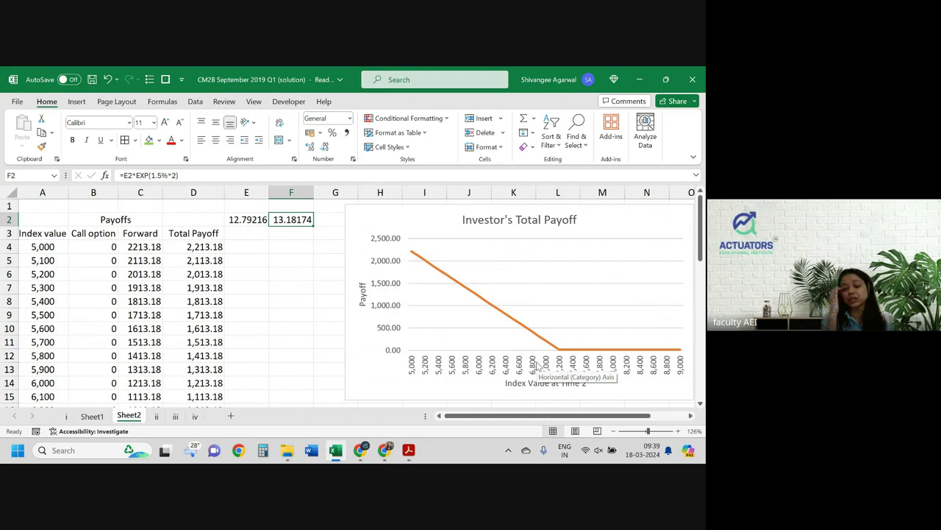
pyautogui.press('Return')
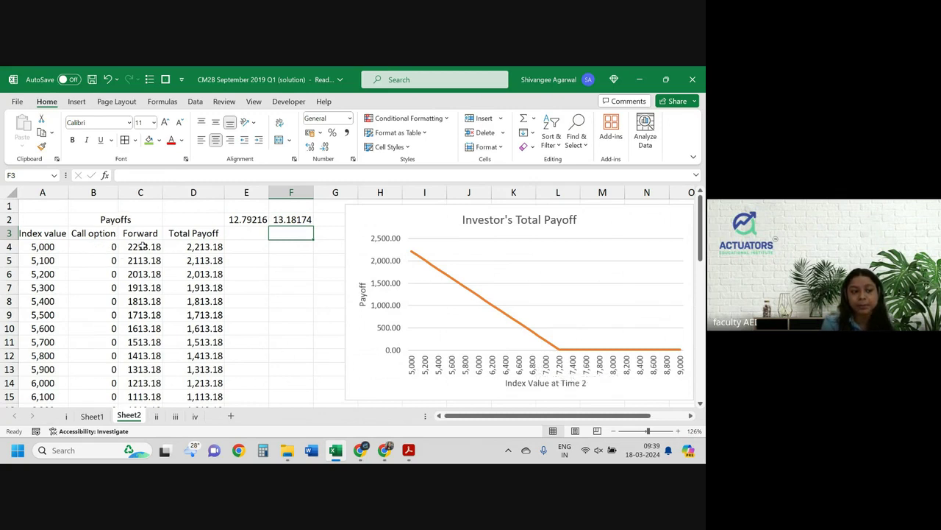
pyautogui.moveTo(141, 247); pyautogui.dragTo(157, 343)
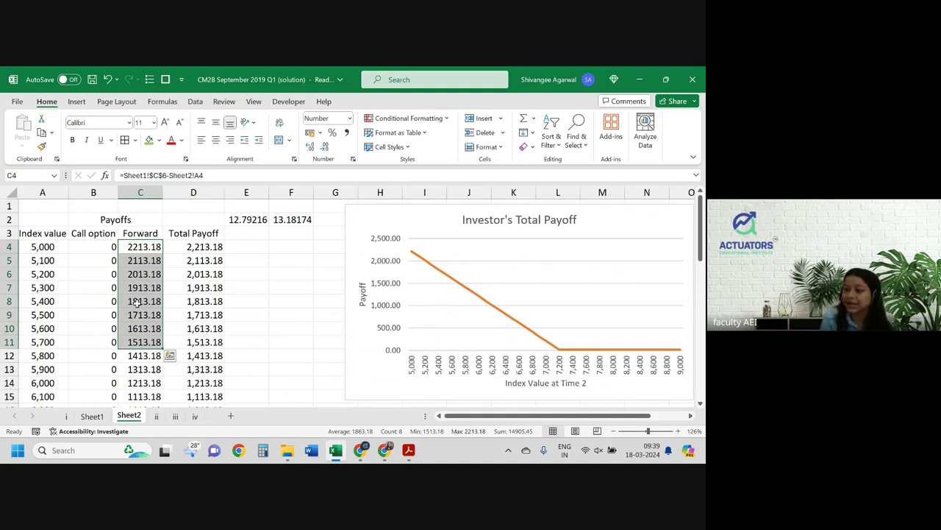
pyautogui.click(138, 247)
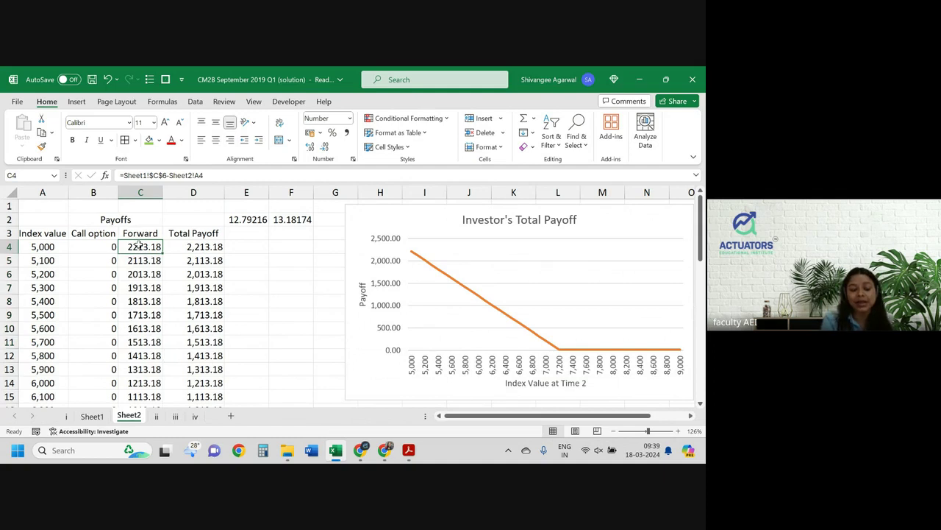
pyautogui.click(287, 220)
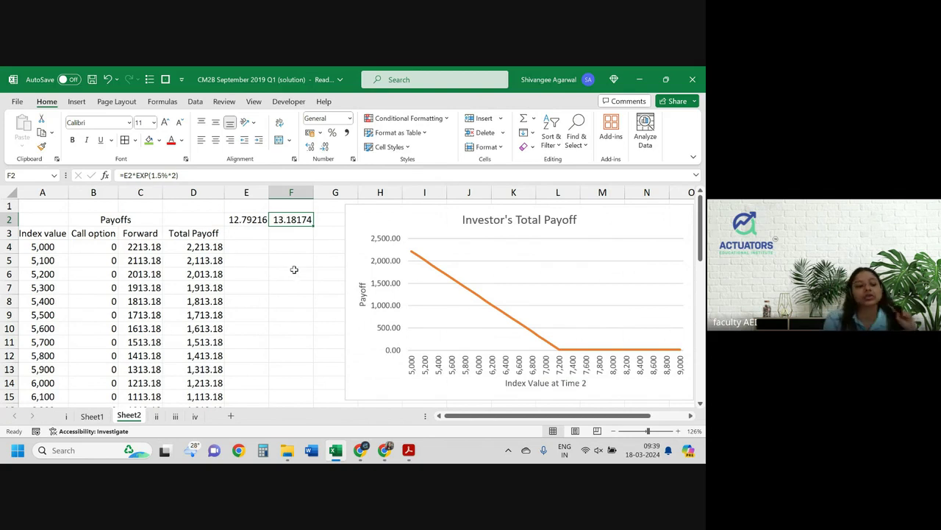
pyautogui.click(152, 246)
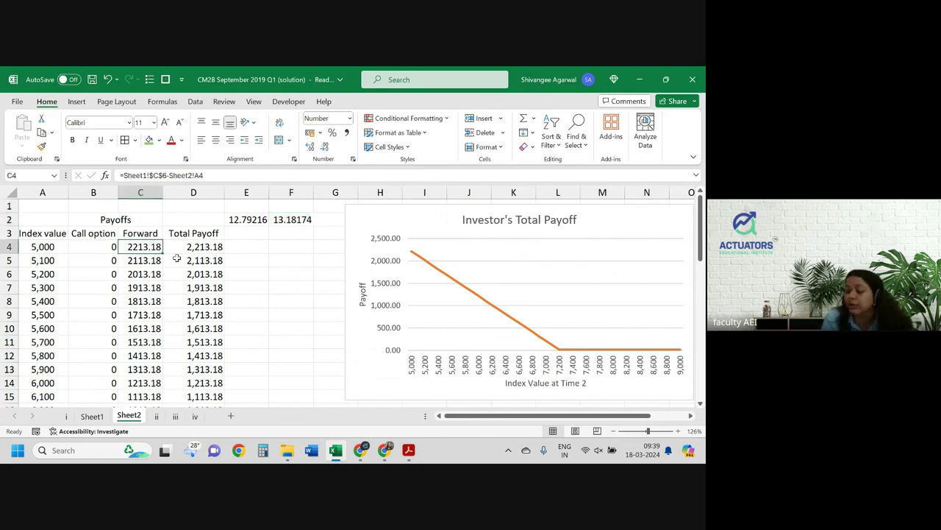
pyautogui.click(97, 416)
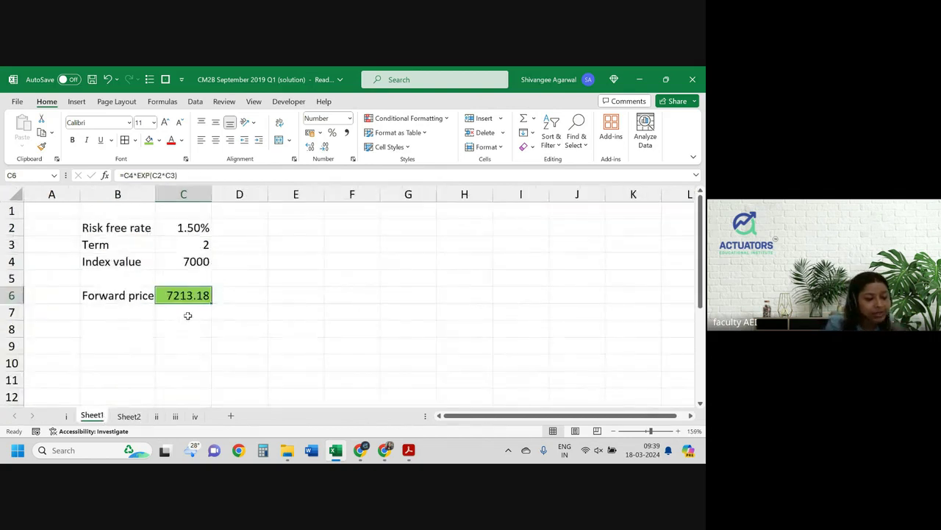
pyautogui.click(131, 416)
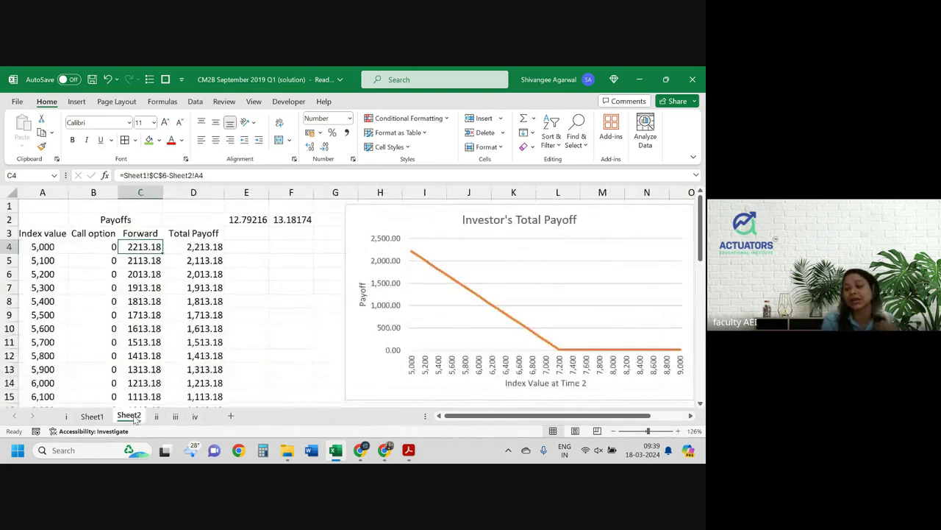
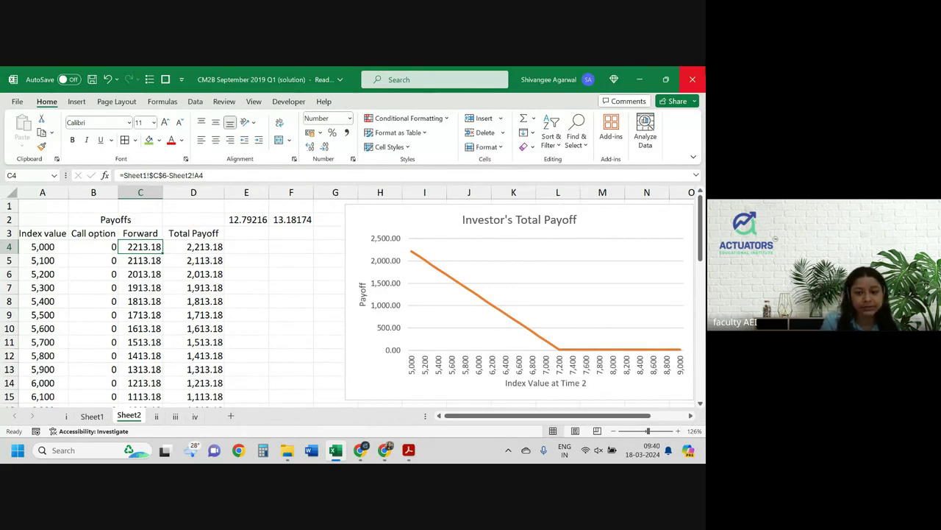
# Close the Q1 solution workbook without saving and locate question 2 in the exam paper
pyautogui.click(692, 79)
pyautogui.click(412, 280)
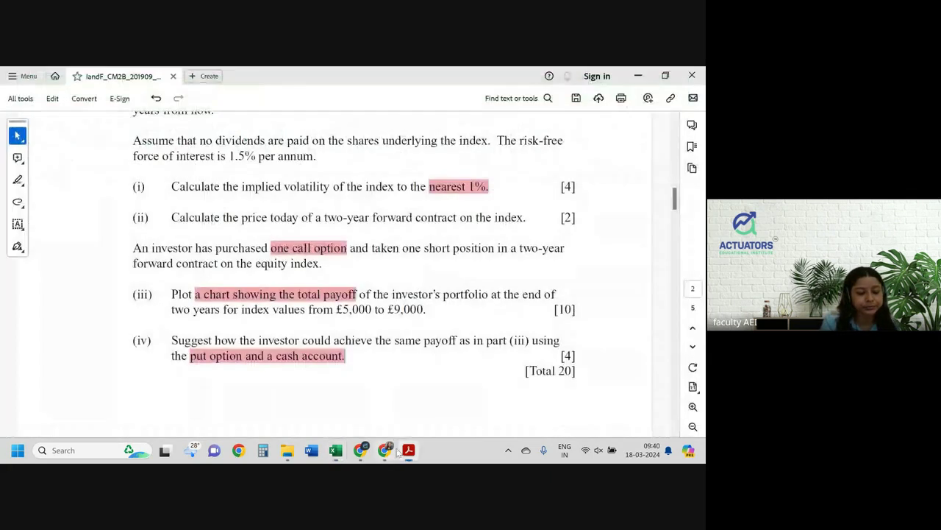
pyautogui.scroll(-8, 295, 320)
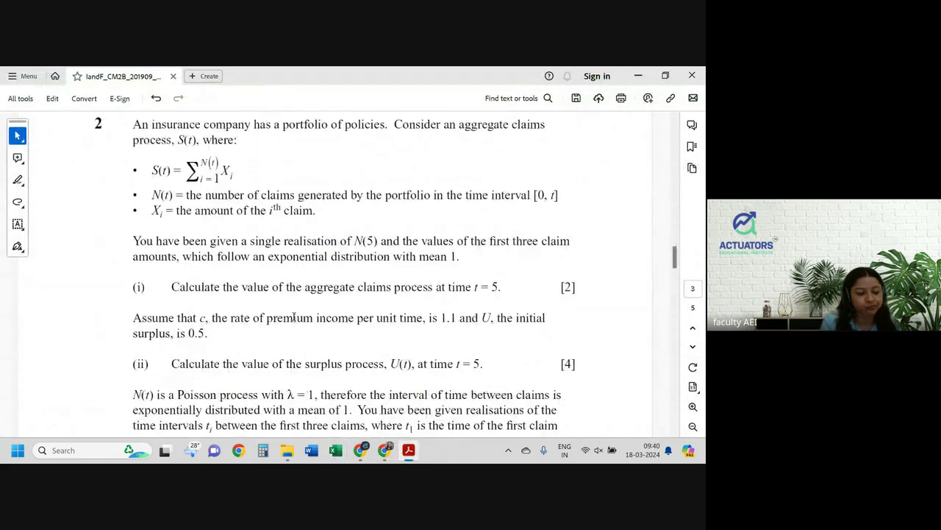
pyautogui.scroll(1, 293, 317)
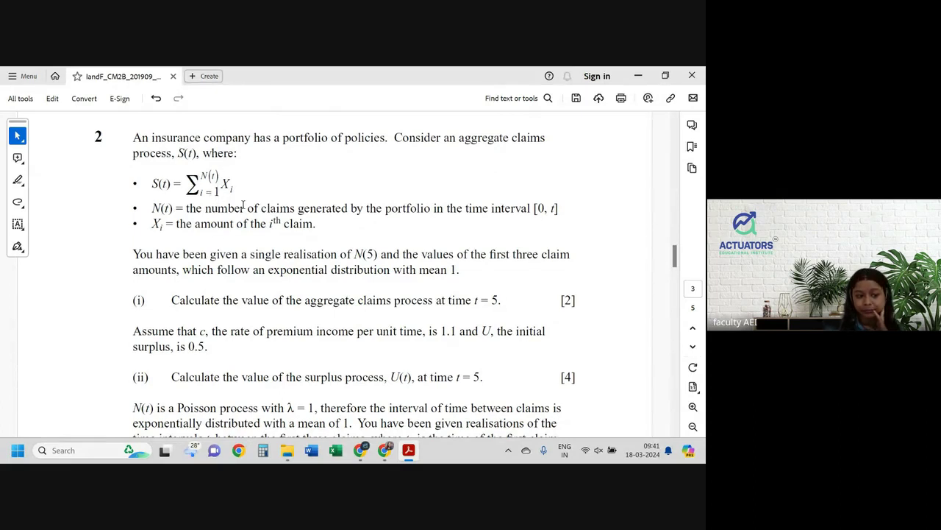
# Select key wording in question 2: the N(t) definition, 'the ith claim', and 'N(5) and'
pyautogui.moveTo(348, 208); pyautogui.dragTo(234, 224)
pyautogui.click(369, 208)
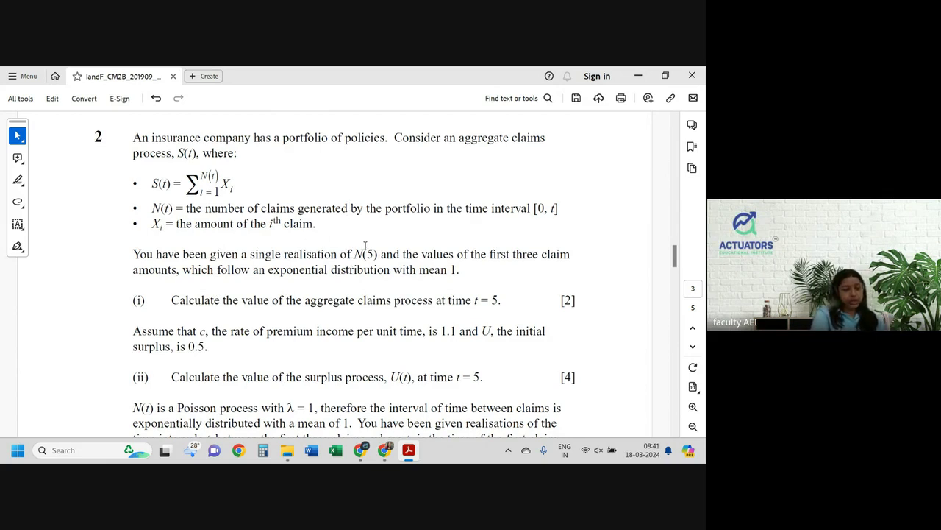
pyautogui.moveTo(258, 223); pyautogui.dragTo(321, 229)
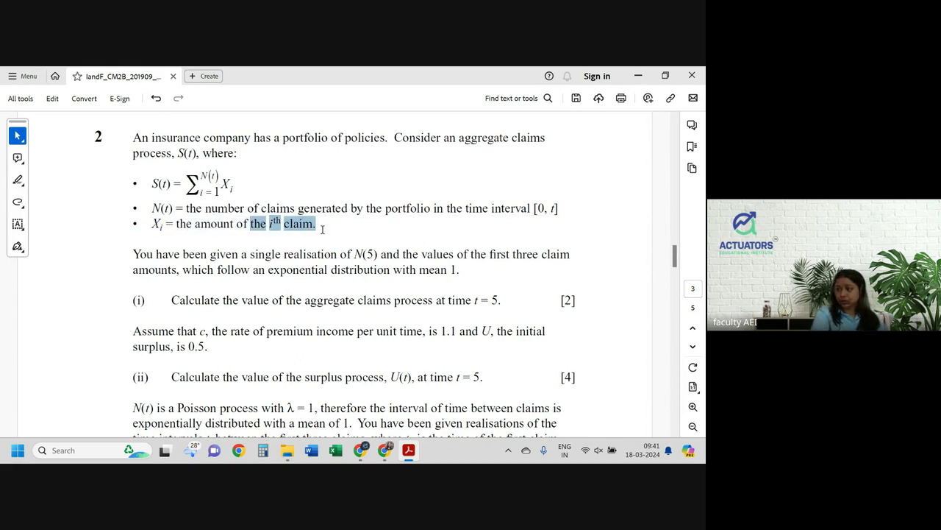
pyautogui.click(243, 255)
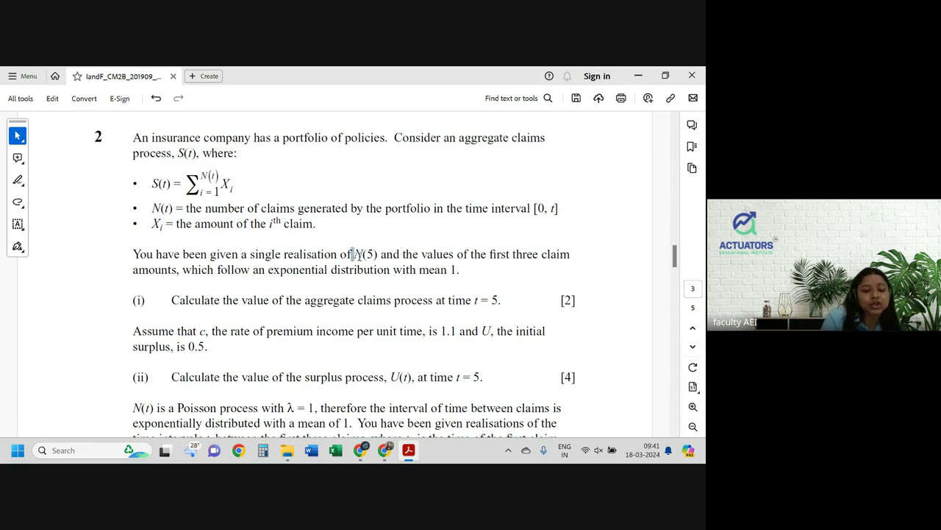
pyautogui.moveTo(352, 253); pyautogui.dragTo(381, 254)
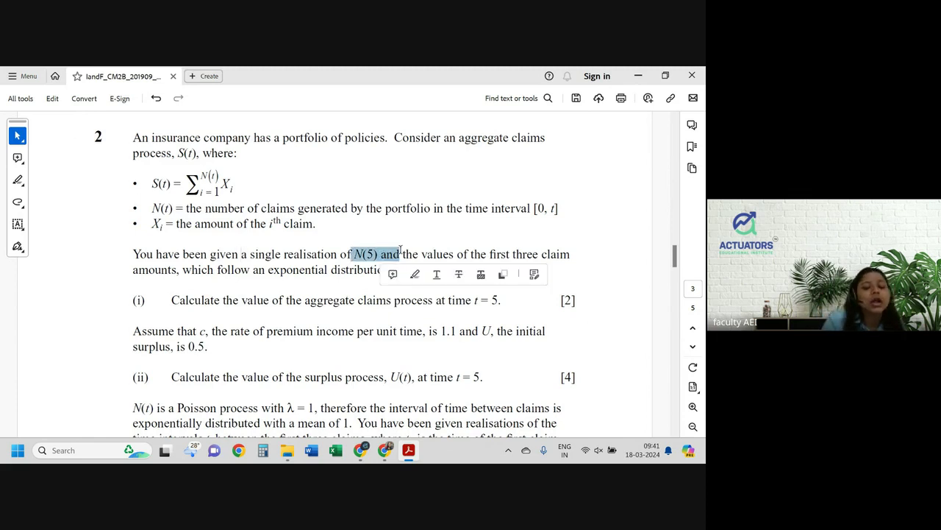
# Open the CM2B September 2019 Q2 (solution) workbook from the solution files folder
pyautogui.click(286, 450)
pyautogui.click(211, 189)
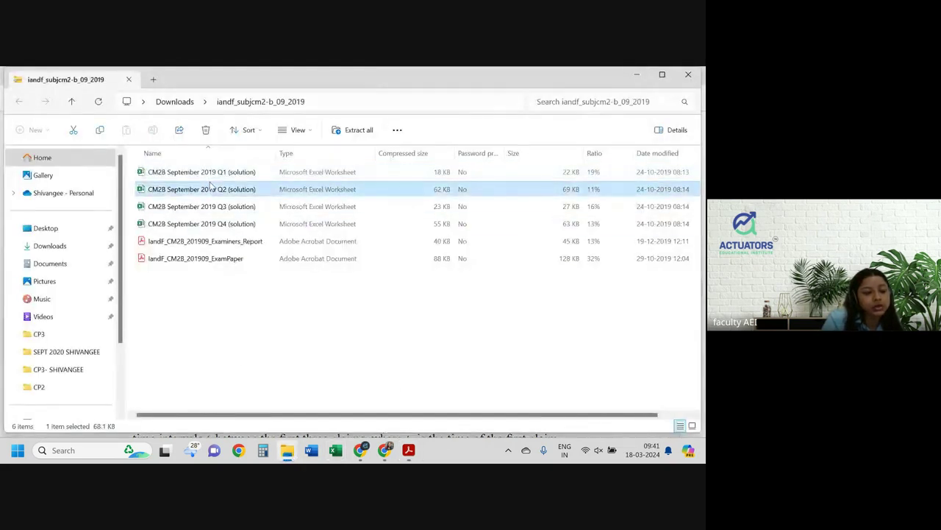
pyautogui.doubleClick(211, 189)
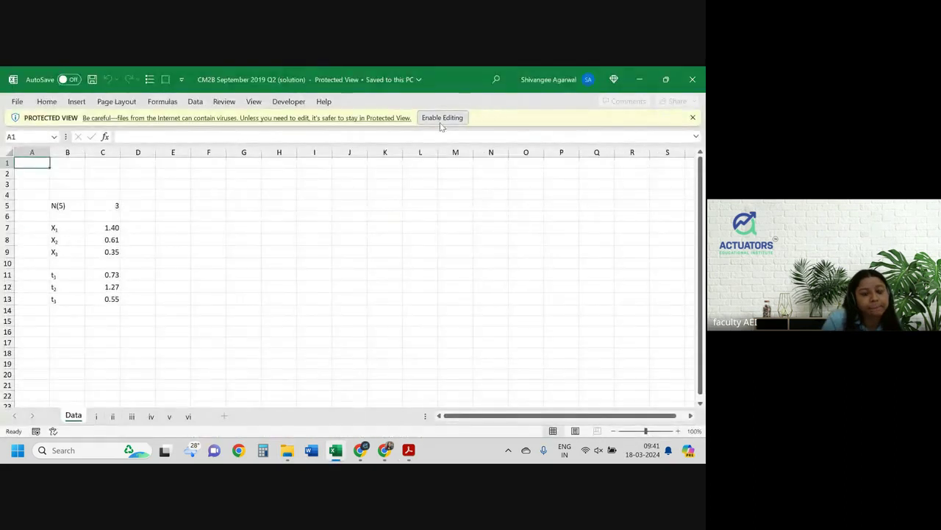
# Enable editing on the Q2 workbook and select the N(5) value 3 in C5
pyautogui.click(441, 120)
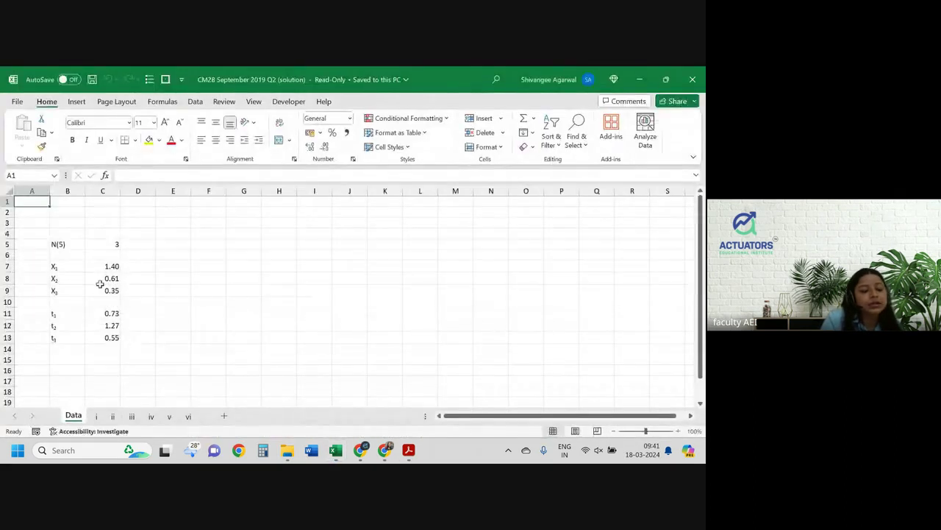
pyautogui.click(105, 245)
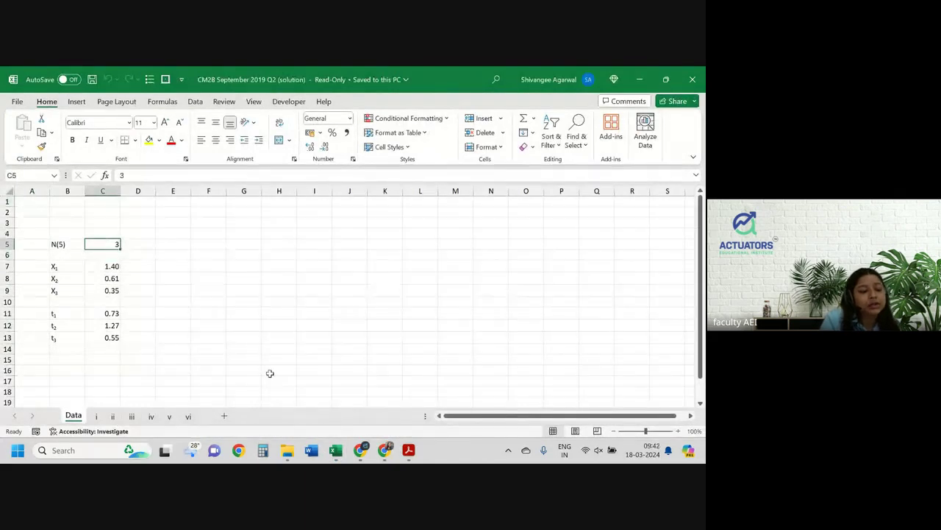
pyautogui.scroll(1, 270, 373)
pyautogui.scroll(-1, 355, 376)
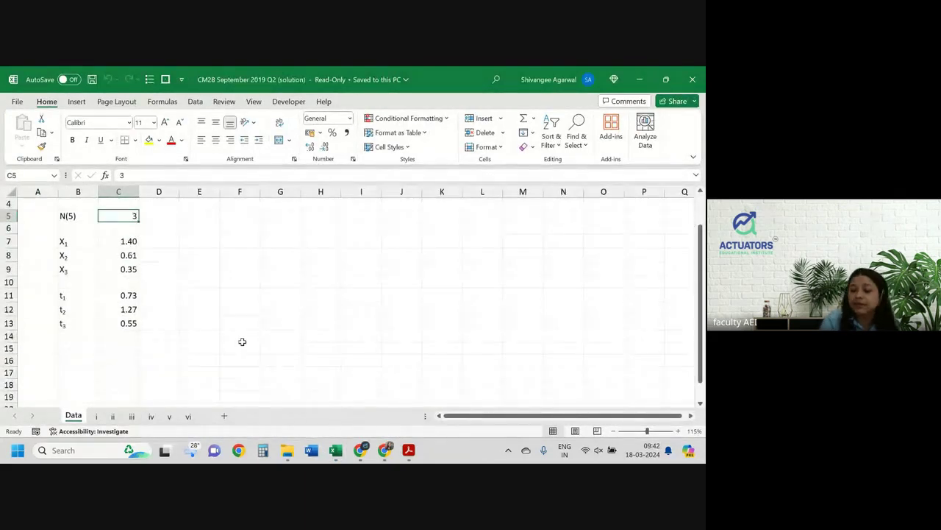
# Switch back to question 2 in the exam paper
pyautogui.hotkey('alt', 'Tab')
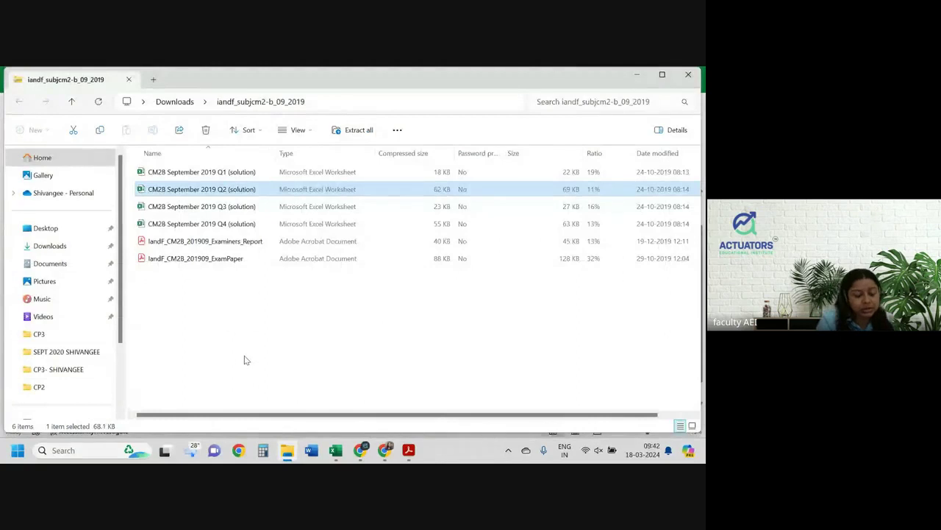
pyautogui.hotkey('alt', 'Tab')
pyautogui.press('Tab')
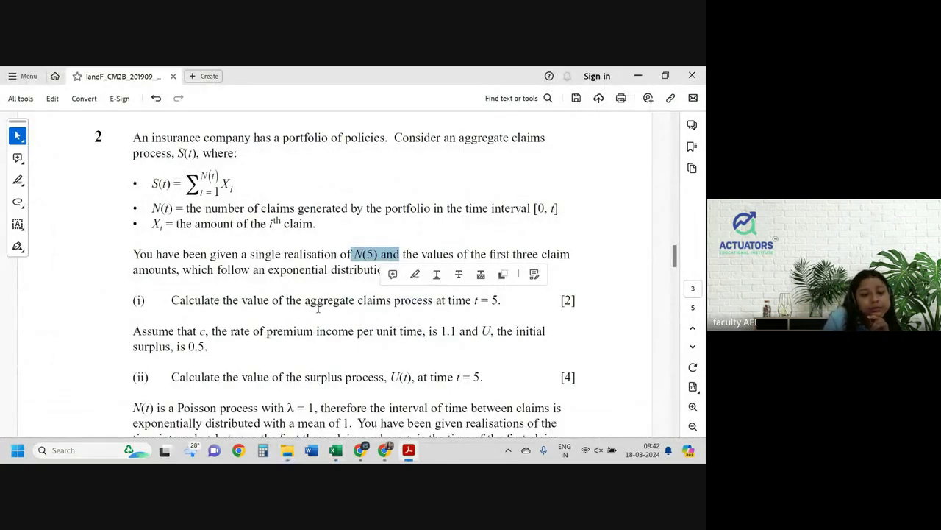
# Compare the first three claim values in question 2 with claim amounts 1.40 and 0.61 in the workbook
pyautogui.click(354, 295)
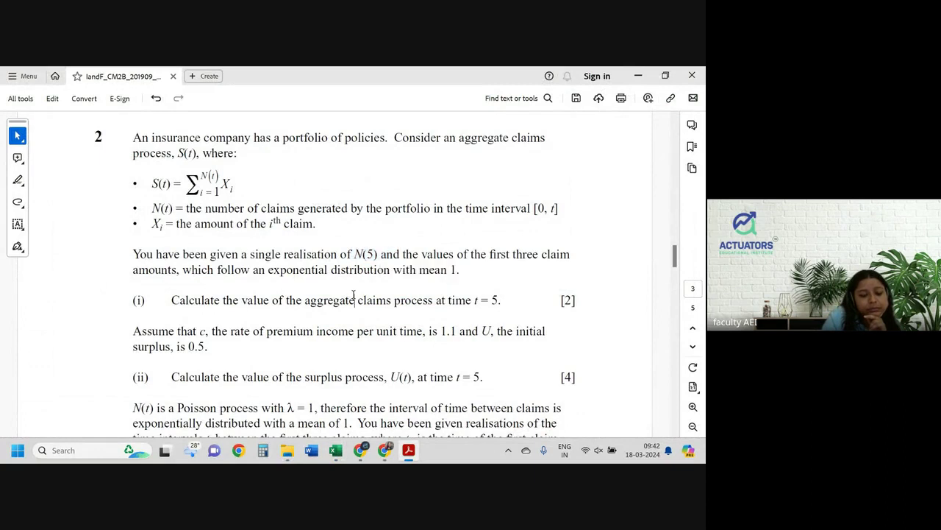
pyautogui.moveTo(403, 254); pyautogui.dragTo(559, 257)
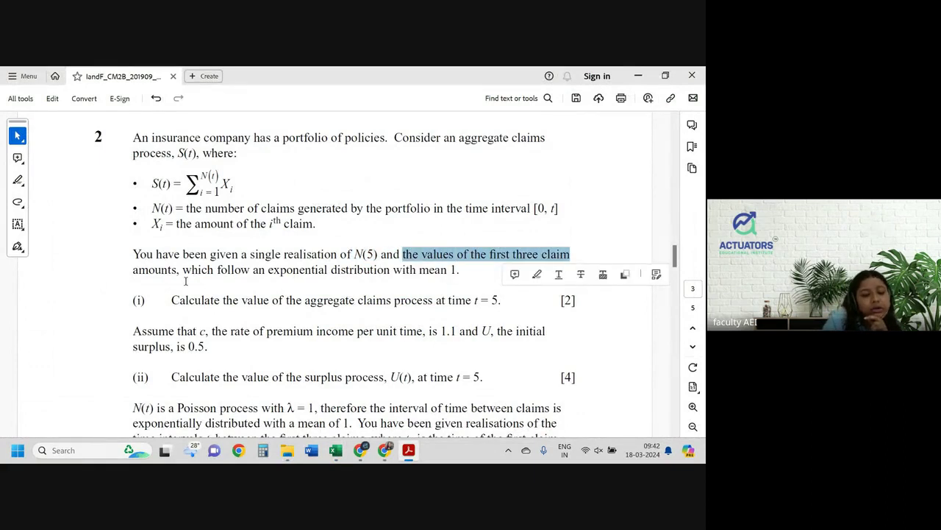
pyautogui.hotkey('alt', 'Tab')
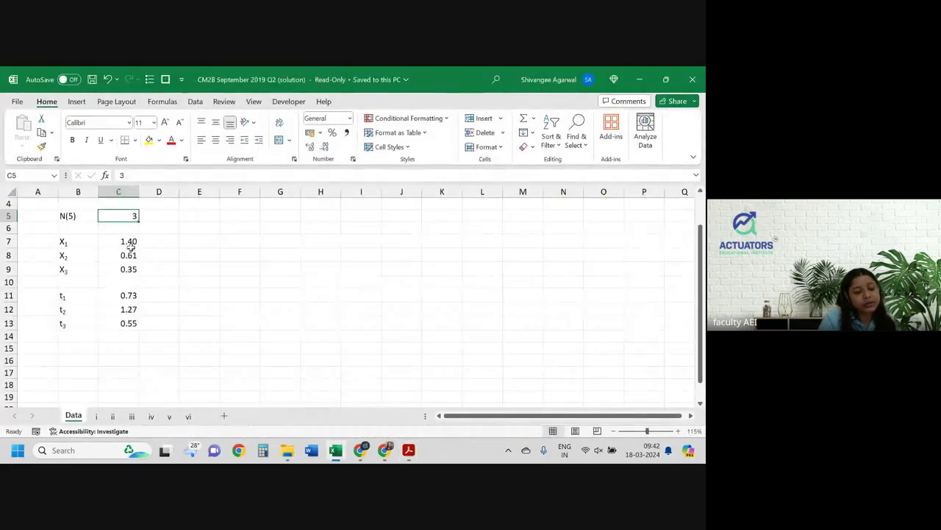
pyautogui.moveTo(129, 246); pyautogui.dragTo(126, 272)
pyautogui.hotkey('alt', 'Tab')
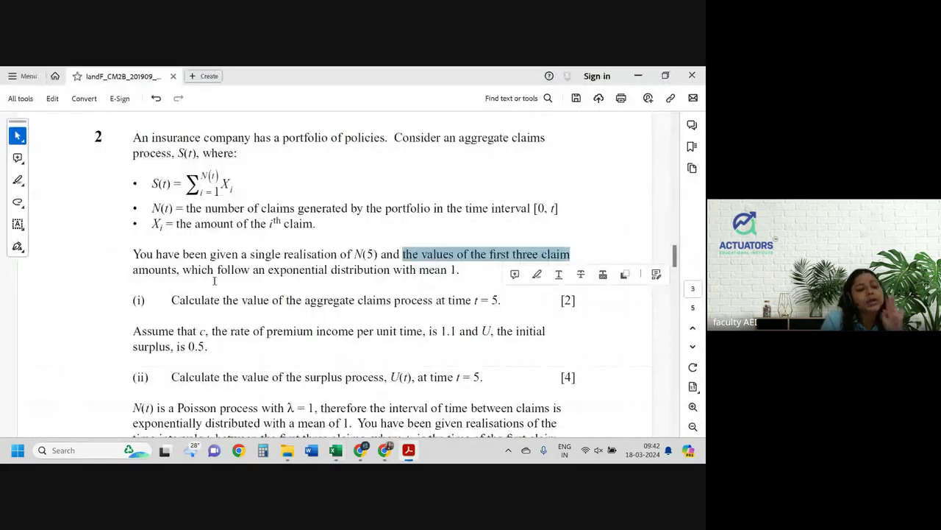
# Review the exponential-distribution wording, then return to the workbook and select empty cell E10
pyautogui.moveTo(238, 272); pyautogui.dragTo(458, 269)
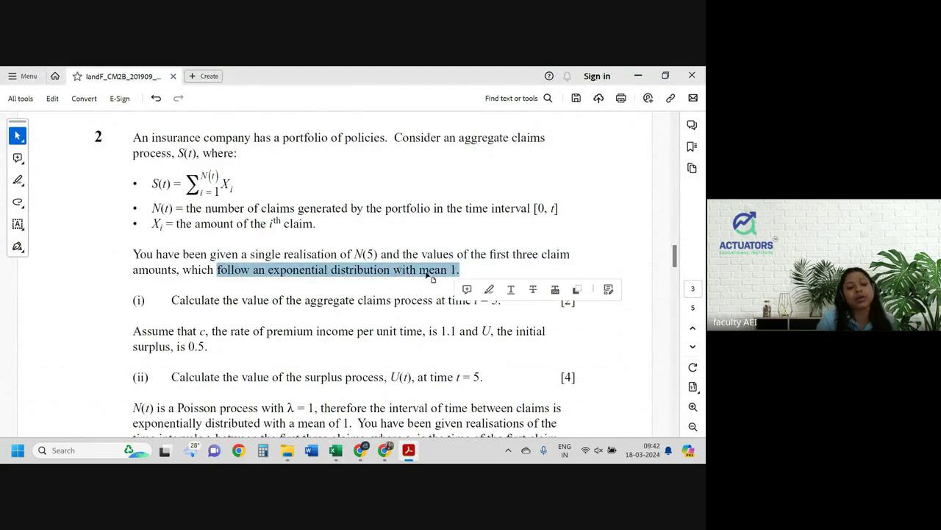
pyautogui.hotkey('alt', 'Tab')
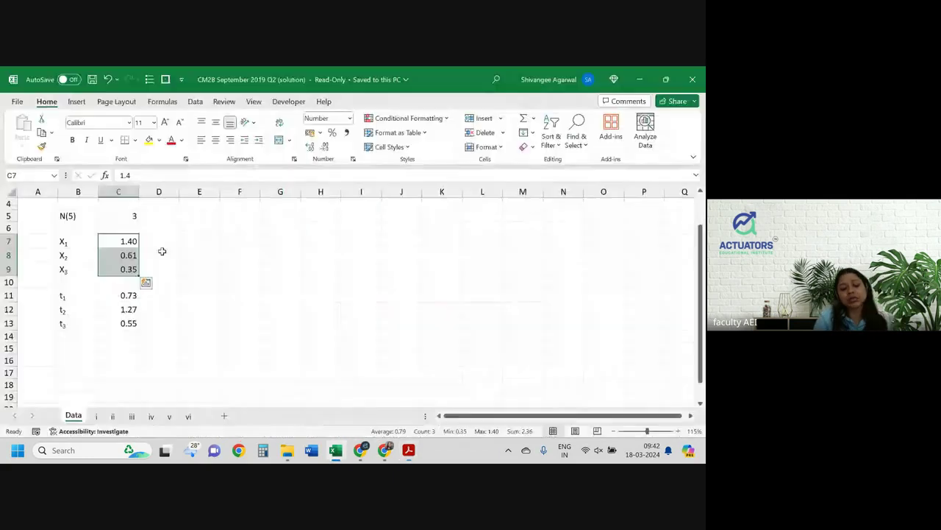
pyautogui.hotkey('alt', 'Tab')
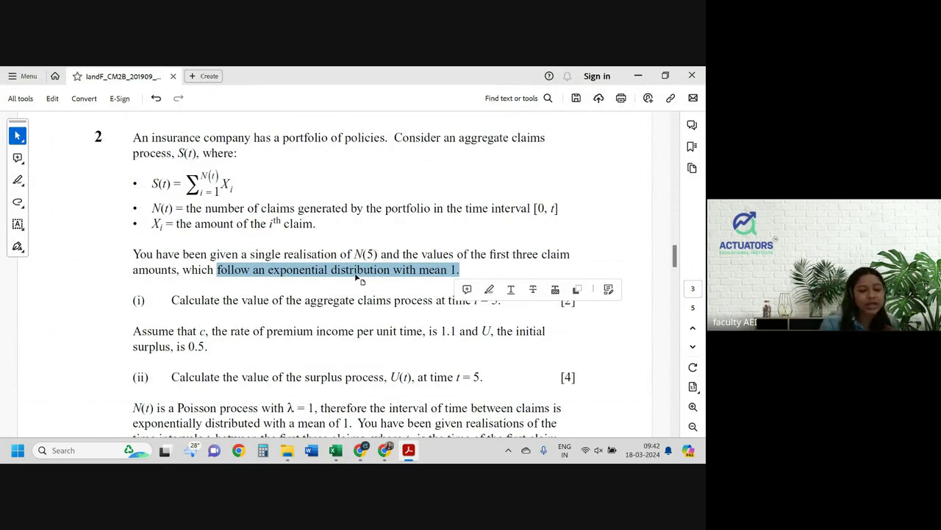
pyautogui.scroll(-1, 291, 298)
pyautogui.moveTo(243, 283); pyautogui.dragTo(499, 287)
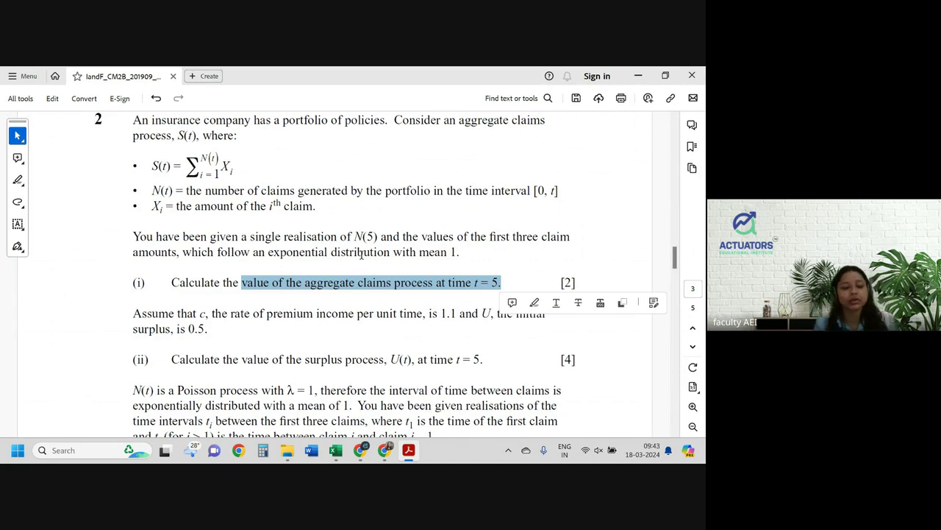
pyautogui.hotkey('alt', 'Tab')
pyautogui.click(206, 278)
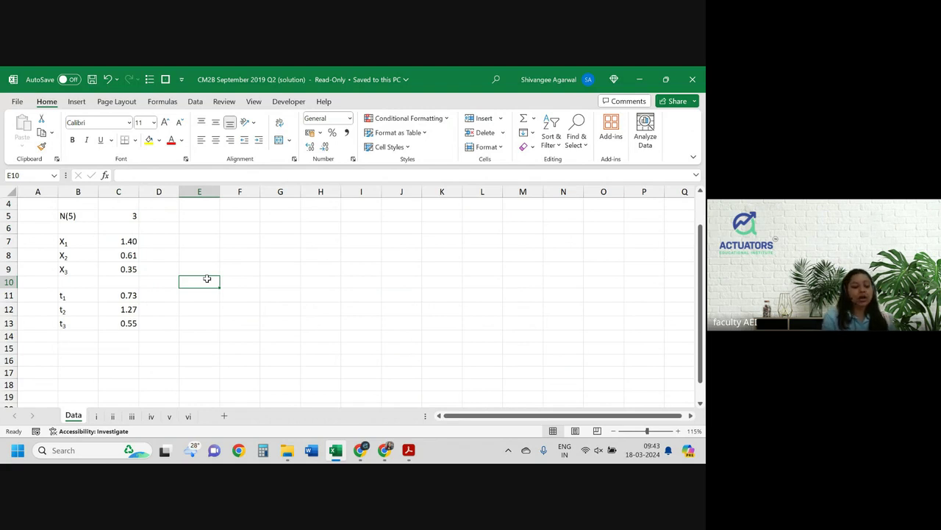
# Copy the Data sheet as a new Data (2) sheet placed before sheet i
pyautogui.hotkey('alt', 'e')
pyautogui.press('m')
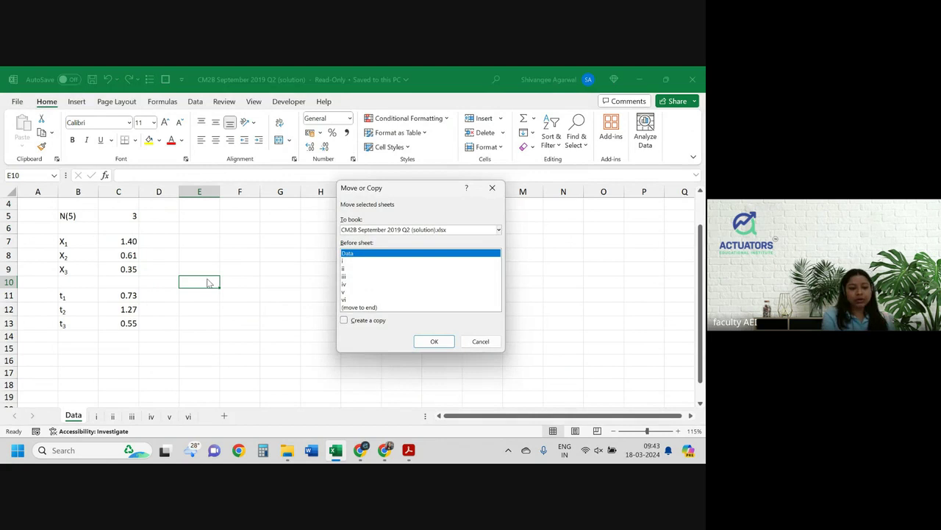
pyautogui.click(345, 269)
pyautogui.click(345, 261)
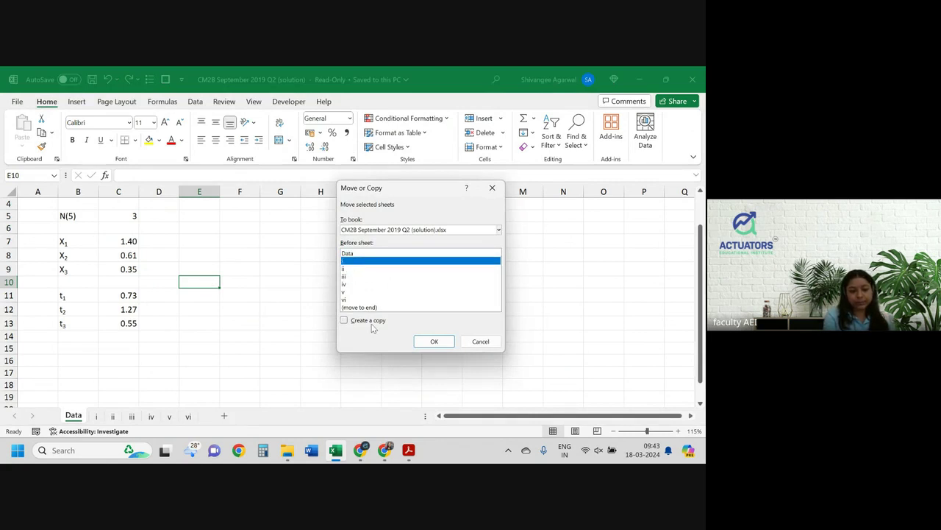
pyautogui.click(364, 320)
pyautogui.click(440, 341)
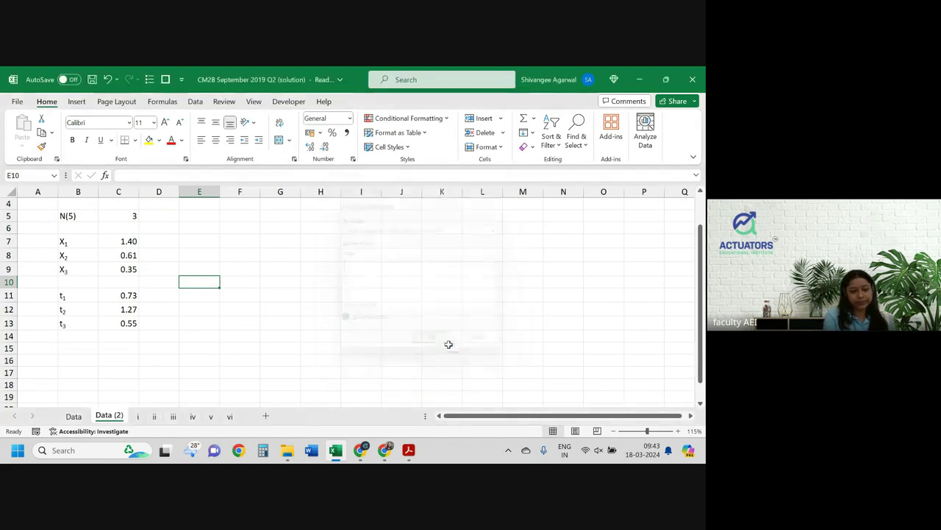
# Clear the t1–t3 interval rows 11–14 and label B11 'S(5)'
pyautogui.moveTo(9, 295); pyautogui.dragTo(9, 331)
pyautogui.press('Delete')
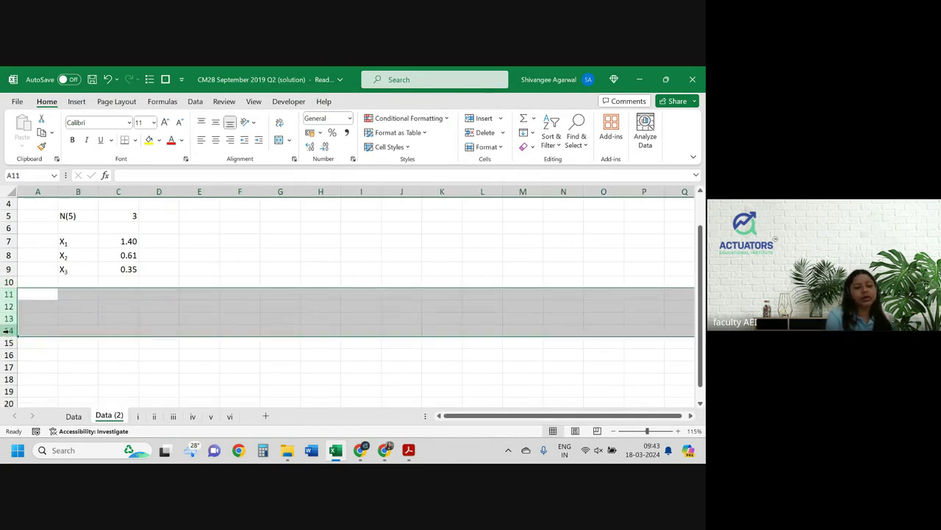
pyautogui.press('Up')
pyautogui.press('Right')
pyautogui.press('Down')
pyautogui.write('S')
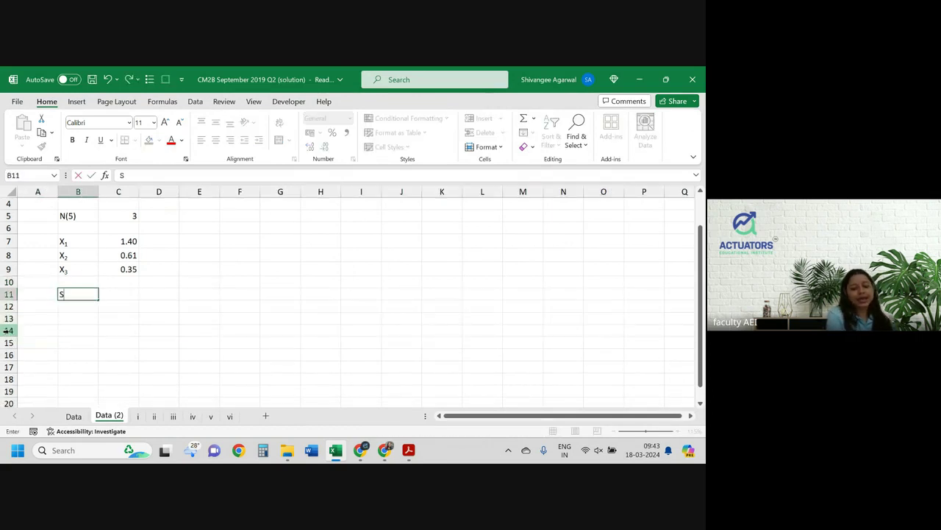
pyautogui.write('(5')
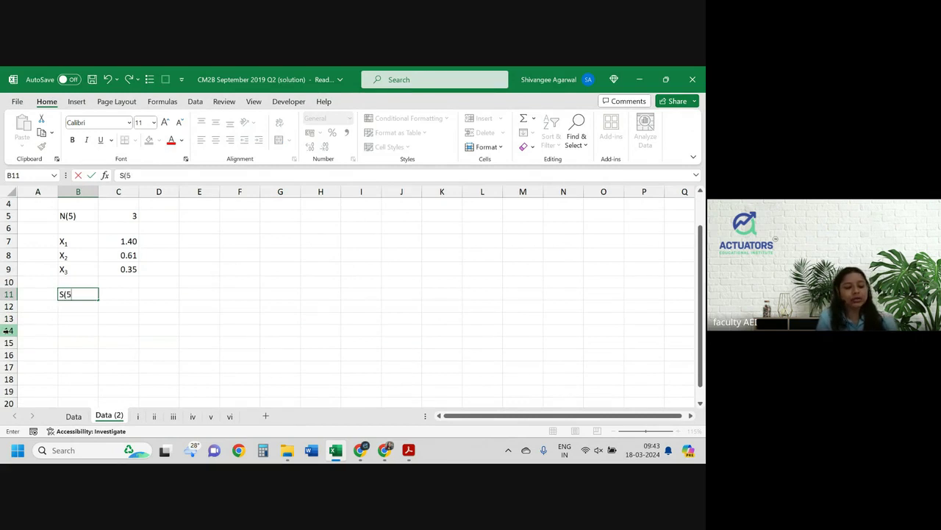
pyautogui.write(')')
pyautogui.press('Tab')
# Enter =SUM(C7:C9) in C11, giving 2.36, and shade the cell light green
pyautogui.write('=s')
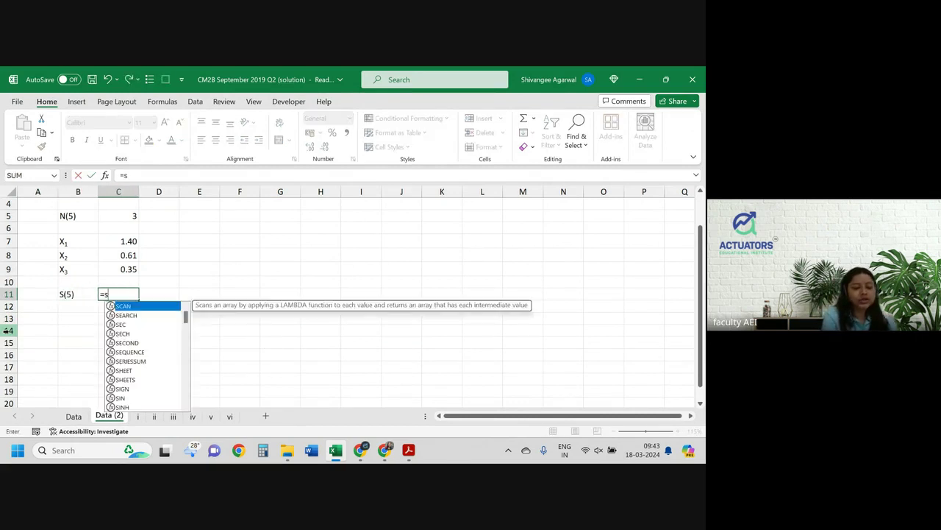
pyautogui.write('y')
pyautogui.press('BackSpace')
pyautogui.write('m(')
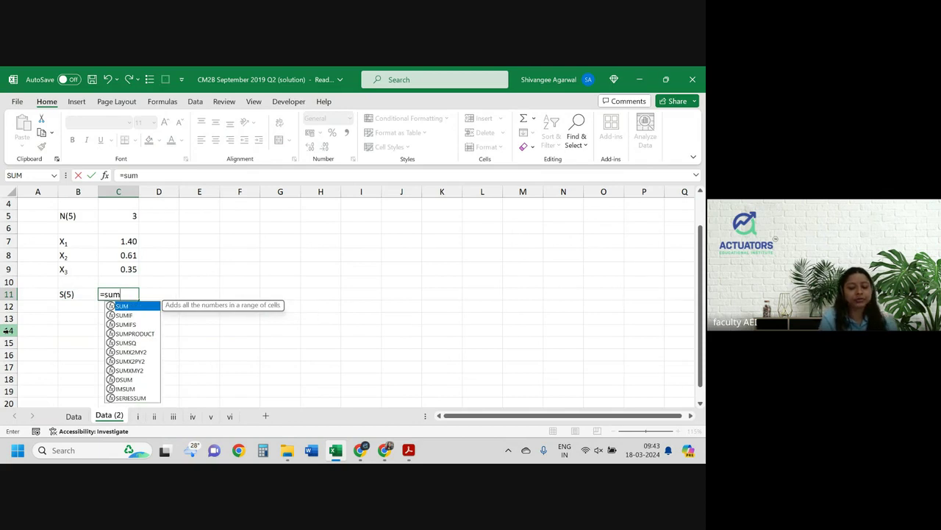
pyautogui.press('Up')
pyautogui.press('Up')
pyautogui.press('Up')
pyautogui.press('Up')
pyautogui.hotkey('shift', 'Down')
pyautogui.hotkey('shift', 'Down')
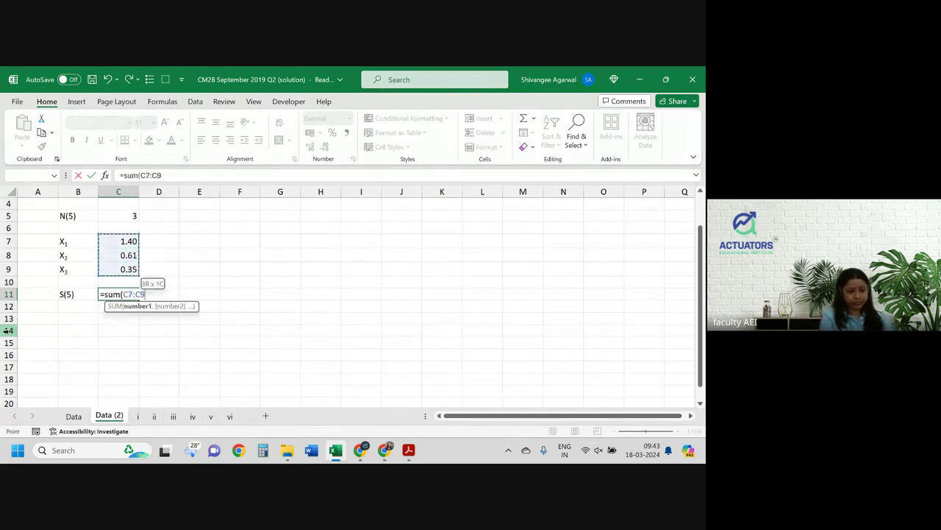
pyautogui.press('Return')
pyautogui.press('Up')
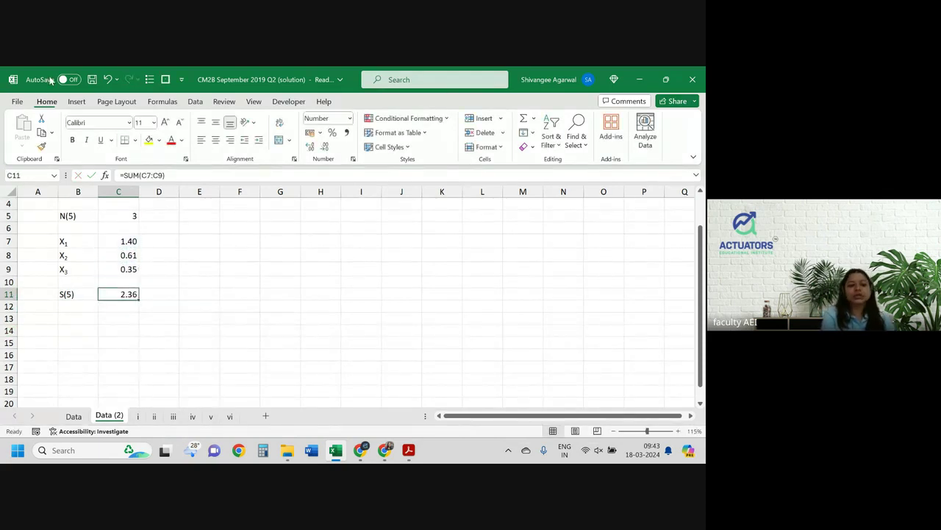
pyautogui.click(159, 140)
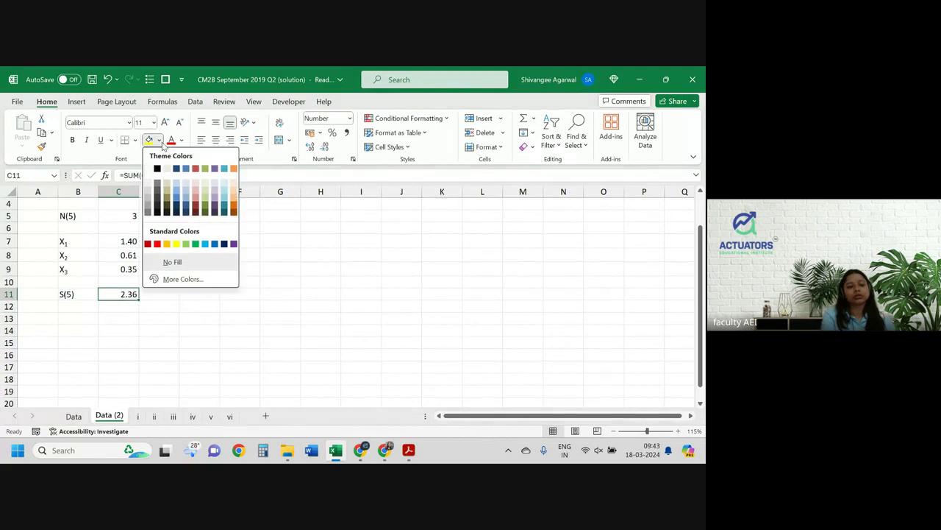
pyautogui.click(205, 195)
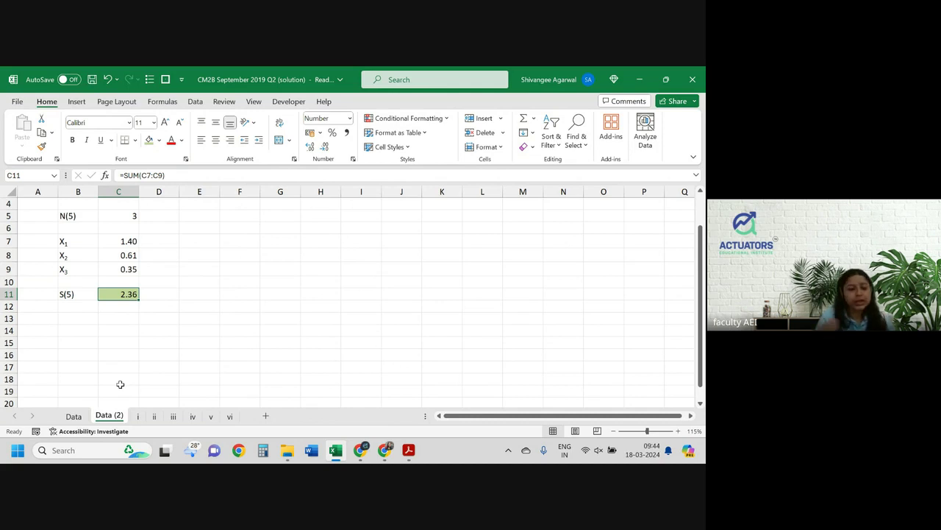
# Highlight the premium income rate 1.1 in the exam question in pink
pyautogui.hotkey('alt', 'Tab')
pyautogui.scroll(-3, 251, 337)
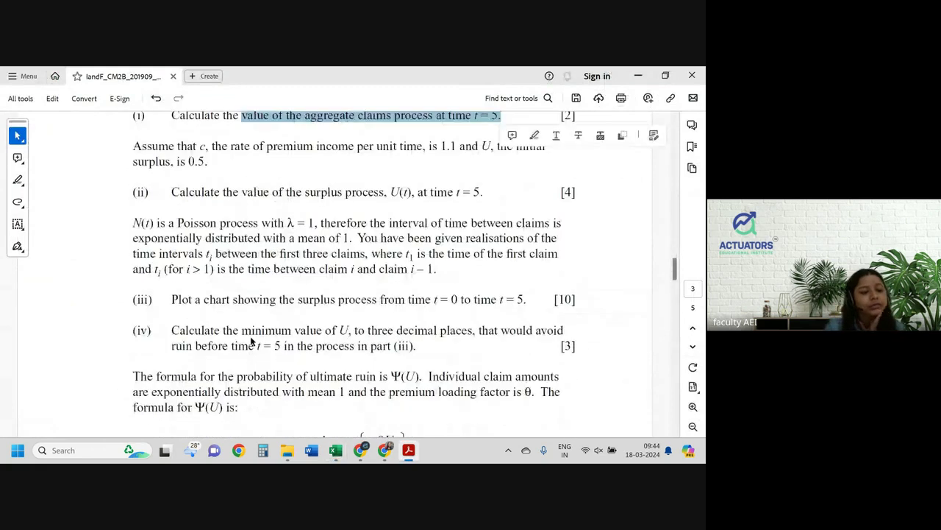
pyautogui.scroll(1, 248, 160)
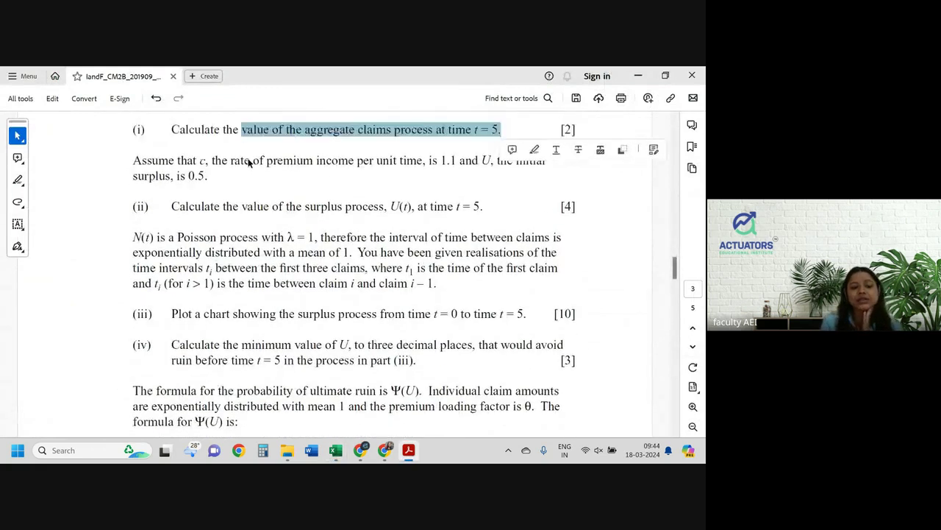
pyautogui.moveTo(232, 181); pyautogui.dragTo(439, 181)
pyautogui.rightClick(449, 184)
pyautogui.click(453, 180)
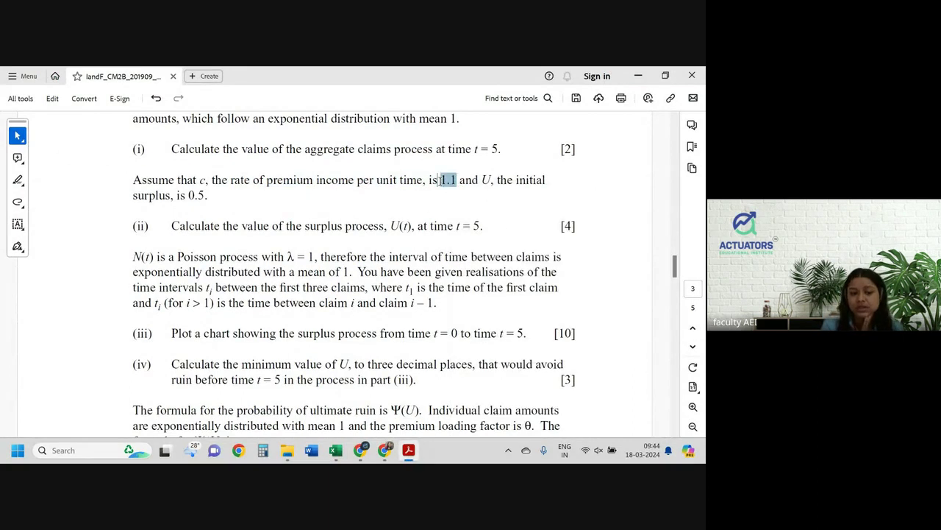
pyautogui.click(477, 200)
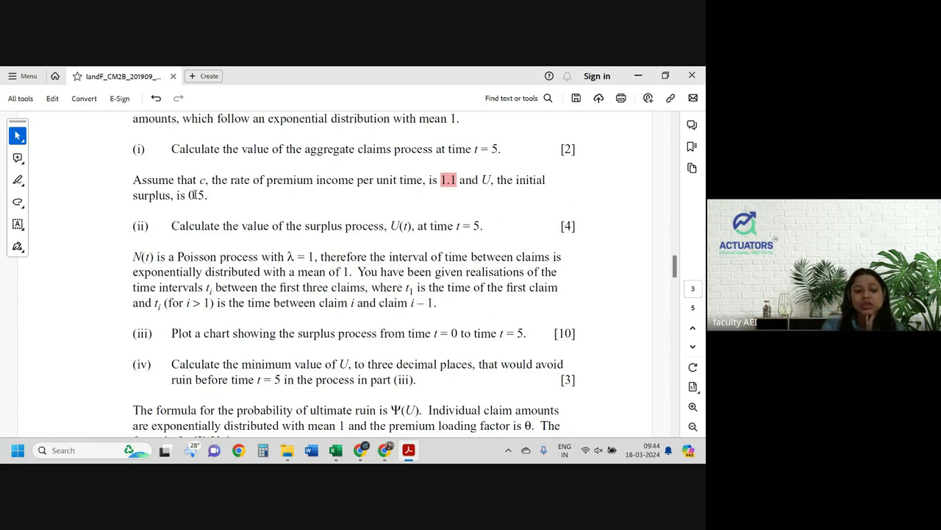
# Select the initial surplus 0.5 and part (ii) wording, then return to Excel
pyautogui.moveTo(194, 195); pyautogui.dragTo(209, 196)
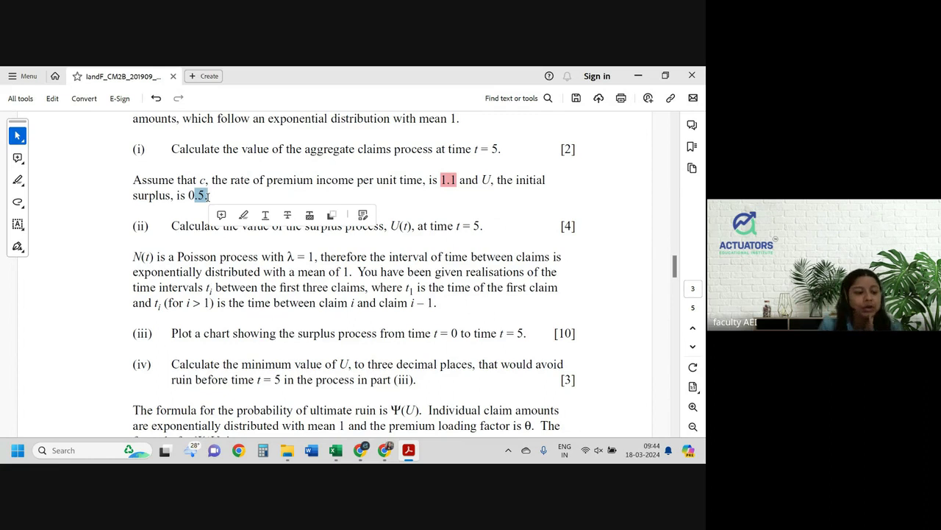
pyautogui.click(248, 259)
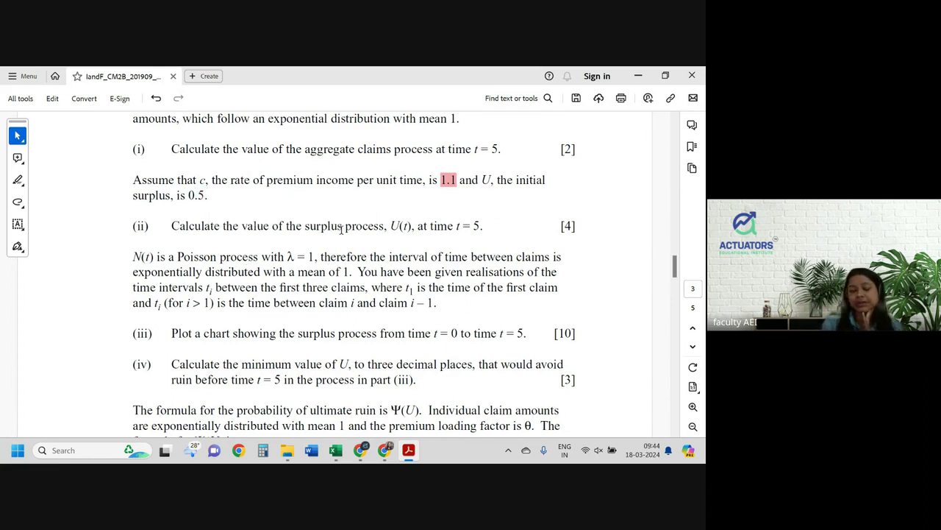
pyautogui.moveTo(216, 228); pyautogui.dragTo(410, 226)
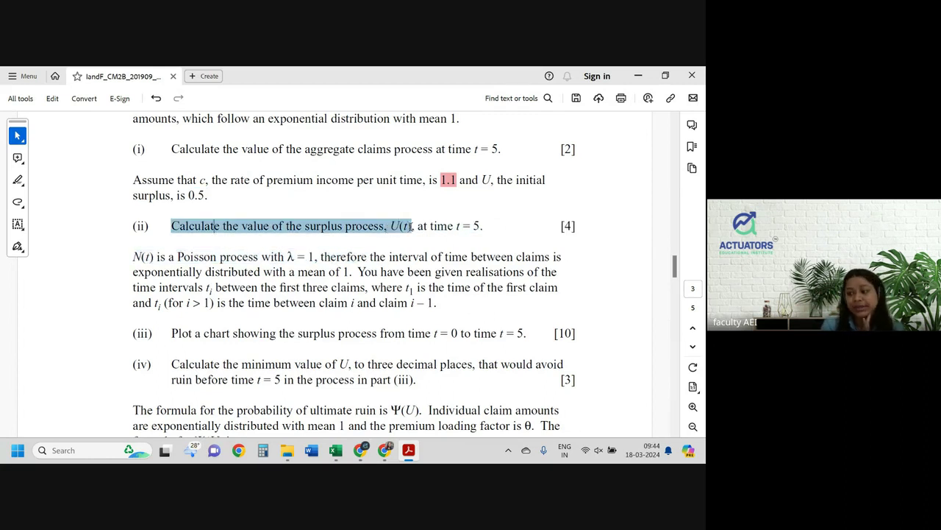
pyautogui.rightClick(441, 227)
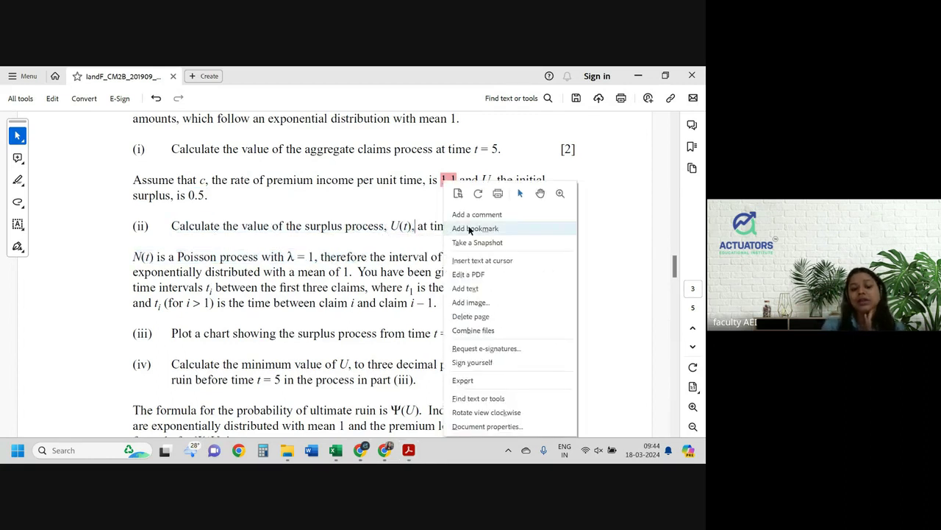
pyautogui.click(343, 244)
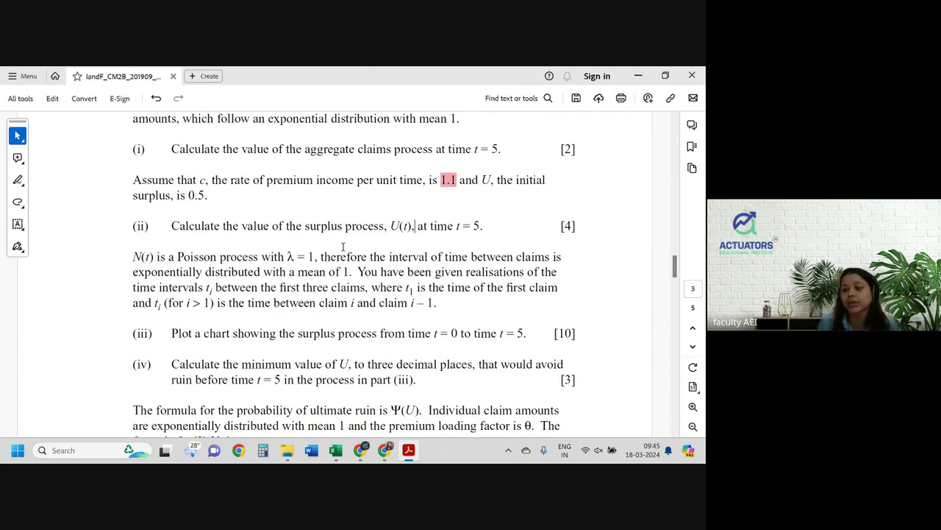
pyautogui.hotkey('alt', 'Tab')
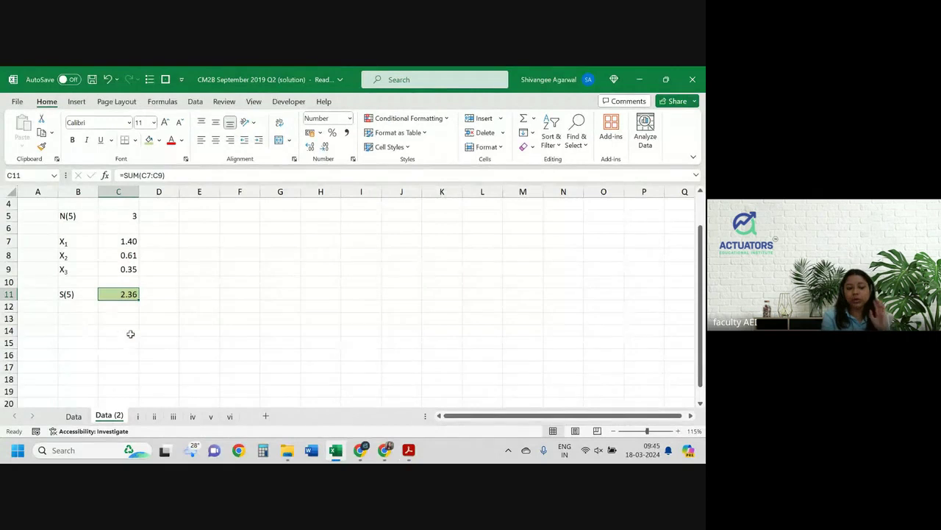
# On Data (2), enter U = 0.5 in B13:C13 and c = 1.1 in B14:C14
pyautogui.click(137, 416)
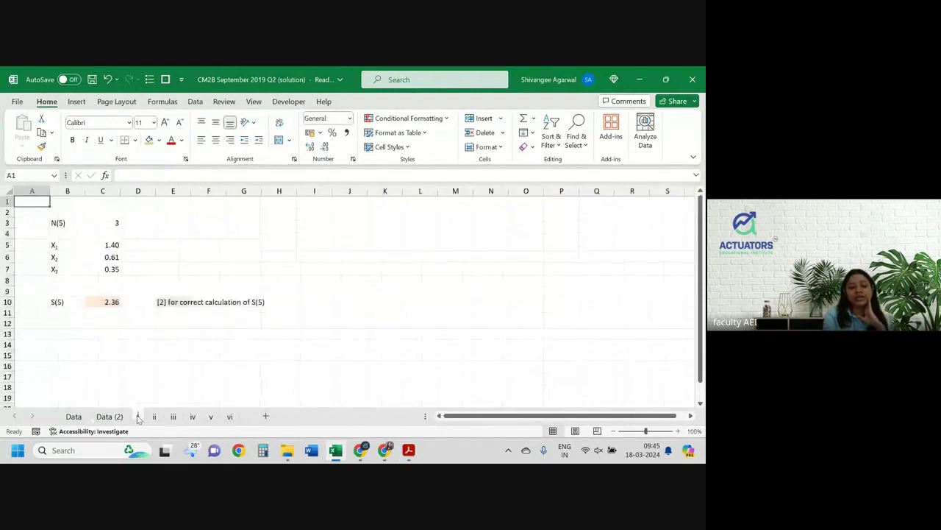
pyautogui.click(116, 416)
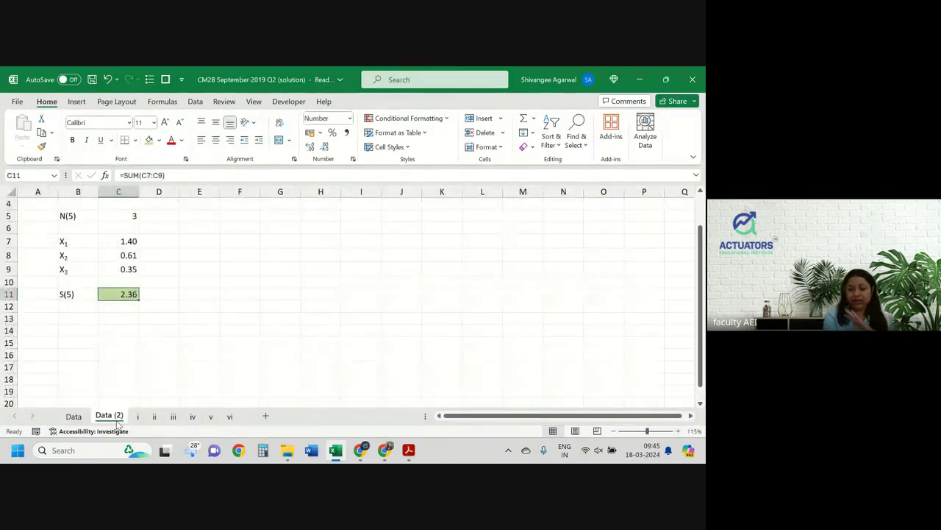
pyautogui.click(63, 317)
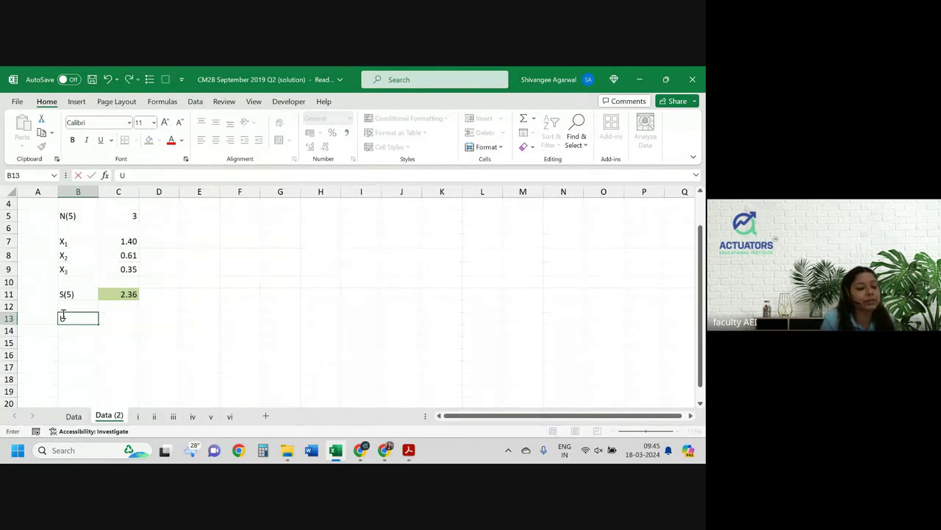
pyautogui.press('Right')
pyautogui.write('0.5')
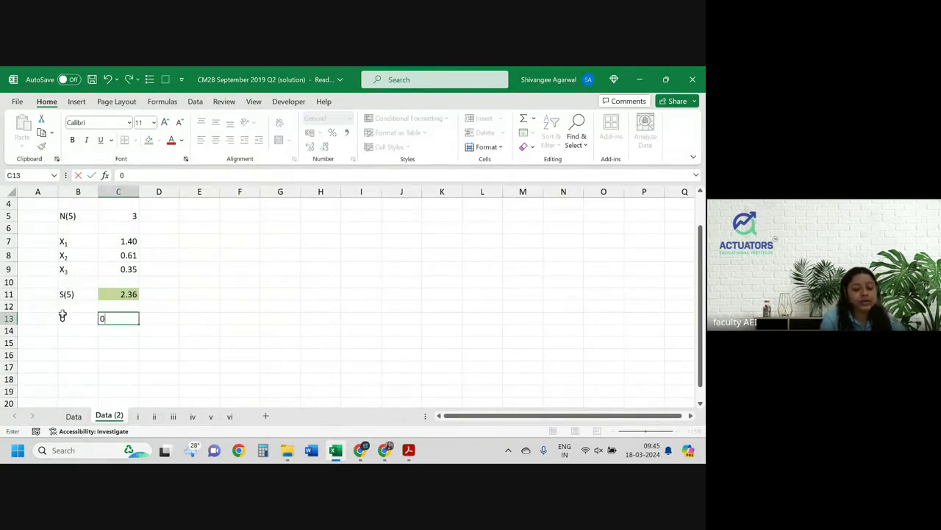
pyautogui.press('Return')
pyautogui.press('Left')
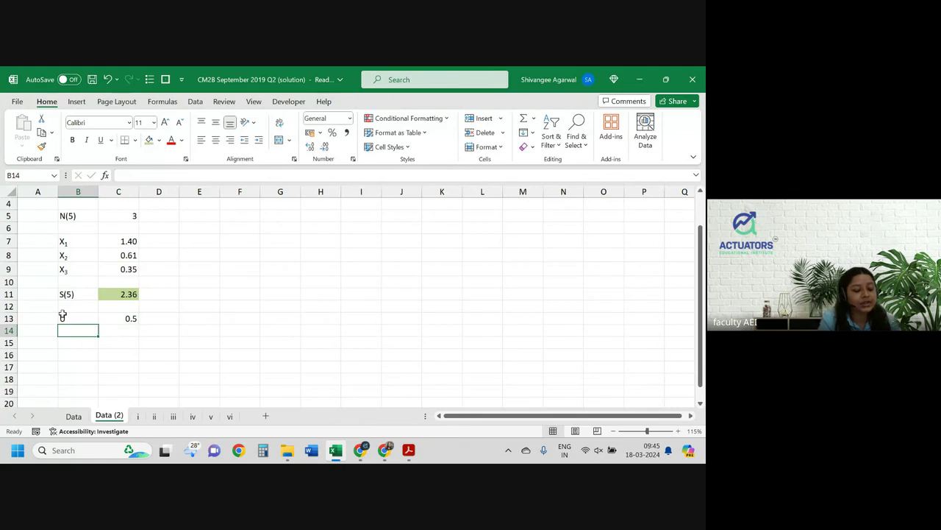
pyautogui.write('c')
pyautogui.press('Right')
pyautogui.write('1.1')
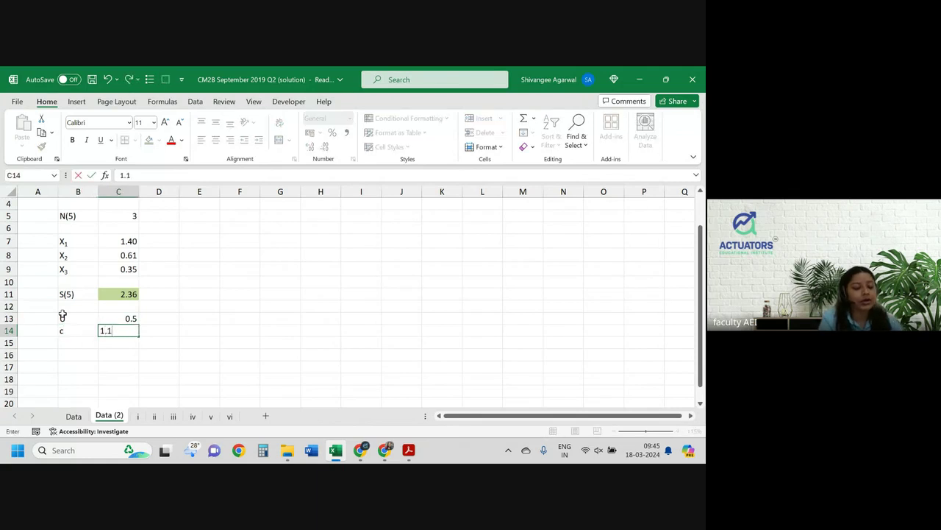
pyautogui.press('Return')
# Label B16 'U(5)', adding the missing closing bracket
pyautogui.press('Down')
pyautogui.press('Left')
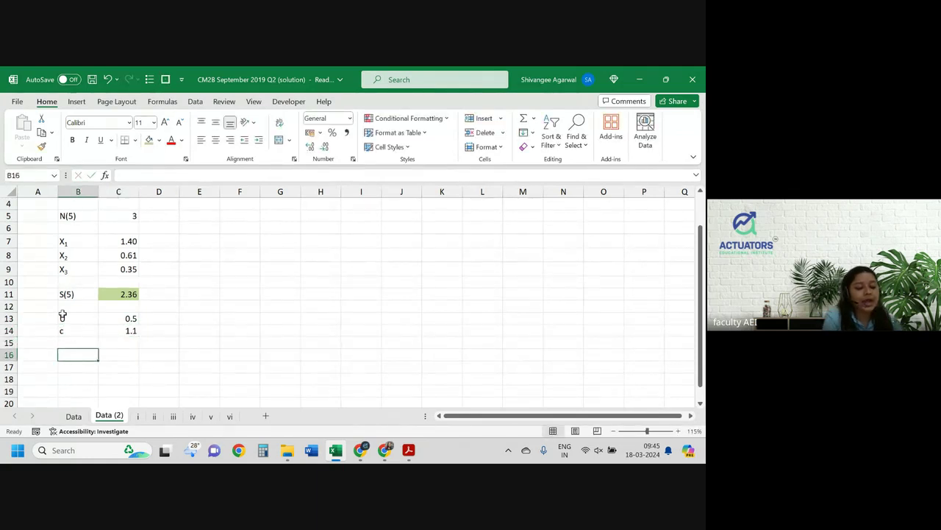
pyautogui.write('U(5')
pyautogui.press('Right')
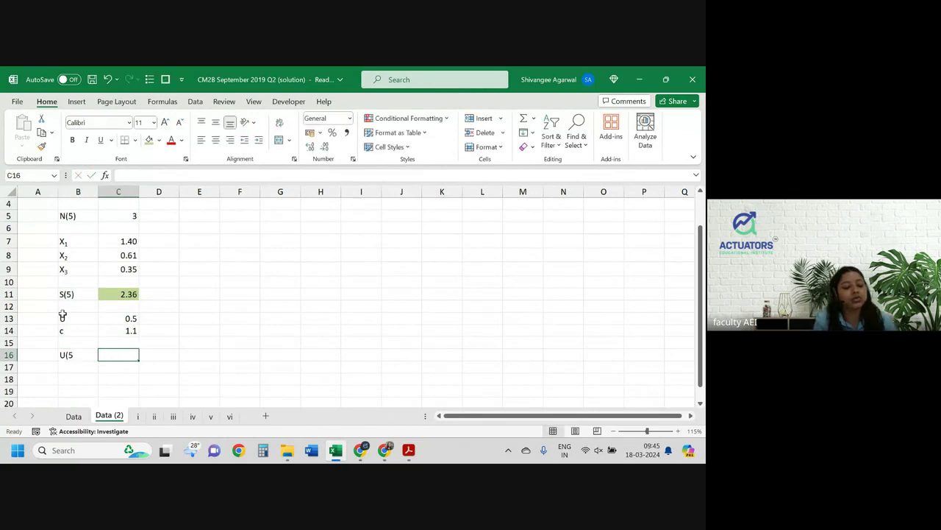
pyautogui.press('Left')
pyautogui.press('F2')
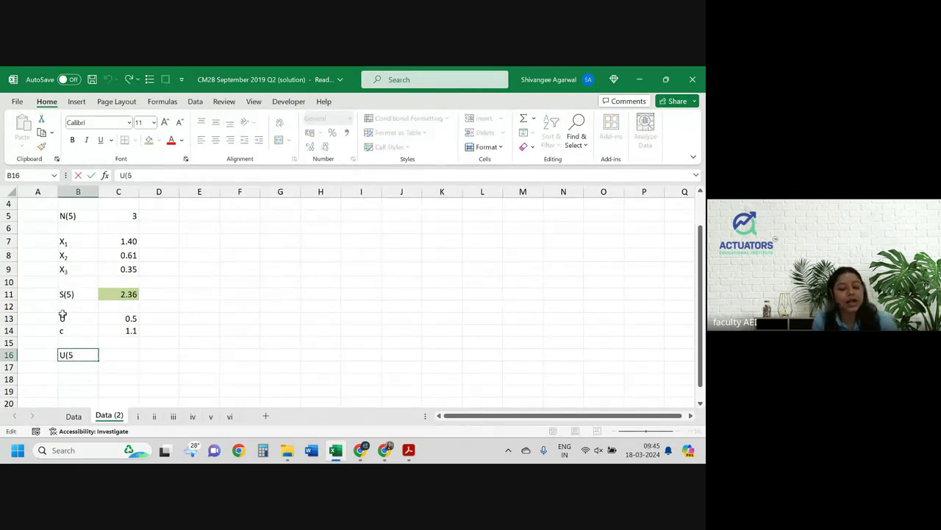
pyautogui.write(')')
pyautogui.hotkey('ctrl', 'Return')
pyautogui.press('Right')
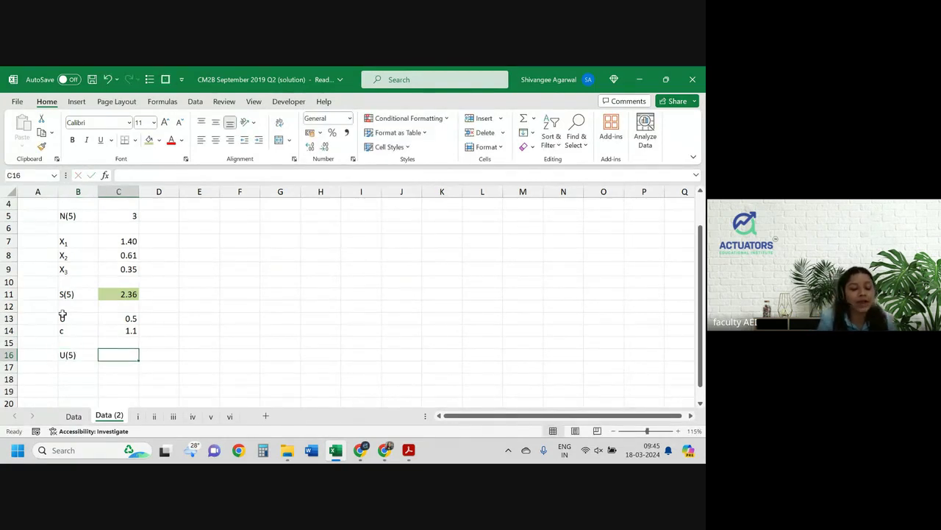
# Enter the U(5) formula =C13+C14*5-C11 in C16, giving 3.64
pyautogui.write('=')
pyautogui.click(118, 318)
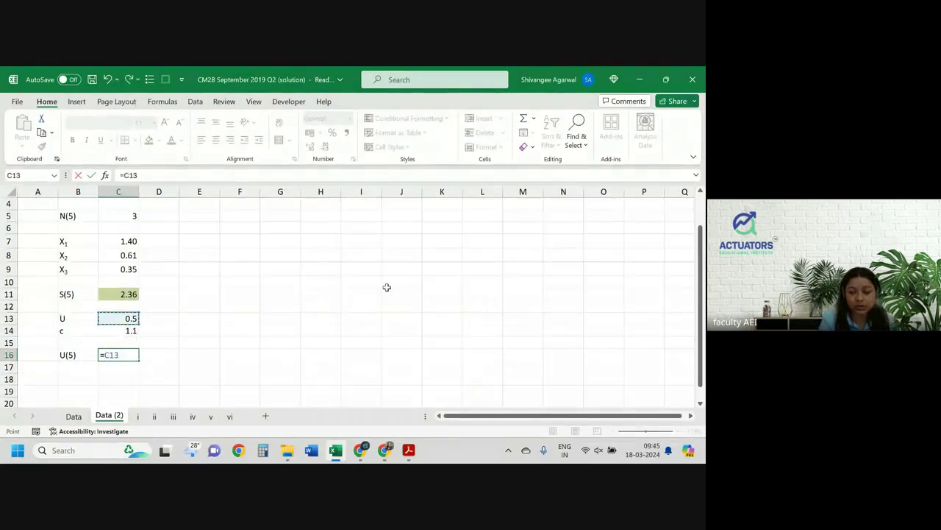
pyautogui.keyDown('ctrl'); pyautogui.scroll(2, 200, 305); pyautogui.keyUp('ctrl')
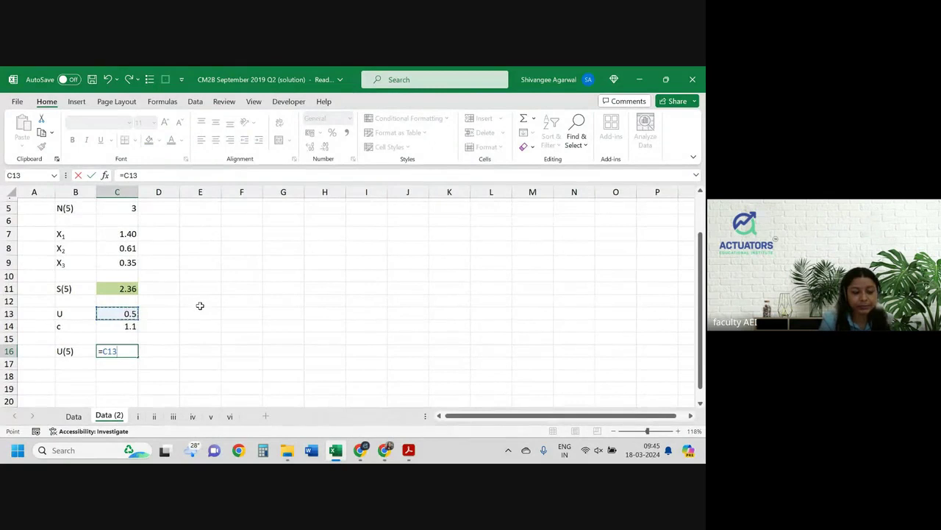
pyautogui.write('+')
pyautogui.press('Up')
pyautogui.press('Up')
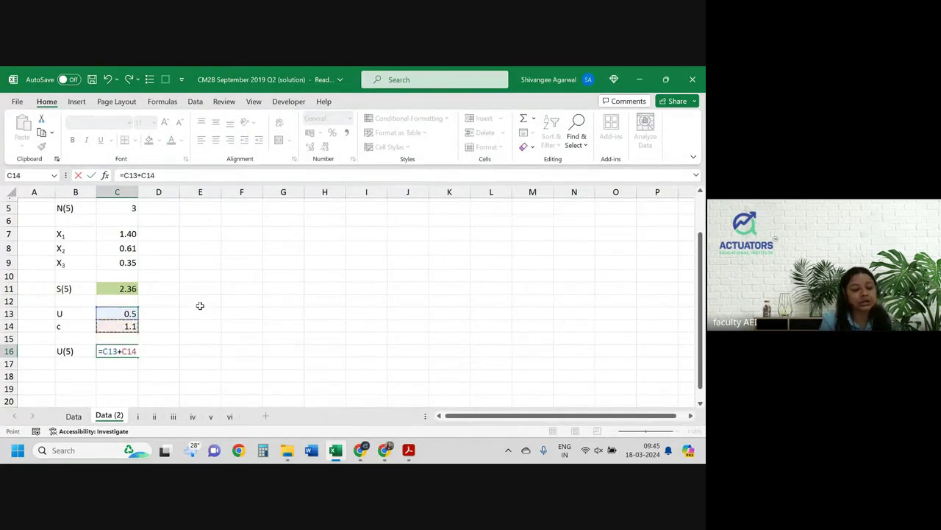
pyautogui.write('*')
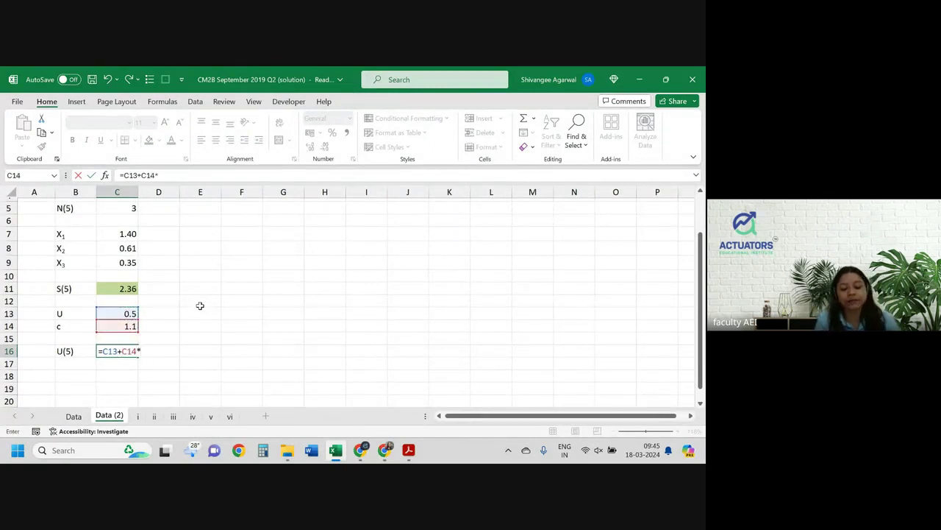
pyautogui.write('5')
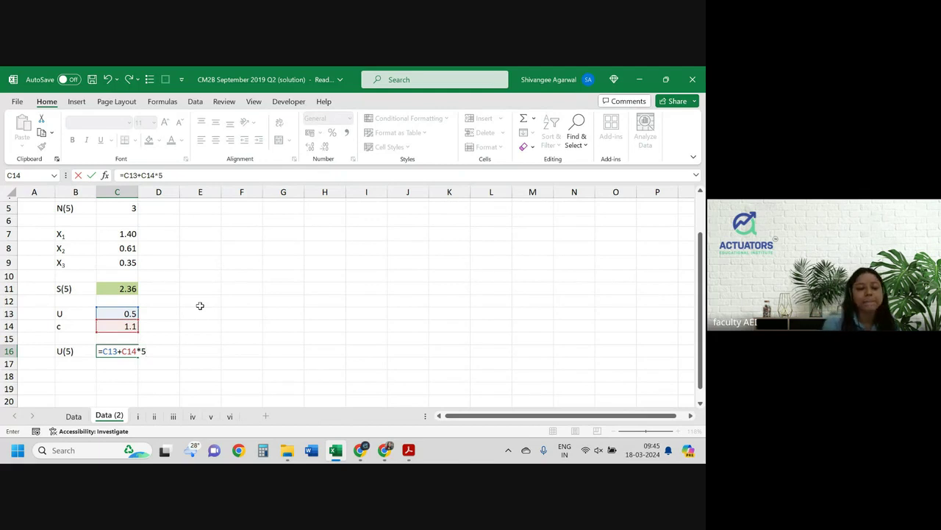
pyautogui.write('-')
pyautogui.press('Up')
pyautogui.press('Up')
pyautogui.press('Up')
pyautogui.press('Up')
pyautogui.press('Up')
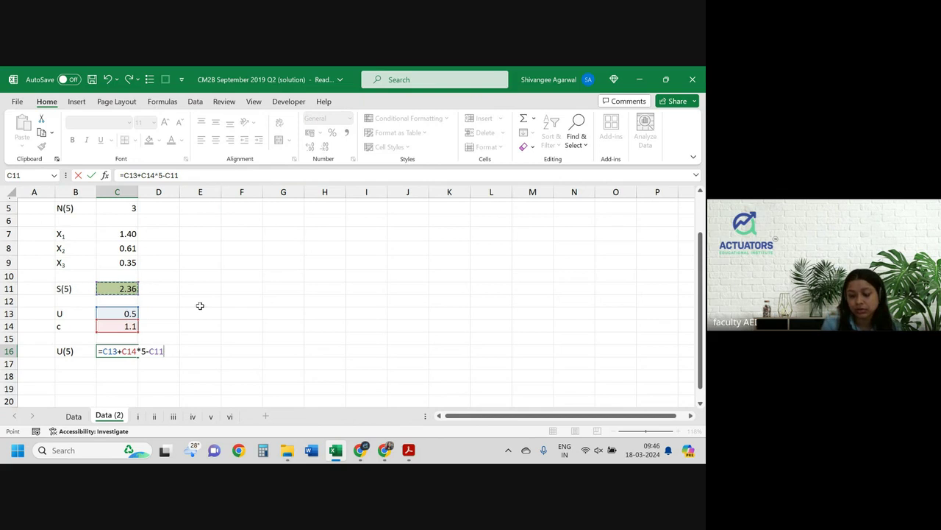
pyautogui.press('Return')
pyautogui.press('Up')
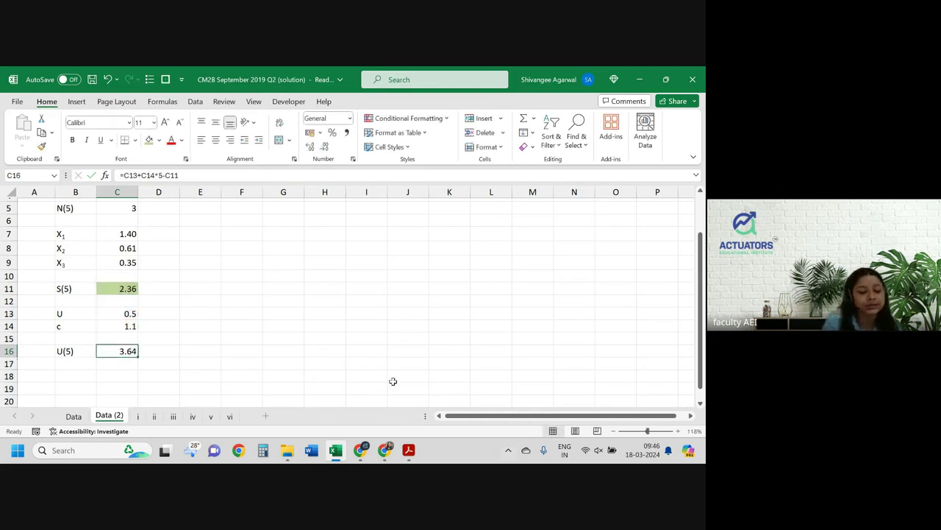
# Fill C16 green to match S(5), then go back to the exam paper
pyautogui.click(148, 141)
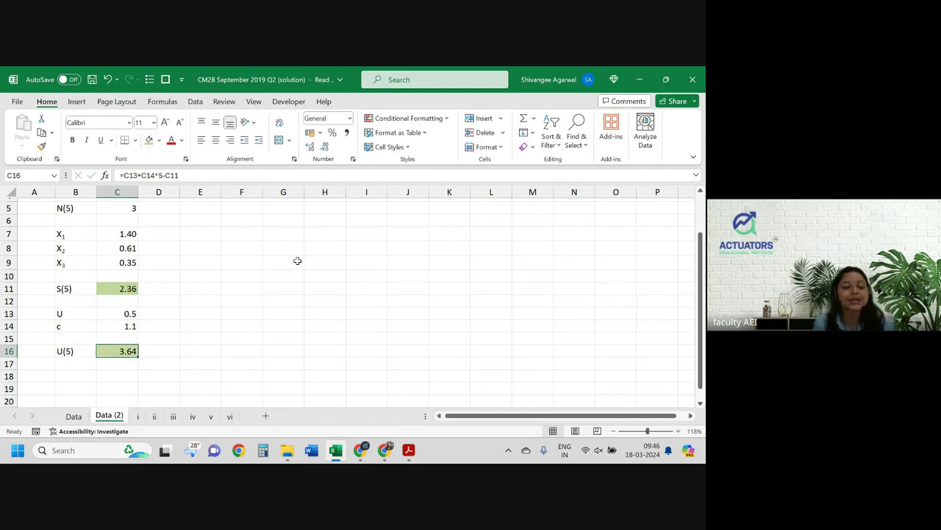
pyautogui.hotkey('alt', 'Tab')
pyautogui.scroll(-4, 582, 245)
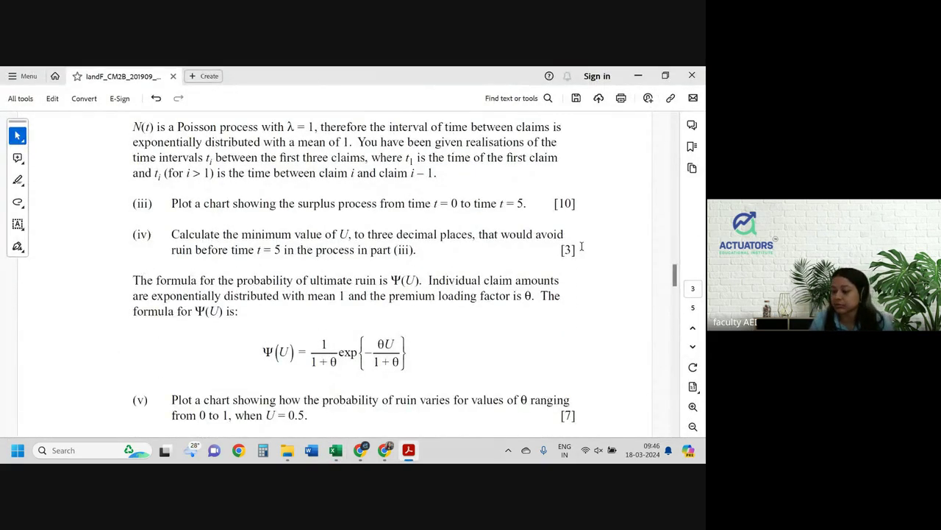
# Return to the Data (2) sheet in Excel after reading part (iii)
pyautogui.hotkey('alt', 'Tab')
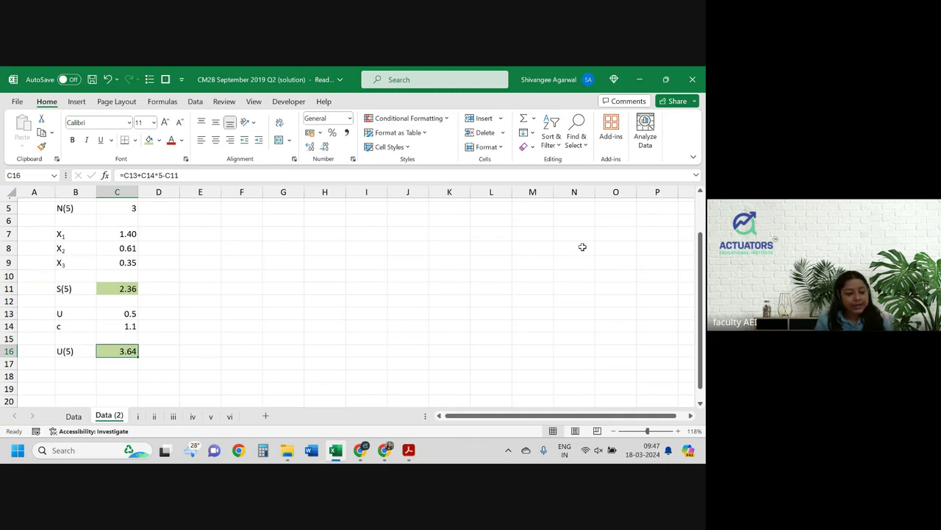
# Bring question 2 parts (iii)–(v) of the exam paper back to the front
pyautogui.hotkey('alt', 'Tab')
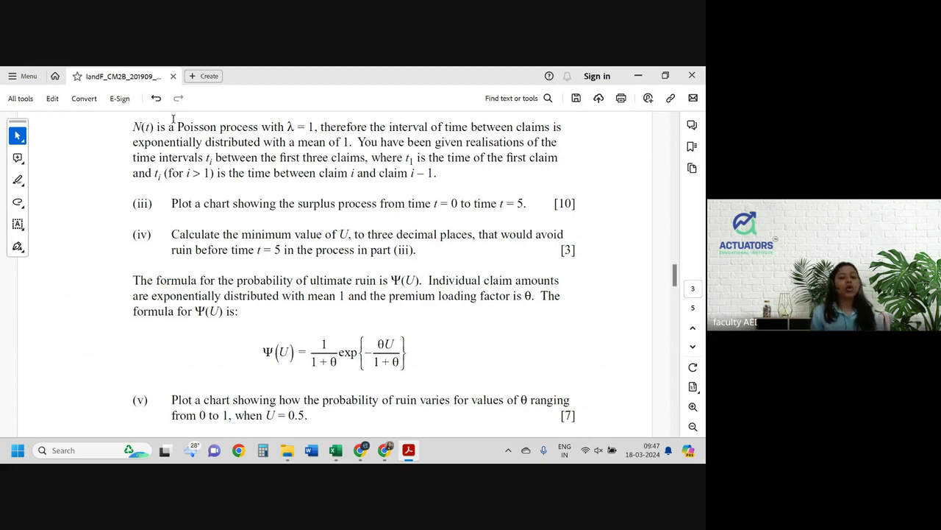
# Highlight 'intervals ti between the first three claims' in pink
pyautogui.moveTo(195, 159); pyautogui.dragTo(340, 153)
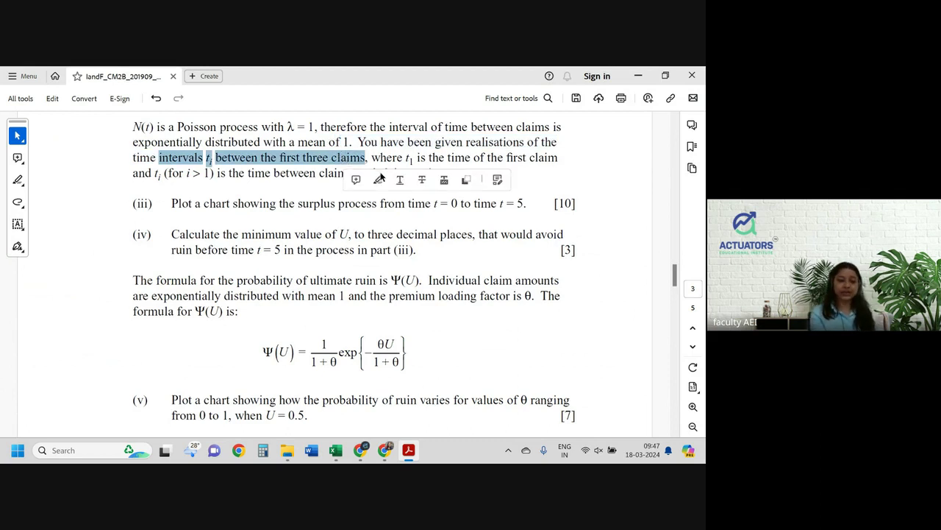
pyautogui.click(381, 175)
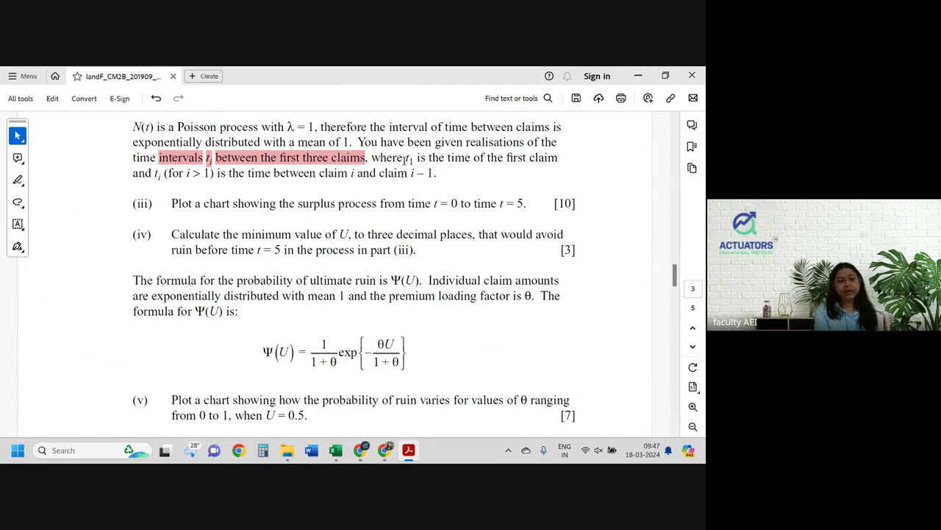
pyautogui.moveTo(405, 157); pyautogui.dragTo(546, 160)
pyautogui.doubleClick(410, 157)
pyautogui.click(441, 158)
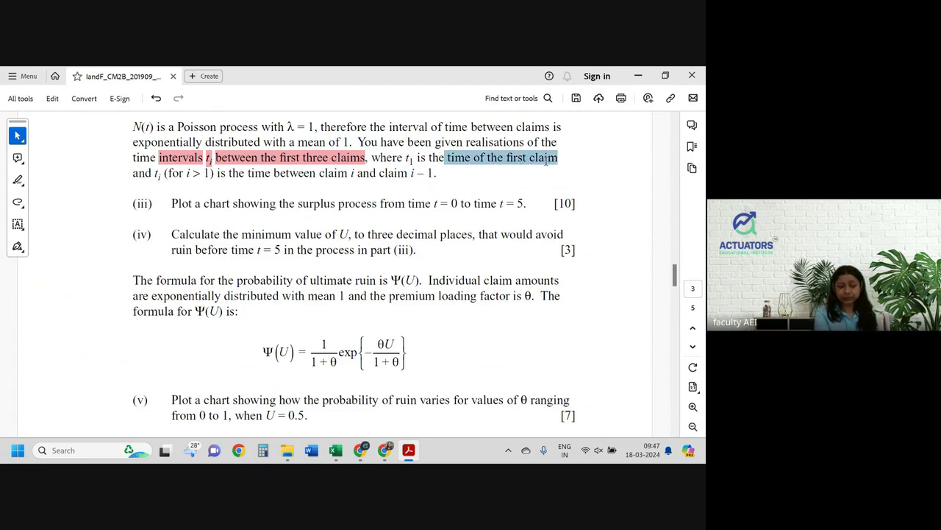
# Highlight 'i – 1.' in pink, then show the workbook's original Data sheet with intervals t1–t3
pyautogui.moveTo(546, 160); pyautogui.dragTo(550, 163)
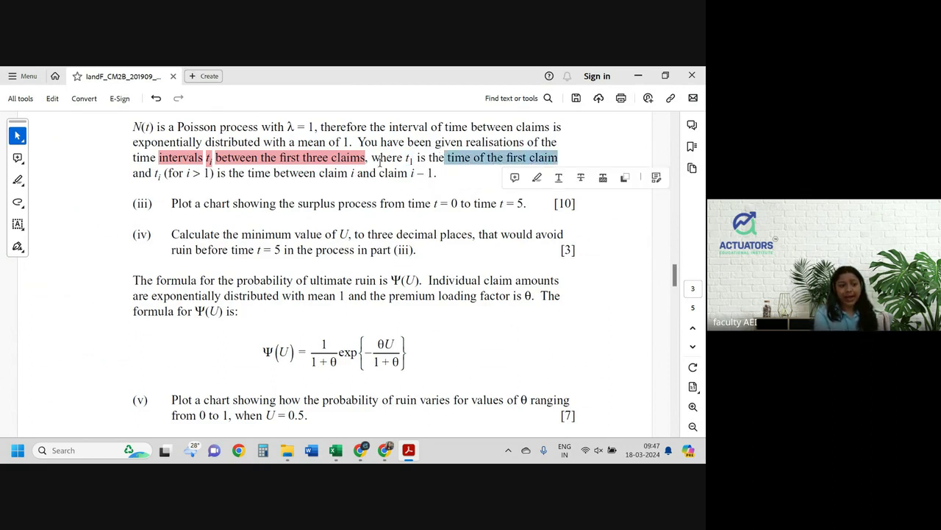
pyautogui.moveTo(151, 174); pyautogui.dragTo(439, 173)
pyautogui.click(388, 174)
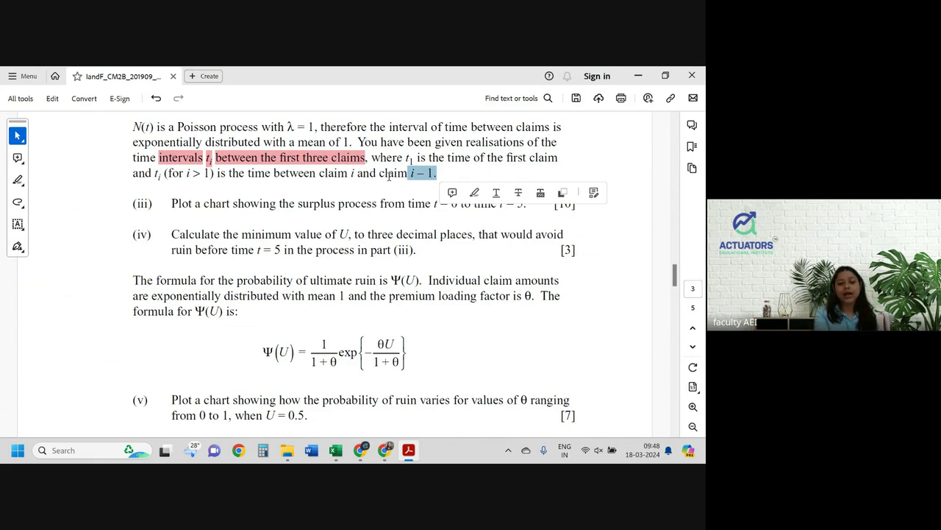
pyautogui.click(474, 192)
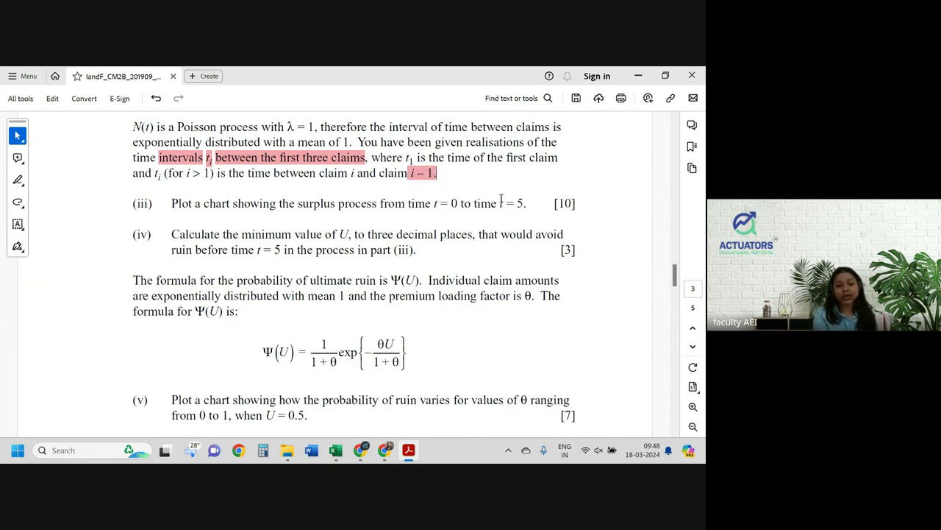
pyautogui.hotkey('alt', 'Tab')
pyautogui.hotkey('ctrl', 'pageup')
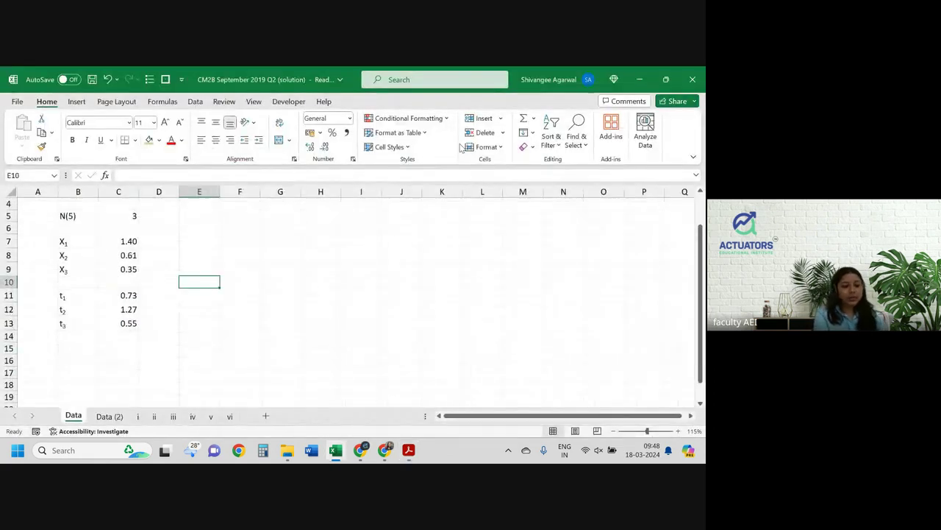
# Check the t1 interval value 0.73 in C11, then go back to the question PDF
pyautogui.click(125, 295)
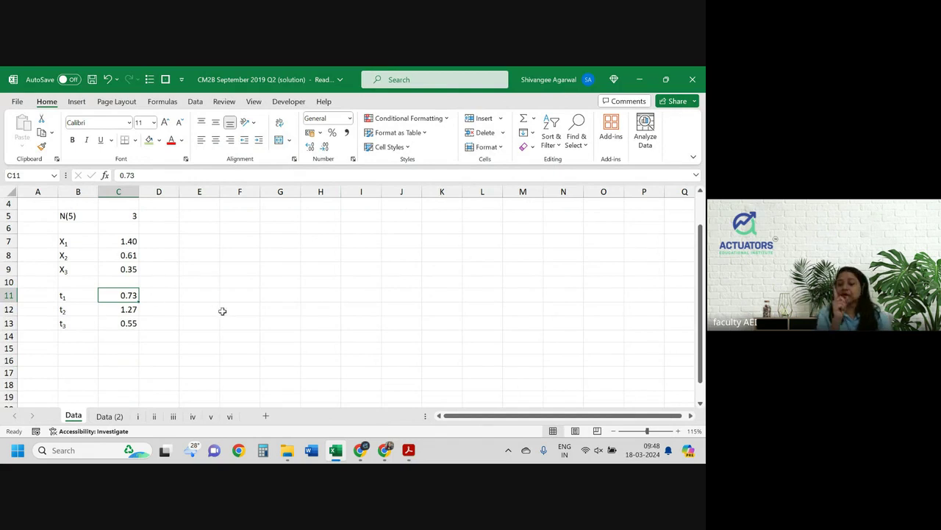
pyautogui.hotkey('alt', 'Tab')
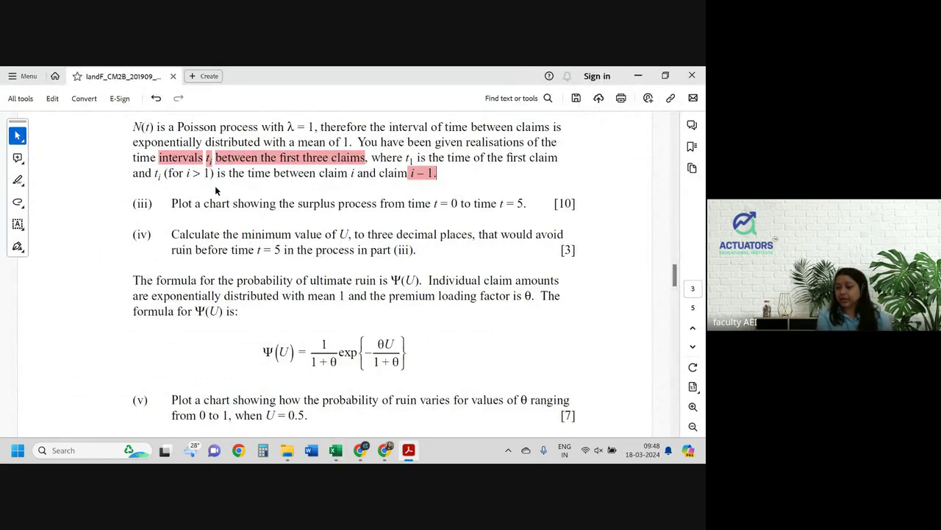
# Delete the pink highlight on 'i – 1.' in the PDF and return to the Data sheet
pyautogui.hotkey('alt', 'Tab')
pyautogui.hotkey('alt', 'Tab')
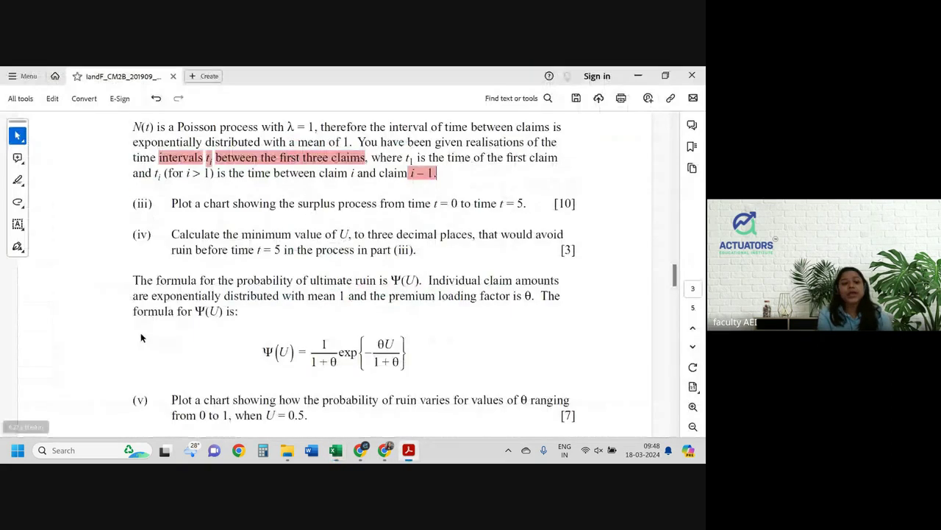
pyautogui.moveTo(228, 174); pyautogui.dragTo(384, 183)
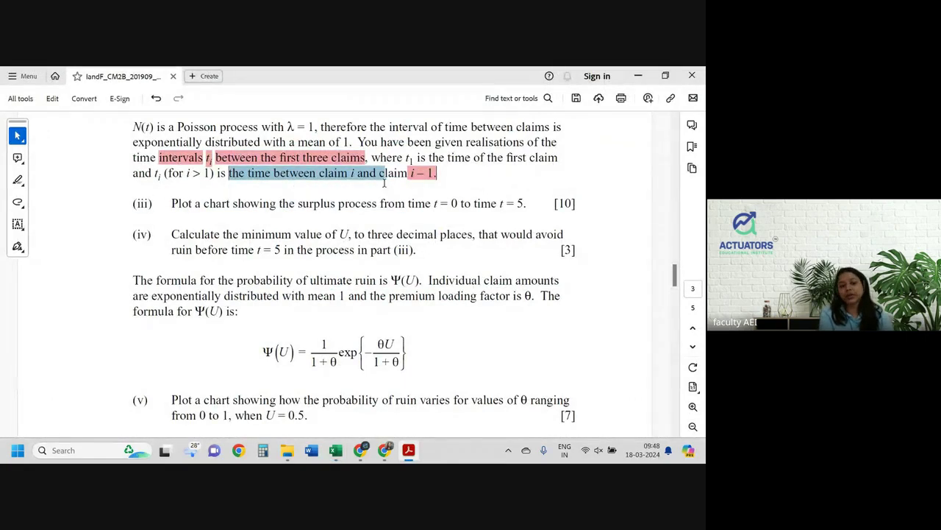
pyautogui.moveTo(384, 184); pyautogui.dragTo(385, 185)
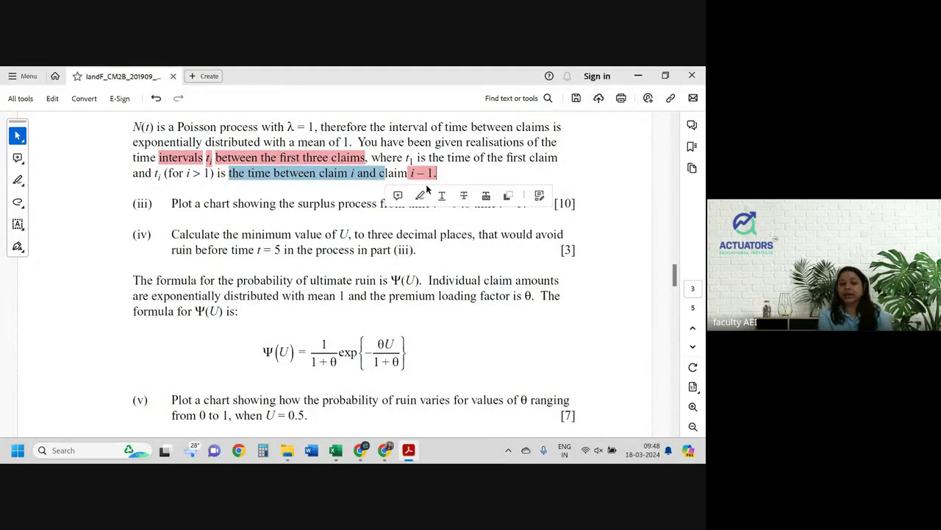
pyautogui.click(422, 176)
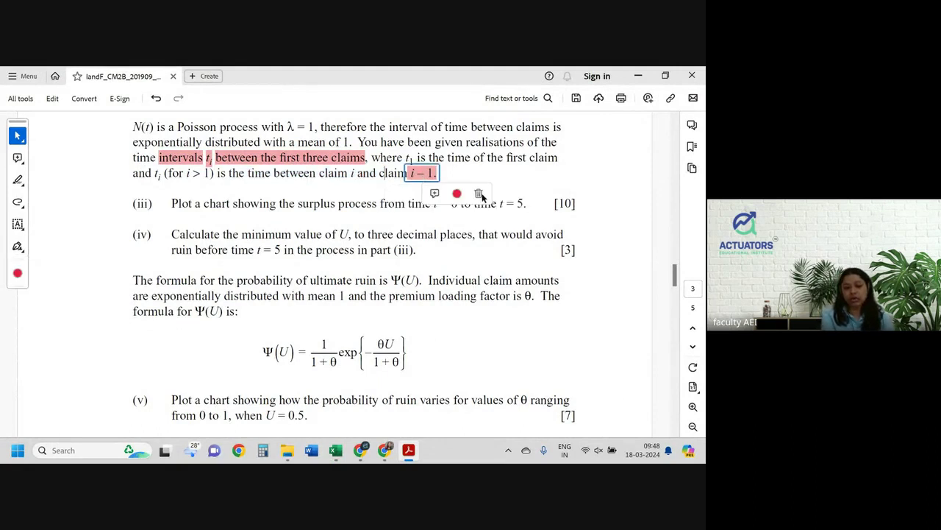
pyautogui.click(478, 194)
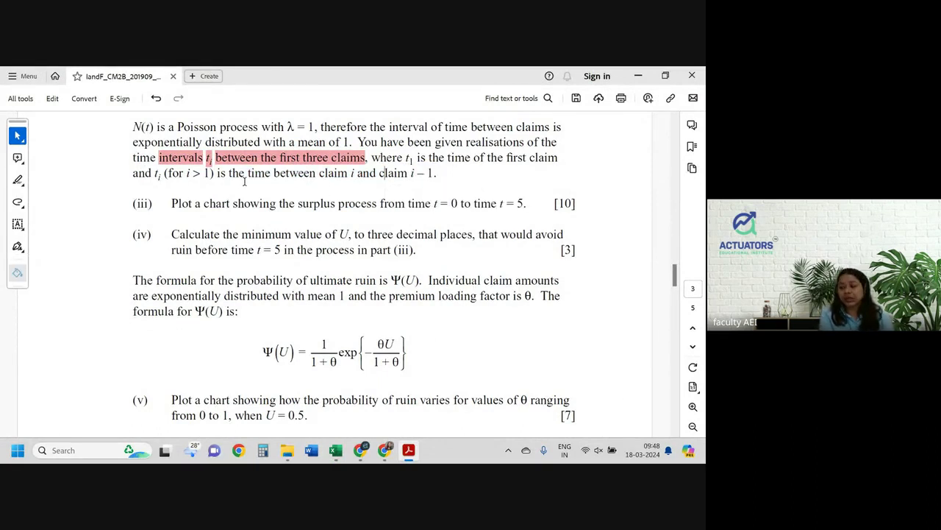
pyautogui.hotkey('alt', 'Tab')
pyautogui.click(125, 309)
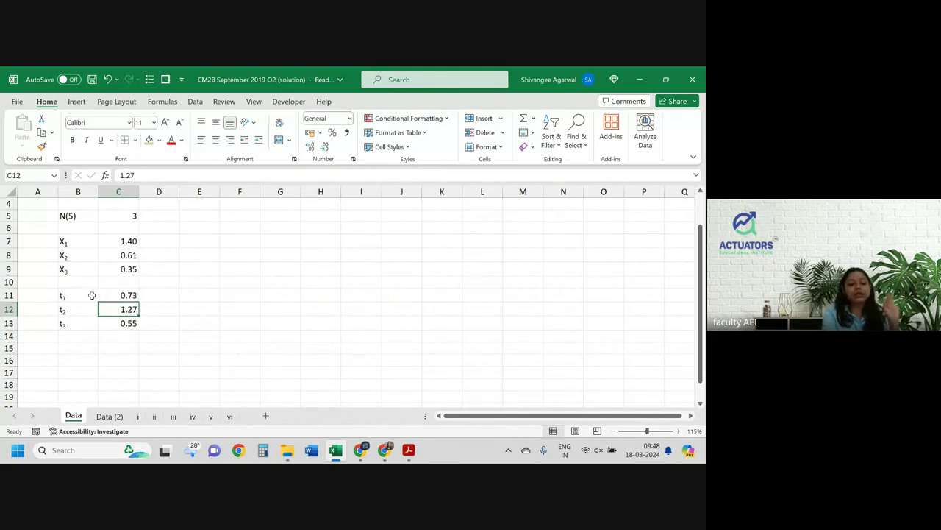
# Enter cumulative-time formulas =C12+C11 in D12 and =C13+D12 in D13
pyautogui.click(166, 311)
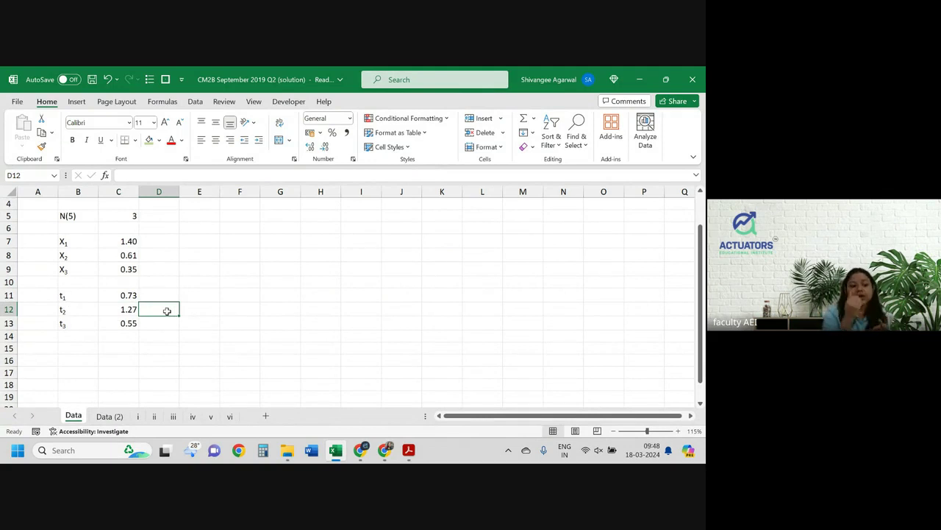
pyautogui.write('=')
pyautogui.press('Left')
pyautogui.write('+')
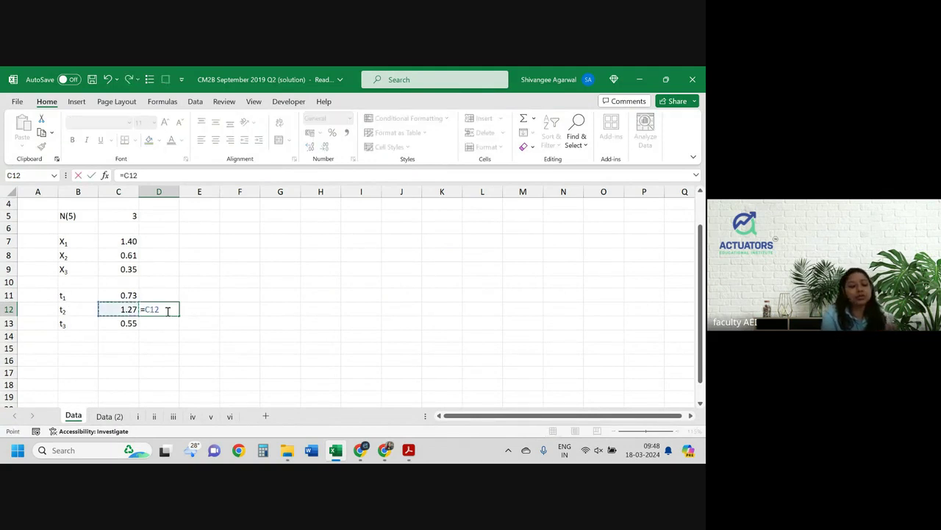
pyautogui.press('Left')
pyautogui.press('Up')
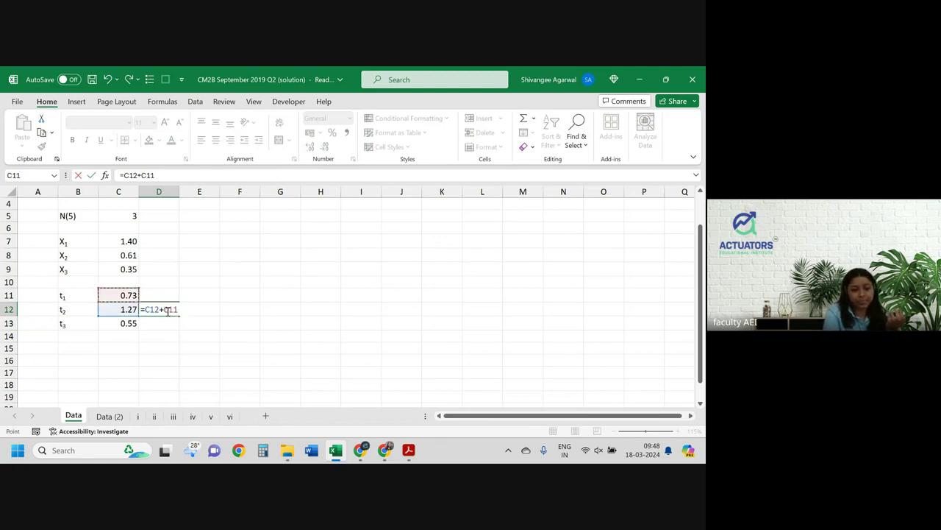
pyautogui.press('Return')
pyautogui.write('=')
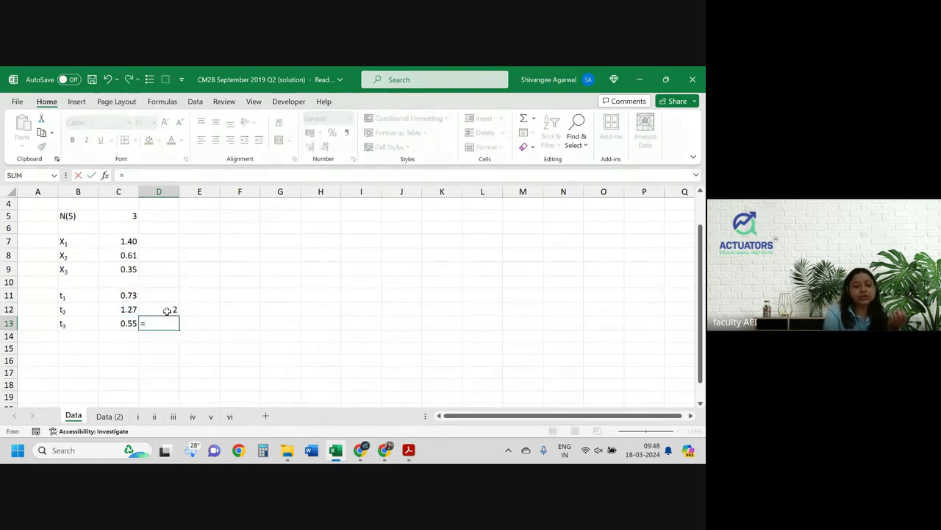
pyautogui.press('Left')
pyautogui.write('+')
pyautogui.press('Up')
pyautogui.press('Return')
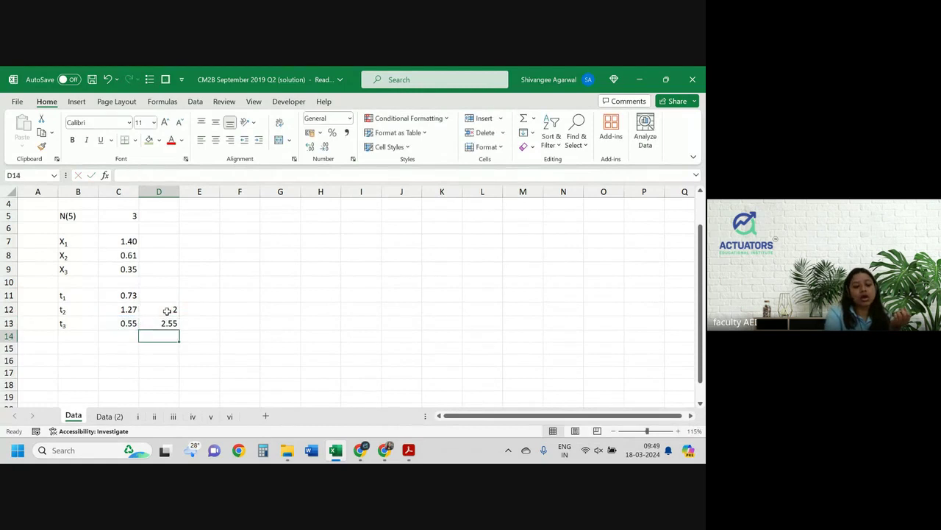
# Set D11 to =C11 and review the cumulative times 0.73, 2 and 2.55
pyautogui.press('Up')
pyautogui.press('Up')
pyautogui.press('Up')
pyautogui.write('=')
pyautogui.press('Left')
pyautogui.press('Return')
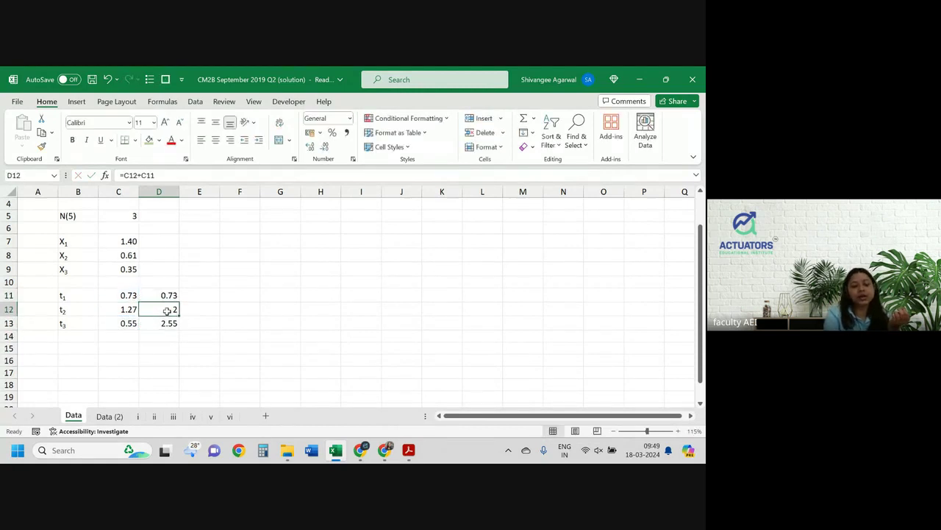
pyautogui.press('Down')
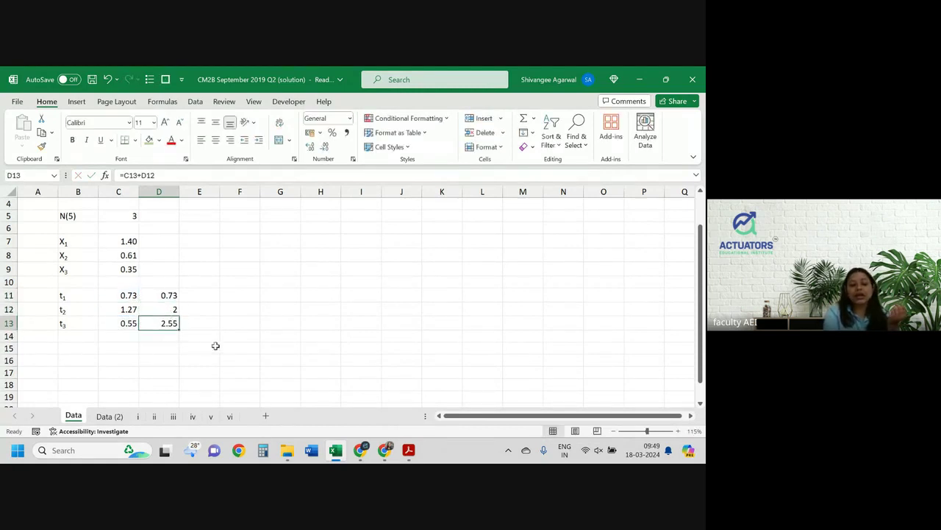
pyautogui.click(152, 298)
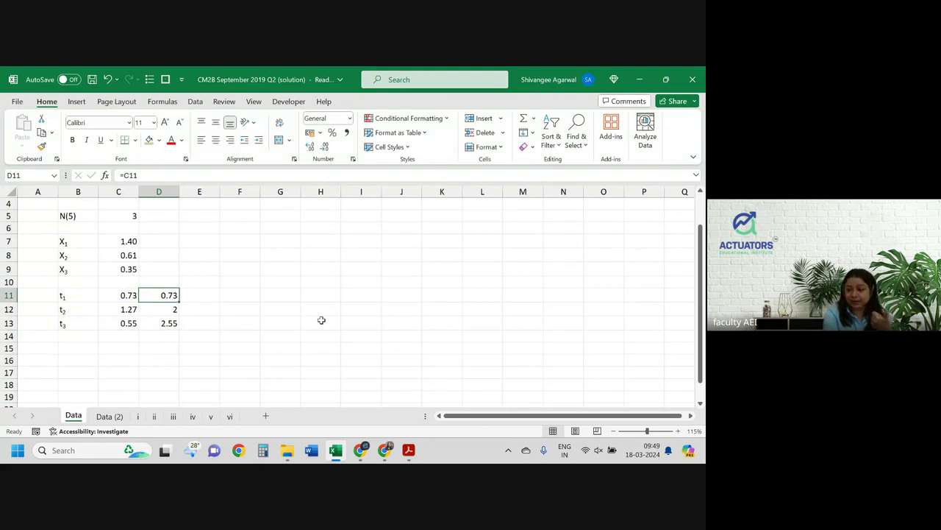
pyautogui.click(159, 308)
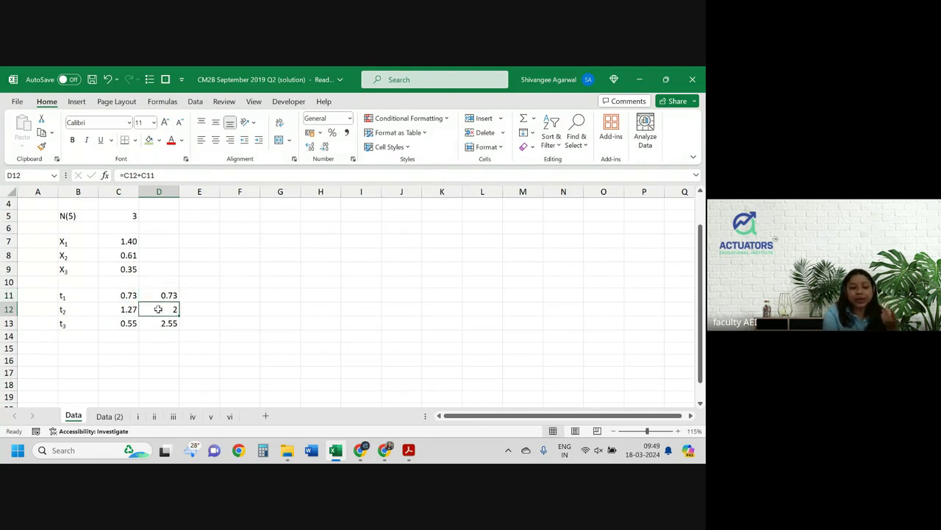
pyautogui.click(166, 325)
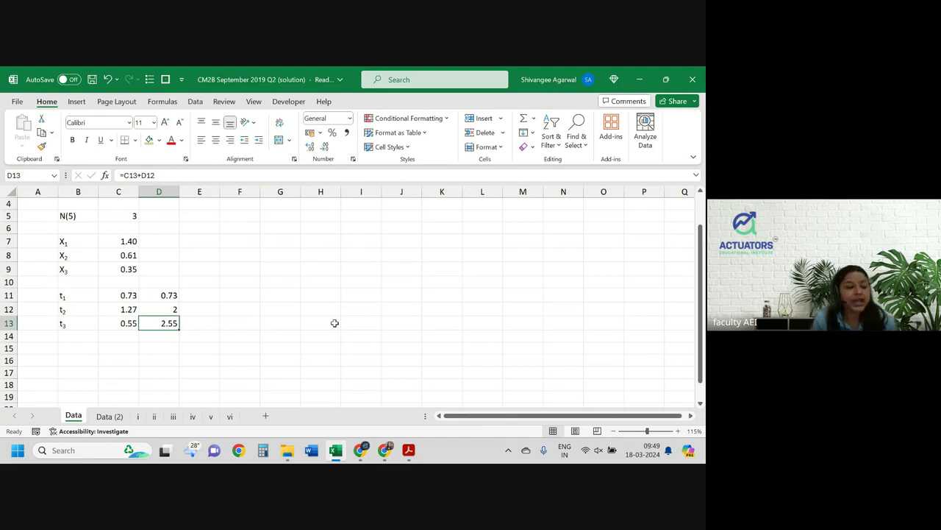
# Review the part (iii) instruction to plot the surplus in the PDF, then return to Excel
pyautogui.hotkey('alt', 'Tab')
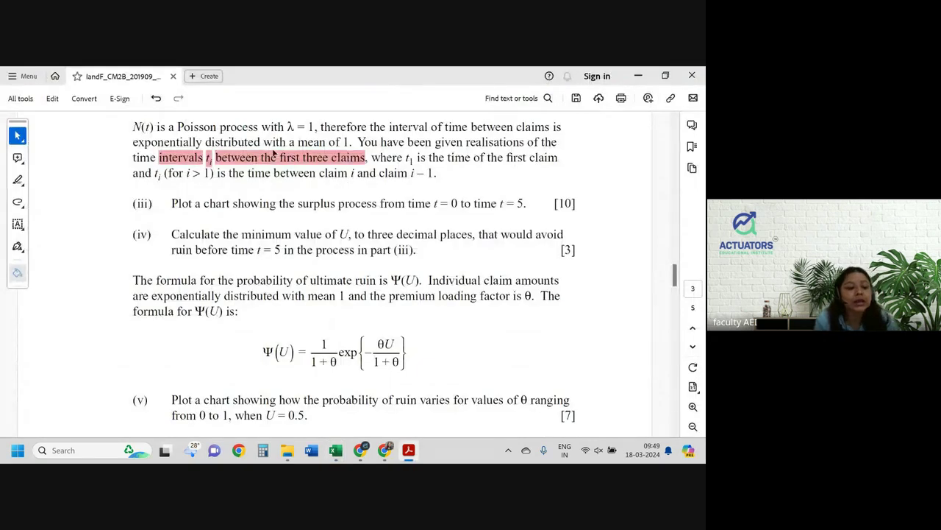
pyautogui.moveTo(171, 204); pyautogui.dragTo(375, 213)
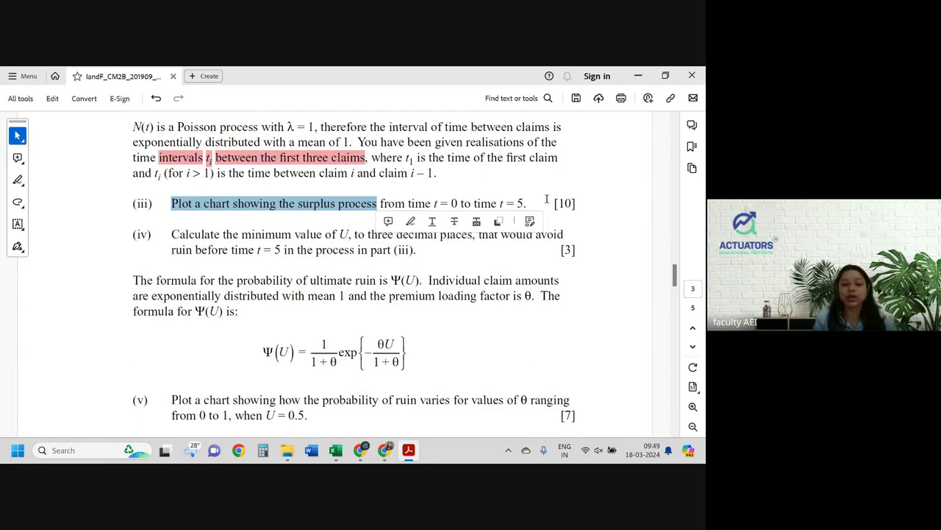
pyautogui.hotkey('alt', 'Tab')
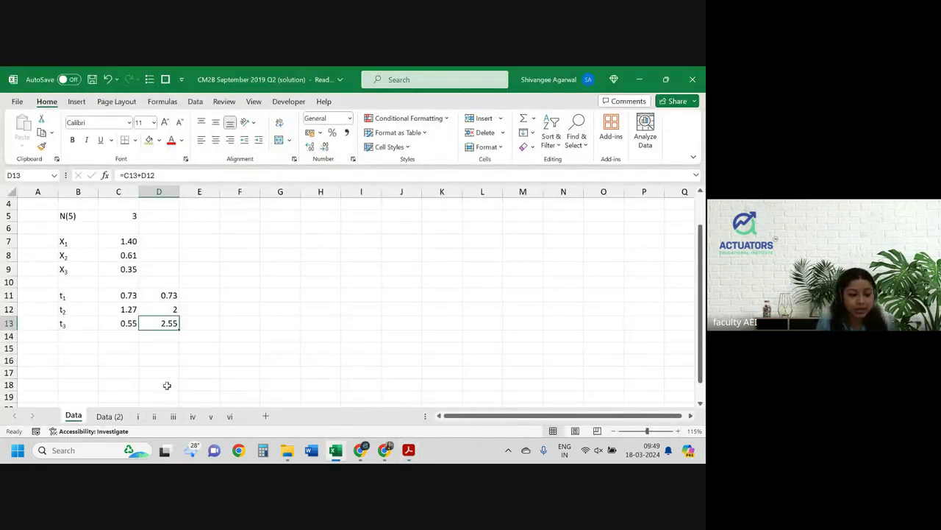
# Copy time values B8:B507 from sheet iii, then show Data (2) and cancel copy mode
pyautogui.click(174, 416)
pyautogui.click(76, 281)
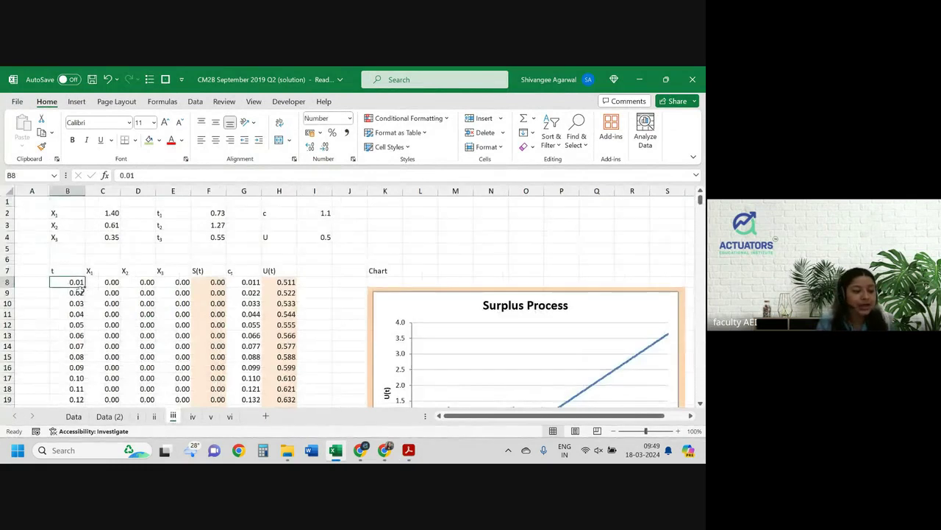
pyautogui.scroll(-1, 81, 290)
pyautogui.scroll(-1, 85, 294)
pyautogui.scroll(2, 85, 294)
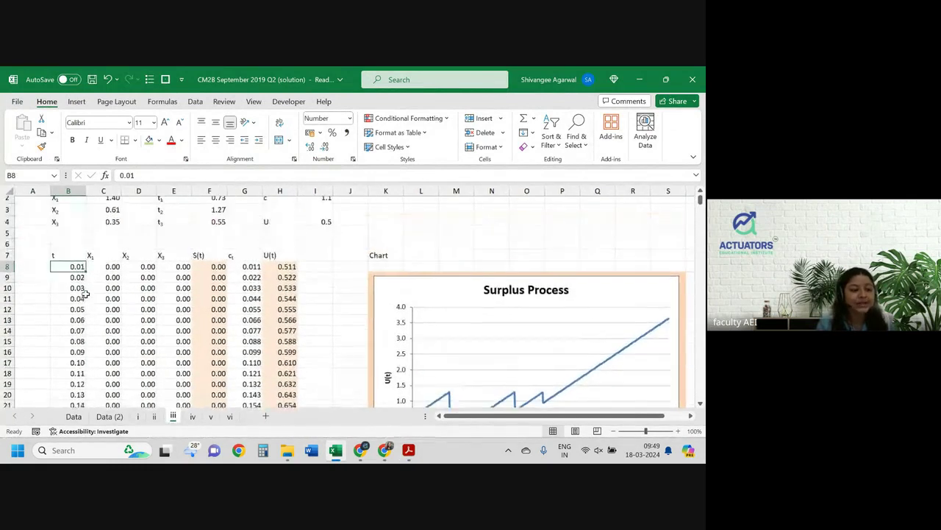
pyautogui.hotkey('ctrl', 'shift', 'Down')
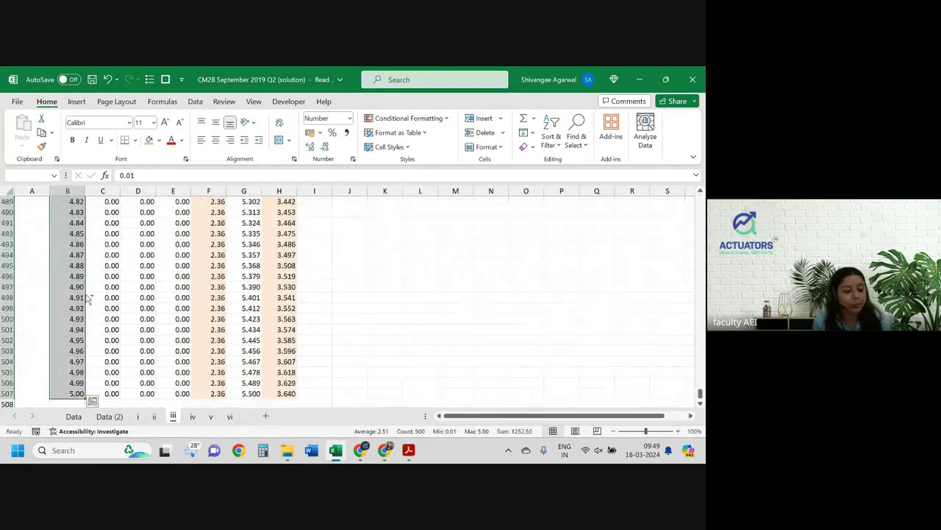
pyautogui.hotkey('ctrl', 'c')
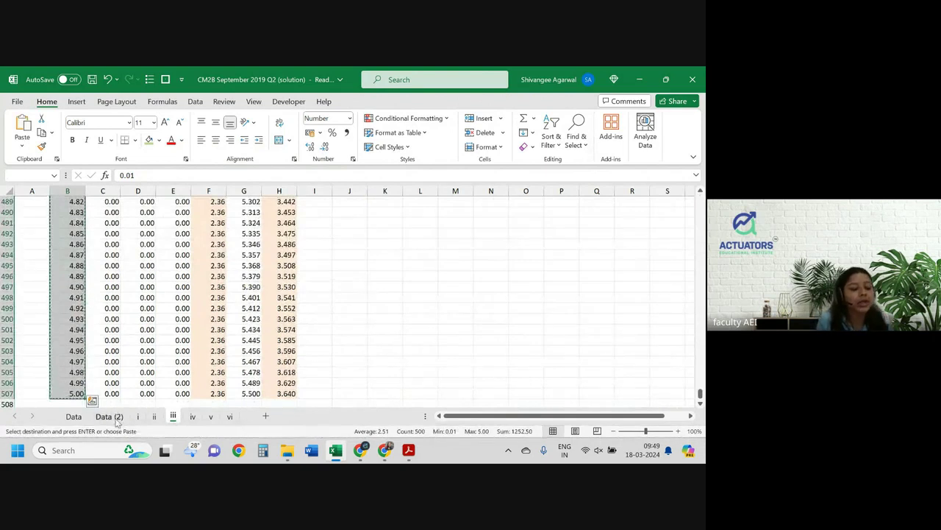
pyautogui.click(109, 417)
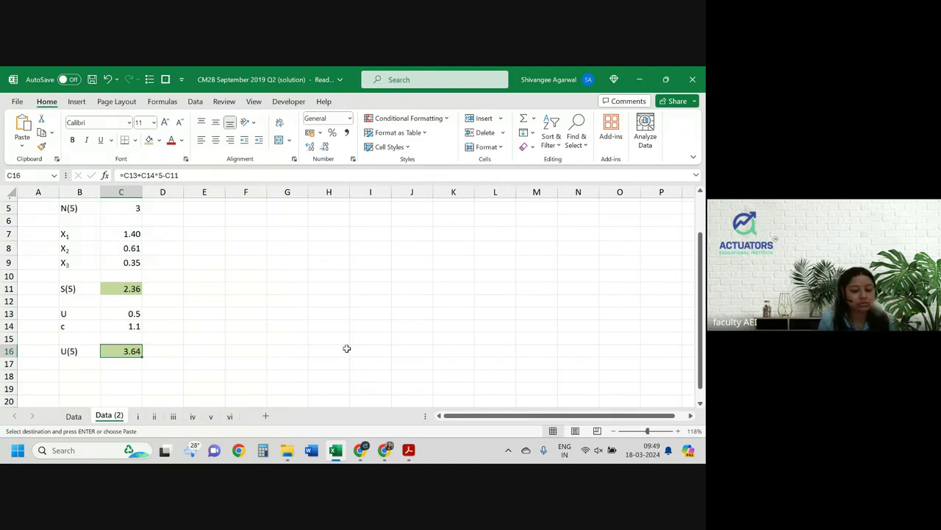
pyautogui.press('Escape')
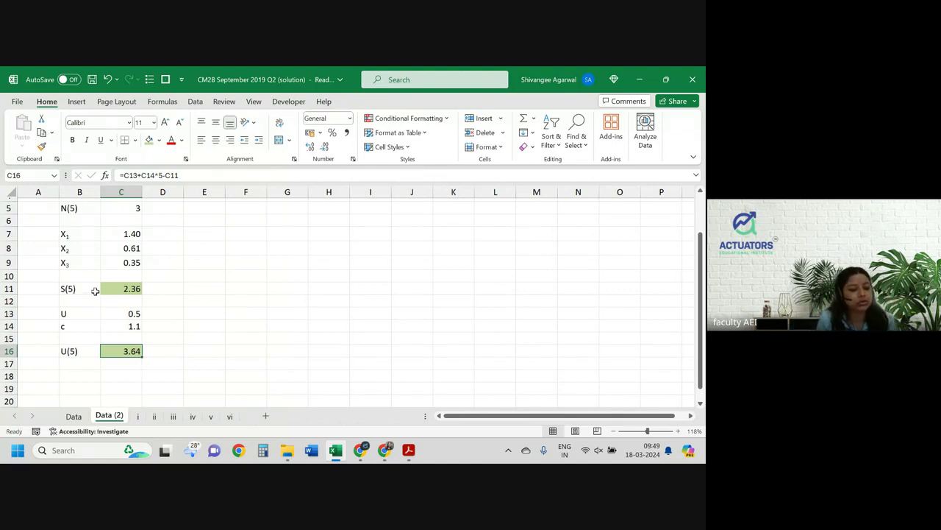
# Create a copy of the Data (2) sheet placed before sheet i
pyautogui.hotkey('alt', 'e')
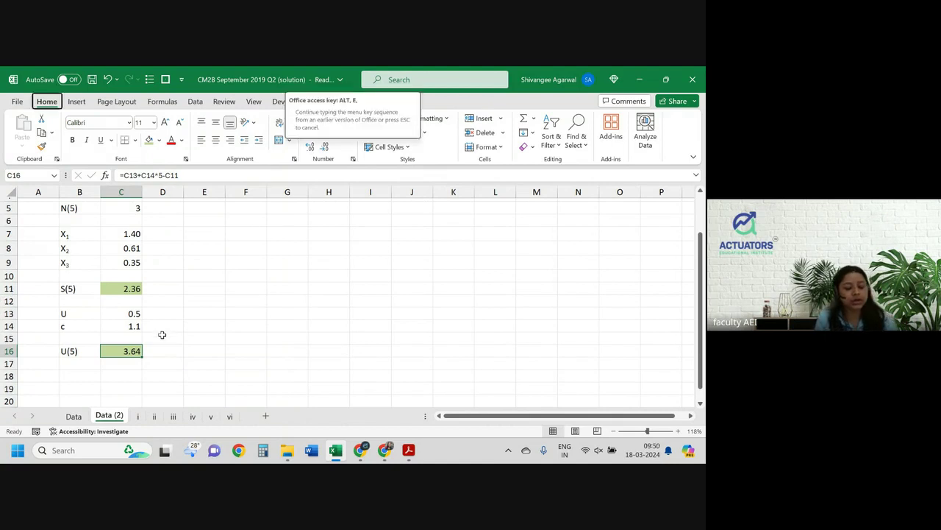
pyautogui.press('m')
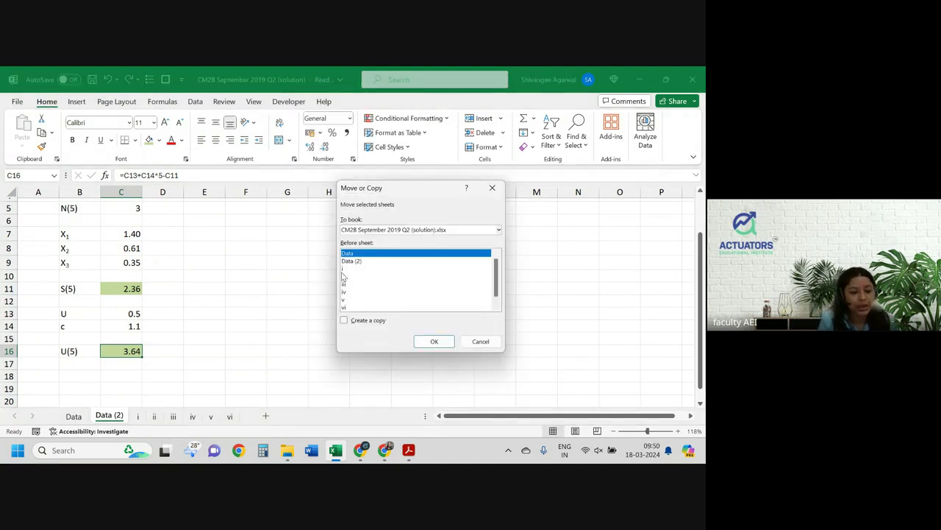
pyautogui.click(344, 268)
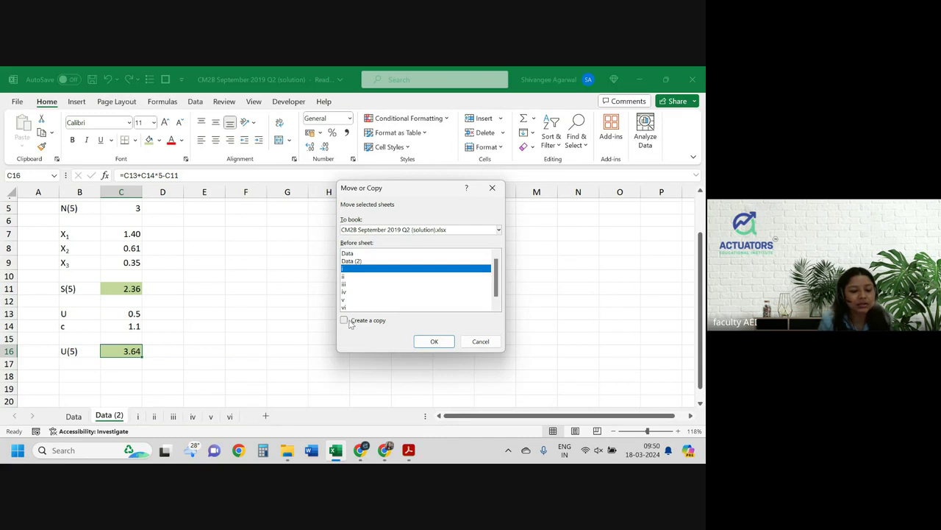
pyautogui.click(344, 320)
pyautogui.click(435, 341)
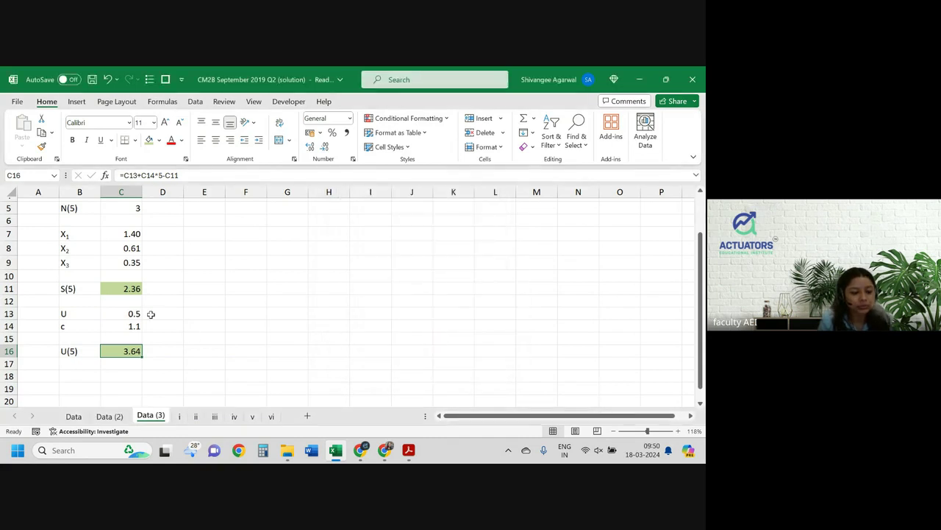
# Delete rows 10 onward and rows 3–5, keeping only the X1–X3 claim amounts
pyautogui.click(6, 276)
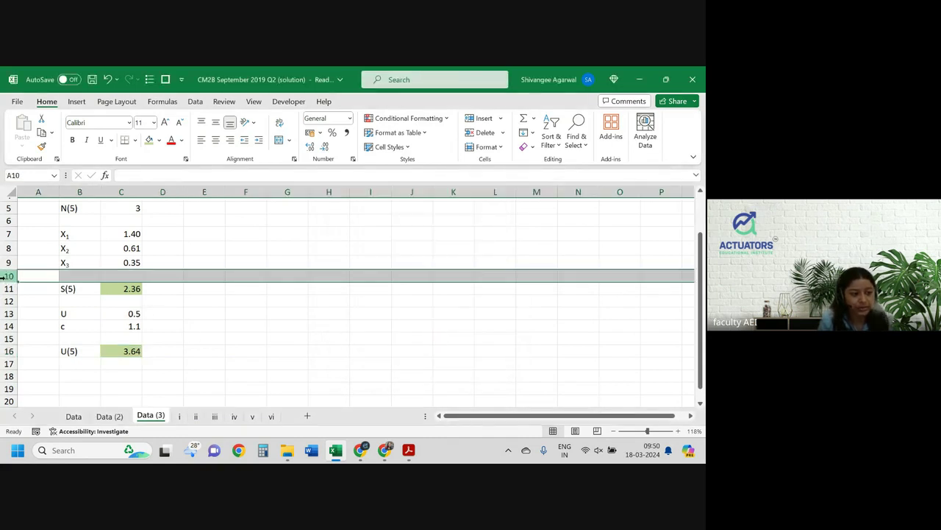
pyautogui.hotkey('ctrl', 'shift', 'Down')
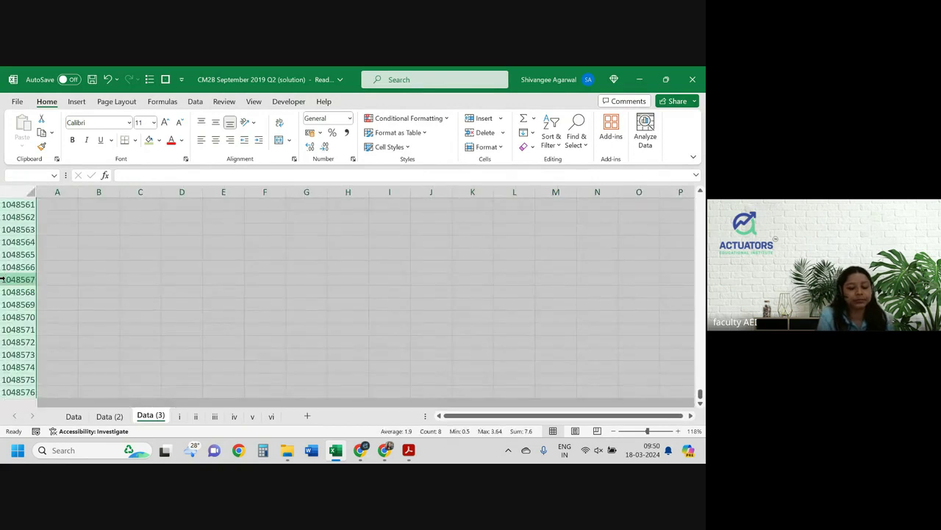
pyautogui.hotkey('ctrl', '-')
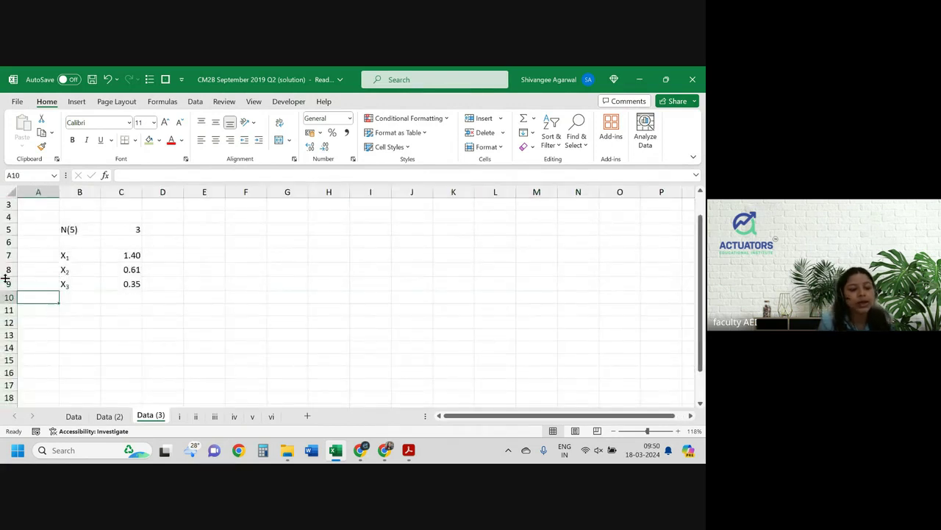
pyautogui.press('Up')
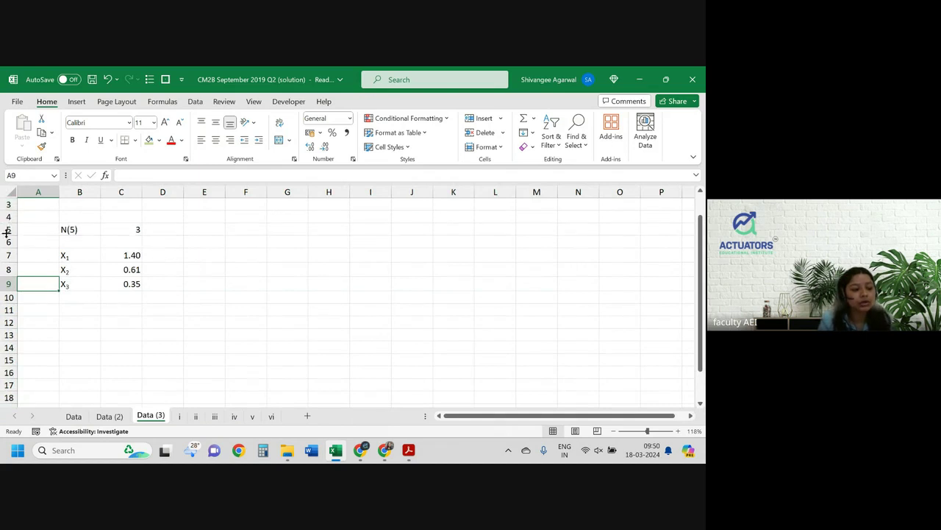
pyautogui.moveTo(8, 231); pyautogui.dragTo(8, 204)
pyautogui.hotkey('ctrl', '-')
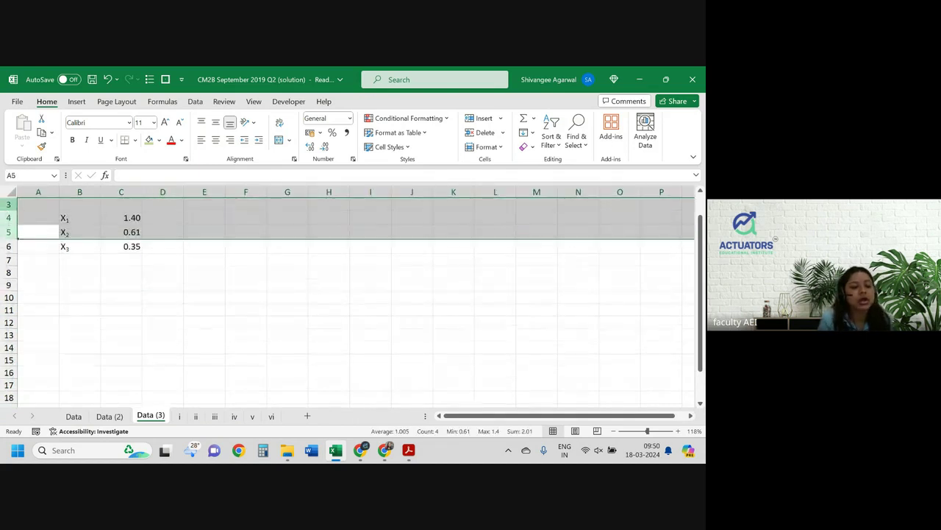
# Link E4:F6 to the t1–t3 labels and values on the Data sheet with =Data!A11
pyautogui.click(207, 217)
pyautogui.write('=')
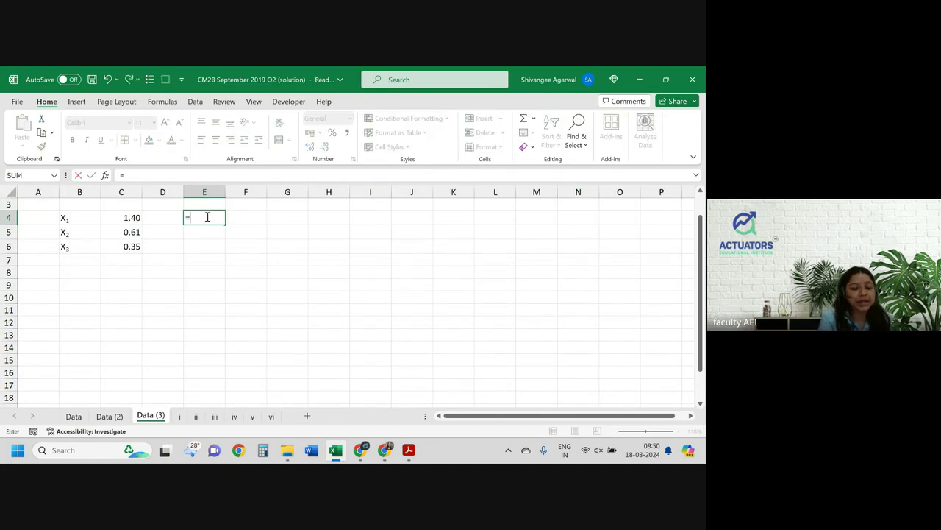
pyautogui.hotkey('ctrl', 'pageup')
pyautogui.hotkey('ctrl', 'pageup')
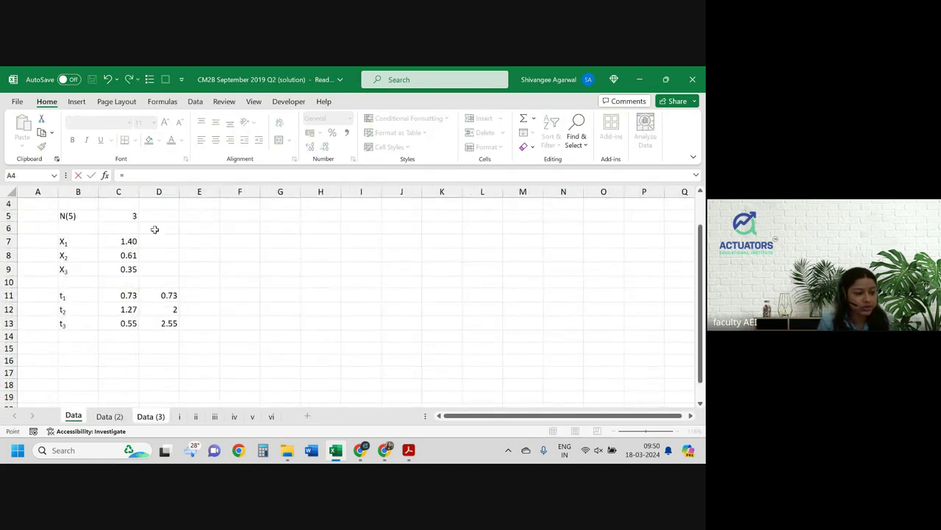
pyautogui.click(53, 294)
pyautogui.press('Return')
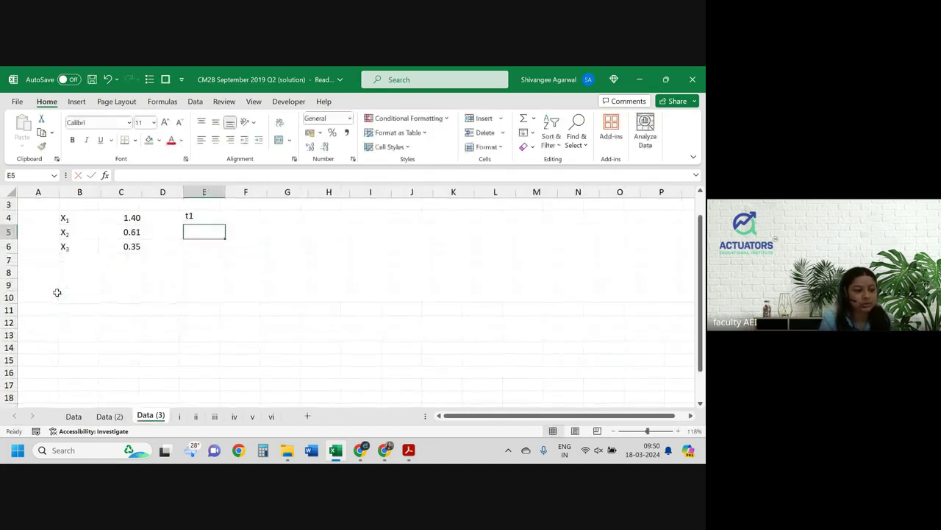
pyautogui.click(217, 217)
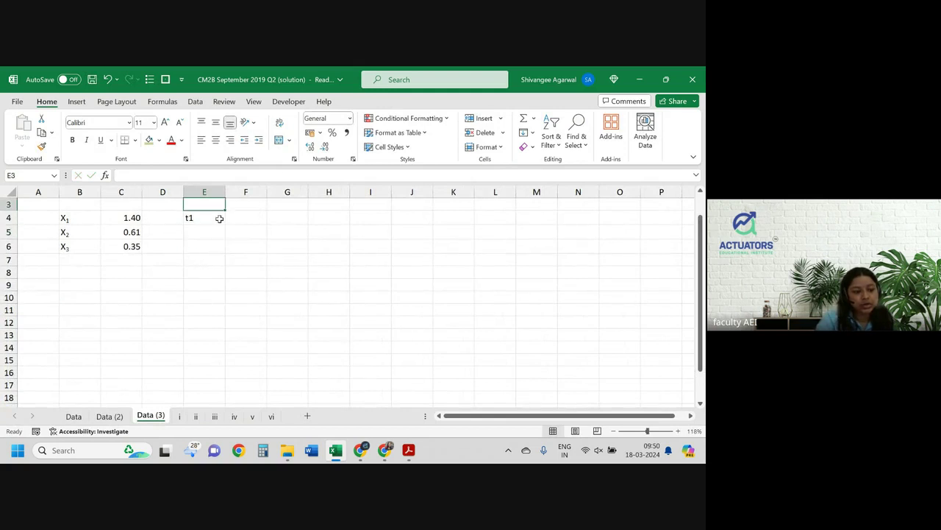
pyautogui.moveTo(225, 228); pyautogui.dragTo(267, 252)
# Link H4:I5 to U = 0.5 and c = 1.1 on Data (2) with ='Data (2)'!B13
pyautogui.click(315, 216)
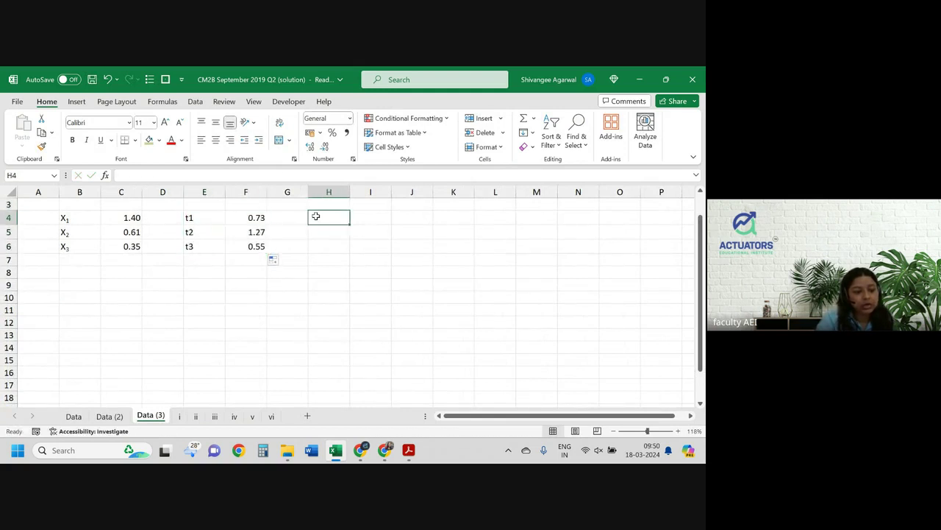
pyautogui.write('=')
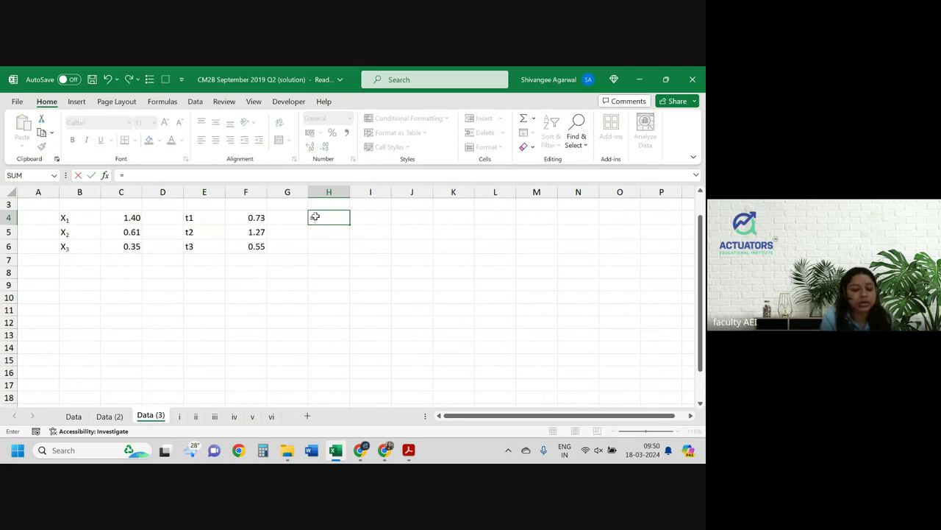
pyautogui.hotkey('ctrl', 'pageup')
pyautogui.click(96, 312)
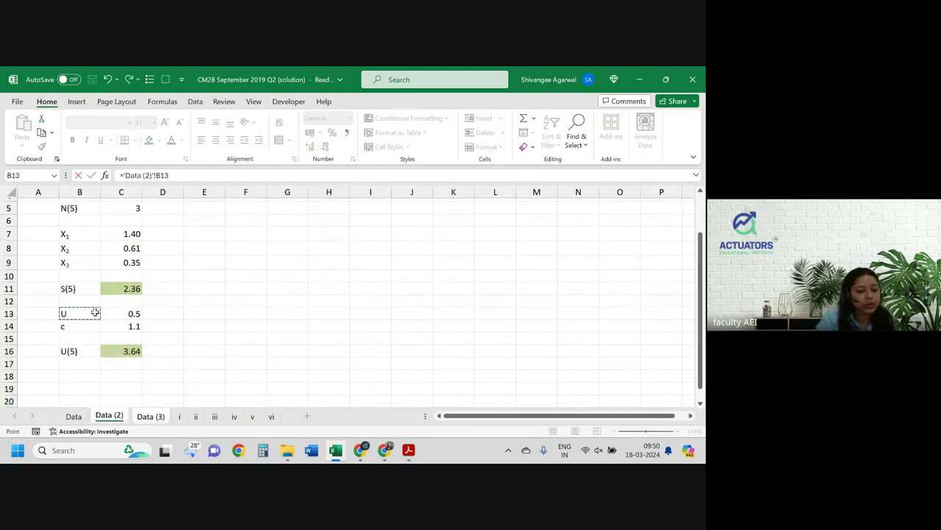
pyautogui.press('Return')
pyautogui.click(357, 214)
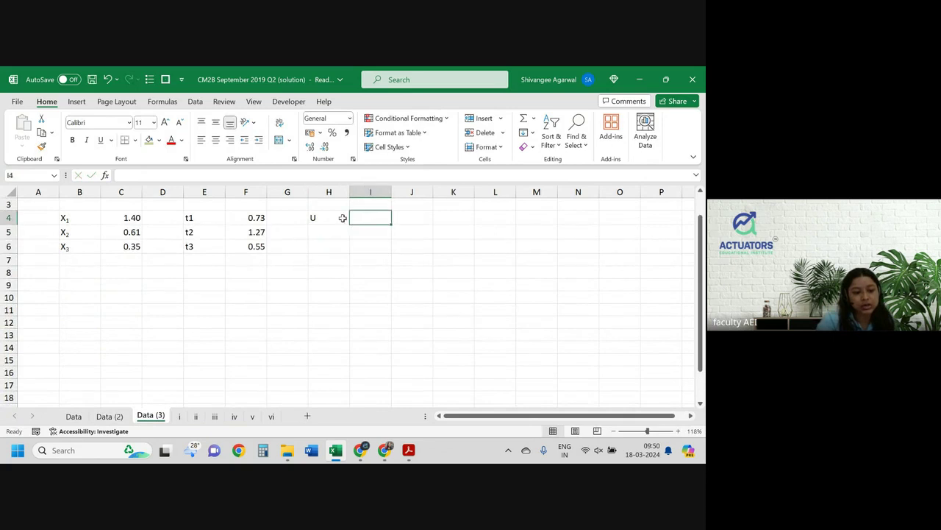
pyautogui.click(342, 217)
pyautogui.moveTo(349, 225); pyautogui.dragTo(390, 239)
pyautogui.click(244, 294)
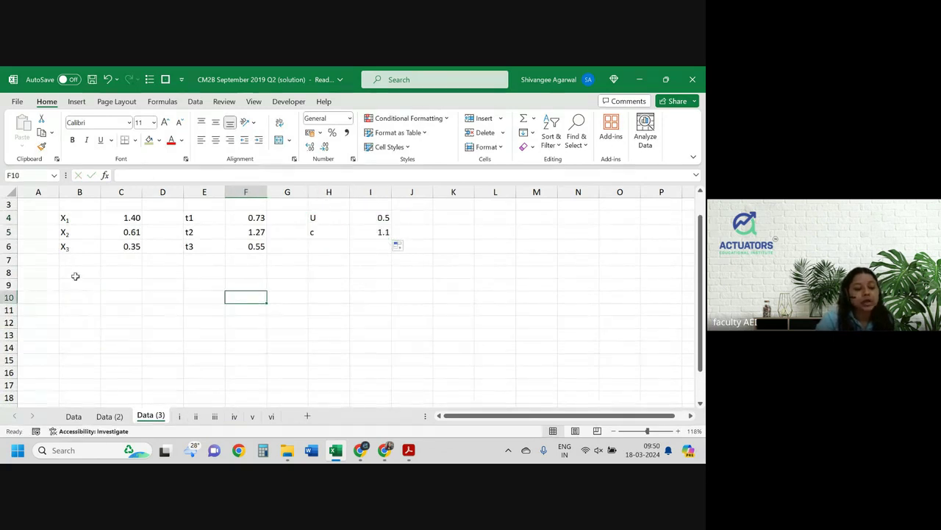
# Paste sheet iii's time values into B8 and insert a blank row 8 above them
pyautogui.click(81, 270)
pyautogui.hotkey('ctrl', 'pagedown')
pyautogui.hotkey('ctrl', 'pagedown')
pyautogui.hotkey('ctrl', 'pagedown')
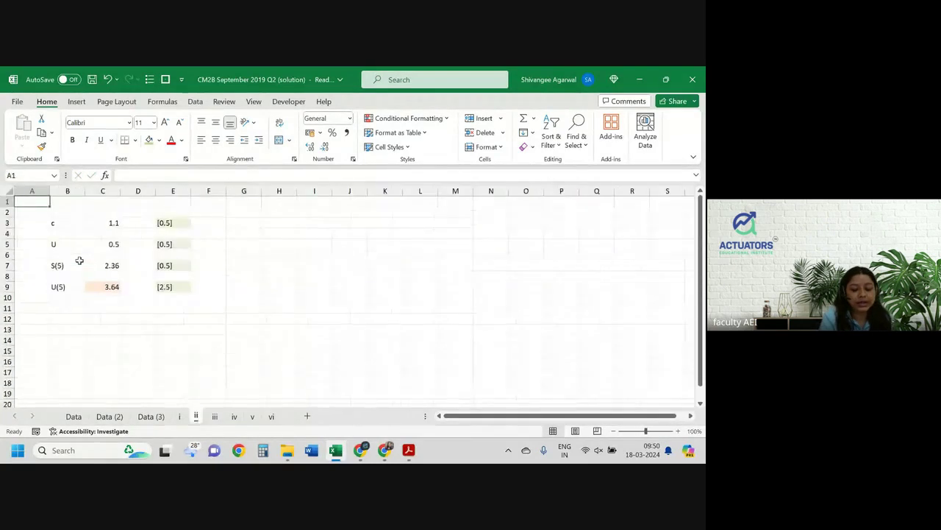
pyautogui.hotkey('ctrl', 'shift', 'Down')
pyautogui.hotkey('ctrl', 'c')
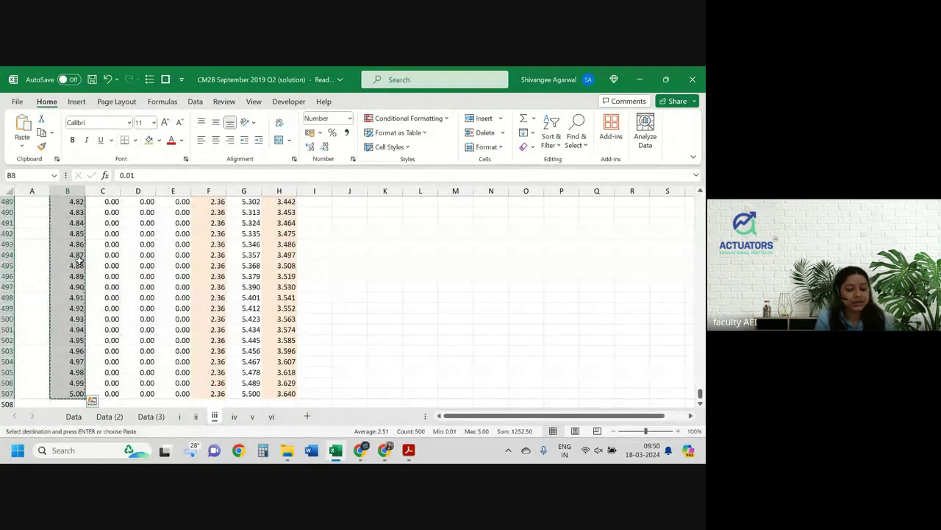
pyautogui.hotkey('ctrl', 'pageup')
pyautogui.hotkey('ctrl', 'pageup')
pyautogui.hotkey('ctrl', 'pageup')
pyautogui.hotkey('ctrl', 'v')
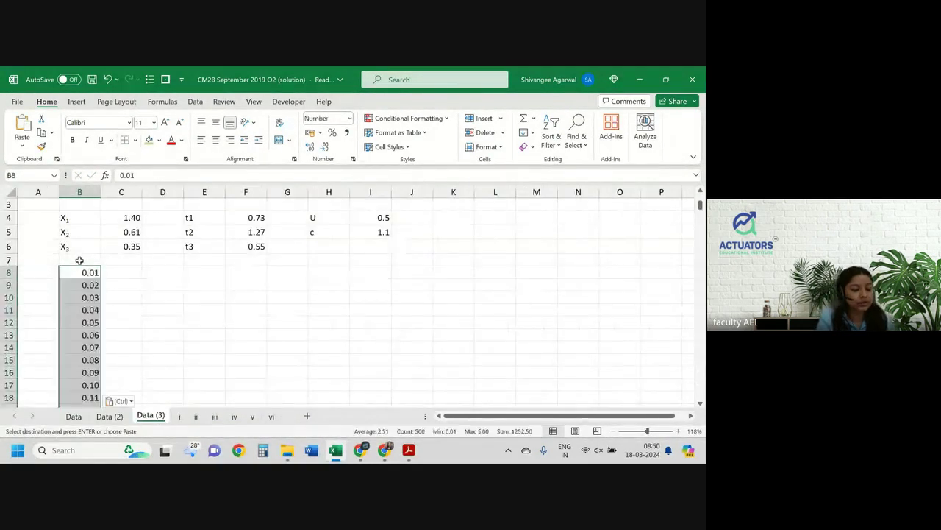
pyautogui.click(4, 272)
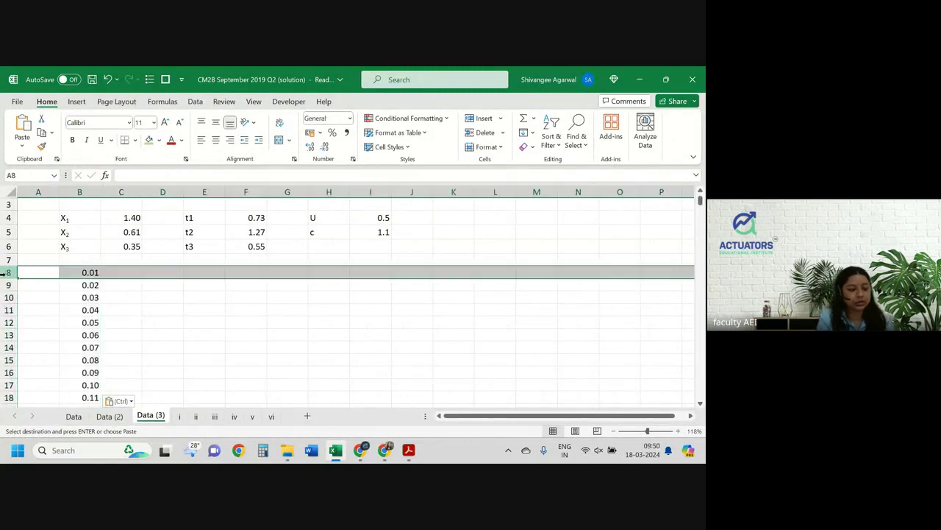
pyautogui.hotkey('ctrl', 'shift', '+')
pyautogui.press('Right')
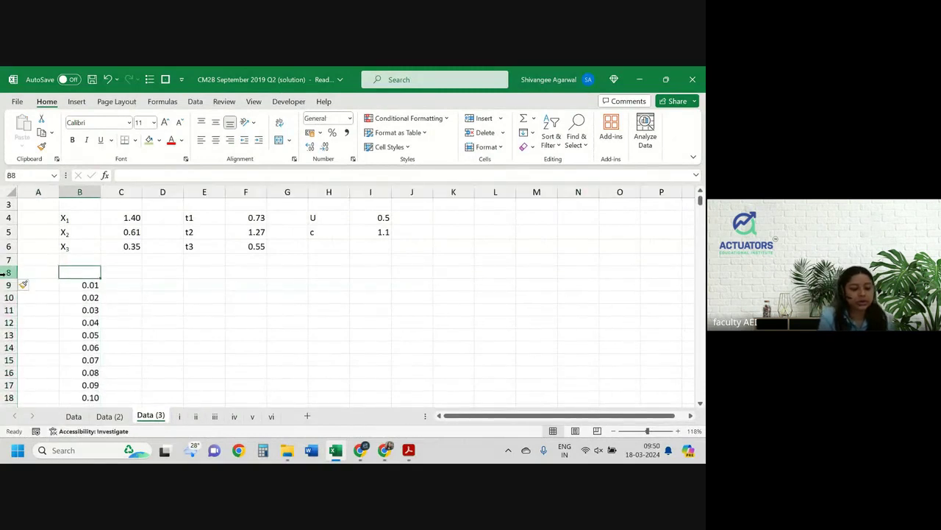
# Rename the time column header to 'Time t'
pyautogui.write('Time')
pyautogui.press('Right')
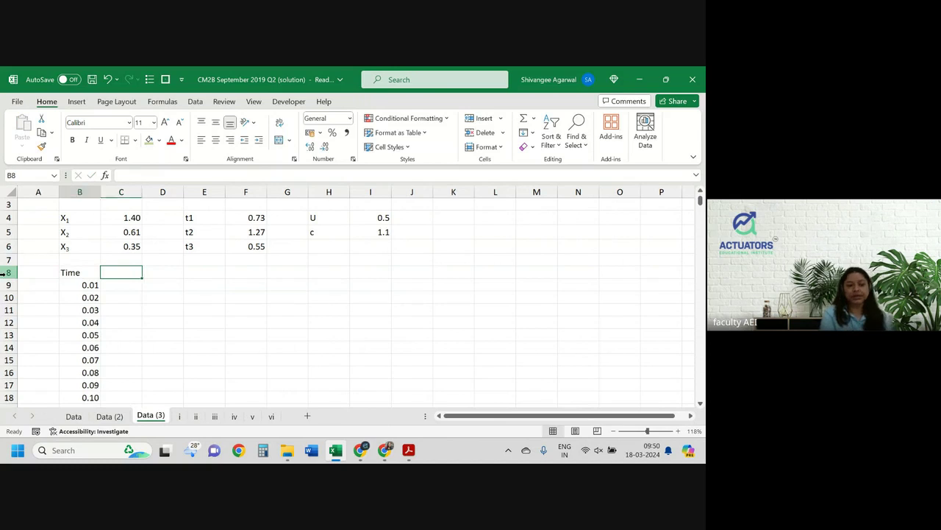
pyautogui.press('Left')
pyautogui.press('F2')
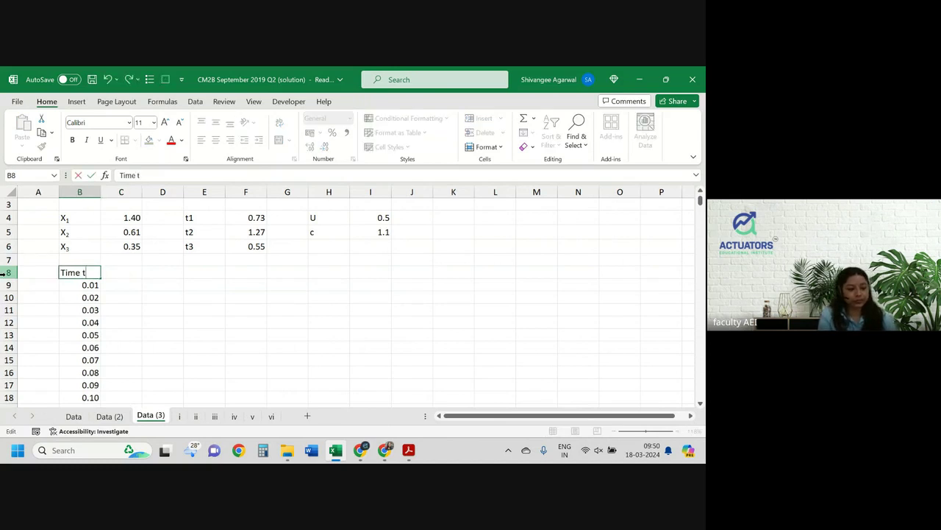
pyautogui.press('Return')
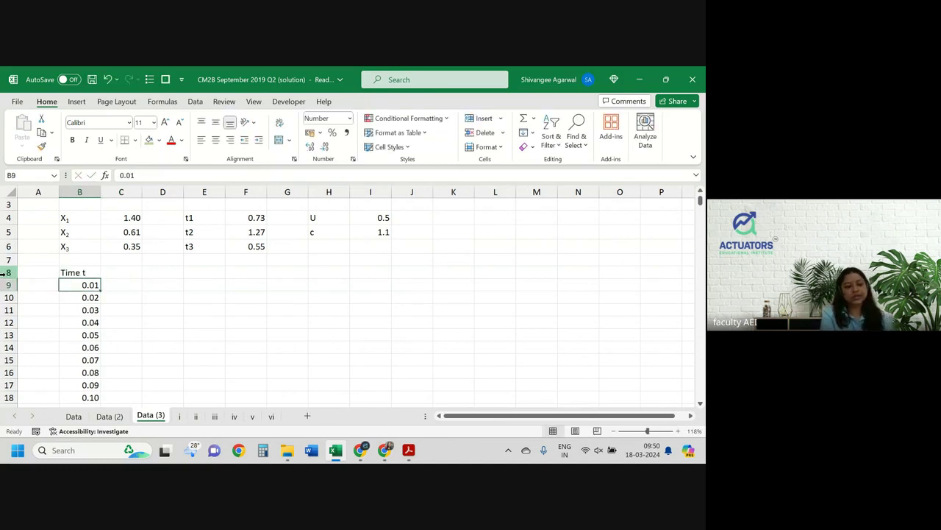
# Delete the two empty rows 1–2 at the top of Data (3)
pyautogui.hotkey('ctrl', 'Down')
pyautogui.hotkey('ctrl', 'Up')
pyautogui.press('Up')
pyautogui.press('Up')
pyautogui.press('Up')
pyautogui.press('Up')
pyautogui.press('Up')
pyautogui.press('Up')
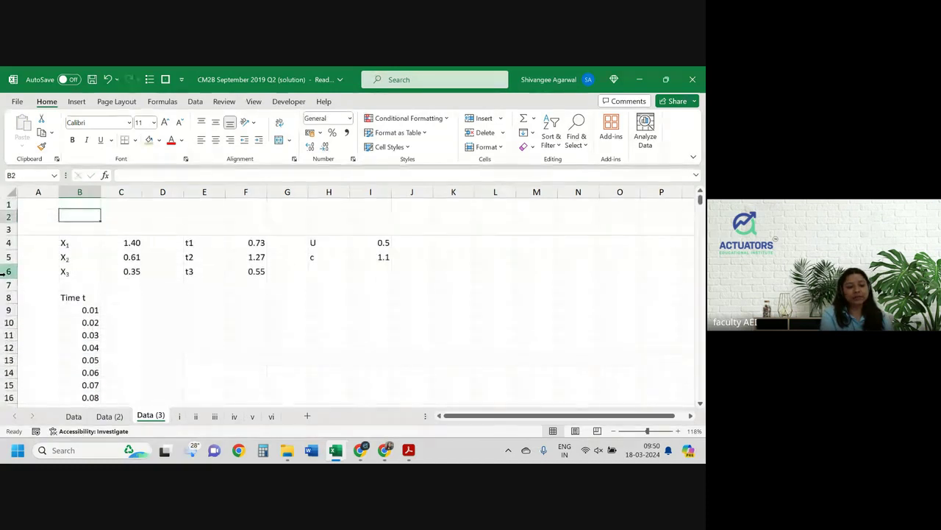
pyautogui.press('Down')
pyautogui.press('Down')
pyautogui.press('Down')
pyautogui.press('Up')
pyautogui.press('Up')
pyautogui.press('Up')
pyautogui.press('Left')
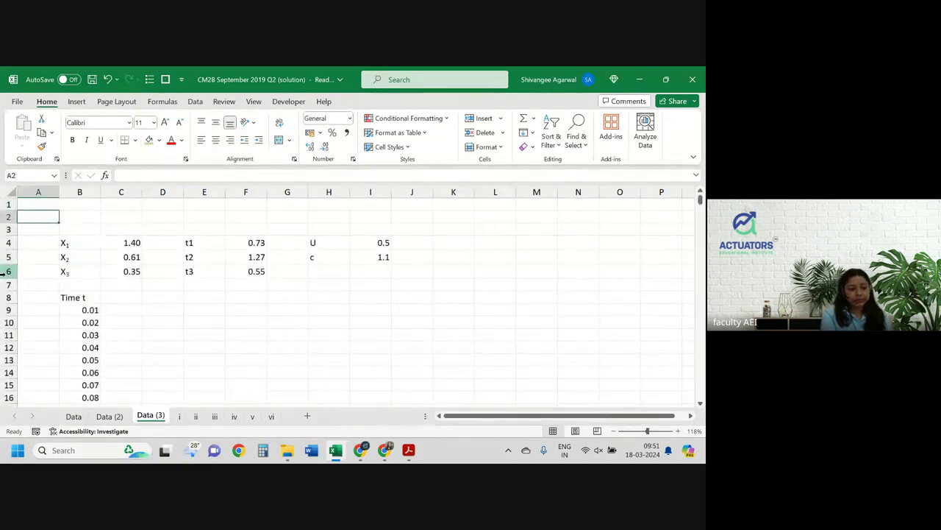
pyautogui.hotkey('shift', 'space')
pyautogui.hotkey('shift', 'Up')
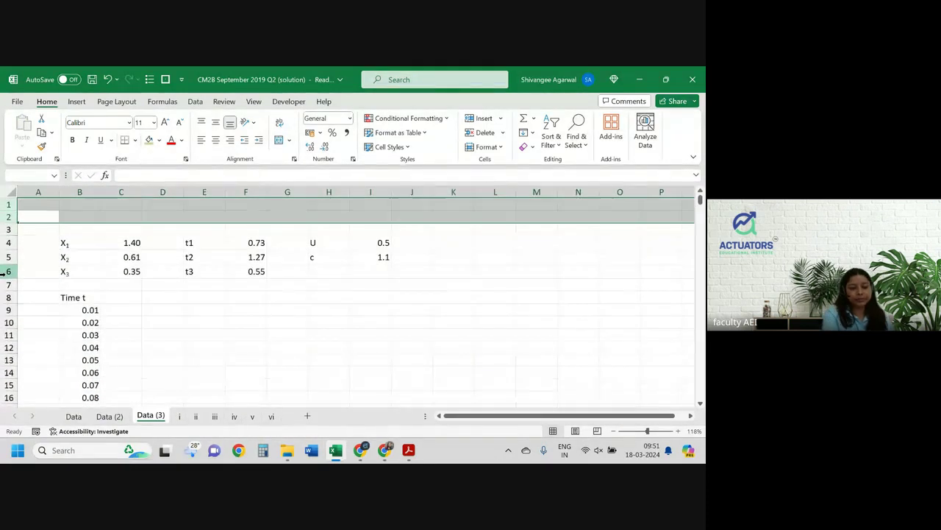
pyautogui.hotkey('ctrl', '-')
pyautogui.press('Down')
pyautogui.press('Down')
pyautogui.press('Down')
pyautogui.press('Down')
pyautogui.press('Right')
pyautogui.press('Down')
pyautogui.press('Right')
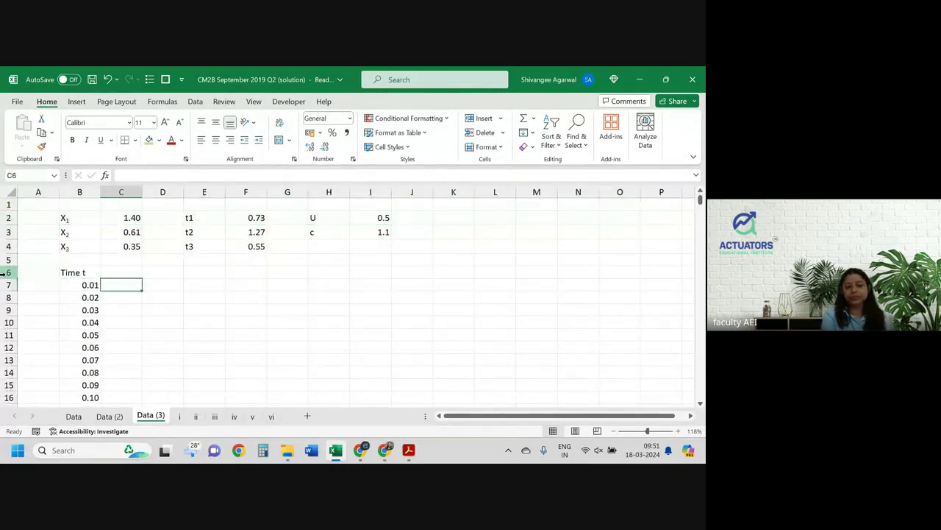
pyautogui.press('Up')
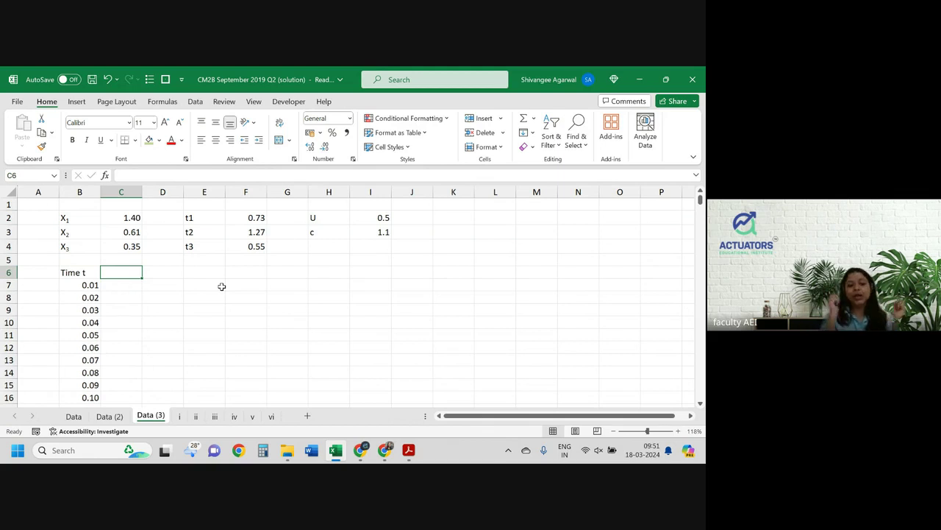
pyautogui.click(113, 221)
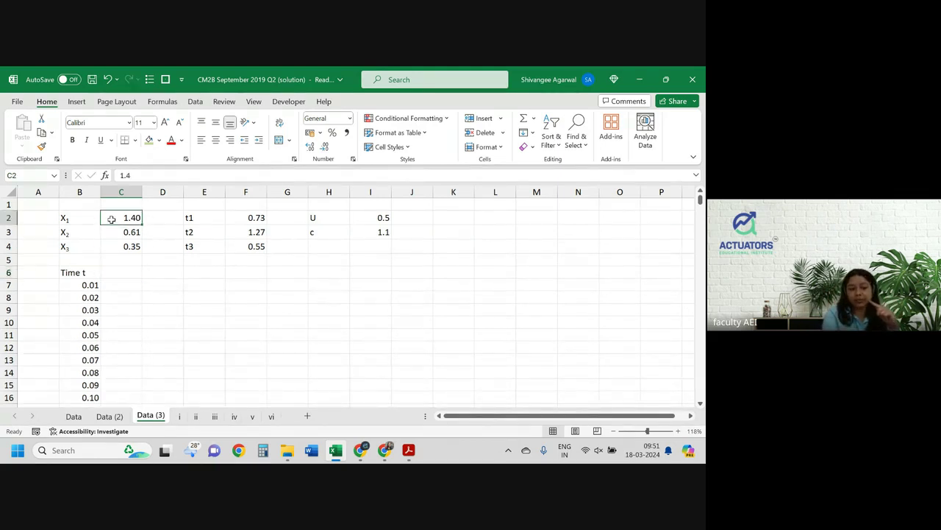
pyautogui.click(260, 223)
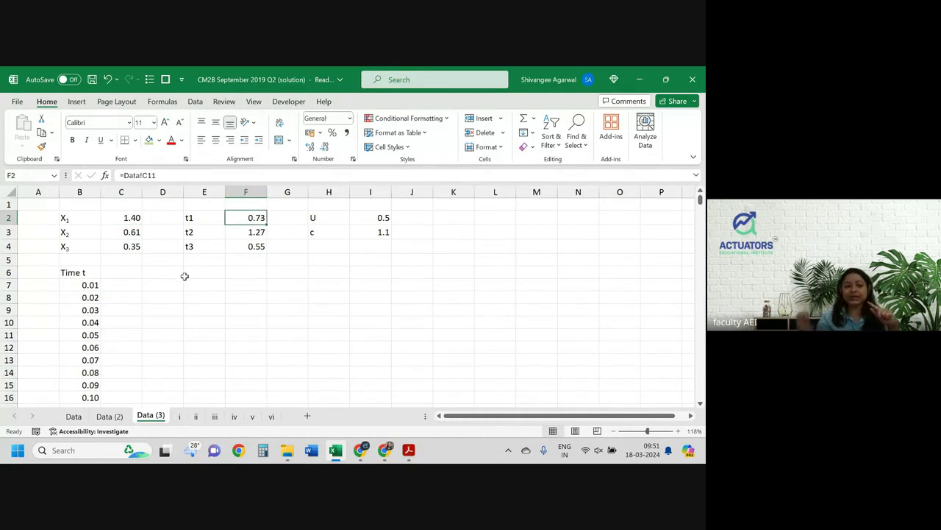
pyautogui.click(120, 218)
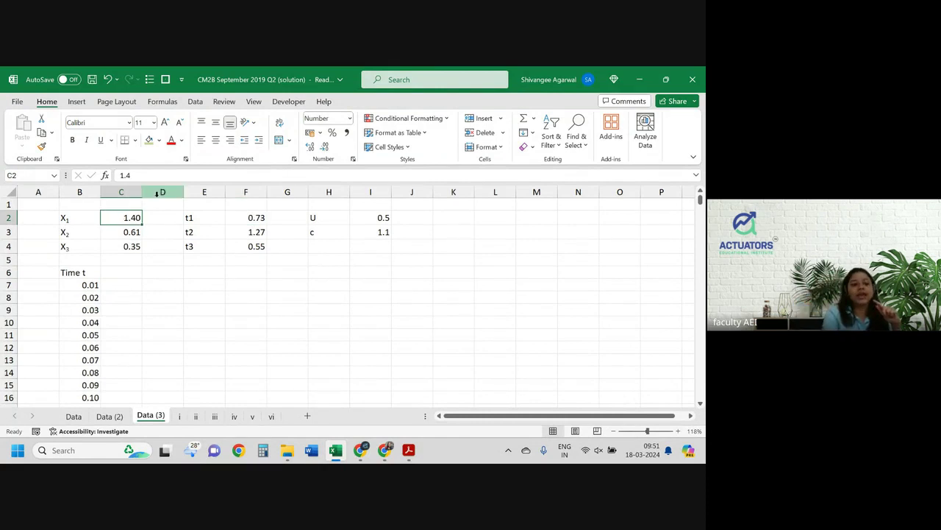
pyautogui.moveTo(128, 217); pyautogui.dragTo(130, 232)
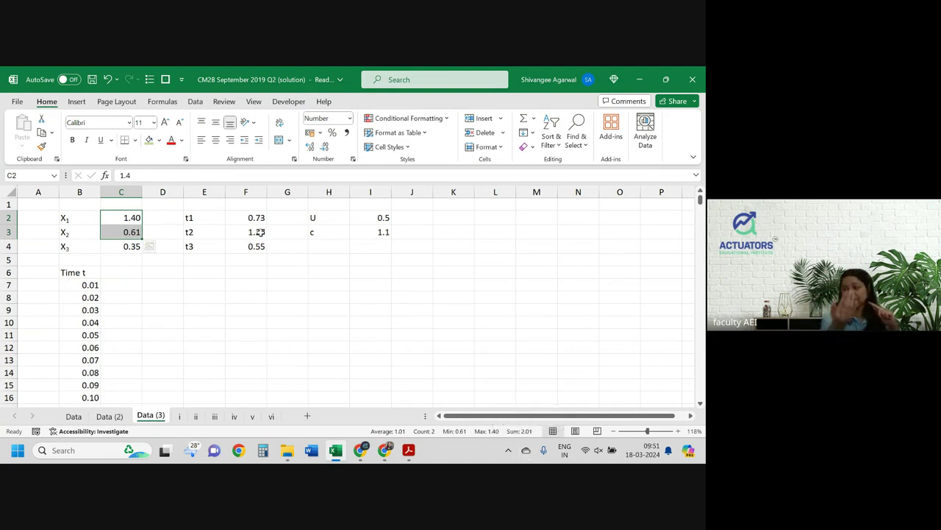
# Enter headers X1, X2 and X3 in C6:E6, correcting the mistyped X1
pyautogui.click(114, 277)
pyautogui.write('Xo')
pyautogui.press('Tab')
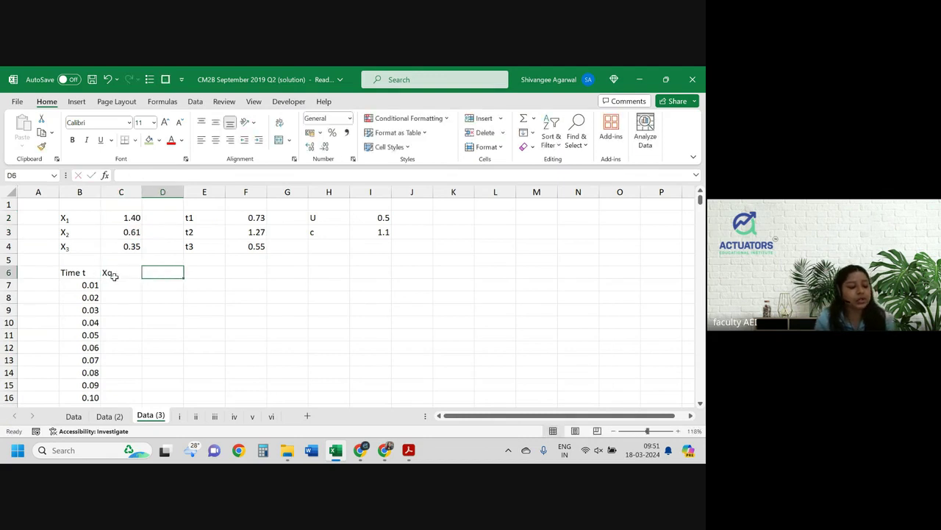
pyautogui.click(115, 277)
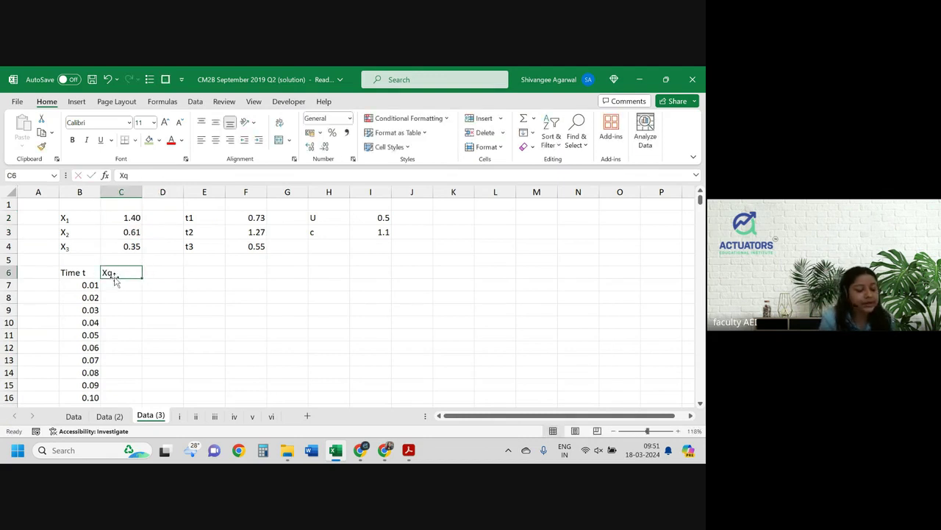
pyautogui.press('BackSpace')
pyautogui.write('1')
pyautogui.press('Tab')
pyautogui.write('X2')
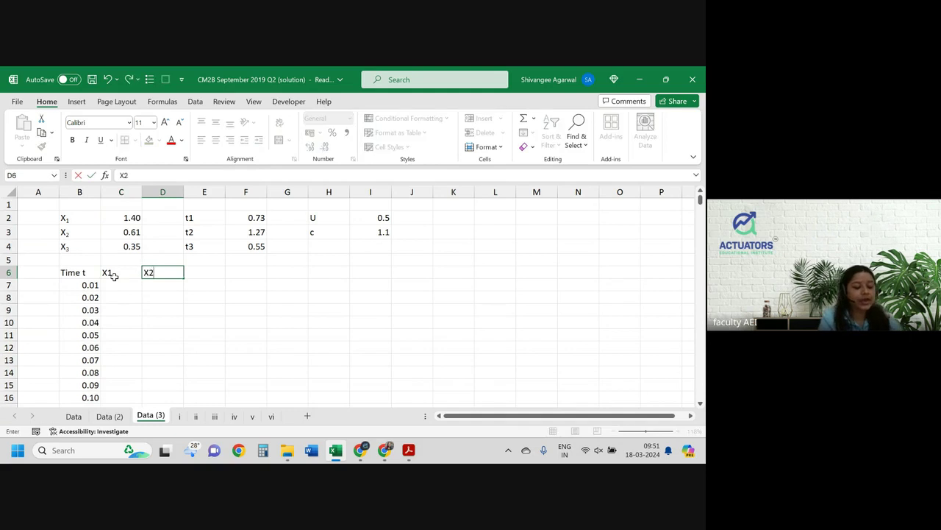
pyautogui.press('Tab')
pyautogui.write('X3')
pyautogui.press('Tab')
# Add headers S(t), ct and U(t) in F6:H6
pyautogui.write('S')
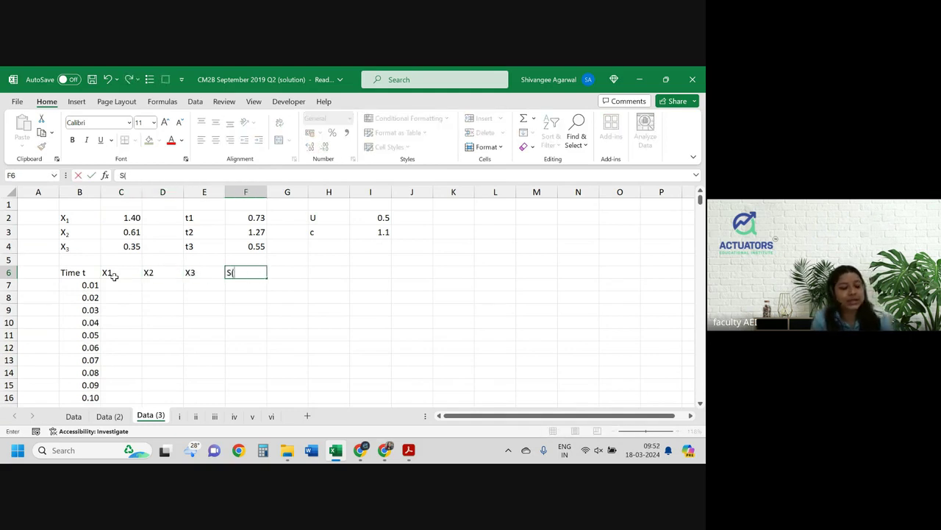
pyautogui.write('(t)')
pyautogui.press('Tab')
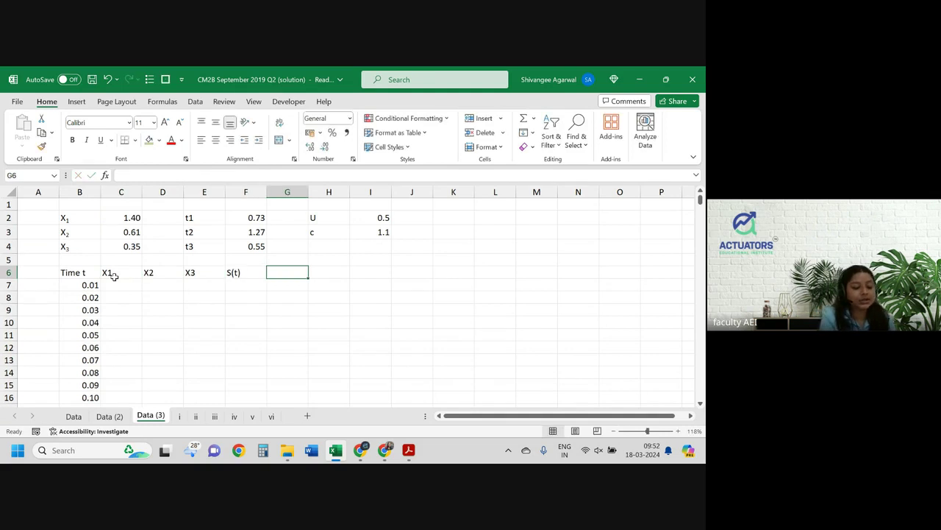
pyautogui.write('ct')
pyautogui.press('Tab')
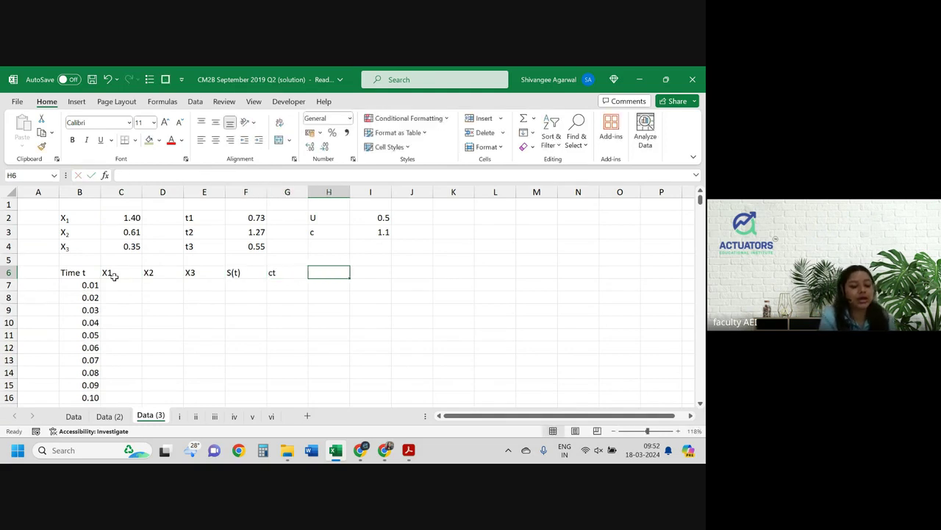
pyautogui.write('U(t')
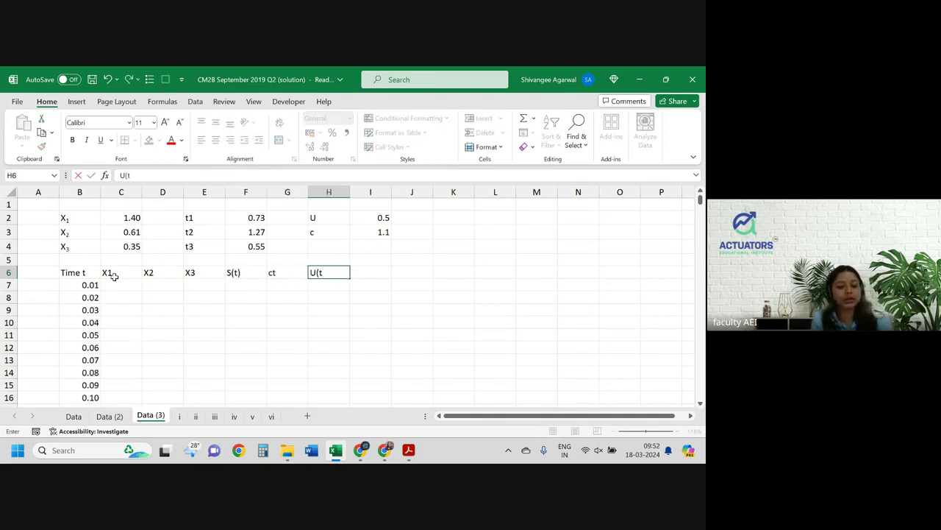
pyautogui.write(')')
pyautogui.press('Return')
pyautogui.press('Left')
pyautogui.press('Left')
pyautogui.press('Left')
pyautogui.press('Left')
pyautogui.press('Left')
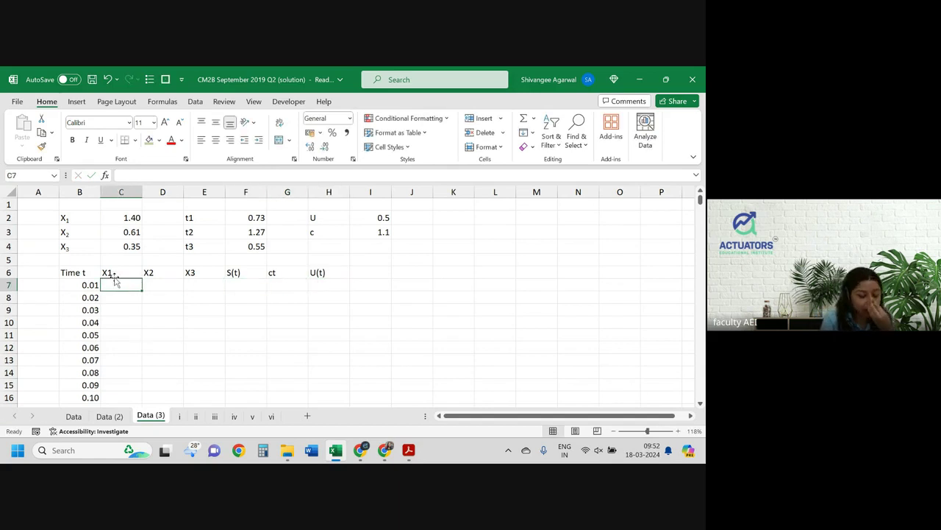
# Enter =IF(B7=$F$2,$C$2,0) in C7 for the X1 claim
pyautogui.write('=if(')
pyautogui.press('Left')
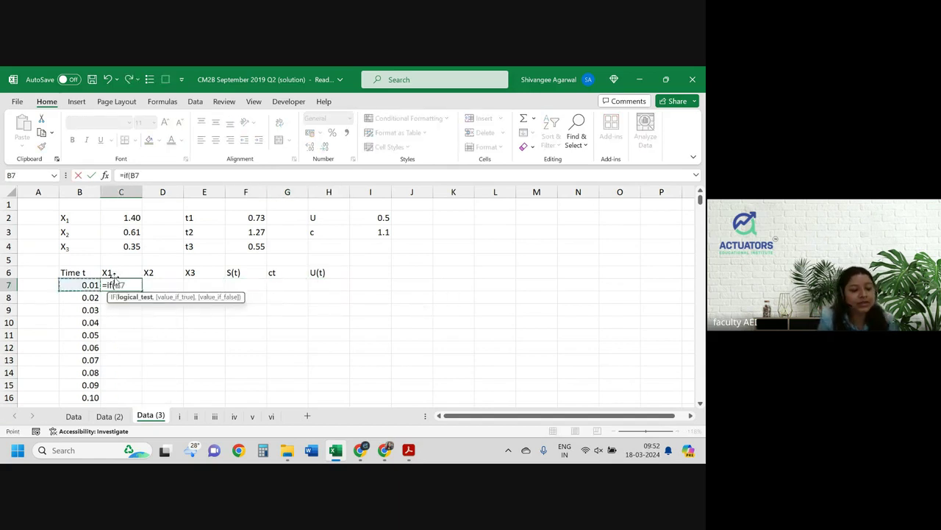
pyautogui.write('=')
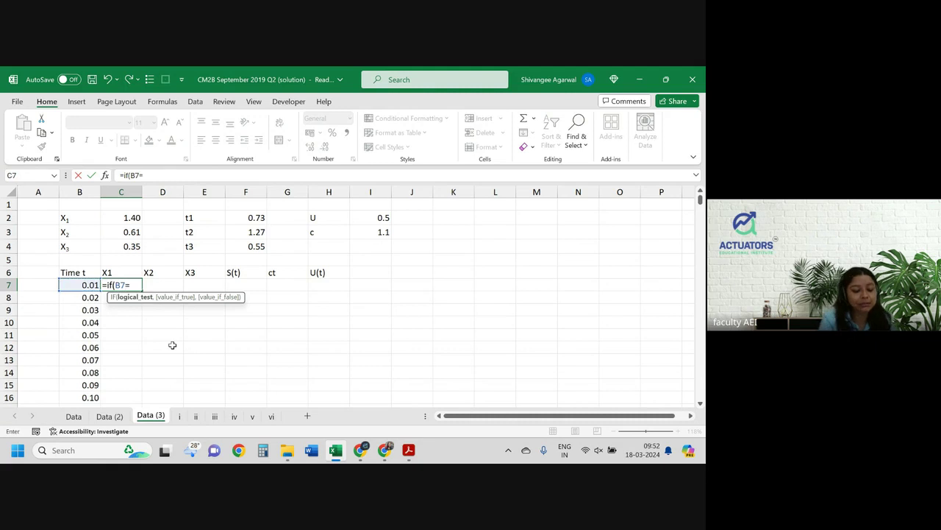
pyautogui.press('Up')
pyautogui.press('Up')
pyautogui.press('Up')
pyautogui.press('Up')
pyautogui.press('Up')
pyautogui.press('Right')
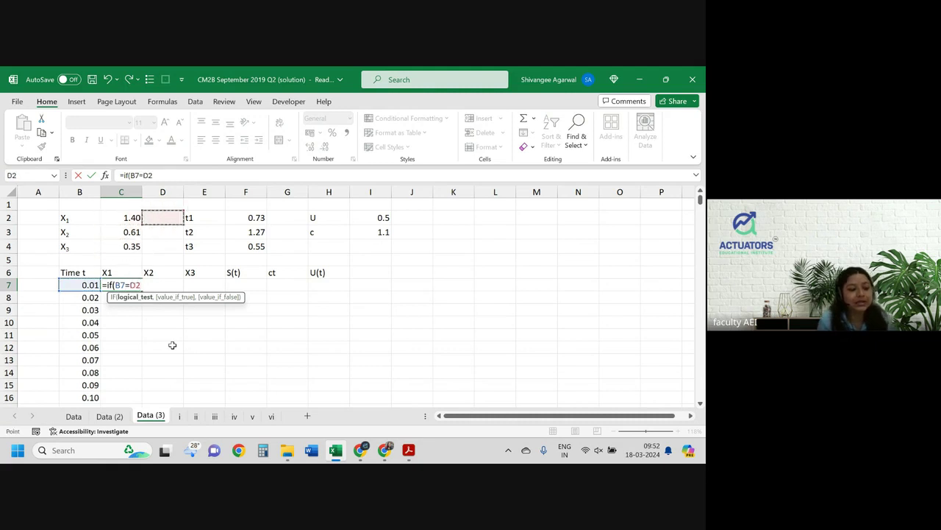
pyautogui.press('Right')
pyautogui.press('Right')
pyautogui.press('Right')
pyautogui.press('Left')
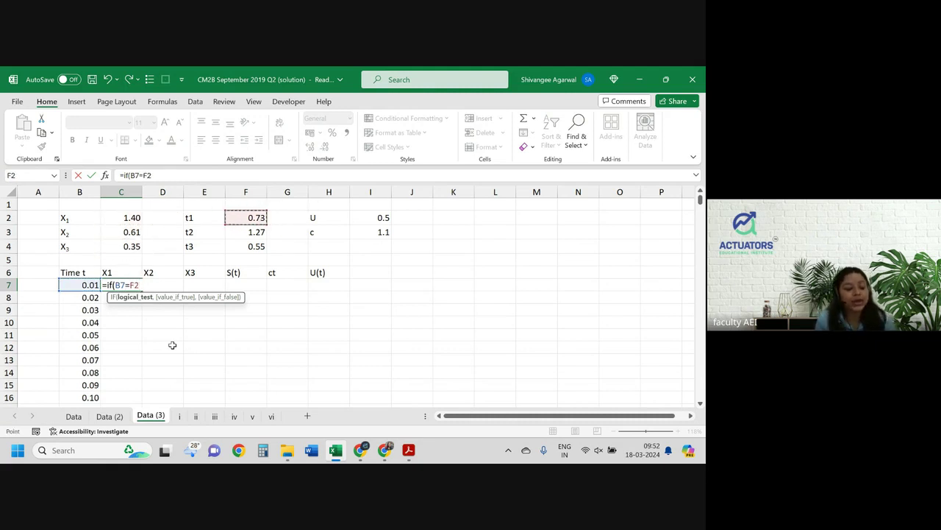
pyautogui.press('F4')
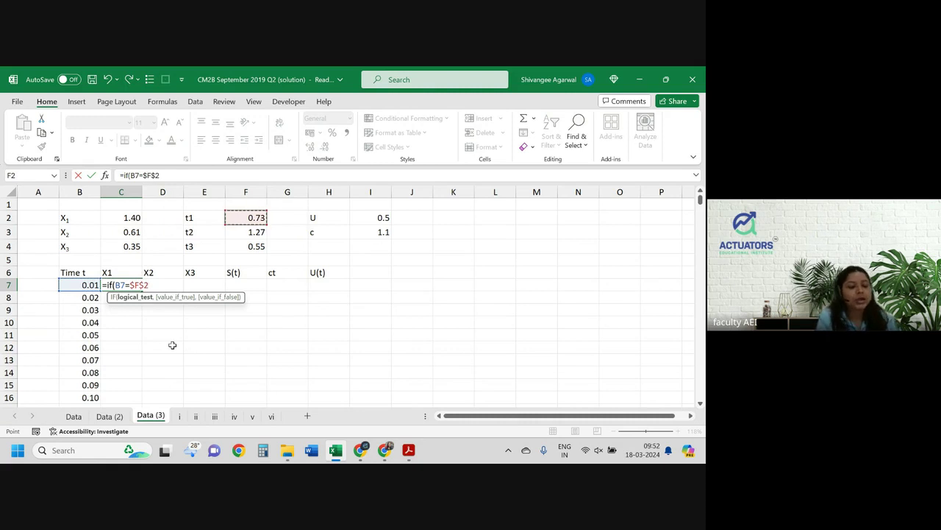
pyautogui.write(',')
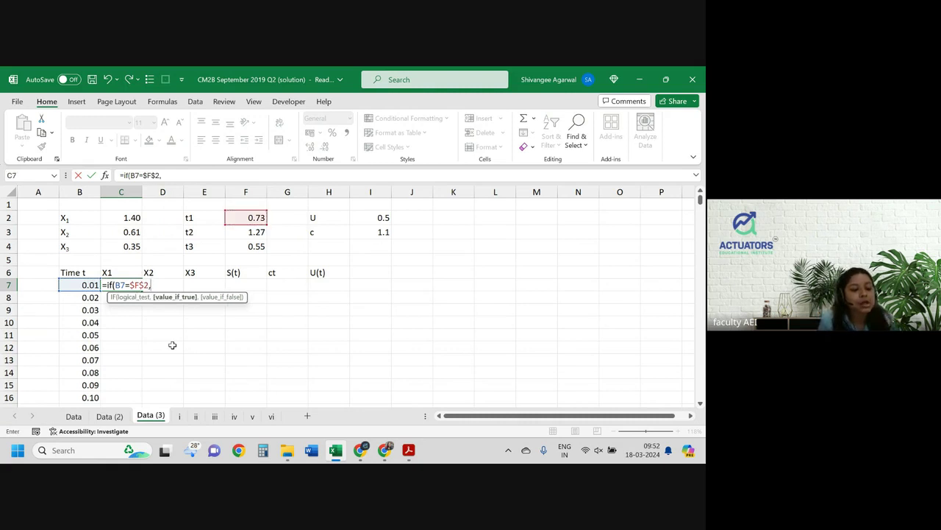
pyautogui.click(117, 218)
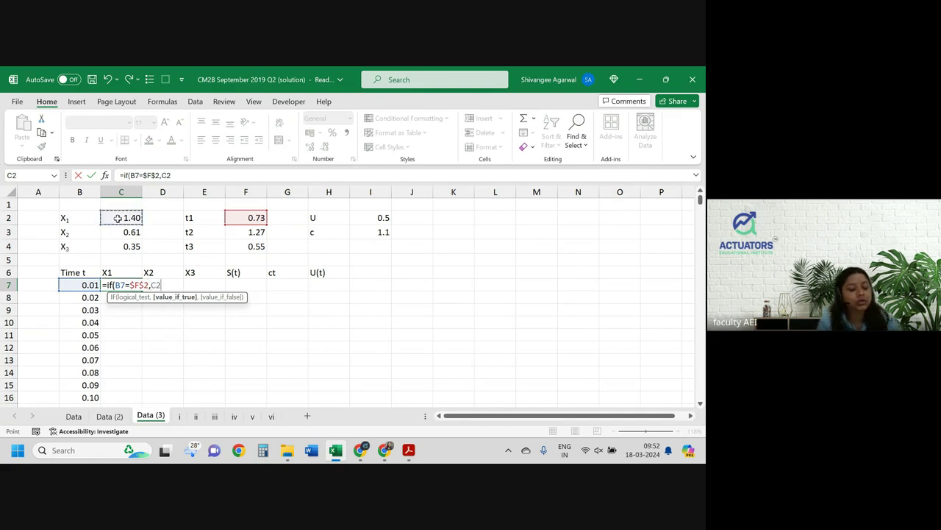
pyautogui.press('F4')
pyautogui.write(',')
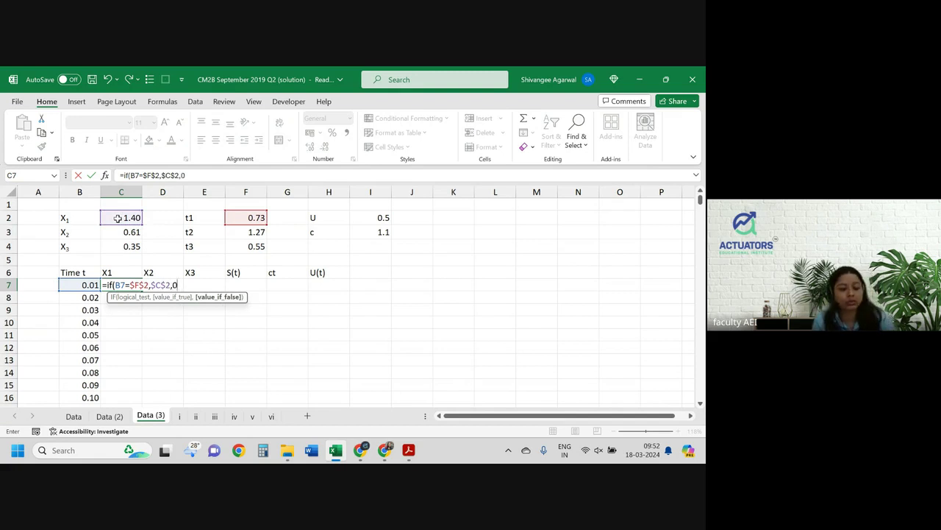
pyautogui.write('0)')
pyautogui.hotkey('ctrl', 'Return')
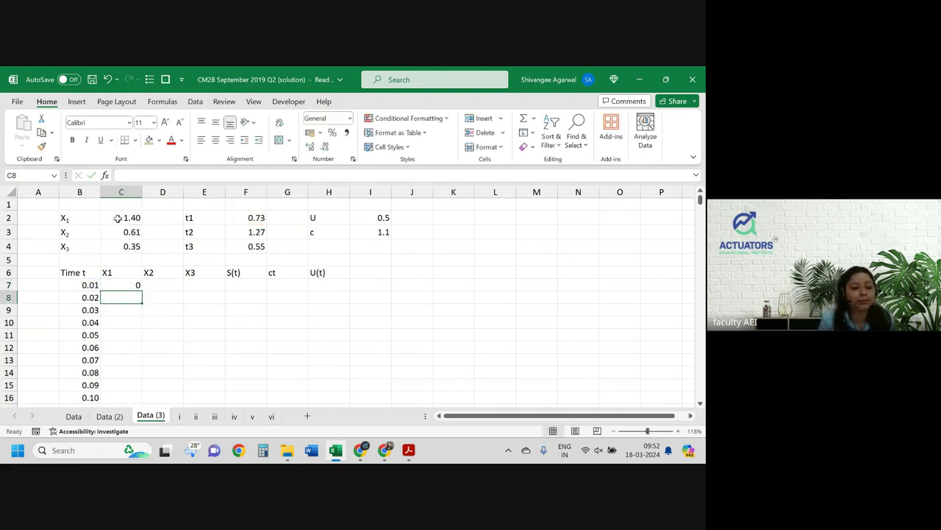
# Keep C7 at two decimal places and fill the X1 formula down column C
pyautogui.click(310, 146)
pyautogui.click(309, 146)
pyautogui.click(309, 145)
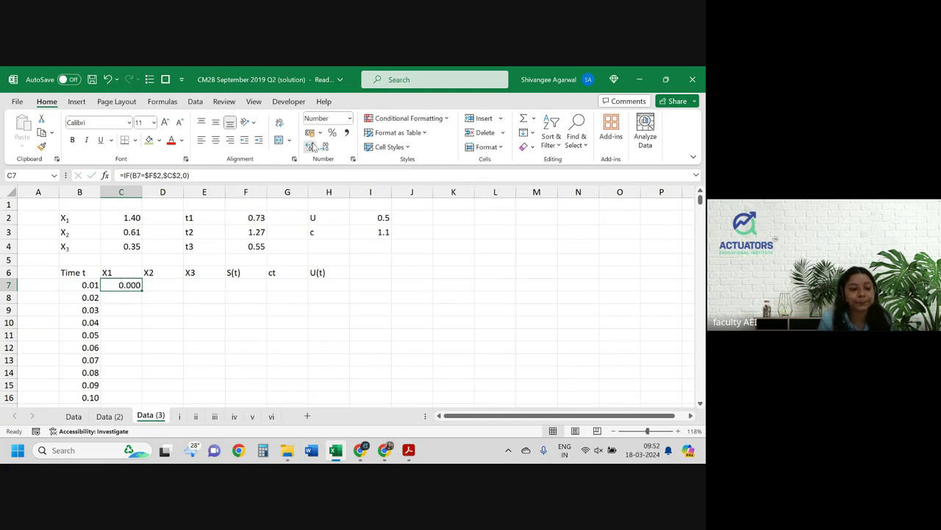
pyautogui.click(309, 146)
pyautogui.click(323, 147)
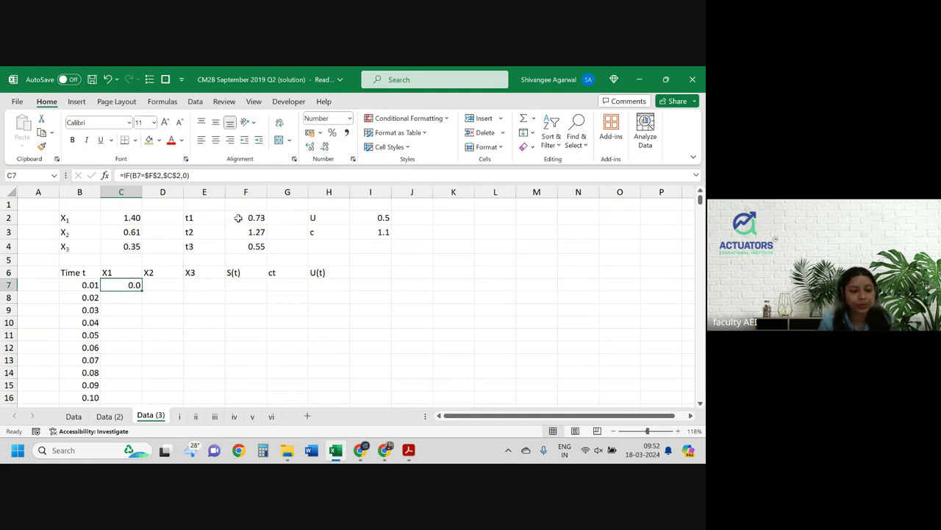
pyautogui.click(310, 145)
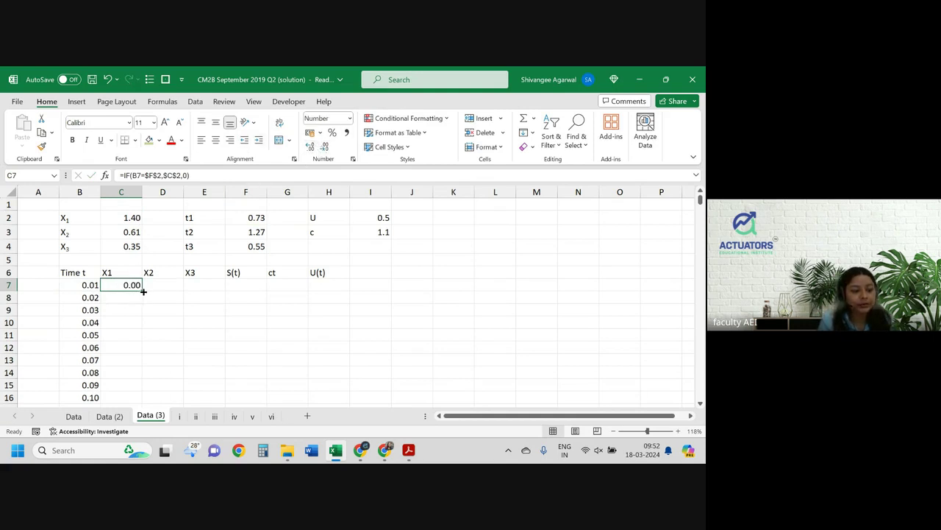
pyautogui.doubleClick(144, 292)
# Confirm X1 shows 1.40 at time 0.73 in C79 and 0.00 elsewhere
pyautogui.click(259, 219)
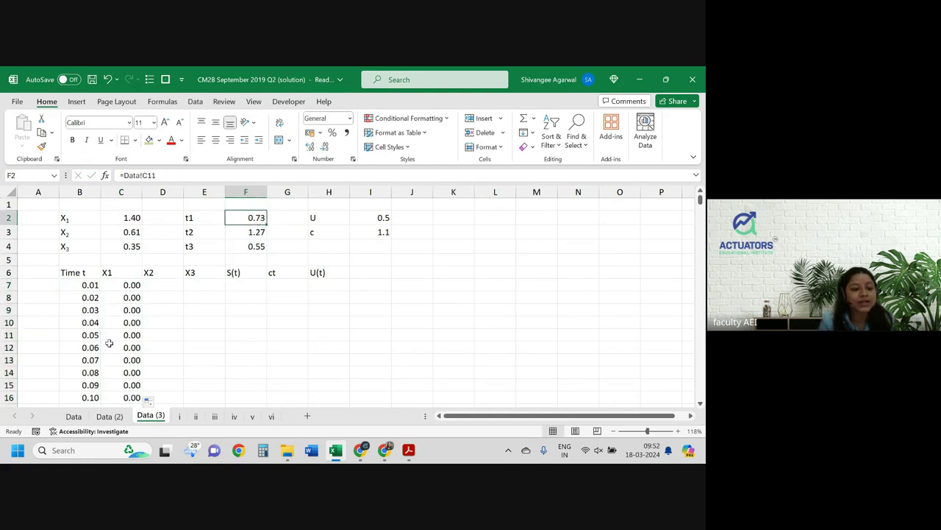
pyautogui.scroll(-17, 107, 344)
pyautogui.scroll(-9, 102, 349)
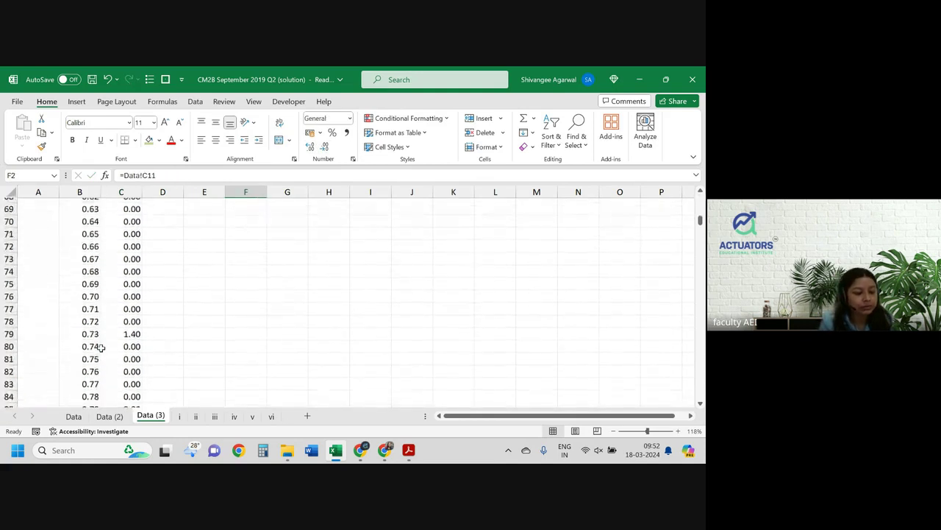
pyautogui.scroll(2, 121, 265)
pyautogui.click(121, 252)
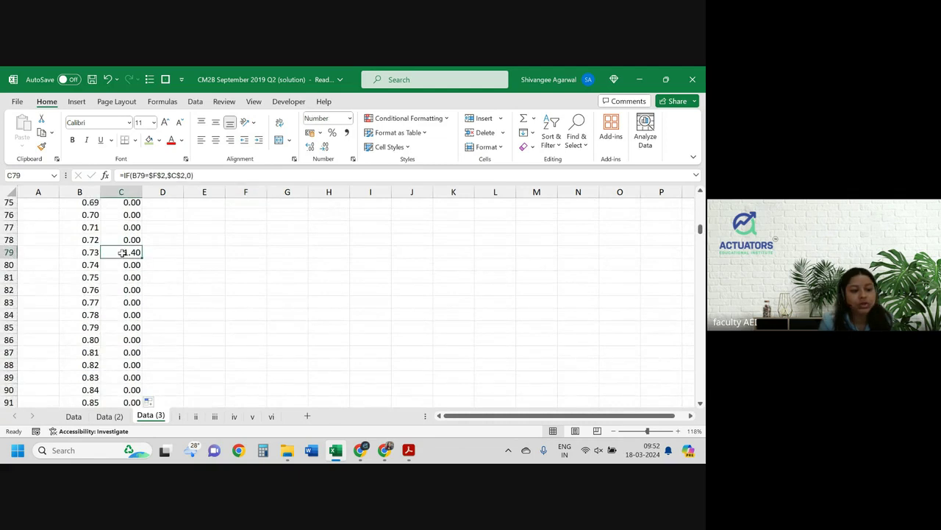
pyautogui.scroll(15, 183, 286)
pyautogui.scroll(10, 183, 286)
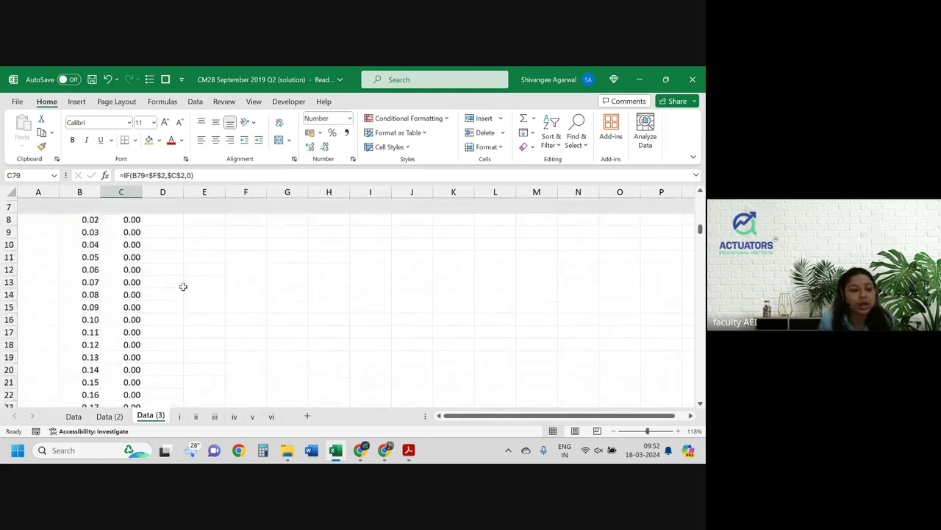
pyautogui.click(130, 285)
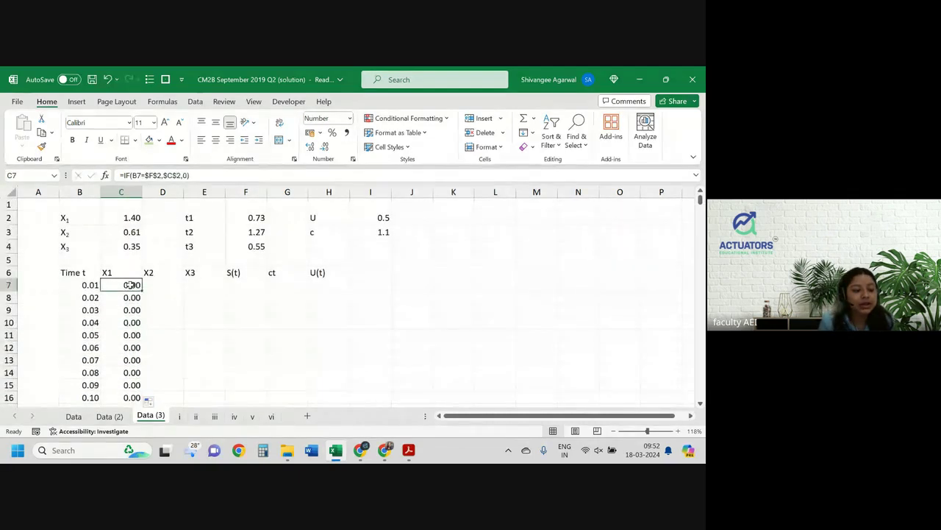
# Paste the X1 formula into D7:E7 and rewrite D7 to pay $C$3 when time equals $F$2+$F$3
pyautogui.hotkey('ctrl', 'c')
pyautogui.moveTo(158, 284); pyautogui.dragTo(219, 290)
pyautogui.press('Return')
pyautogui.doubleClick(173, 284)
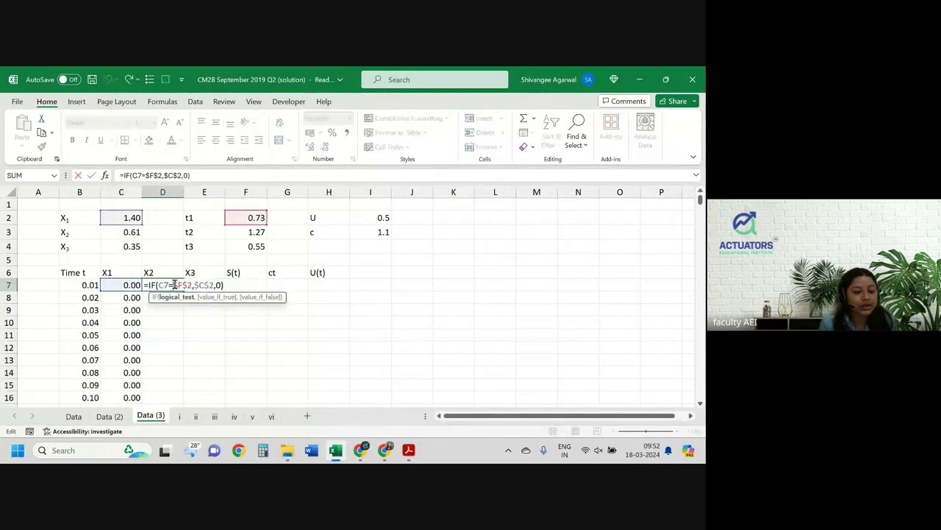
pyautogui.moveTo(255, 220)
pyautogui.mouseDown()
pyautogui.moveTo(255, 248)
pyautogui.moveTo(255, 219)
pyautogui.mouseUp()
pyautogui.moveTo(141, 219); pyautogui.dragTo(137, 233)
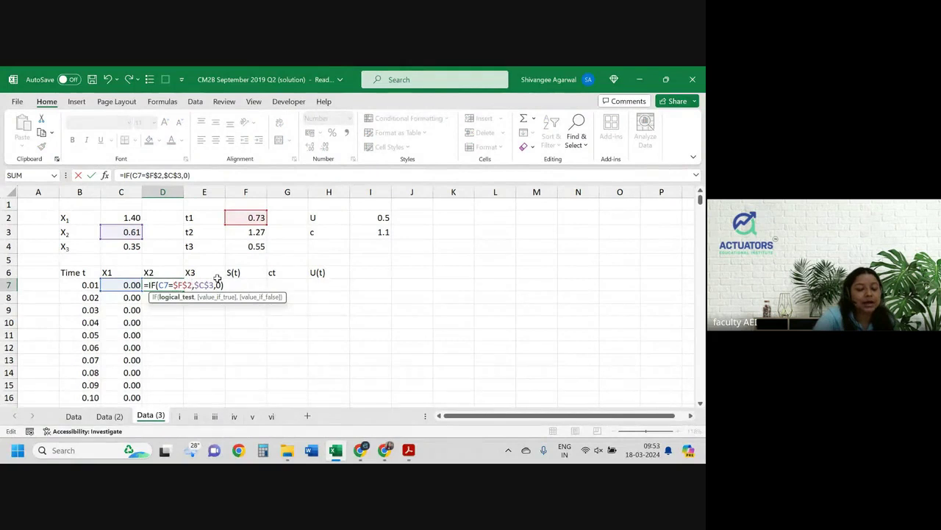
pyautogui.write('+')
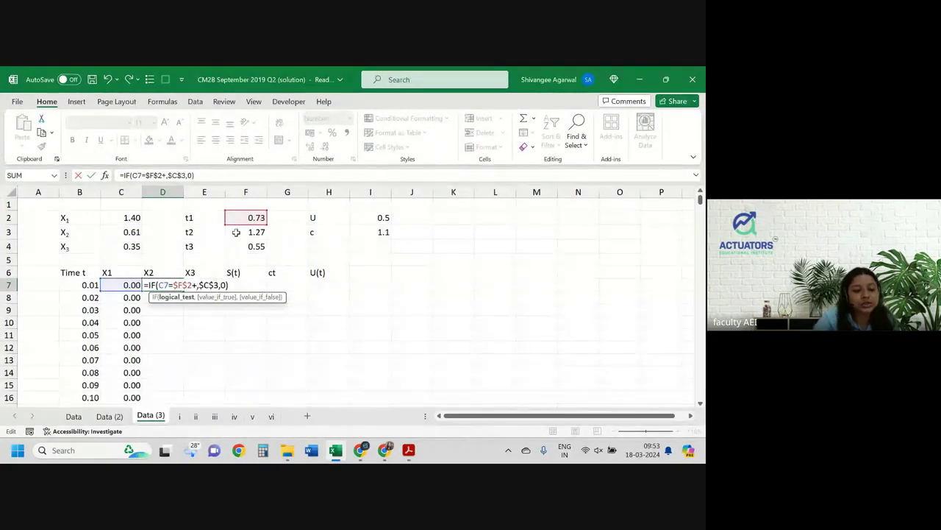
pyautogui.click(236, 232)
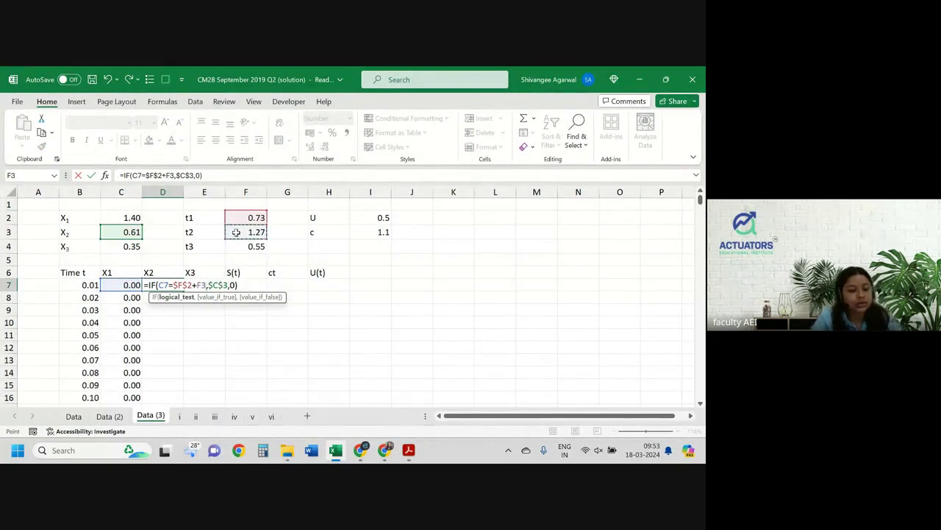
pyautogui.press('F4')
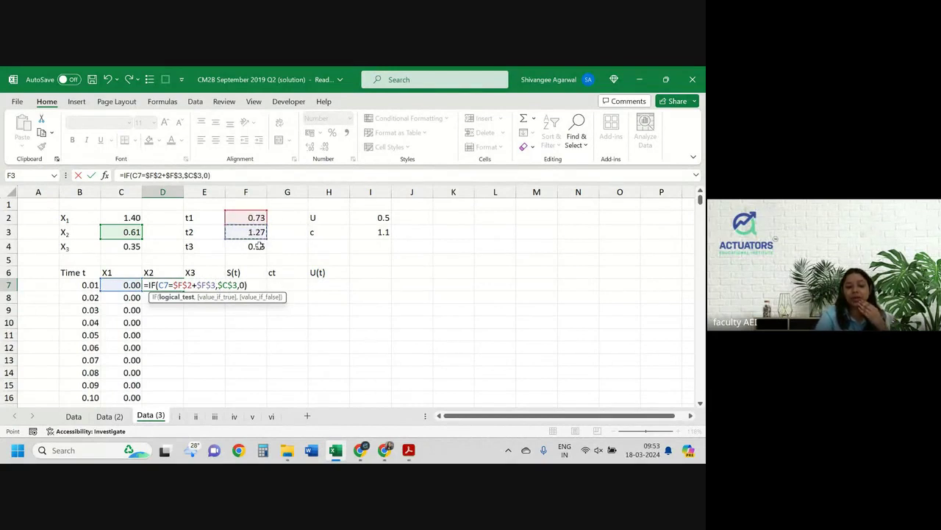
pyautogui.press('Return')
# Check the t1+t2 value on the Data sheet with more decimals, then return to Data (3)
pyautogui.hotkey('ctrl', 'pageup')
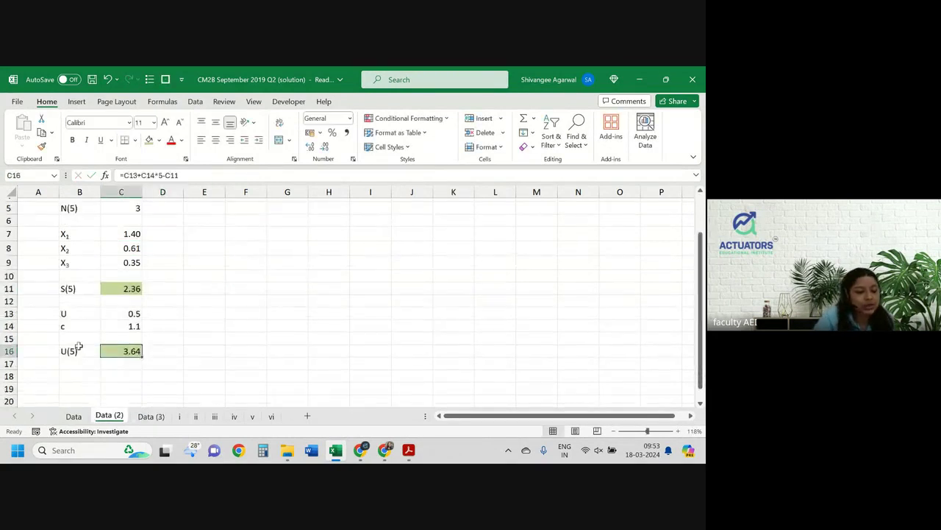
pyautogui.click(77, 416)
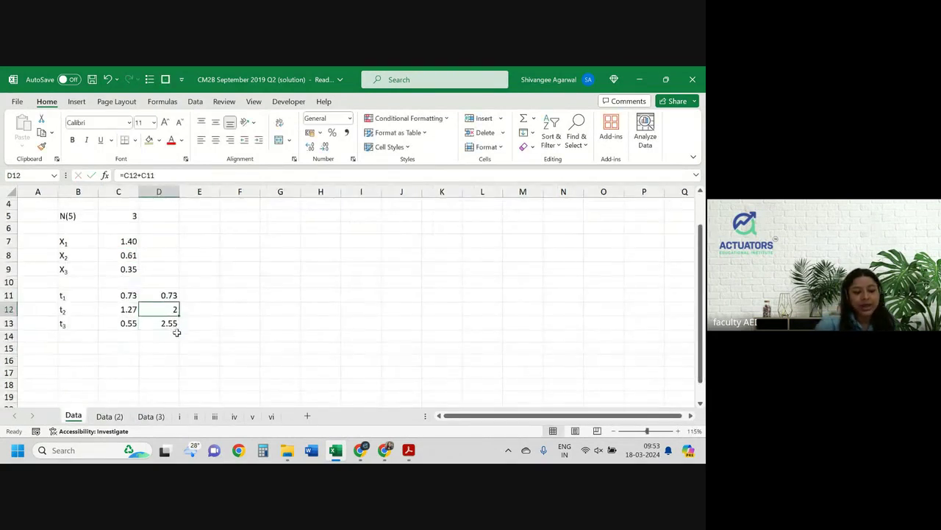
pyautogui.click(309, 146)
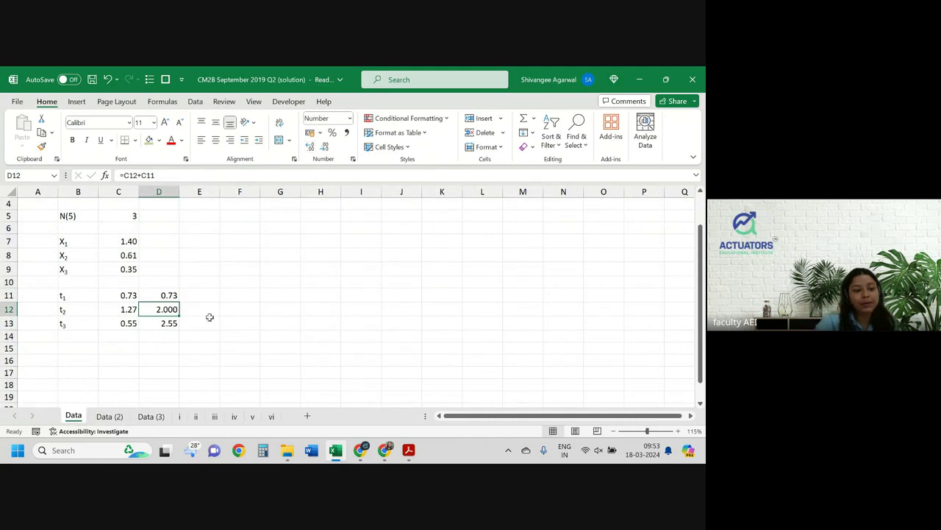
pyautogui.click(151, 416)
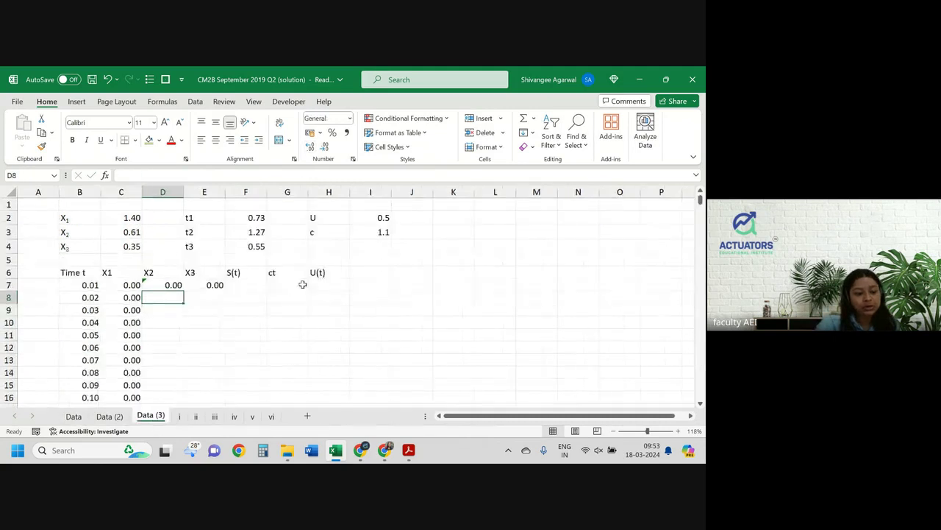
# Correct D7 to =IF(B7=$F$2+$F$3,$C$3,0) and fill it down column D, confirming 0.61 at 2.00
pyautogui.click(162, 285)
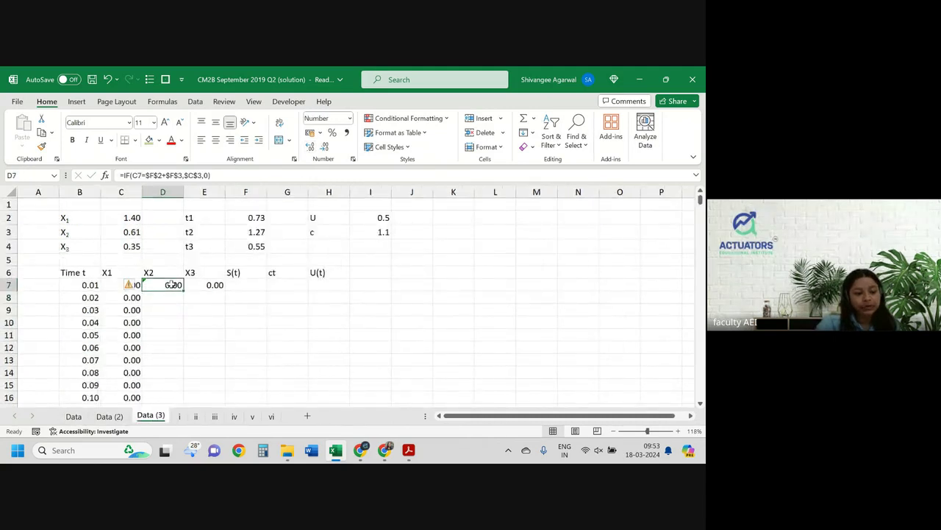
pyautogui.doubleClick(170, 284)
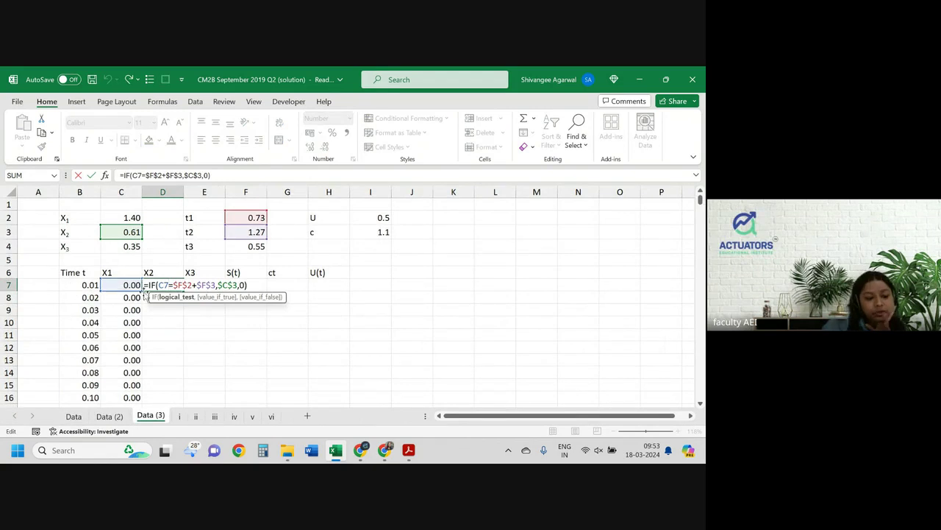
pyautogui.click(92, 286)
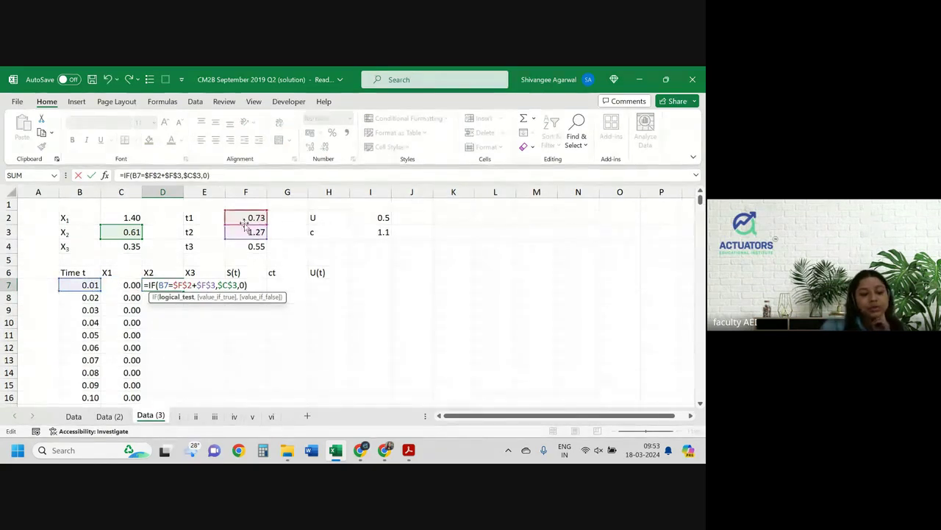
pyautogui.press('Return')
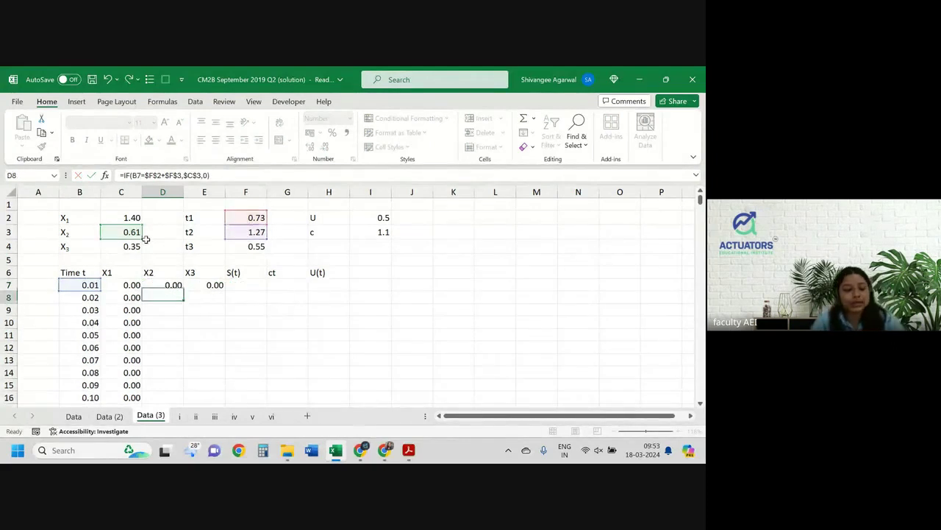
pyautogui.click(177, 290)
pyautogui.doubleClick(183, 289)
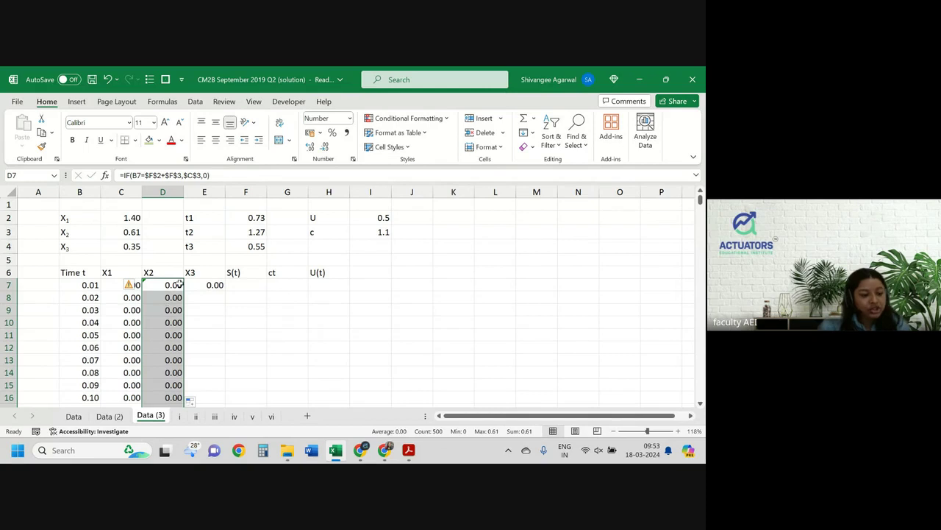
pyautogui.scroll(-20, 178, 283)
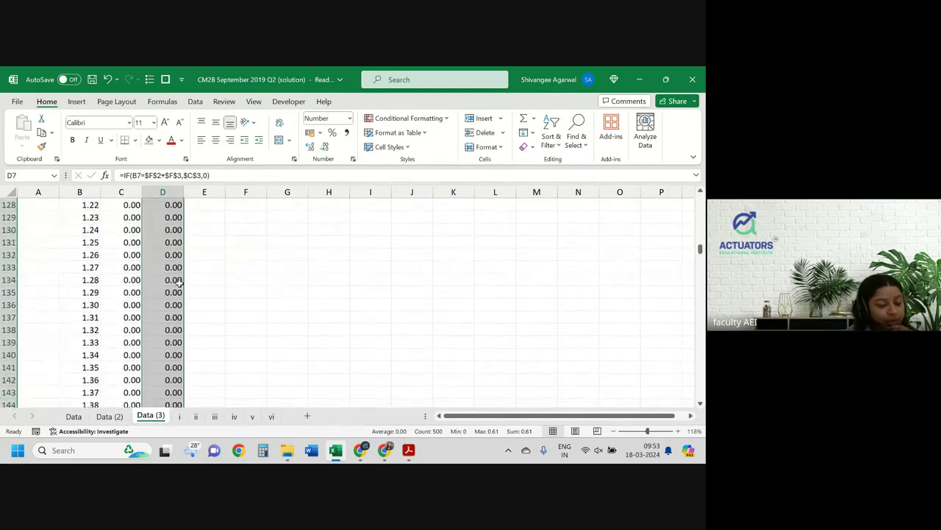
pyautogui.scroll(-16, 179, 284)
pyautogui.scroll(2, 178, 283)
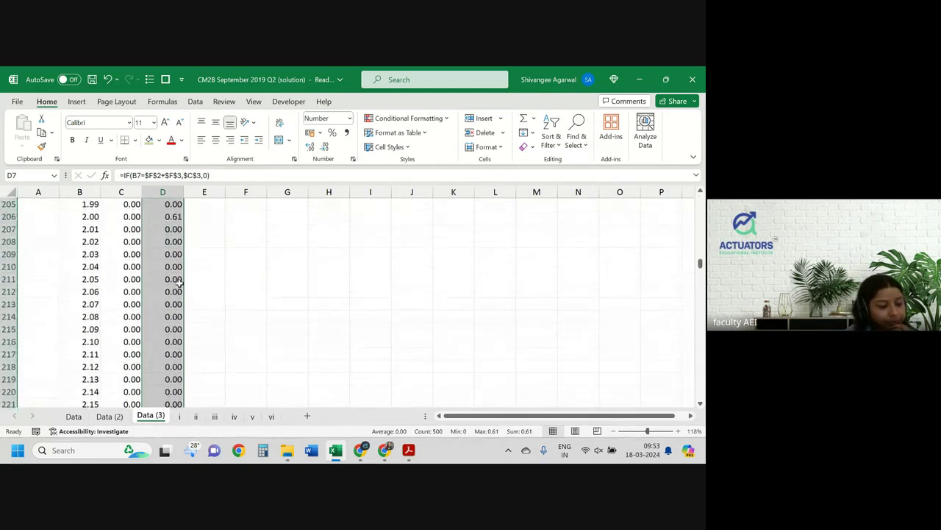
pyautogui.click(161, 218)
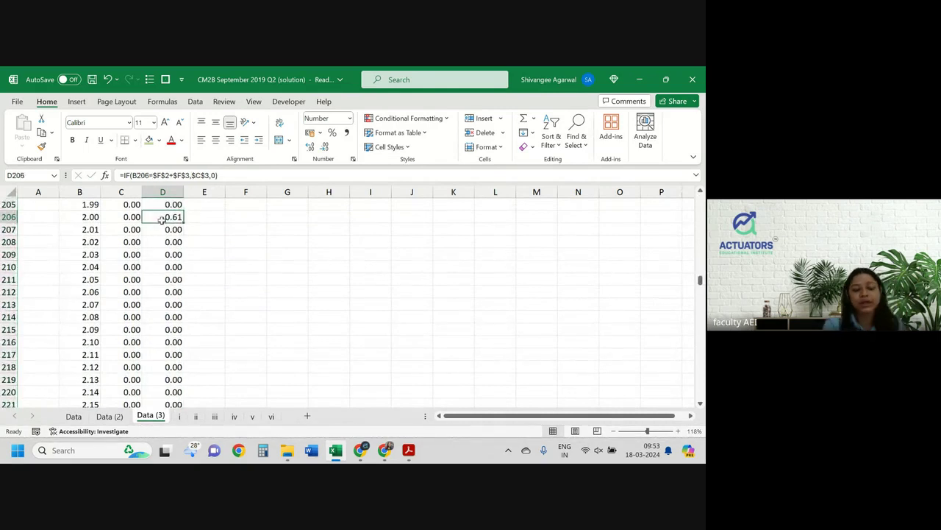
pyautogui.hotkey('ctrl', 'Up')
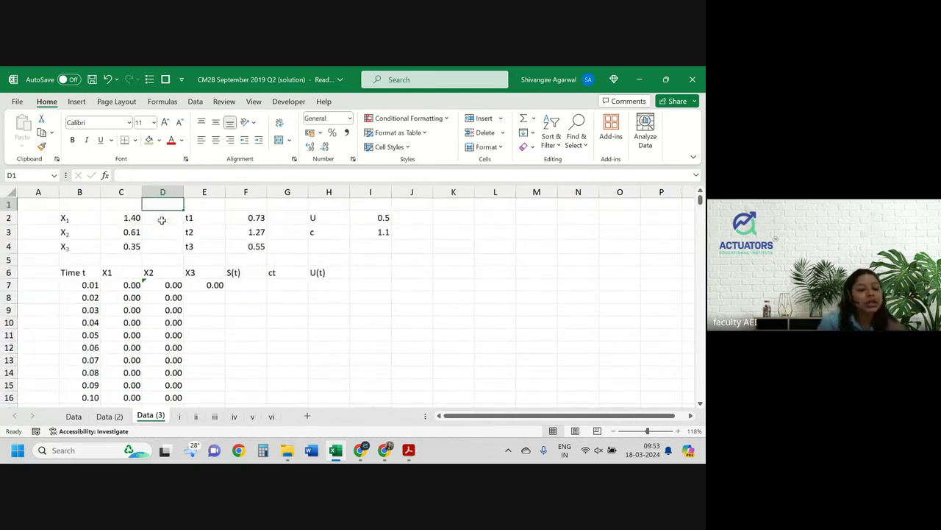
# Rewrite E7 as =IF(B7=$F$2+$F$3+$F$4,$C$4,0) so X3 pays at t1+t2+t3
pyautogui.click(197, 284)
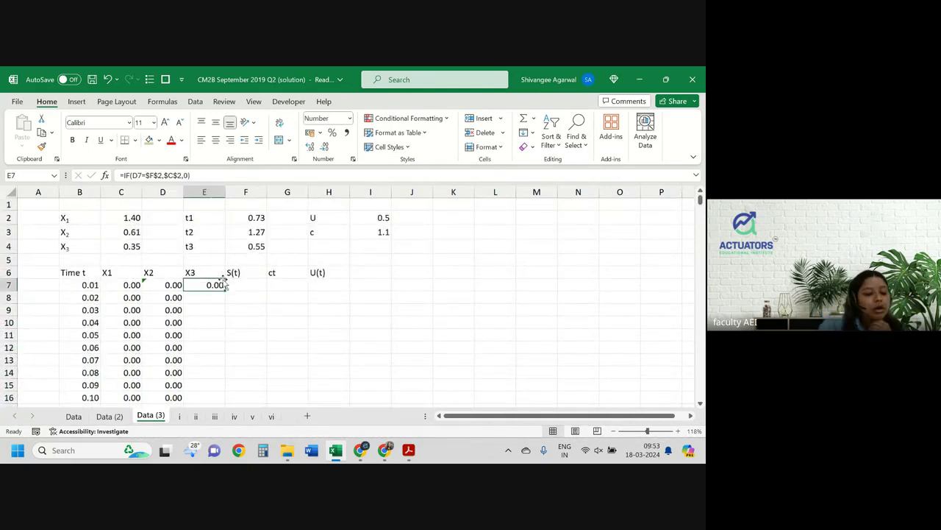
pyautogui.click(180, 288)
pyautogui.moveTo(183, 290); pyautogui.dragTo(225, 290)
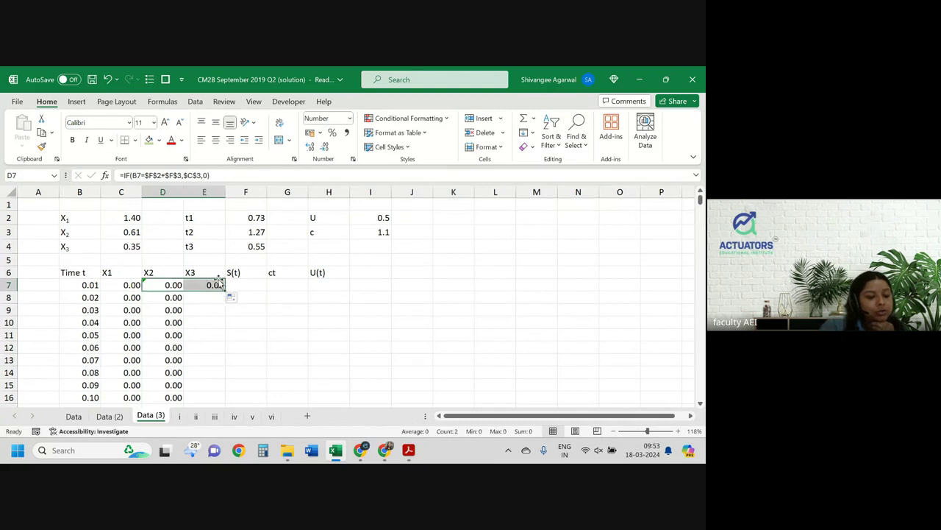
pyautogui.doubleClick(215, 286)
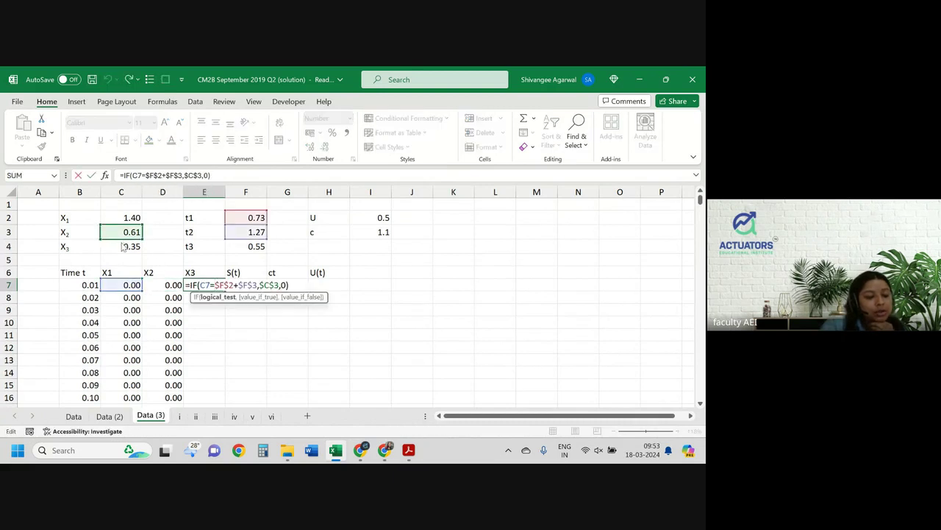
pyautogui.moveTo(122, 241); pyautogui.dragTo(123, 252)
pyautogui.moveTo(131, 291); pyautogui.dragTo(92, 284)
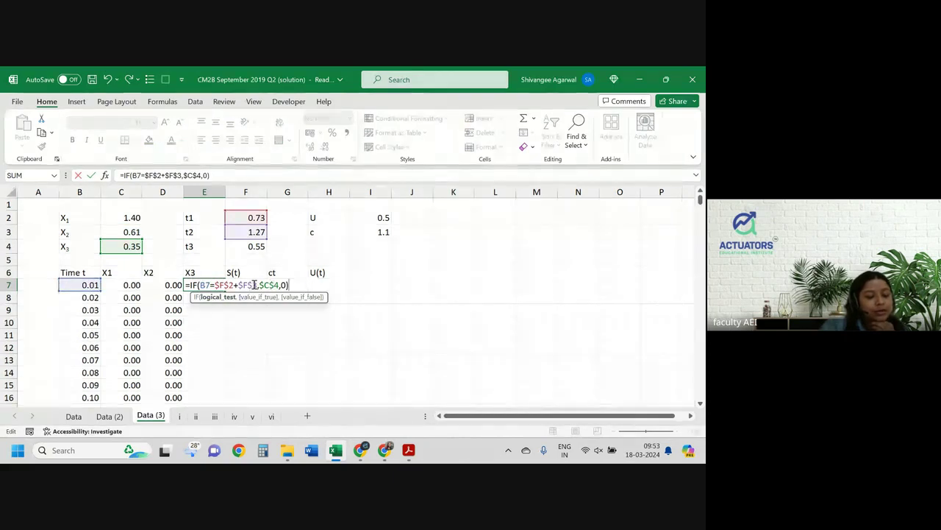
pyautogui.click(256, 284)
pyautogui.write('+')
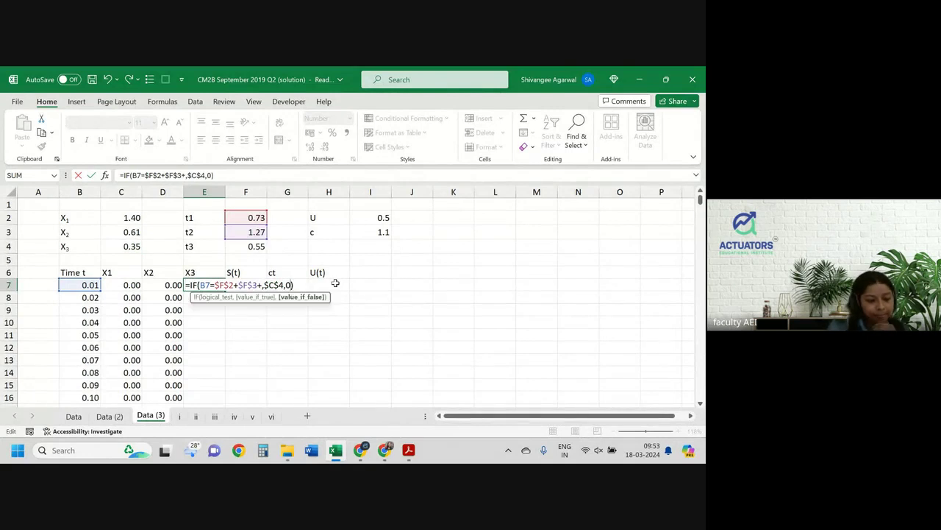
pyautogui.press('Left')
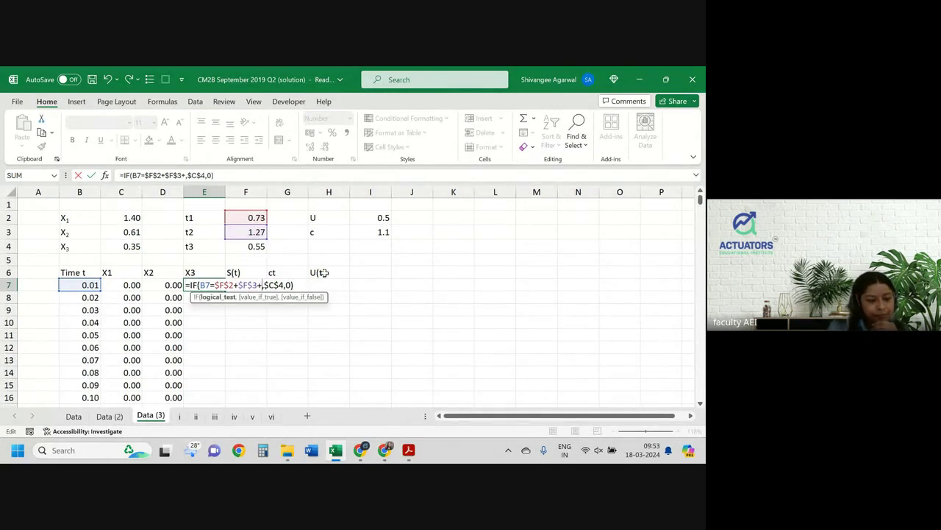
pyautogui.click(250, 247)
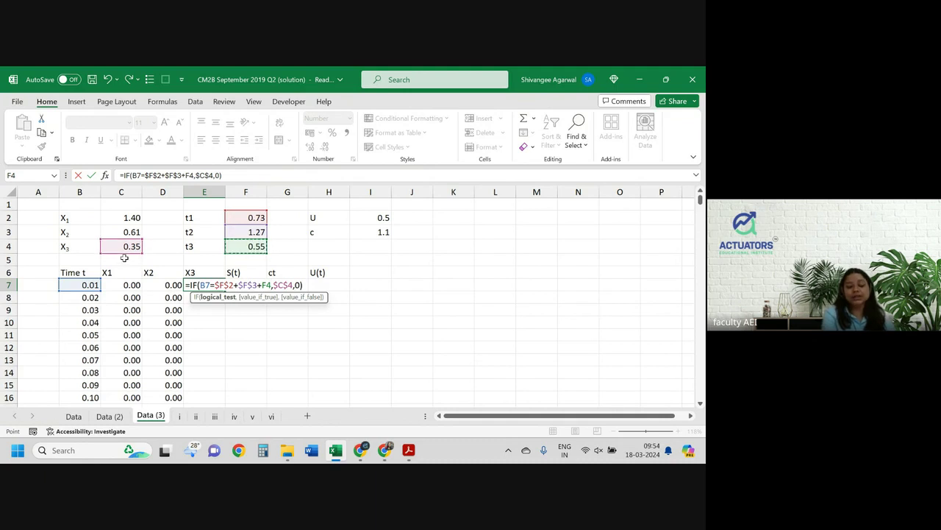
pyautogui.press('Return')
# Fill the X3 formula down column E, re-entering E7 and refilling to clear #VALUE! errors
pyautogui.click(214, 286)
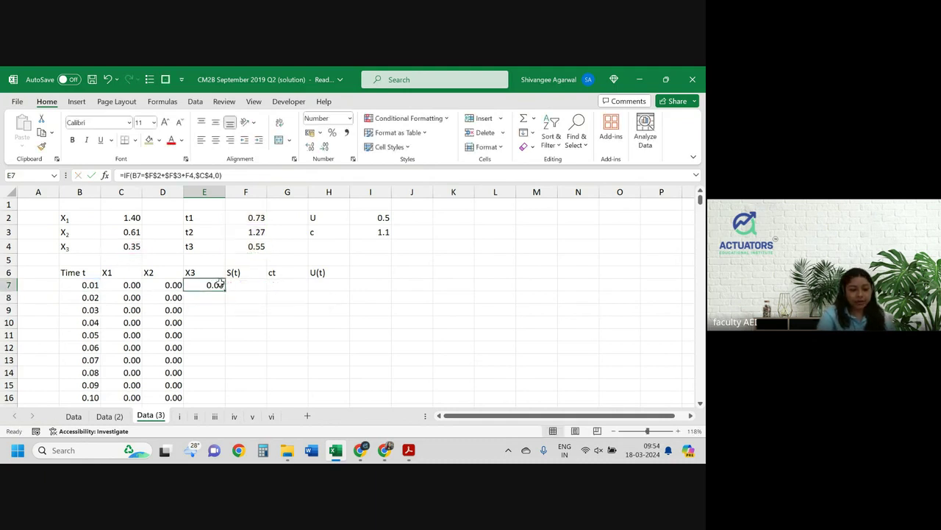
pyautogui.doubleClick(225, 290)
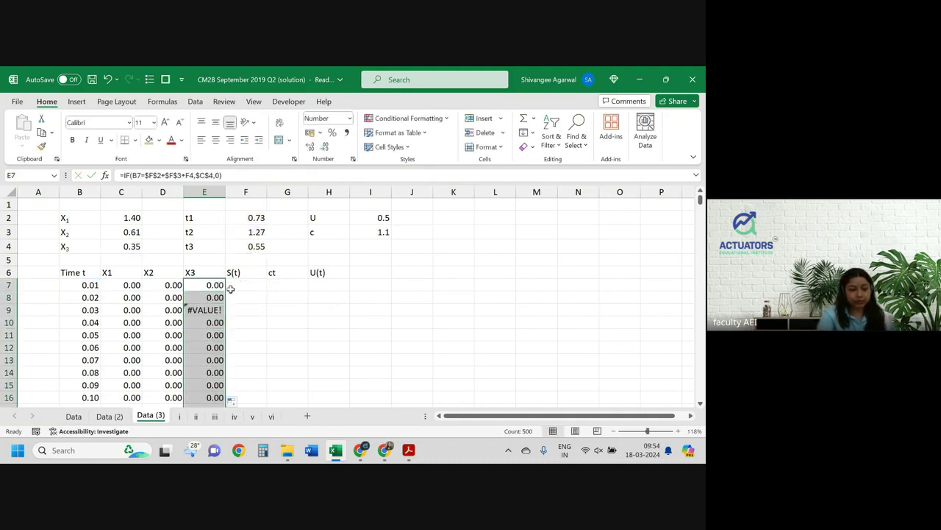
pyautogui.doubleClick(218, 285)
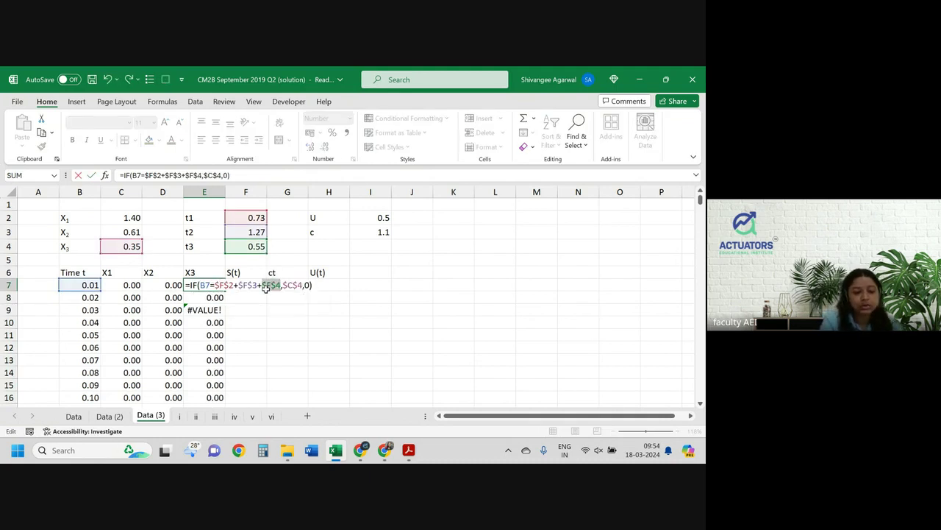
pyautogui.press('Return')
pyautogui.click(222, 288)
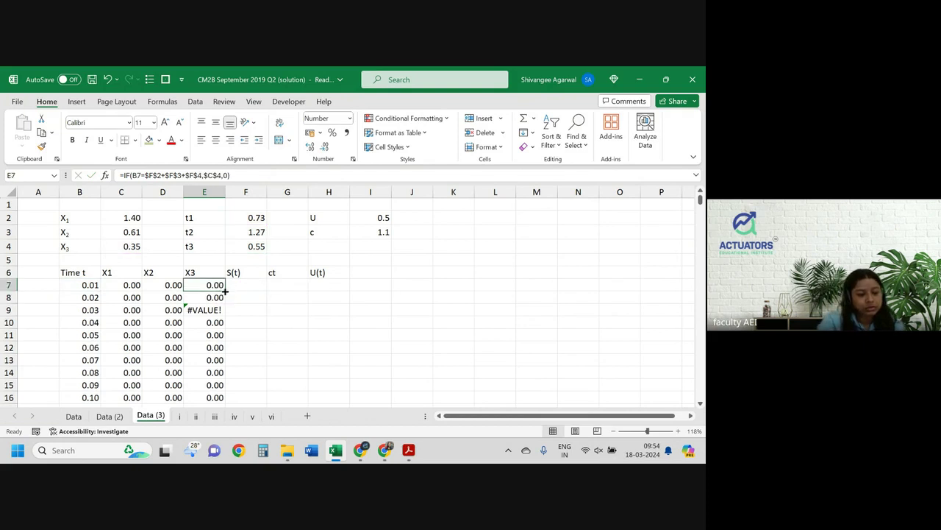
pyautogui.doubleClick(224, 291)
# Enter =SUM(C7:E7) in F7 for S(t) and fill it down column F
pyautogui.click(246, 286)
pyautogui.write('=')
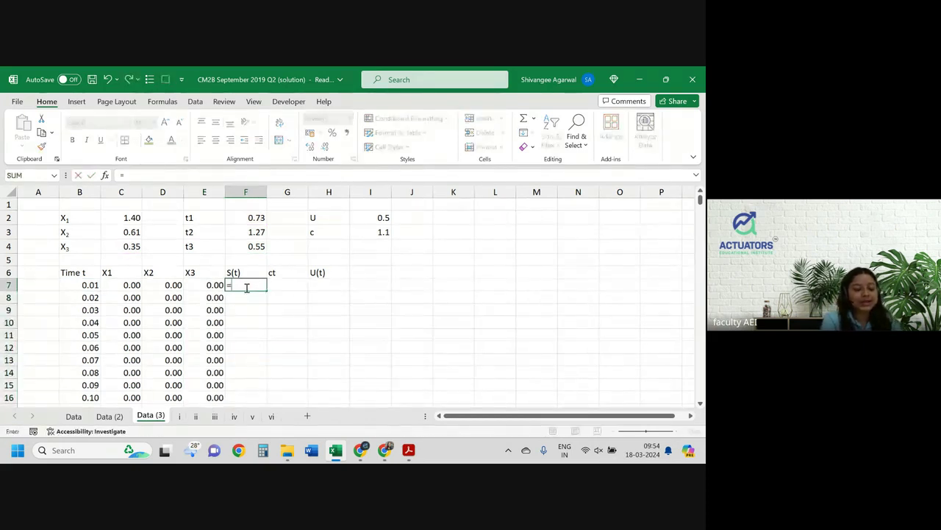
pyautogui.write('sum(')
pyautogui.press('Left')
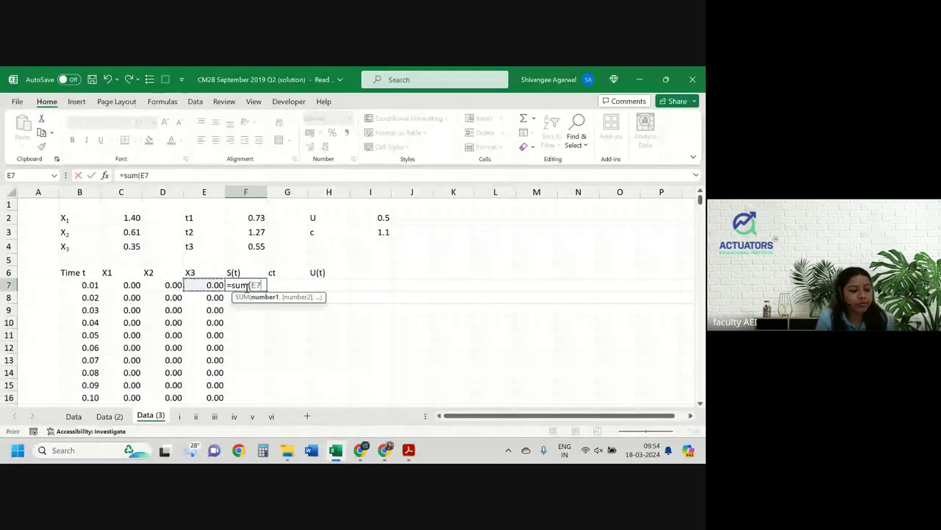
pyautogui.hotkey('shift', 'Left')
pyautogui.hotkey('shift', 'Left')
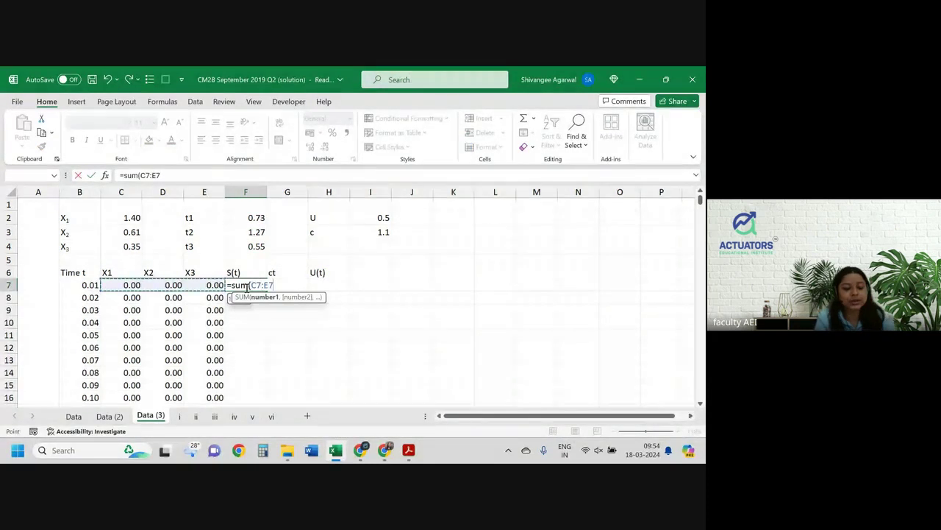
pyautogui.press('Return')
pyautogui.click(257, 286)
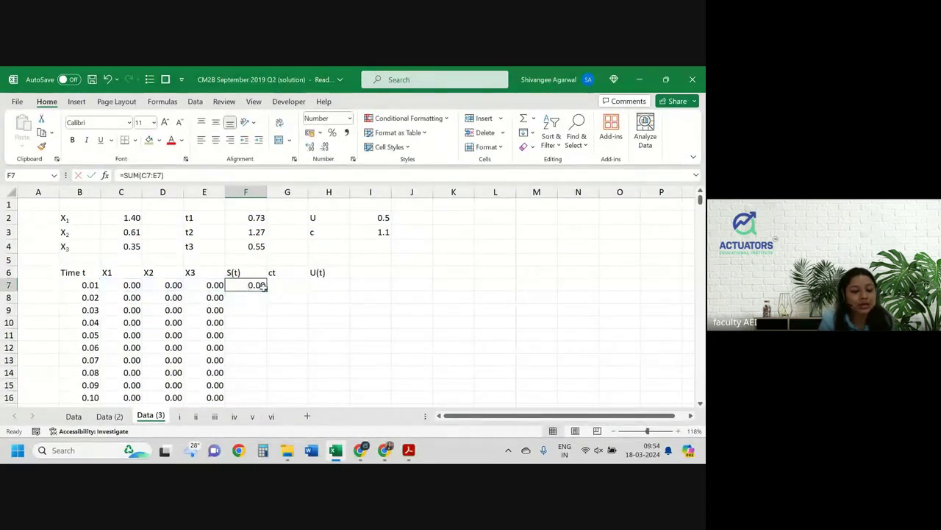
pyautogui.doubleClick(263, 288)
# Enter =$I$3*B7 in G7 for ct and fill it down column G
pyautogui.click(281, 286)
pyautogui.write('=')
pyautogui.press('Up')
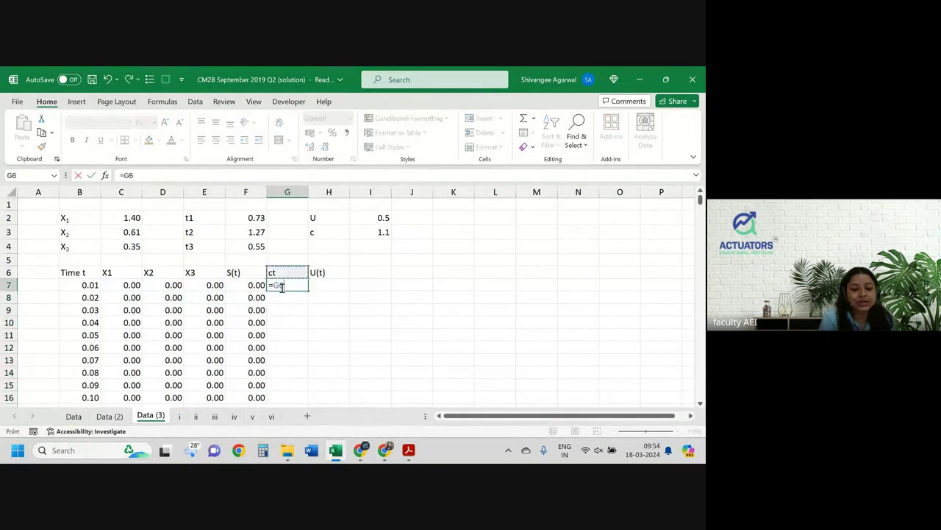
pyautogui.press('Up')
pyautogui.press('Up')
pyautogui.press('Up')
pyautogui.press('Right')
pyautogui.press('Right')
pyautogui.press('F4')
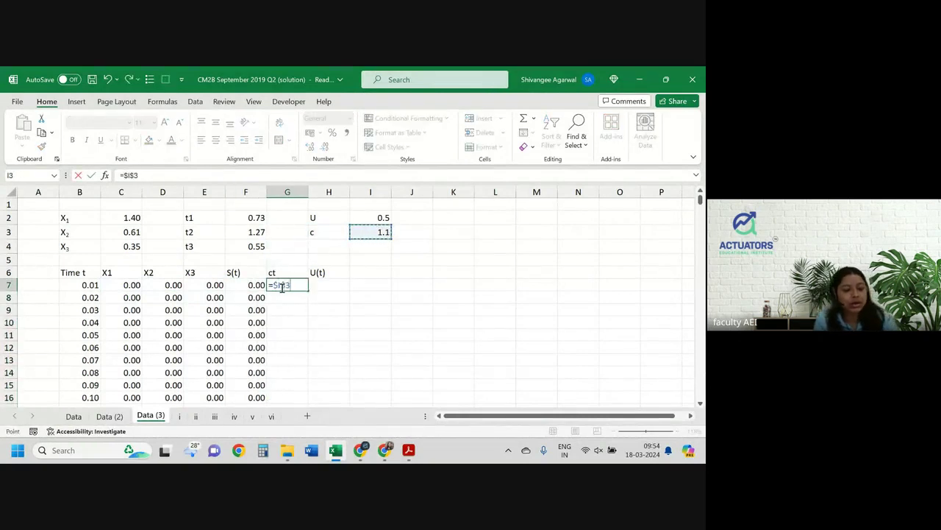
pyautogui.write('*')
pyautogui.press('Left')
pyautogui.press('Left')
pyautogui.press('Left')
pyautogui.press('Left')
pyautogui.press('Left')
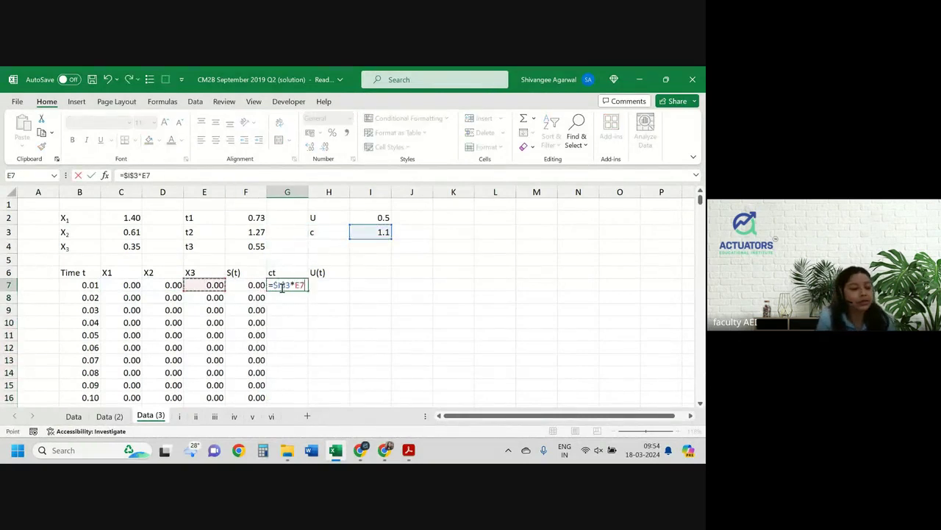
pyautogui.press('Return')
pyautogui.click(283, 287)
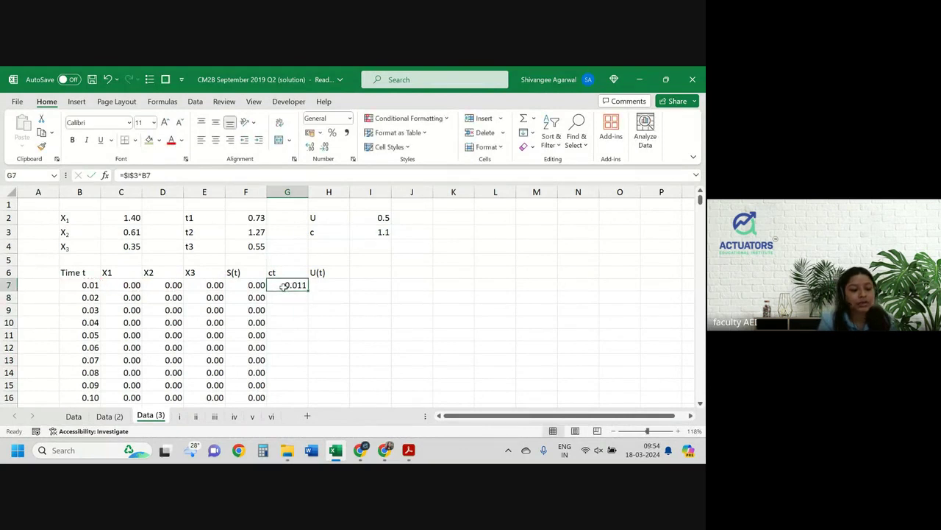
pyautogui.moveTo(309, 291); pyautogui.dragTo(308, 401)
pyautogui.click(325, 286)
pyautogui.click(325, 286)
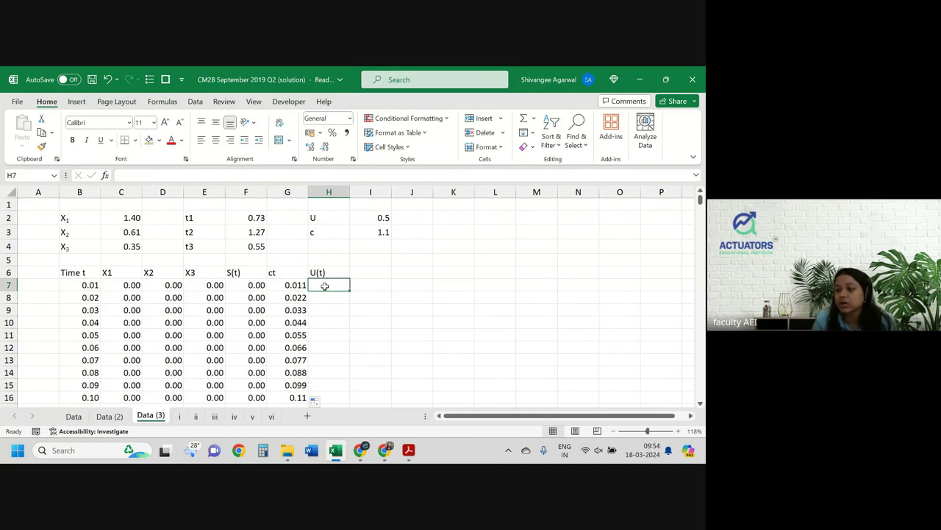
# Enter the U(t) formula =$I$2+G7-F7 in H7
pyautogui.write('=')
pyautogui.press('Up')
pyautogui.press('Up')
pyautogui.press('Up')
pyautogui.press('Up')
pyautogui.press('Up')
pyautogui.press('Right')
pyautogui.press('Right')
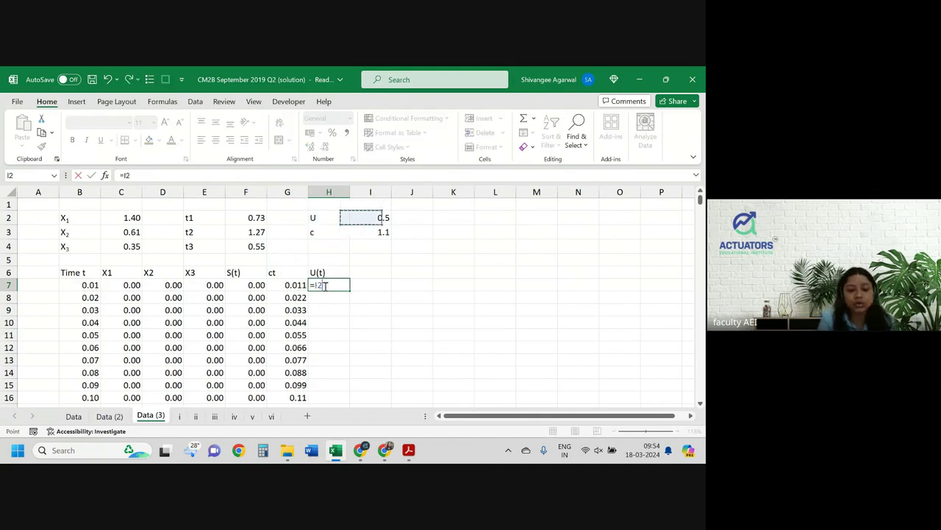
pyautogui.press('Left')
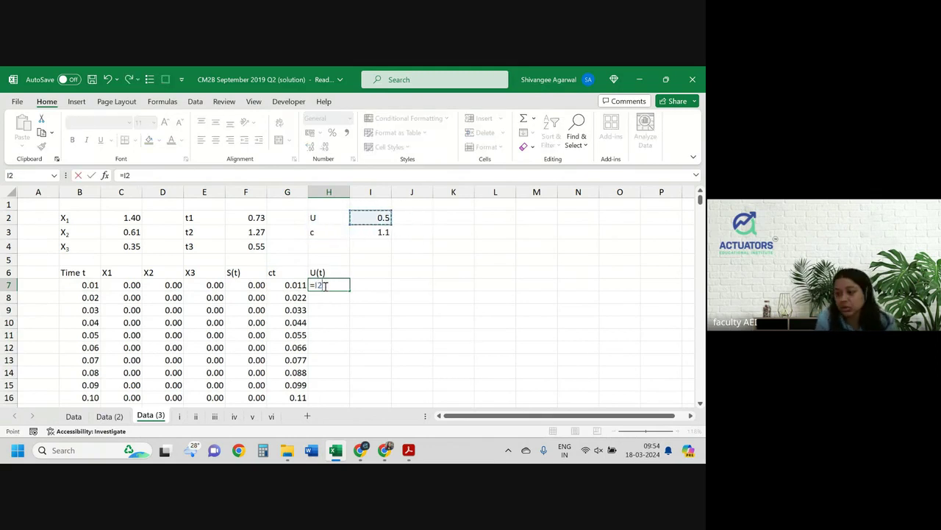
pyautogui.press('F4')
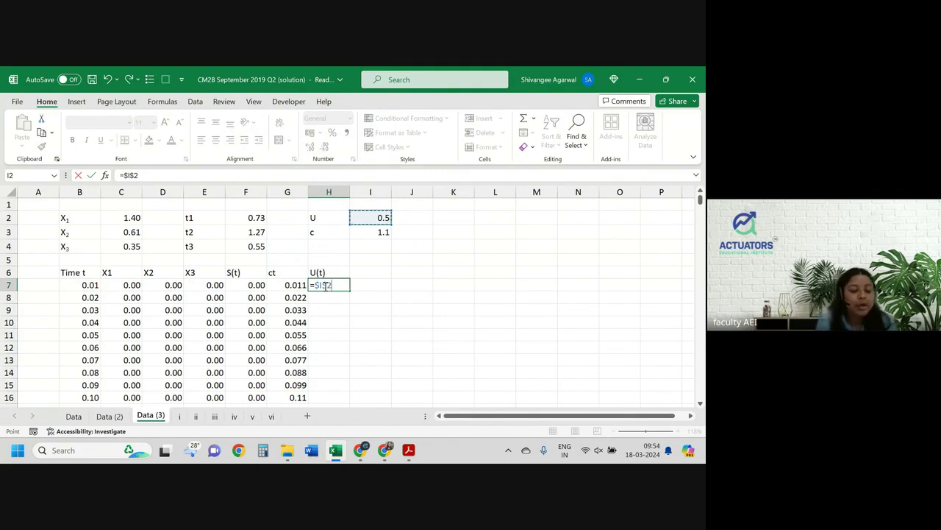
pyautogui.write('+')
pyautogui.press('Left')
pyautogui.press('Left')
pyautogui.press('Right')
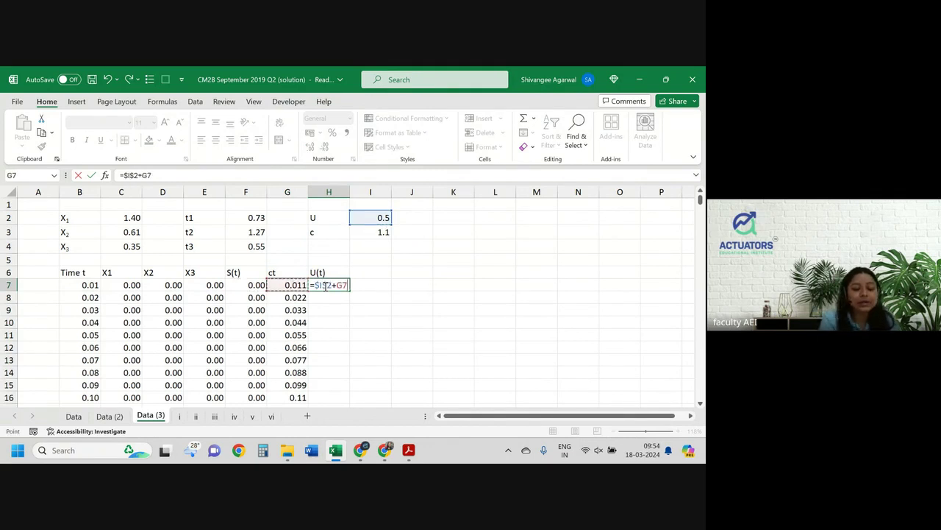
pyautogui.write('-')
pyautogui.press('Left')
pyautogui.press('Left')
pyautogui.press('Return')
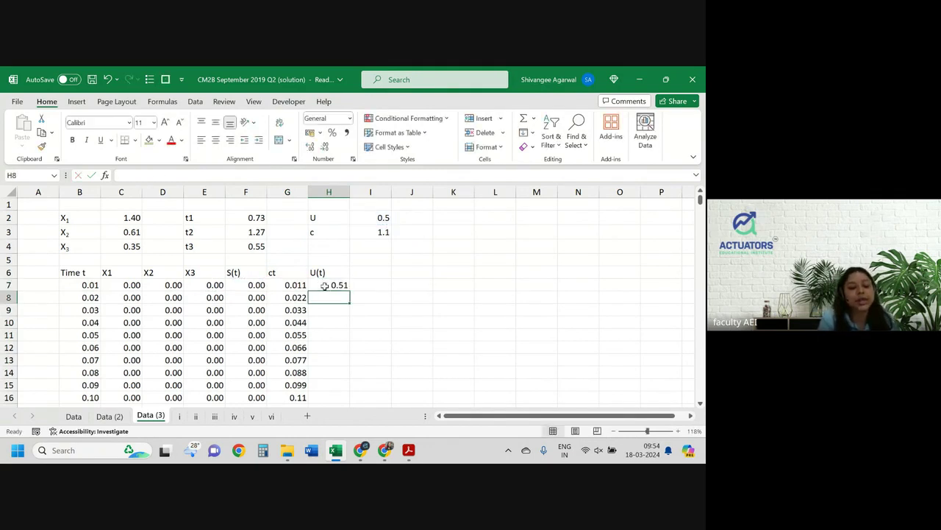
# Fill the U(t) formula down column H and show values to three decimals
pyautogui.click(338, 285)
pyautogui.doubleClick(350, 291)
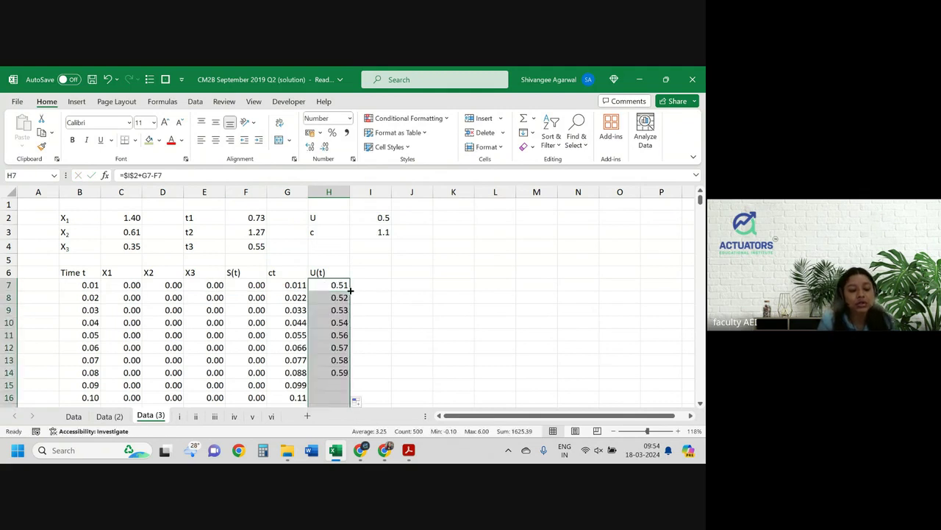
pyautogui.click(310, 148)
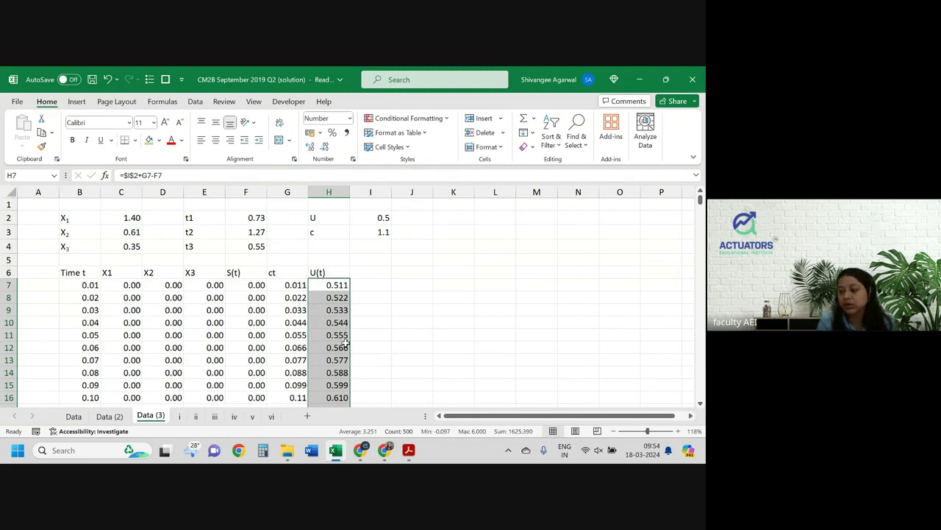
# Select the Time t column B6:B506 together with the U(t) column H6:H506
pyautogui.click(85, 273)
pyautogui.hotkey('ctrl', 'shift', 'Down')
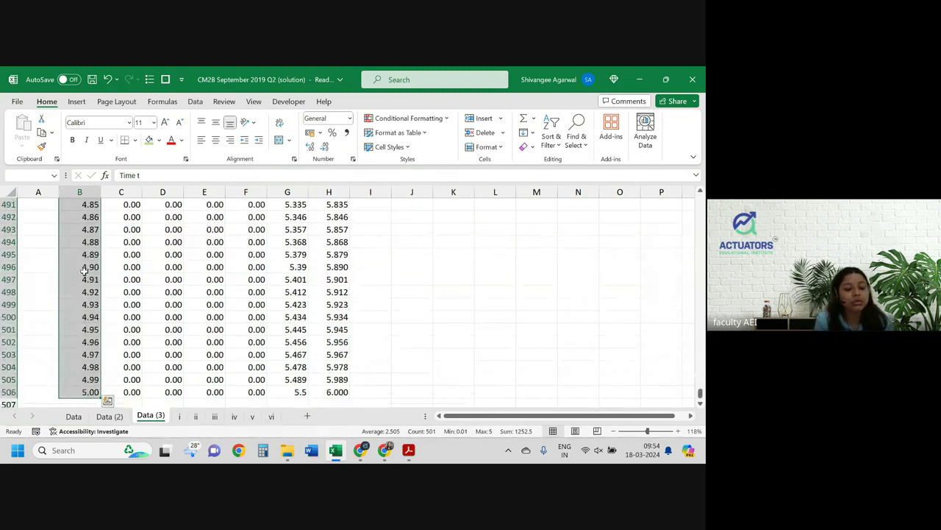
pyautogui.keyDown('ctrl'); pyautogui.click(337, 387); pyautogui.keyUp('ctrl')
pyautogui.hotkey('ctrl', 'shift', 'Up')
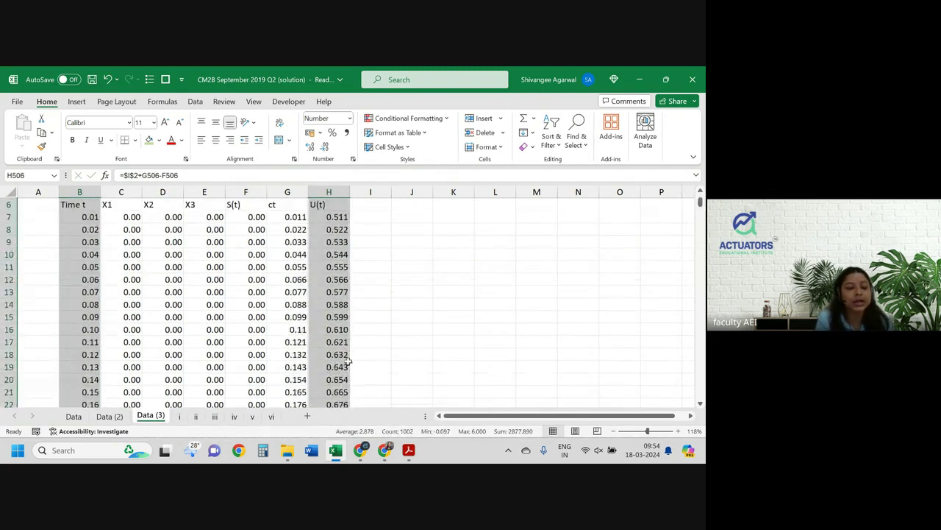
pyautogui.scroll(1, 373, 319)
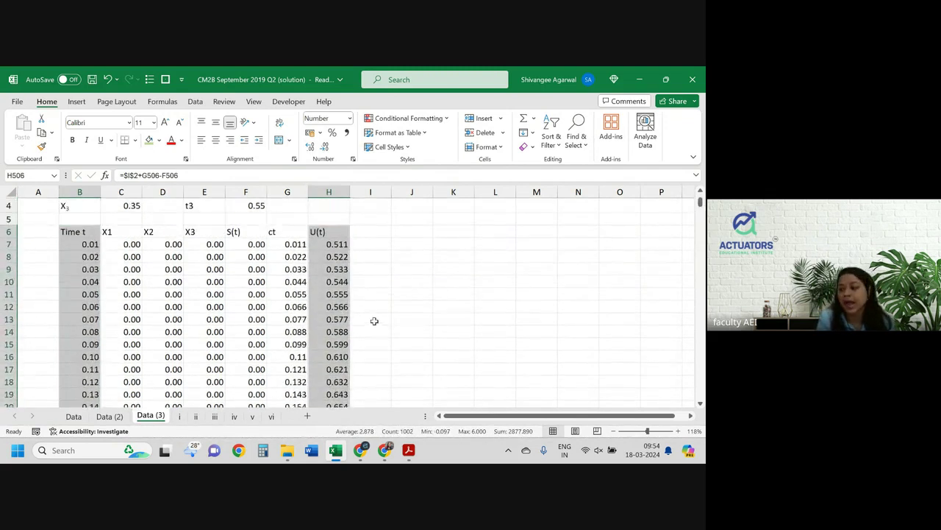
pyautogui.click(77, 102)
# Insert a 2-D line chart and remove the Time t series from its data
pyautogui.click(221, 133)
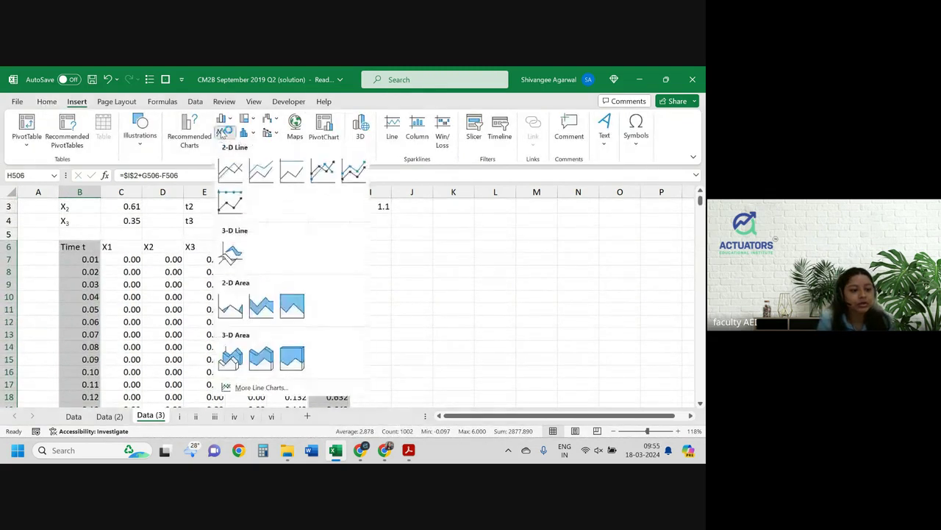
pyautogui.click(240, 182)
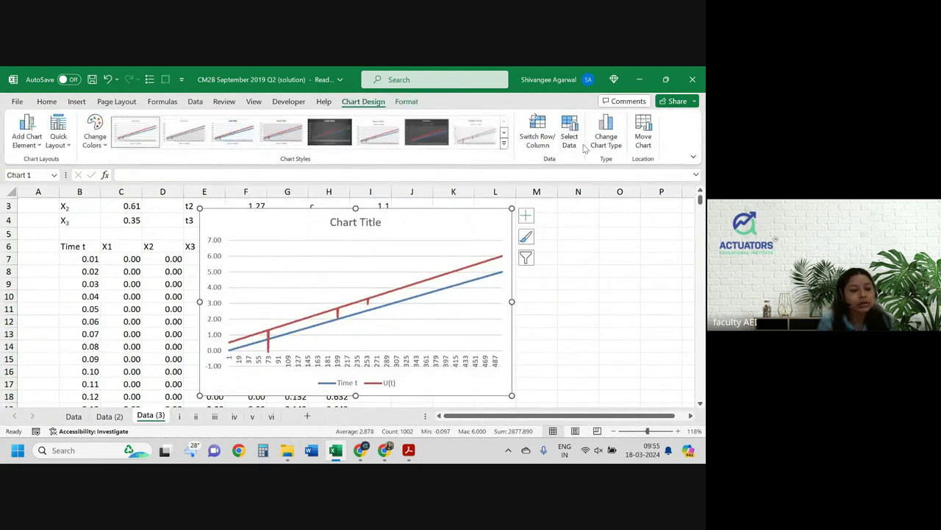
pyautogui.click(570, 141)
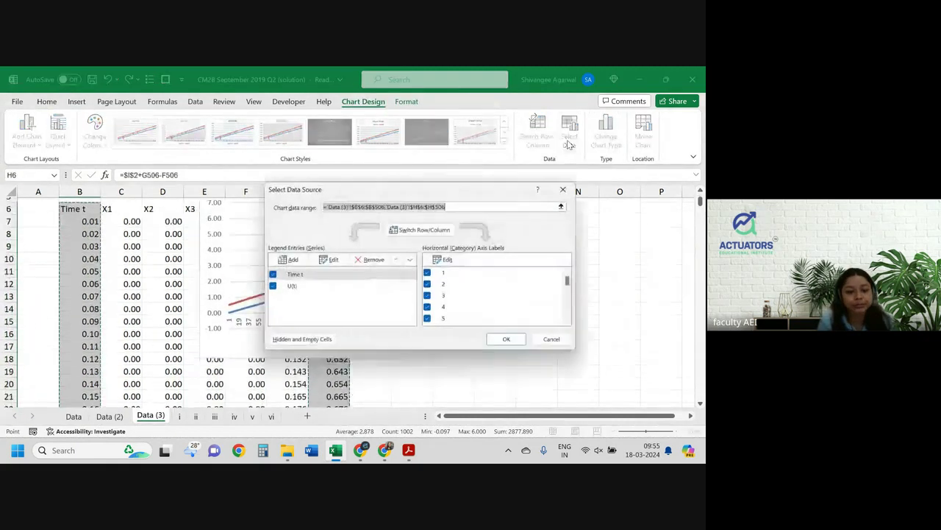
pyautogui.click(318, 275)
pyautogui.click(367, 260)
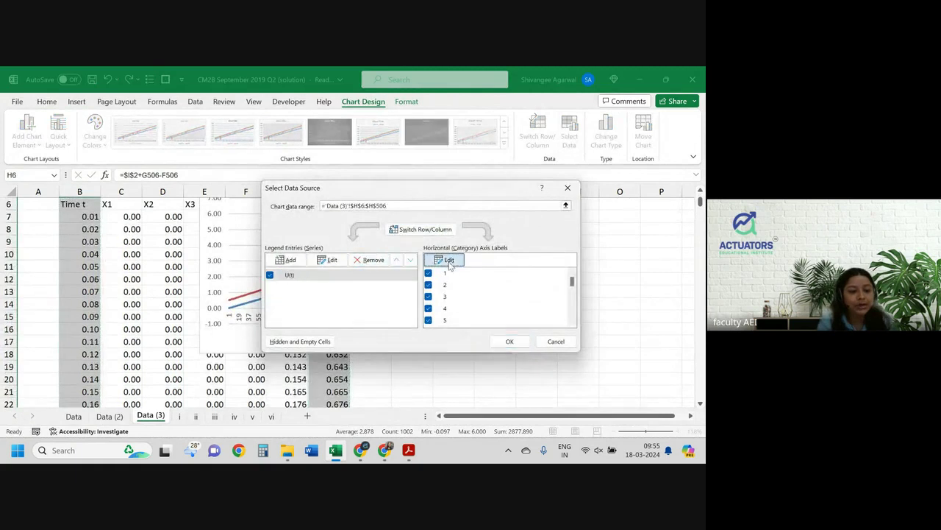
# Use the Time t values B7:B506 as the chart's horizontal axis labels
pyautogui.click(445, 260)
pyautogui.click(88, 216)
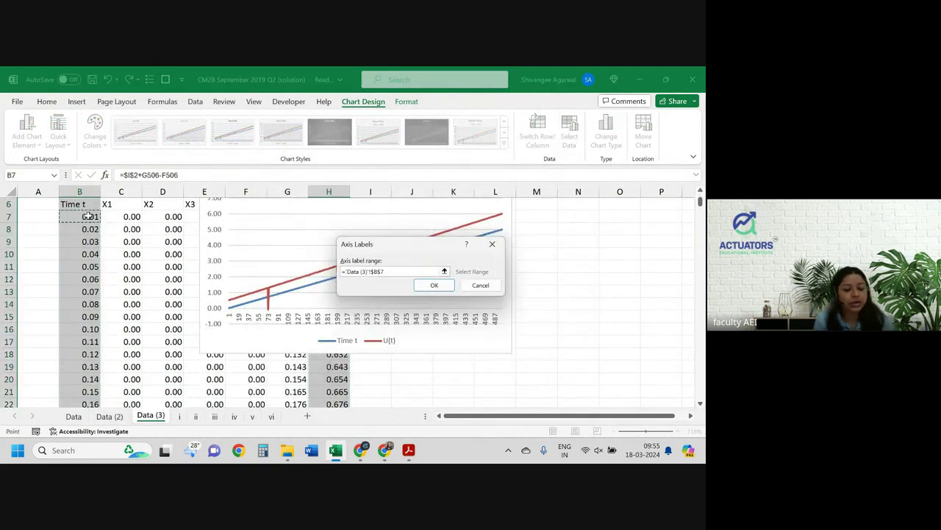
pyautogui.hotkey('ctrl', 'shift', 'Down')
pyautogui.click(433, 285)
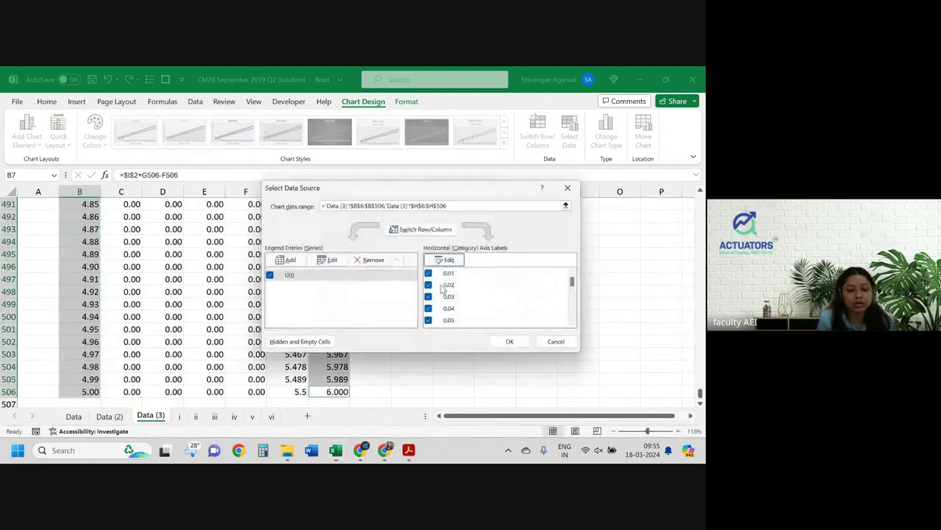
pyautogui.click(510, 341)
pyautogui.scroll(20, 525, 345)
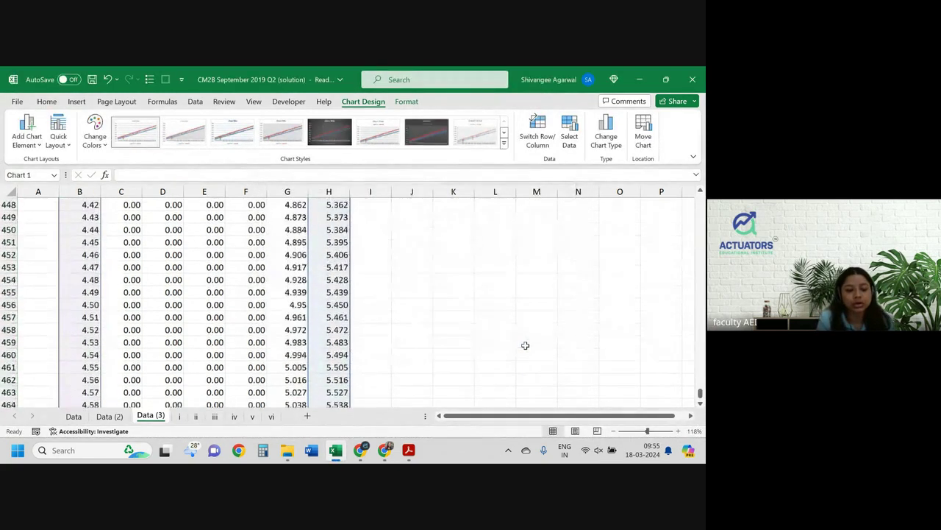
pyautogui.click(406, 333)
# Drag the U(t) chart to the right of the data columns and reselect it
pyautogui.hotkey('ctrl', 'Up')
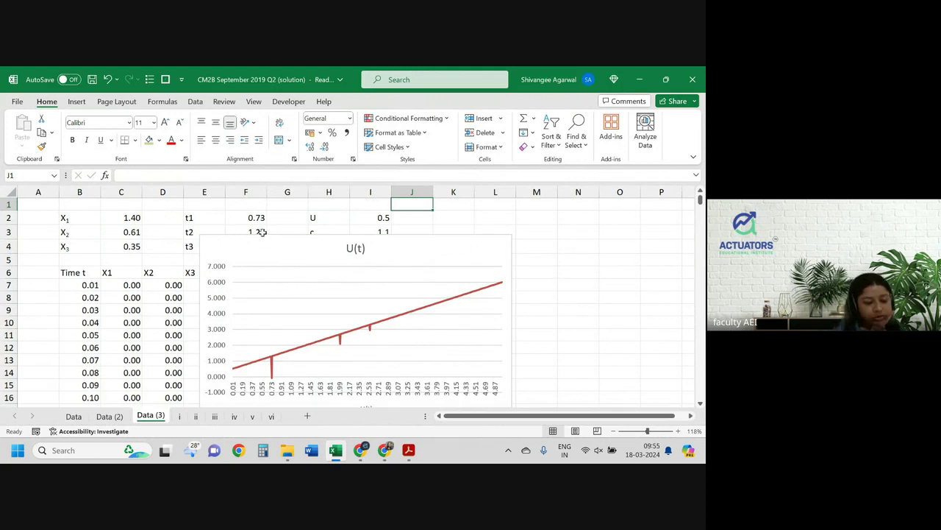
pyautogui.moveTo(240, 251); pyautogui.dragTo(417, 244)
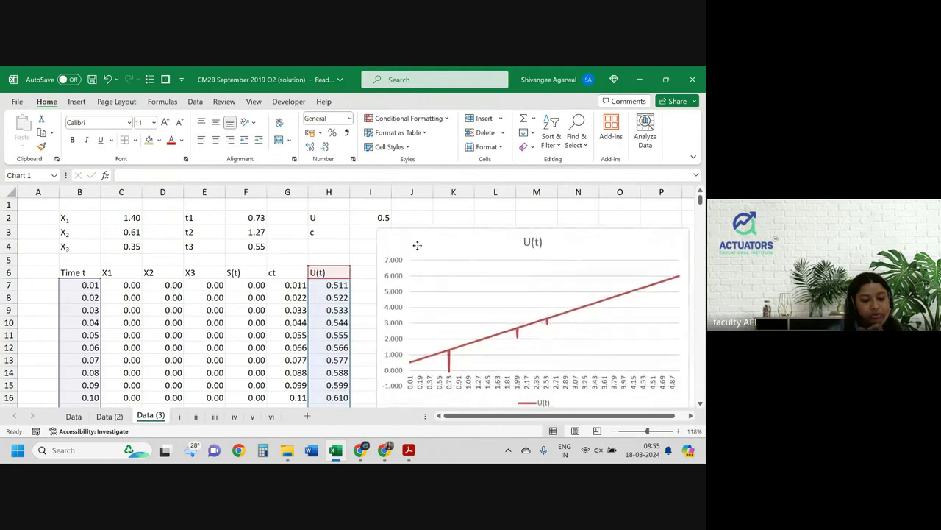
pyautogui.click(336, 244)
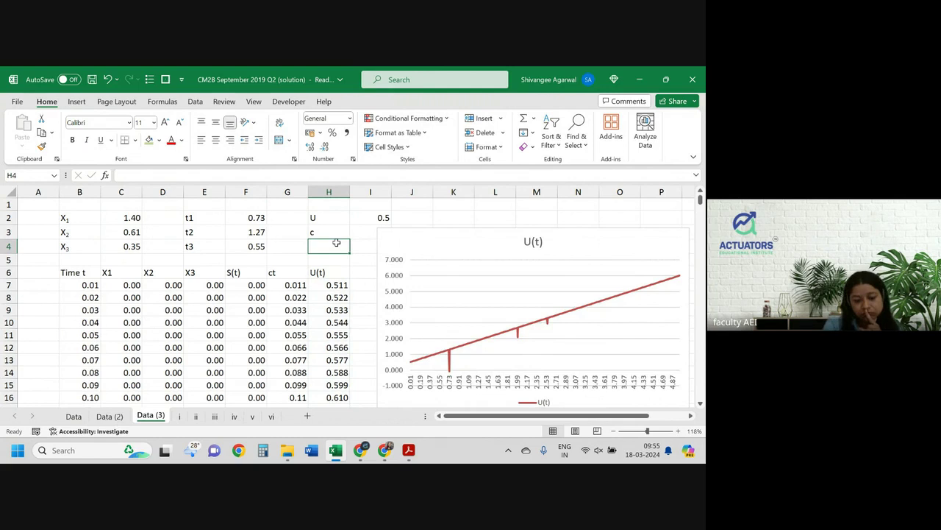
pyautogui.click(533, 408)
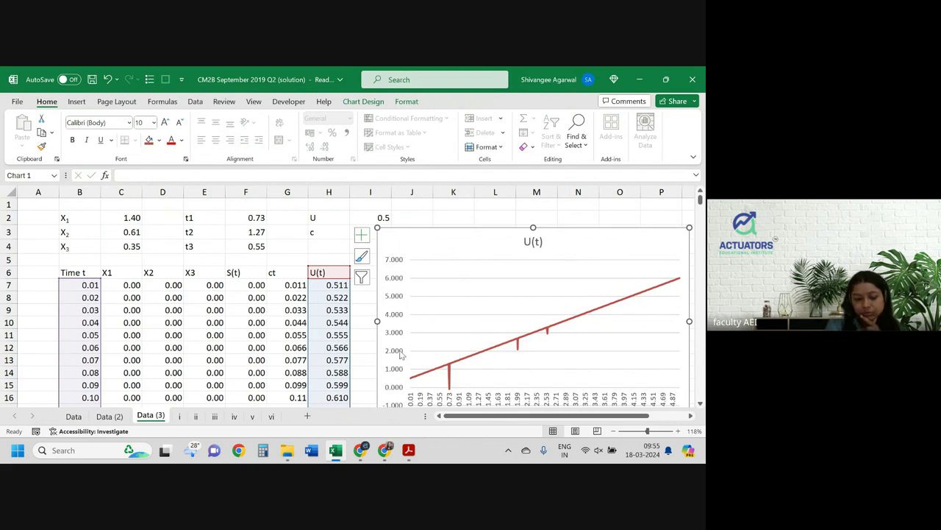
# Move the chart left and up over the sheet and open the time axis formatting options
pyautogui.moveTo(430, 240); pyautogui.dragTo(354, 213)
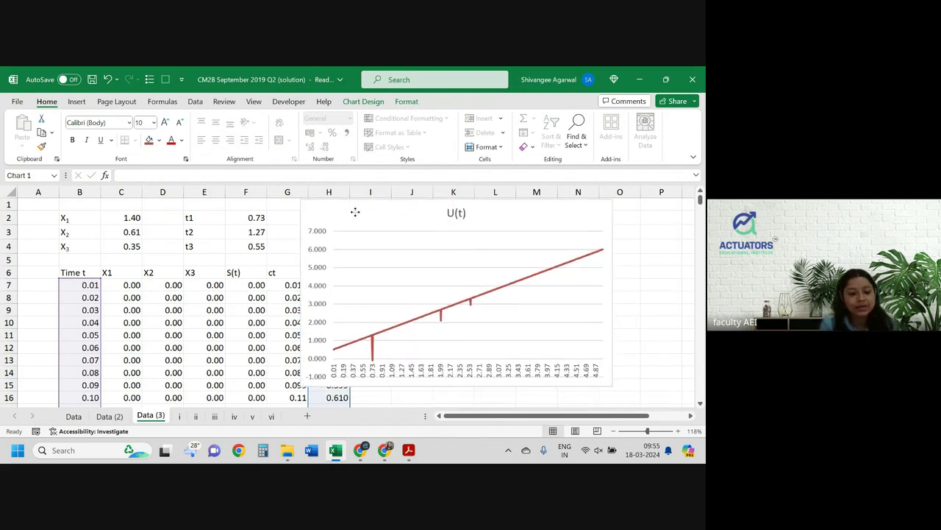
pyautogui.click(408, 377)
pyautogui.doubleClick(409, 377)
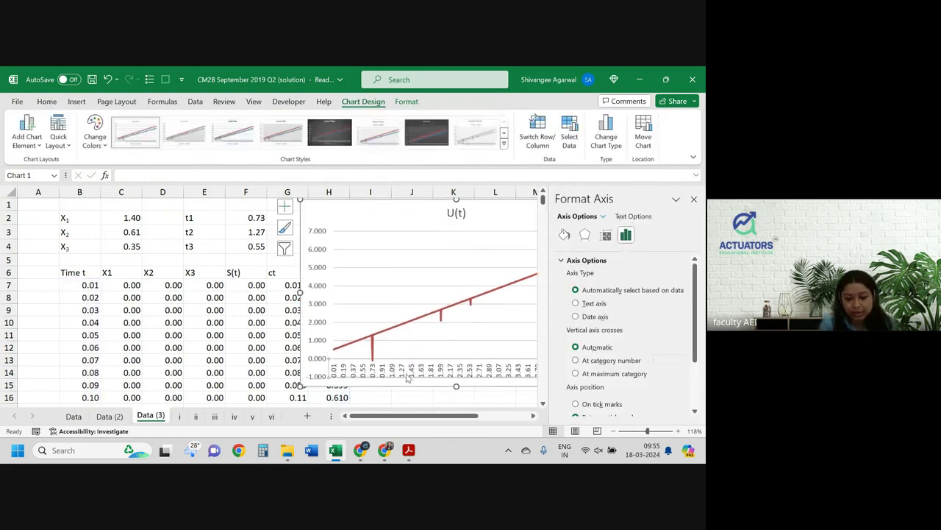
# After trying Date and Automatic axis types, make the time axis a Text axis
pyautogui.scroll(-2, 578, 318)
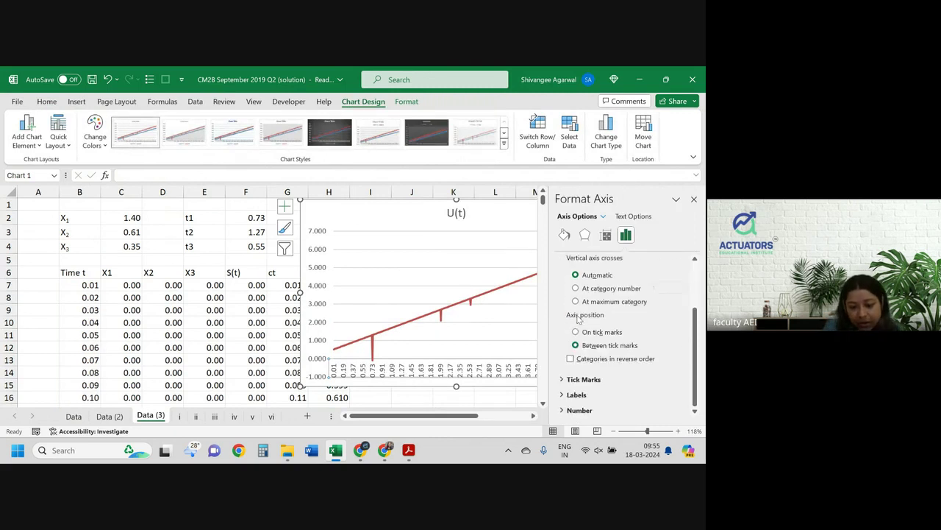
pyautogui.scroll(1, 578, 318)
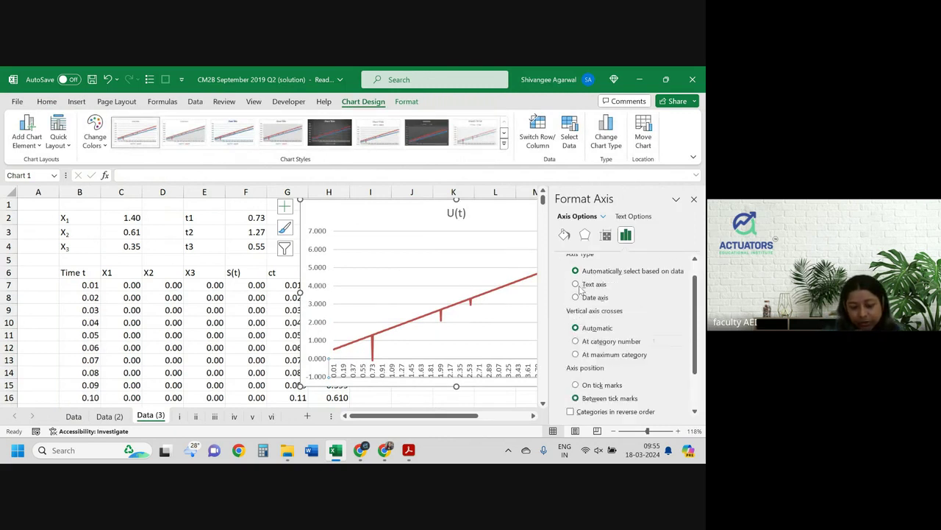
pyautogui.scroll(1, 578, 296)
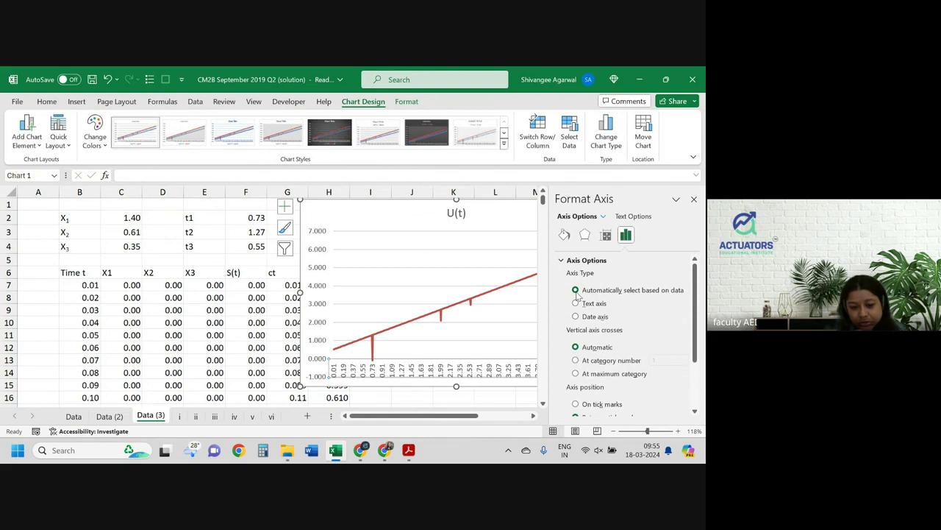
pyautogui.click(584, 318)
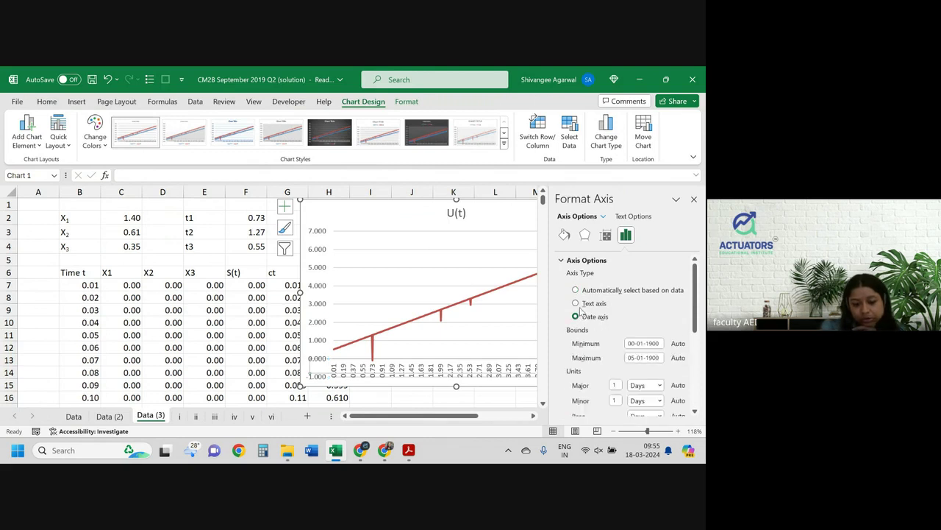
pyautogui.click(581, 305)
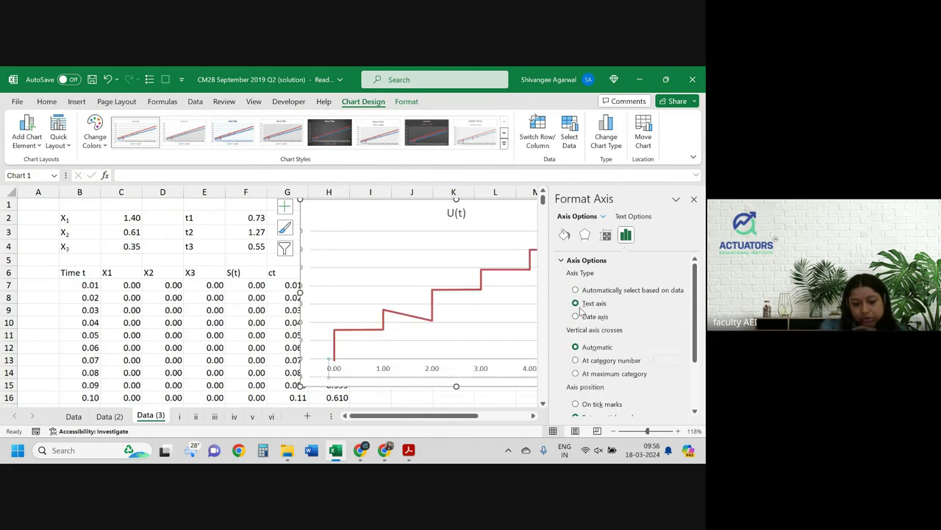
pyautogui.click(576, 316)
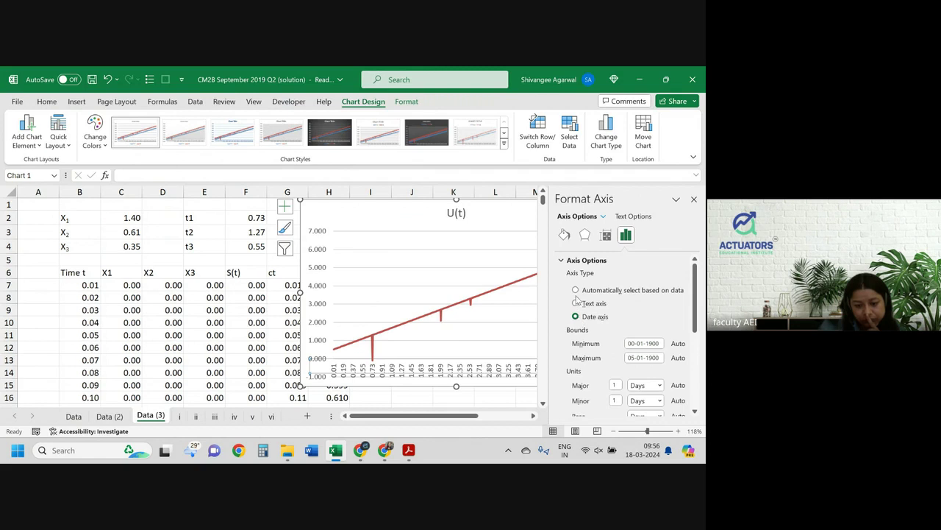
pyautogui.click(576, 291)
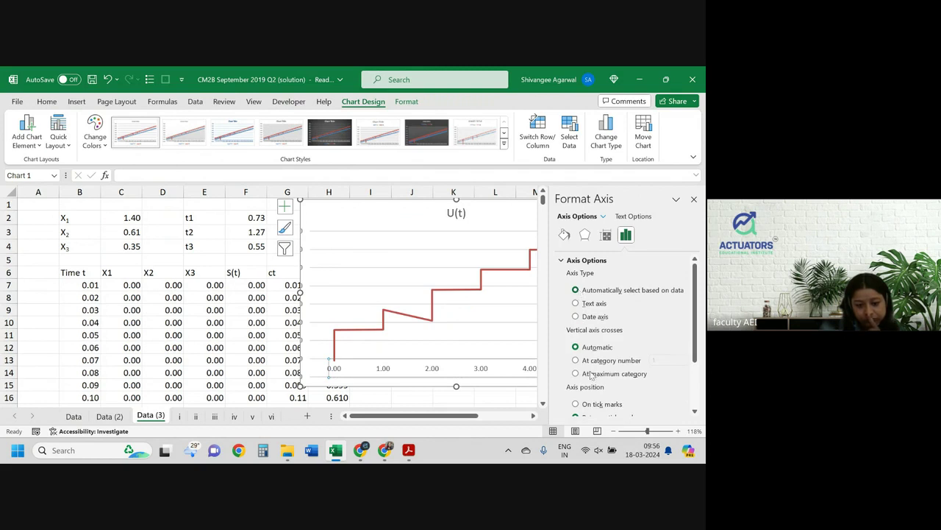
pyautogui.scroll(-2, 592, 376)
pyautogui.scroll(-1, 588, 375)
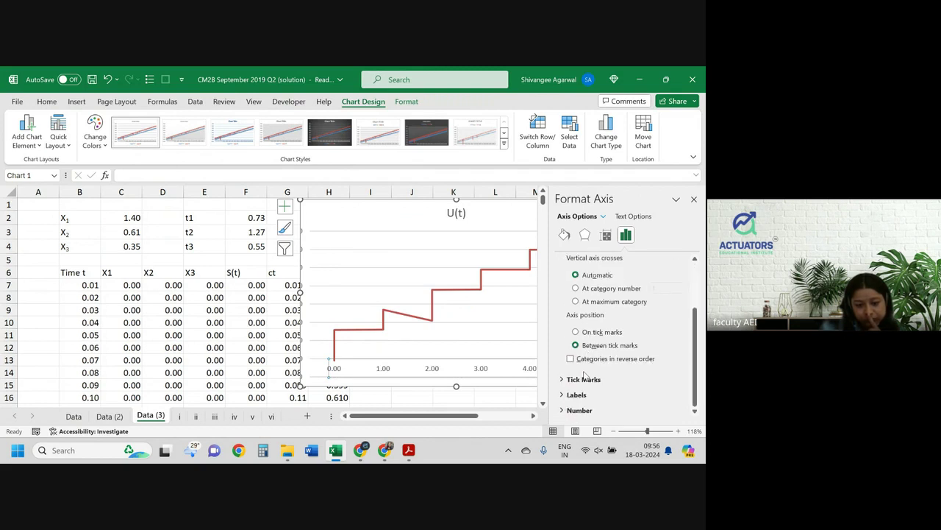
pyautogui.scroll(3, 586, 375)
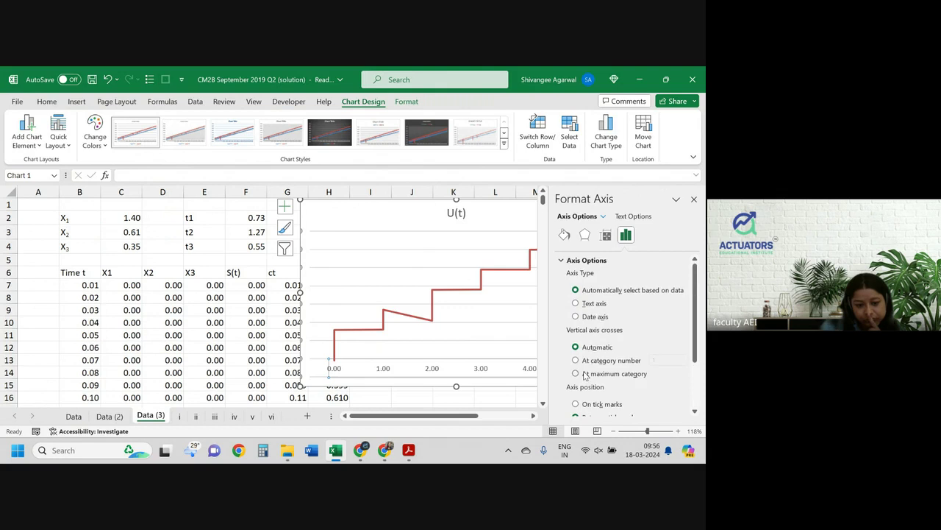
pyautogui.click(582, 305)
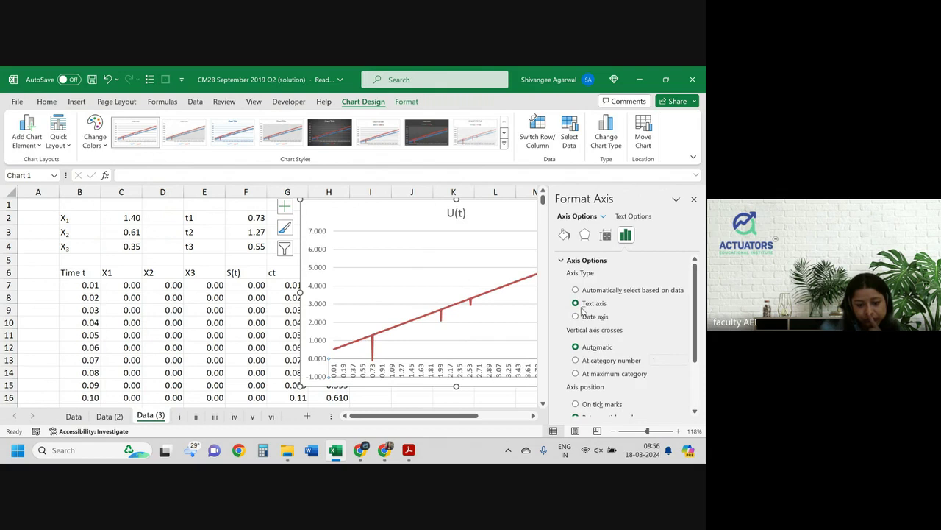
pyautogui.click(324, 340)
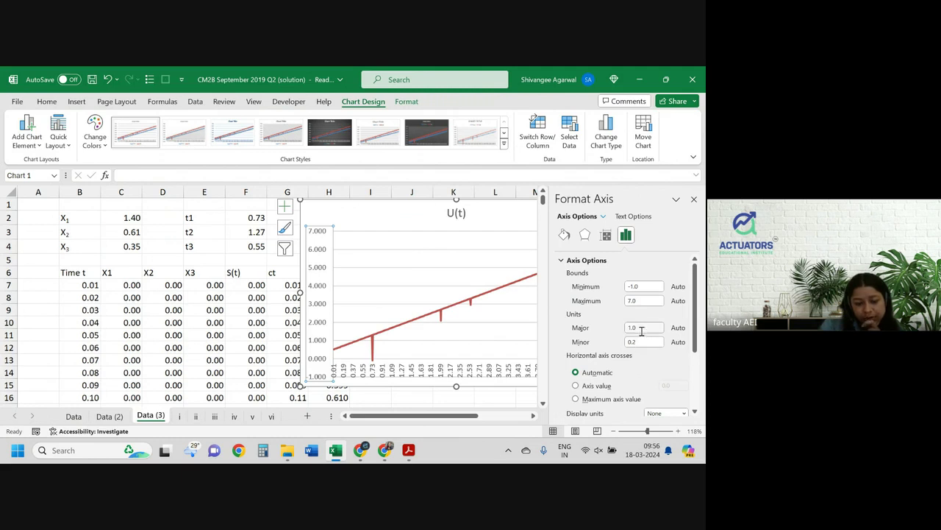
# Try a 0.5 major unit on the vertical U(t) axis, then reset it to automatic
pyautogui.click(642, 328)
pyautogui.write('0.5')
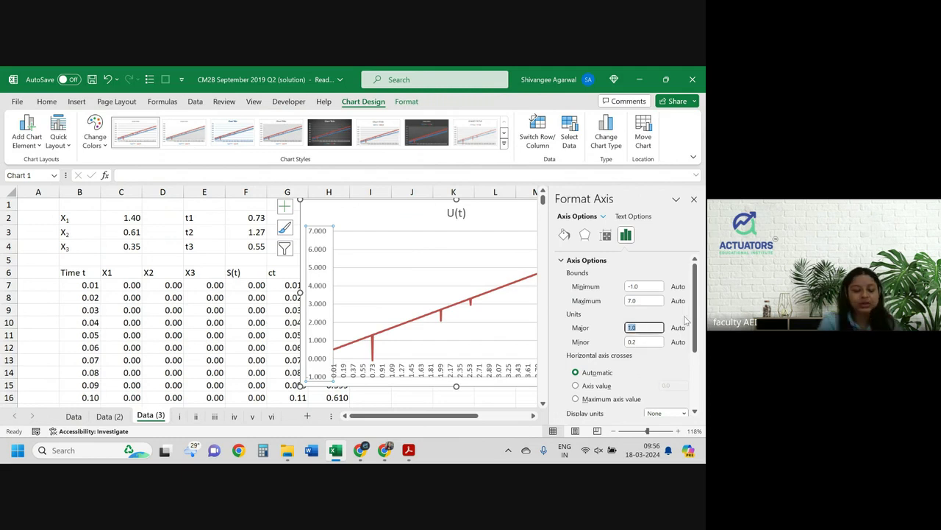
pyautogui.press('Return')
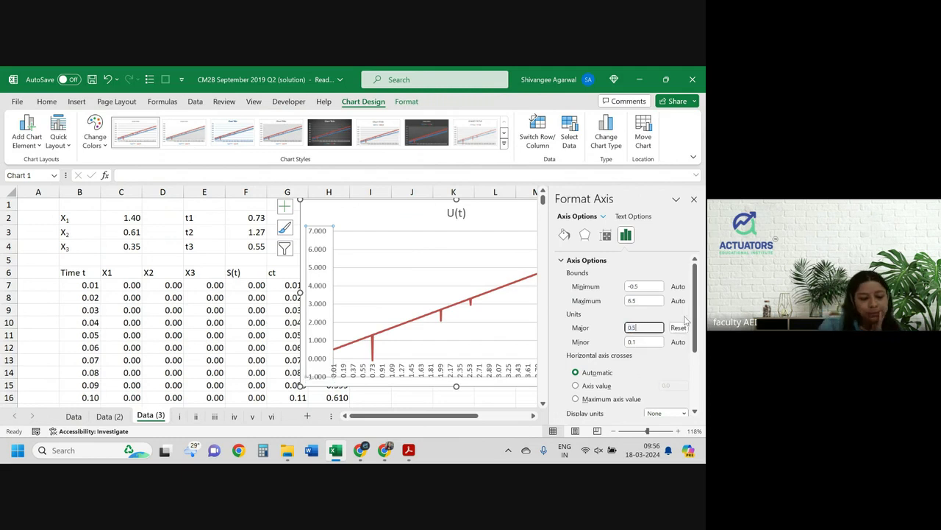
pyautogui.click(678, 327)
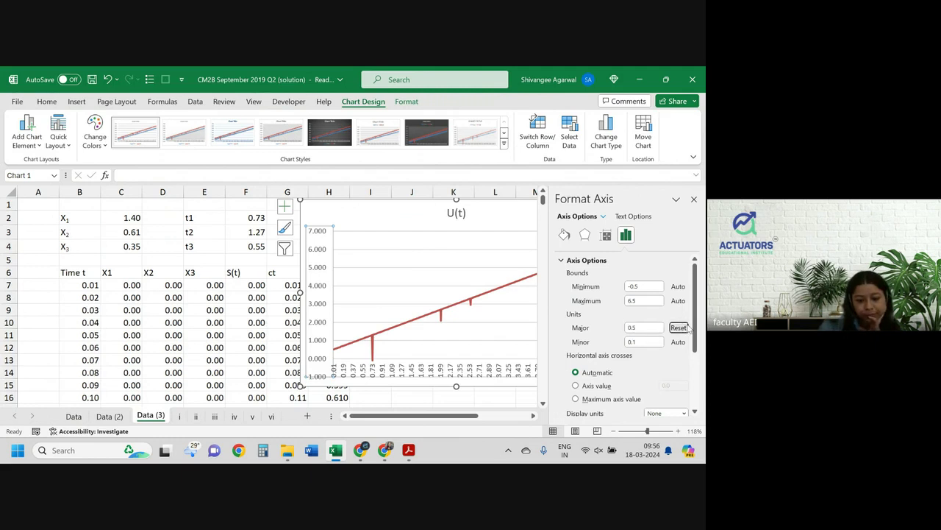
pyautogui.doubleClick(637, 327)
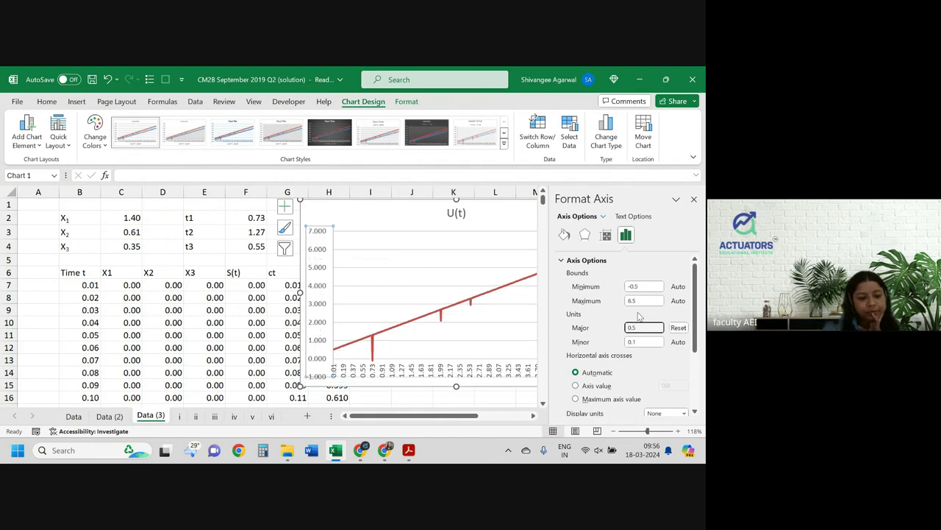
pyautogui.click(215, 335)
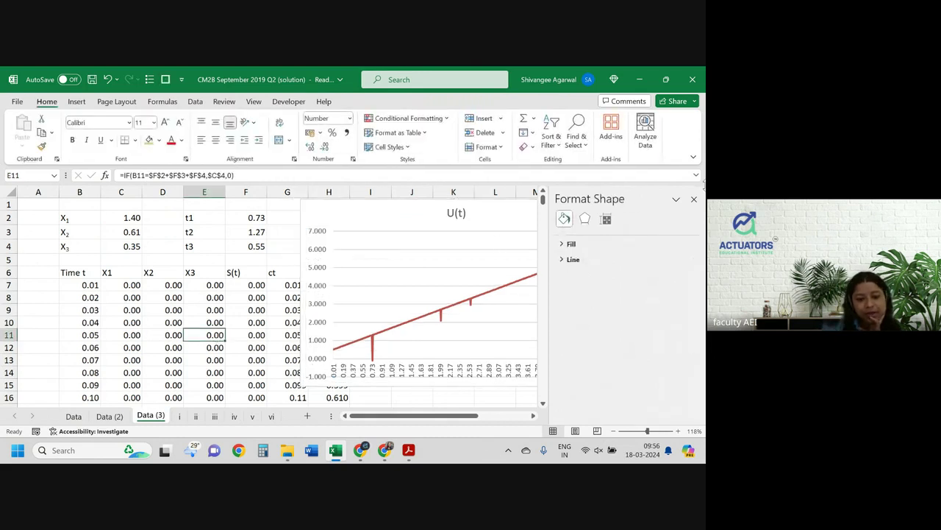
# Close the format pane, undo the axis change, move the chart beside column H, and select H7:H506
pyautogui.click(694, 198)
pyautogui.click(381, 269)
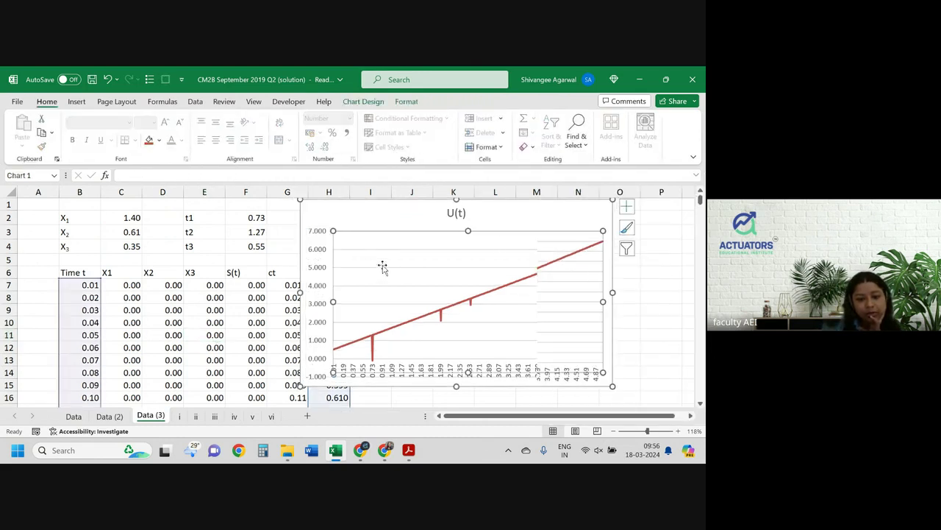
pyautogui.click(495, 219)
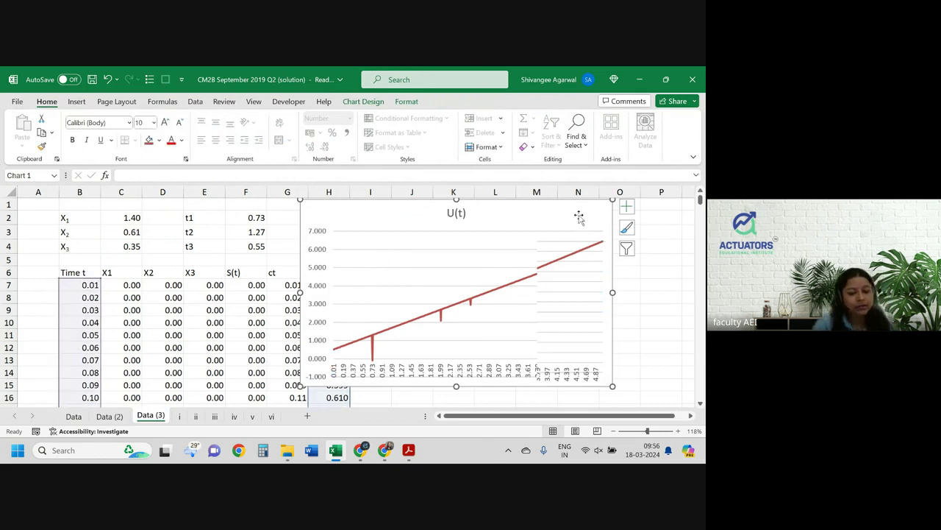
pyautogui.hotkey('ctrl', 'z')
pyautogui.click(580, 220)
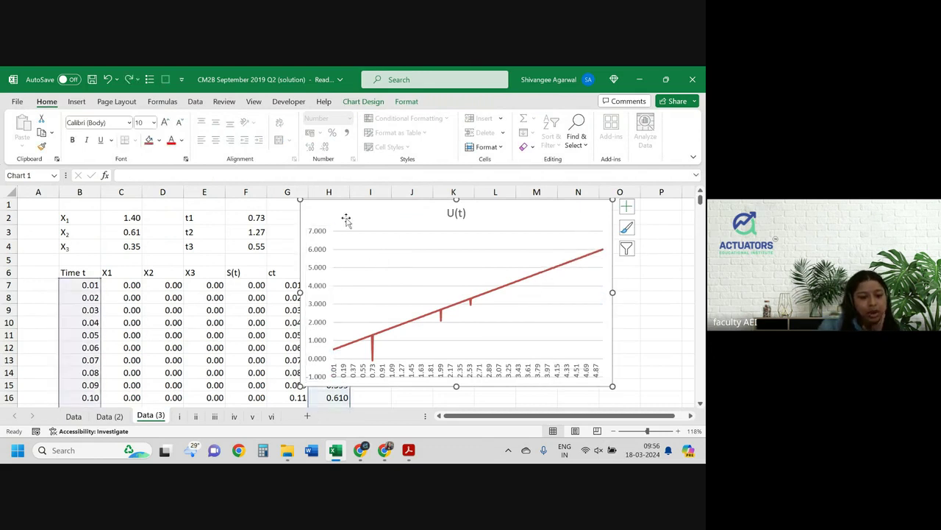
pyautogui.moveTo(346, 216); pyautogui.dragTo(453, 235)
pyautogui.click(340, 285)
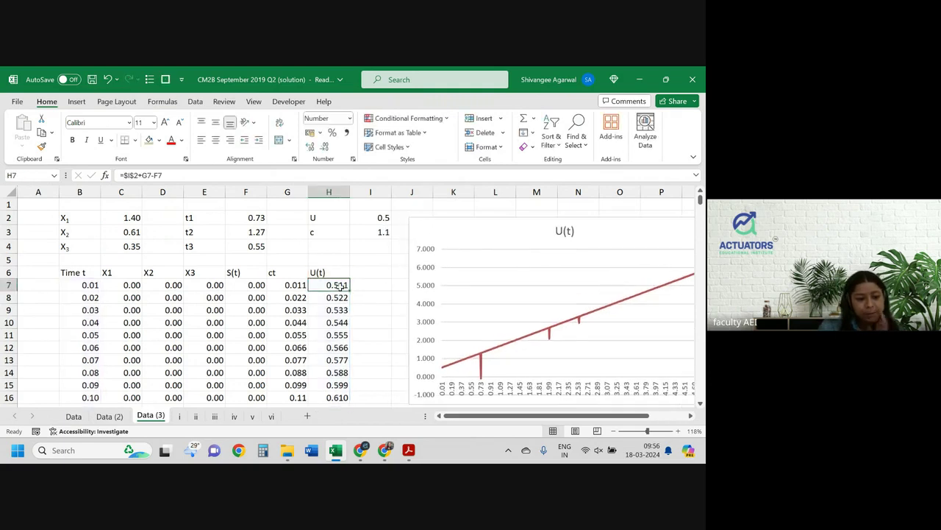
pyautogui.hotkey('ctrl', 'shift', 'Down')
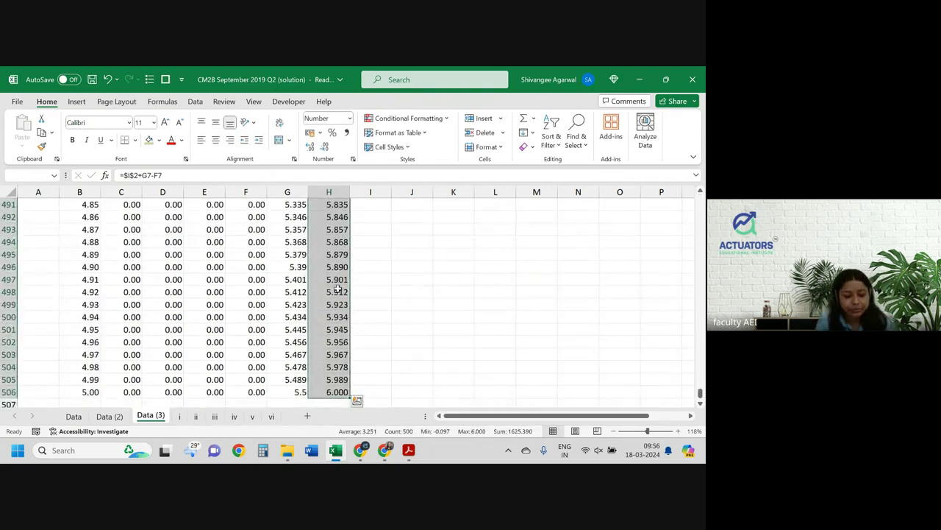
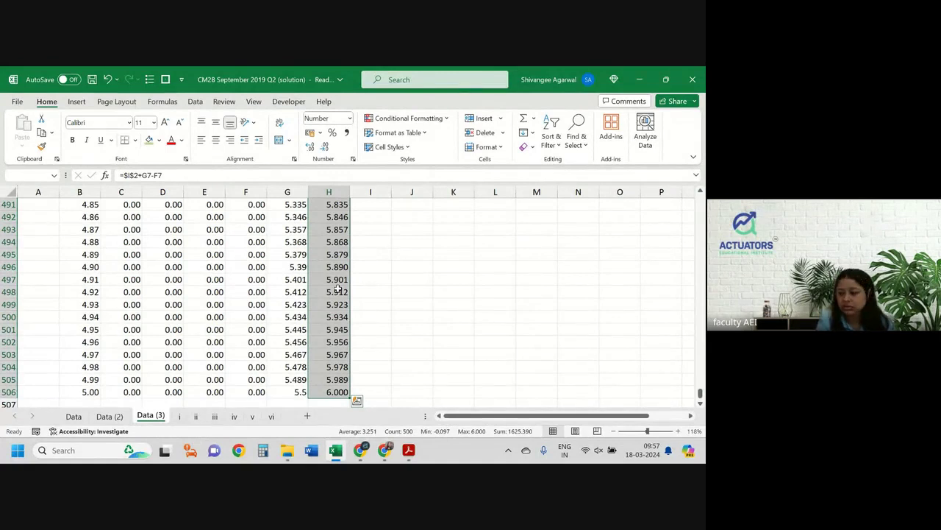
# Jump to the top of Data (3), drag the U(t) chart left toward the table, and select its vertical axis
pyautogui.hotkey('ctrl', 'Up')
pyautogui.hotkey('ctrl', 'Up')
pyautogui.hotkey('ctrl', 'Up')
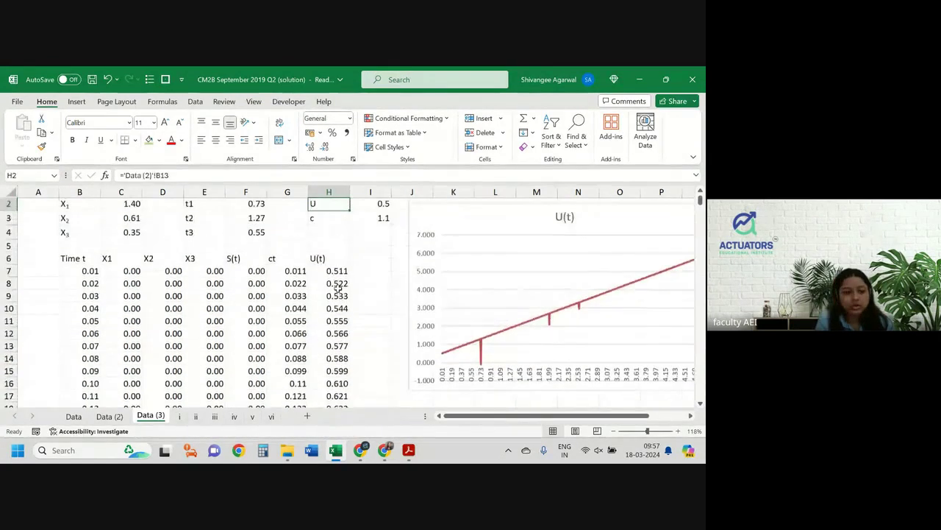
pyautogui.moveTo(482, 222); pyautogui.dragTo(370, 225)
pyautogui.click(351, 273)
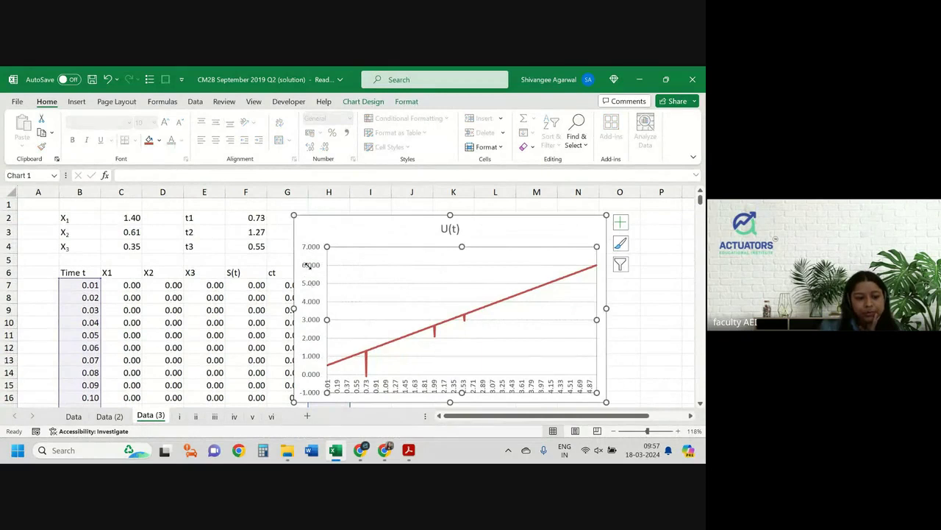
pyautogui.click(657, 297)
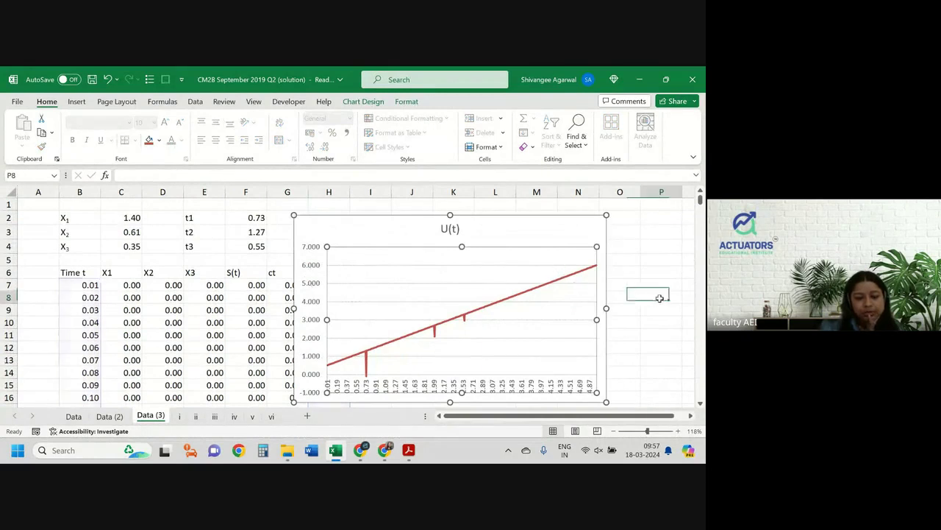
pyautogui.click(318, 271)
# Set the vertical axis maximum to 6.0 and the major unit to 0.5
pyautogui.doubleClick(317, 271)
pyautogui.moveTo(647, 301); pyautogui.dragTo(576, 306)
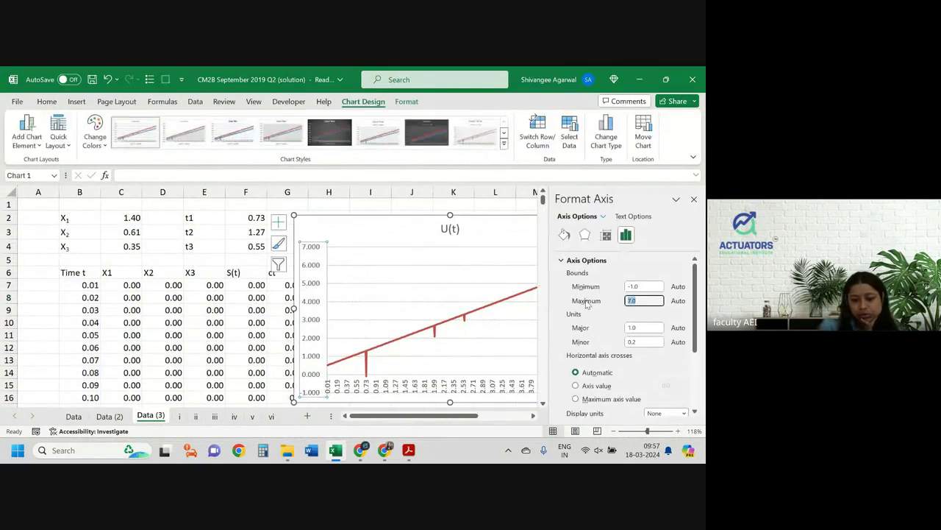
pyautogui.write('6')
pyautogui.press('Return')
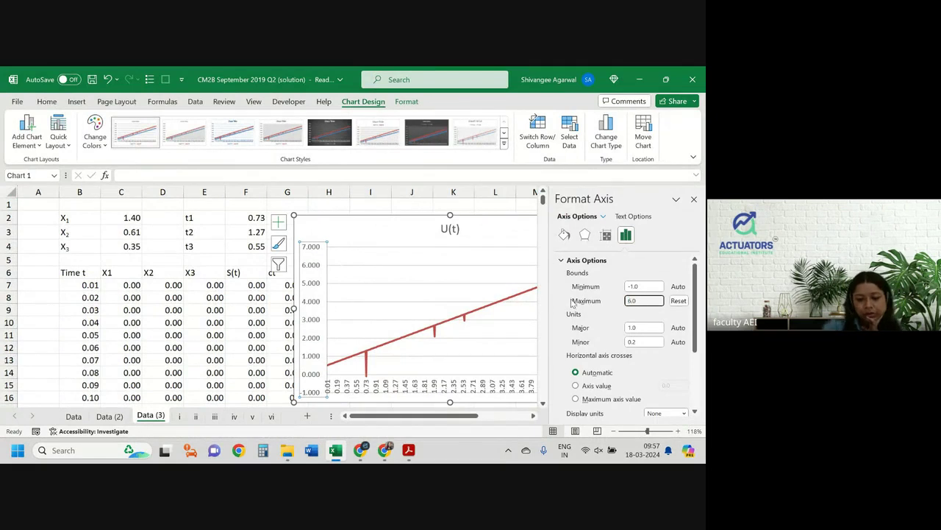
pyautogui.moveTo(643, 331); pyautogui.dragTo(617, 336)
pyautogui.write('0.0')
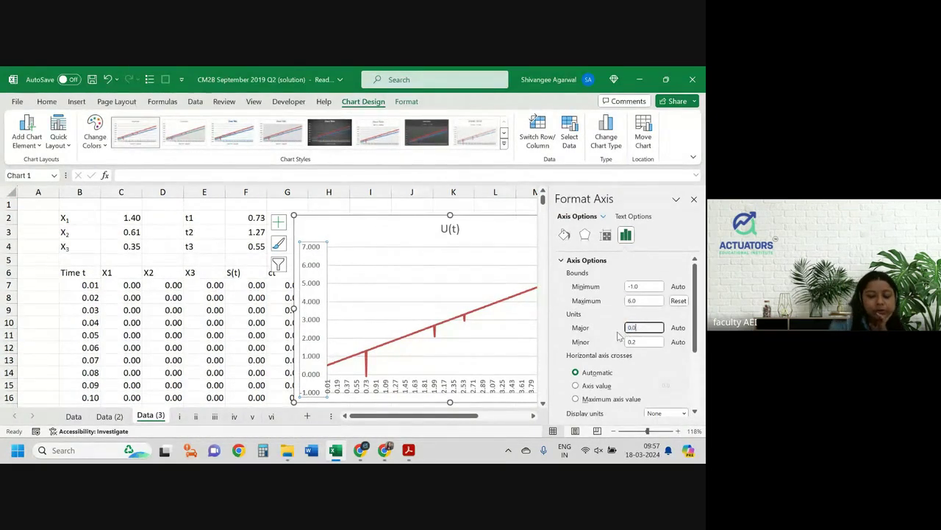
pyautogui.write('5')
pyautogui.press('Return')
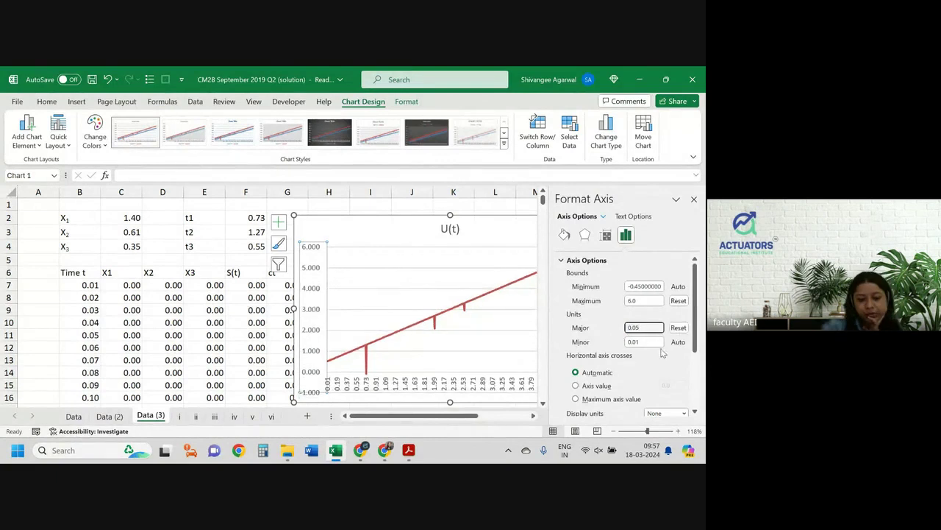
pyautogui.moveTo(644, 329); pyautogui.dragTo(627, 328)
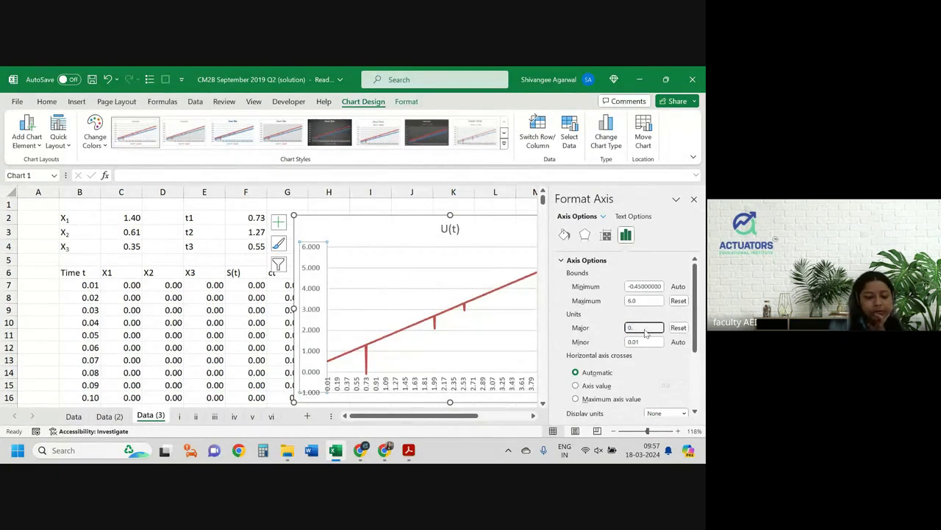
pyautogui.write('0.5')
pyautogui.press('Return')
# Move the U(t) chart left so it sits over columns B–J
pyautogui.moveTo(455, 272); pyautogui.dragTo(240, 253)
pyautogui.click(420, 264)
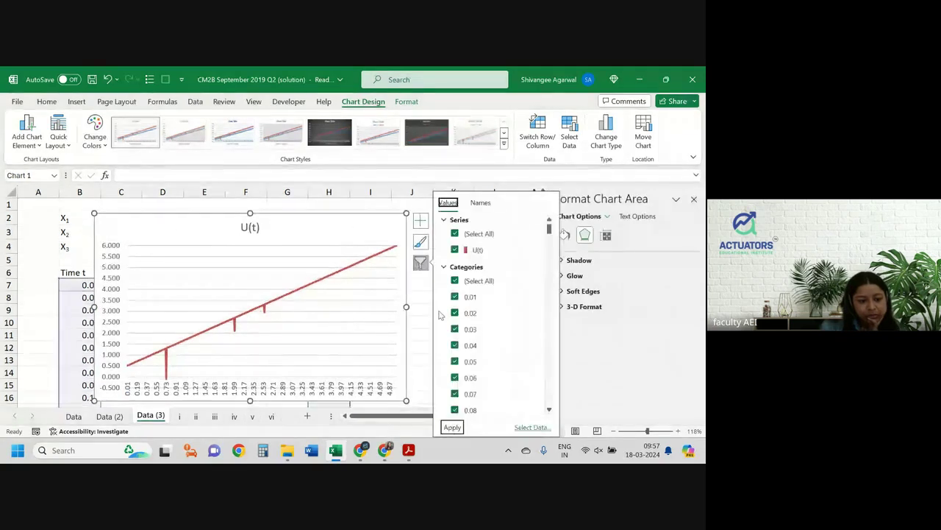
pyautogui.click(420, 300)
pyautogui.click(420, 297)
pyautogui.click(376, 234)
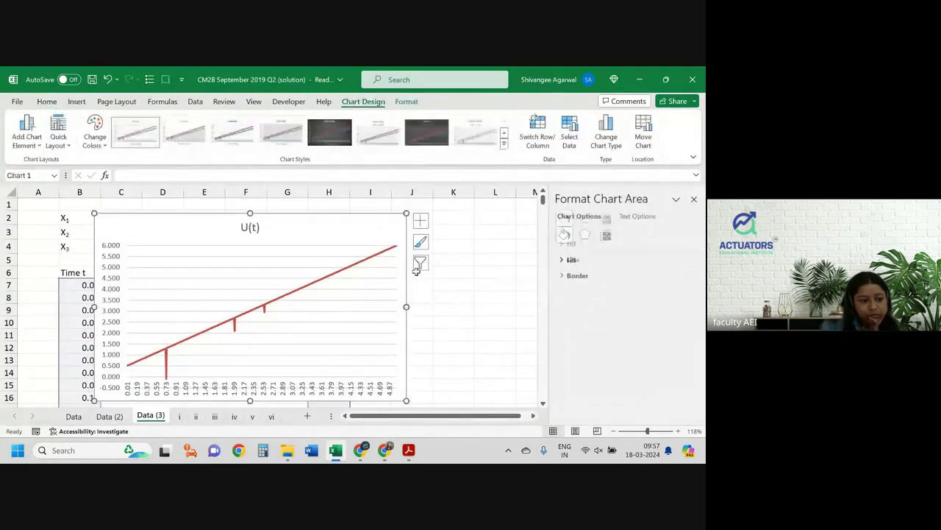
# Set the vertical axis minor unit to 0.5
pyautogui.click(112, 263)
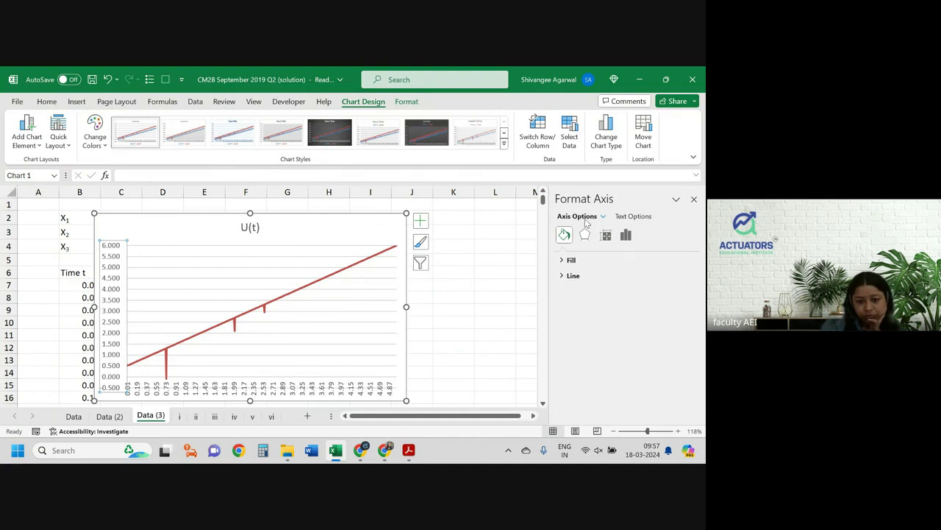
pyautogui.click(633, 216)
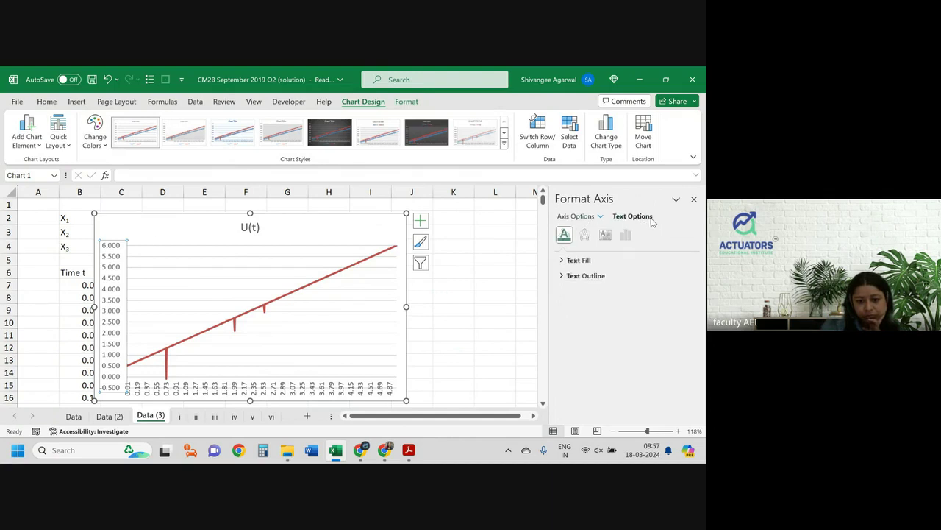
pyautogui.click(581, 218)
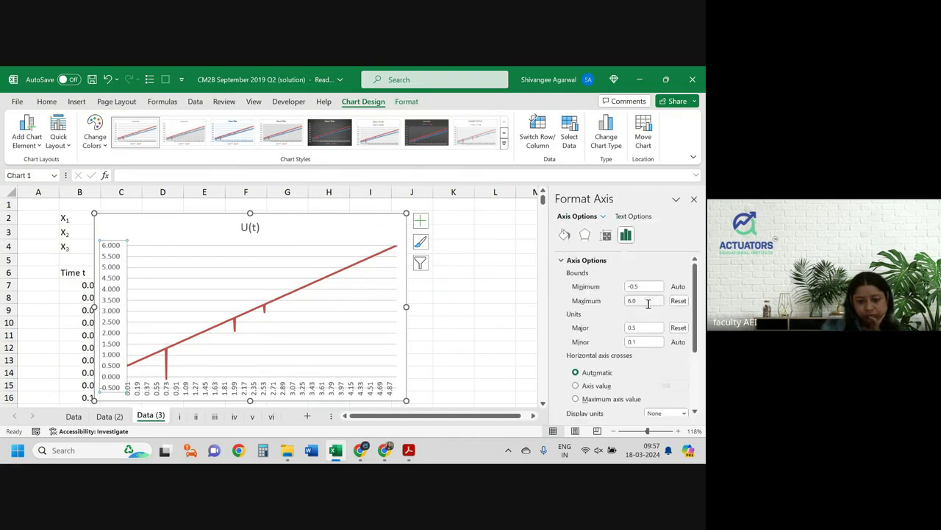
pyautogui.click(643, 339)
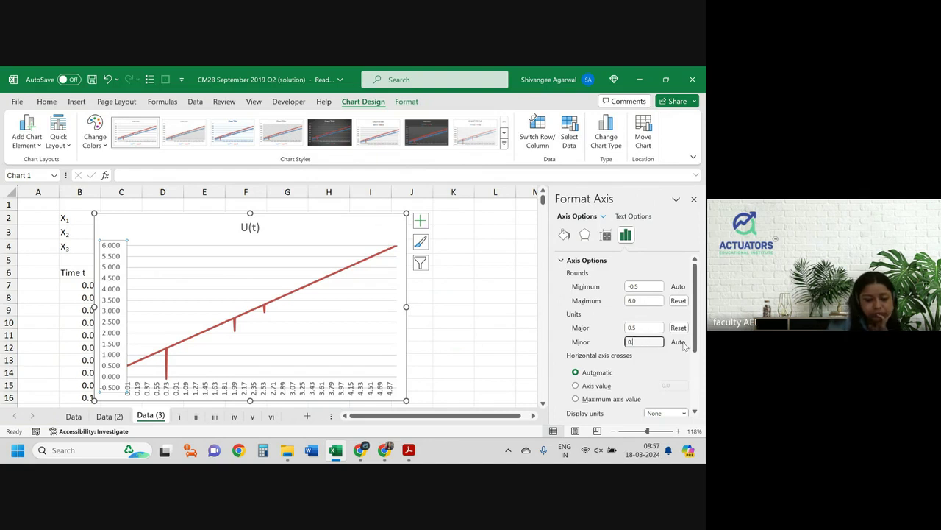
pyautogui.press('BackSpace')
pyautogui.write('5')
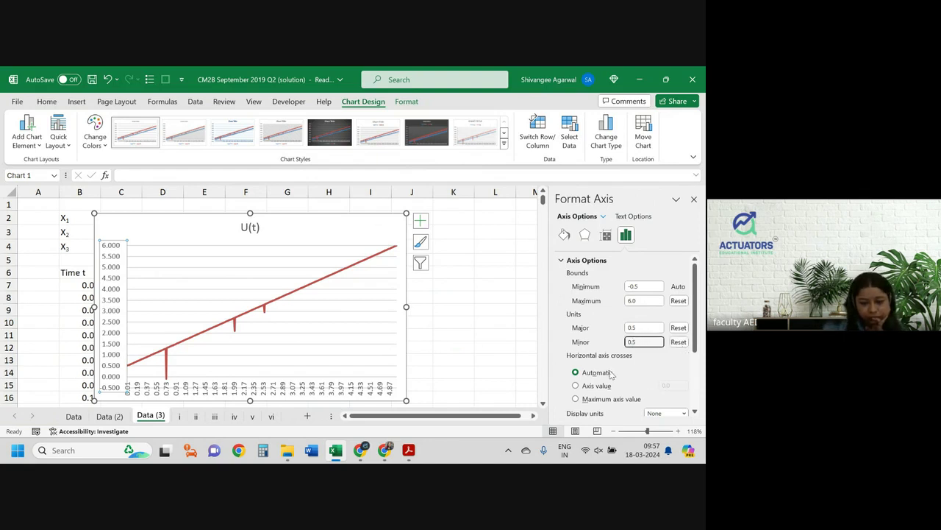
pyautogui.click(519, 358)
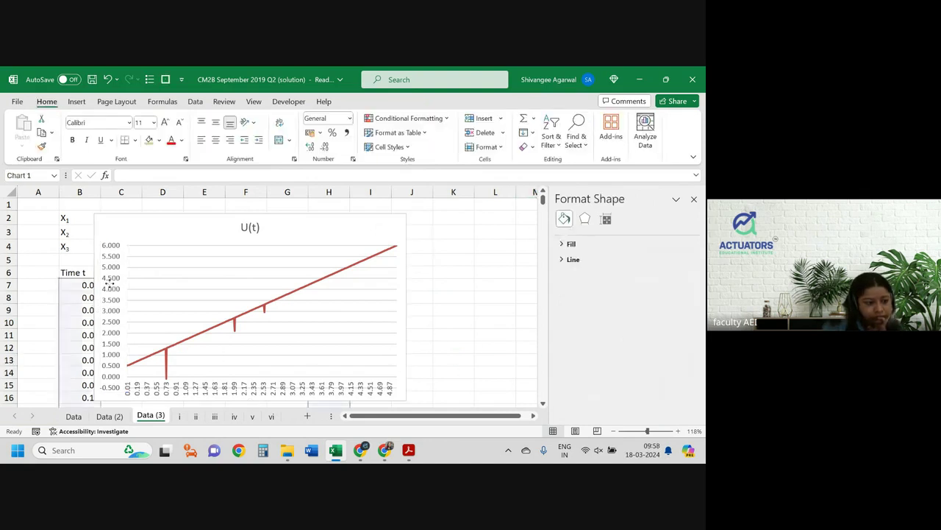
pyautogui.click(106, 302)
pyautogui.scroll(-3, 623, 385)
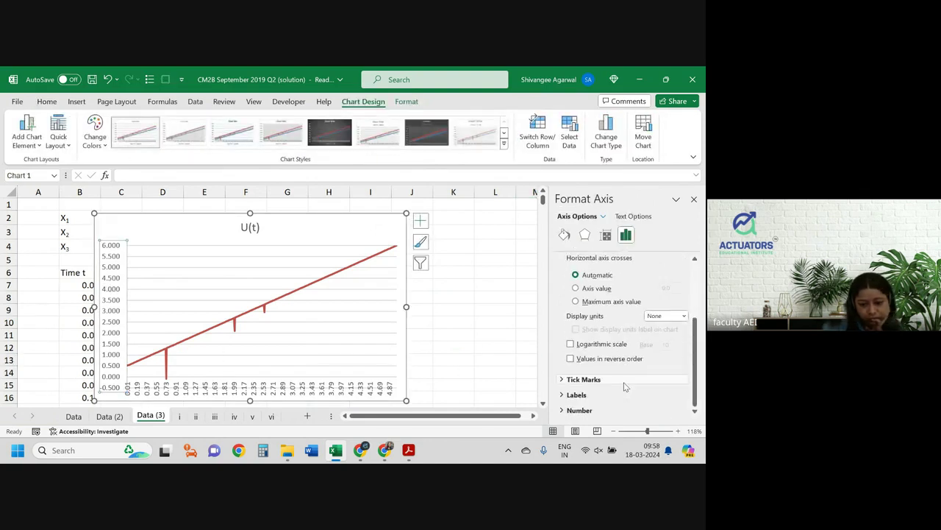
# Give the vertical axis number format 1 decimal place
pyautogui.click(579, 410)
pyautogui.scroll(-2, 635, 366)
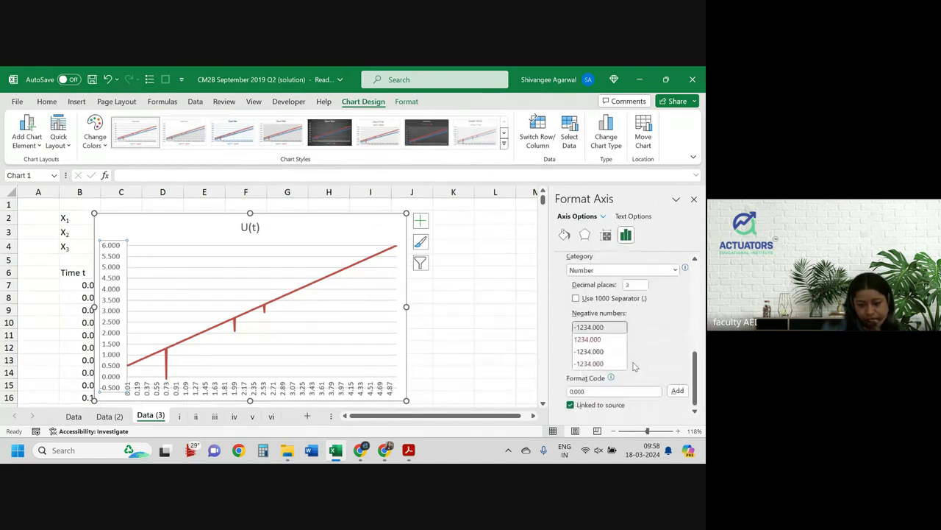
pyautogui.click(633, 285)
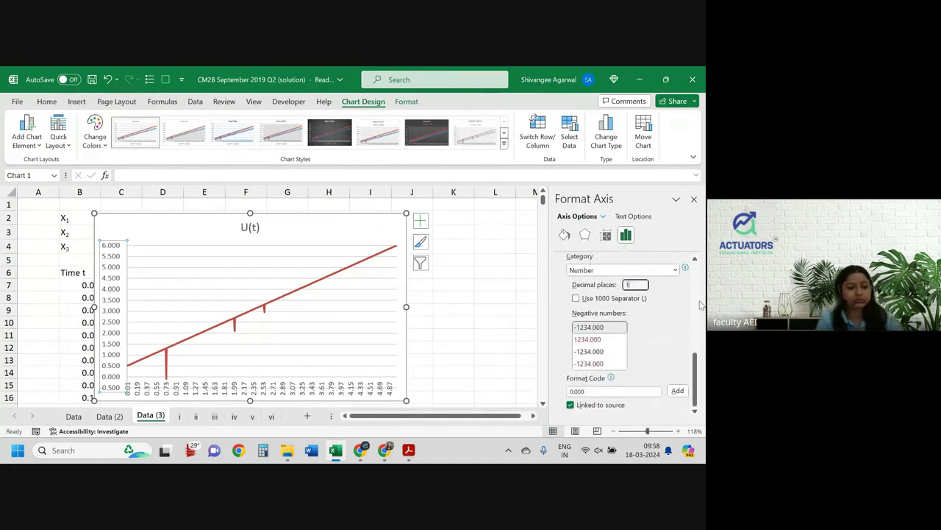
pyautogui.write('1')
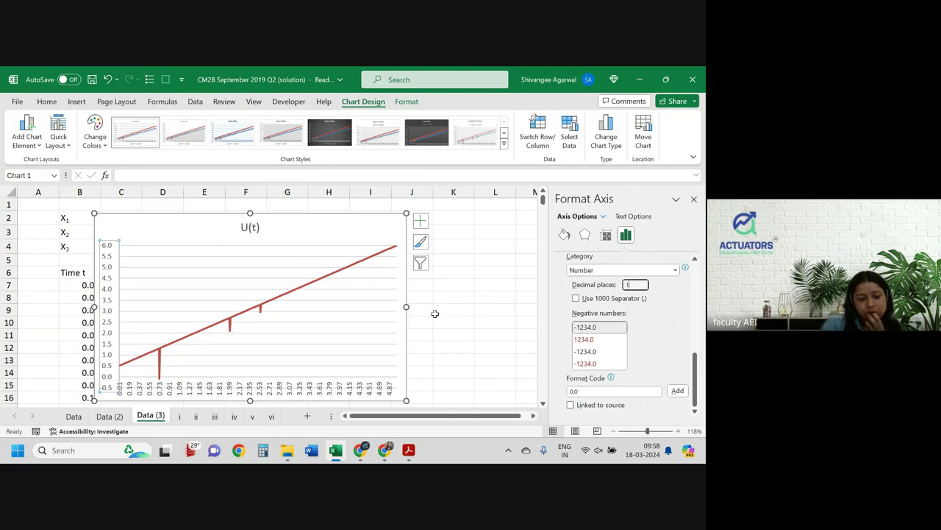
# Drag the chart's right edge out so the U(t) chart reaches column K
pyautogui.moveTo(408, 305); pyautogui.dragTo(444, 306)
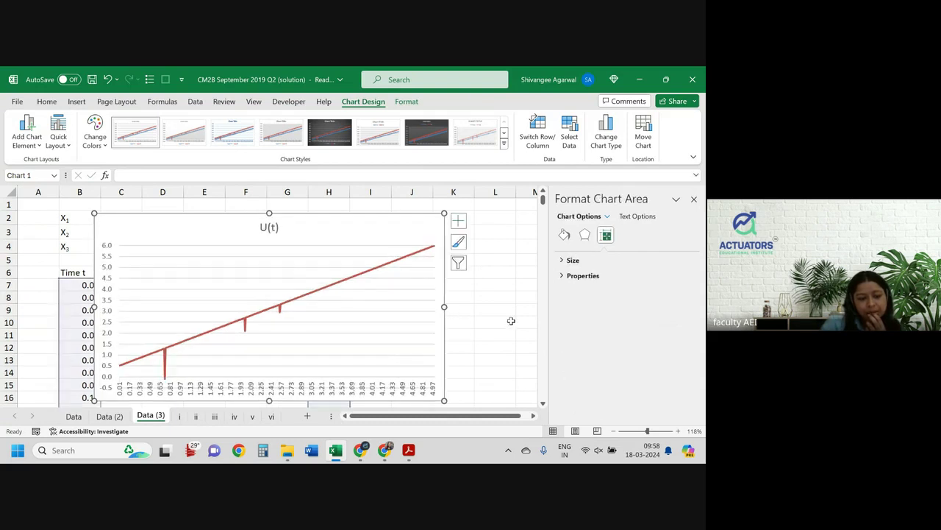
pyautogui.click(511, 320)
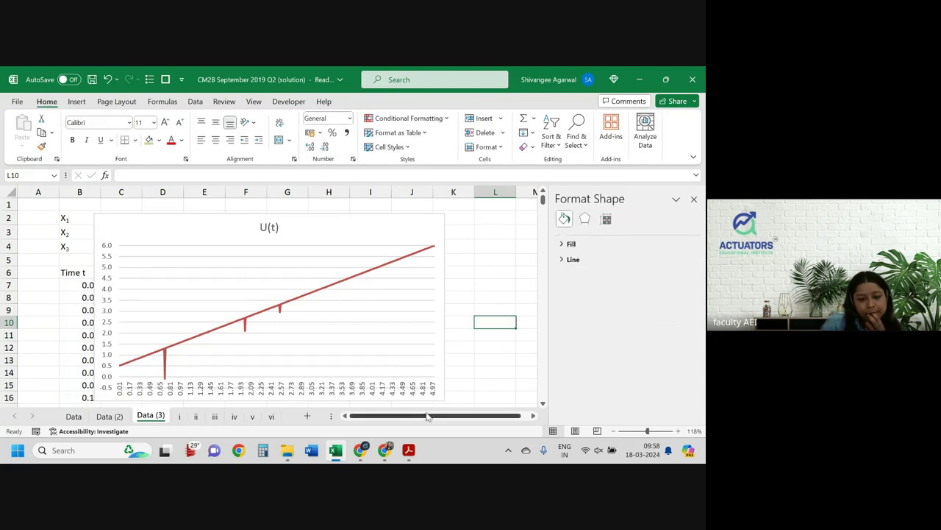
pyautogui.click(404, 395)
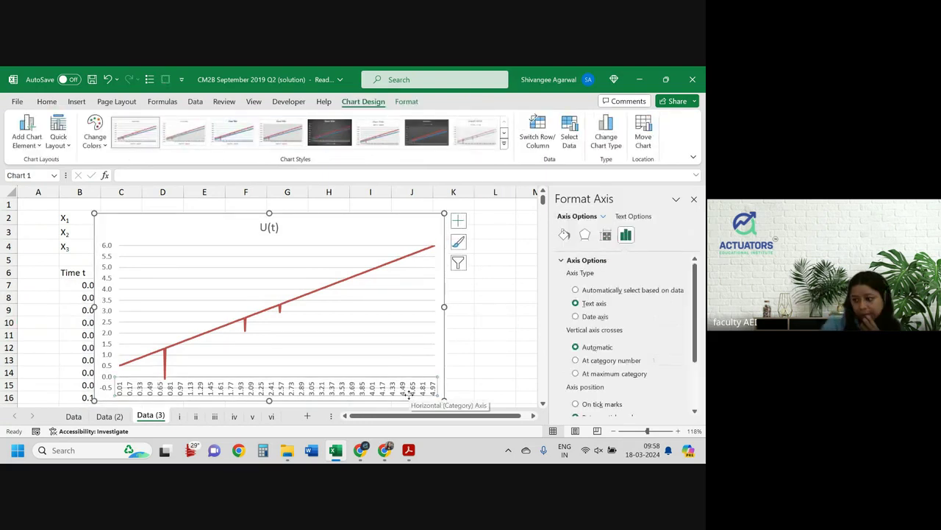
pyautogui.click(391, 231)
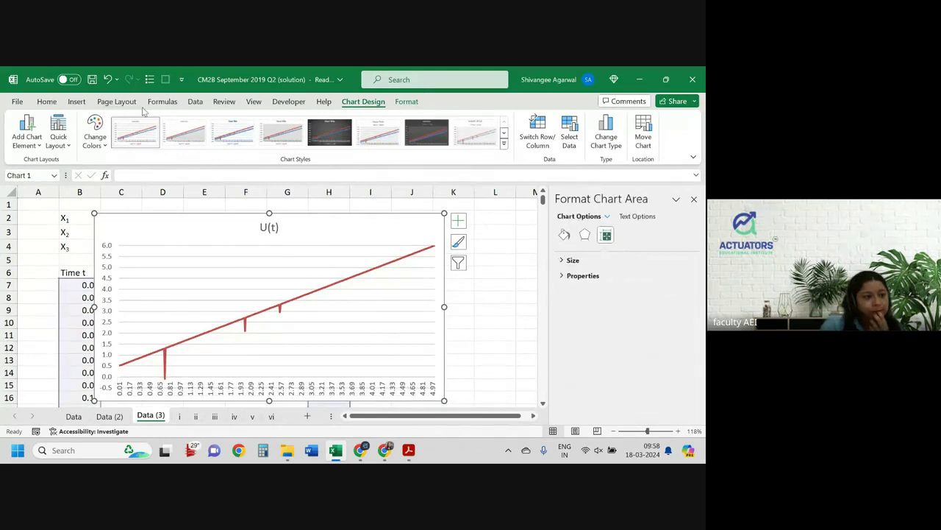
pyautogui.click(77, 102)
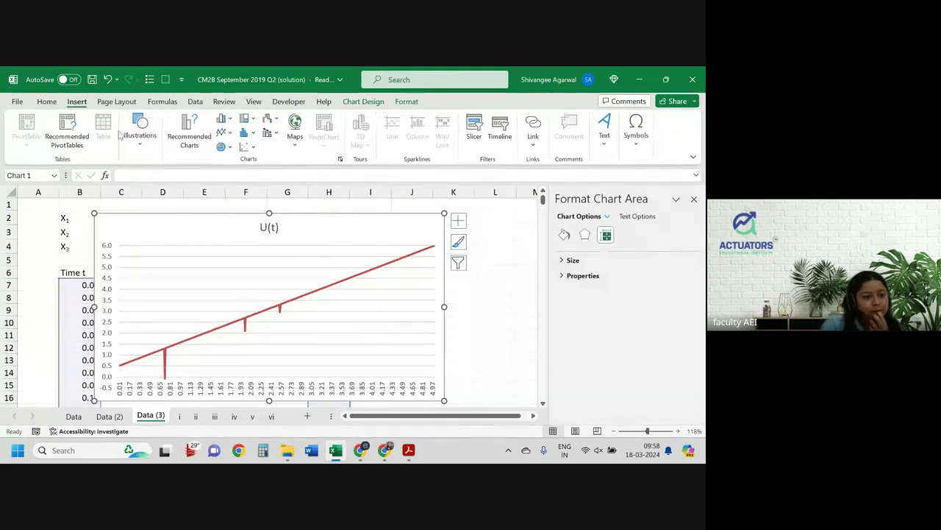
pyautogui.rightClick(395, 226)
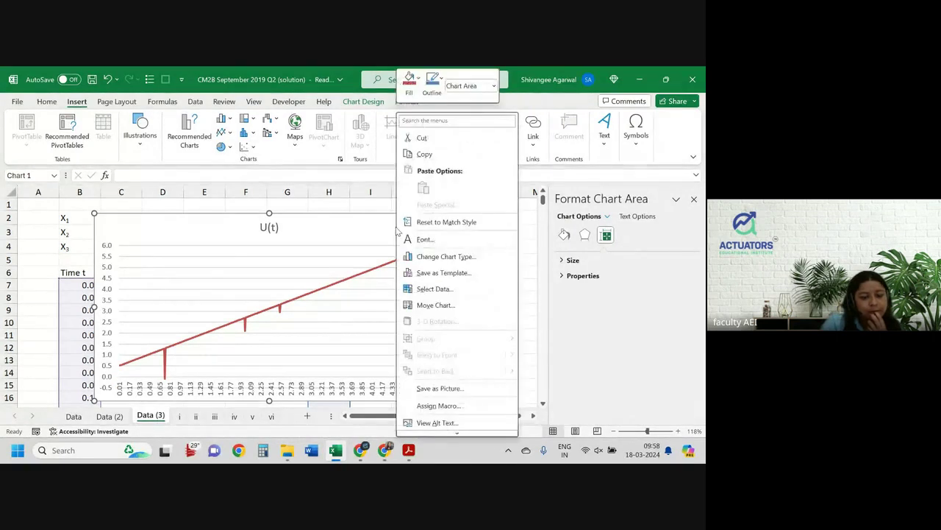
pyautogui.click(452, 259)
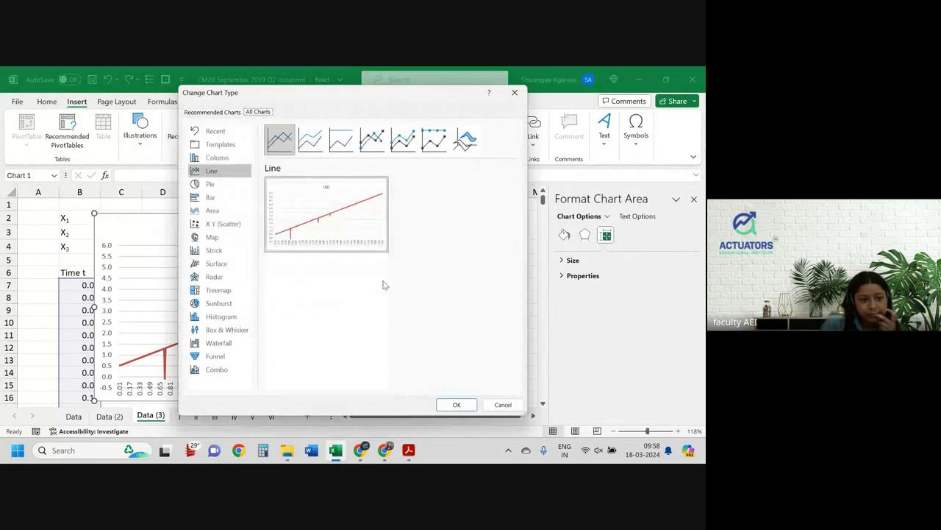
pyautogui.click(305, 145)
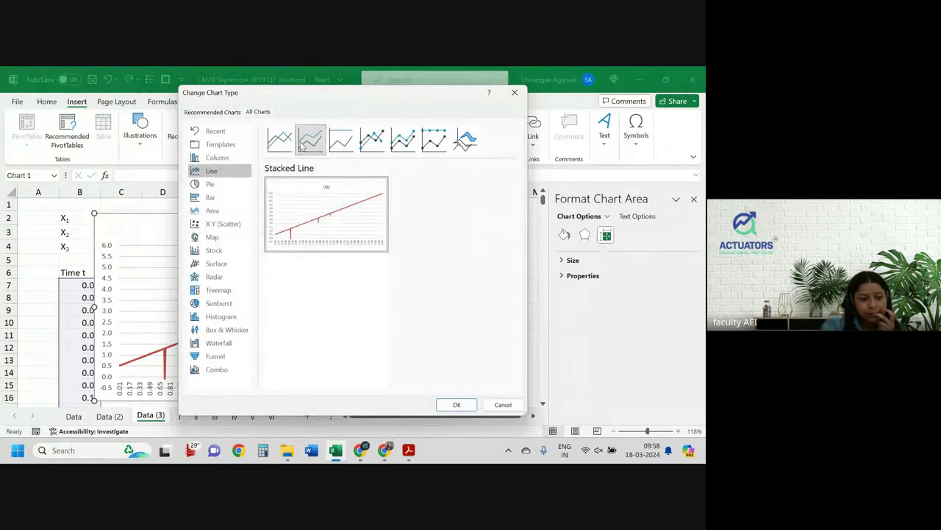
pyautogui.click(281, 141)
pyautogui.click(343, 141)
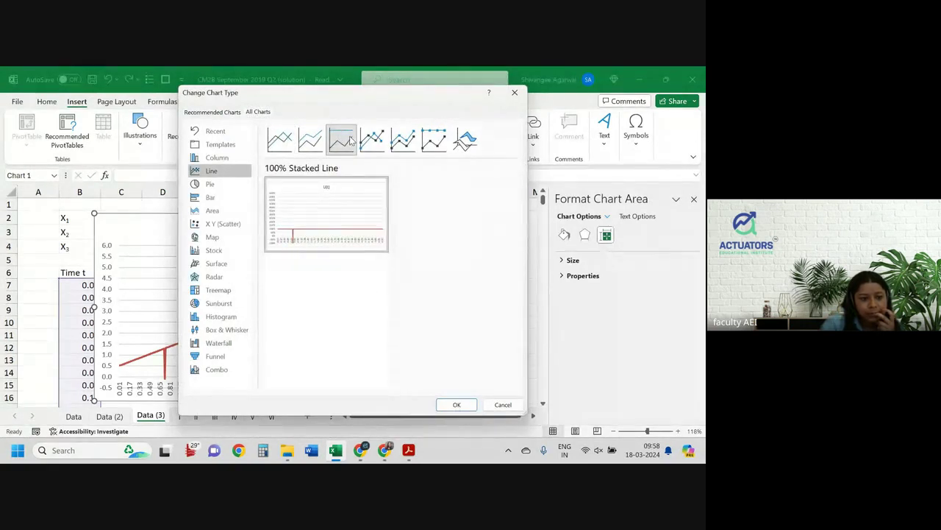
pyautogui.click(434, 140)
pyautogui.click(382, 139)
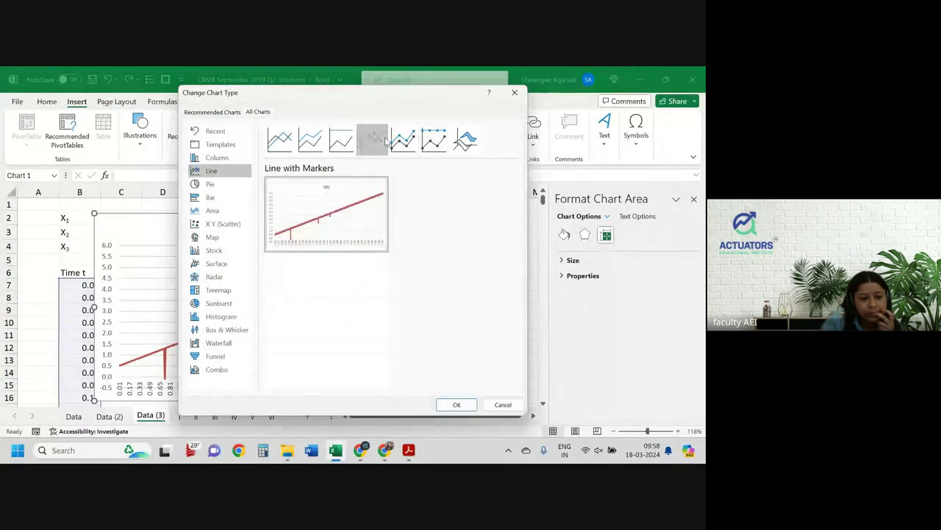
pyautogui.click(281, 141)
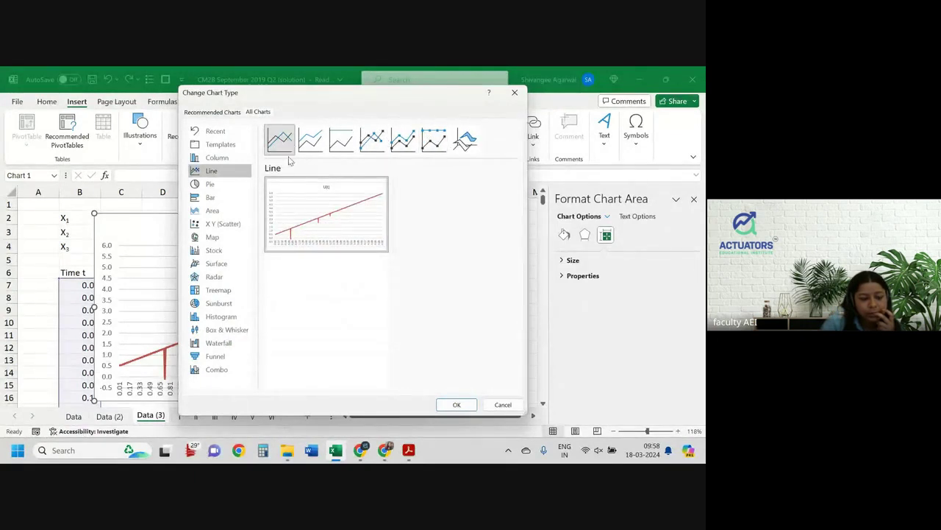
pyautogui.click(503, 403)
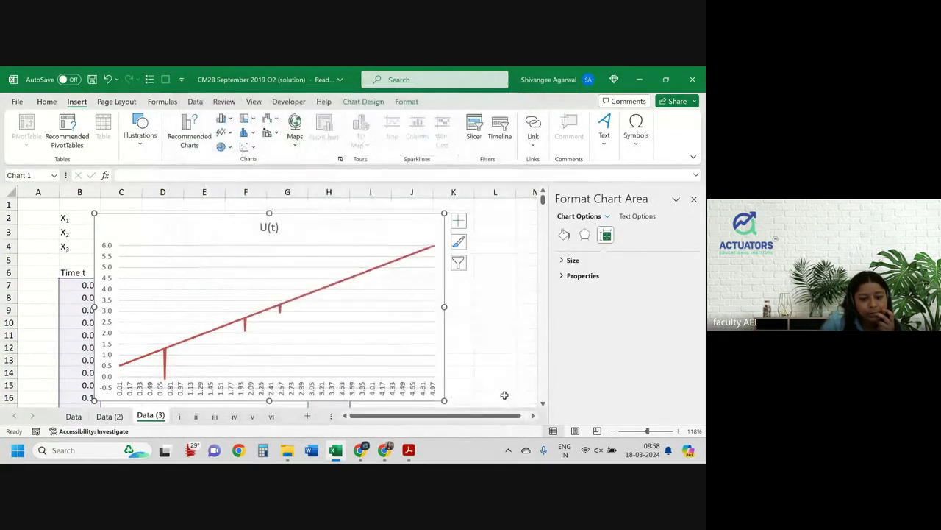
# Inspect the horizontal axis's Fill & Line, Effects and Size & Properties settings without changing them
pyautogui.click(403, 392)
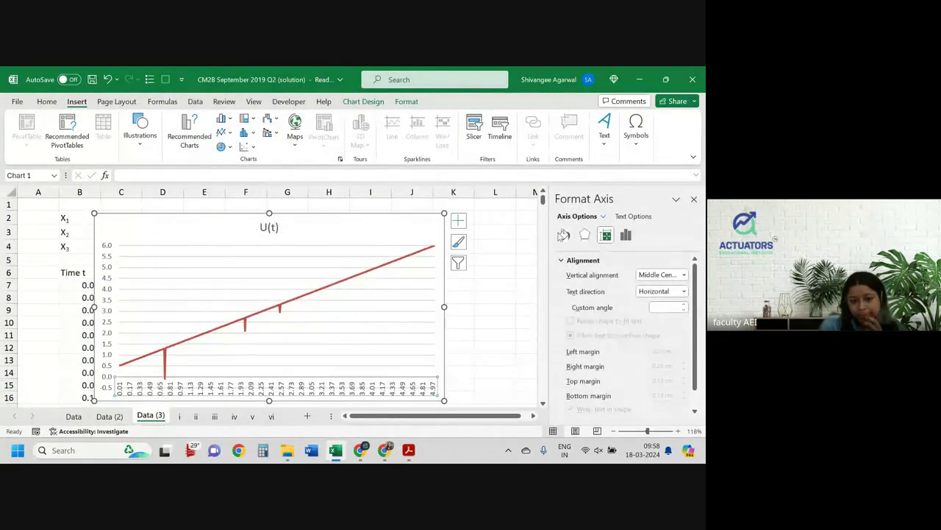
pyautogui.click(564, 234)
pyautogui.click(585, 235)
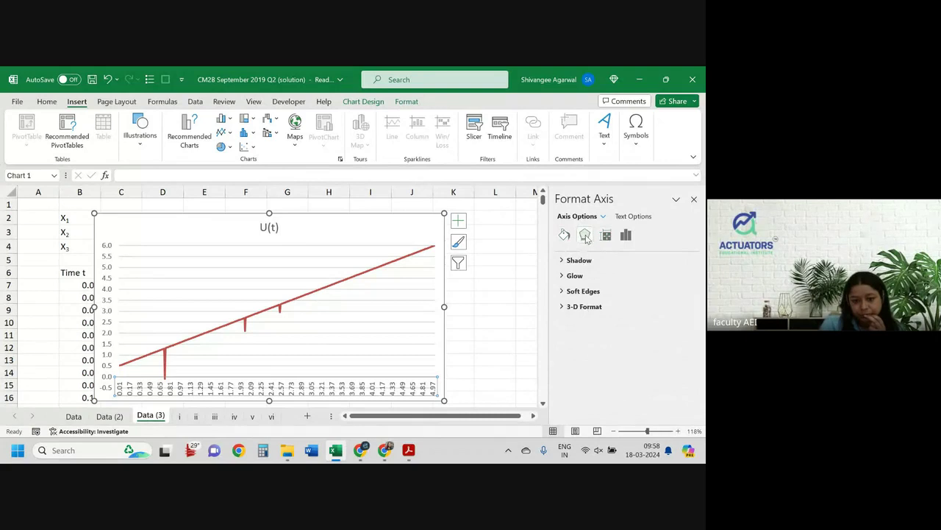
pyautogui.click(607, 235)
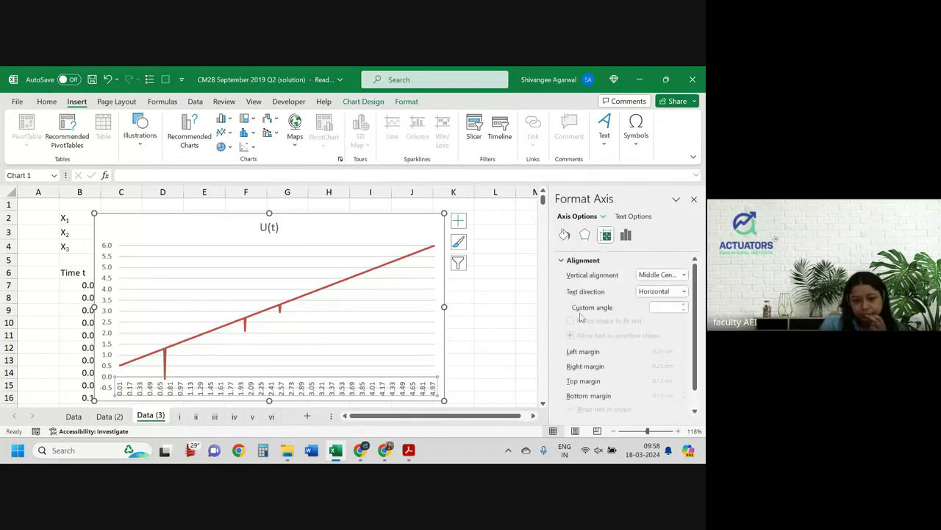
pyautogui.click(564, 234)
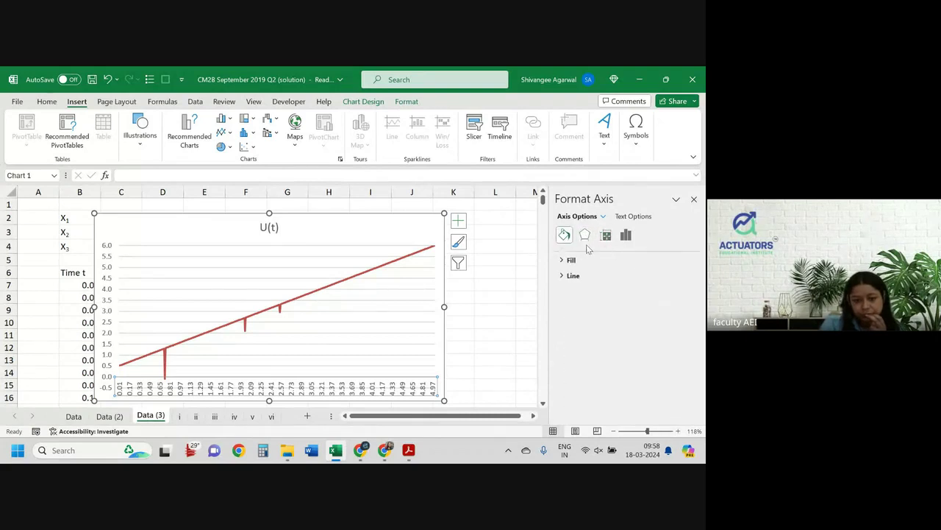
pyautogui.click(563, 261)
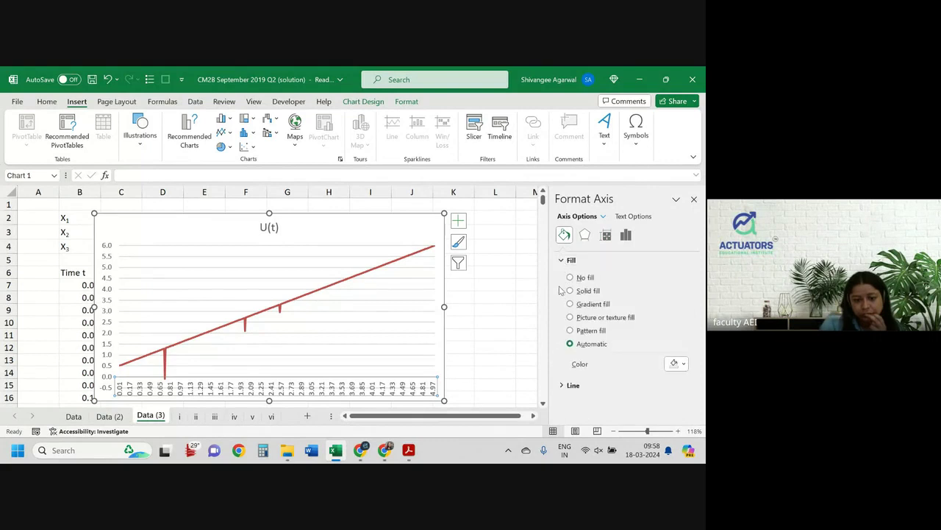
pyautogui.click(563, 384)
pyautogui.click(584, 234)
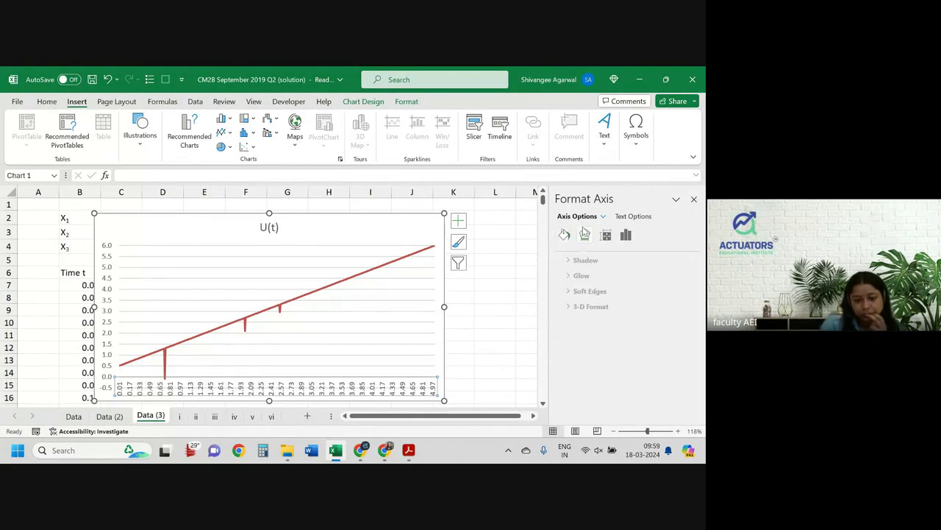
# Check the axis Text Options, then close the Format Axis pane
pyautogui.click(603, 216)
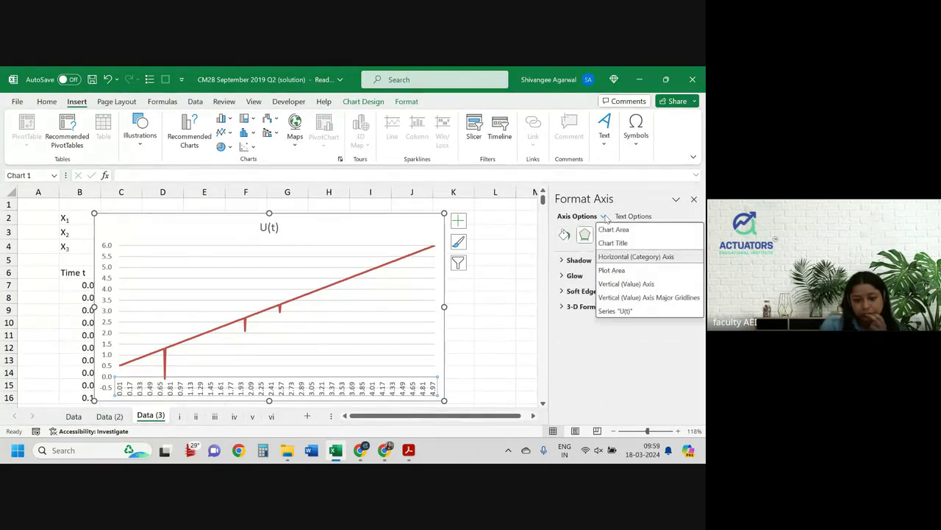
pyautogui.click(611, 348)
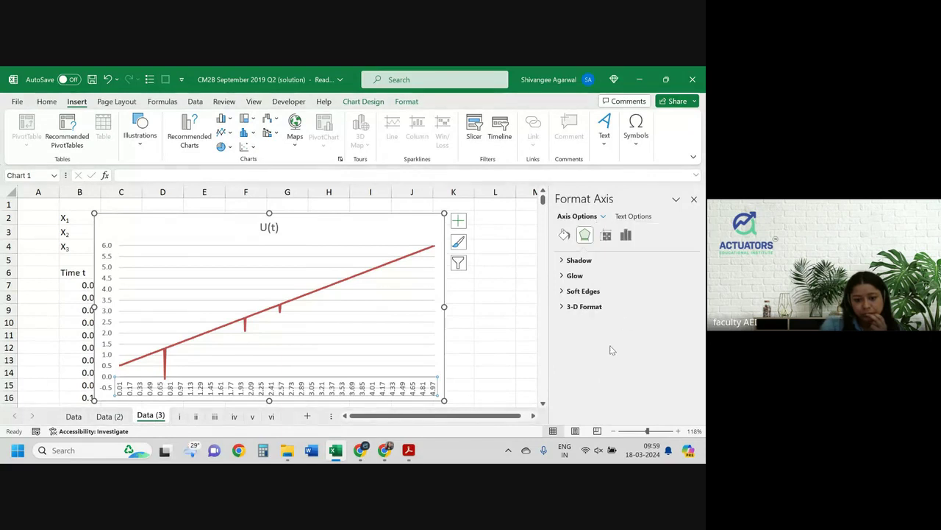
pyautogui.click(624, 215)
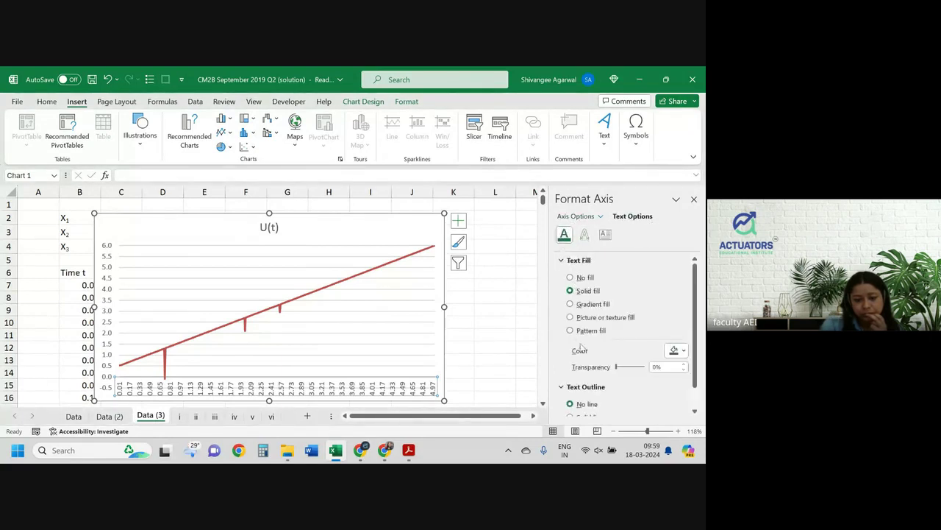
pyautogui.scroll(-1, 581, 346)
pyautogui.scroll(1, 581, 345)
pyautogui.click(692, 200)
pyautogui.click(578, 357)
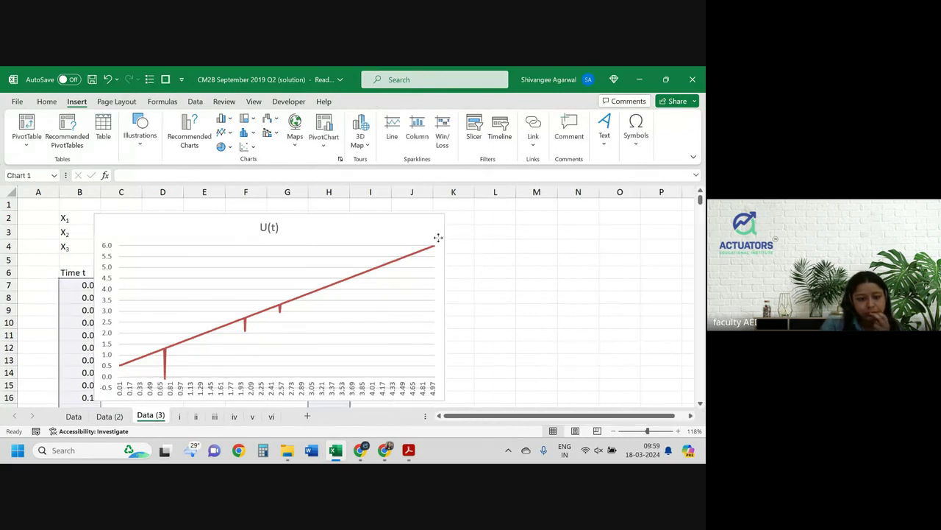
# Move the U(t) chart right and give its horizontal axis labels 1 decimal place
pyautogui.moveTo(437, 237); pyautogui.dragTo(479, 218)
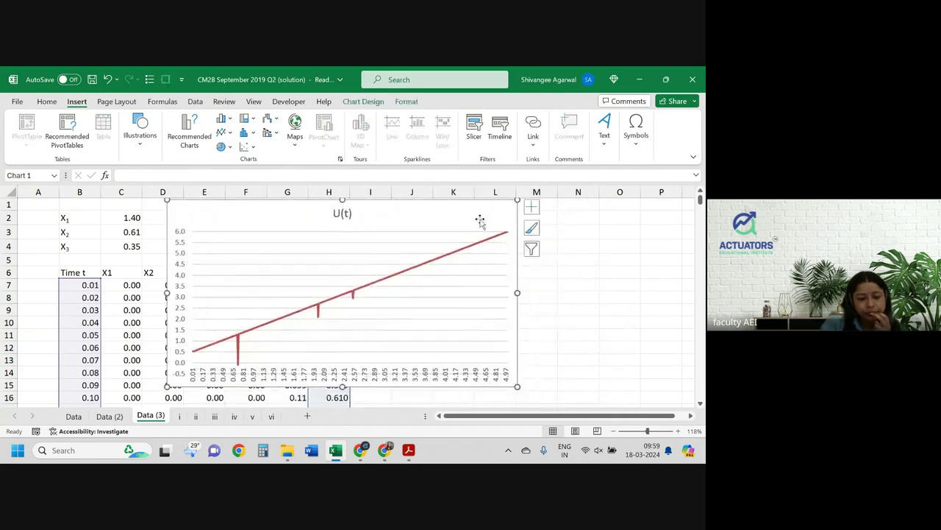
pyautogui.click(218, 387)
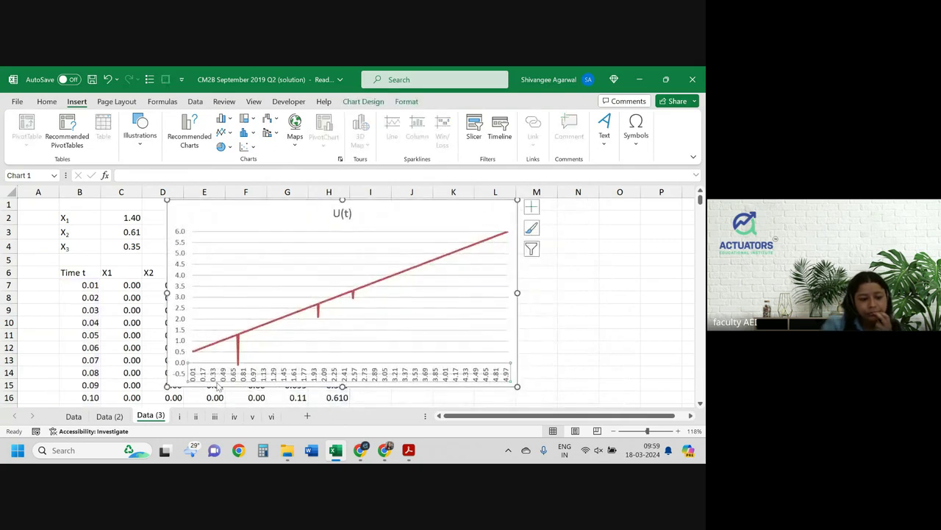
pyautogui.doubleClick(384, 374)
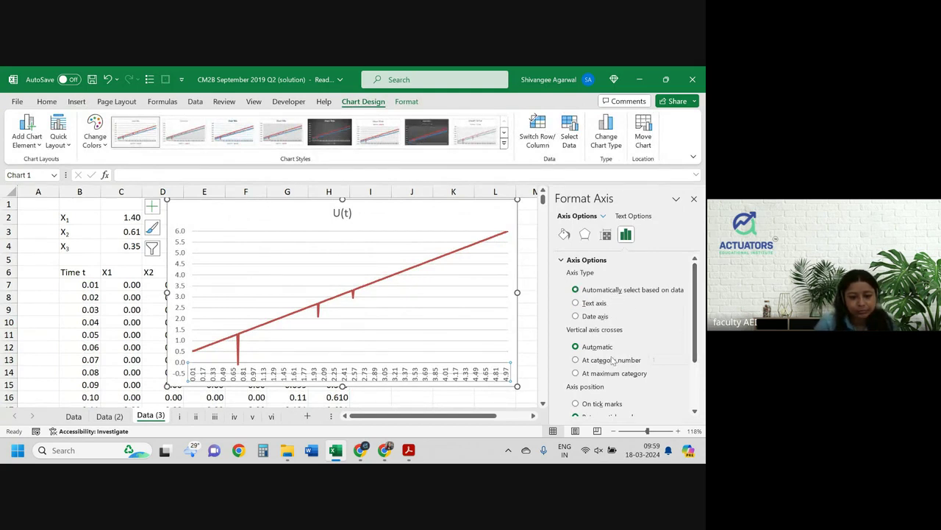
pyautogui.scroll(-2, 613, 360)
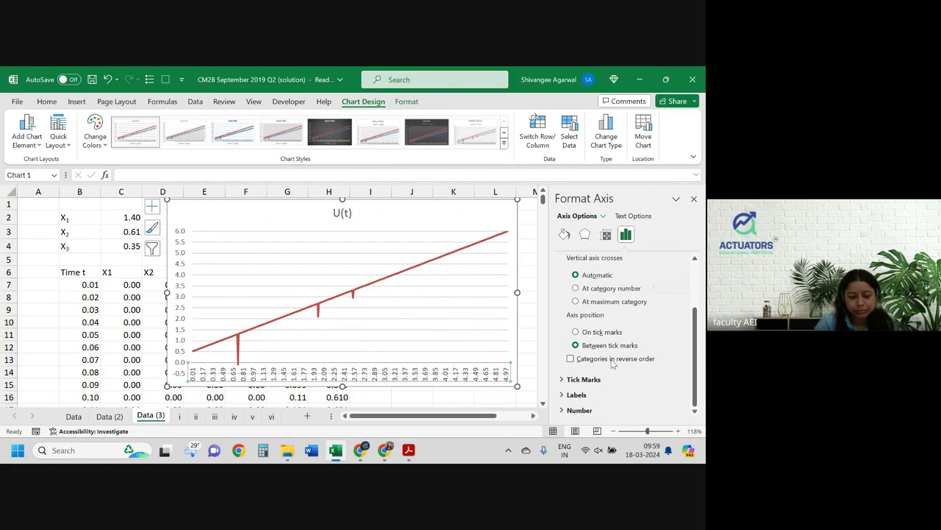
pyautogui.click(579, 410)
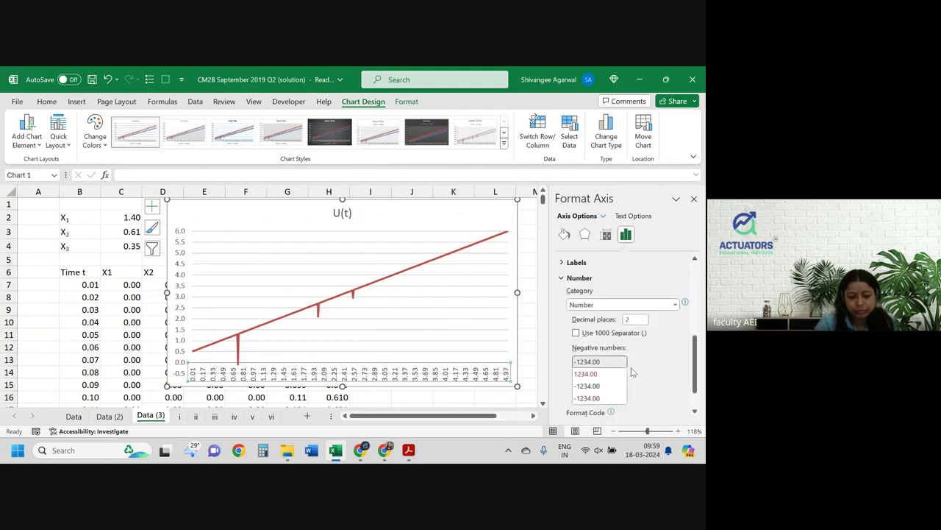
pyautogui.doubleClick(635, 318)
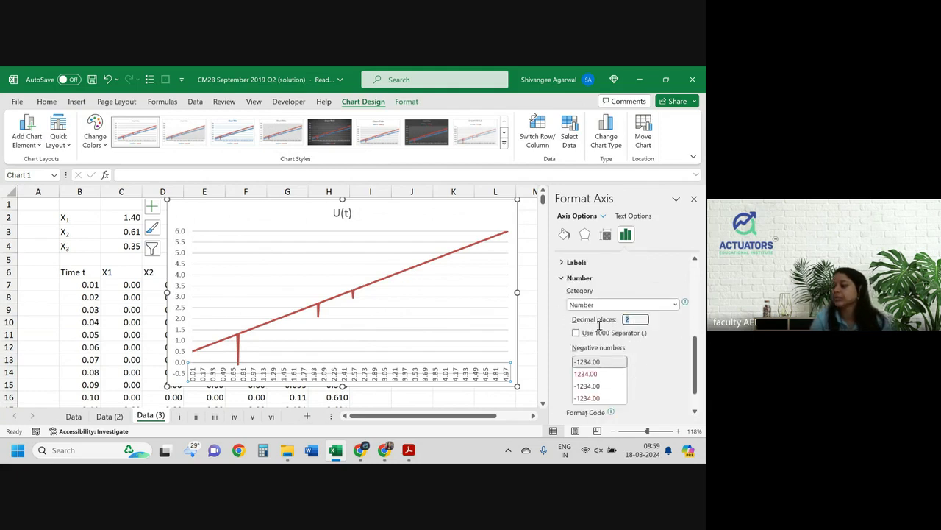
pyautogui.write('0')
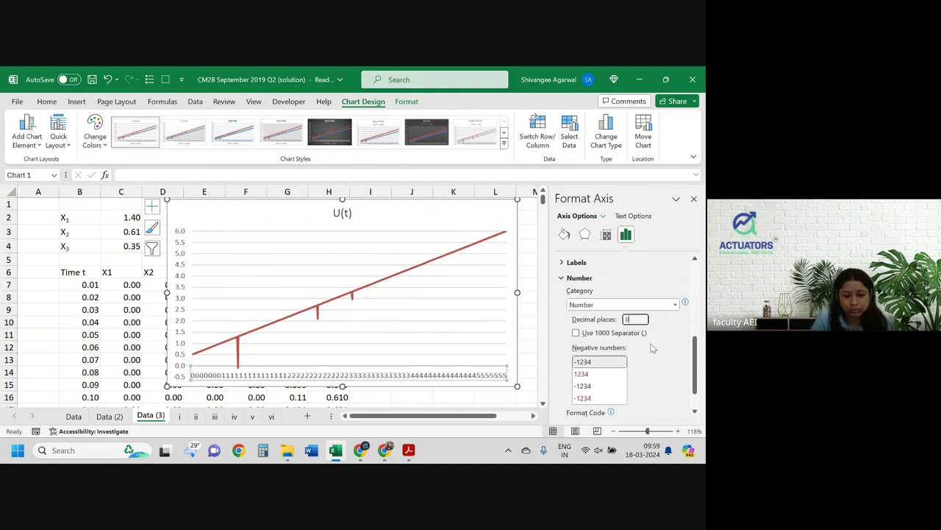
pyautogui.write('1')
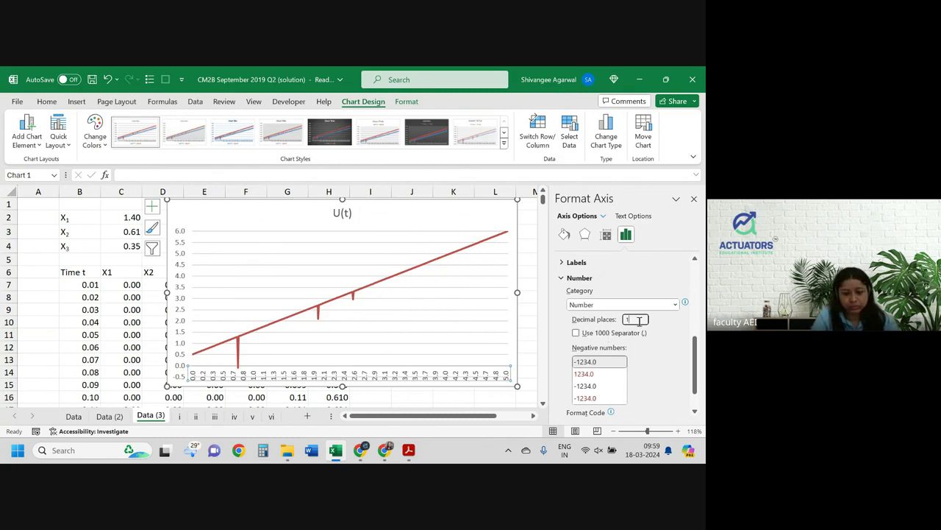
# Try Text and Date axis types for the horizontal axis, then revert to Automatic
pyautogui.scroll(1, 662, 355)
pyautogui.scroll(3, 660, 356)
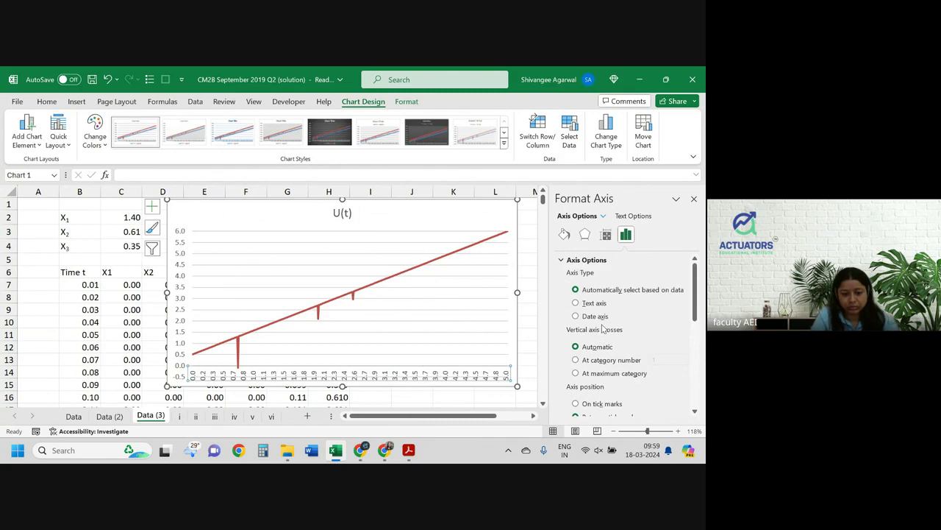
pyautogui.scroll(-1, 603, 329)
pyautogui.click(592, 280)
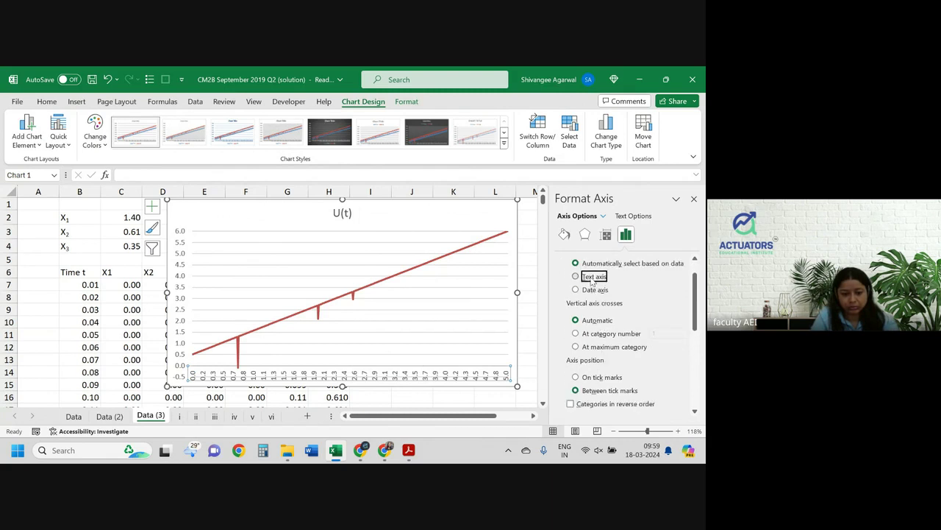
pyautogui.click(592, 291)
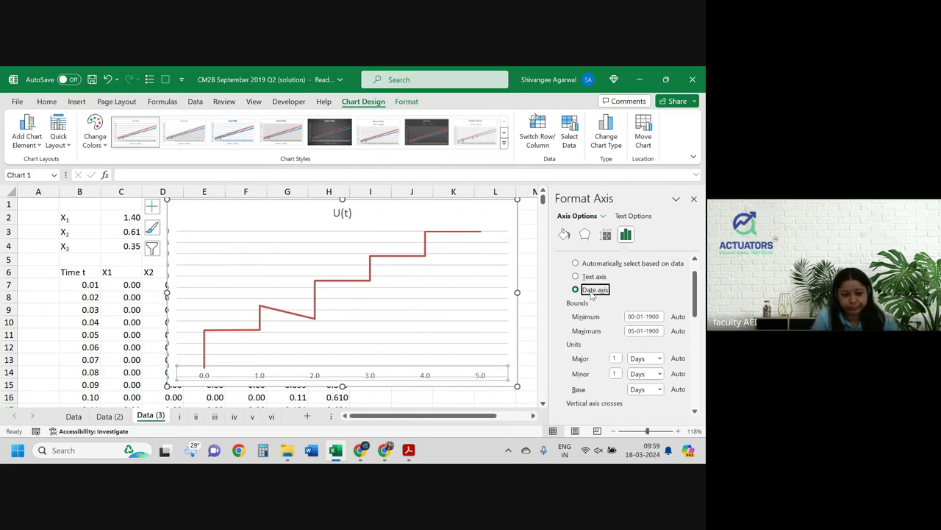
pyautogui.click(590, 267)
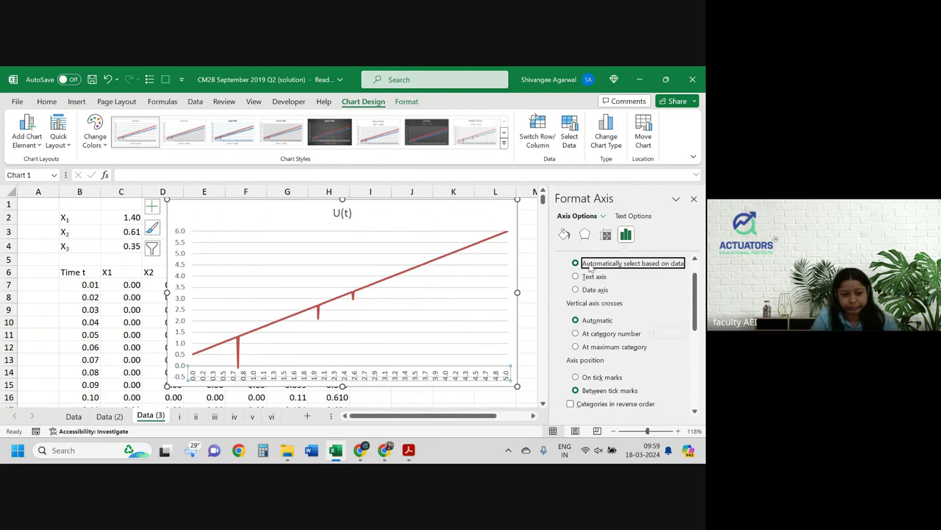
pyautogui.scroll(-5, 641, 353)
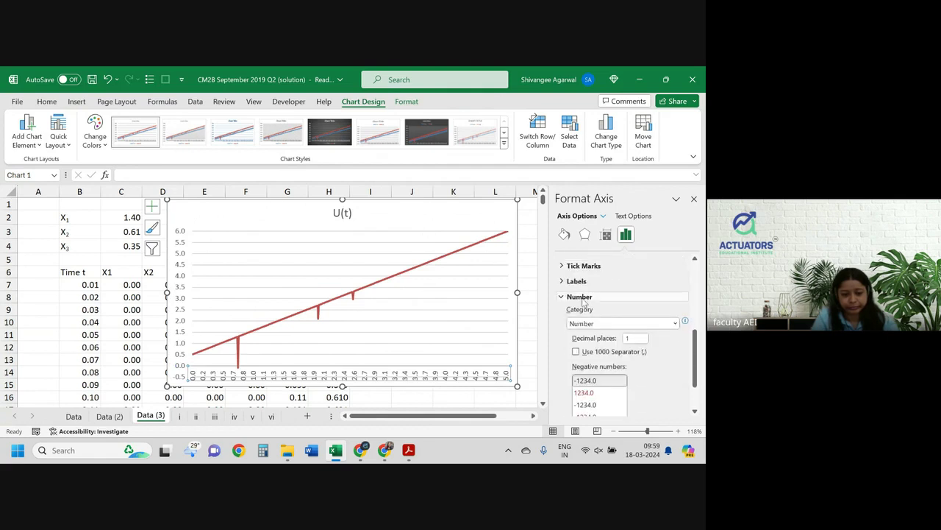
# Set the horizontal axis labels to a specified interval unit of 100
pyautogui.click(571, 281)
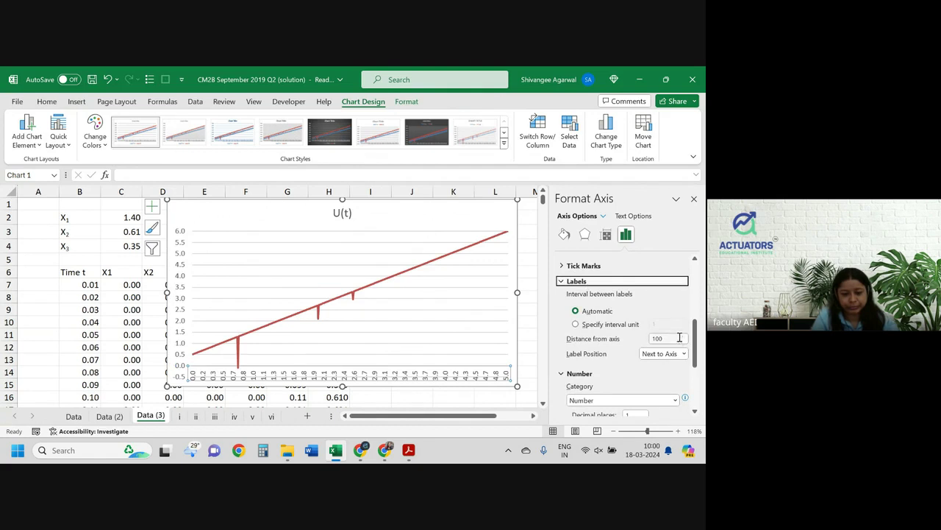
pyautogui.click(600, 326)
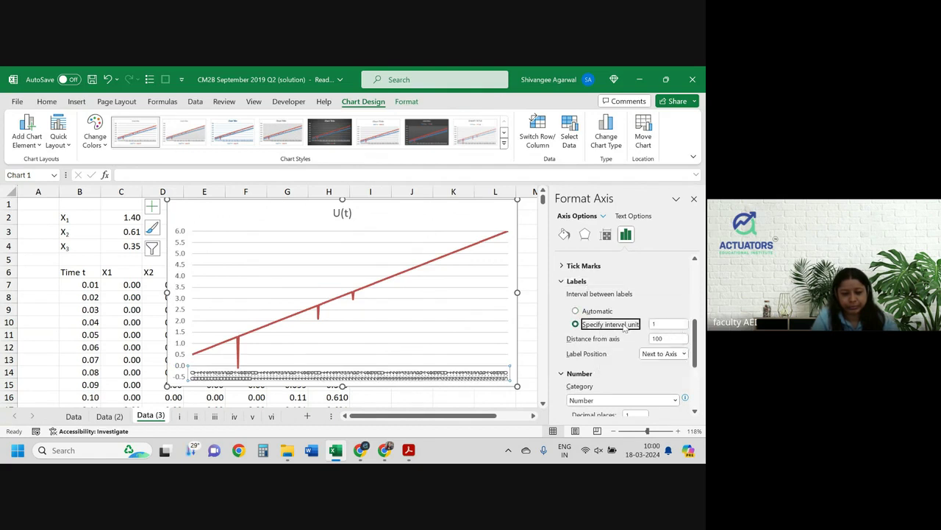
pyautogui.click(682, 324)
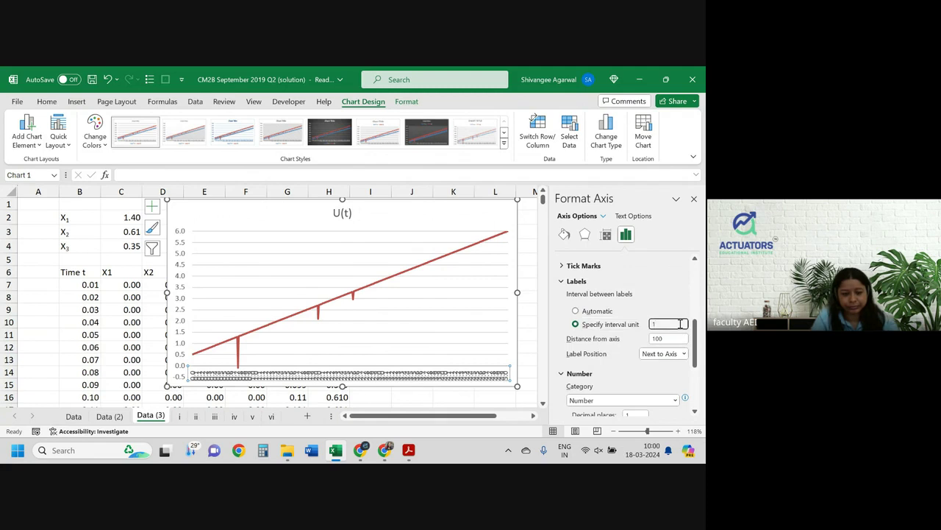
pyautogui.press('BackSpace')
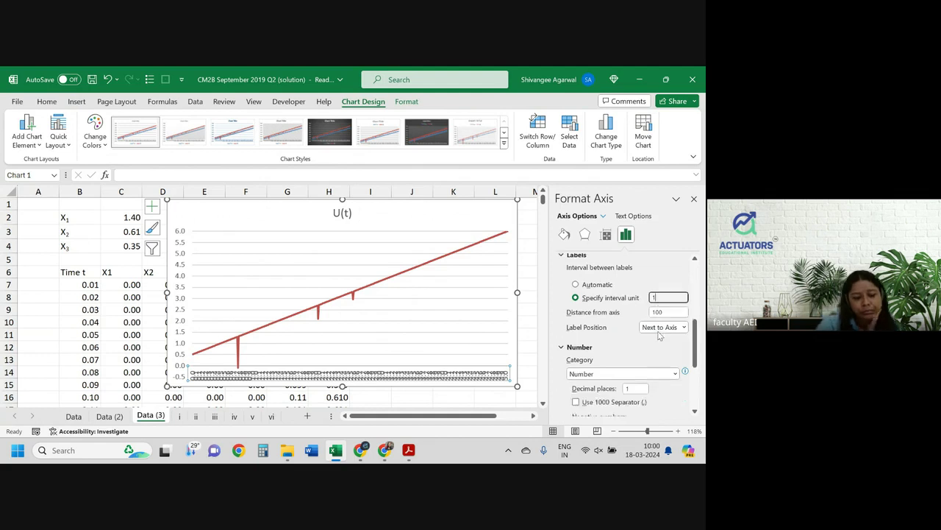
pyautogui.scroll(-3, 637, 353)
pyautogui.scroll(10, 635, 351)
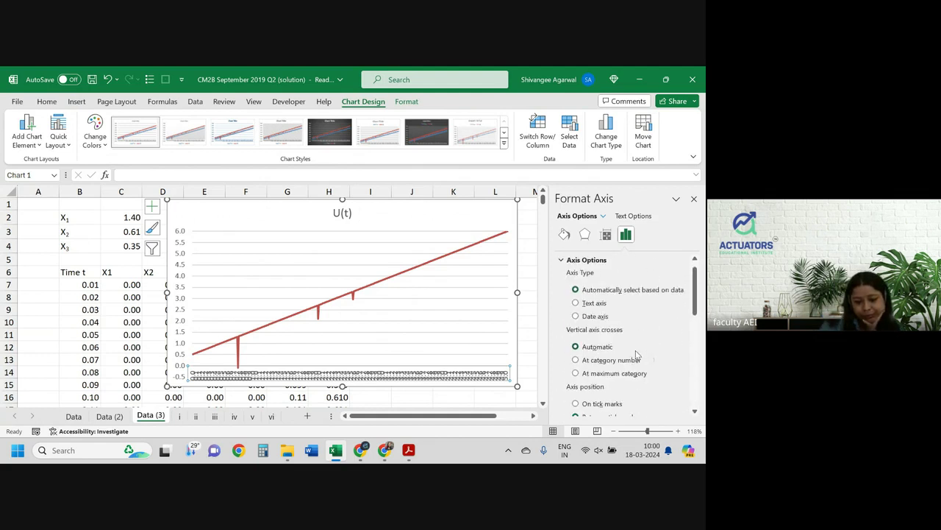
pyautogui.scroll(-5, 631, 340)
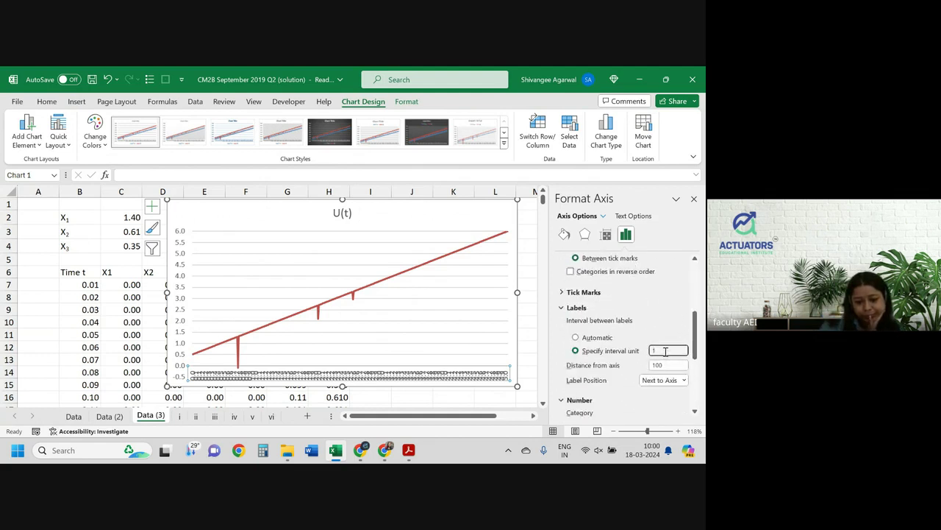
pyautogui.write('0')
pyautogui.press('Return')
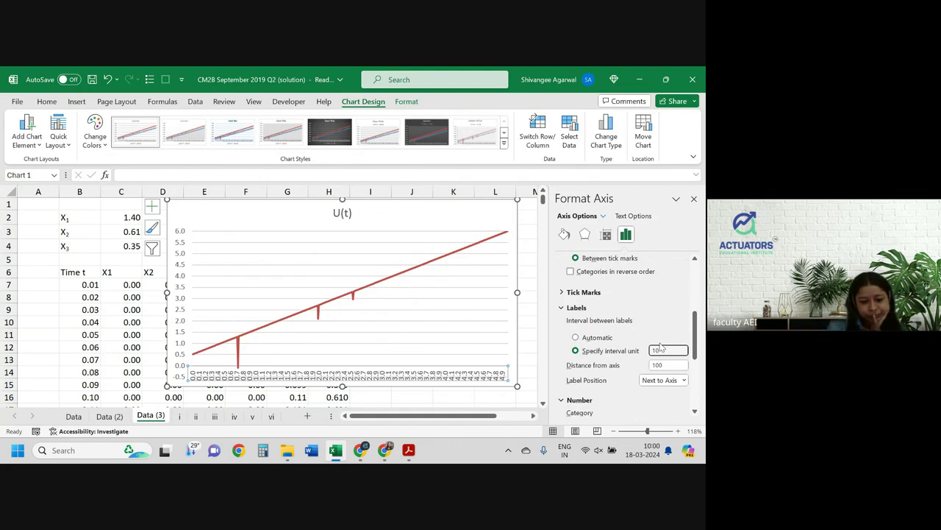
pyautogui.press('Return')
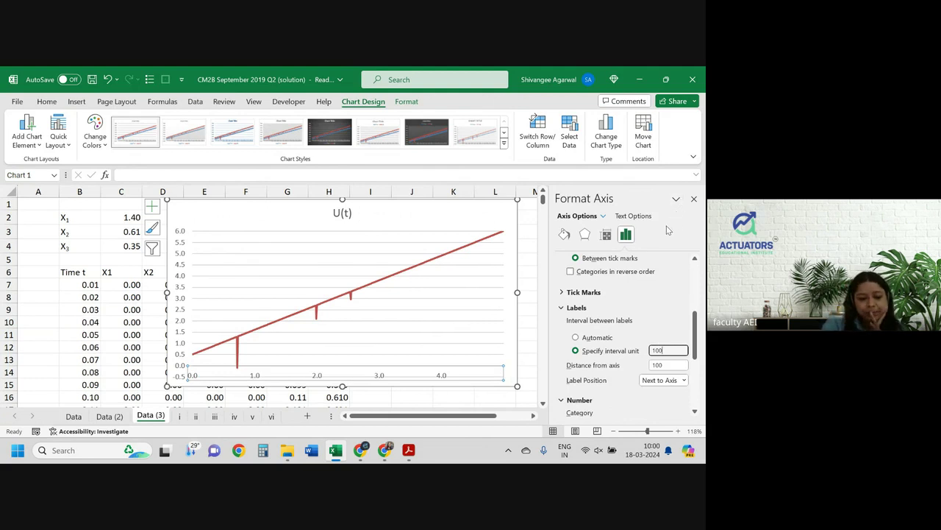
# Close the Format Axis pane and drag the U(t) chart from columns D–I to I–P
pyautogui.click(695, 200)
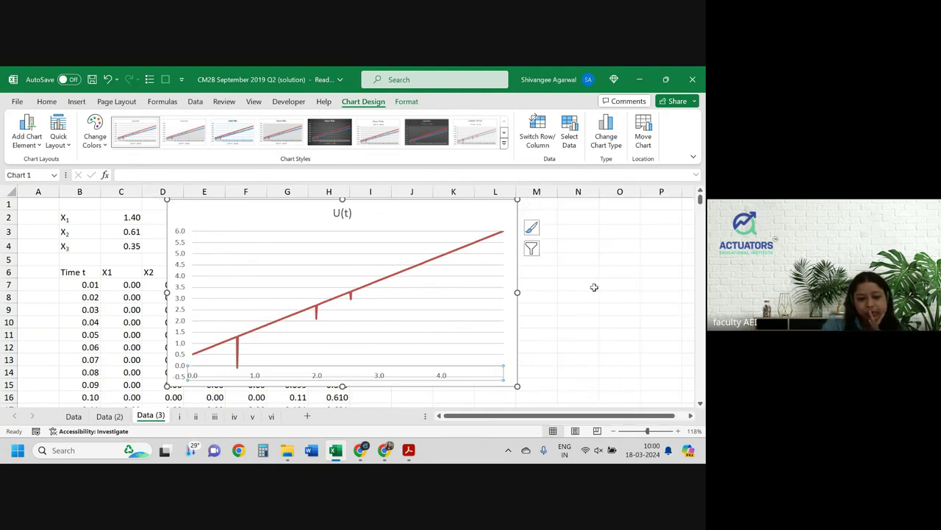
pyautogui.click(589, 287)
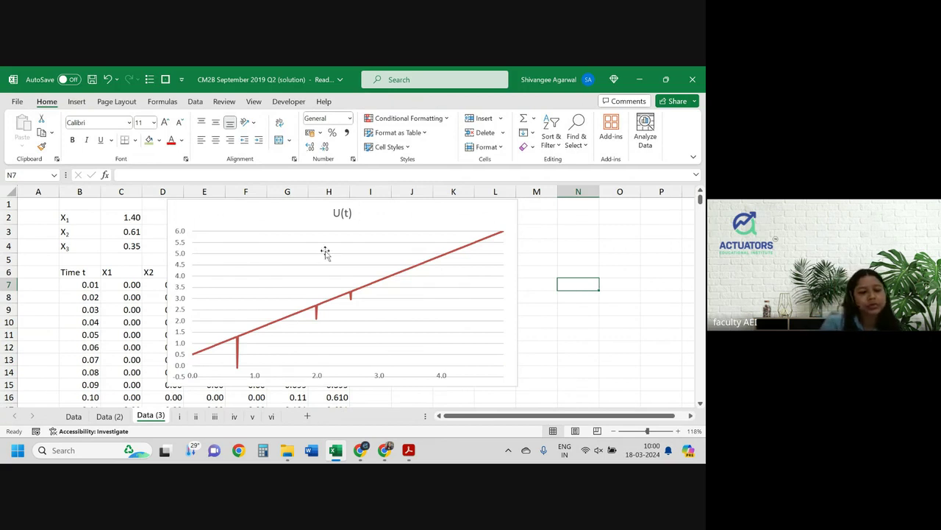
pyautogui.moveTo(209, 213); pyautogui.dragTo(444, 234)
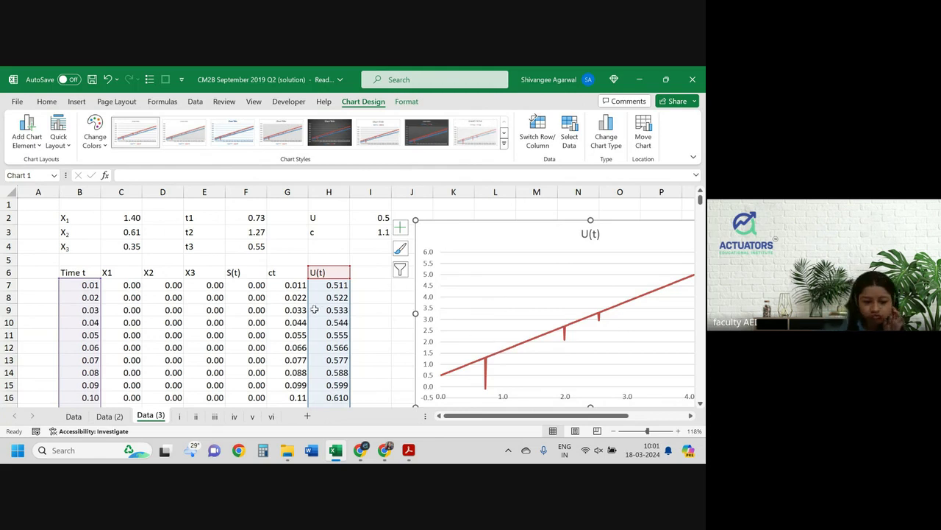
pyautogui.click(378, 321)
pyautogui.click(337, 295)
pyautogui.hotkey('ctrl', 'Down')
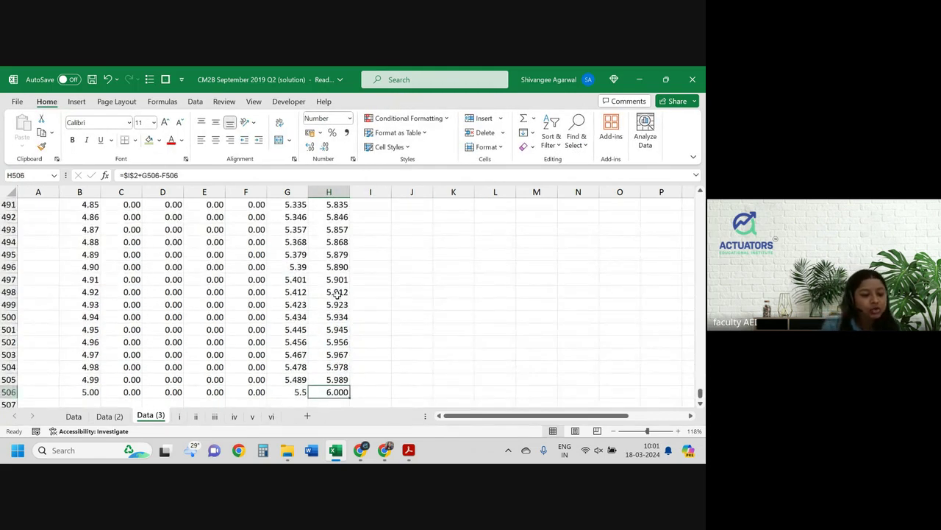
pyautogui.doubleClick(337, 392)
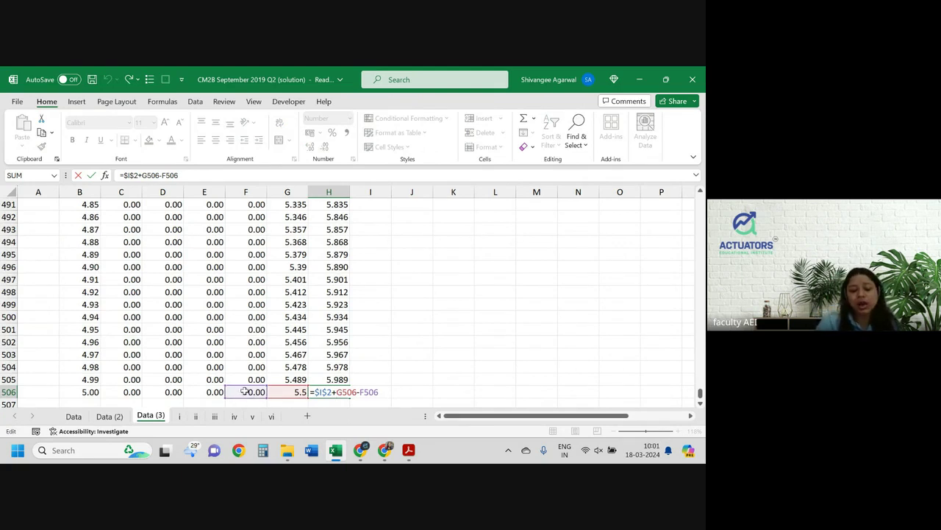
pyautogui.press('Return')
pyautogui.hotkey('ctrl', 'Up')
pyautogui.hotkey('ctrl', 'Up')
pyautogui.hotkey('ctrl', 'Up')
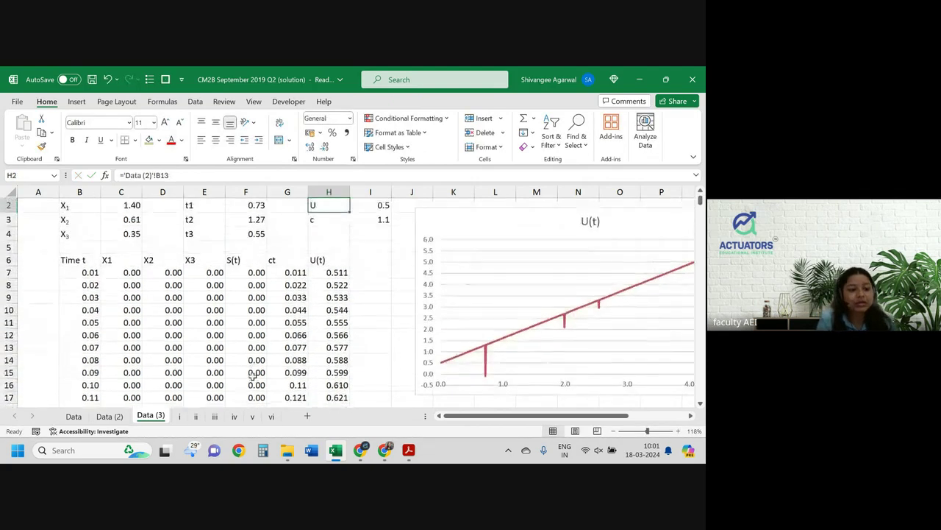
pyautogui.press('Down')
pyautogui.press('Down')
pyautogui.press('Down')
pyautogui.press('Down')
pyautogui.press('Left')
pyautogui.press('Left')
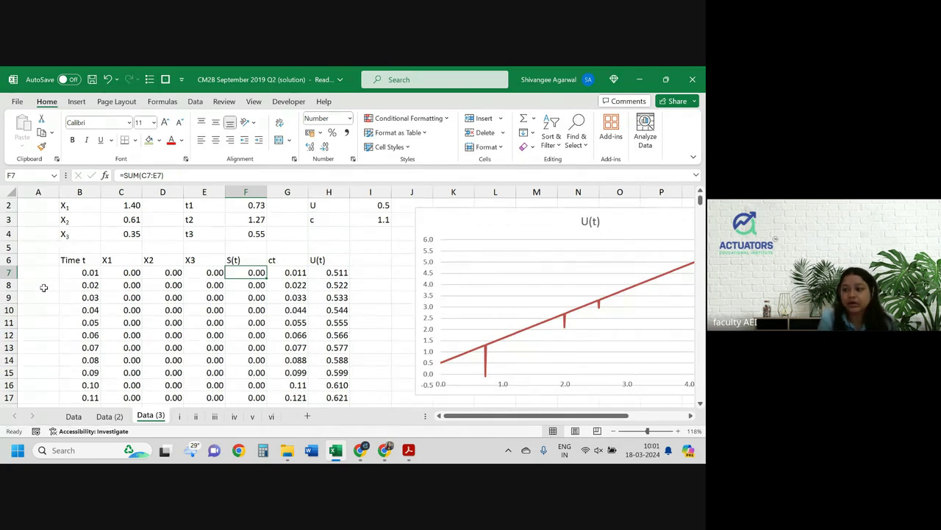
# Try adding F6 to the F7 sum, then restore F7's original formula
pyautogui.click(181, 173)
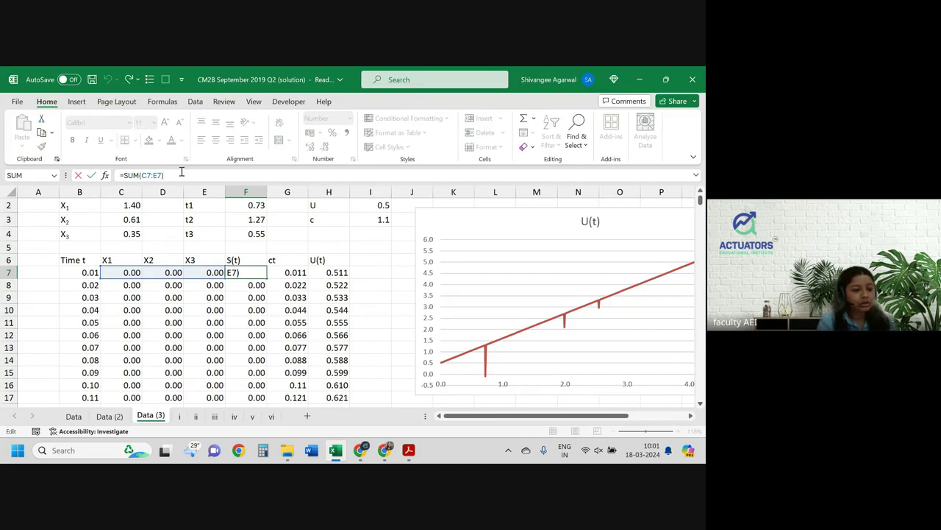
pyautogui.write('+')
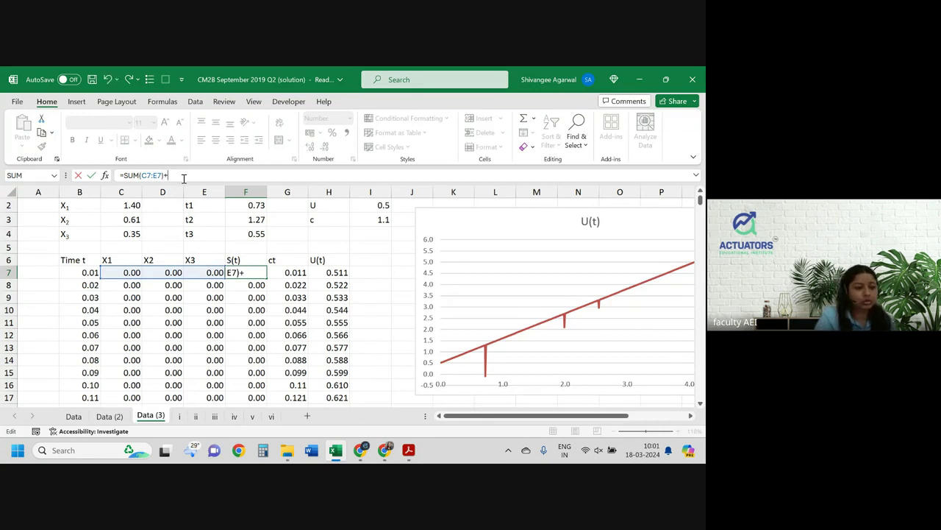
pyautogui.click(257, 259)
pyautogui.press('Return')
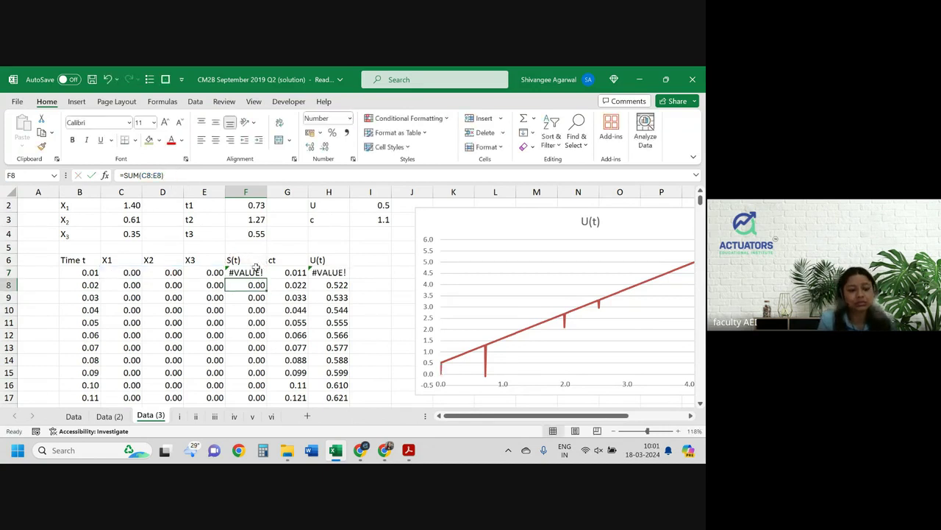
pyautogui.click(255, 273)
pyautogui.click(183, 176)
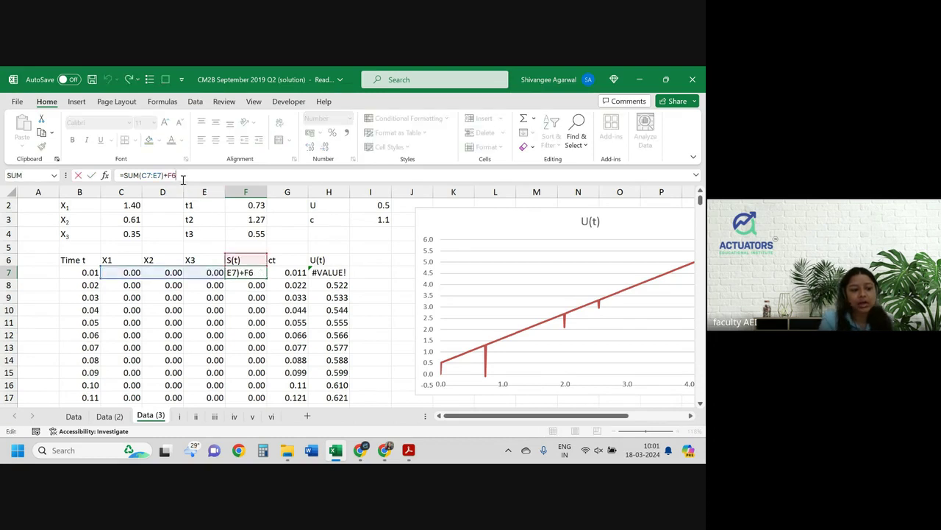
pyautogui.press('BackSpace')
pyautogui.press('BackSpace')
pyautogui.press('BackSpace')
pyautogui.press('Return')
pyautogui.press('Down')
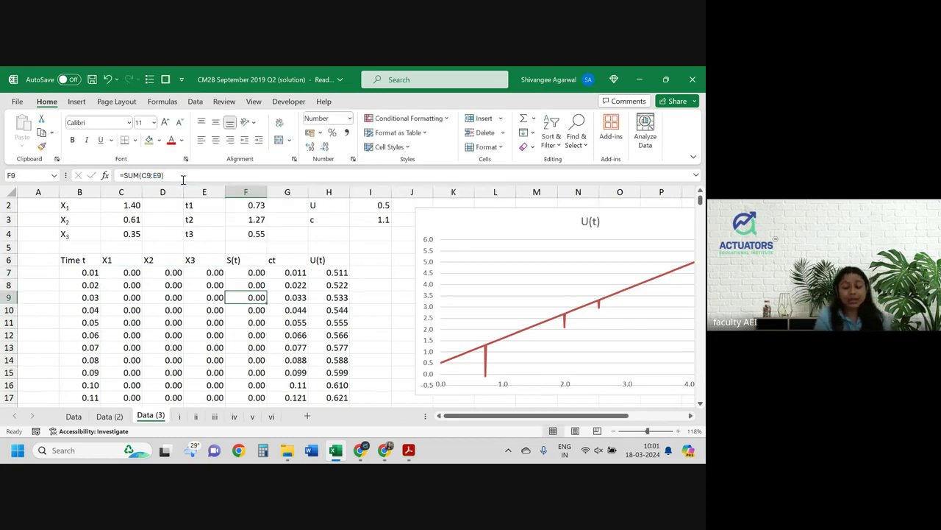
pyautogui.hotkey('ctrl', 'Down')
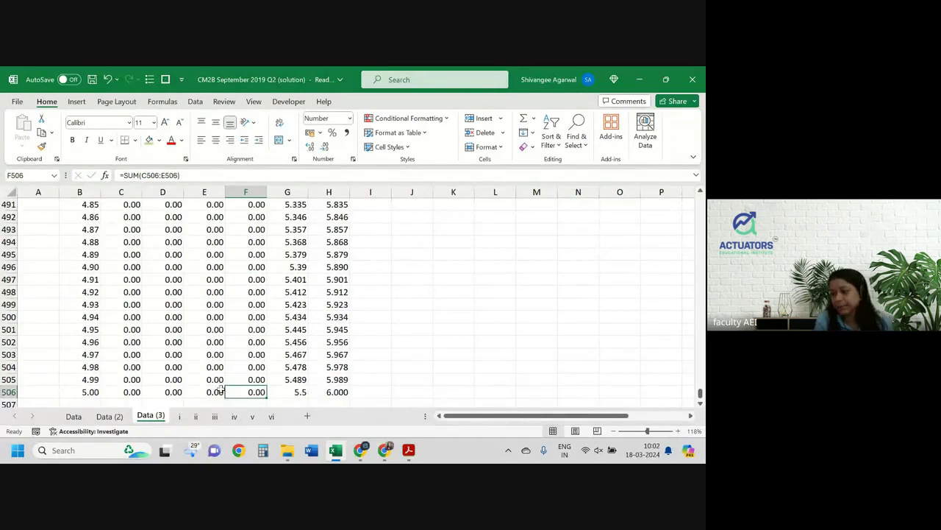
pyautogui.hotkey('ctrl', 'Up')
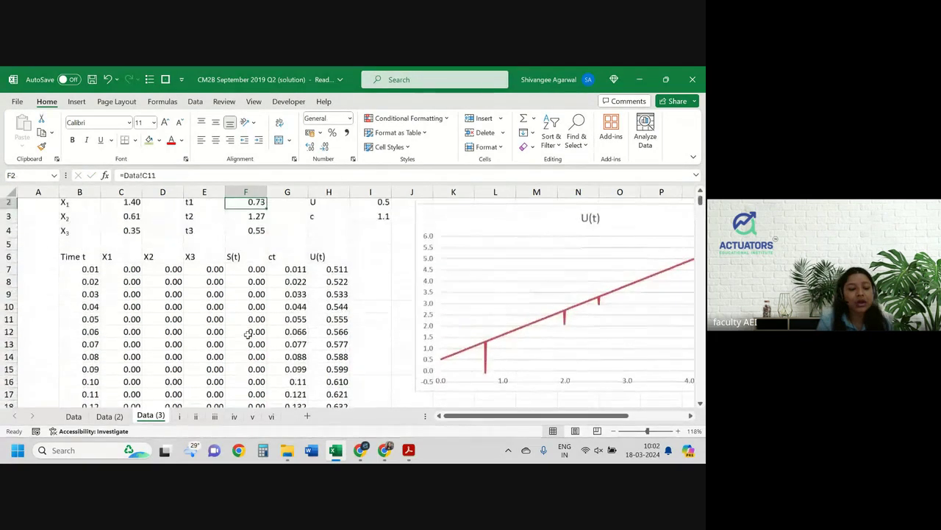
# Change F8 to =SUM(C8:E8)+F7 and fill it down column F to F506
pyautogui.doubleClick(258, 285)
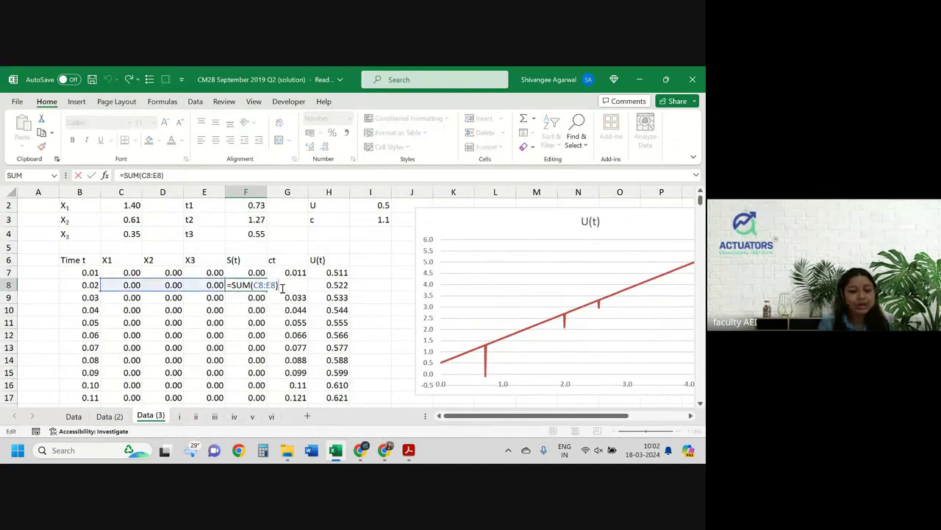
pyautogui.write('+')
pyautogui.click(256, 272)
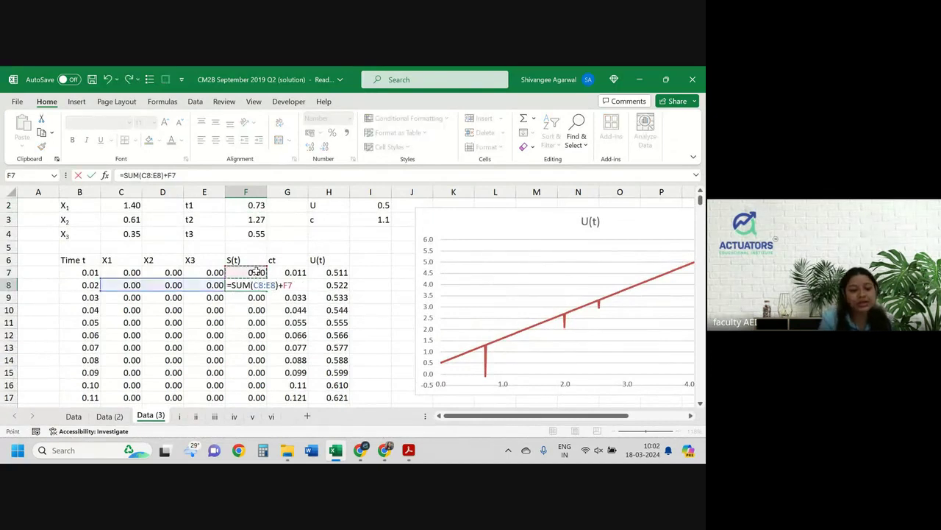
pyautogui.press('Return')
pyautogui.click(257, 286)
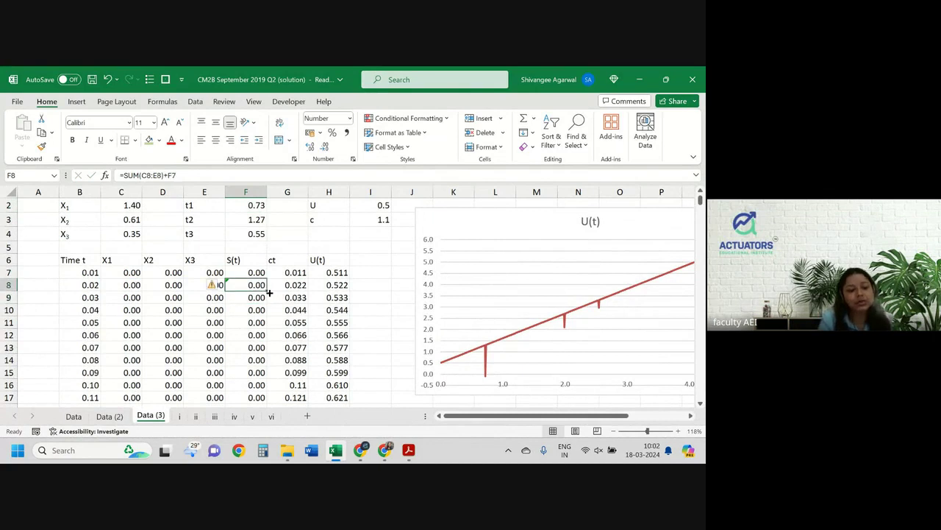
pyautogui.doubleClick(266, 291)
# Fill cell F7 yellow and check the bottom of column F
pyautogui.click(256, 272)
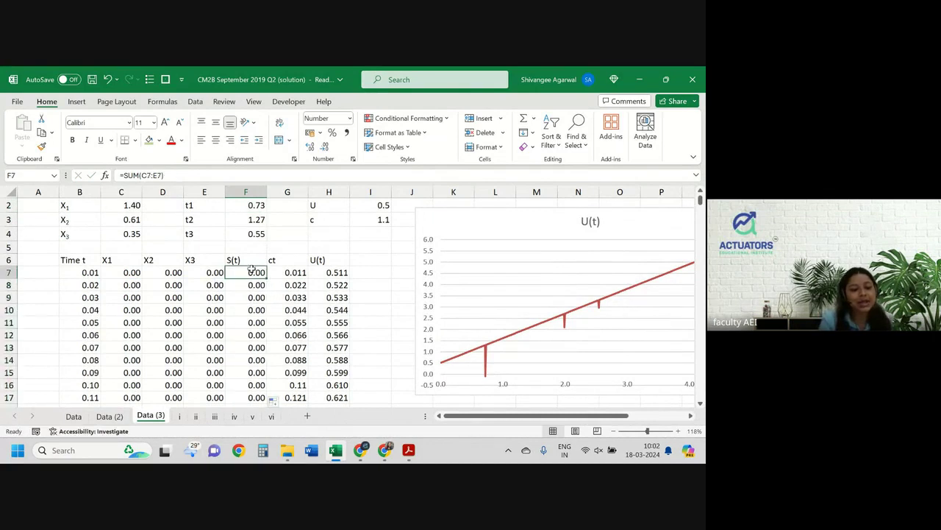
pyautogui.click(159, 141)
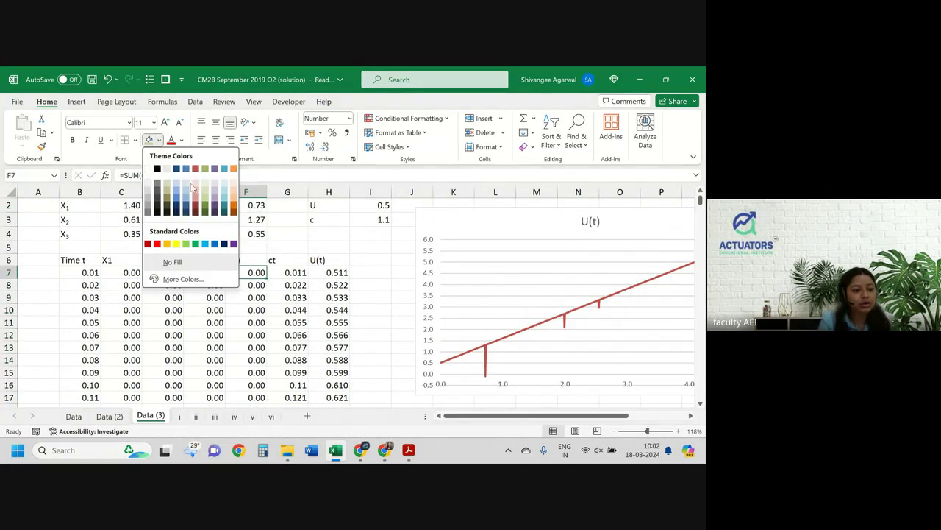
pyautogui.click(175, 242)
pyautogui.click(239, 285)
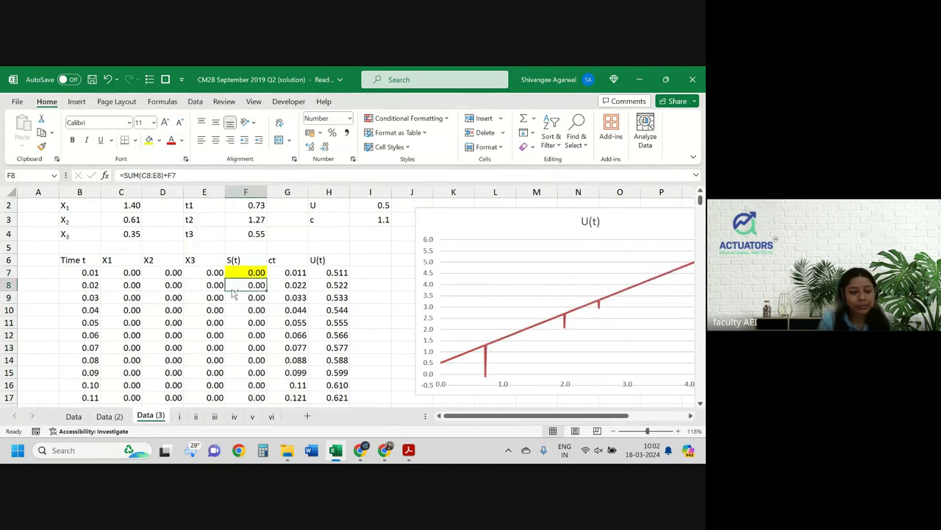
pyautogui.doubleClick(232, 291)
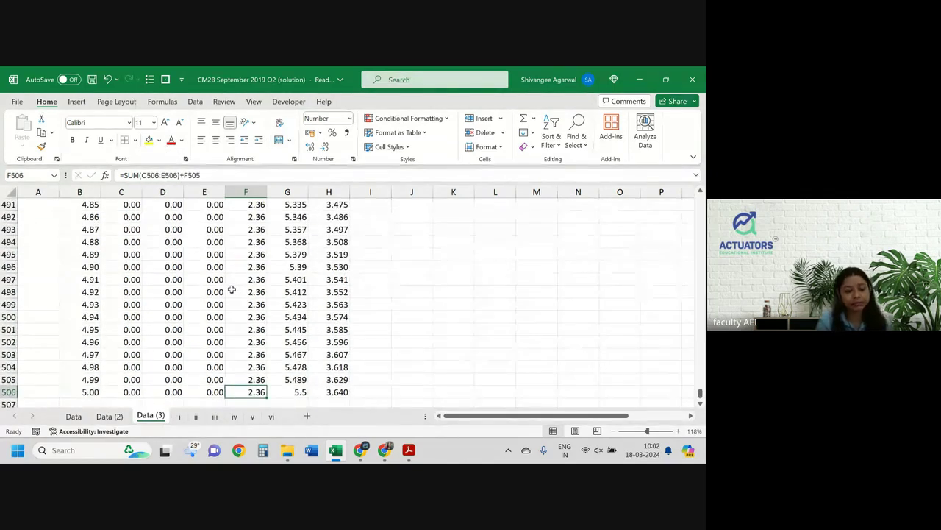
pyautogui.hotkey('ctrl', 'Up')
pyautogui.hotkey('ctrl', 'Up')
pyautogui.hotkey('ctrl', 'Up')
pyautogui.hotkey('ctrl', 'Up')
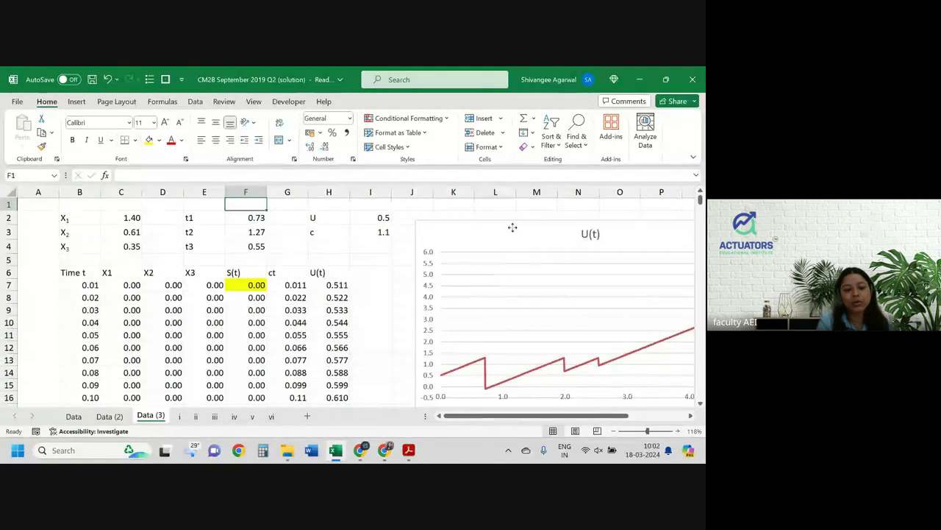
# Shift the U(t) chart aside to check G8 and F8, then place it over columns F–M
pyautogui.moveTo(513, 226); pyautogui.dragTo(344, 216)
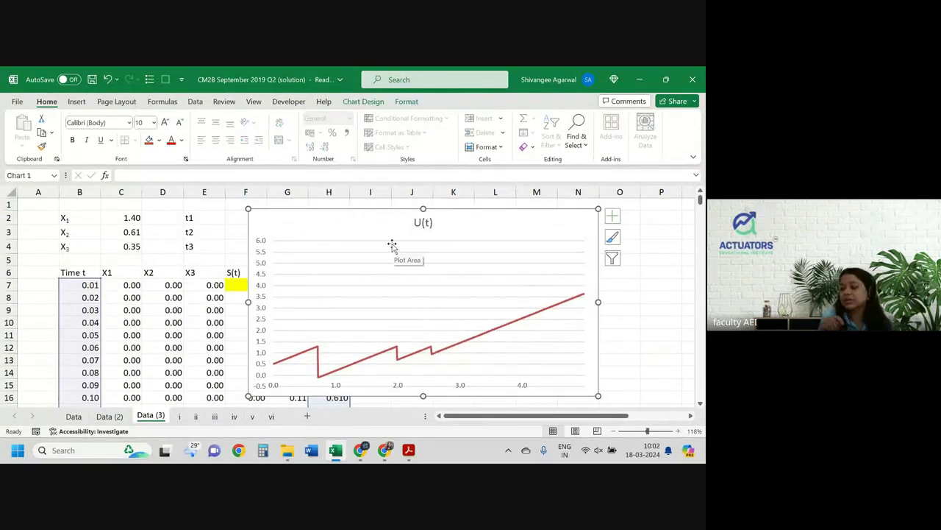
pyautogui.moveTo(349, 221); pyautogui.dragTo(478, 223)
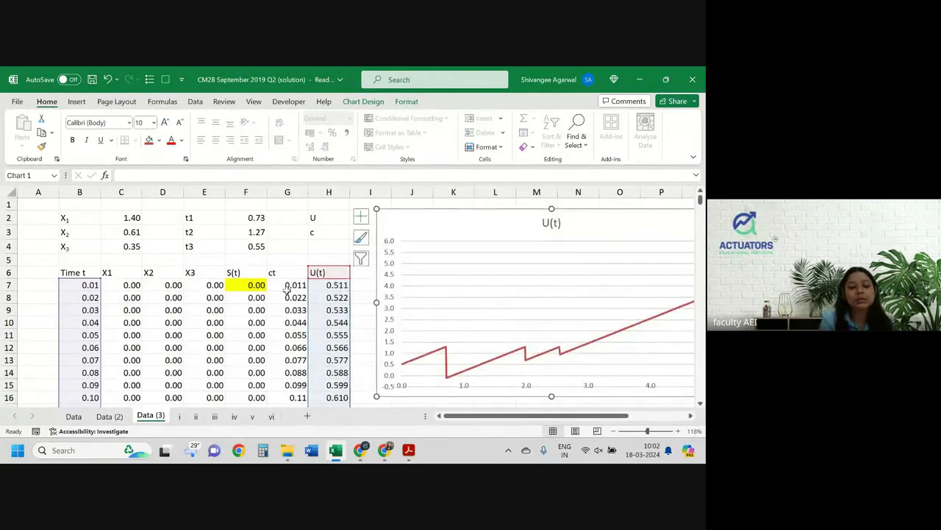
pyautogui.click(270, 295)
pyautogui.click(239, 300)
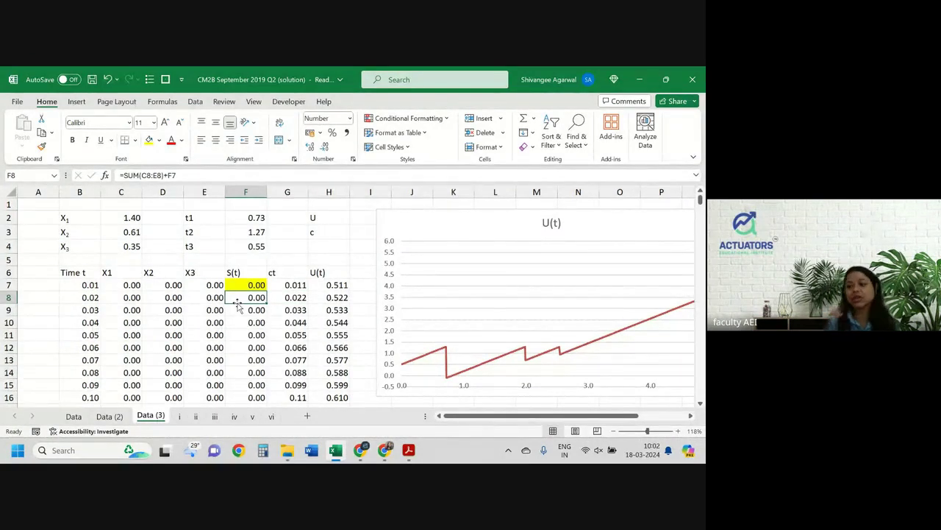
pyautogui.moveTo(429, 223); pyautogui.dragTo(253, 220)
# Nudge the U(t) chart further left and select its vertical axis
pyautogui.doubleClick(211, 239)
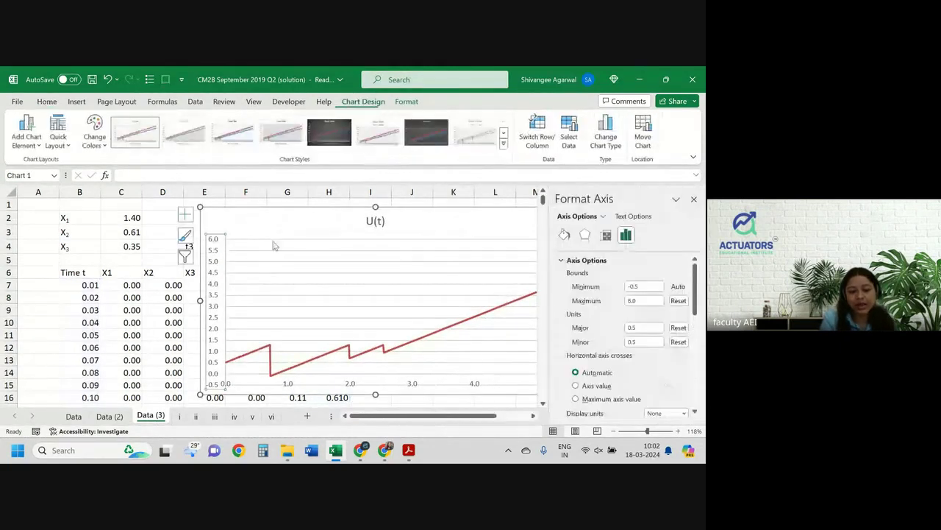
pyautogui.click(644, 300)
pyautogui.doubleClick(631, 300)
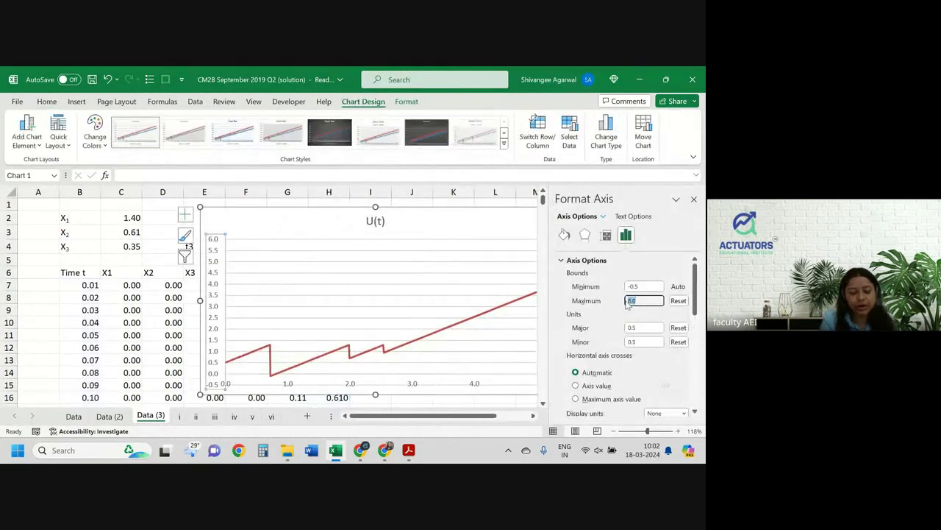
pyautogui.moveTo(395, 237); pyautogui.dragTo(344, 232)
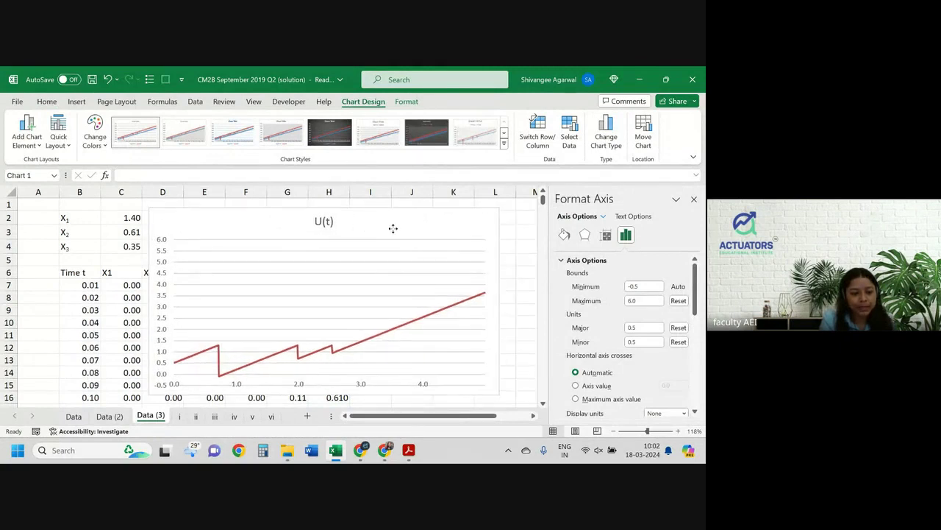
pyautogui.click(163, 278)
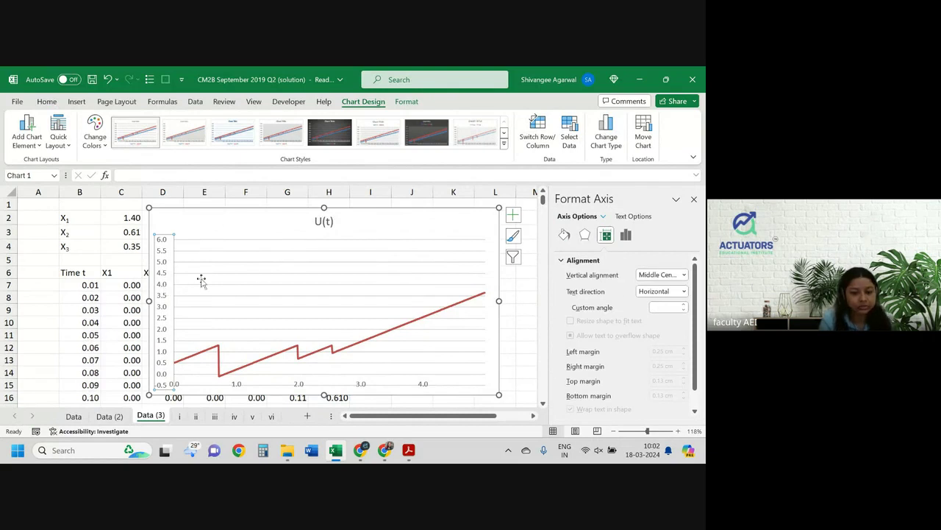
# Set the vertical axis maximum bound to 4.0
pyautogui.scroll(-1, 613, 344)
pyautogui.scroll(1, 612, 343)
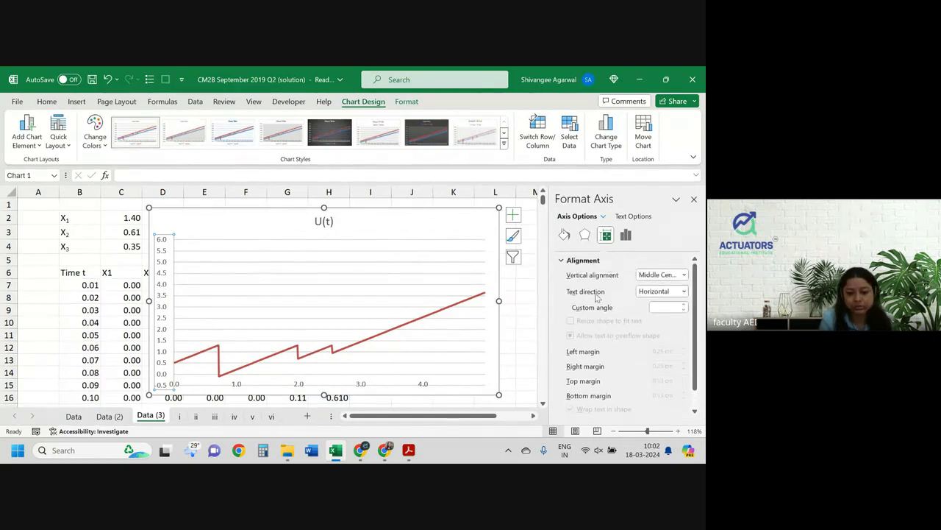
pyautogui.click(584, 235)
pyautogui.click(564, 235)
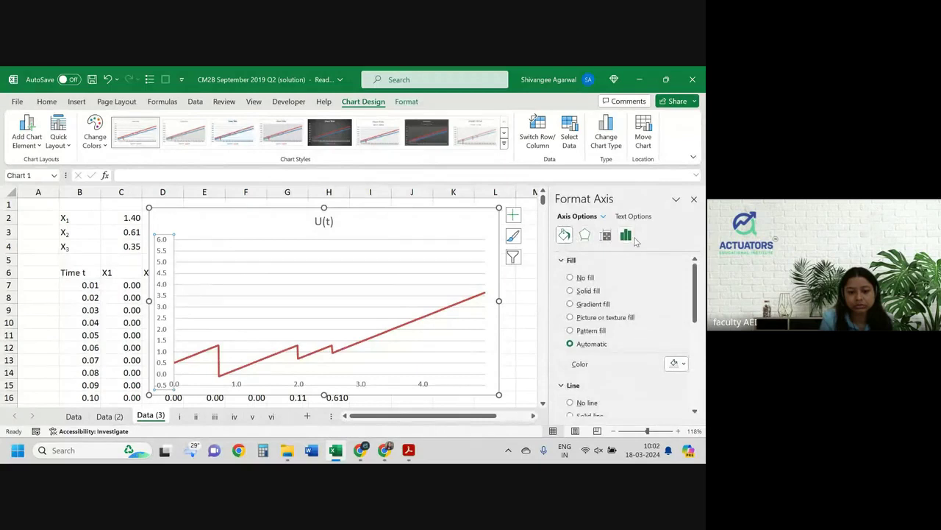
pyautogui.click(628, 237)
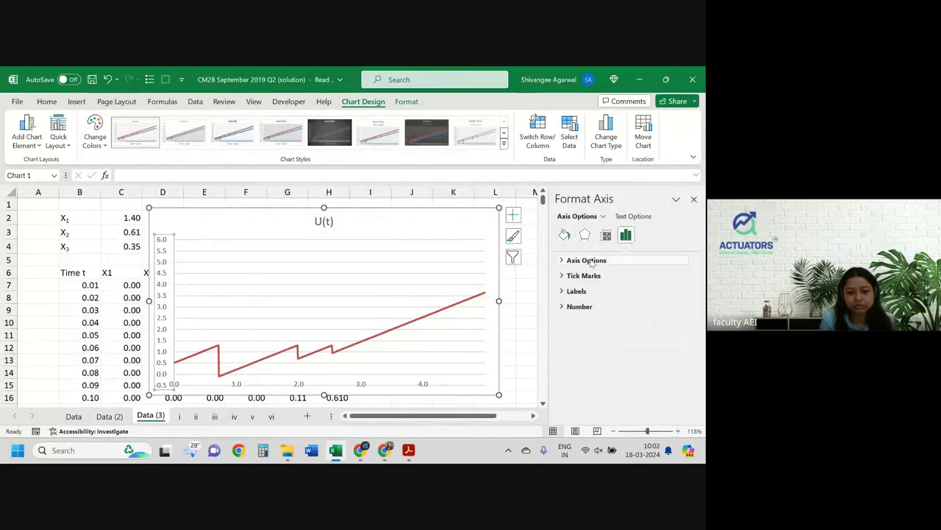
pyautogui.click(589, 261)
pyautogui.click(642, 301)
pyautogui.press('BackSpace')
pyautogui.press('BackSpace')
pyautogui.press('BackSpace')
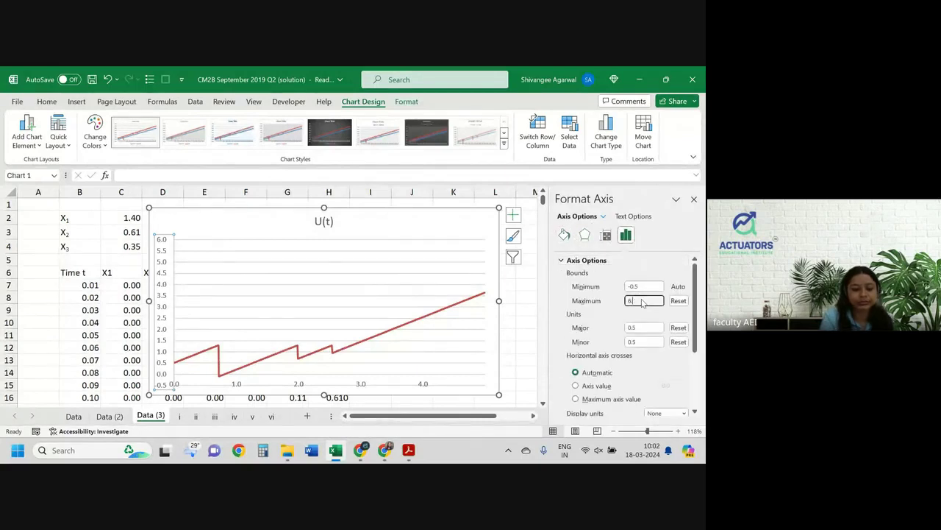
pyautogui.write('4')
pyautogui.press('Return')
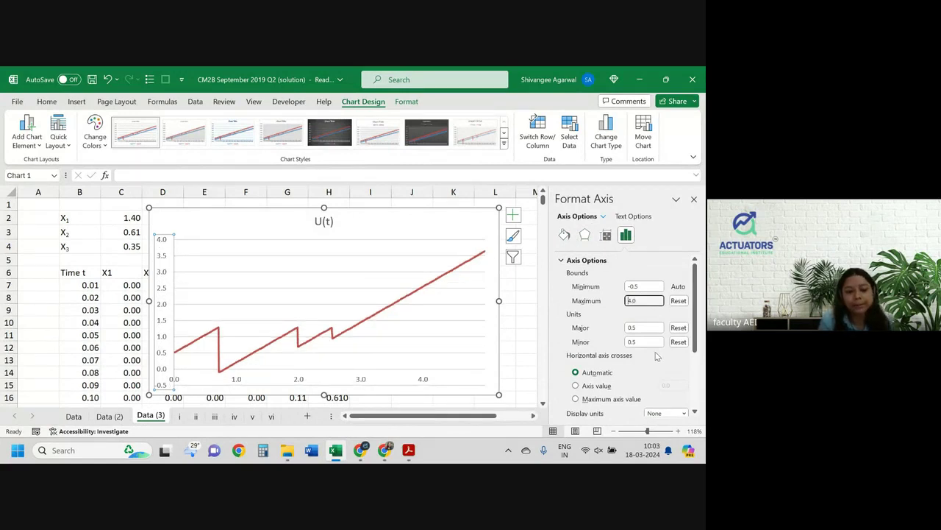
# Widen the U(t) chart slightly to the right
pyautogui.click(425, 386)
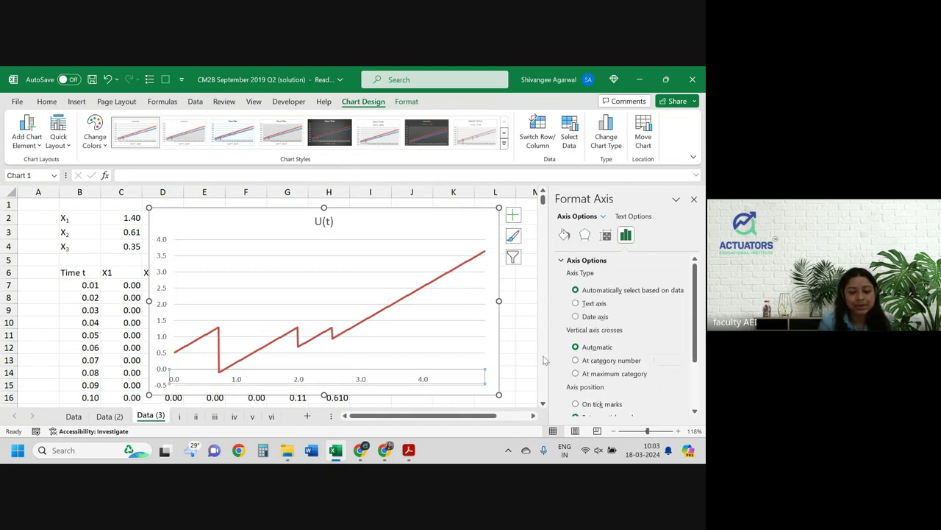
pyautogui.click(520, 332)
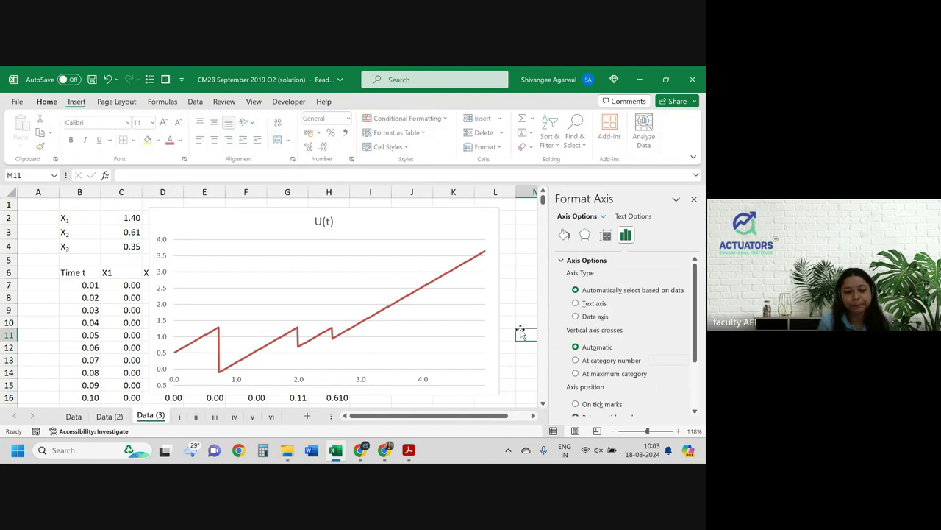
pyautogui.click(485, 277)
pyautogui.moveTo(511, 300); pyautogui.dragTo(512, 300)
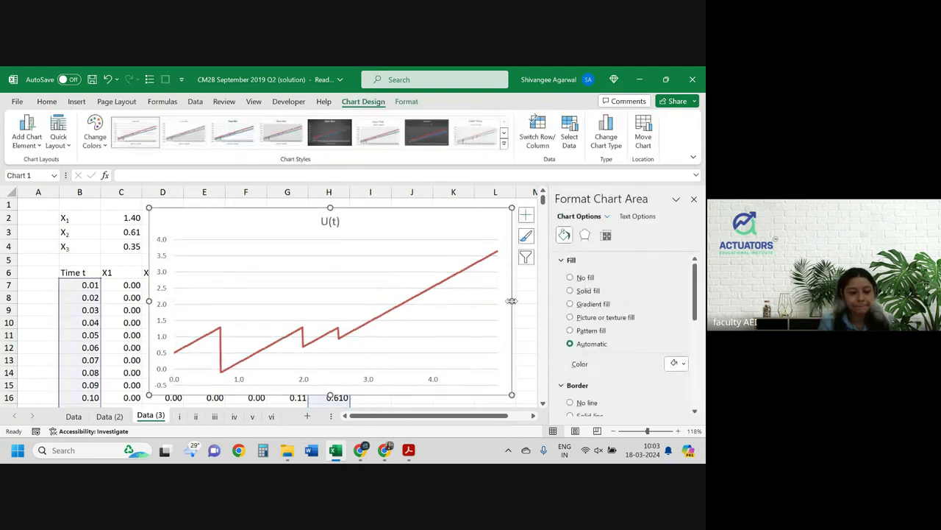
pyautogui.click(442, 381)
pyautogui.click(507, 220)
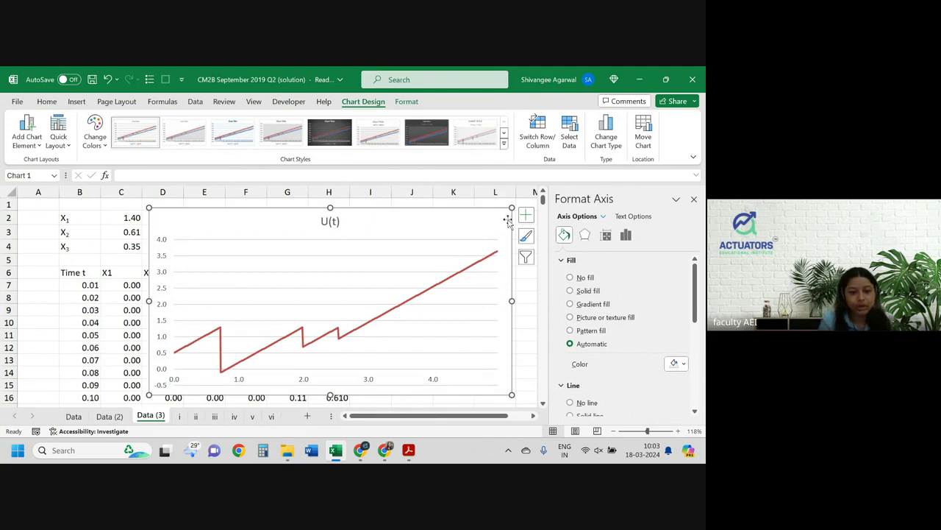
# Add axis titles to the chart: Time t on the horizontal axis and U(t) on the vertical
pyautogui.click(526, 215)
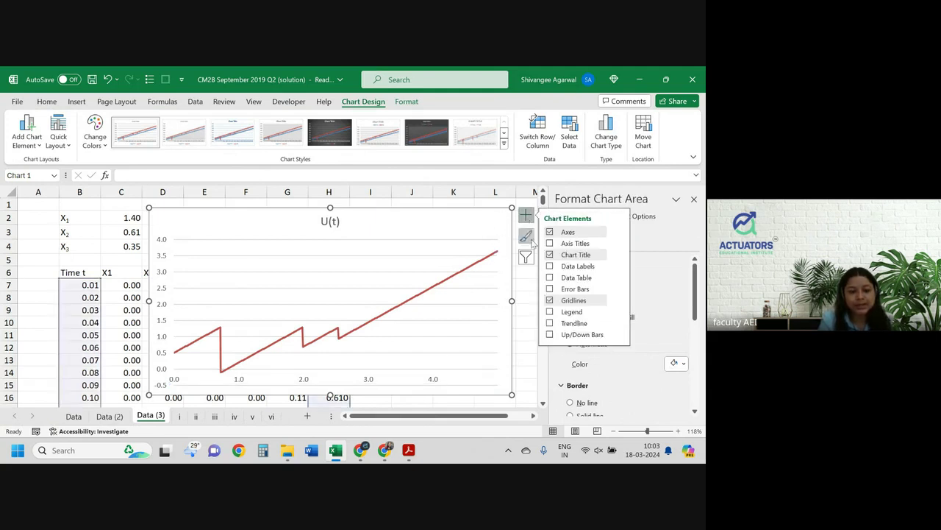
pyautogui.click(549, 243)
pyautogui.click(349, 378)
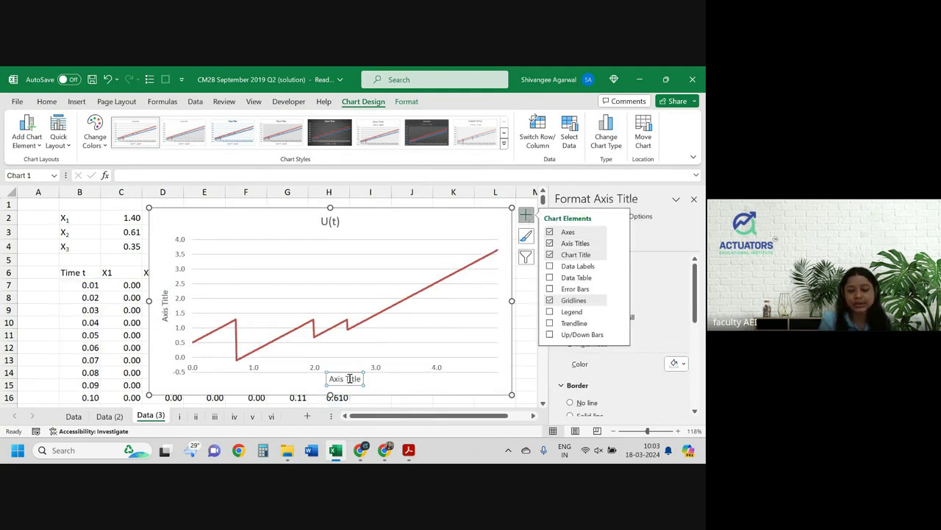
pyautogui.write('Time')
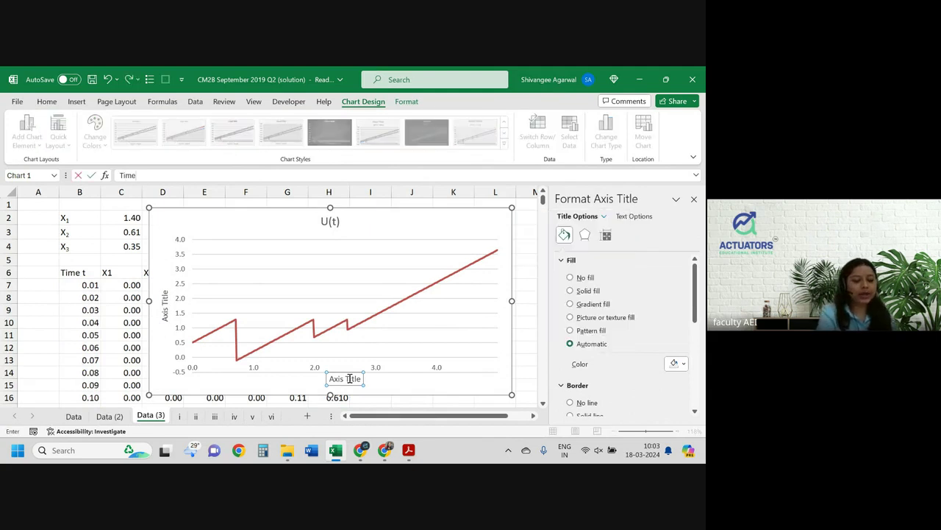
pyautogui.write(' t')
pyautogui.press('Return')
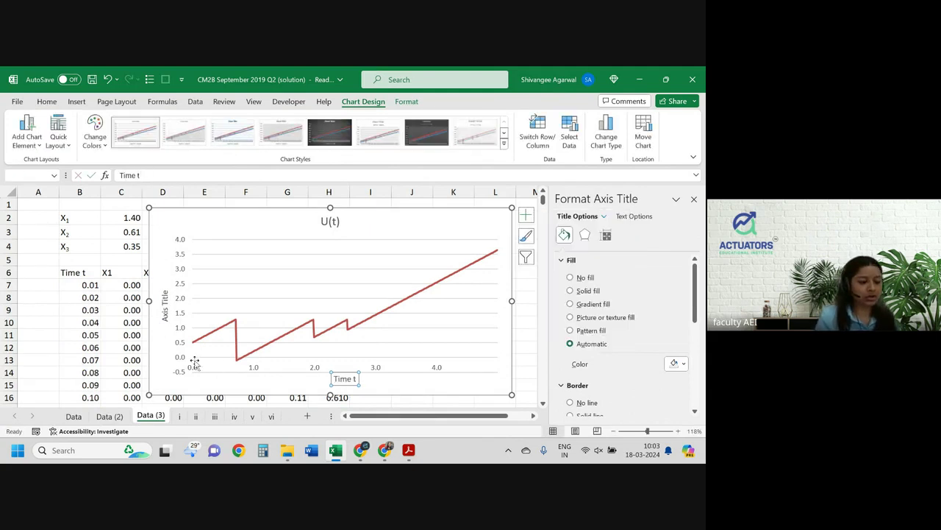
pyautogui.click(166, 309)
pyautogui.write('Sur')
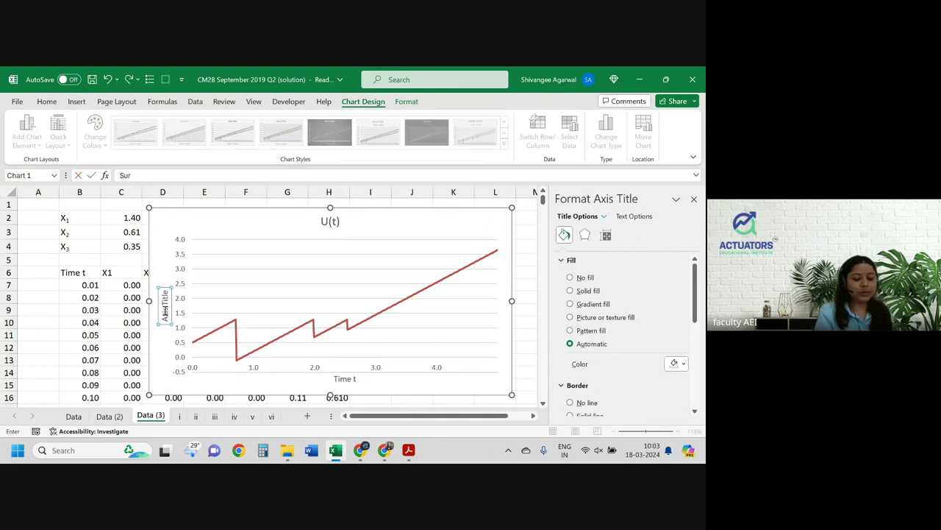
pyautogui.write('plus at time t')
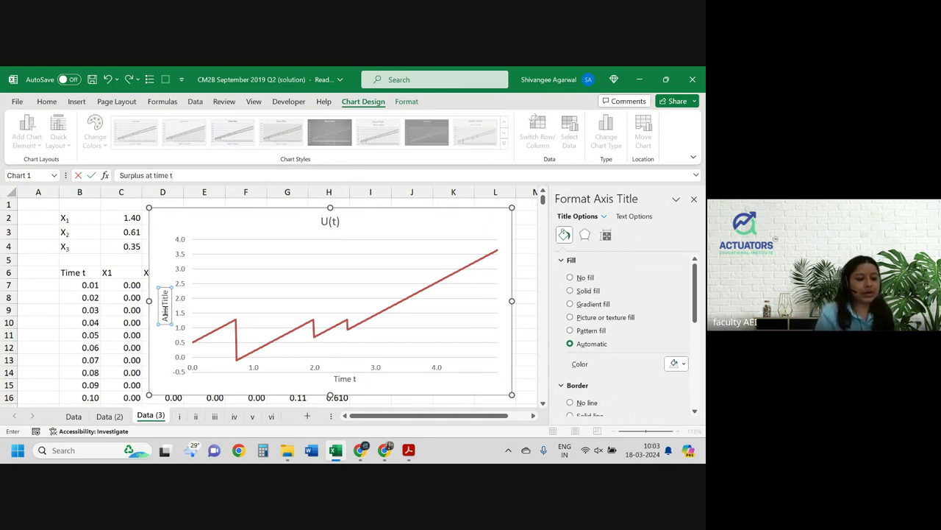
pyautogui.click(330, 220)
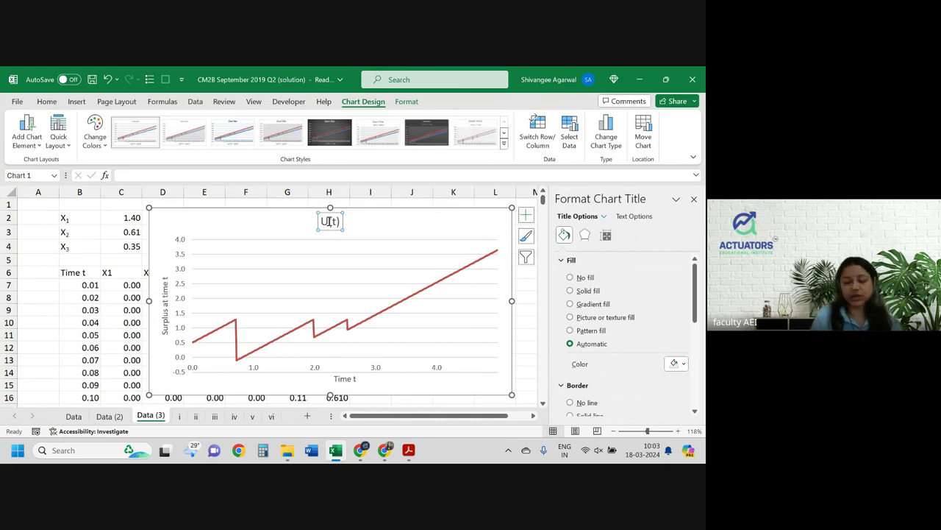
pyautogui.click(163, 302)
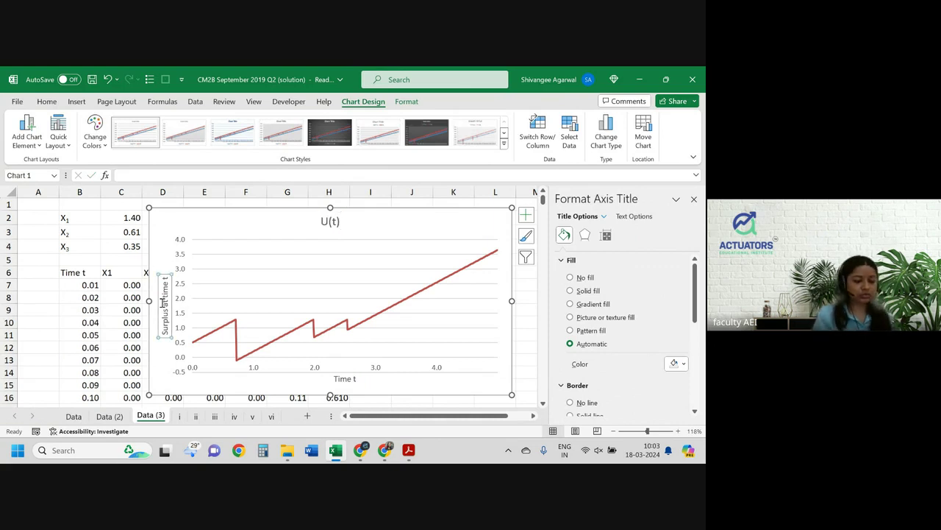
pyautogui.write('U')
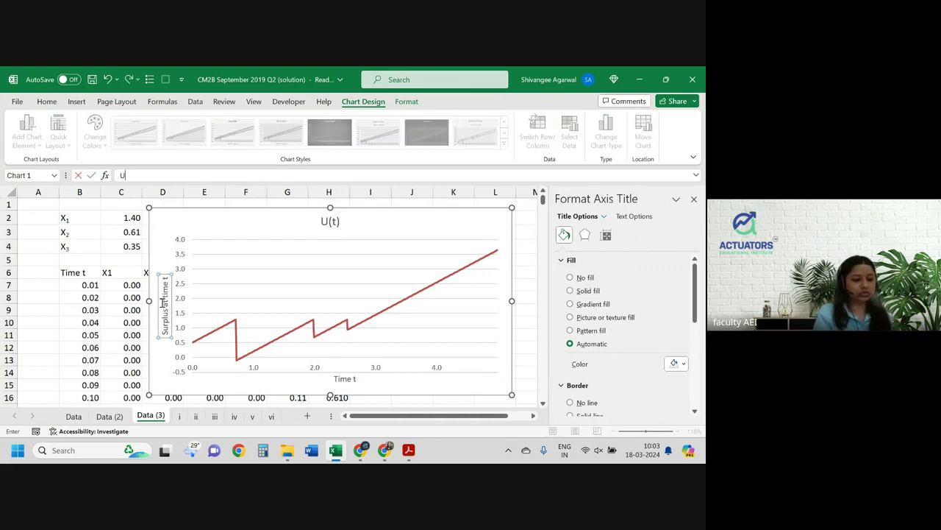
pyautogui.write('(t)')
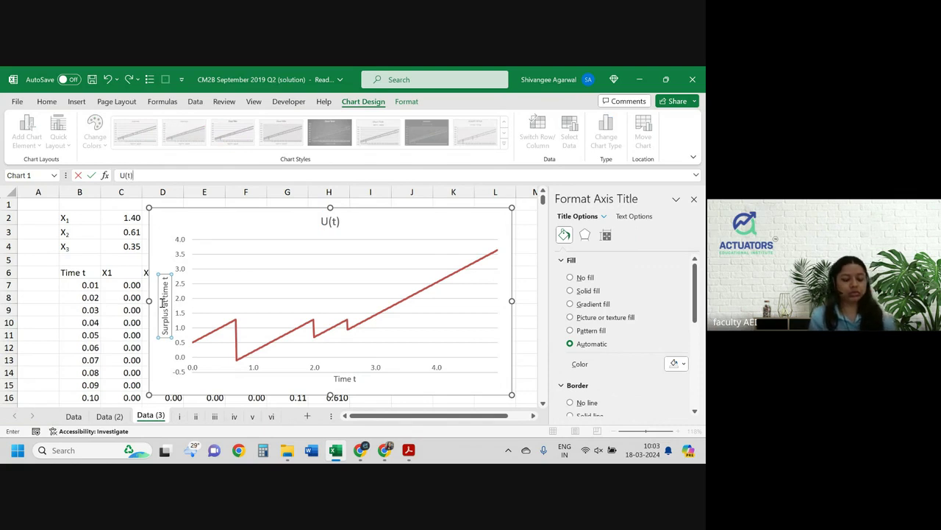
# Retitle the chart 'Surplus Process at time t' in bold and close the formatting pane
pyautogui.click(331, 221)
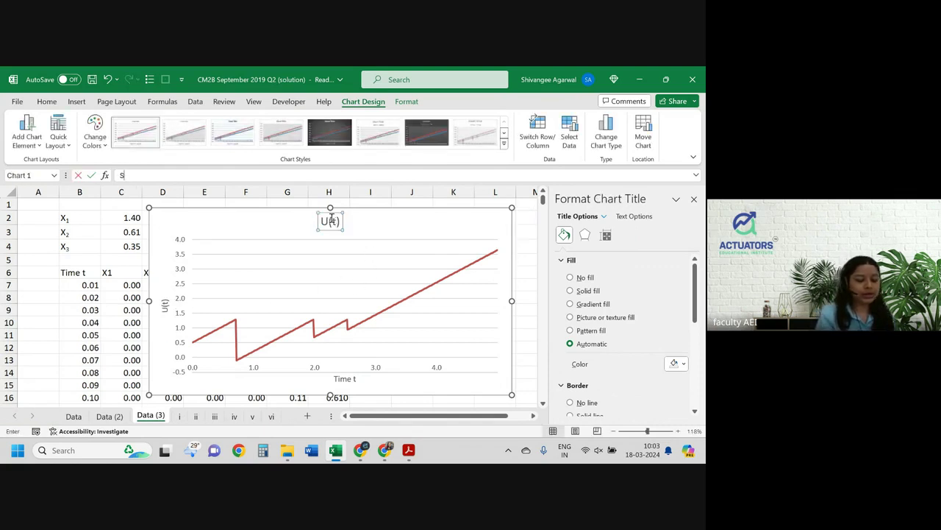
pyautogui.write('Sur')
pyautogui.write('plu')
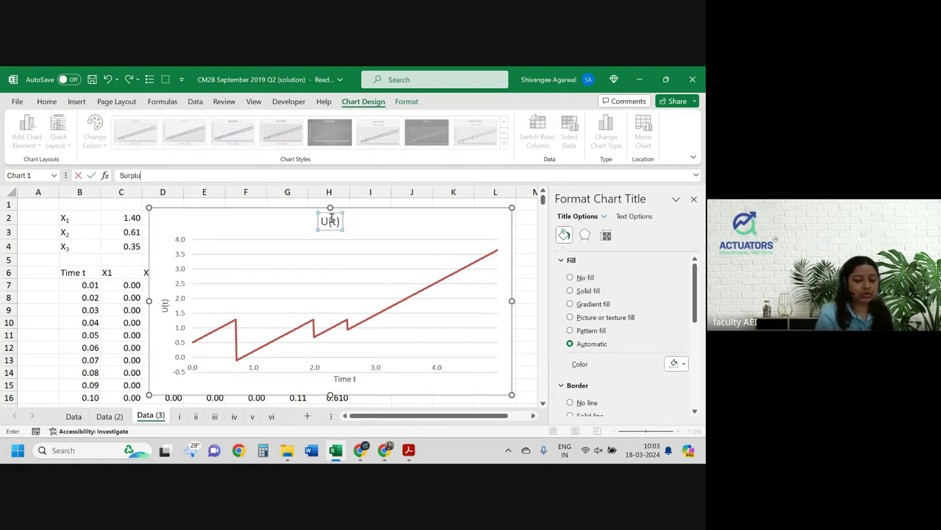
pyautogui.write('s Proce')
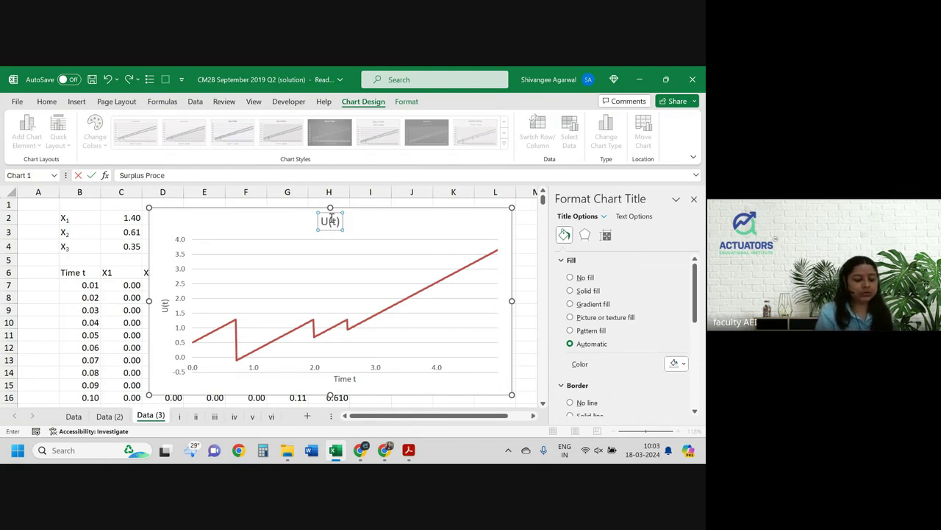
pyautogui.write('ss at time t')
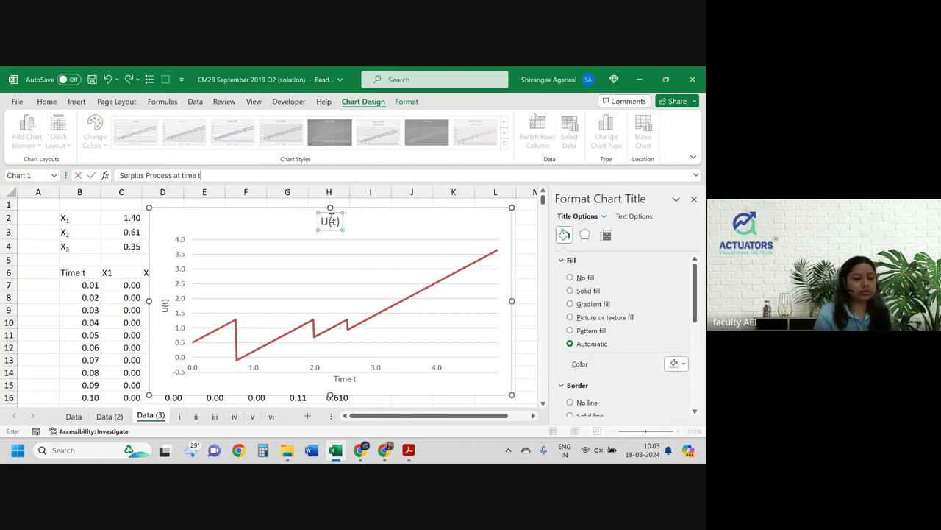
pyautogui.press('Return')
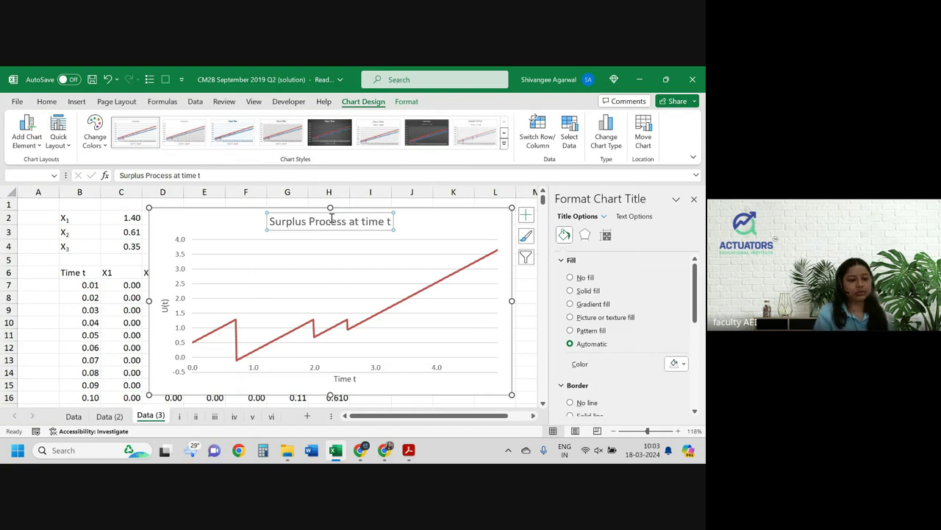
pyautogui.click(439, 256)
pyautogui.click(383, 222)
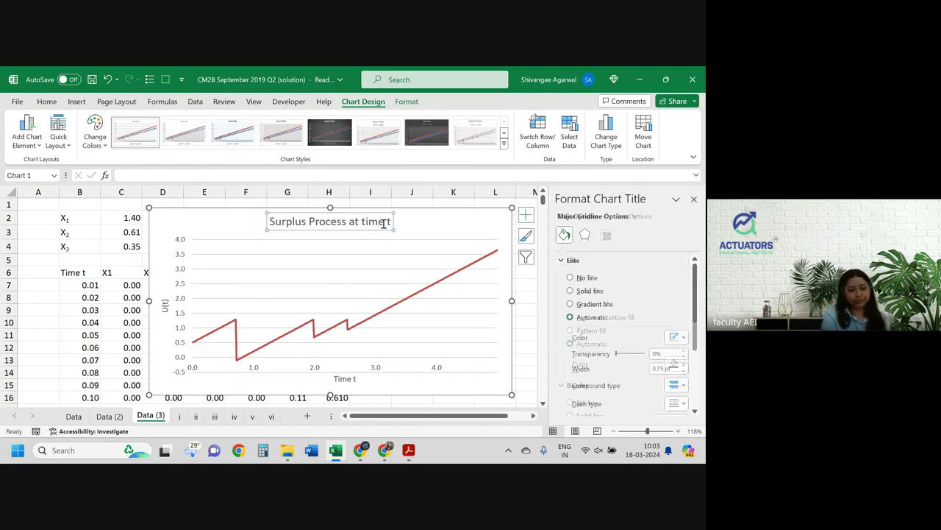
pyautogui.click(432, 221)
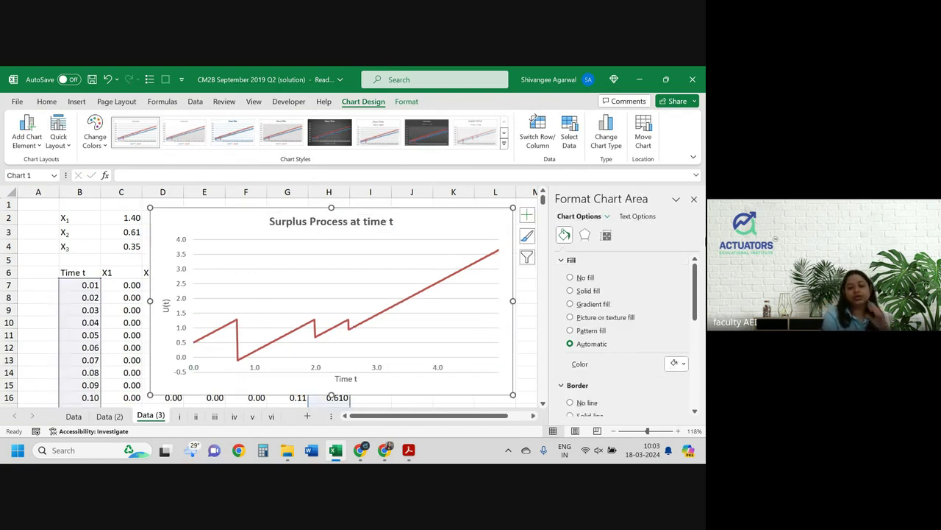
pyautogui.click(693, 199)
pyautogui.click(578, 321)
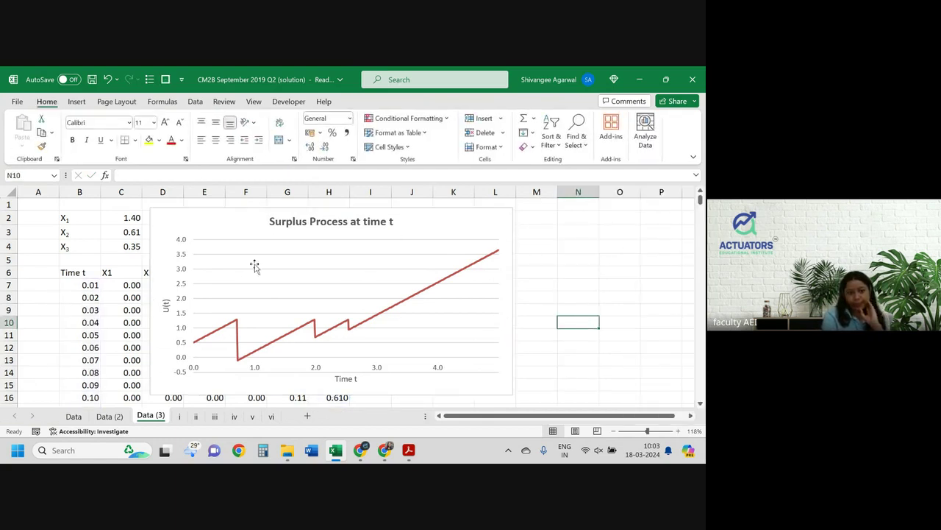
# Move the chart to the right of the data, uncovering columns F–H
pyautogui.moveTo(189, 215); pyautogui.dragTo(289, 212)
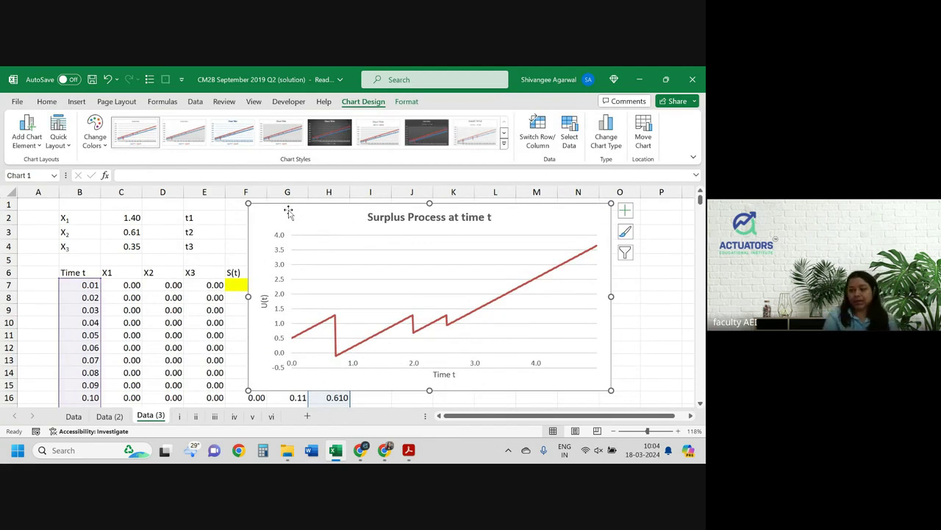
pyautogui.moveTo(280, 215); pyautogui.dragTo(392, 222)
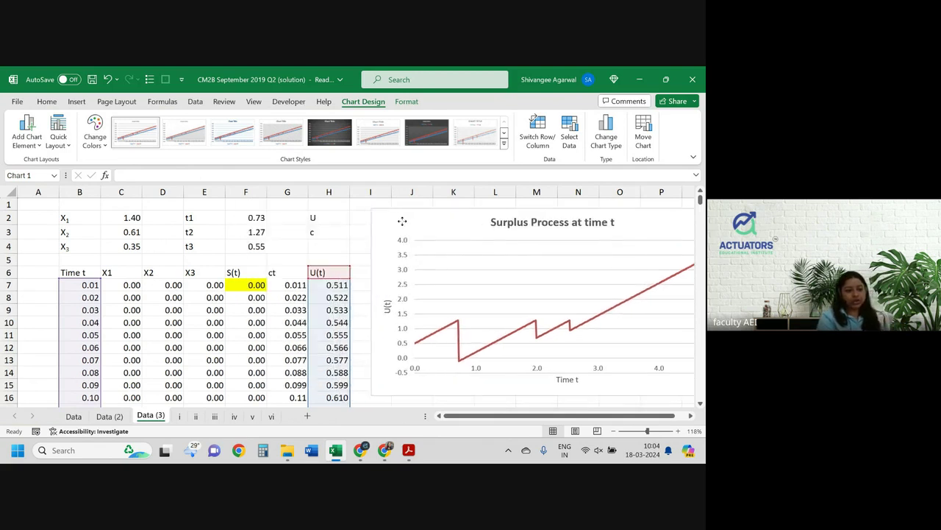
pyautogui.click(283, 272)
# Delete the empty column A so S(t) now sits in E8 as =SUM(B8:D8)+E7
pyautogui.click(38, 191)
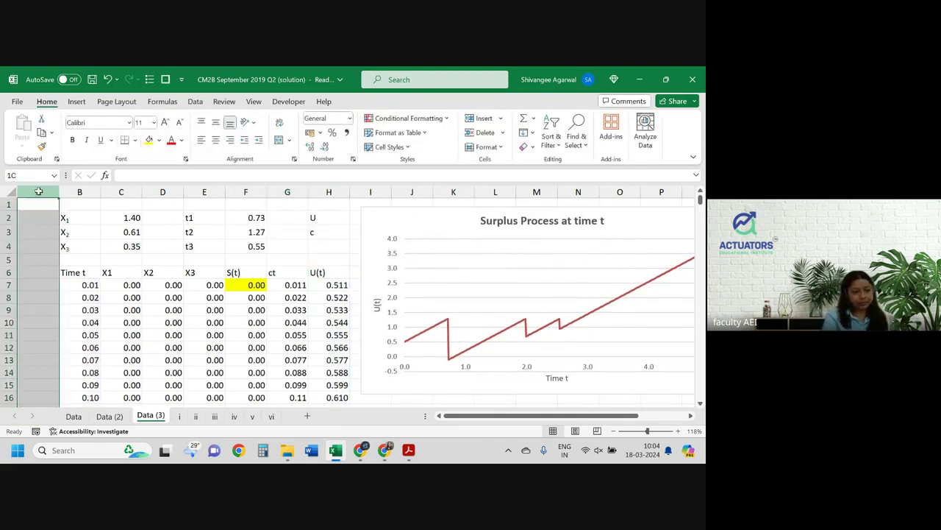
pyautogui.hotkey('ctrl', '-')
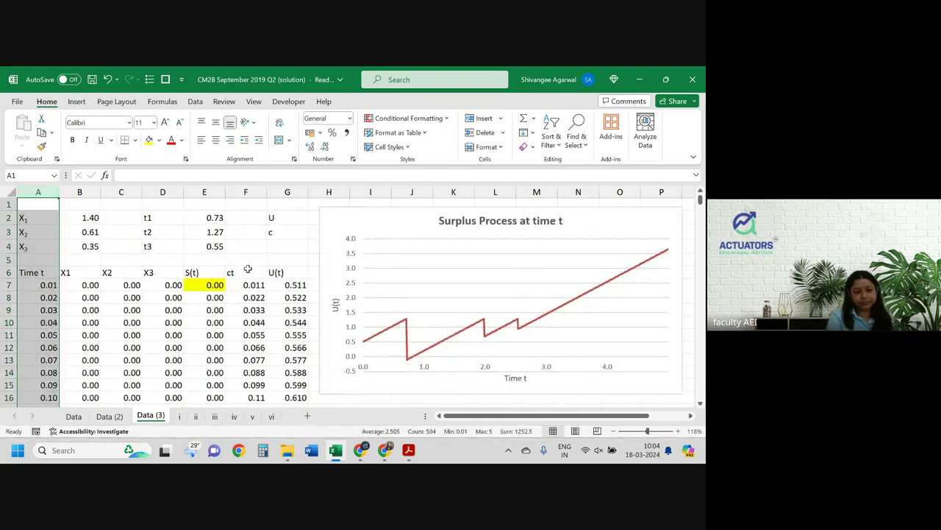
pyautogui.click(246, 272)
pyautogui.click(209, 296)
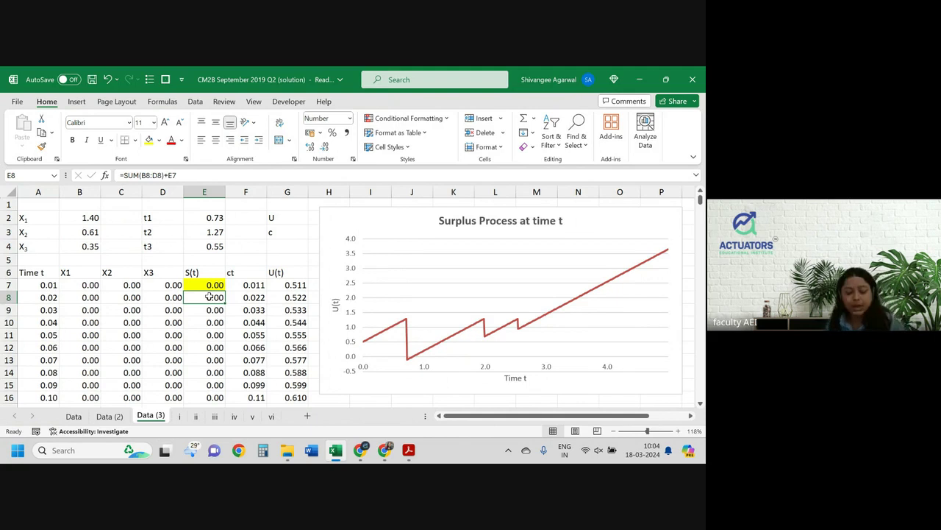
# In the question PDF, highlight 'minimum value of U' in pink and mark the related part (iv) phrases
pyautogui.hotkey('alt', 'Tab')
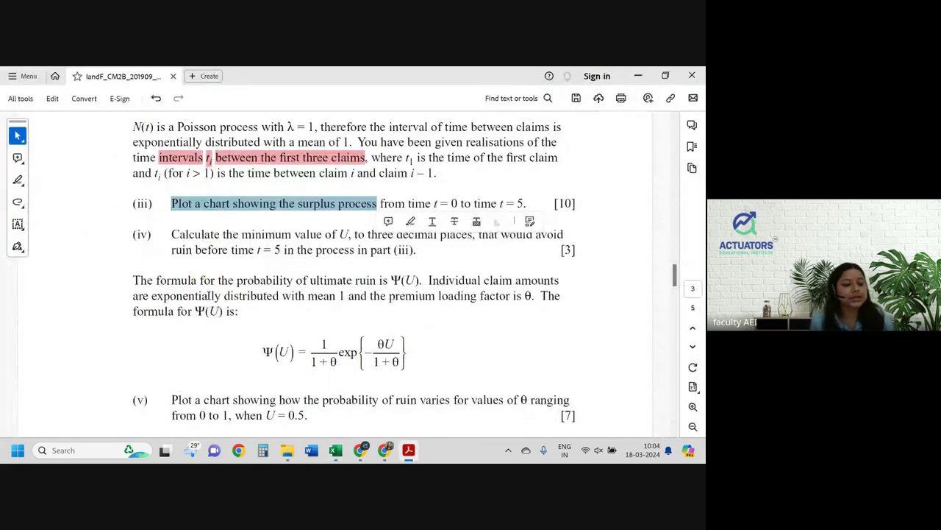
pyautogui.click(244, 231)
pyautogui.moveTo(244, 232); pyautogui.dragTo(352, 236)
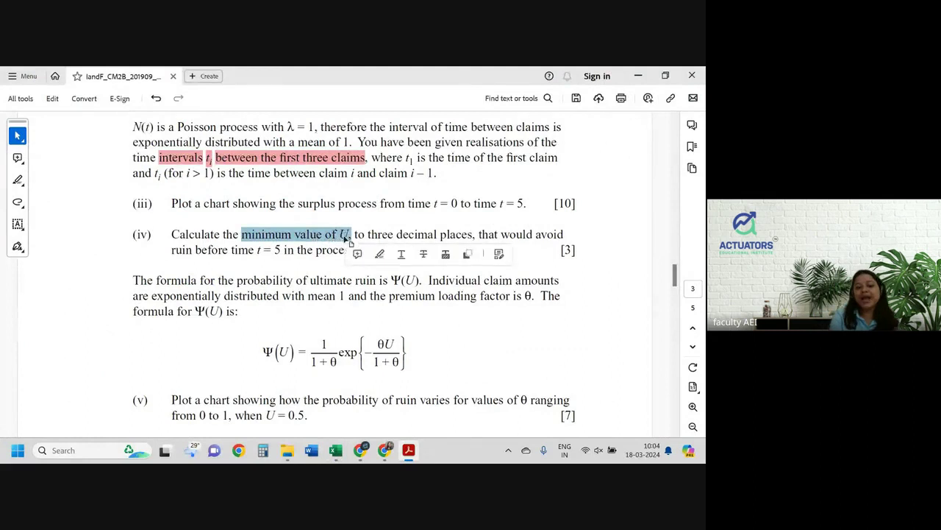
pyautogui.click(380, 256)
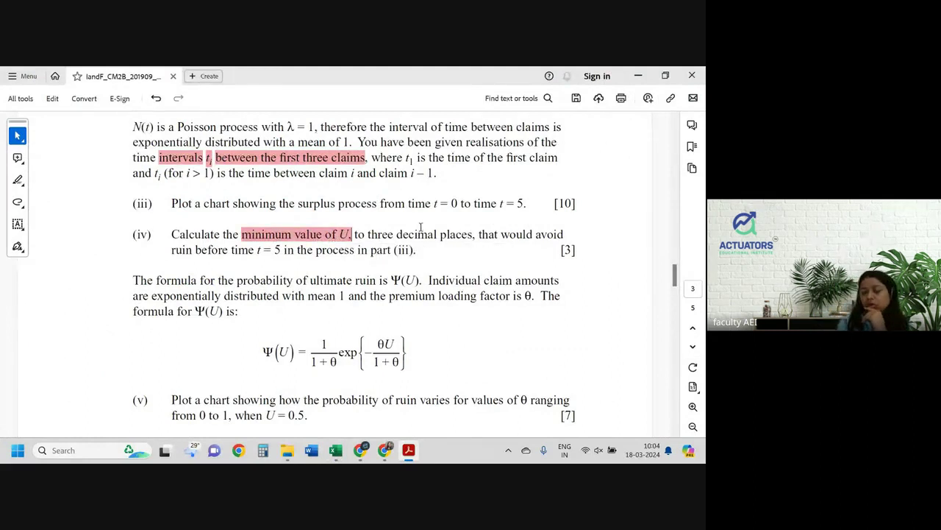
pyautogui.moveTo(444, 233)
pyautogui.mouseDown()
pyautogui.moveTo(393, 250)
pyautogui.moveTo(450, 234)
pyautogui.mouseUp()
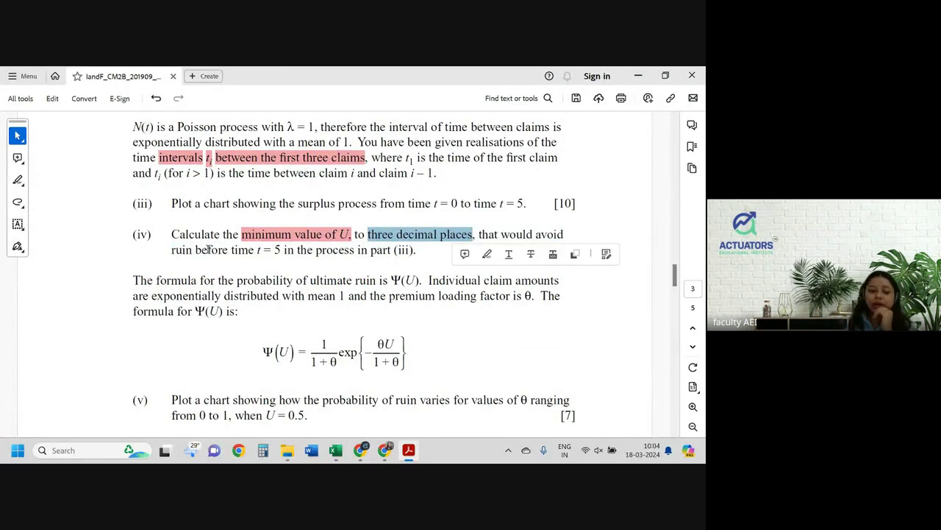
pyautogui.moveTo(195, 250); pyautogui.dragTo(306, 258)
pyautogui.hotkey('alt', 'Tab')
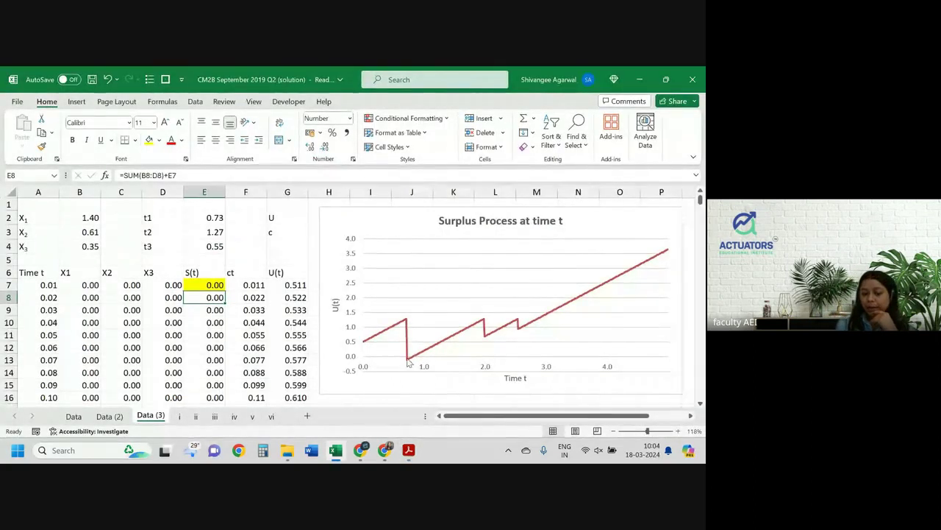
# Drag the surplus-process chart right so column H is no longer covered
pyautogui.moveTo(408, 361)
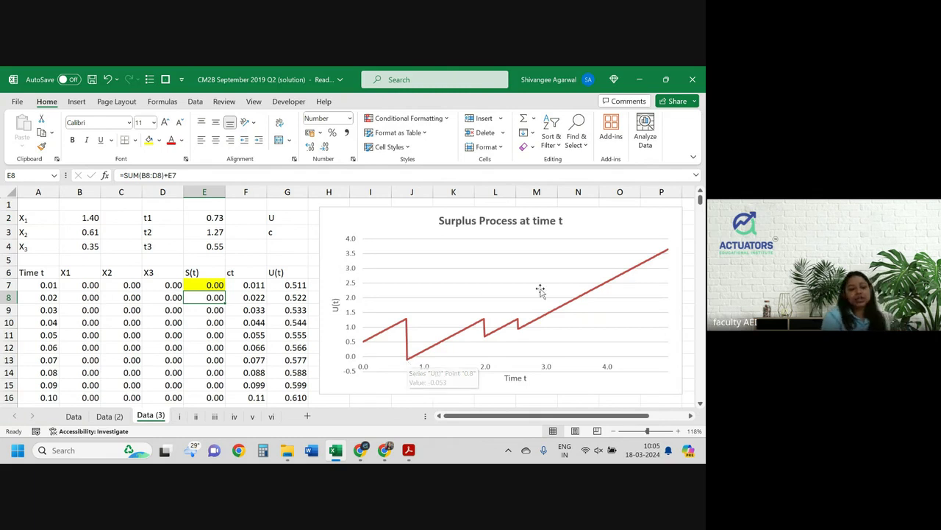
pyautogui.moveTo(356, 218); pyautogui.dragTo(393, 218)
pyautogui.click(329, 309)
# Check the U value in H2 and the U(t) formulas in G7:G506
pyautogui.click(338, 217)
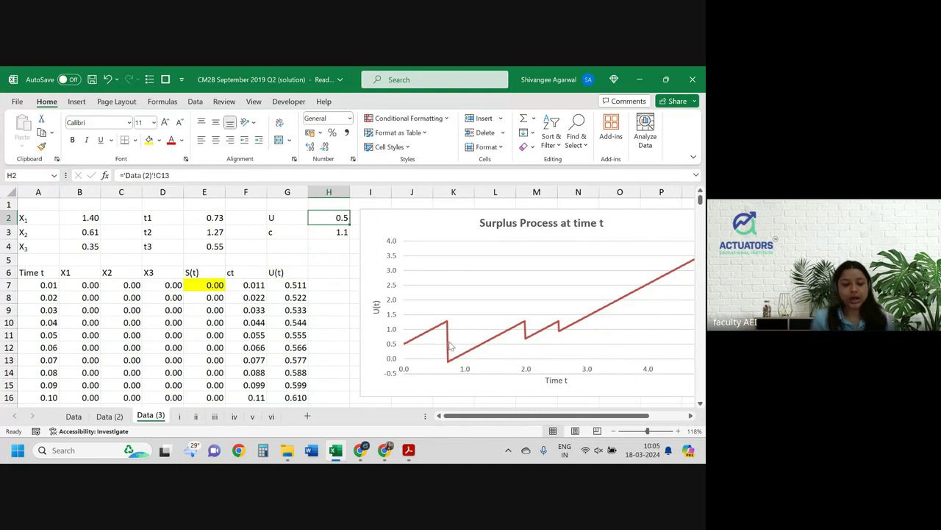
pyautogui.click(292, 287)
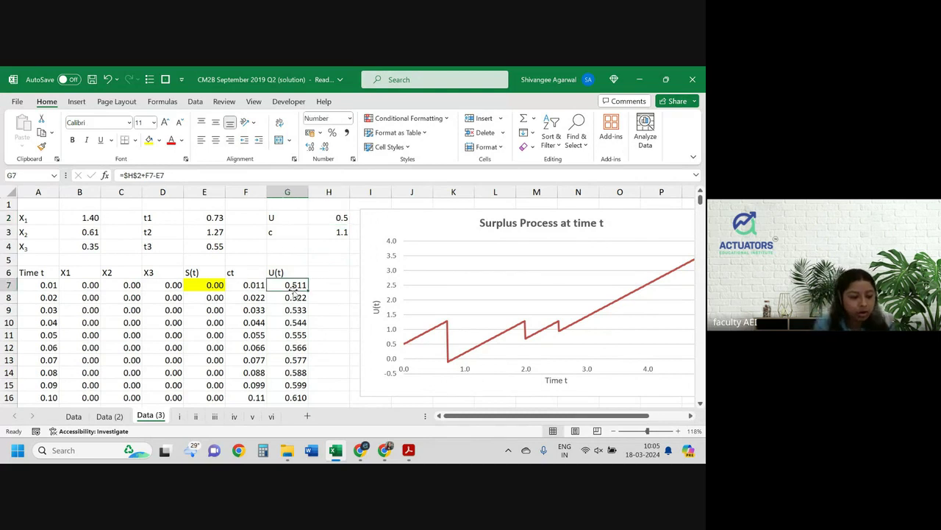
pyautogui.hotkey('ctrl', 'shift', 'Down')
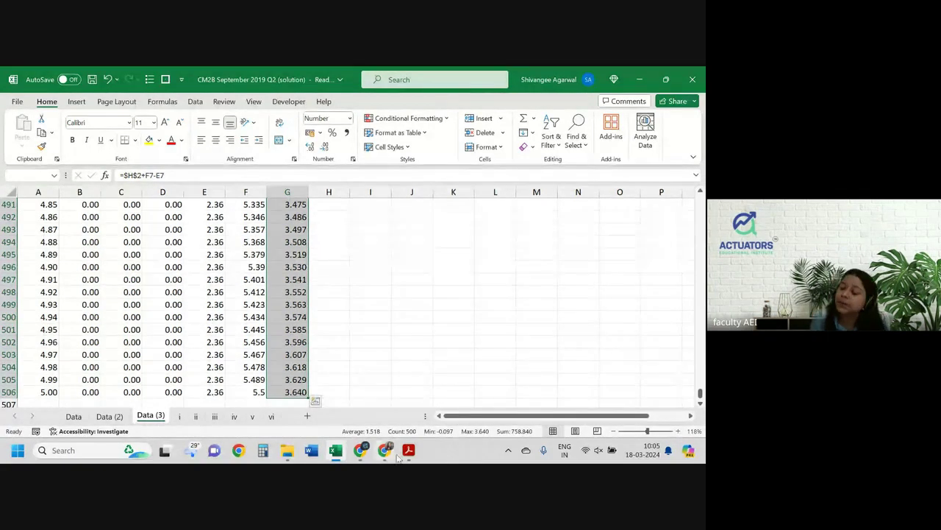
pyautogui.moveTo(397, 457)
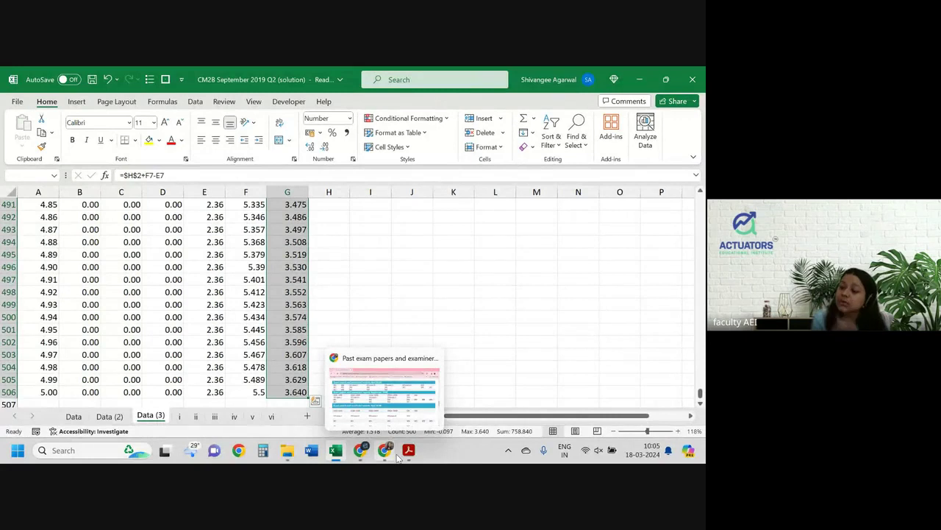
pyautogui.hotkey('ctrl', 'Up')
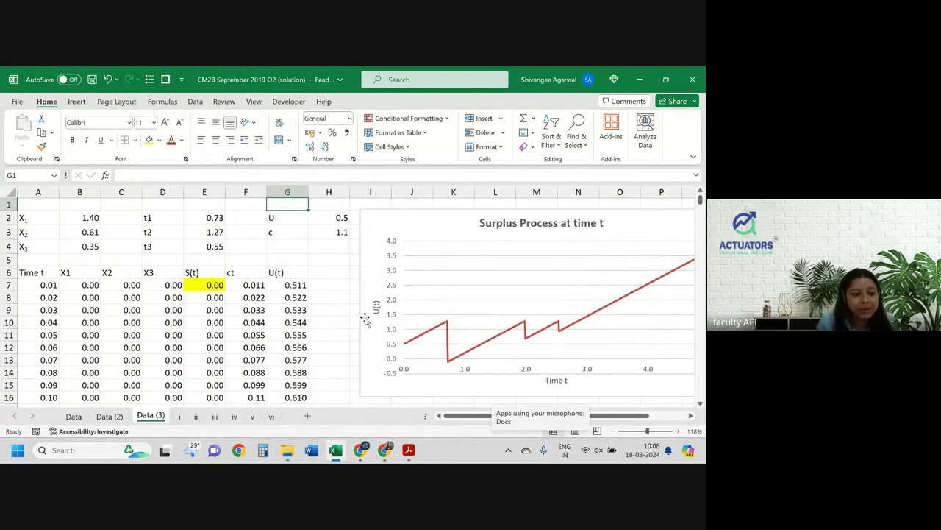
# Move the chart further right and enter the label 'Min surplus' in I6, widening column I
pyautogui.click(407, 226)
pyautogui.moveTo(406, 225); pyautogui.dragTo(492, 227)
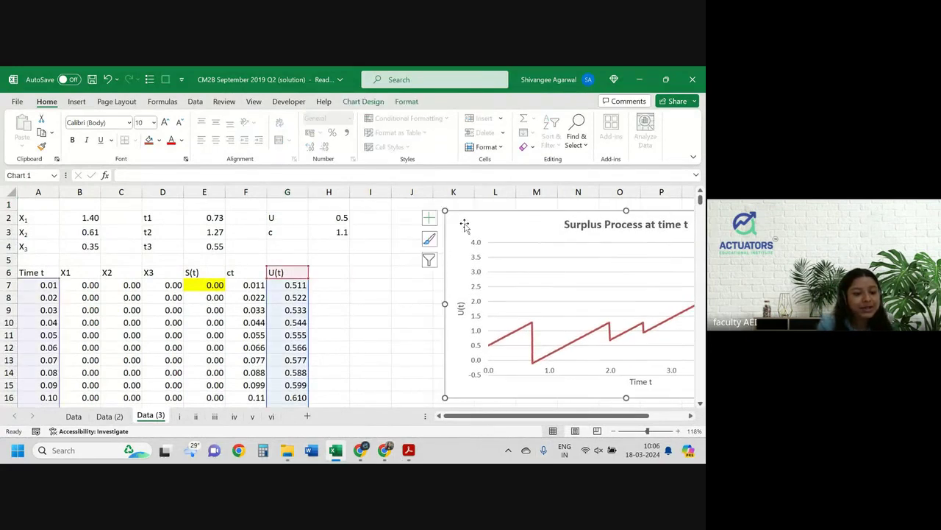
pyautogui.click(271, 246)
pyautogui.click(359, 269)
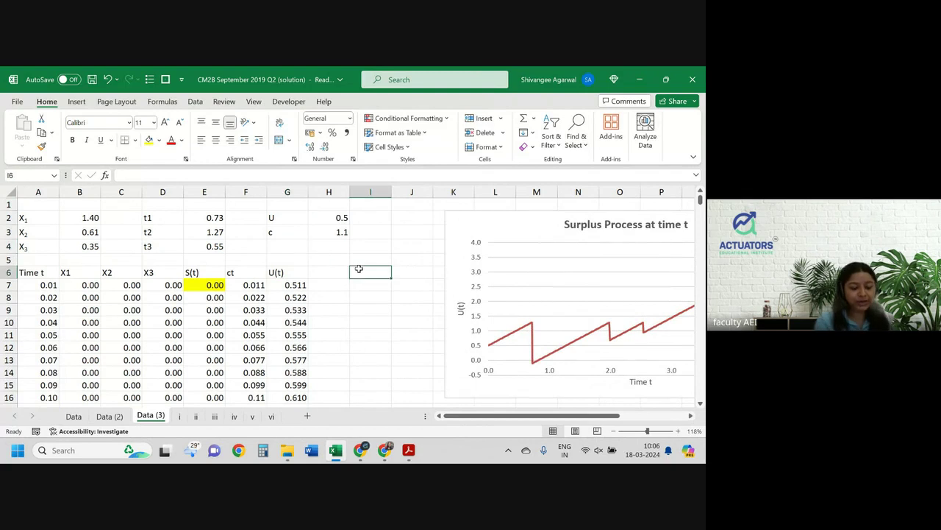
pyautogui.write('Min surplus')
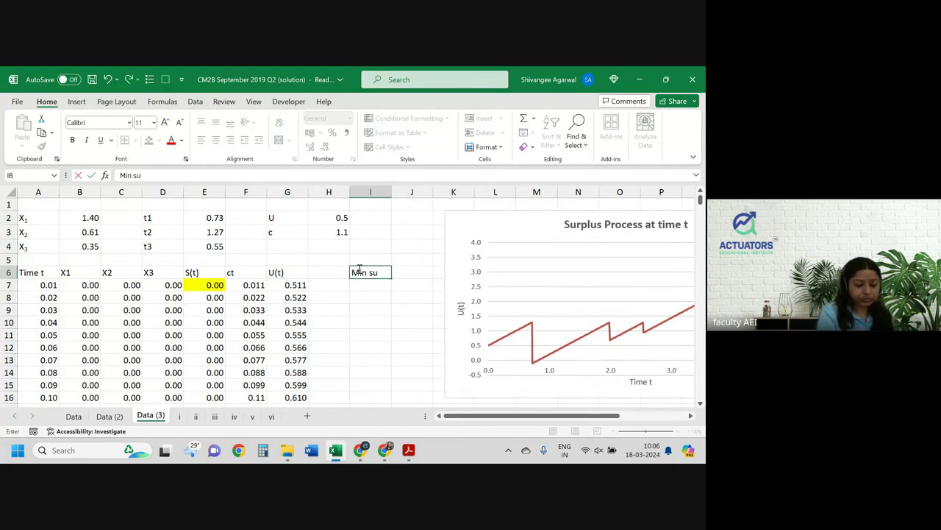
pyautogui.press('Tab')
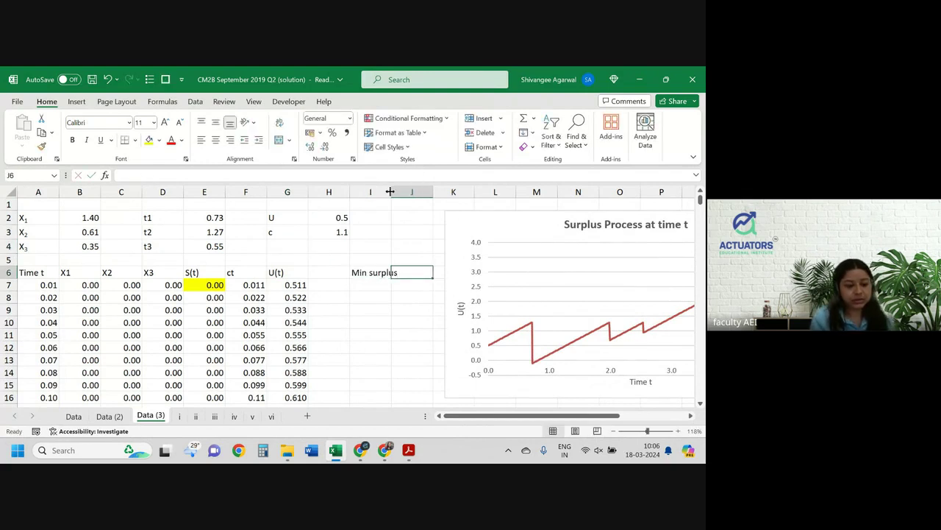
pyautogui.moveTo(396, 193); pyautogui.dragTo(406, 193)
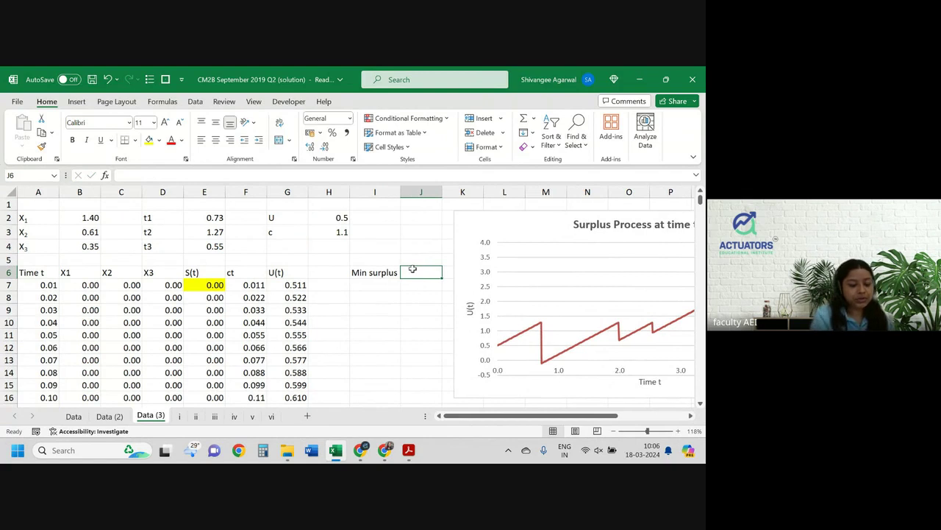
# Enter =MIN(G7:G506) in J6, returning -0.097
pyautogui.write('=min(')
pyautogui.press('Left')
pyautogui.press('Left')
pyautogui.press('Left')
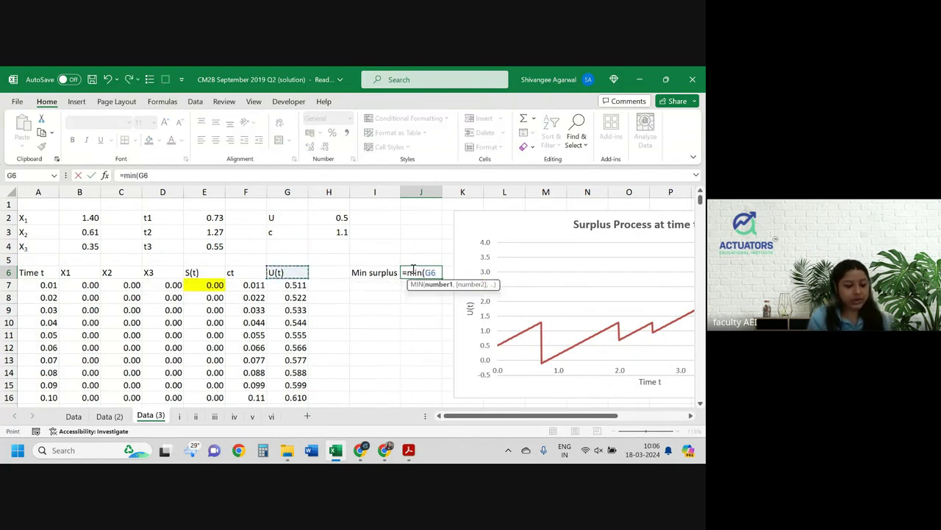
pyautogui.press('Down')
pyautogui.hotkey('ctrl', 'shift', 'Down')
pyautogui.write(')')
pyautogui.press('Return')
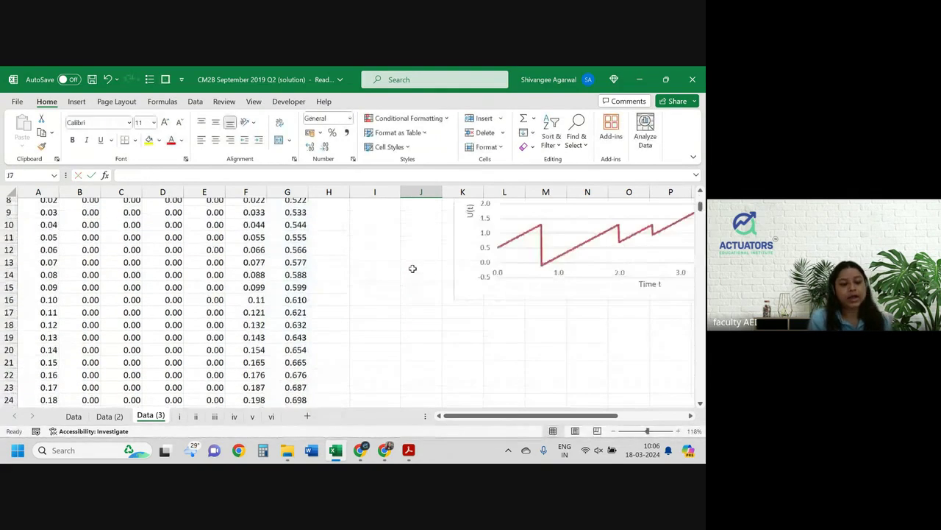
pyautogui.press('Up')
pyautogui.press('Up')
pyautogui.press('Up')
pyautogui.press('Up')
pyautogui.press('Up')
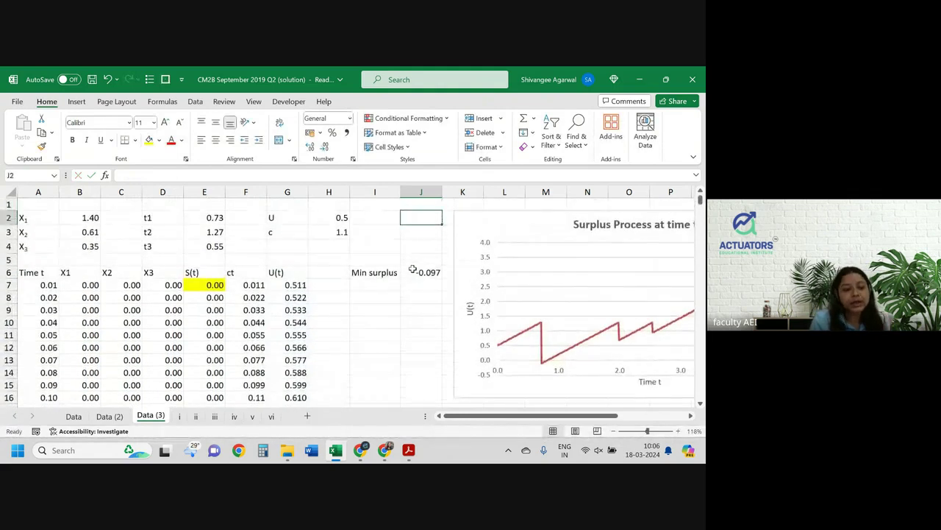
pyautogui.press('Down')
pyautogui.press('Down')
pyautogui.press('Down')
pyautogui.press('Down')
pyautogui.press('Left')
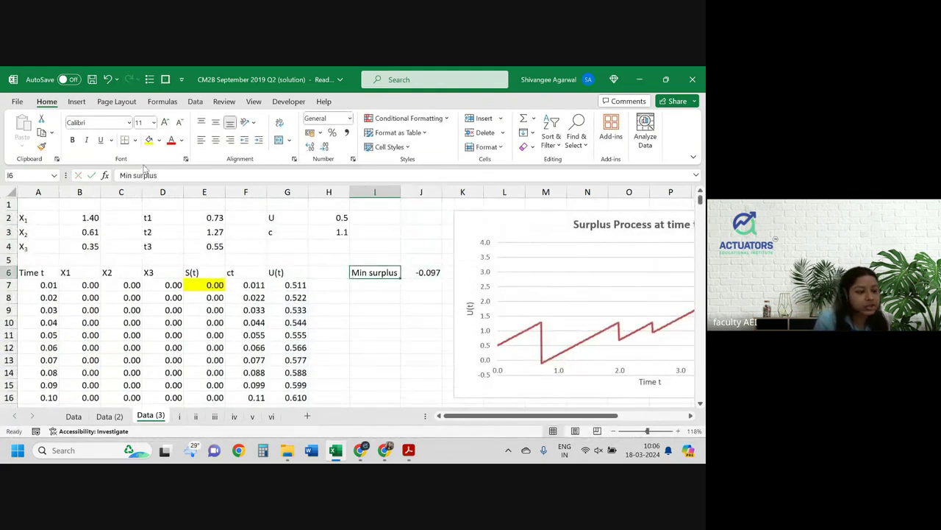
# Relabel I6 as 'Min U(t)' and add a U row with J7 =H2-J6, giving 0.597
pyautogui.doubleClick(146, 176)
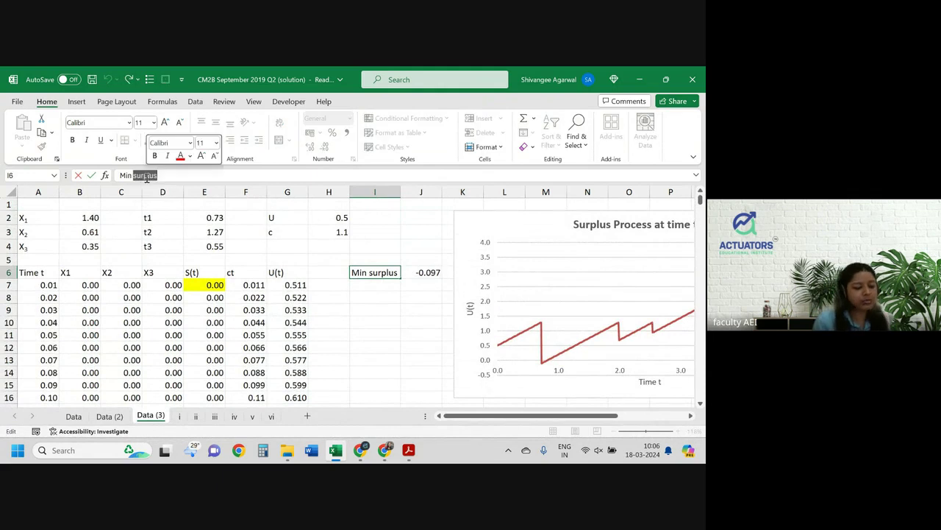
pyautogui.write('U')
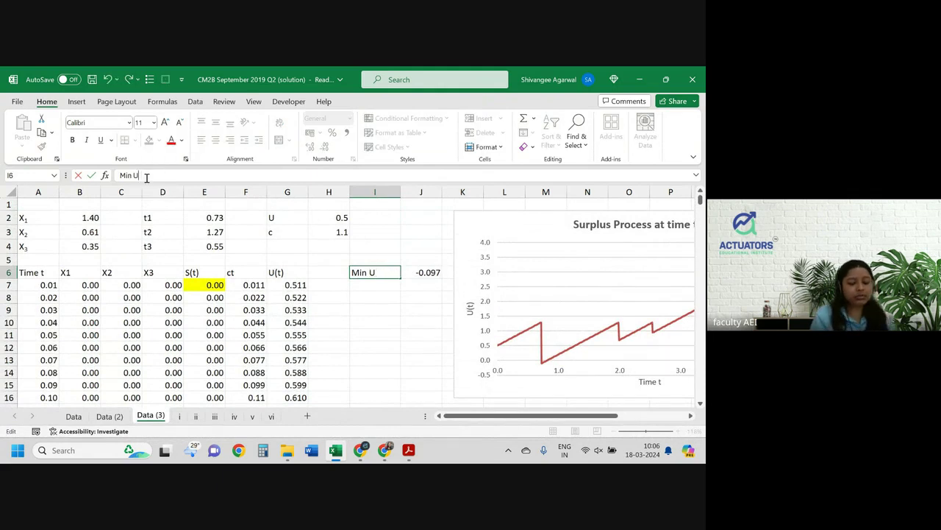
pyautogui.write('(t)')
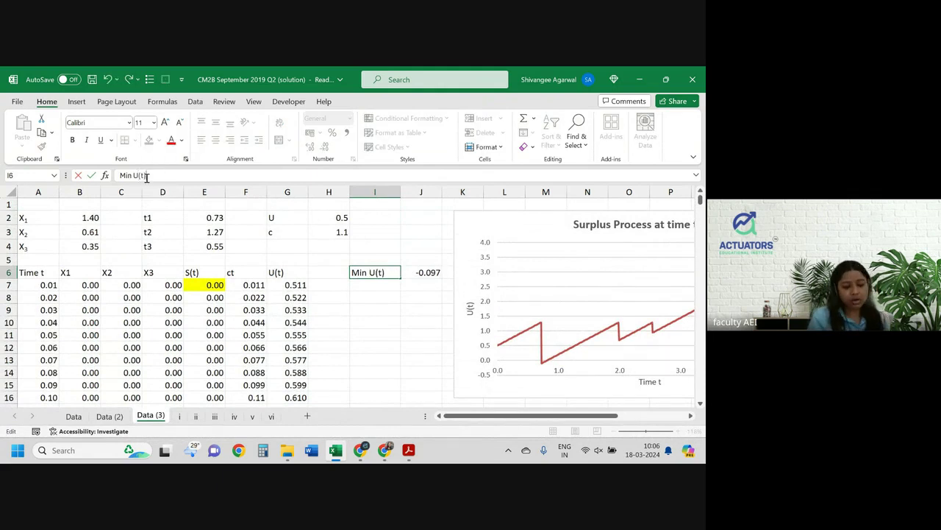
pyautogui.press('Return')
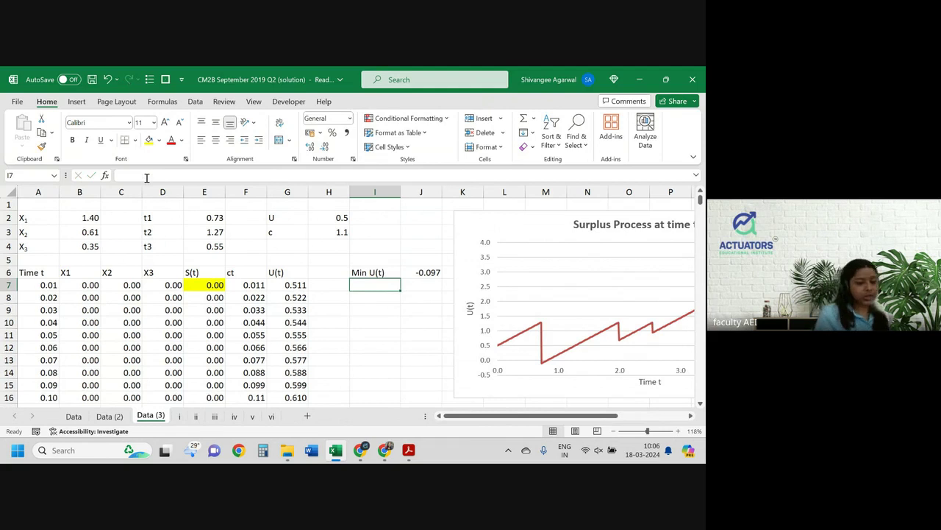
pyautogui.write('U')
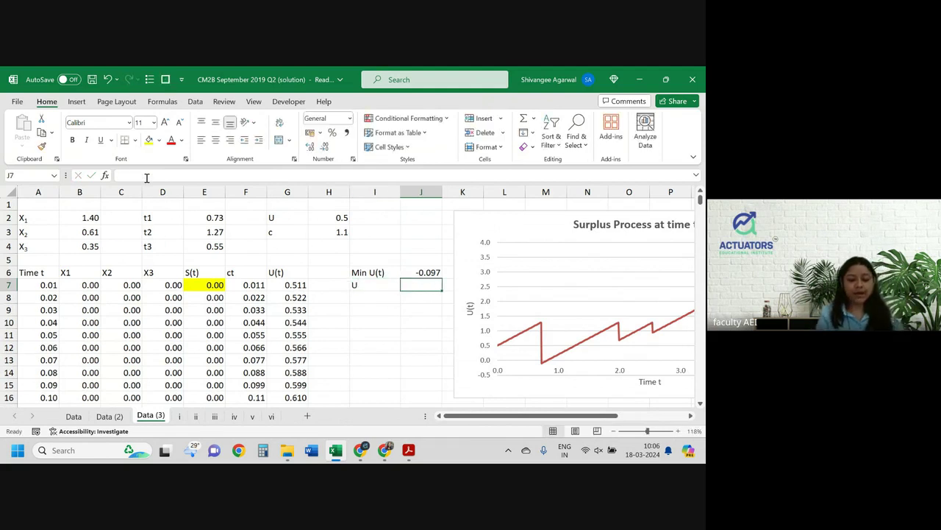
pyautogui.press('Tab')
pyautogui.write('=')
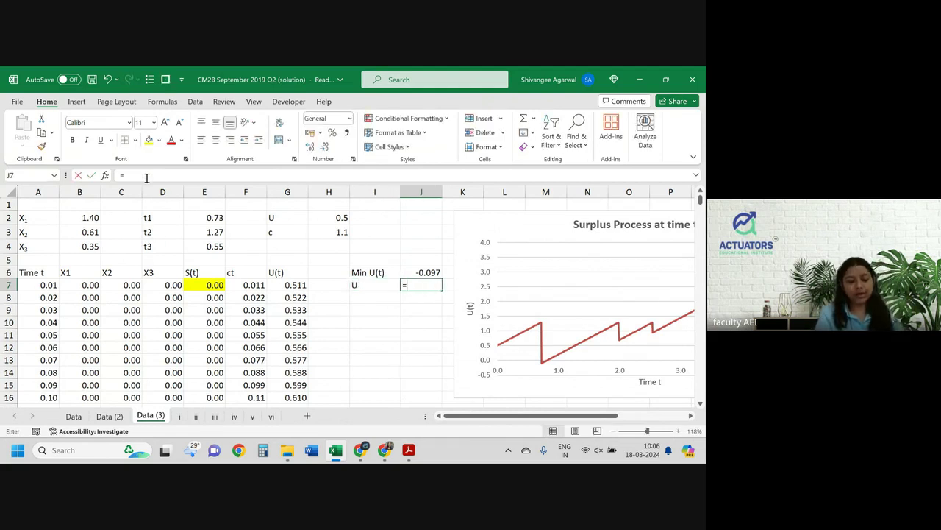
pyautogui.press('Up')
pyautogui.press('Up')
pyautogui.press('Up')
pyautogui.press('Up')
pyautogui.press('Up')
pyautogui.press('Left')
pyautogui.press('Left')
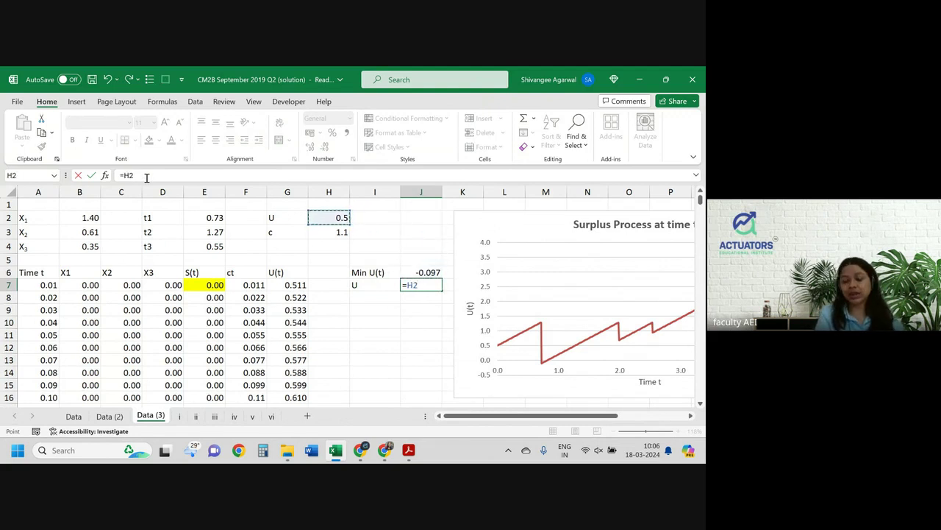
pyautogui.write('-')
pyautogui.press('Up')
pyautogui.press('Return')
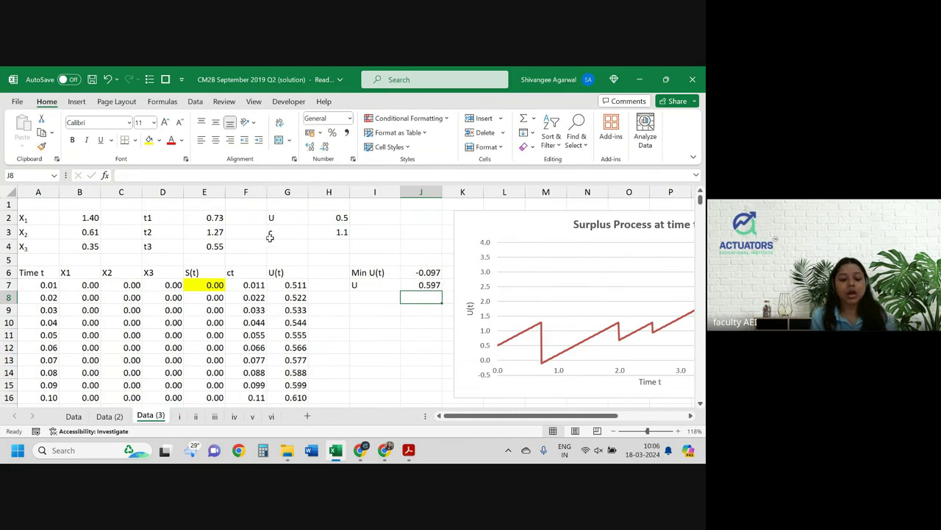
# Shade J7's 0.597 result with a light green fill
pyautogui.click(433, 284)
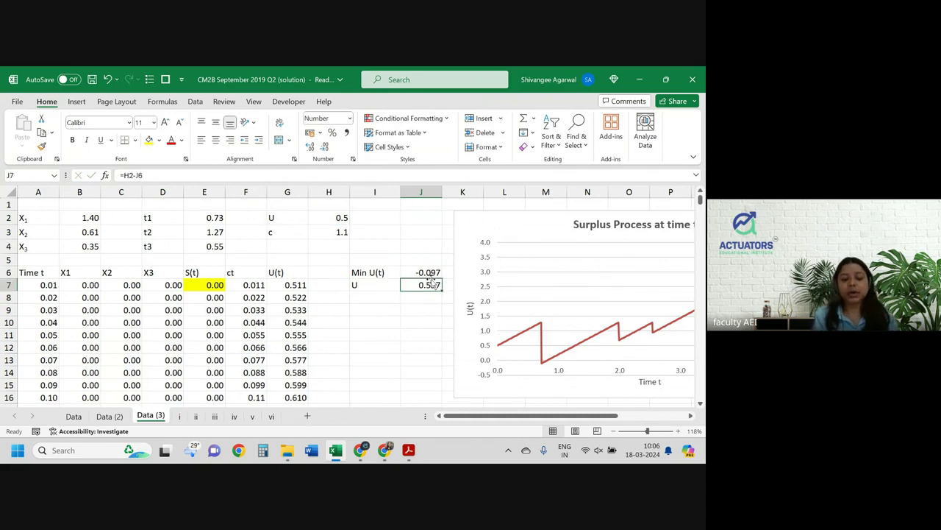
pyautogui.click(158, 139)
pyautogui.click(206, 198)
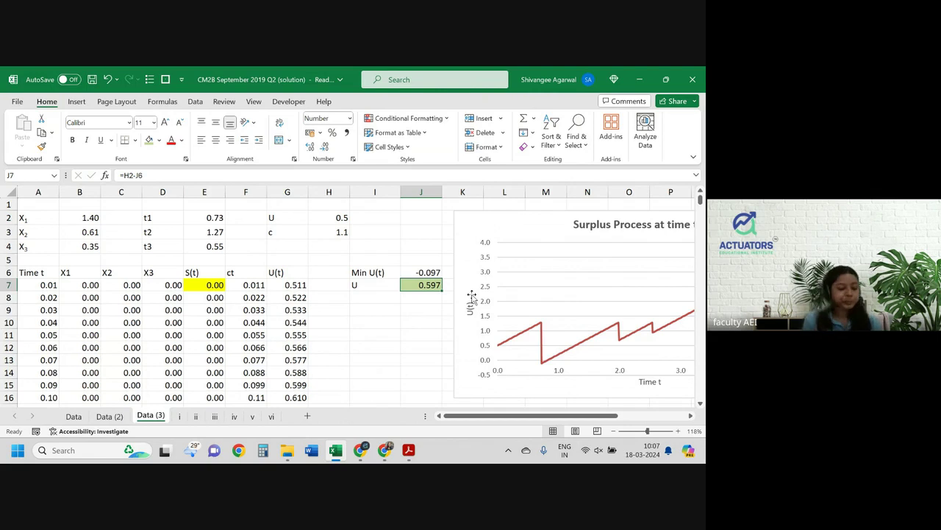
# Compare the question paper against J6's MIN formula and H2's U value in Excel
pyautogui.hotkey('alt', 'Tab')
pyautogui.scroll(-3, 395, 280)
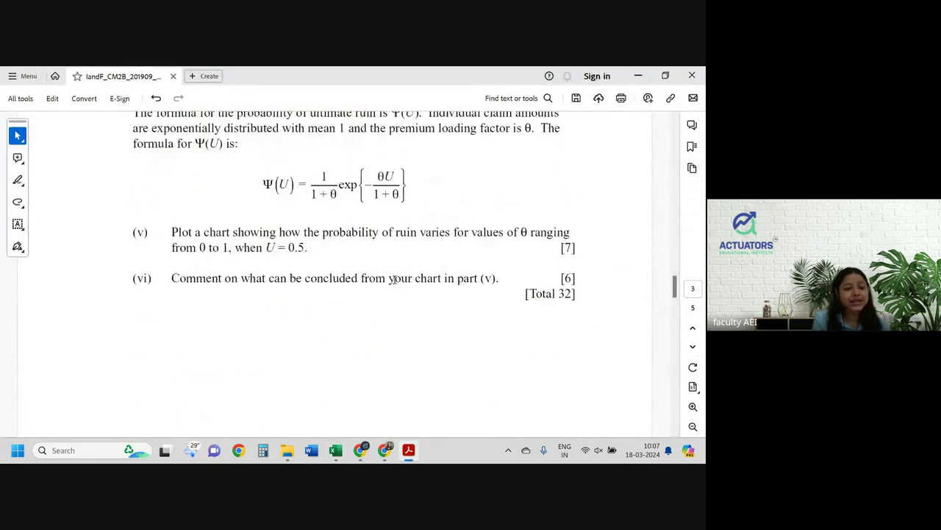
pyautogui.scroll(2, 189, 219)
pyautogui.click(197, 176)
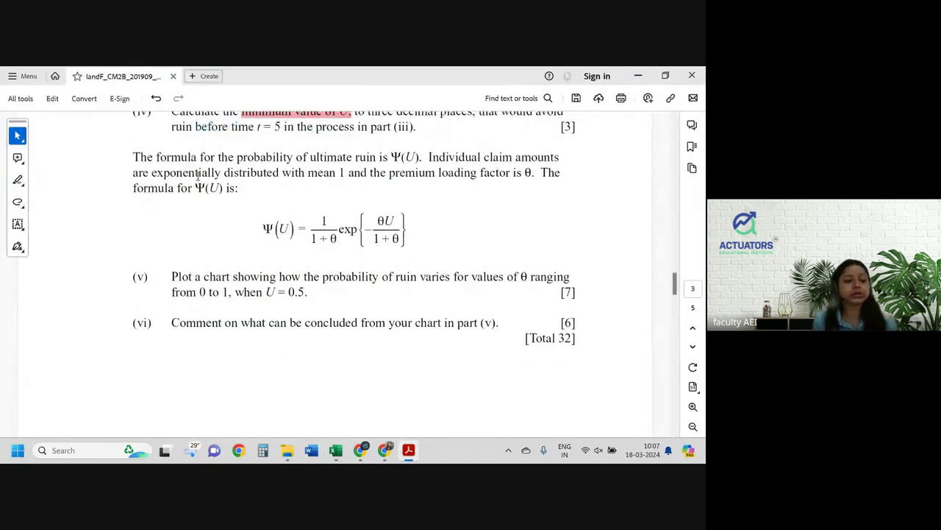
pyautogui.hotkey('alt', 'Tab')
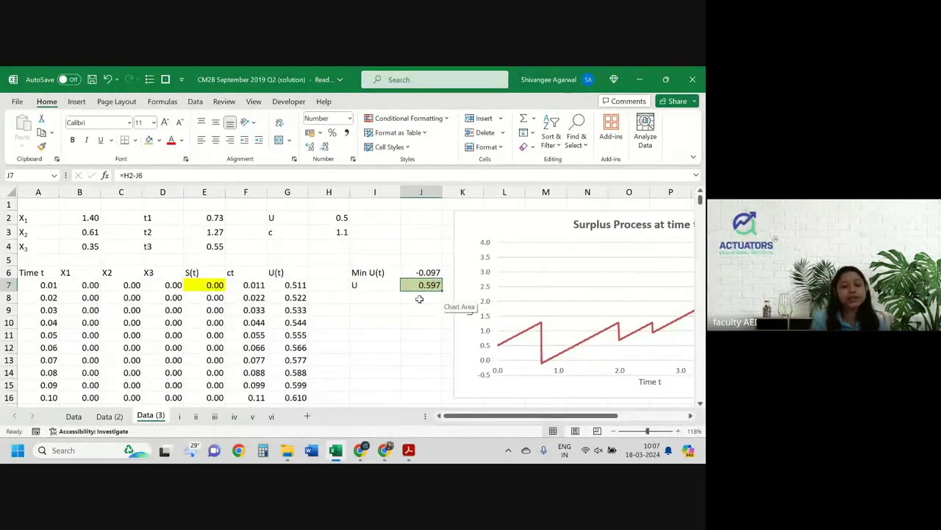
pyautogui.click(432, 271)
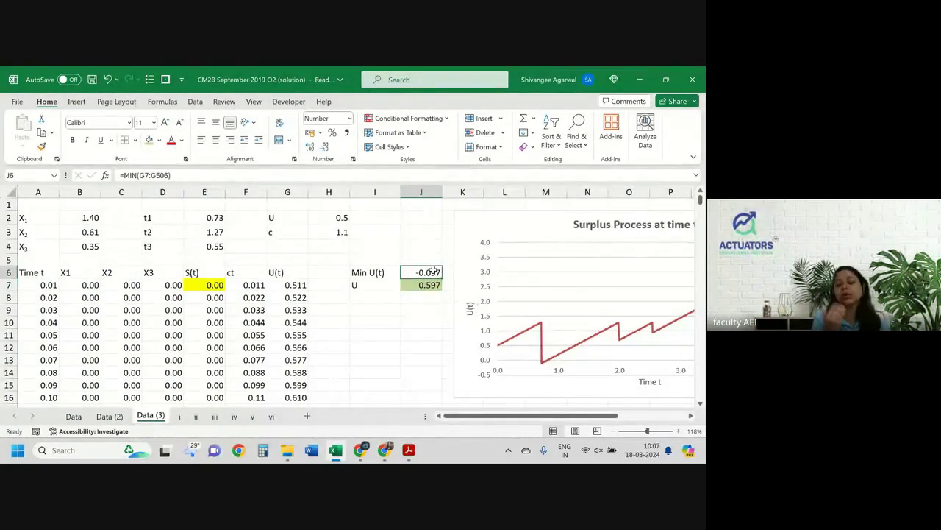
pyautogui.click(315, 214)
pyautogui.hotkey('alt', 'Tab')
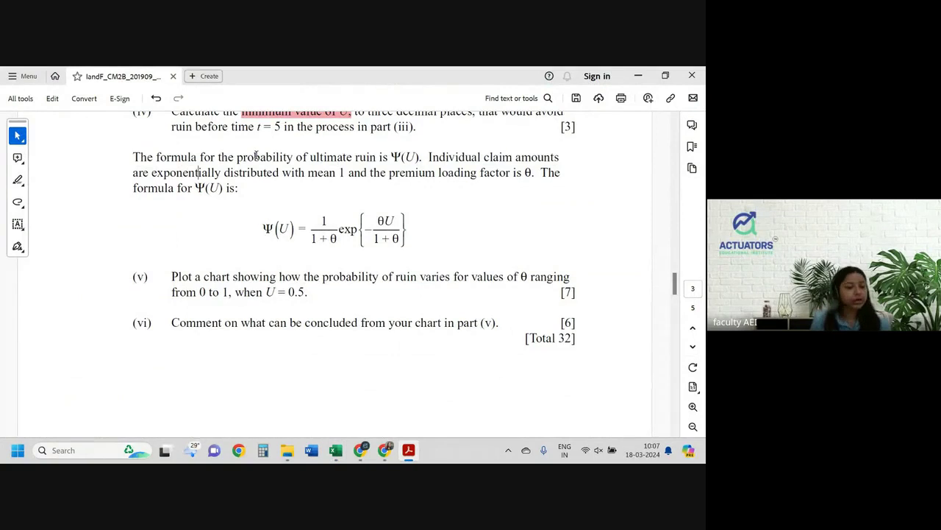
# Highlight 'ruin is Ψ(U).' and 'exponentially distributed with mean' in the question paper
pyautogui.moveTo(356, 156); pyautogui.dragTo(422, 158)
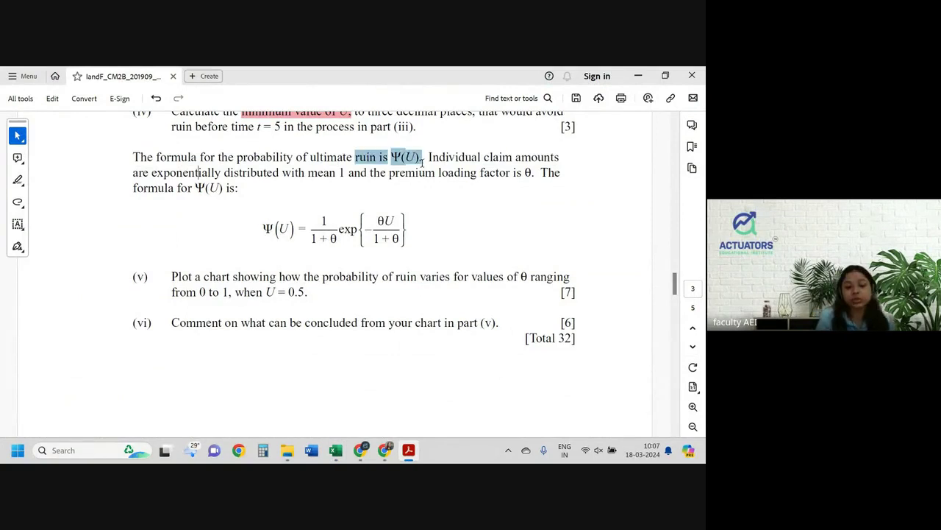
pyautogui.click(456, 179)
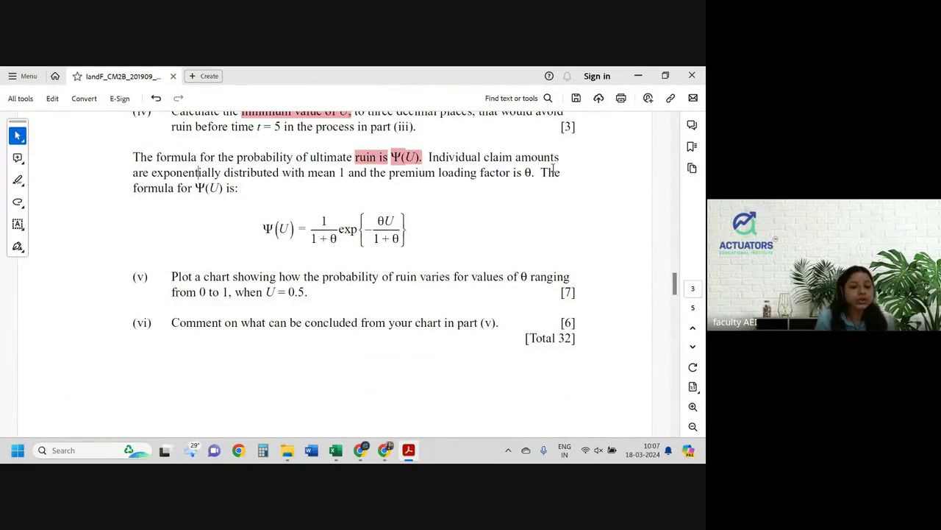
pyautogui.moveTo(150, 173); pyautogui.dragTo(531, 175)
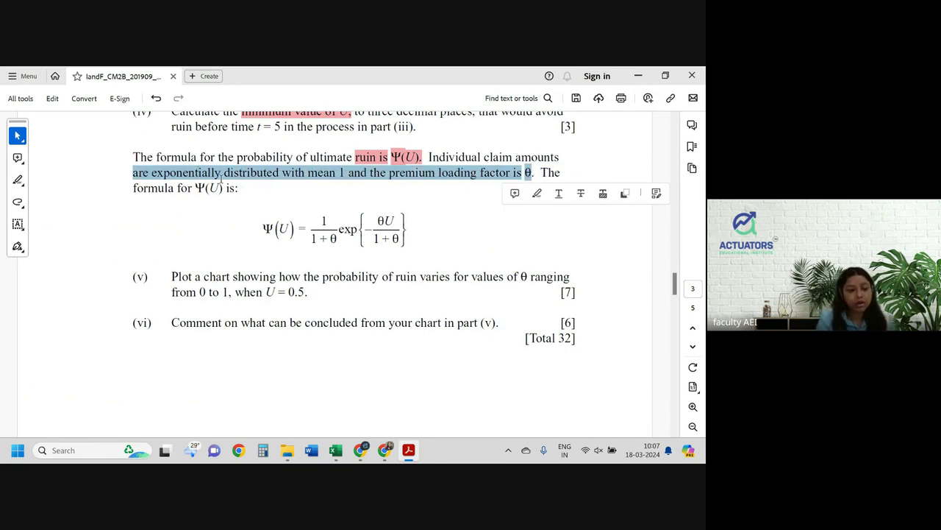
pyautogui.click(540, 170)
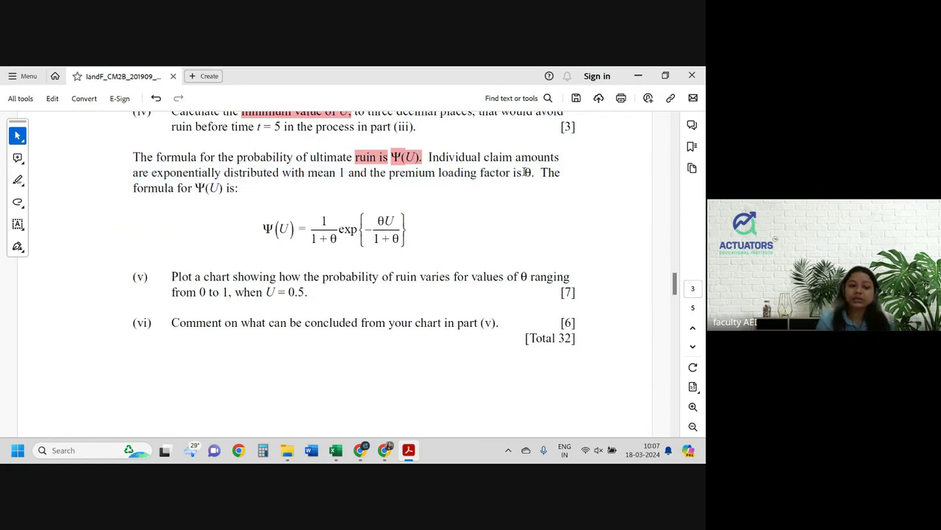
pyautogui.moveTo(153, 175); pyautogui.dragTo(342, 173)
pyautogui.click(376, 192)
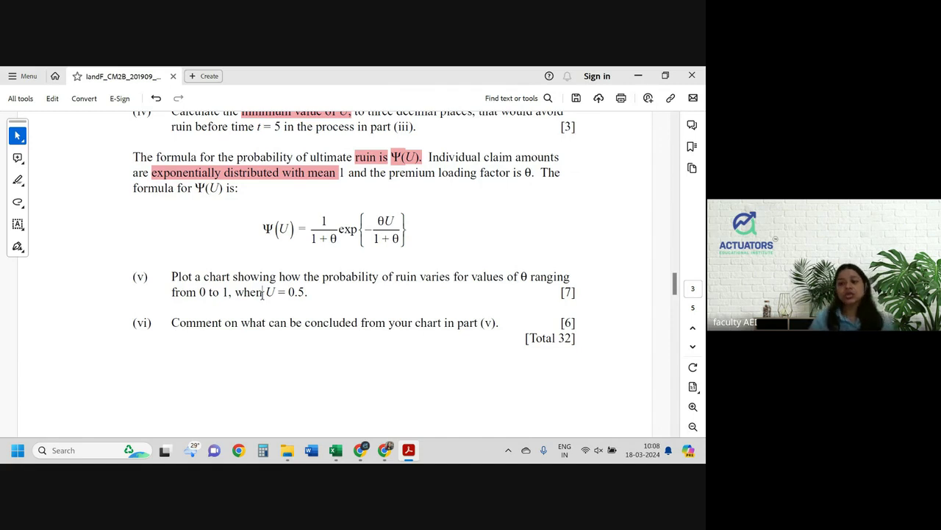
pyautogui.hotkey('alt', 'Tab')
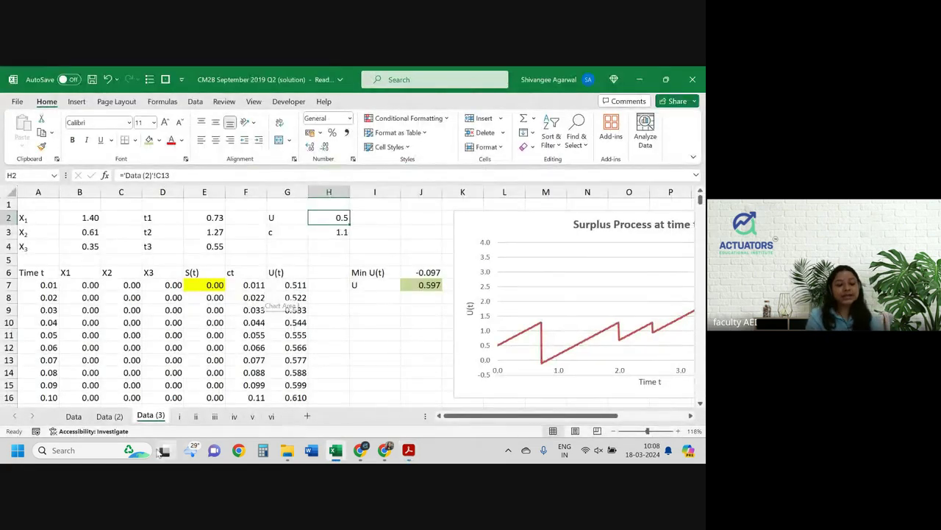
# Copy the θ column C6:C27 (0.00–1.00) from sheet v
pyautogui.moveTo(278, 443)
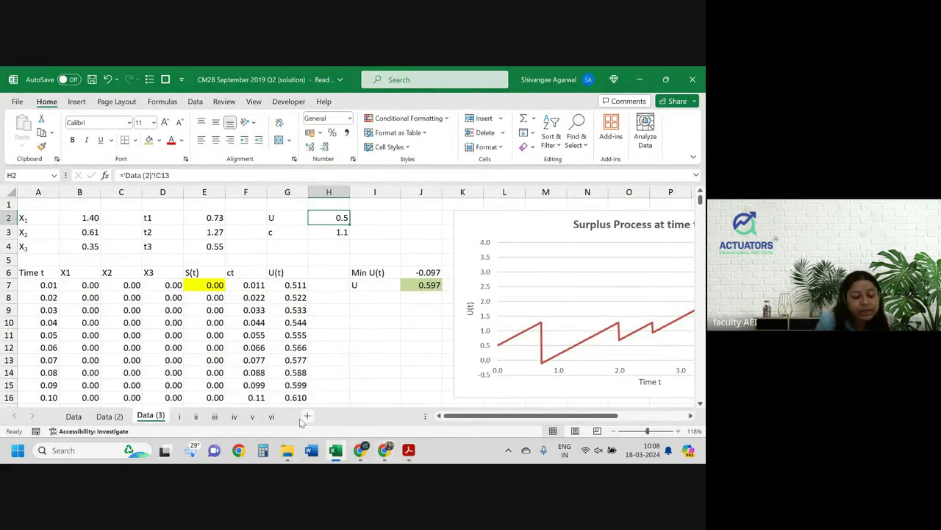
pyautogui.hotkey('alt', 'Tab')
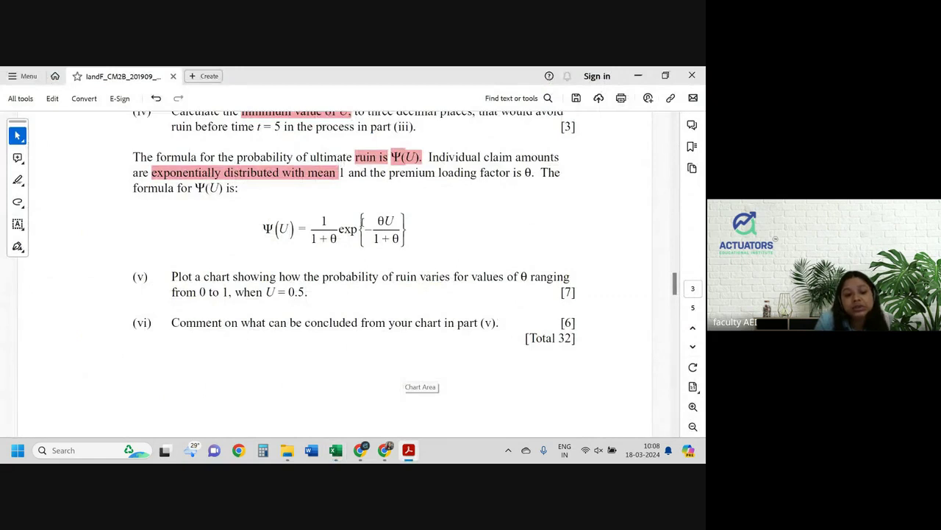
pyautogui.hotkey('alt', 'Tab')
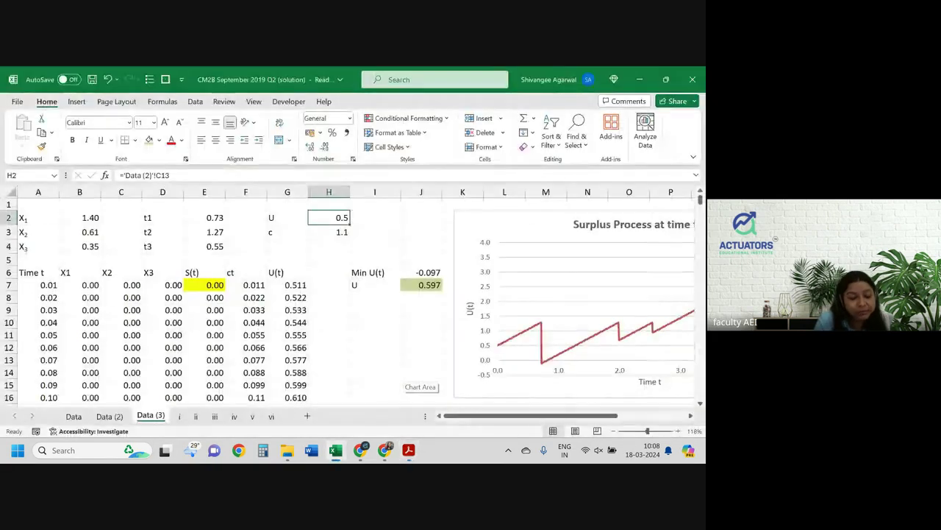
pyautogui.click(271, 416)
pyautogui.click(253, 416)
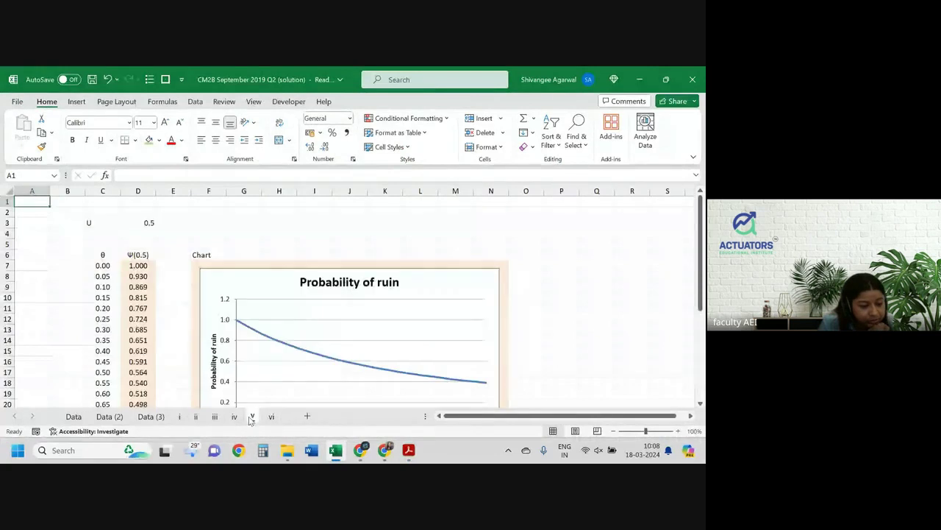
pyautogui.click(105, 271)
pyautogui.click(101, 254)
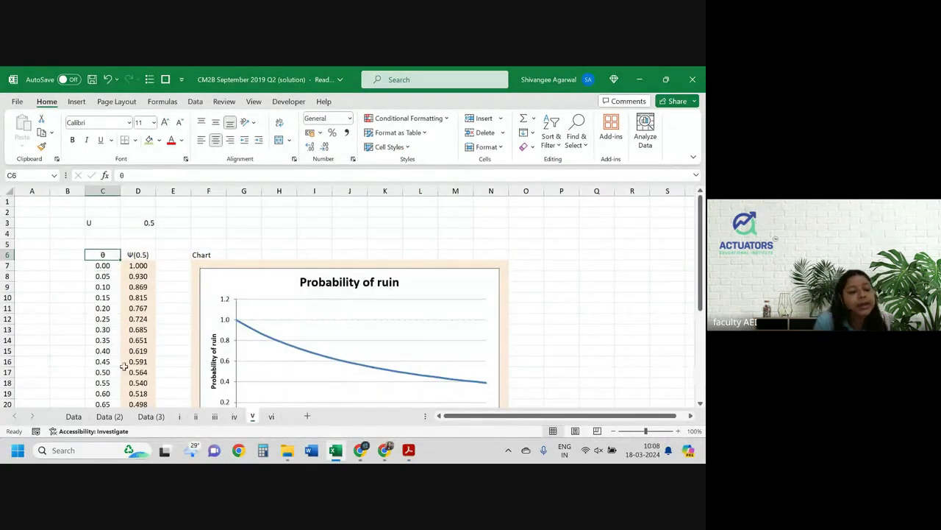
pyautogui.hotkey('ctrl', 'shift', 'Down')
pyautogui.hotkey('ctrl', 'c')
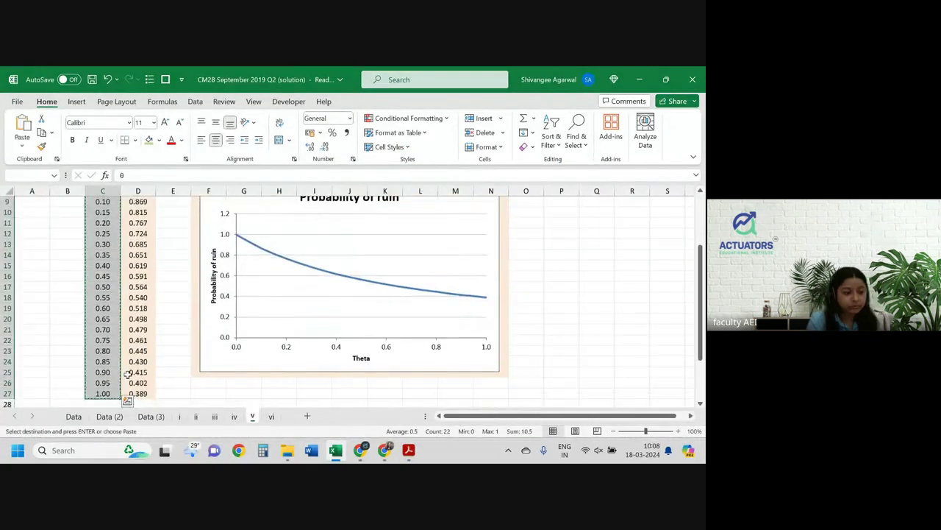
# Insert Sheet3, paste the θ values at B3 and add the heading 'Psi(0.5)' in C3
pyautogui.click(307, 417)
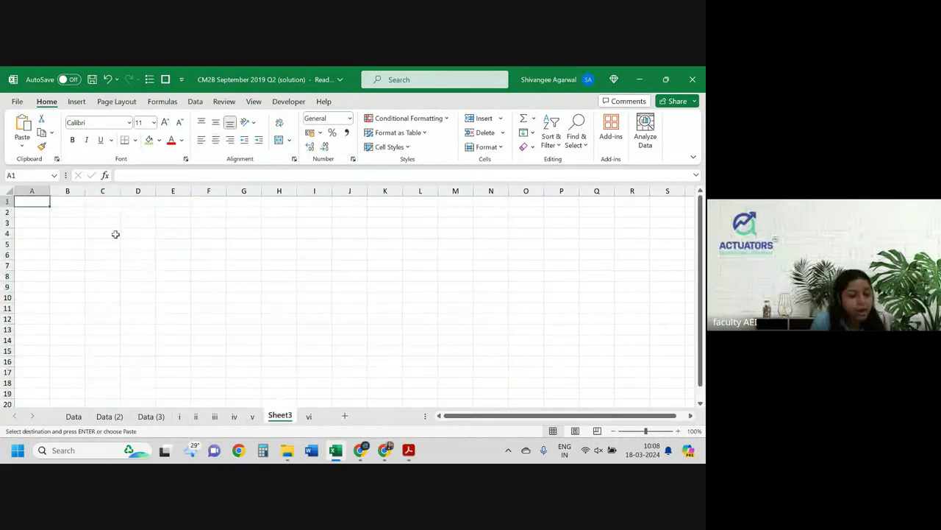
pyautogui.click(82, 222)
pyautogui.hotkey('ctrl', 'v')
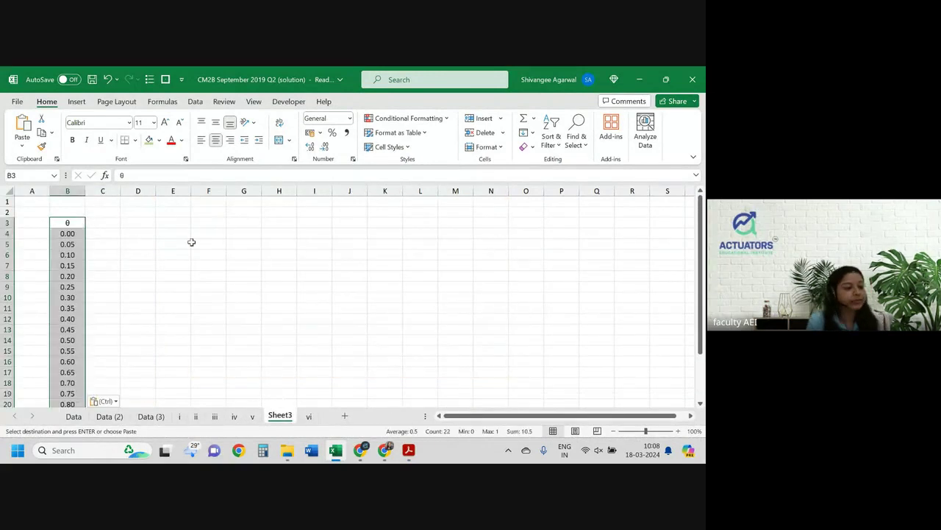
pyautogui.scroll(3, 191, 242)
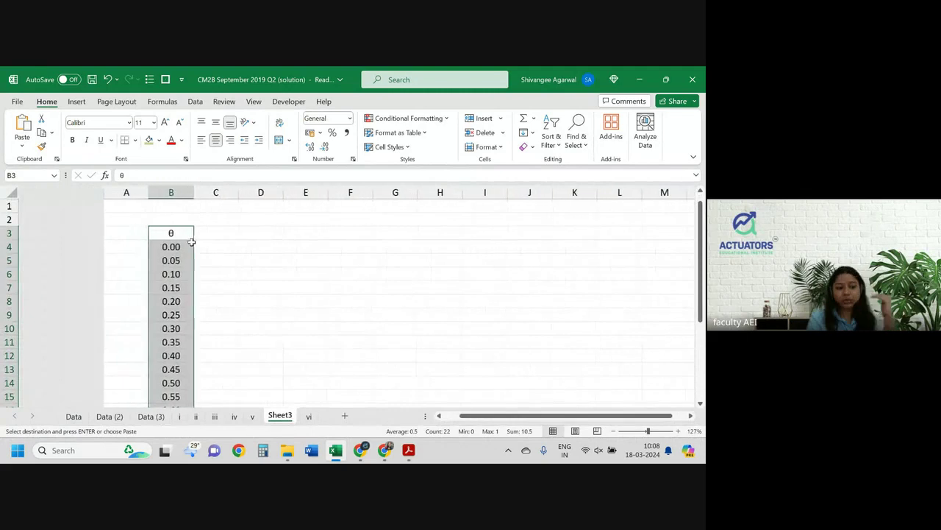
pyautogui.click(191, 243)
pyautogui.click(121, 236)
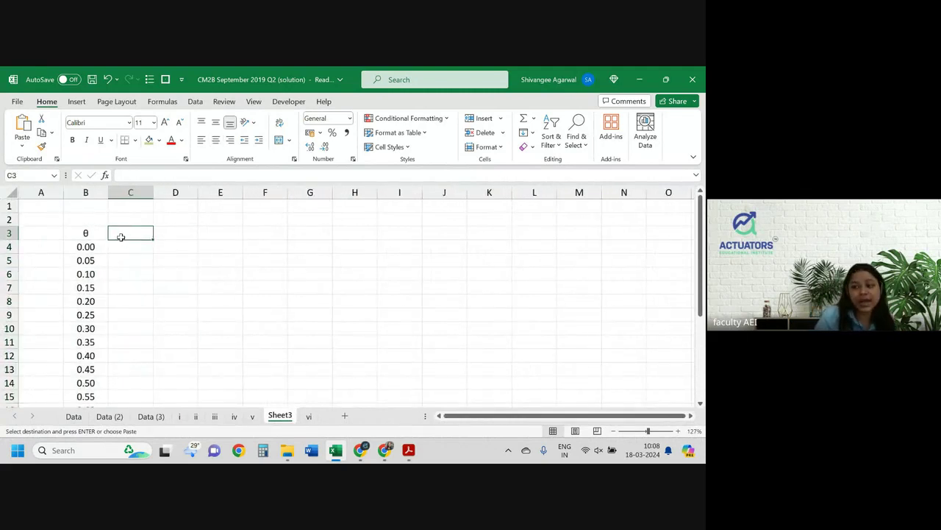
pyautogui.write('PSi(0.5')
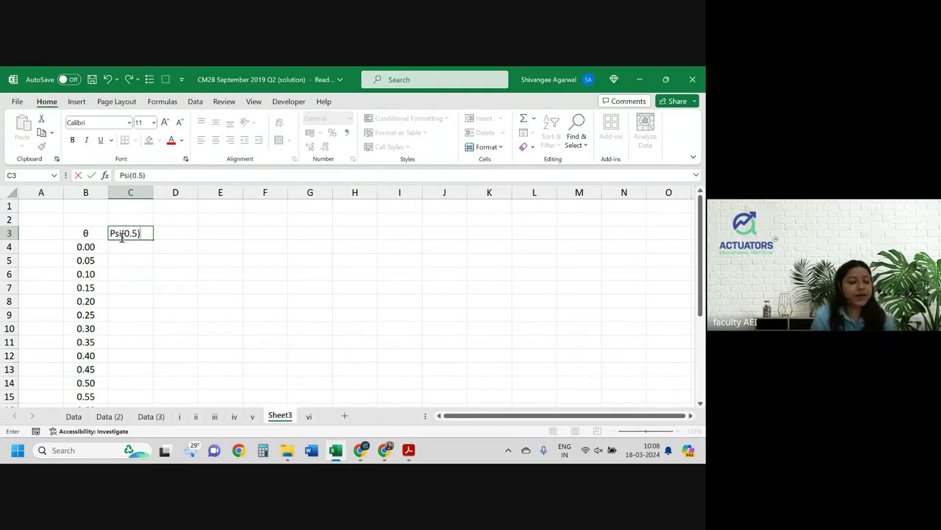
pyautogui.press('Return')
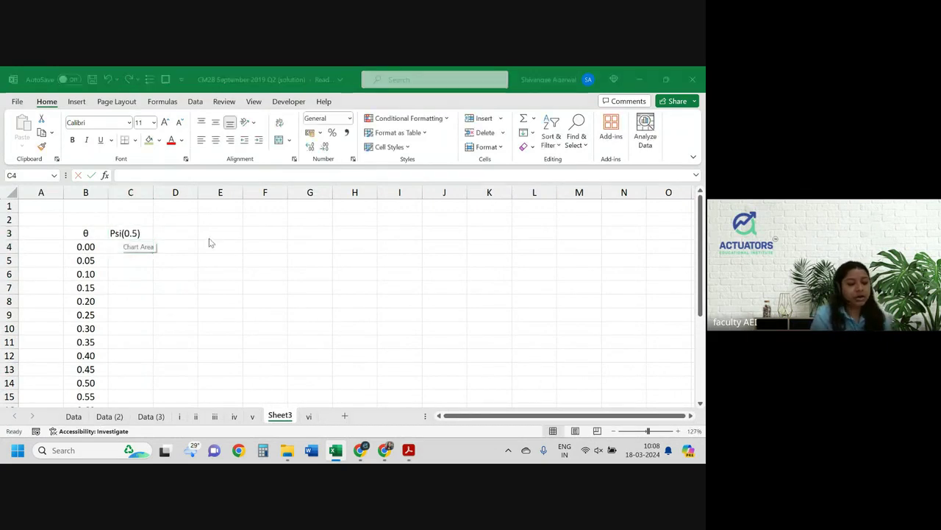
pyautogui.hotkey('alt', 'Tab')
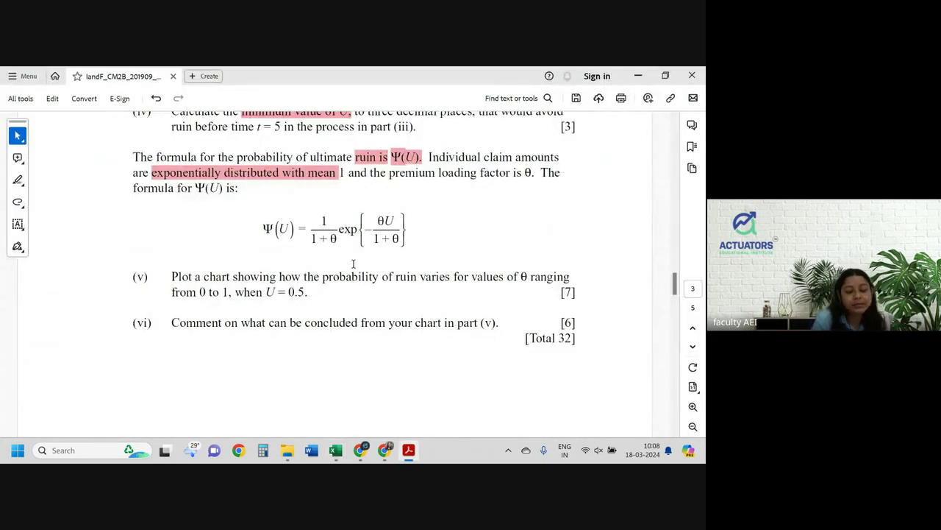
# Begin C4's formula as =1/(1+B4)*EXP(-B4*, checking its form against the PDF
pyautogui.hotkey('alt', 'Tab')
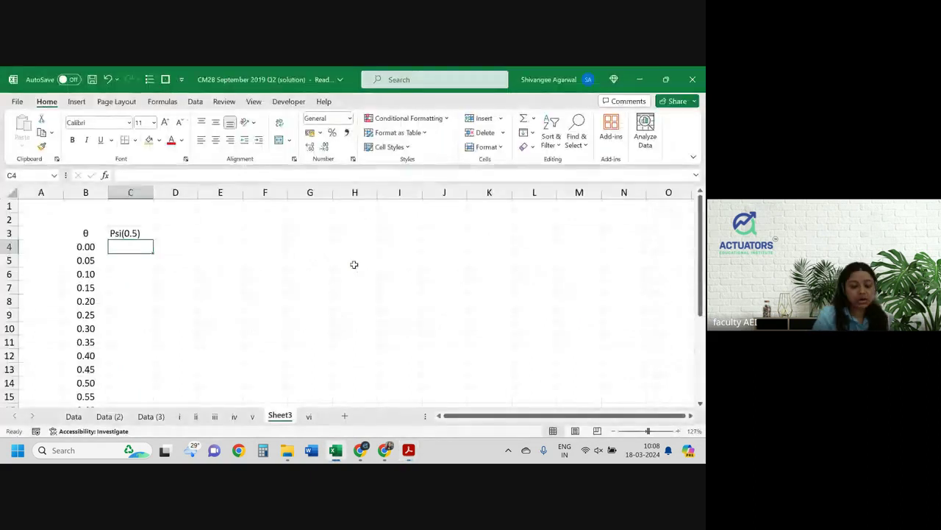
pyautogui.write('=1/(')
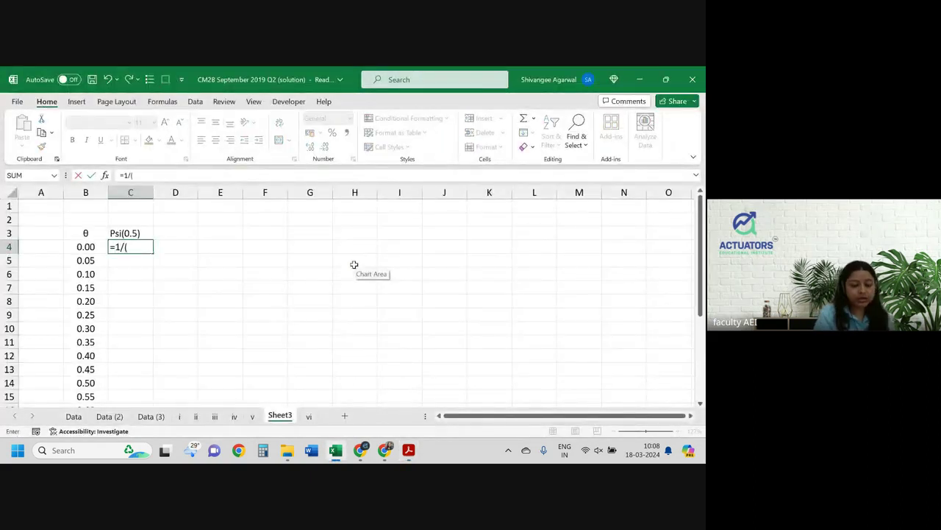
pyautogui.write('1+')
pyautogui.press('Left')
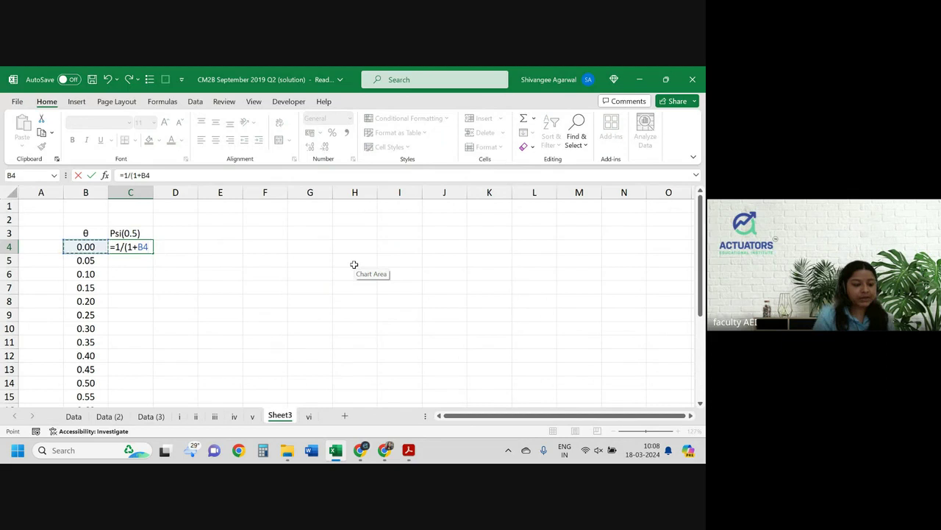
pyautogui.hotkey('alt', 'Tab')
pyautogui.hotkey('alt', 'Tab')
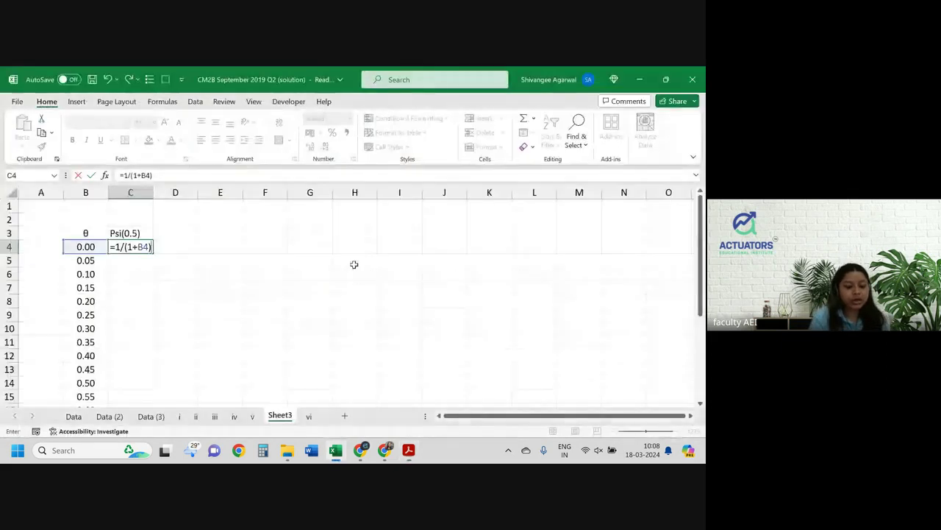
pyautogui.write(')*exp(')
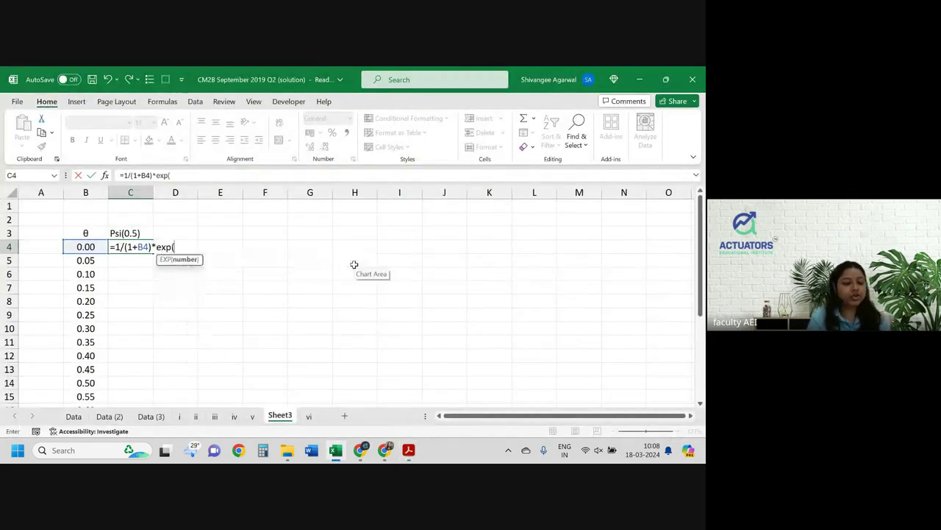
pyautogui.hotkey('alt', 'Tab')
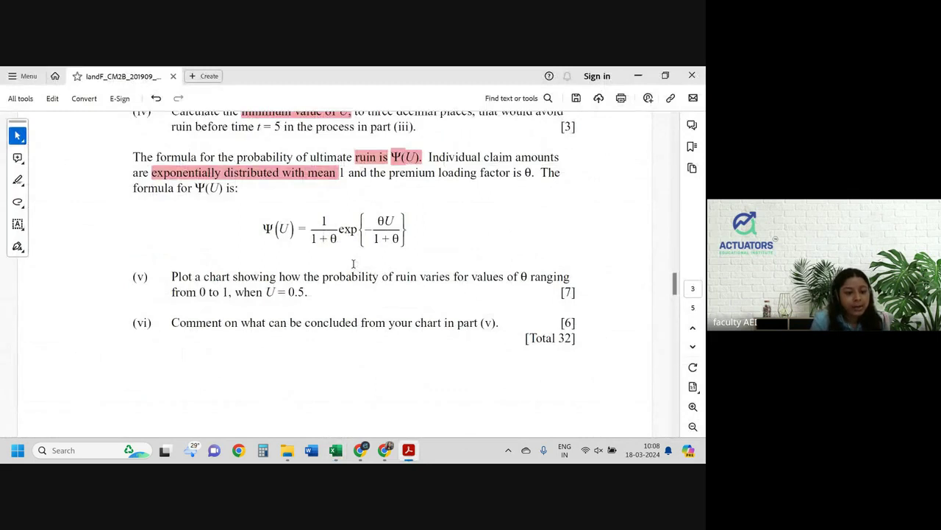
pyautogui.hotkey('alt', 'Tab')
pyautogui.write('-')
pyautogui.press('Left')
pyautogui.write('*')
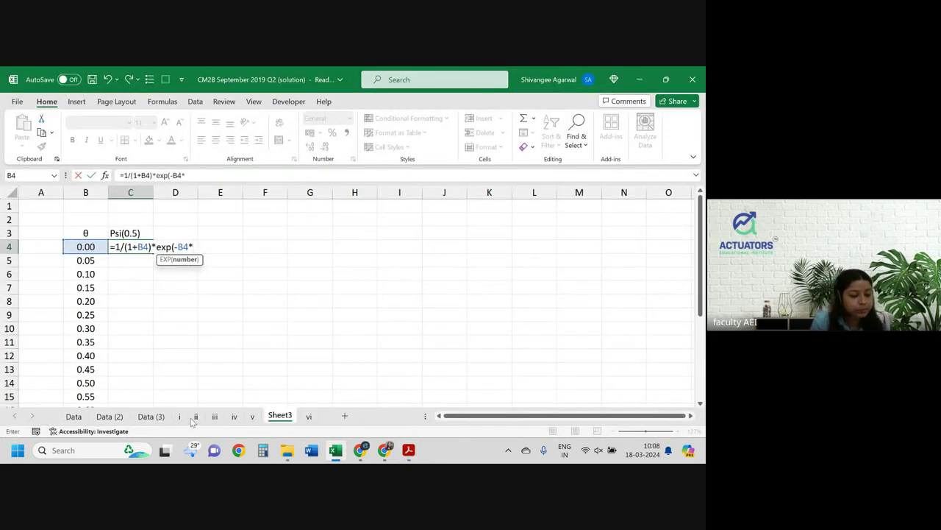
# Look for the U value on sheets iii, iv, Data (3) and vi, then delete the stray references
pyautogui.click(215, 416)
pyautogui.hotkey('ctrl', 'pagedown')
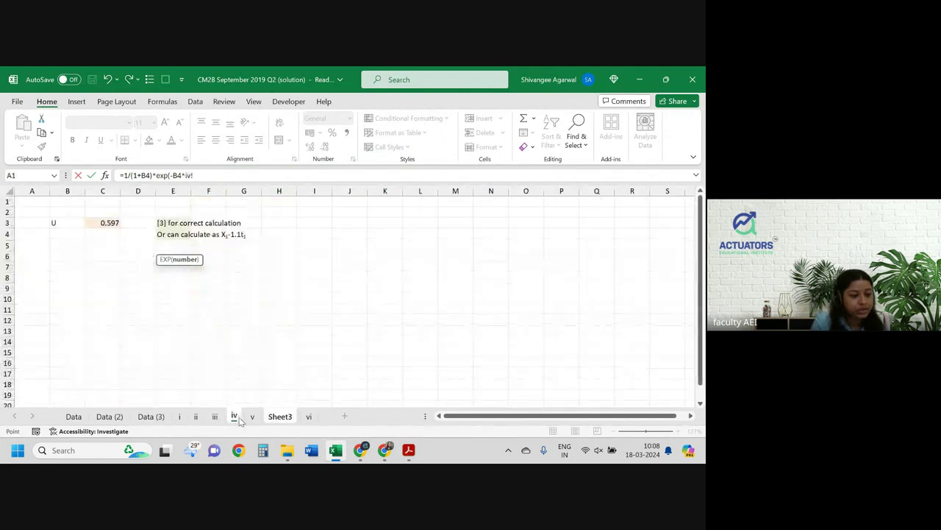
pyautogui.click(213, 417)
pyautogui.scroll(19, 302, 250)
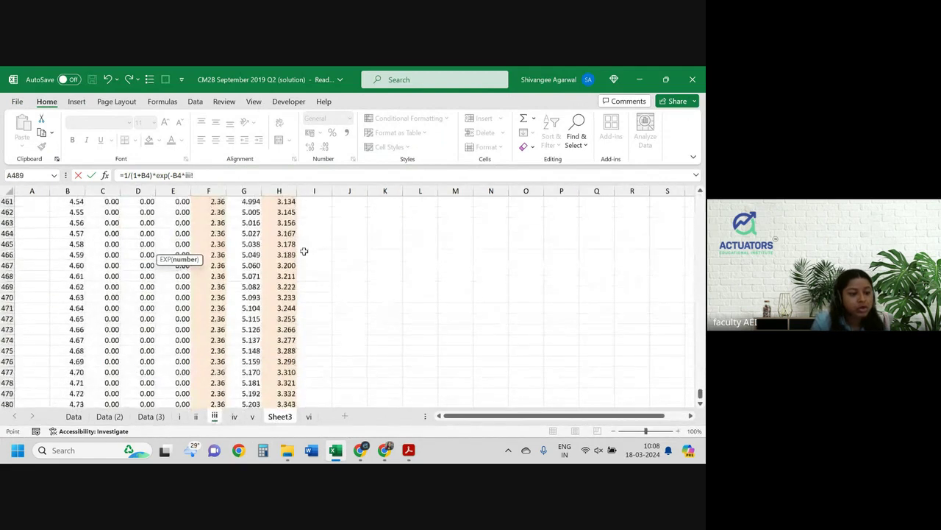
pyautogui.click(163, 416)
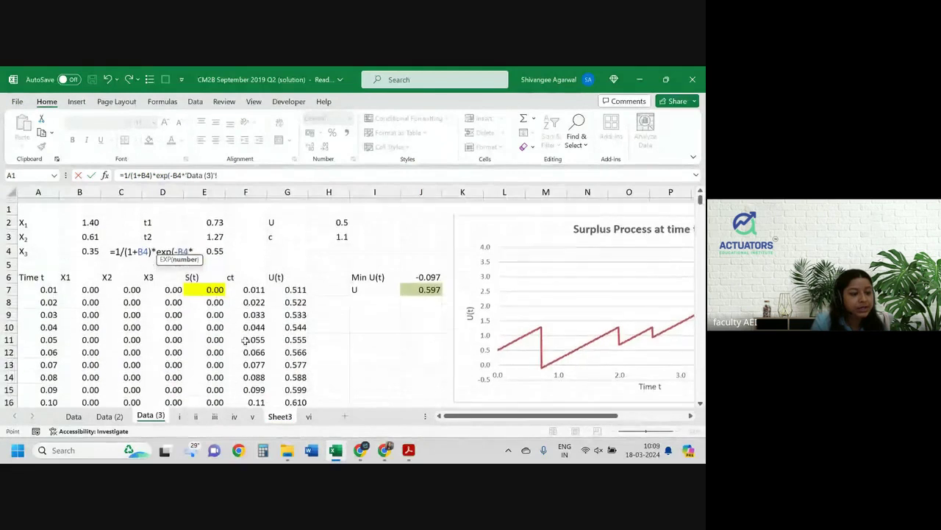
pyautogui.click(340, 217)
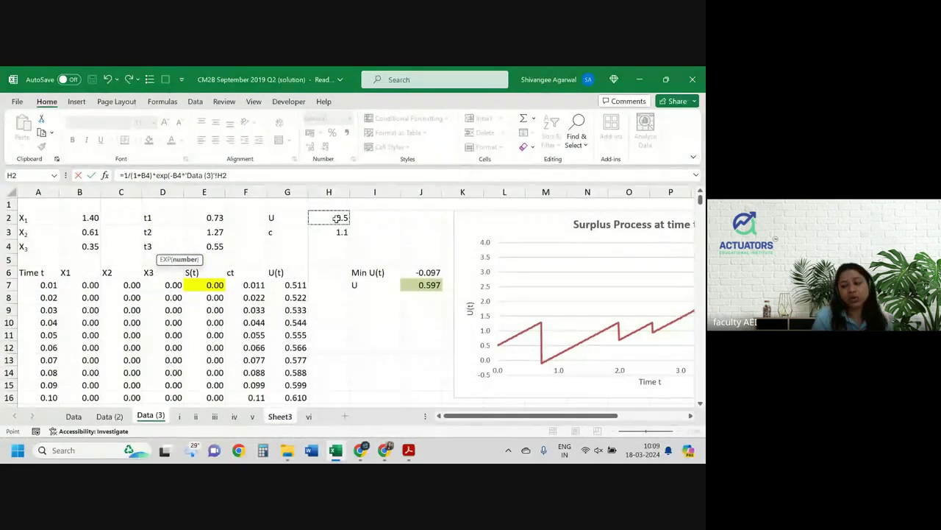
pyautogui.press('BackSpace')
pyautogui.press('BackSpace')
pyautogui.press('BackSpace')
pyautogui.press('BackSpace')
pyautogui.press('BackSpace')
pyautogui.press('BackSpace')
pyautogui.press('BackSpace')
pyautogui.press('BackSpace')
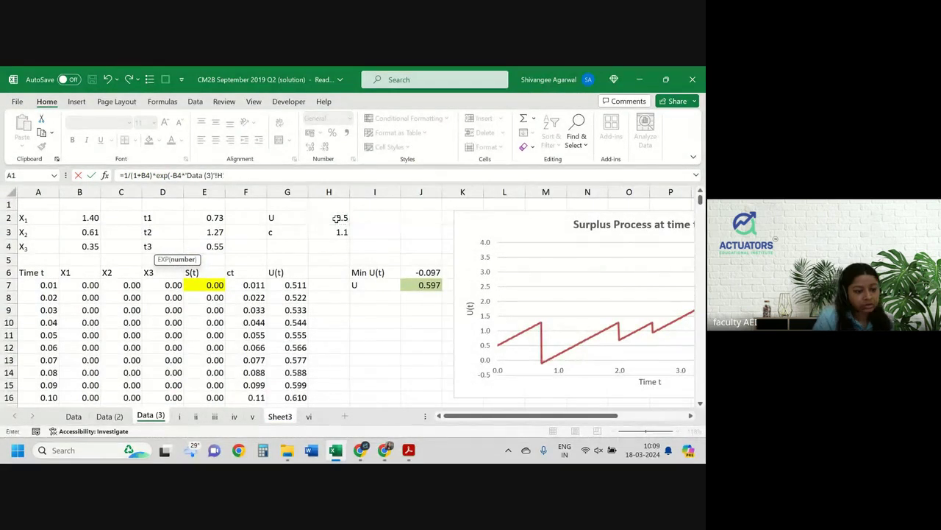
pyautogui.press('BackSpace')
pyautogui.press('BackSpace')
pyautogui.press('BackSpace')
pyautogui.press('BackSpace')
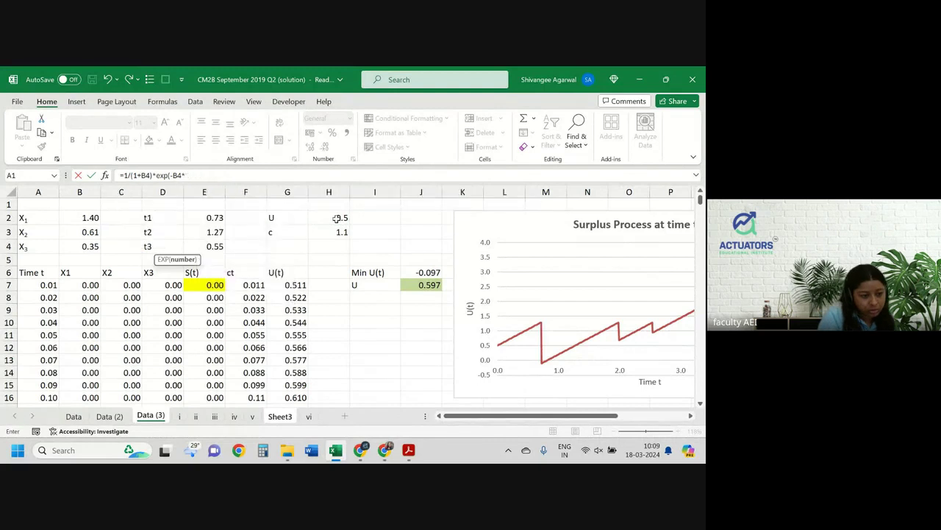
pyautogui.click(309, 416)
pyautogui.click(284, 417)
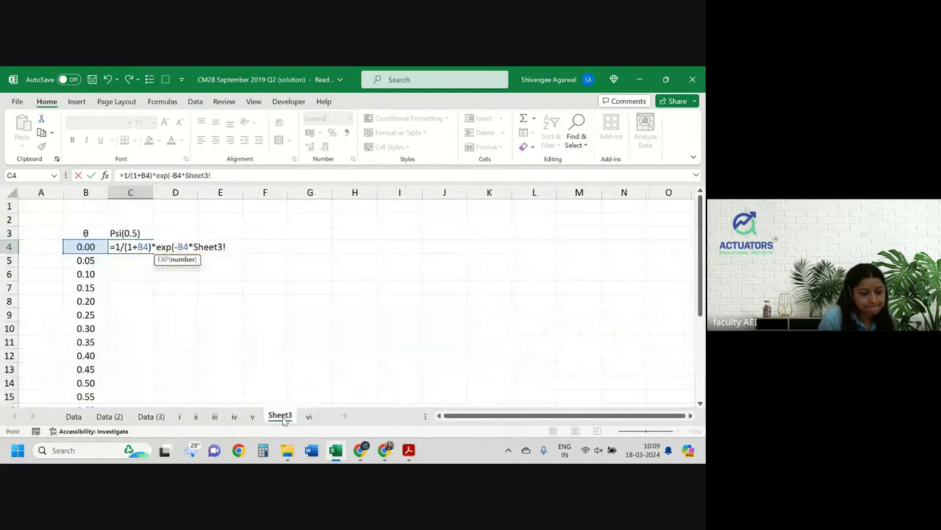
pyautogui.press('BackSpace')
pyautogui.press('BackSpace')
pyautogui.press('BackSpace')
pyautogui.press('BackSpace')
pyautogui.press('BackSpace')
pyautogui.press('BackSpace')
pyautogui.press('BackSpace')
pyautogui.press('BackSpace')
pyautogui.press('BackSpace')
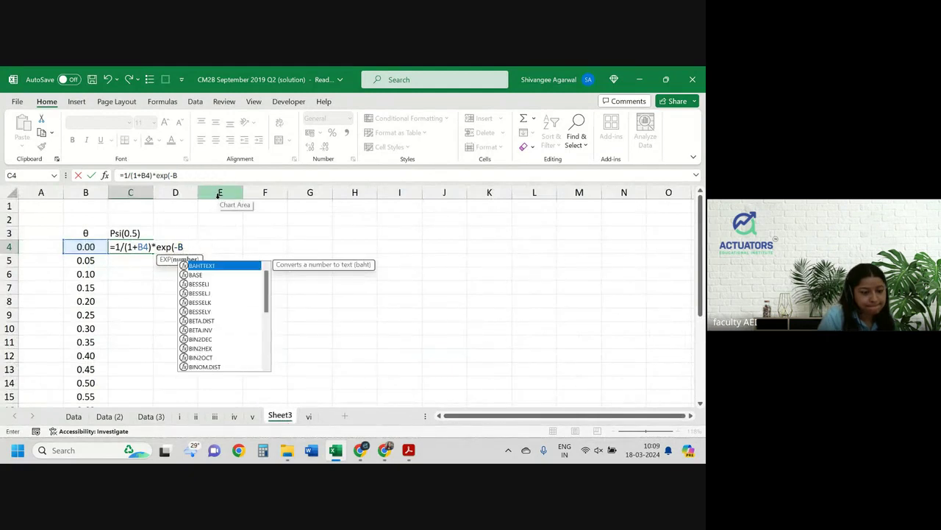
pyautogui.press('BackSpace')
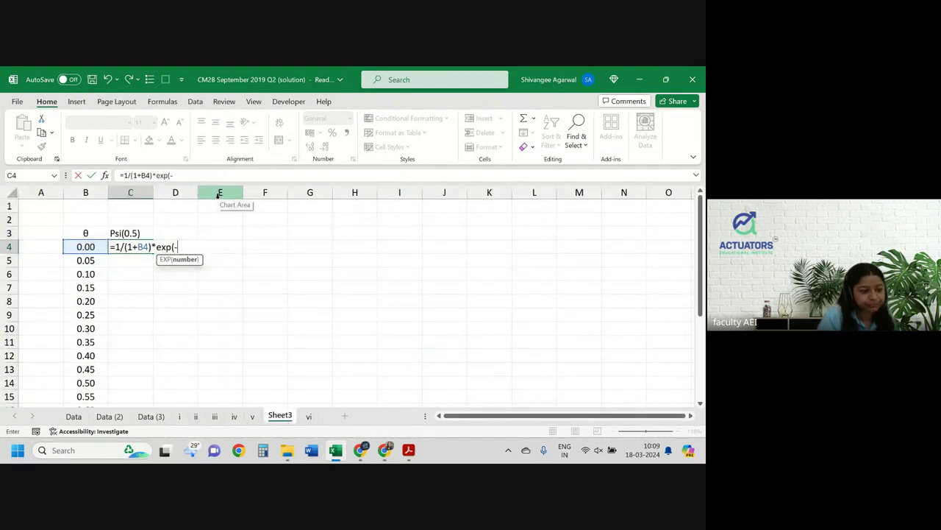
# Finish the exponent as B4*C1/(1+B4) and enter the formula, giving 1 for θ = 0.00
pyautogui.click(77, 247)
pyautogui.write('*')
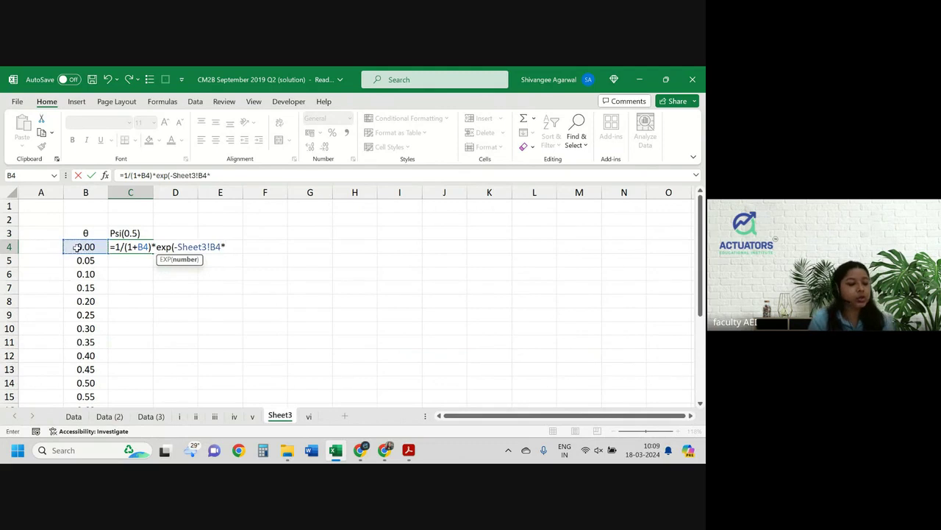
pyautogui.click(133, 206)
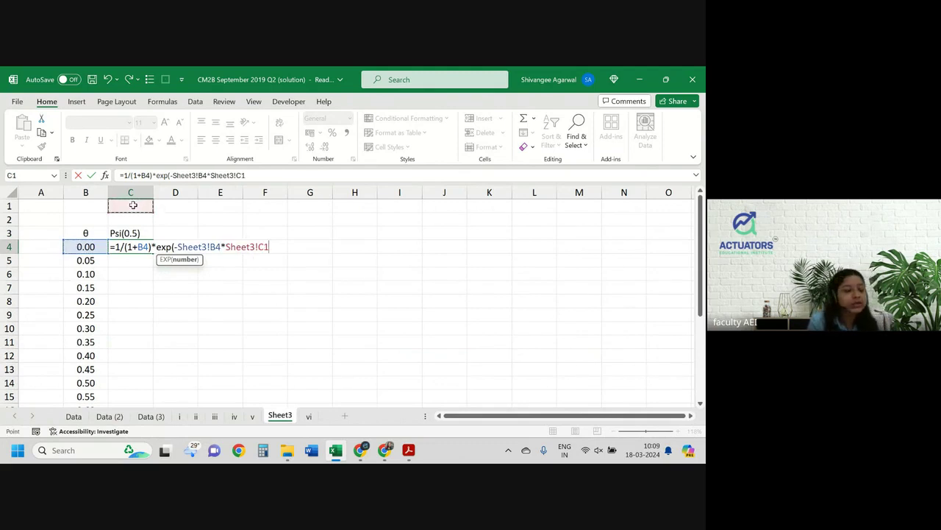
pyautogui.write('/')
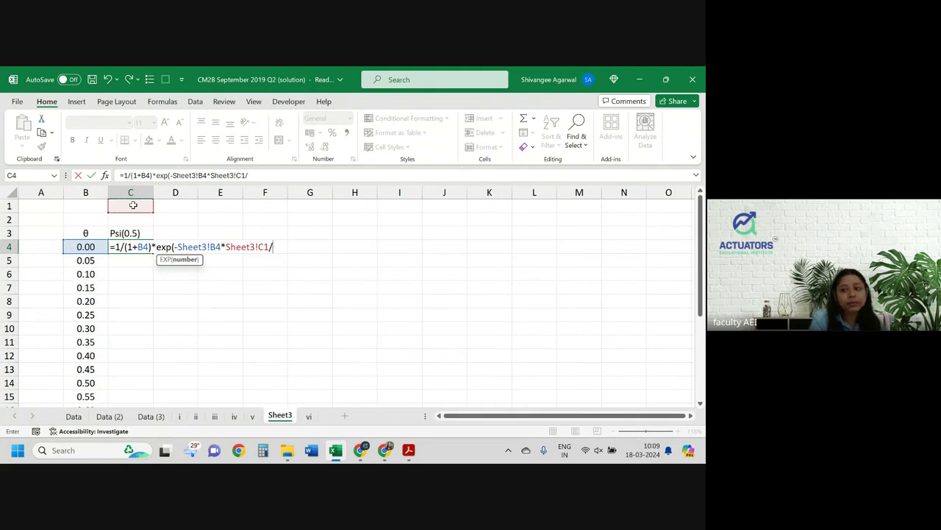
pyautogui.hotkey('alt', 'Tab')
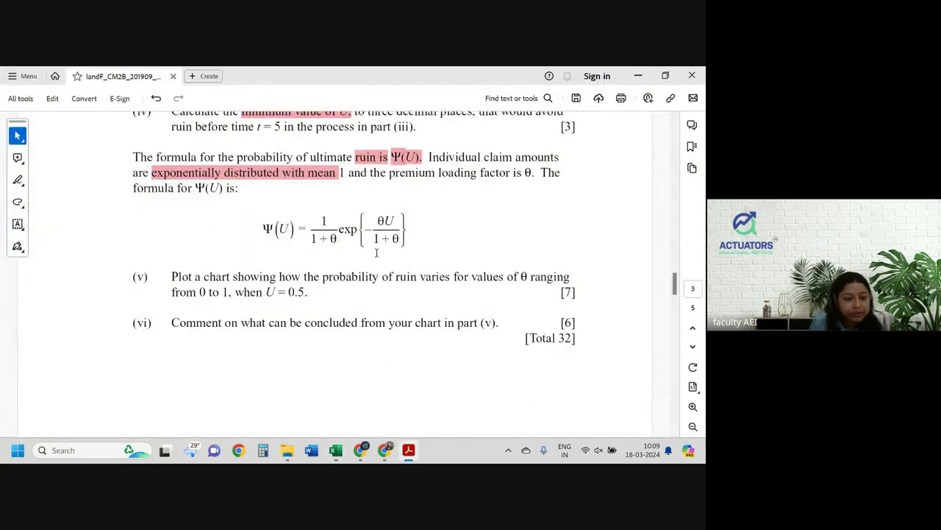
pyautogui.hotkey('alt', 'Tab')
pyautogui.write('(1')
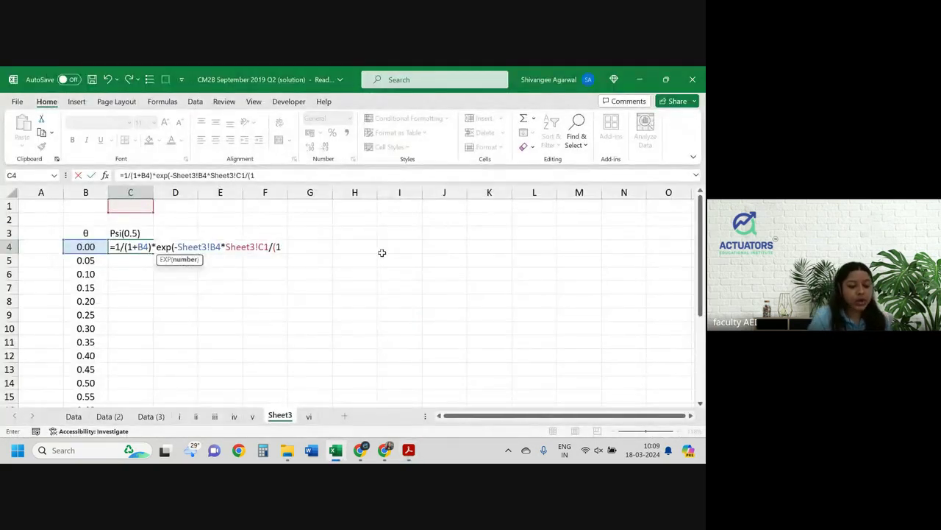
pyautogui.write('+')
pyautogui.press('Left')
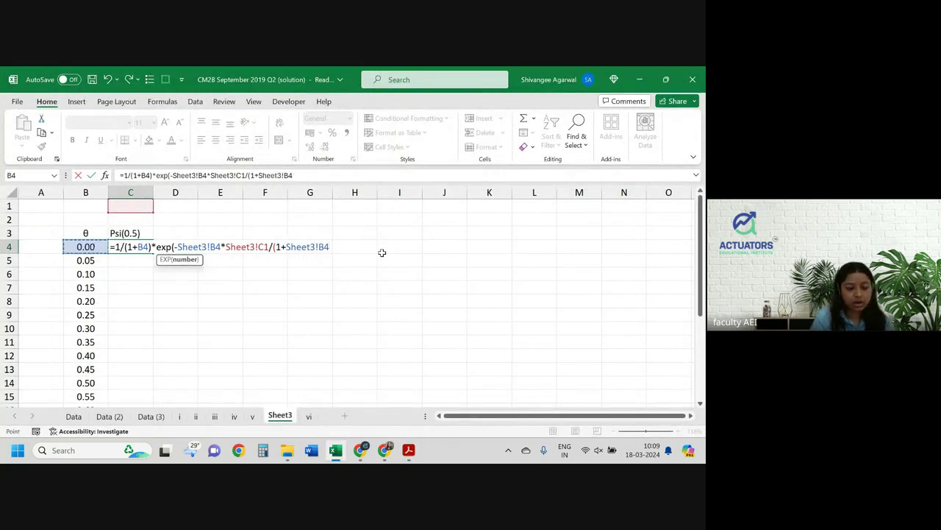
pyautogui.write('))')
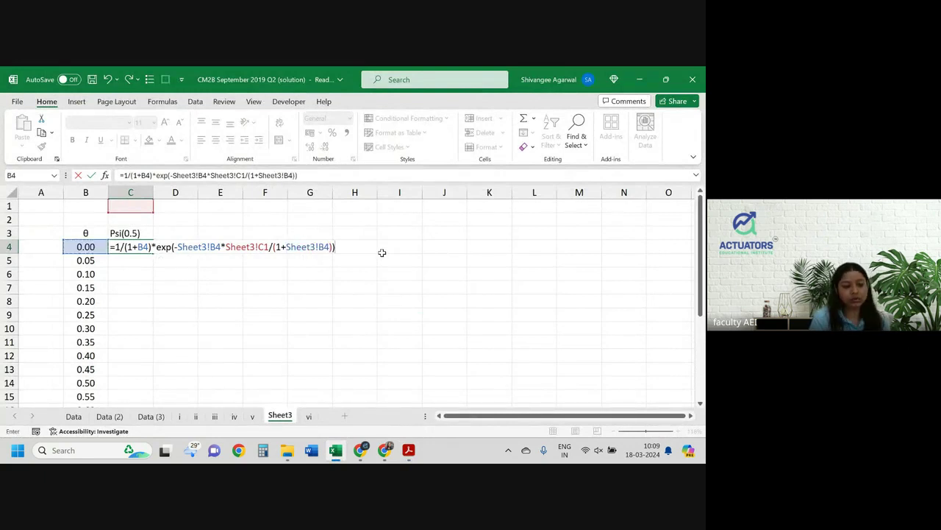
pyautogui.press('Return')
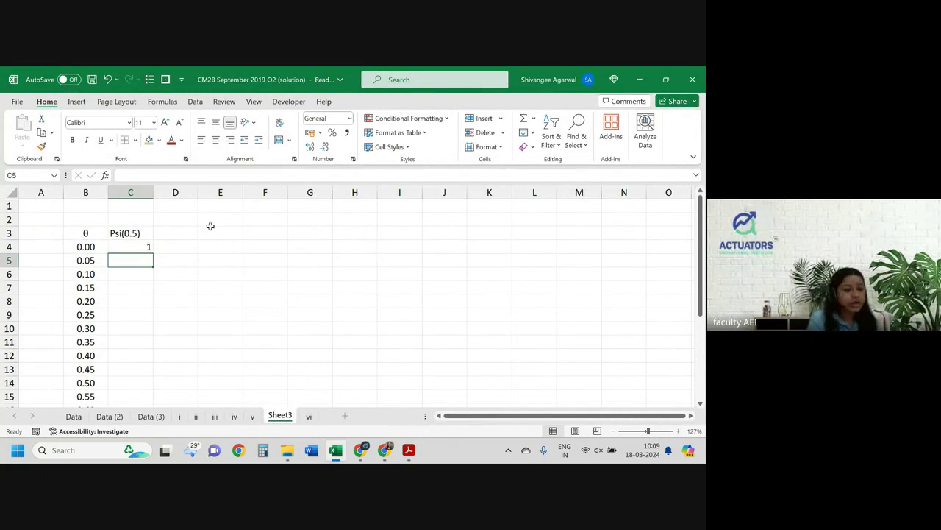
# Enter U as the label in B1 and 0.5 as its value in C1
pyautogui.click(149, 246)
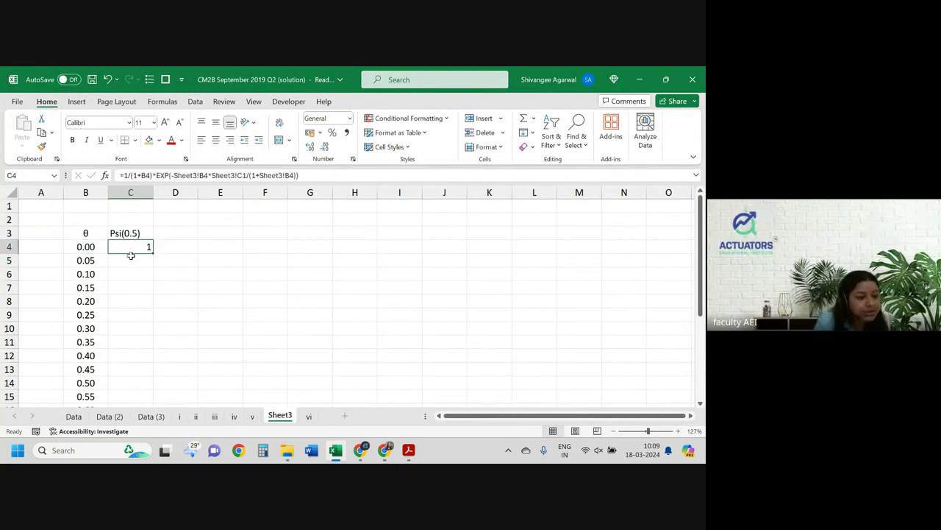
pyautogui.click(116, 206)
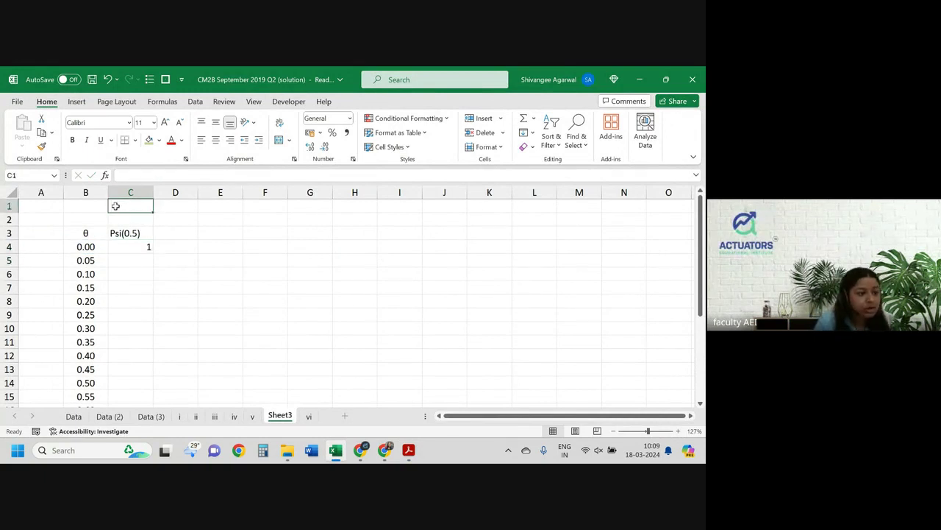
pyautogui.write('0.5')
pyautogui.press('Left')
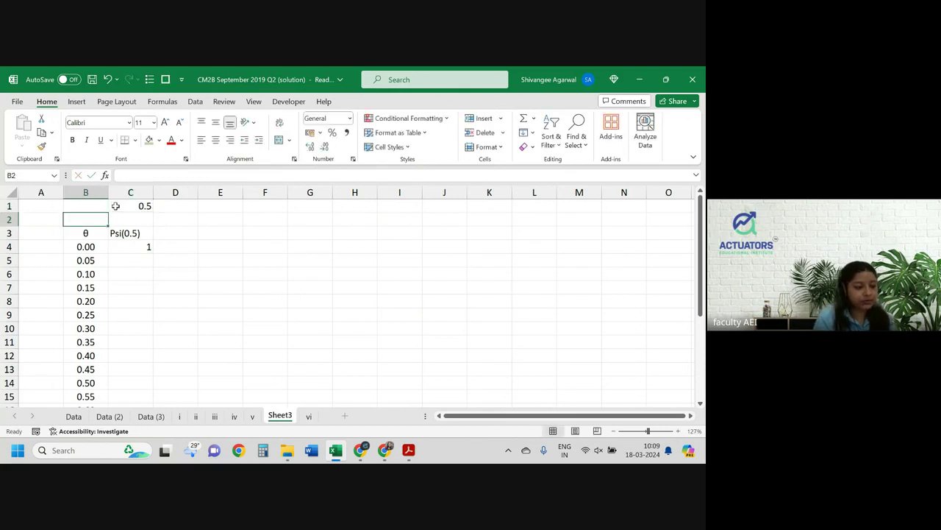
pyautogui.write('U')
pyautogui.press('Return')
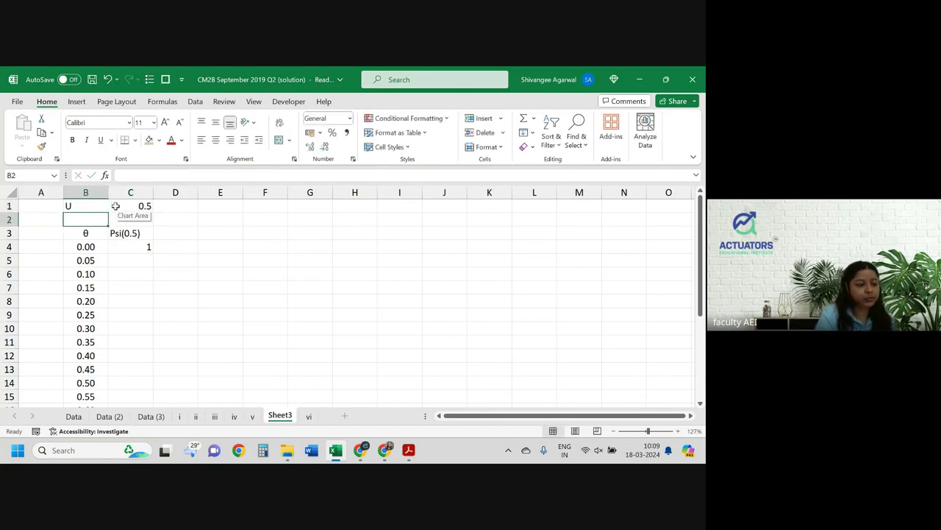
# Show C4 to three decimals, fill it down, and make its C1 reference absolute ($C$1)
pyautogui.click(141, 246)
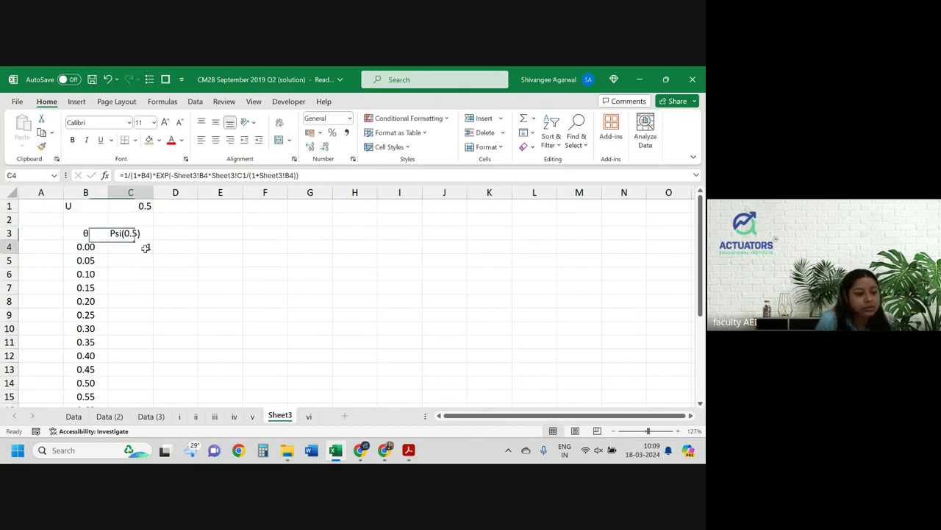
pyautogui.click(309, 147)
pyautogui.click(309, 147)
pyautogui.click(310, 146)
pyautogui.doubleClick(153, 253)
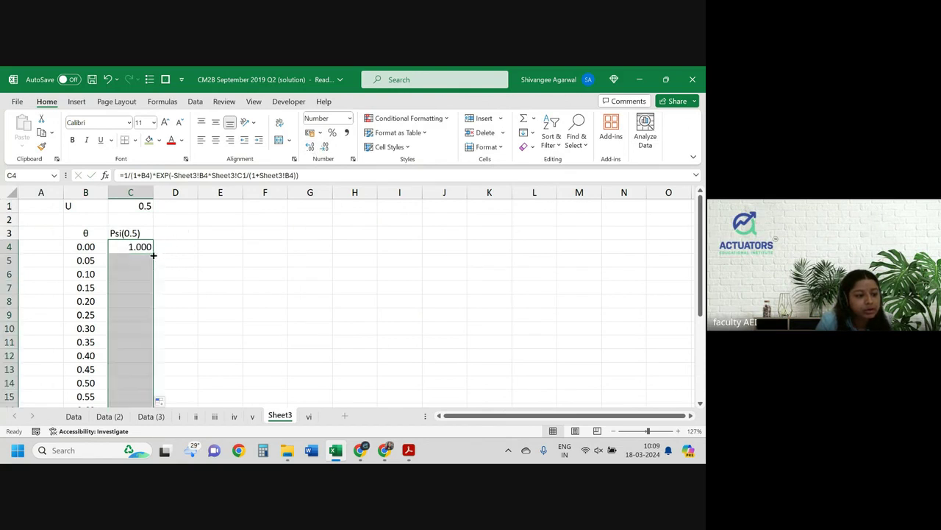
pyautogui.doubleClick(133, 245)
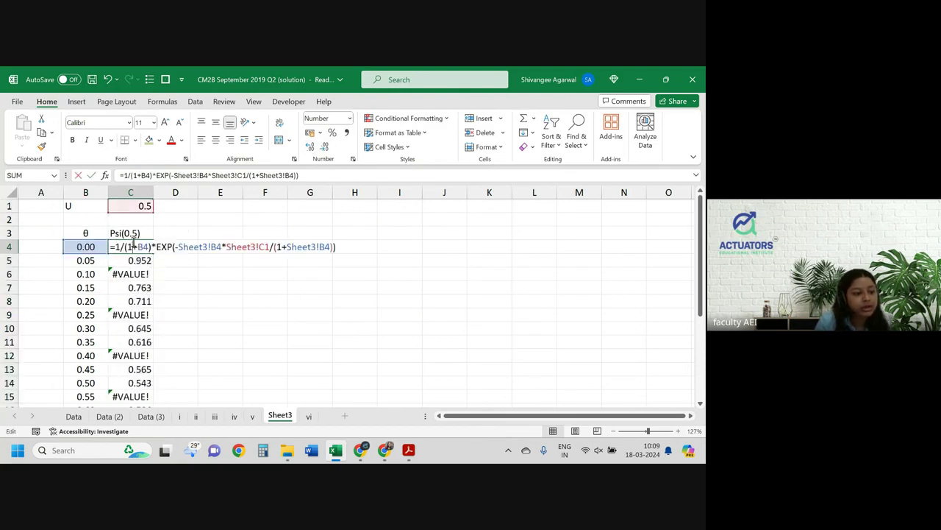
pyautogui.click(245, 247)
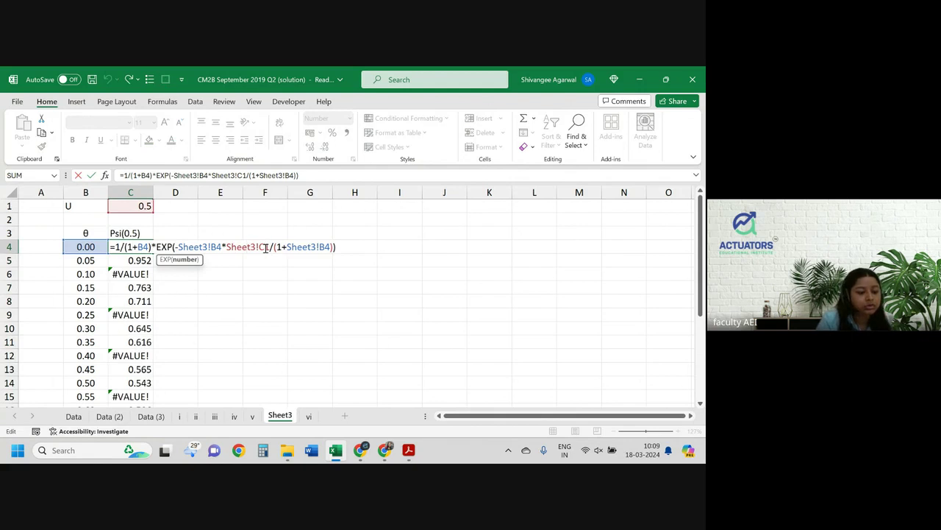
pyautogui.press('F4')
pyautogui.press('Return')
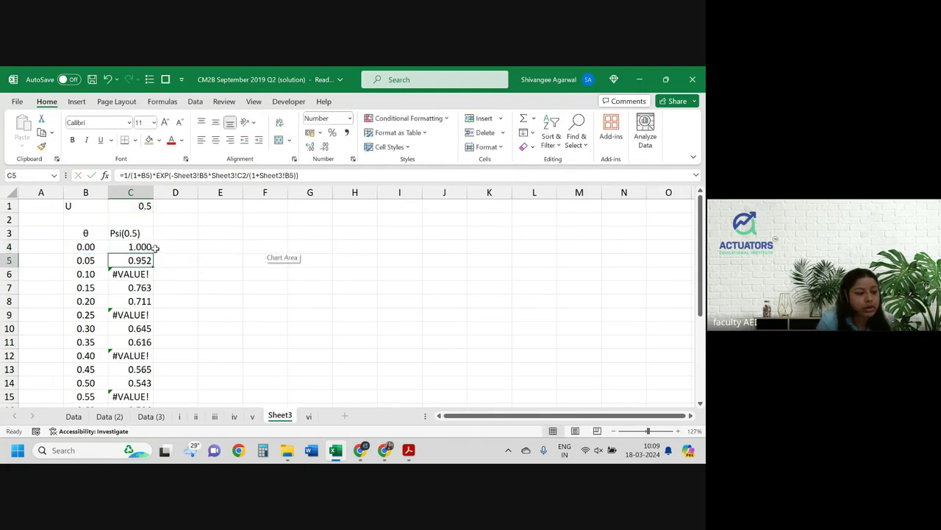
# Refill the corrected Psi(0.5) formula down to row 24 and select the θ/Psi table B3:C24
pyautogui.click(153, 249)
pyautogui.doubleClick(153, 253)
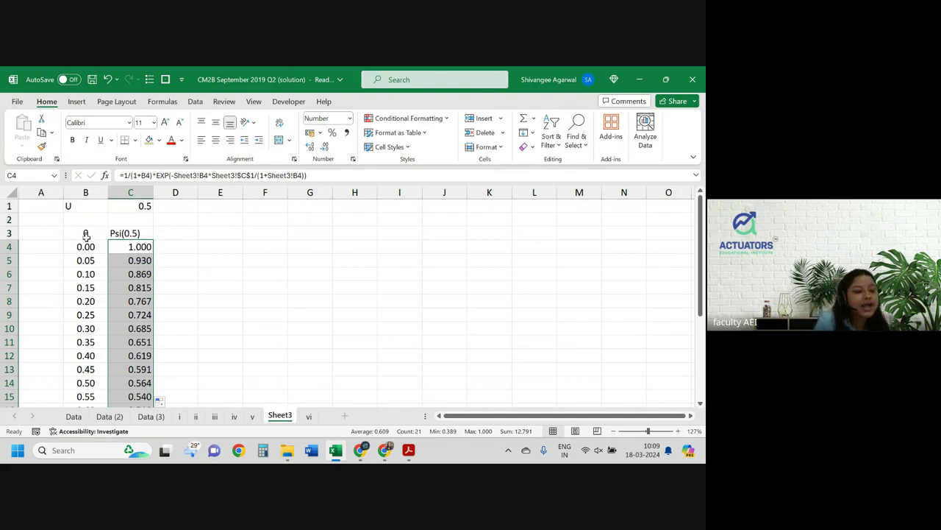
pyautogui.moveTo(85, 234); pyautogui.dragTo(135, 234)
pyautogui.hotkey('ctrl', 'shift', 'Down')
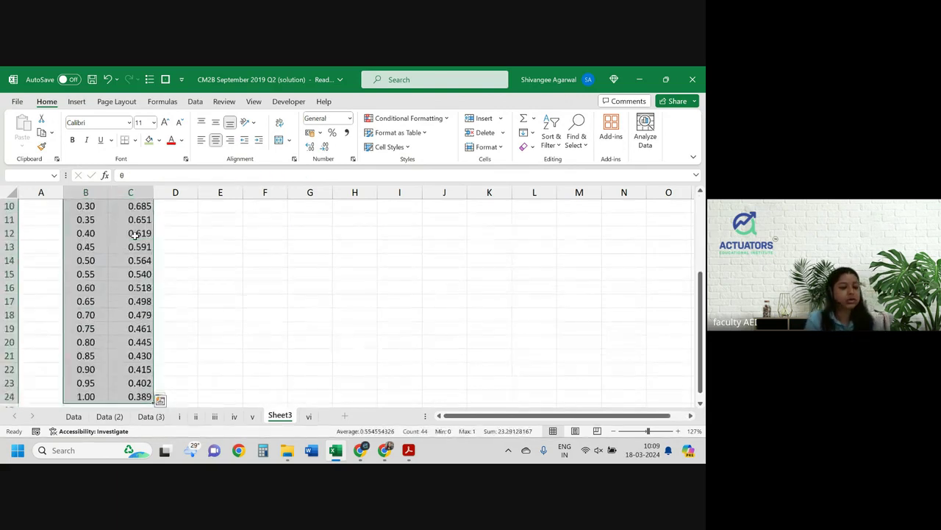
pyautogui.hotkey('alt', 'F1')
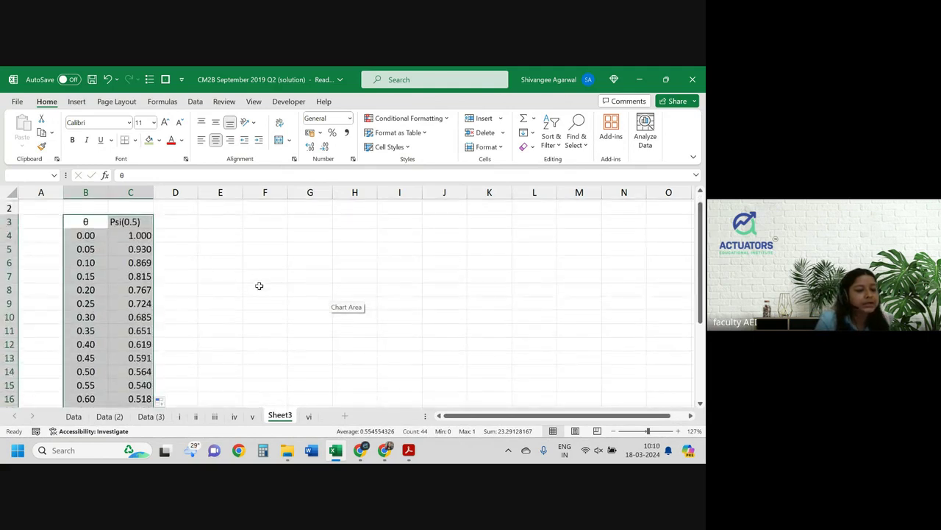
# Insert a basic 2-D line chart and remove the θ series from its data
pyautogui.click(77, 101)
pyautogui.click(222, 132)
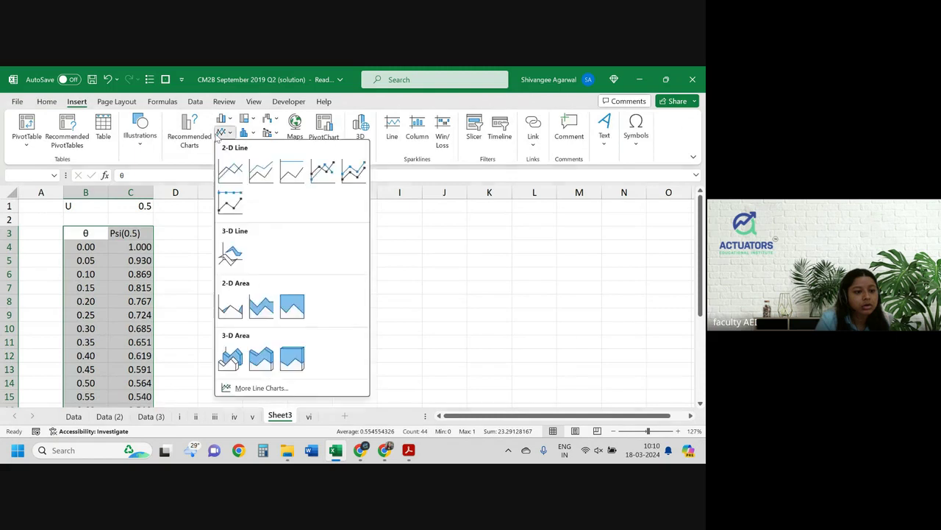
pyautogui.click(231, 168)
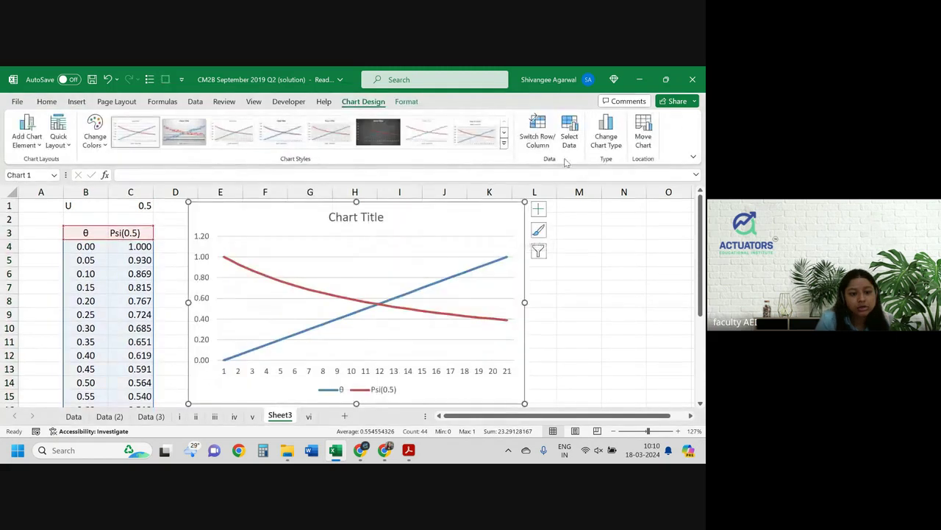
pyautogui.click(570, 140)
pyautogui.click(292, 276)
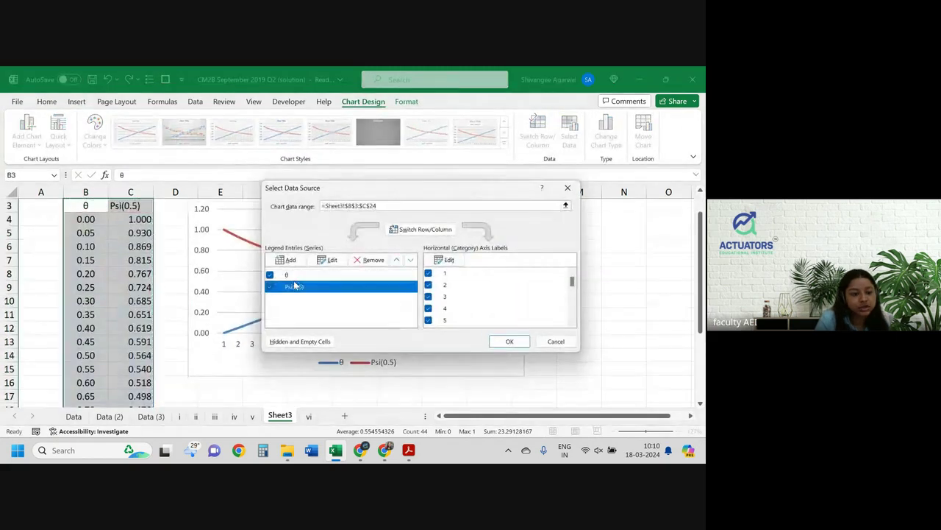
pyautogui.click(370, 260)
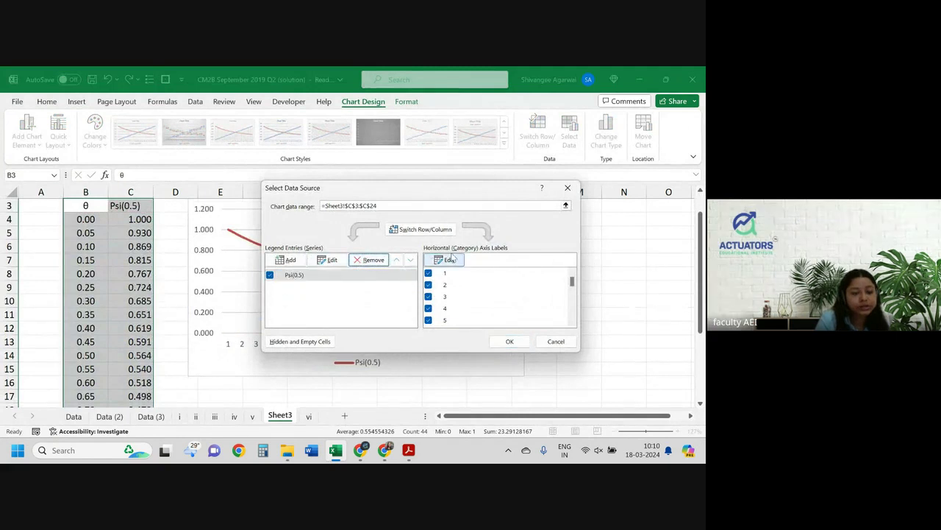
# Set the chart's horizontal axis labels to the θ values Sheet3!$B$4:$B$24
pyautogui.click(452, 259)
pyautogui.click(85, 219)
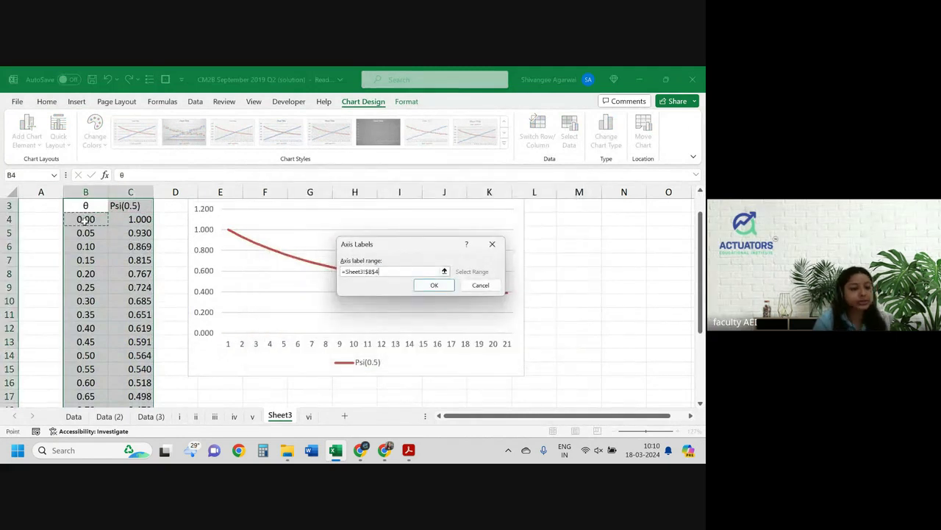
pyautogui.moveTo(86, 219); pyautogui.dragTo(85, 396)
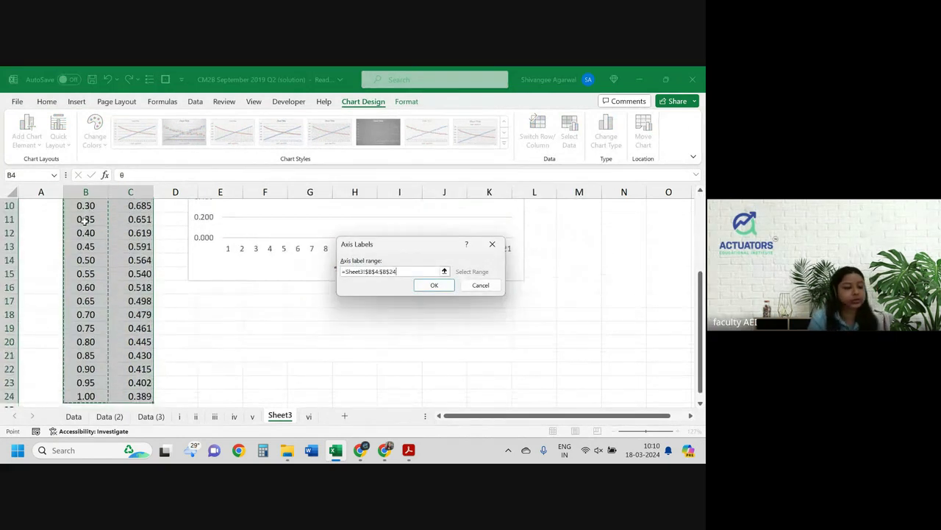
pyautogui.click(434, 284)
pyautogui.click(510, 341)
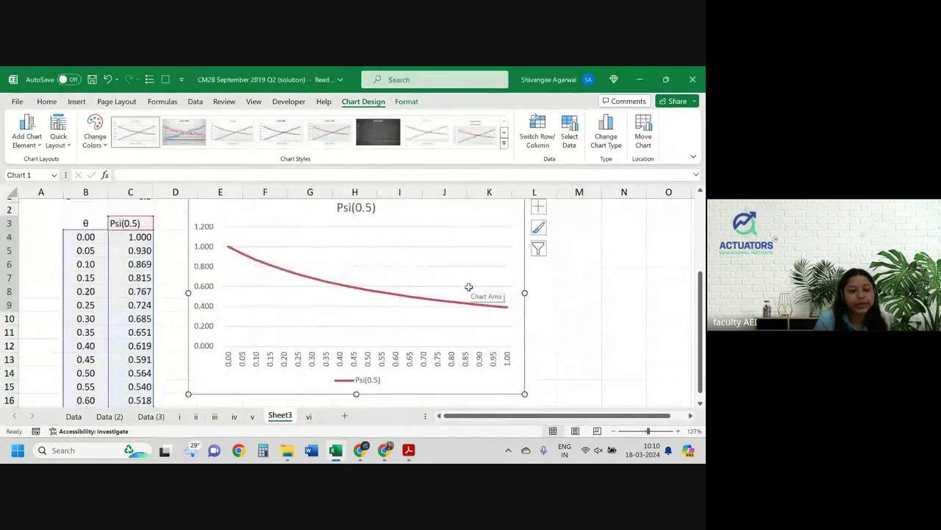
pyautogui.click(364, 389)
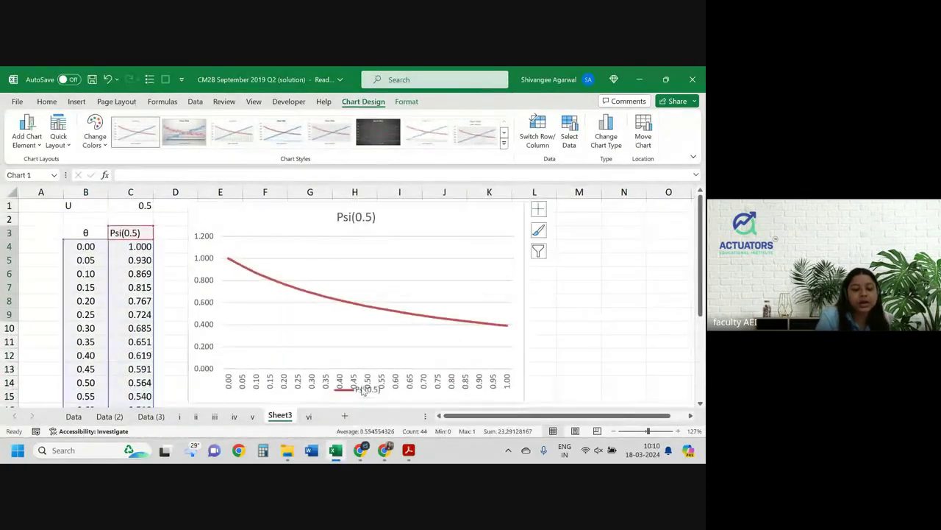
# Delete the legend, add axis titles, and title the horizontal axis θ (copied from B3)
pyautogui.press('Delete')
pyautogui.click(539, 210)
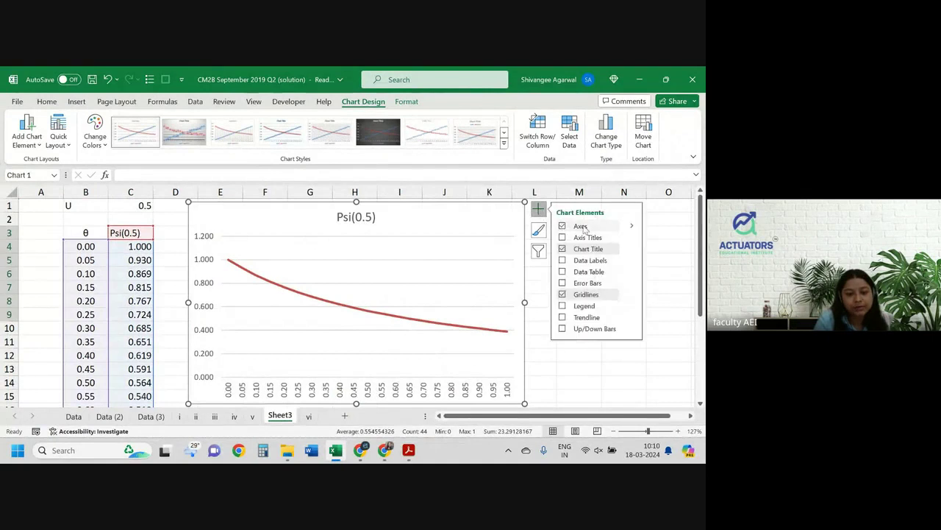
pyautogui.click(581, 239)
pyautogui.click(375, 389)
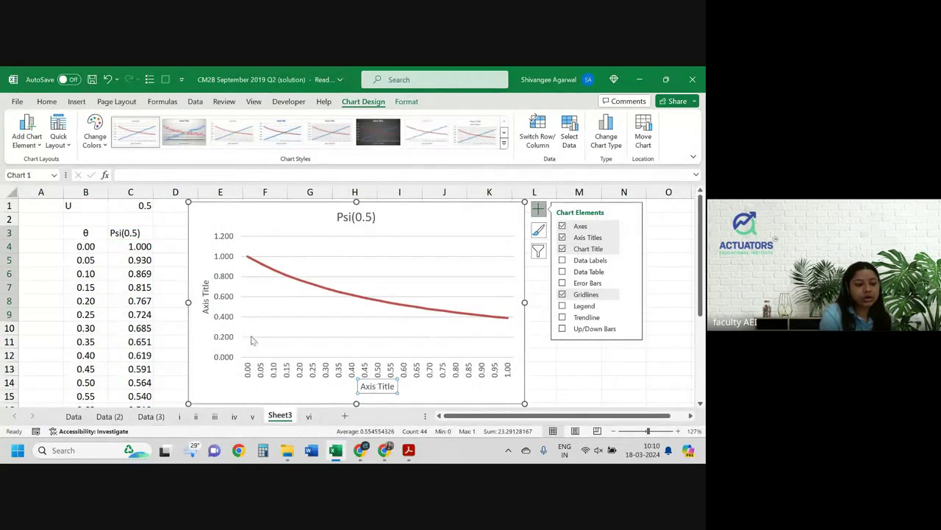
pyautogui.click(94, 233)
pyautogui.doubleClick(94, 233)
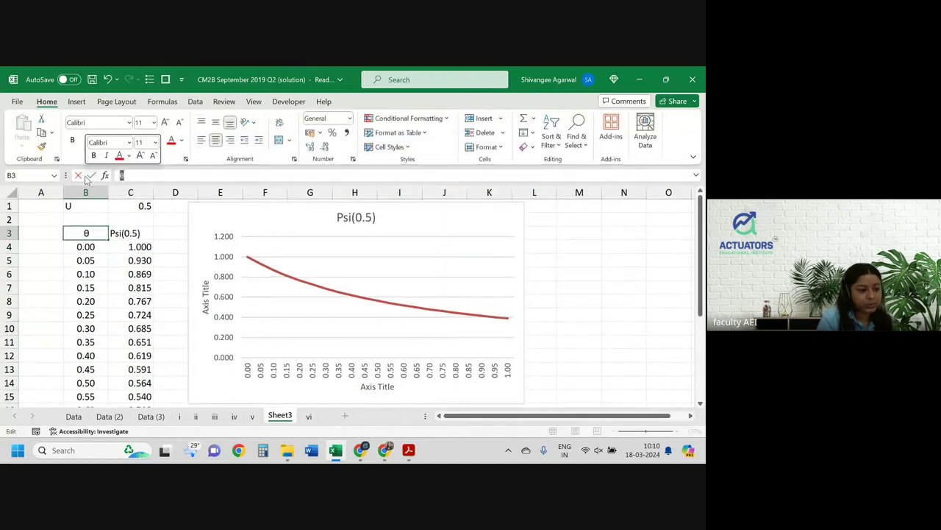
pyautogui.click(361, 386)
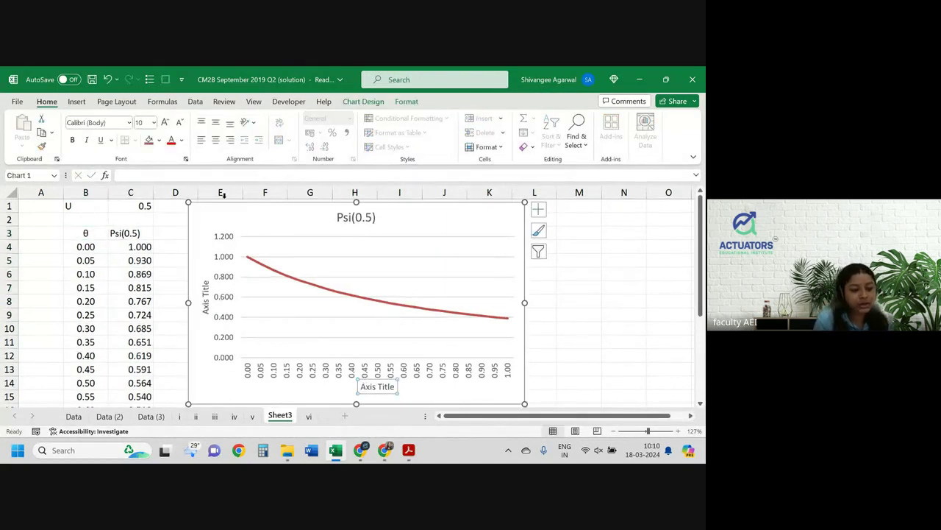
pyautogui.click(167, 177)
pyautogui.hotkey('ctrl', 'v')
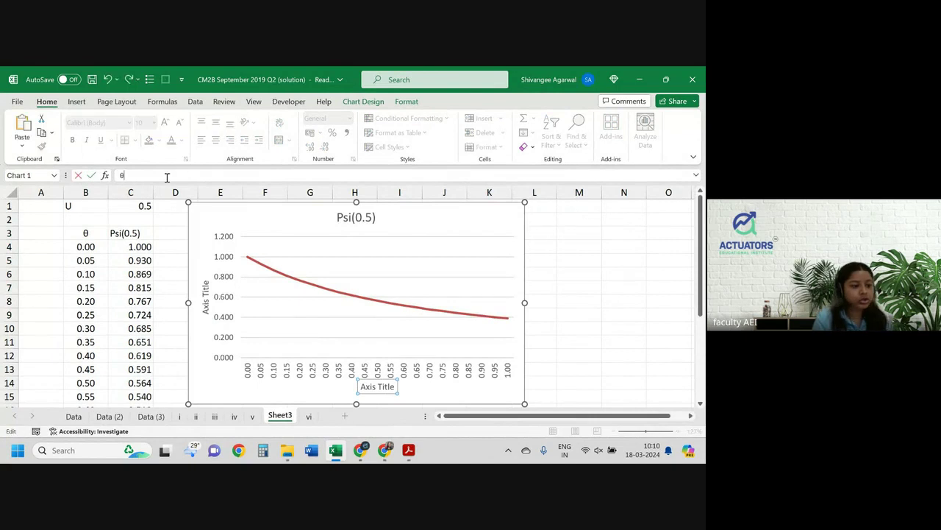
pyautogui.press('Return')
# Title the vertical axis Psi(0.5) and the chart 'Probability of Ultimate Ruin' in bold
pyautogui.click(205, 285)
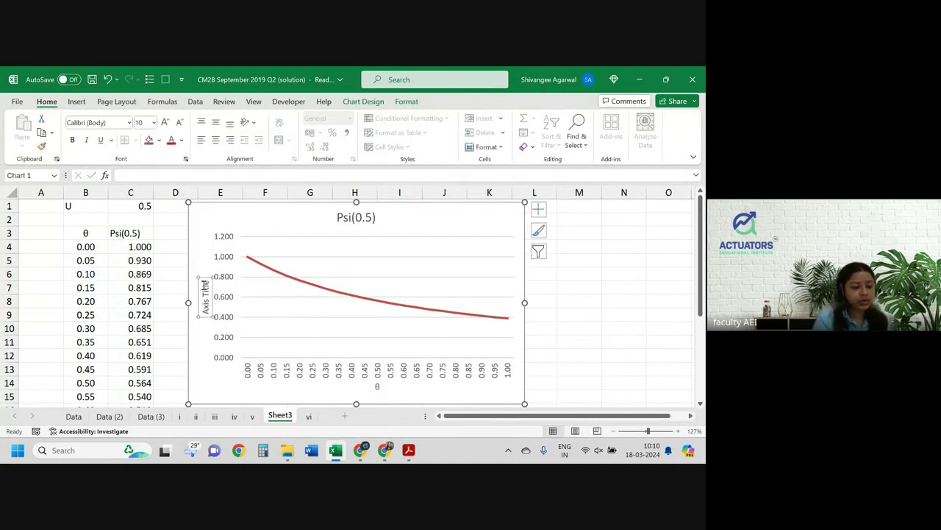
pyautogui.write('Psi')
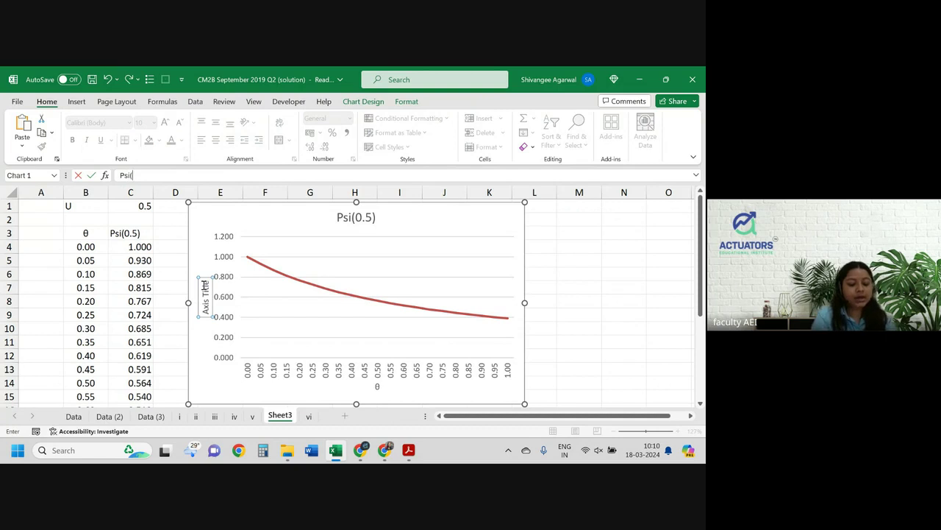
pyautogui.write('(0.5)')
pyautogui.press('Return')
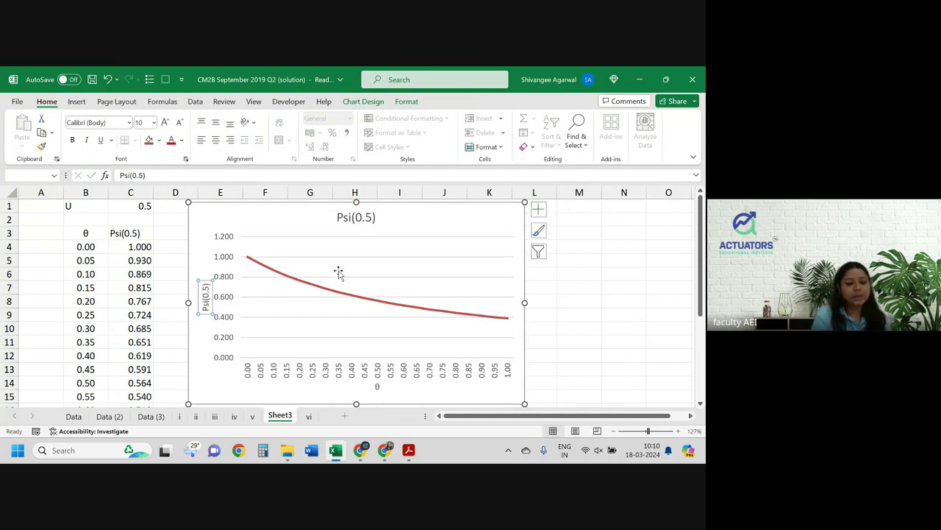
pyautogui.click(354, 221)
pyautogui.write('Proba')
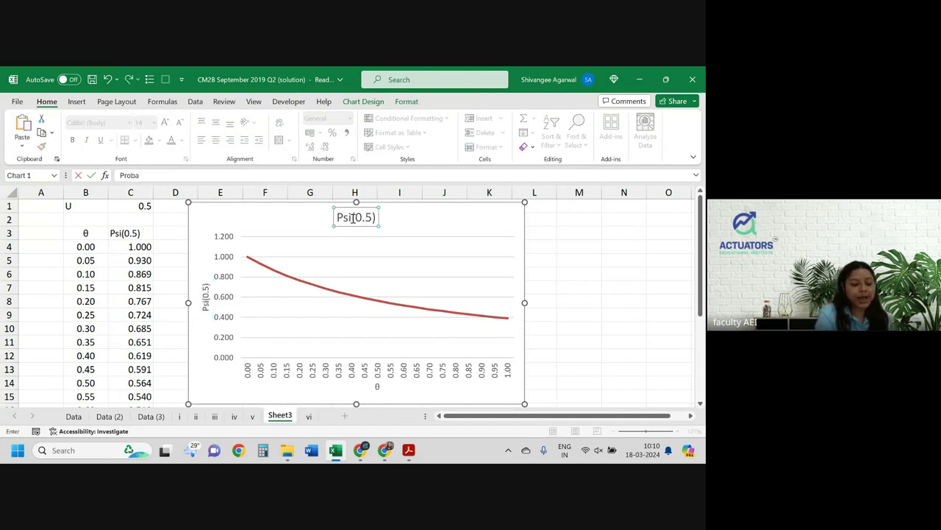
pyautogui.write('bility of U')
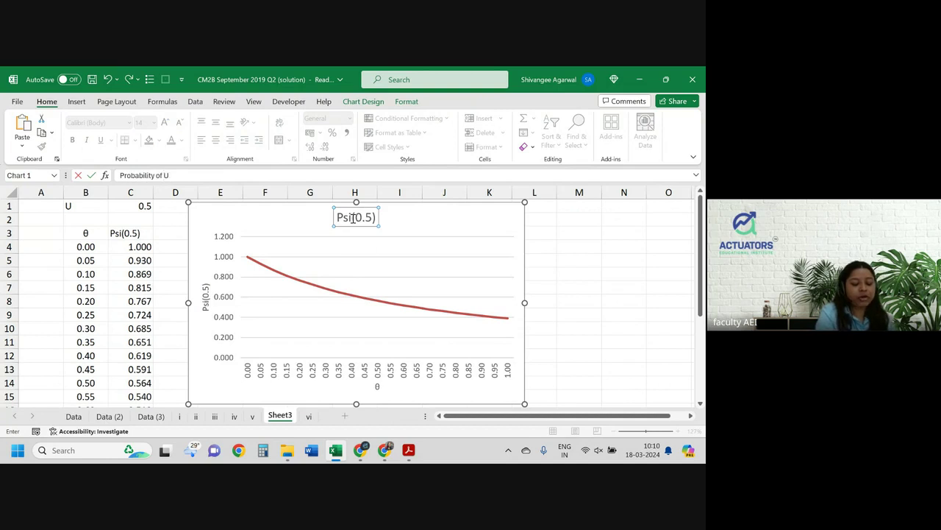
pyautogui.write('ltimate ru')
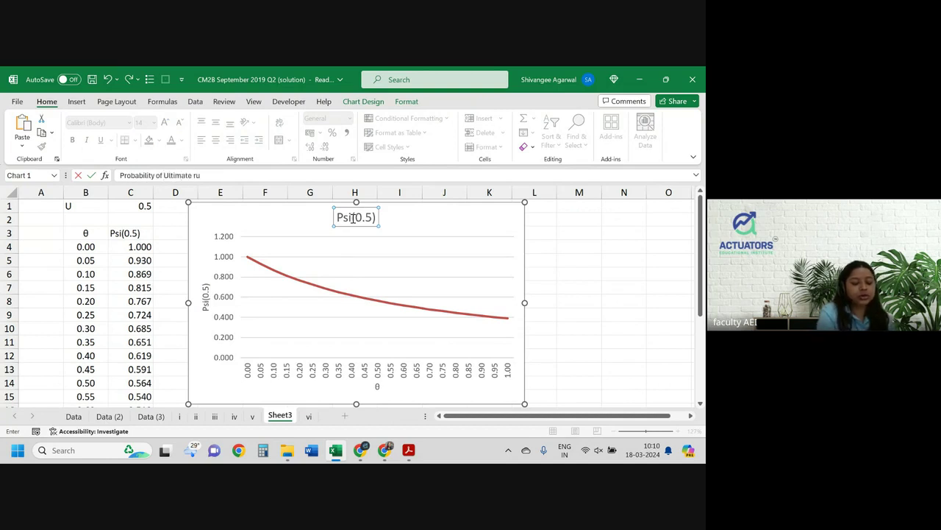
pyautogui.press('BackSpace')
pyautogui.press('BackSpace')
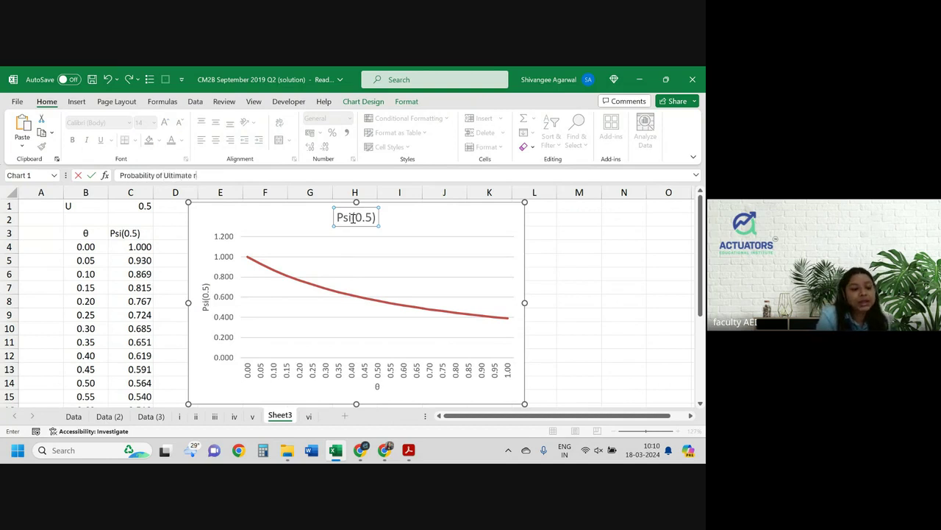
pyautogui.write('Ruin')
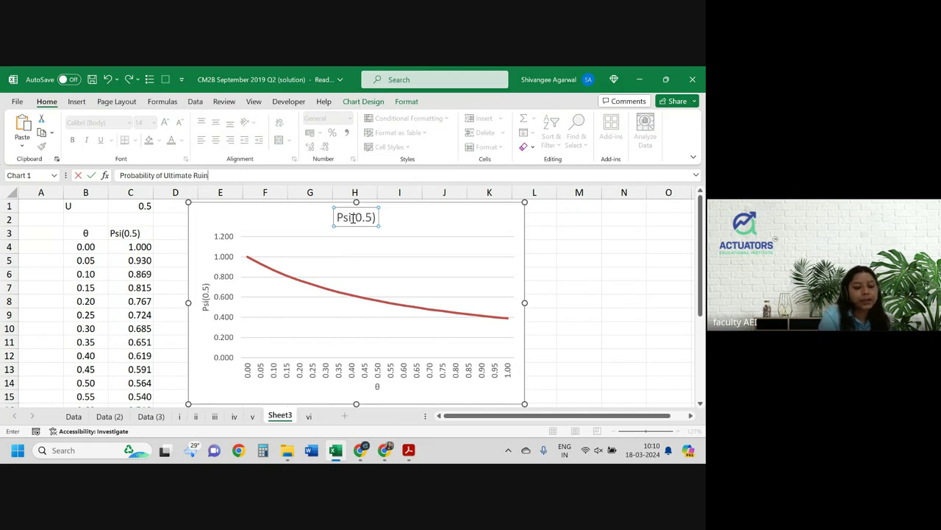
pyautogui.press('Return')
pyautogui.click(591, 312)
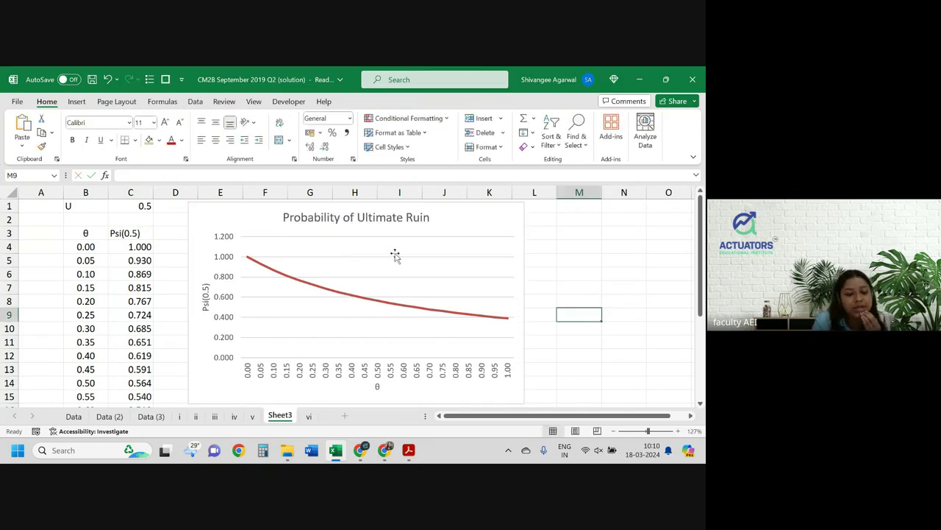
pyautogui.click(377, 223)
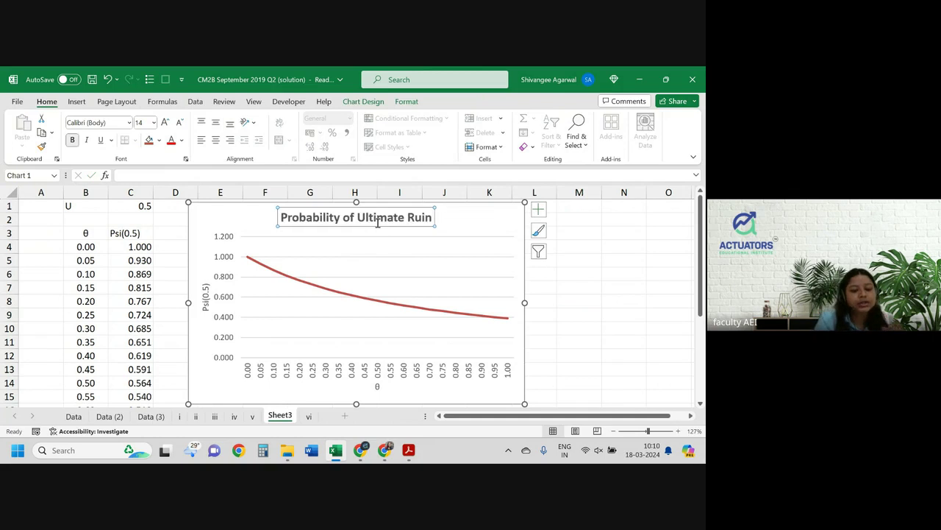
pyautogui.click(631, 303)
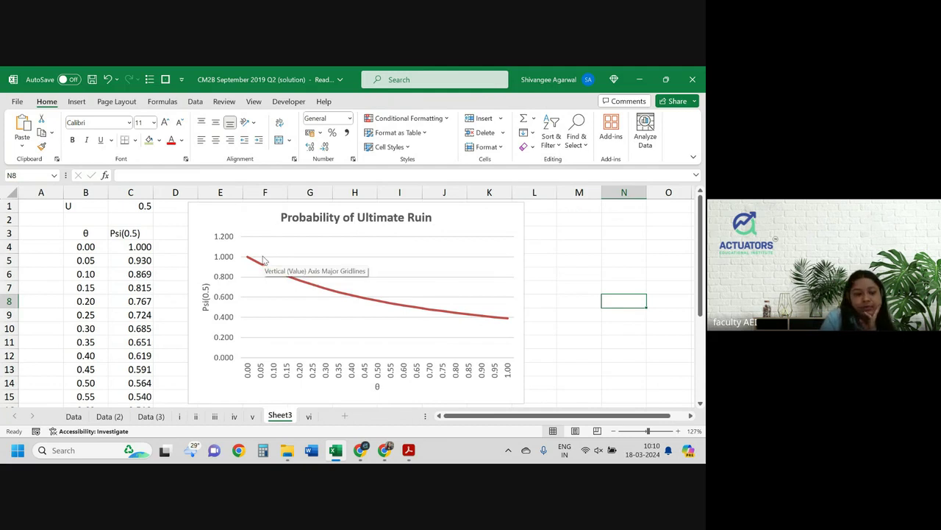
pyautogui.doubleClick(224, 294)
# Format the vertical axis numbers with 1 decimal place, labelling 0.0 to 1.2
pyautogui.scroll(-3, 669, 366)
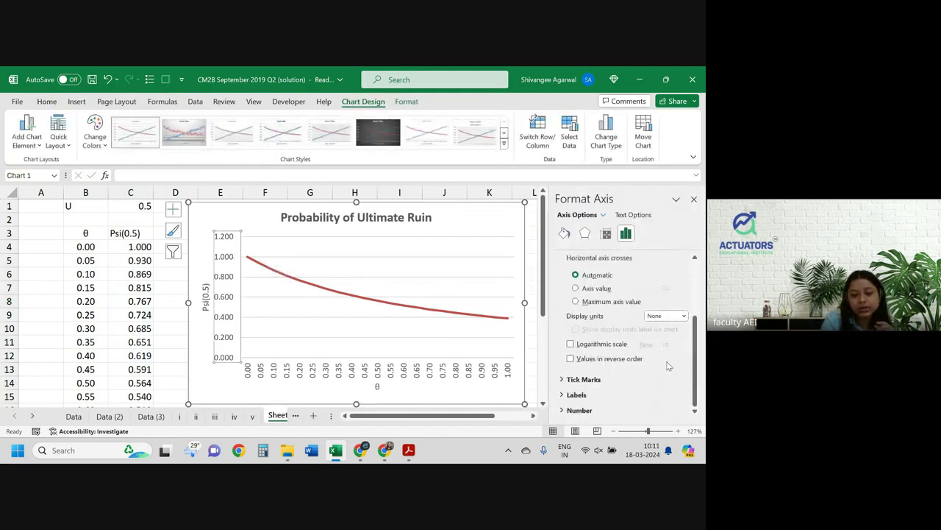
pyautogui.click(559, 410)
pyautogui.click(635, 295)
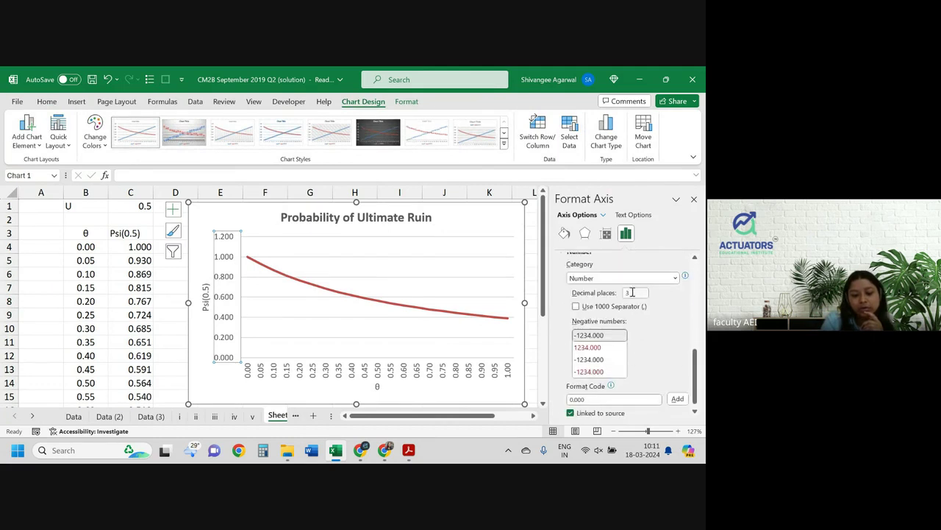
pyautogui.write('1')
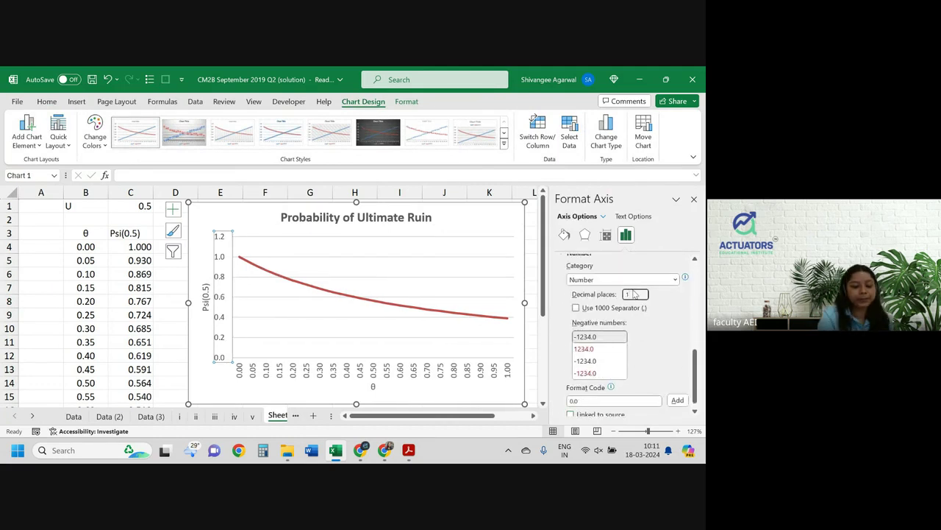
pyautogui.click(693, 200)
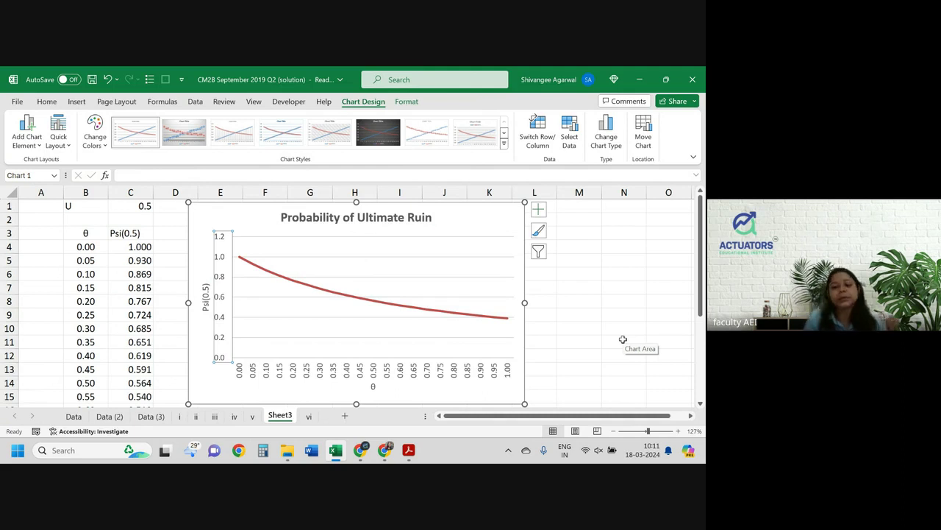
# Give the horizontal axis number format 1 decimal place
pyautogui.doubleClick(499, 371)
pyautogui.scroll(-10, 630, 372)
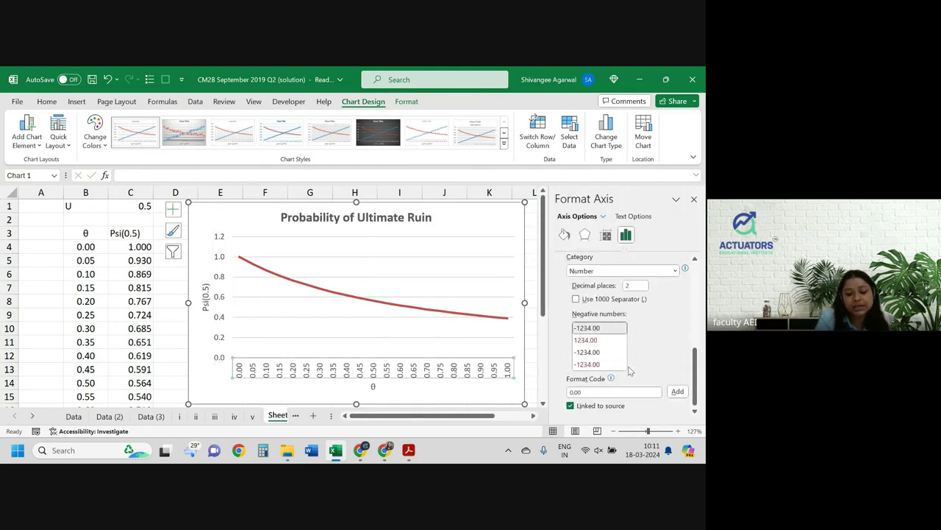
pyautogui.click(634, 286)
pyautogui.write('1')
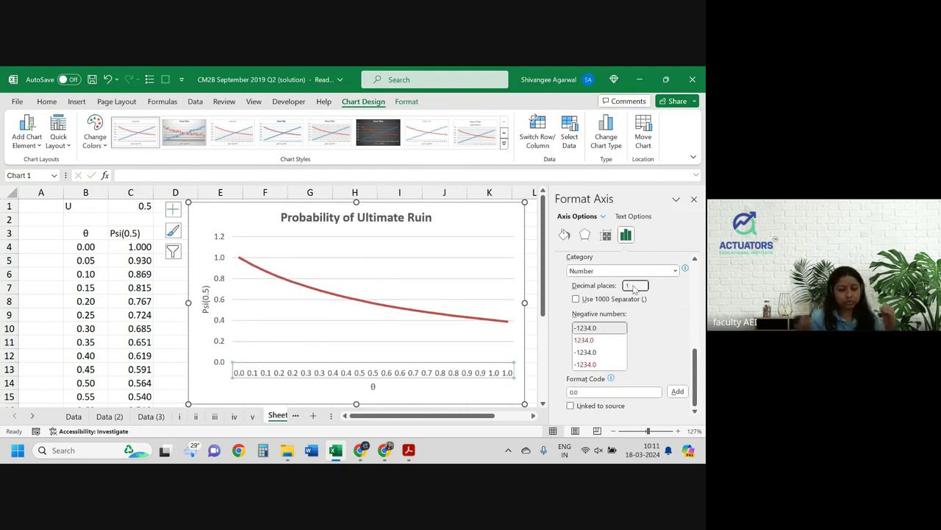
pyautogui.scroll(3, 629, 324)
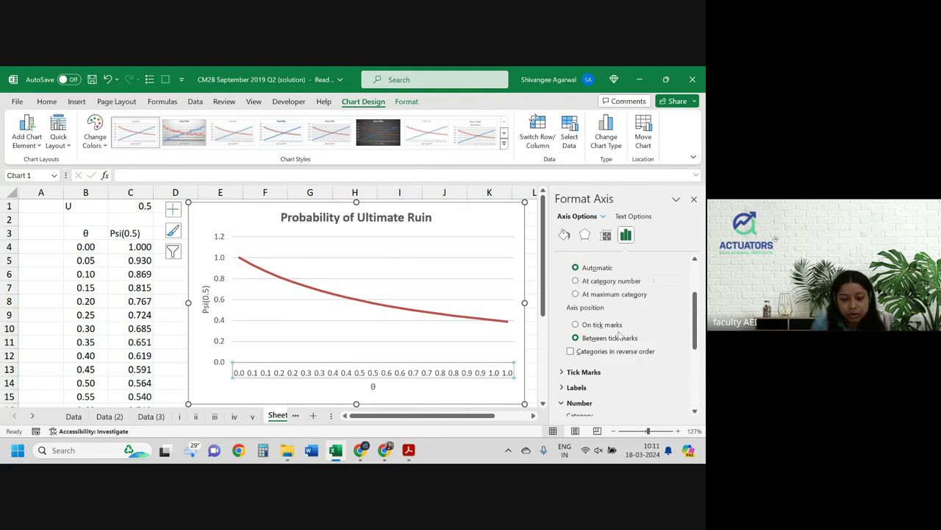
pyautogui.scroll(-1, 603, 352)
# Set the horizontal axis labels' distance from axis to 1
pyautogui.click(577, 320)
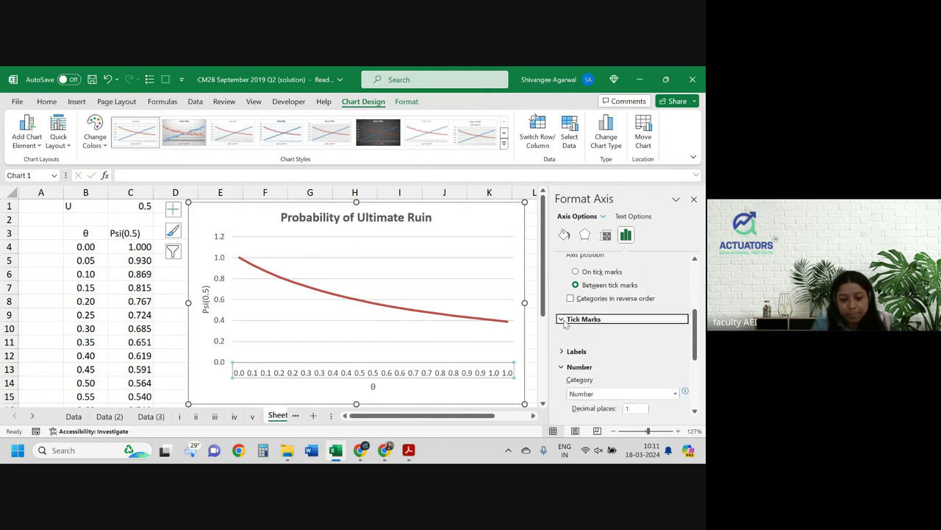
pyautogui.scroll(-1, 564, 361)
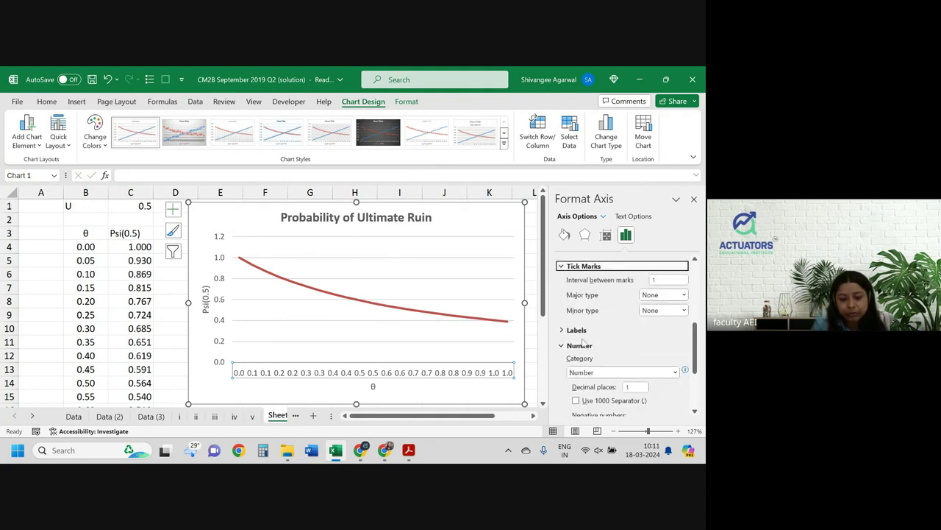
pyautogui.click(561, 331)
pyautogui.scroll(-2, 626, 324)
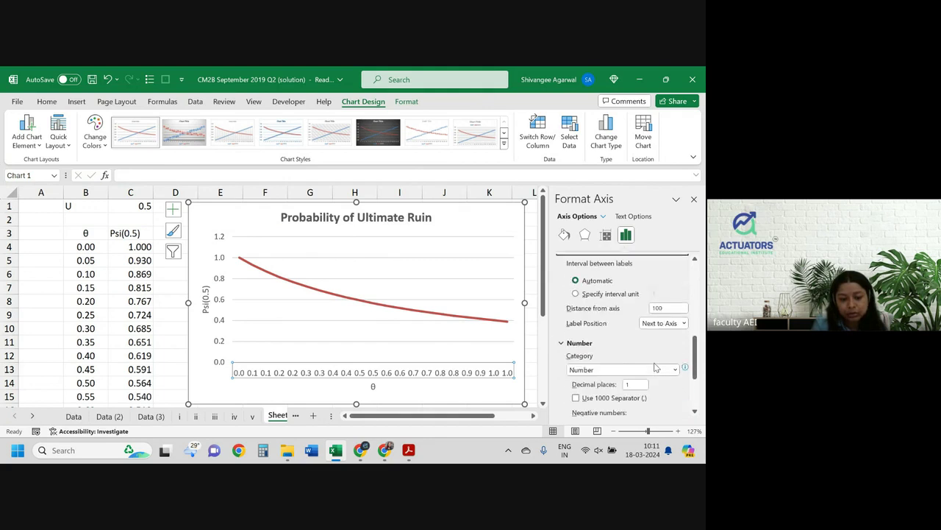
pyautogui.click(672, 307)
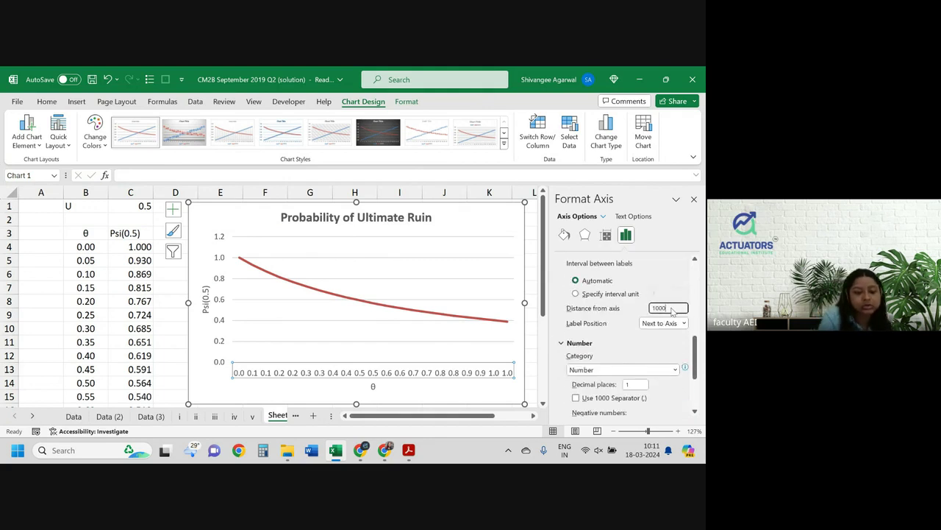
pyautogui.write('0')
pyautogui.press('Return')
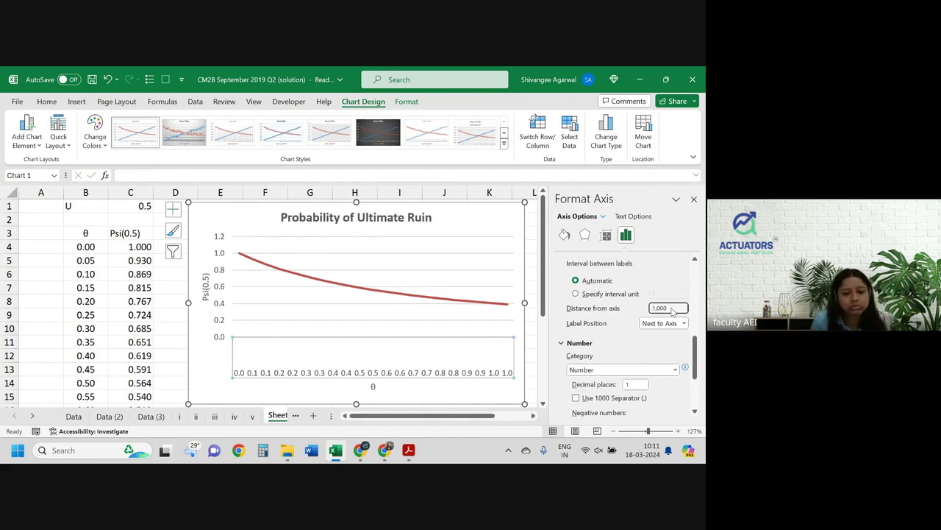
pyautogui.click(667, 310)
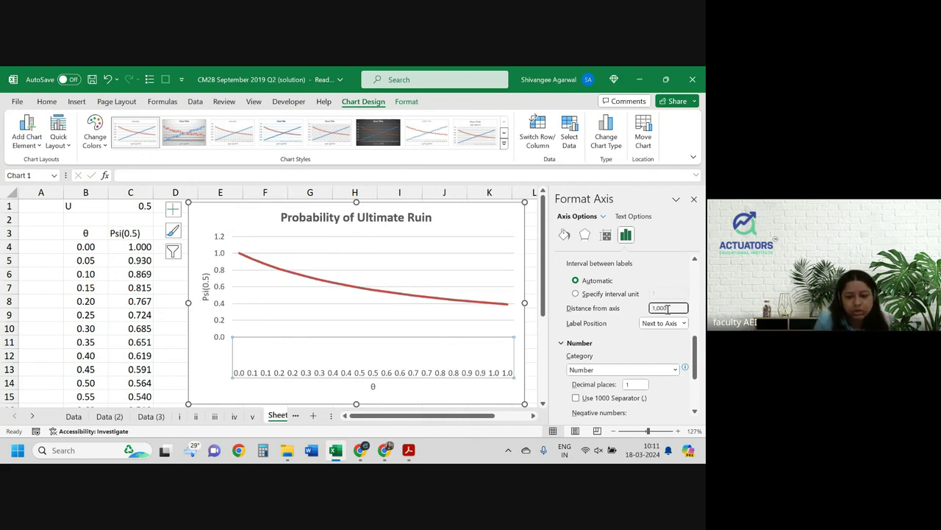
pyautogui.press('BackSpace')
pyautogui.press('BackSpace')
pyautogui.press('BackSpace')
pyautogui.press('BackSpace')
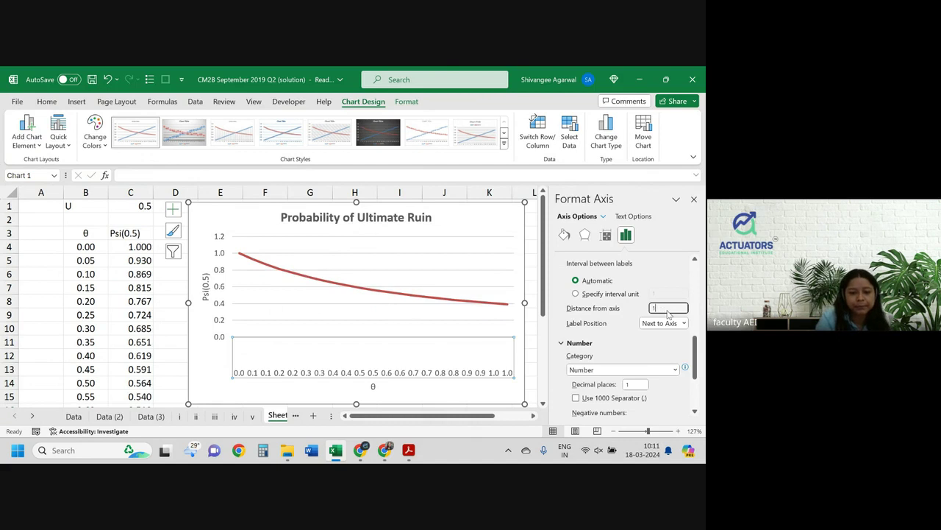
pyautogui.press('Return')
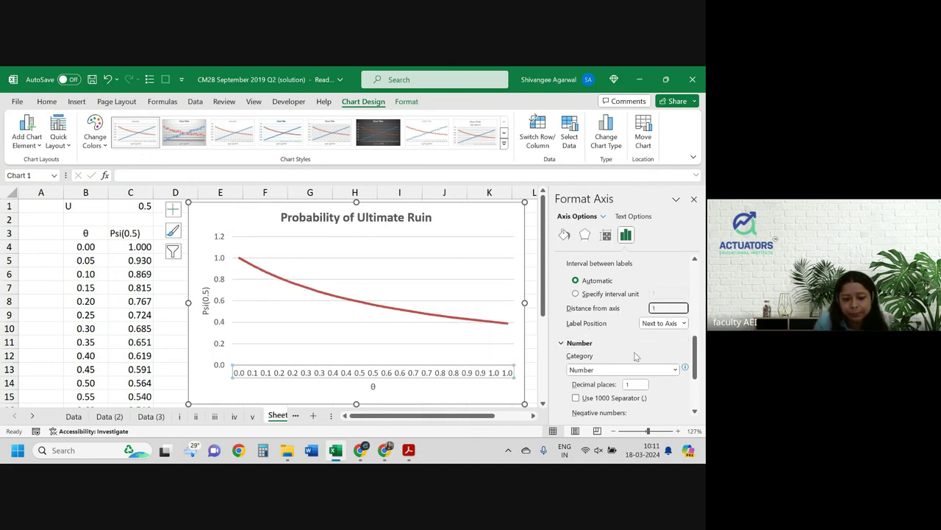
# Set the horizontal axis interval between tick marks to 2
pyautogui.scroll(-1, 633, 357)
pyautogui.scroll(1, 628, 368)
pyautogui.scroll(1, 608, 299)
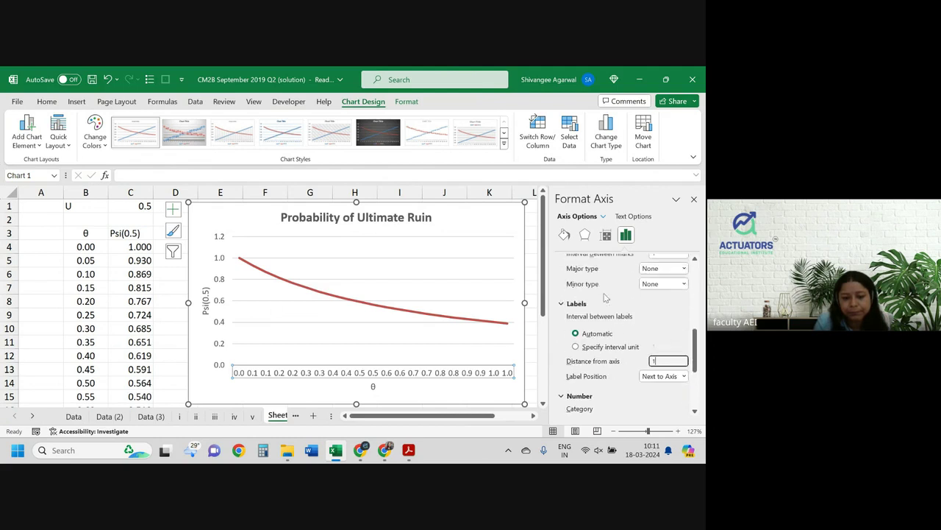
pyautogui.scroll(1, 593, 296)
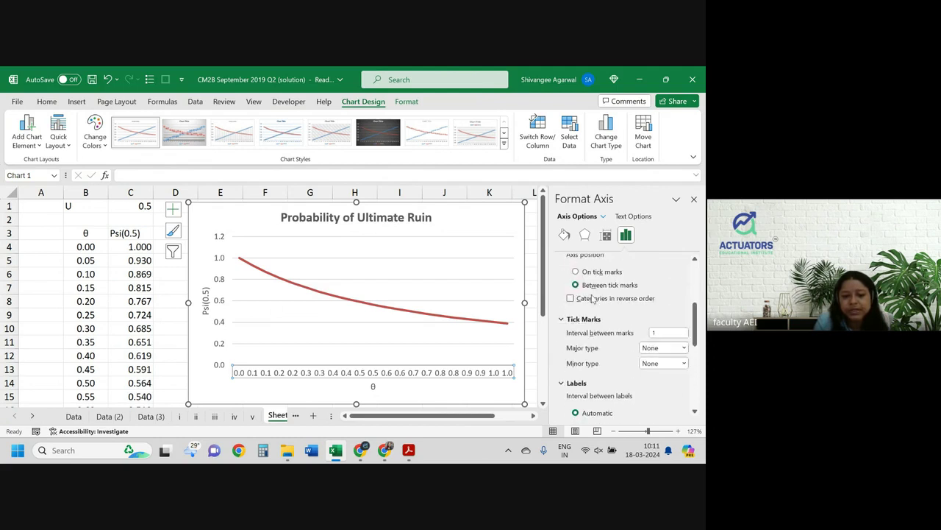
pyautogui.click(659, 332)
pyautogui.press('BackSpace')
pyautogui.write('2')
# Change the horizontal axis labels to 2 decimal places, showing 0.00 to 1.00
pyautogui.scroll(3, 599, 317)
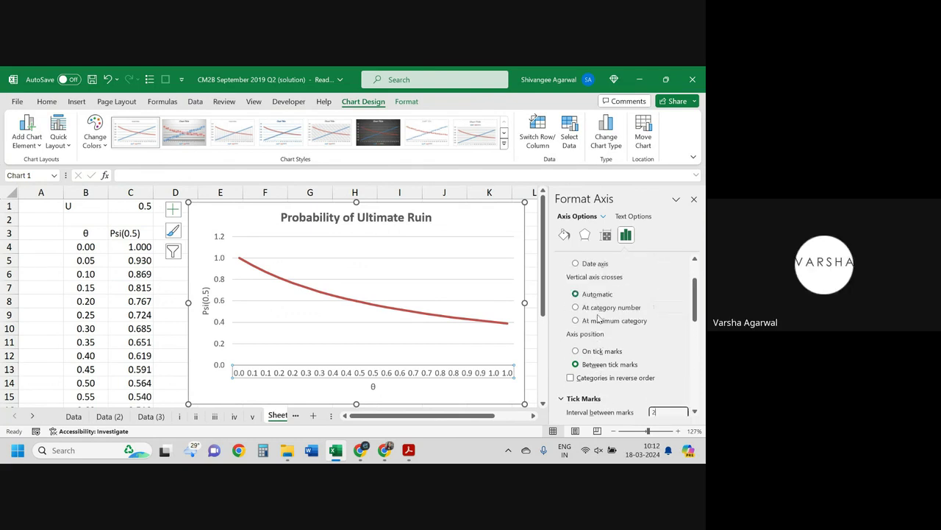
pyautogui.scroll(-3, 599, 318)
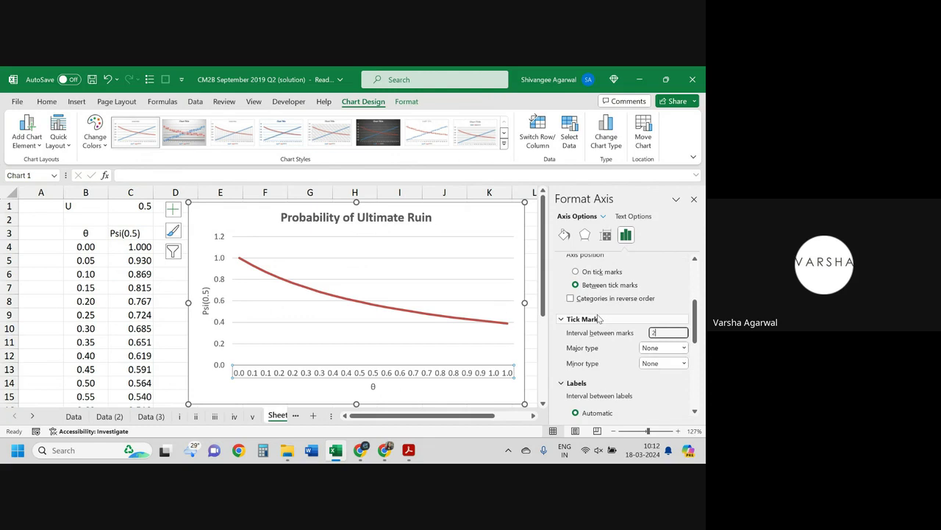
pyautogui.scroll(-5, 600, 318)
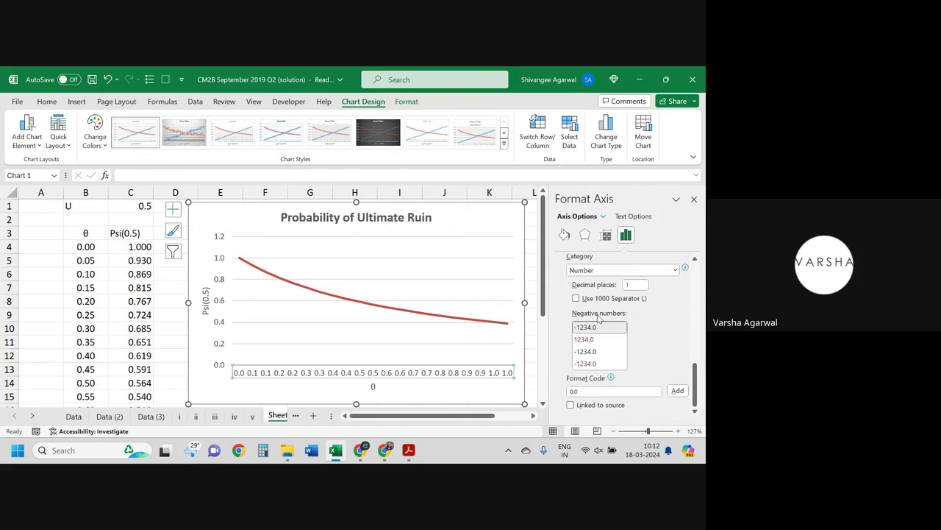
pyautogui.click(634, 284)
pyautogui.write('2')
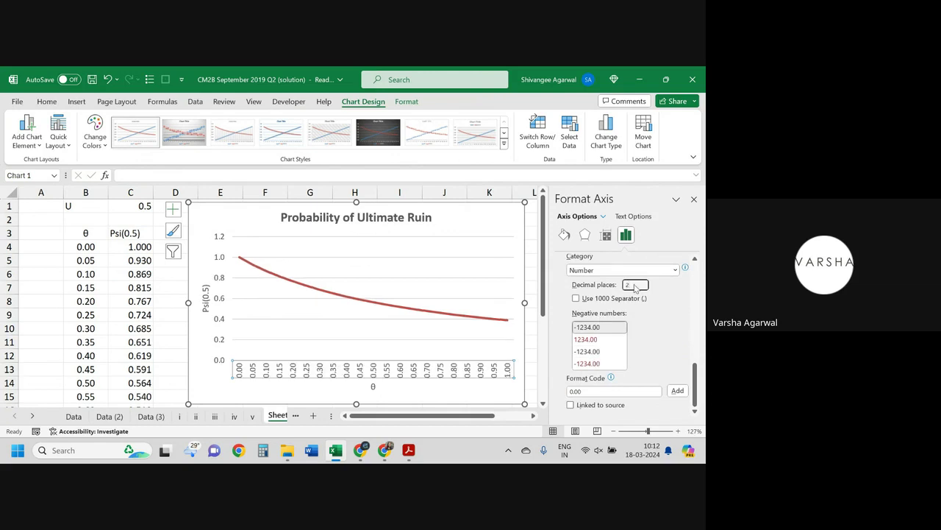
pyautogui.click(693, 198)
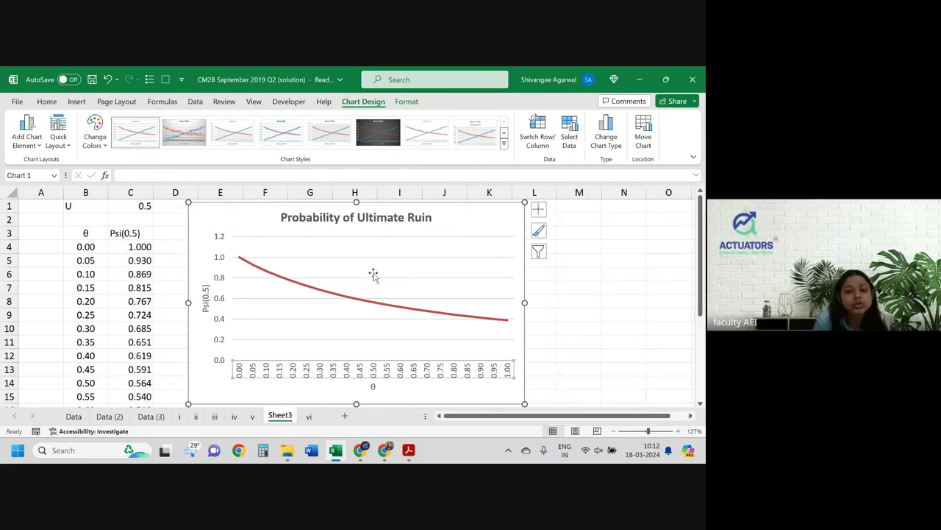
# Highlight the phrase 'when U = 0.5' in the exam question PDF
pyautogui.click(138, 207)
pyautogui.hotkey('alt', 'Tab')
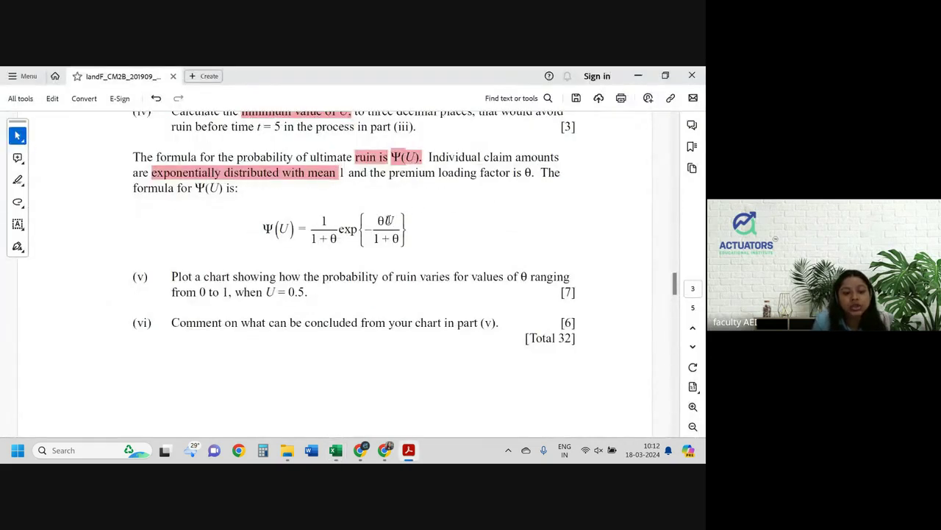
pyautogui.moveTo(259, 292); pyautogui.dragTo(311, 294)
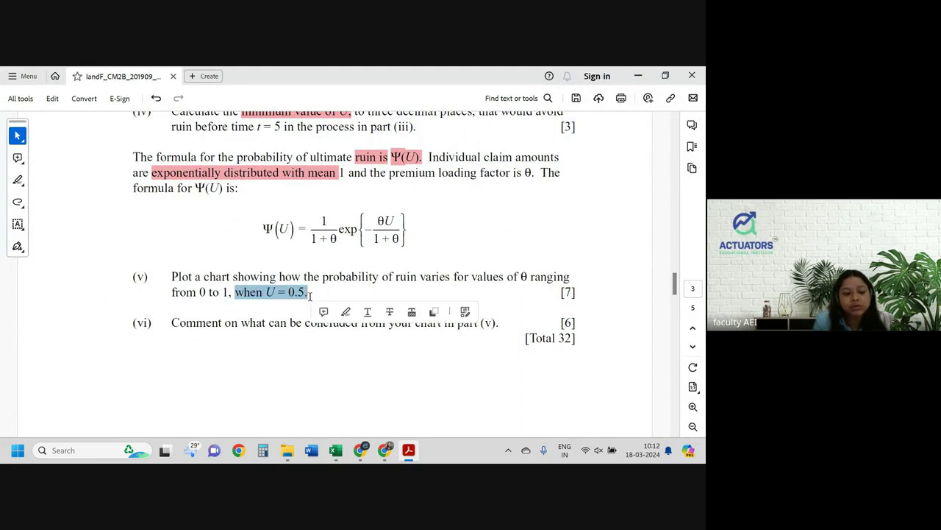
pyautogui.click(344, 312)
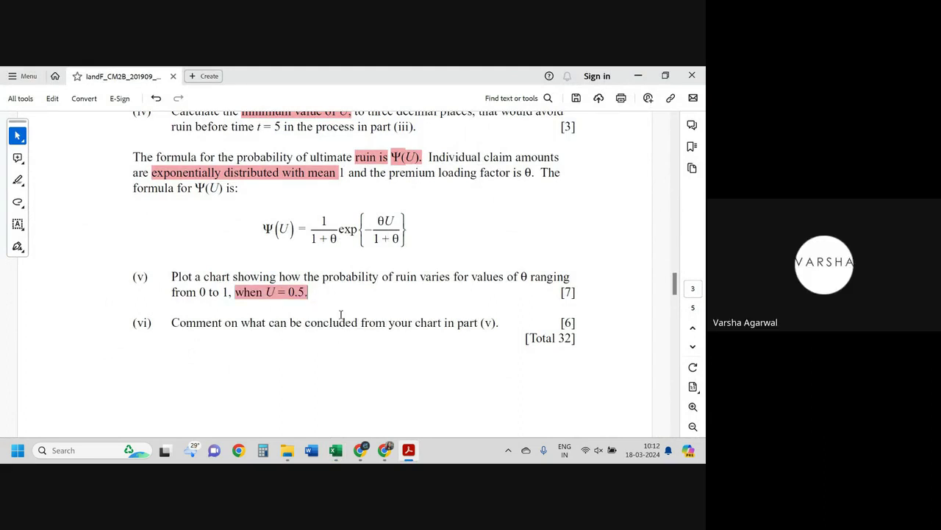
# Compare the PDF question with the workbook, checking the vi comments sheet before returning to Sheet3
pyautogui.hotkey('alt', 'Tab')
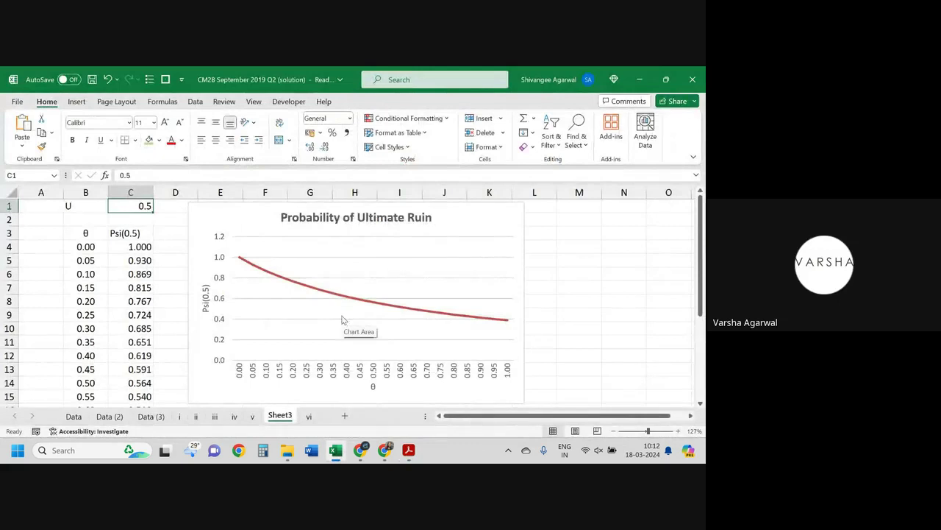
pyautogui.hotkey('alt', 'Tab')
pyautogui.scroll(3, 341, 315)
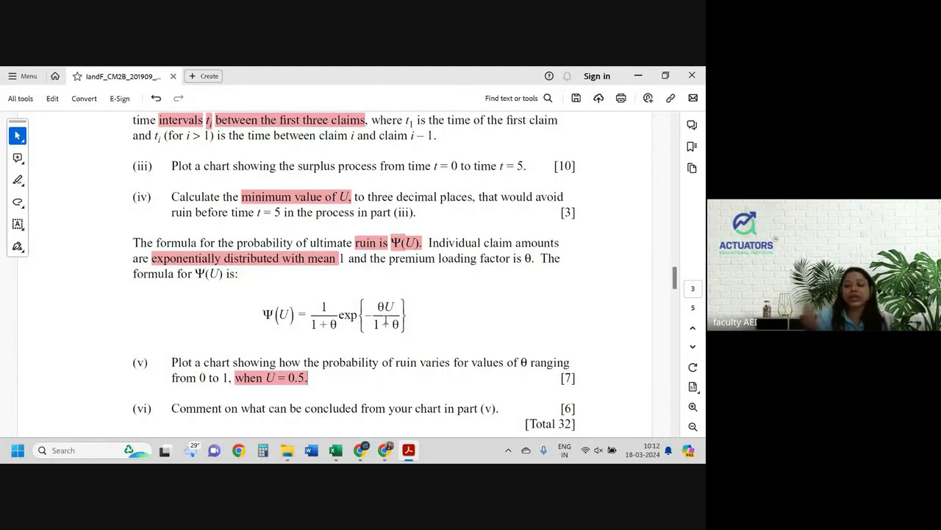
pyautogui.hotkey('alt', 'Tab')
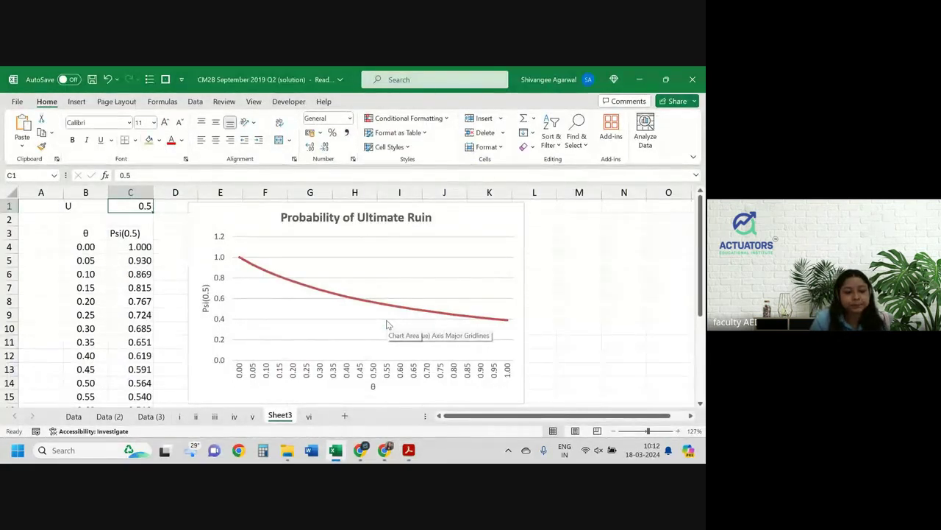
pyautogui.hotkey('alt', 'Tab')
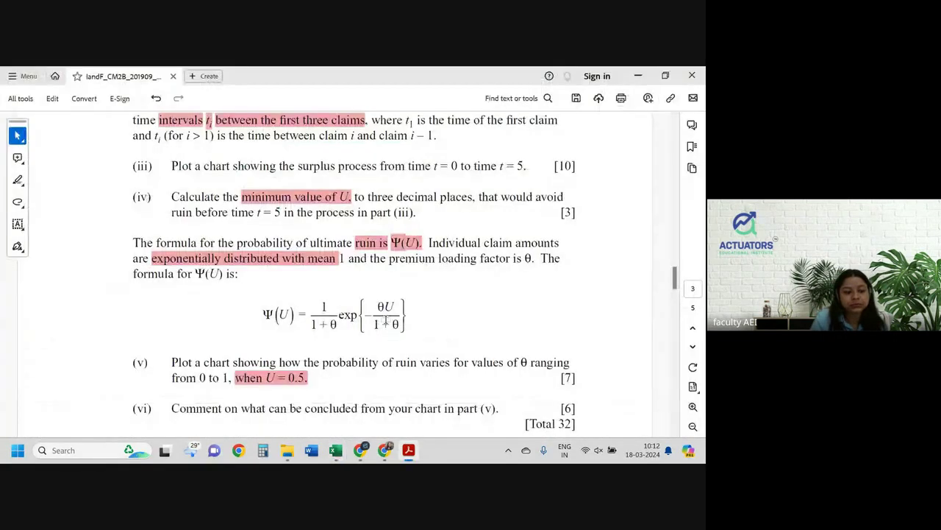
pyautogui.hotkey('alt', 'Tab')
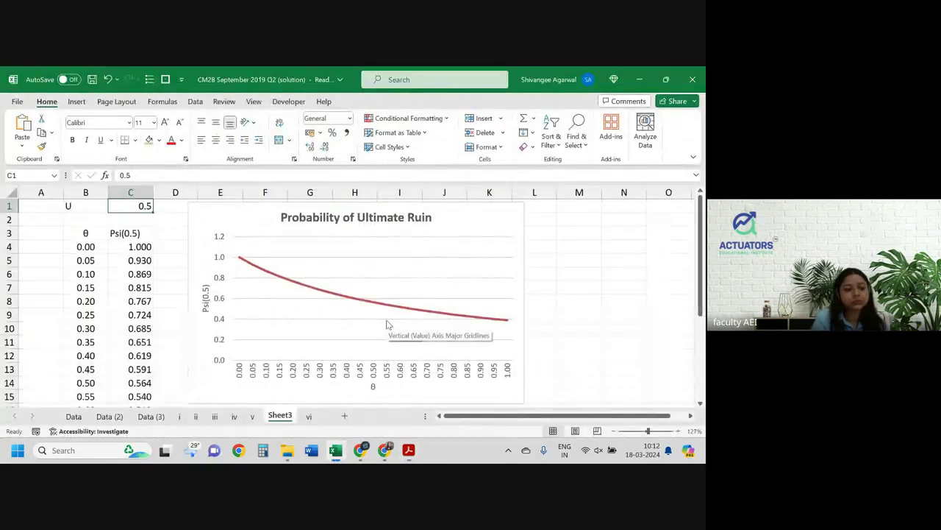
pyautogui.click(308, 417)
pyautogui.hotkey('alt', 'Tab')
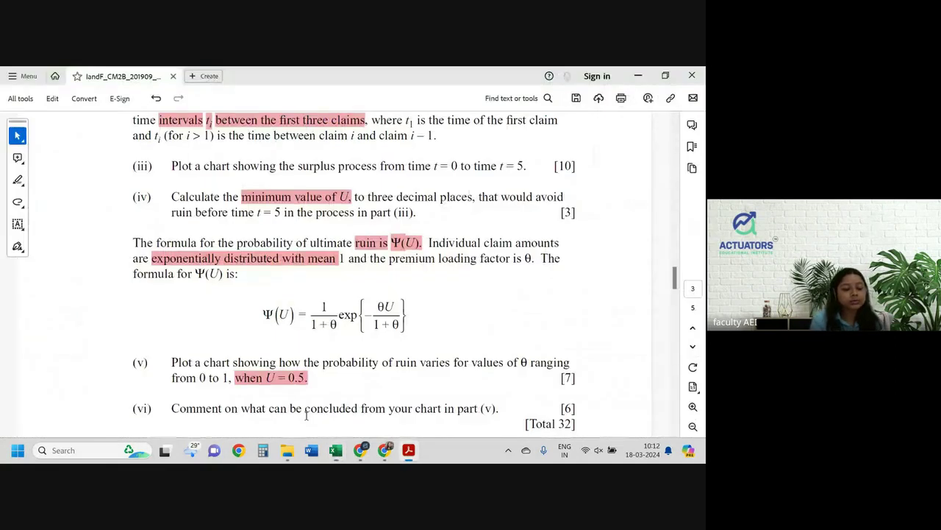
pyautogui.hotkey('alt', 'Tab')
pyautogui.click(279, 416)
# Select 'what can be concluded from' in the PDF and return to the Excel ruin chart
pyautogui.hotkey('alt', 'Tab')
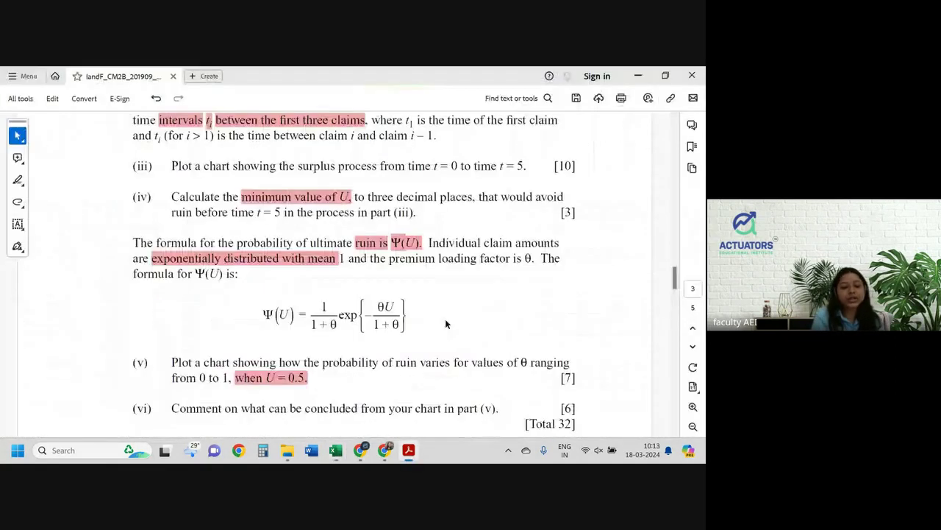
pyautogui.scroll(-3, 445, 318)
pyautogui.moveTo(243, 298); pyautogui.dragTo(373, 303)
pyautogui.hotkey('alt', 'Tab')
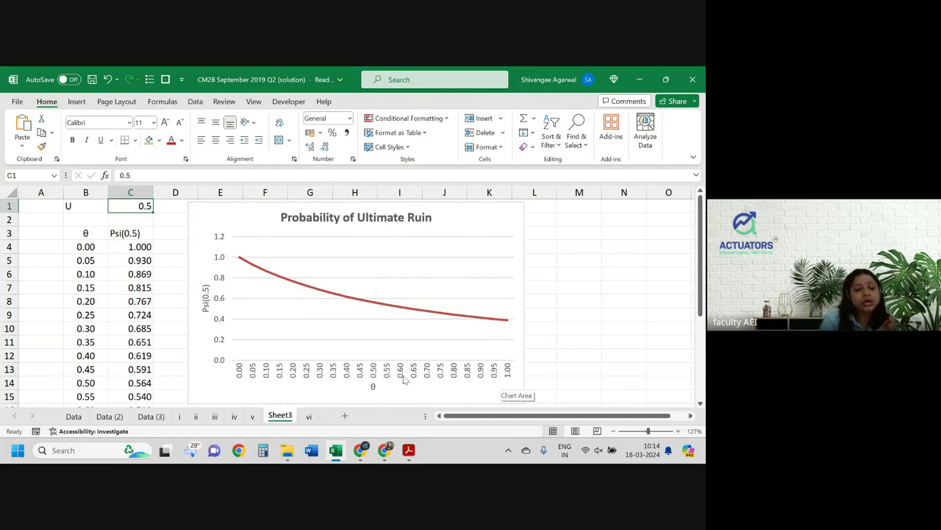
pyautogui.click(88, 247)
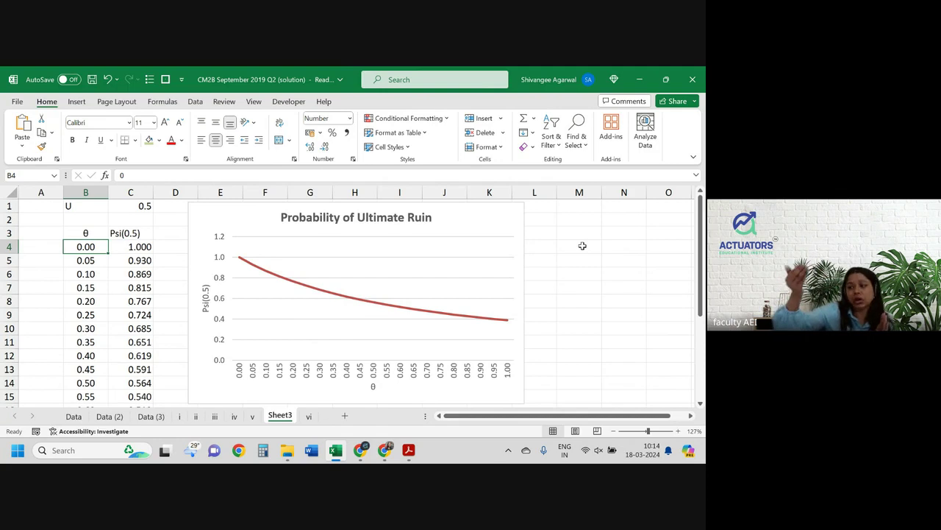
pyautogui.hotkey('ctrl', 'Down')
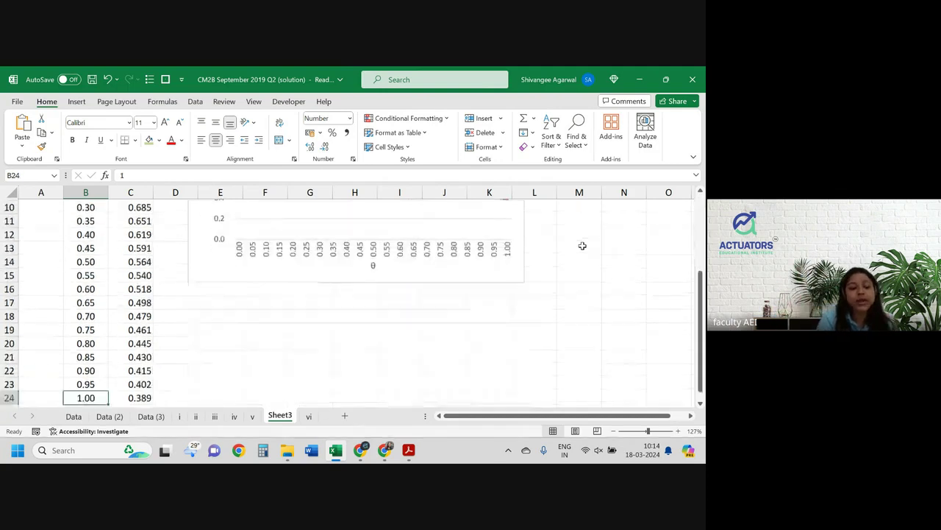
pyautogui.hotkey('ctrl', 'Up')
pyautogui.hotkey('ctrl', 'Up')
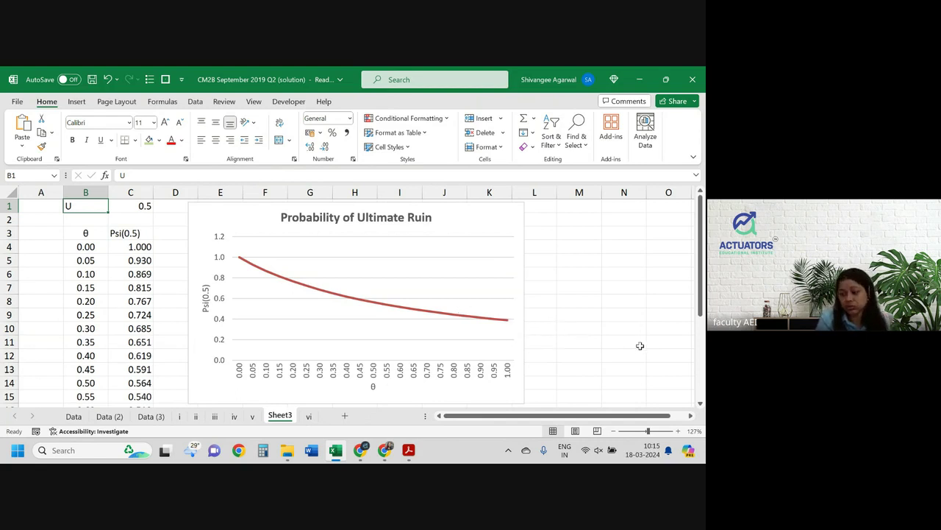
pyautogui.hotkey('alt', 'Tab')
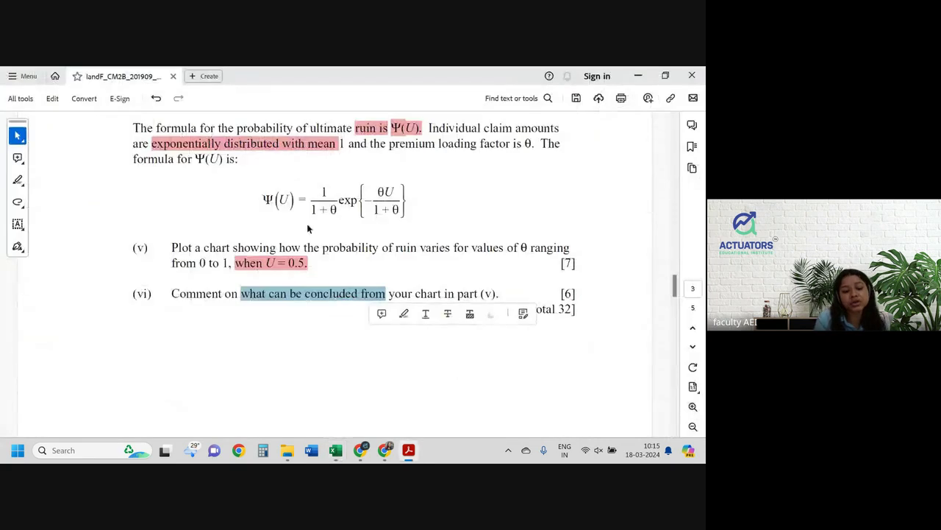
pyautogui.click(414, 212)
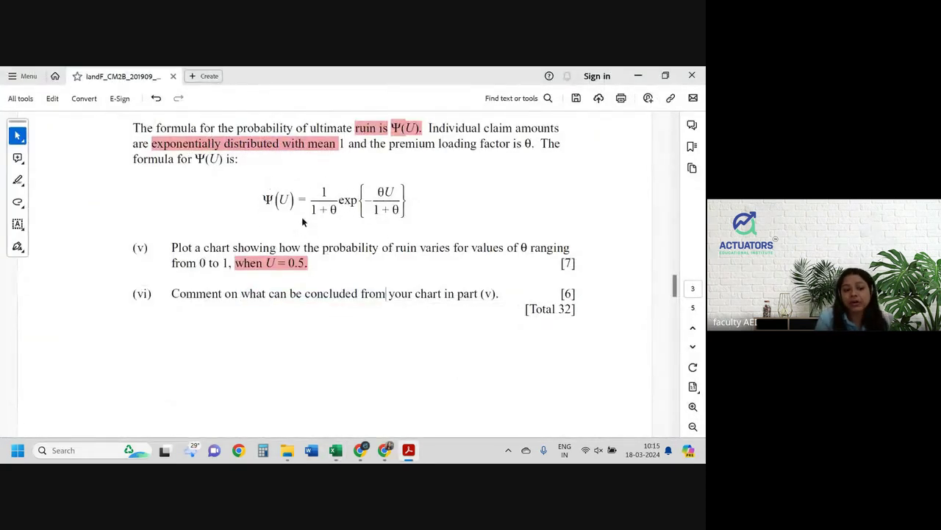
pyautogui.moveTo(339, 200); pyautogui.dragTo(418, 206)
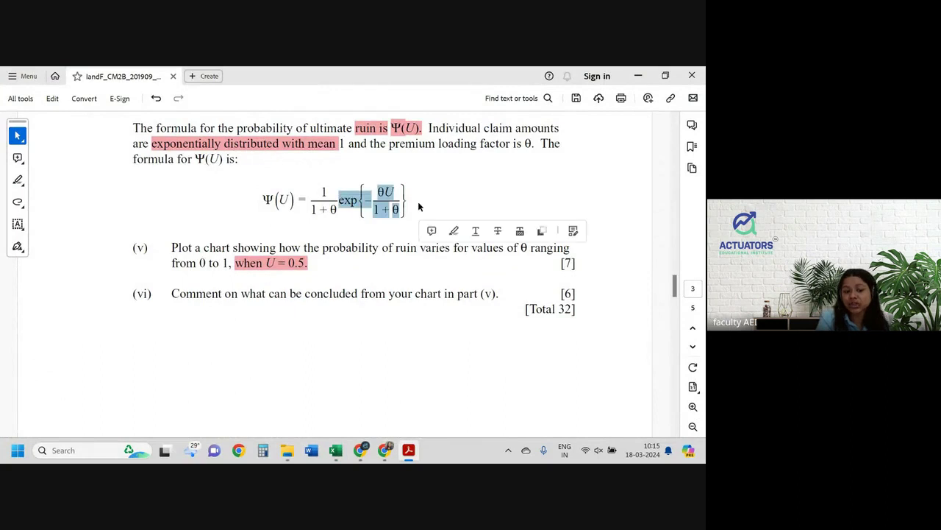
pyautogui.click(419, 207)
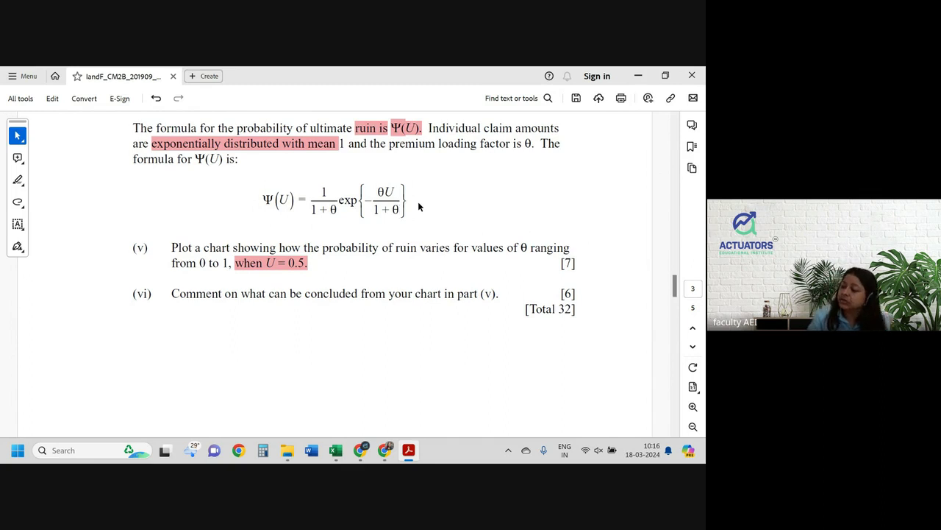
pyautogui.hotkey('alt', 'Tab')
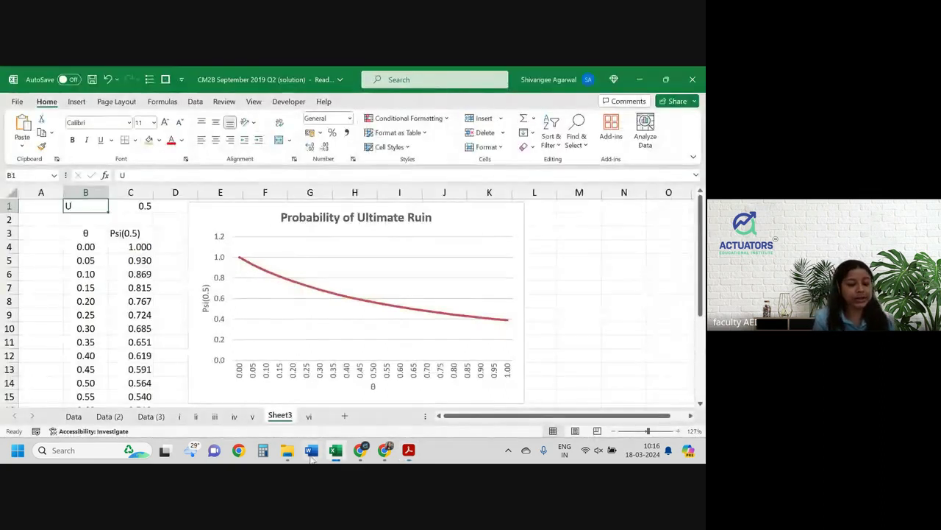
# Switch to the vi sheet and scroll through its comments on the ruin probability
pyautogui.click(307, 416)
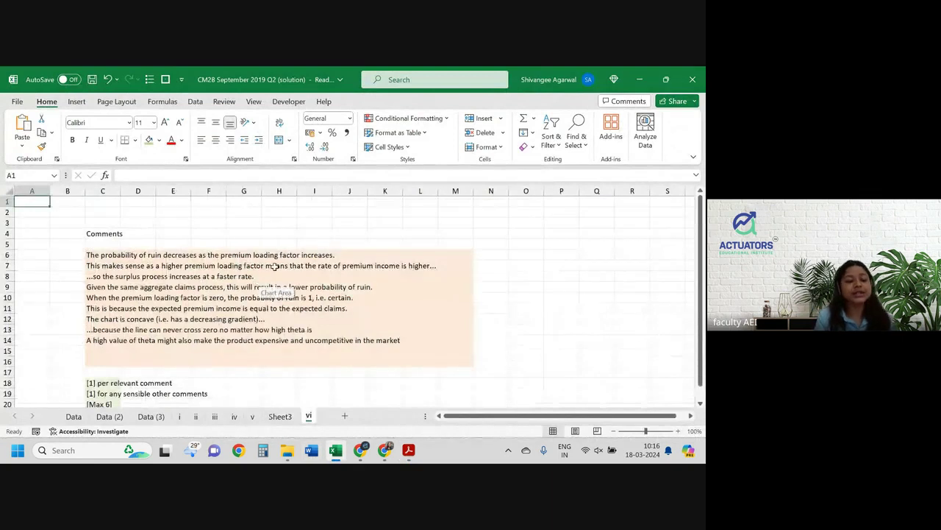
pyautogui.scroll(4, 273, 268)
pyautogui.scroll(-1, 274, 268)
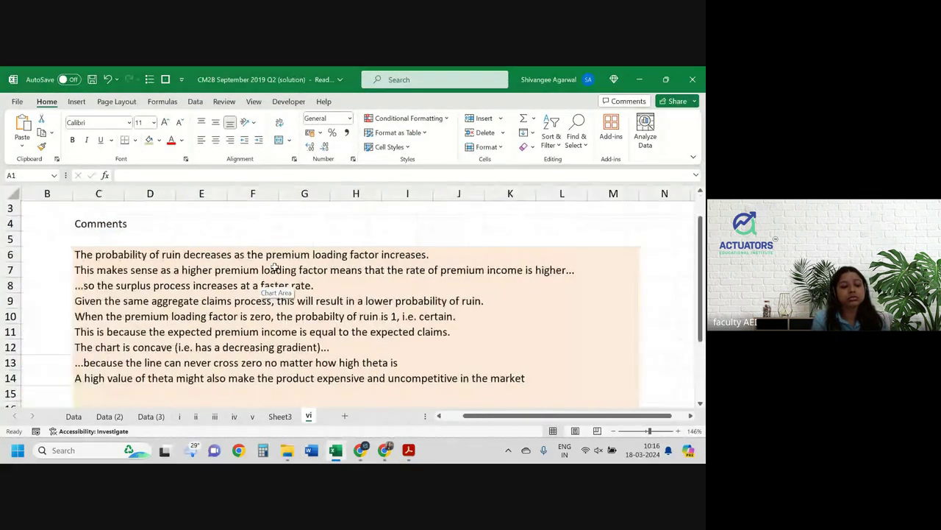
pyautogui.scroll(-1, 274, 269)
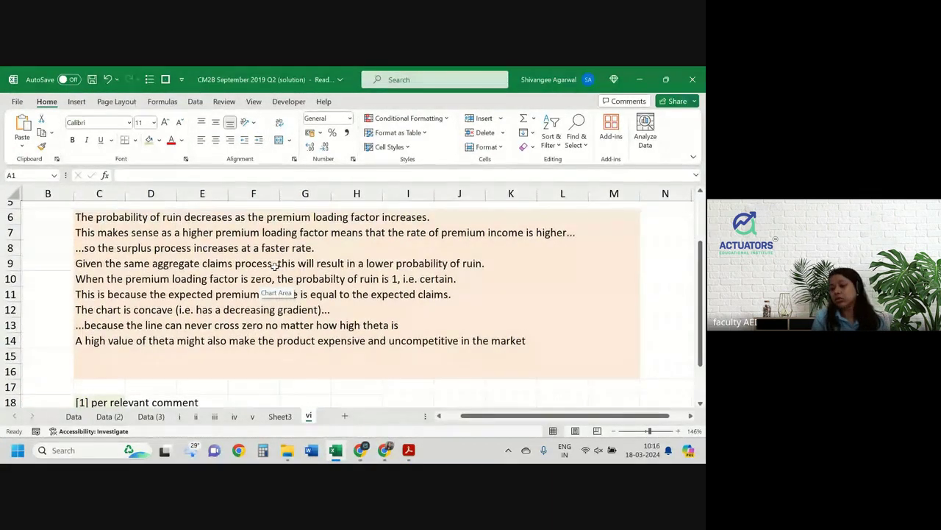